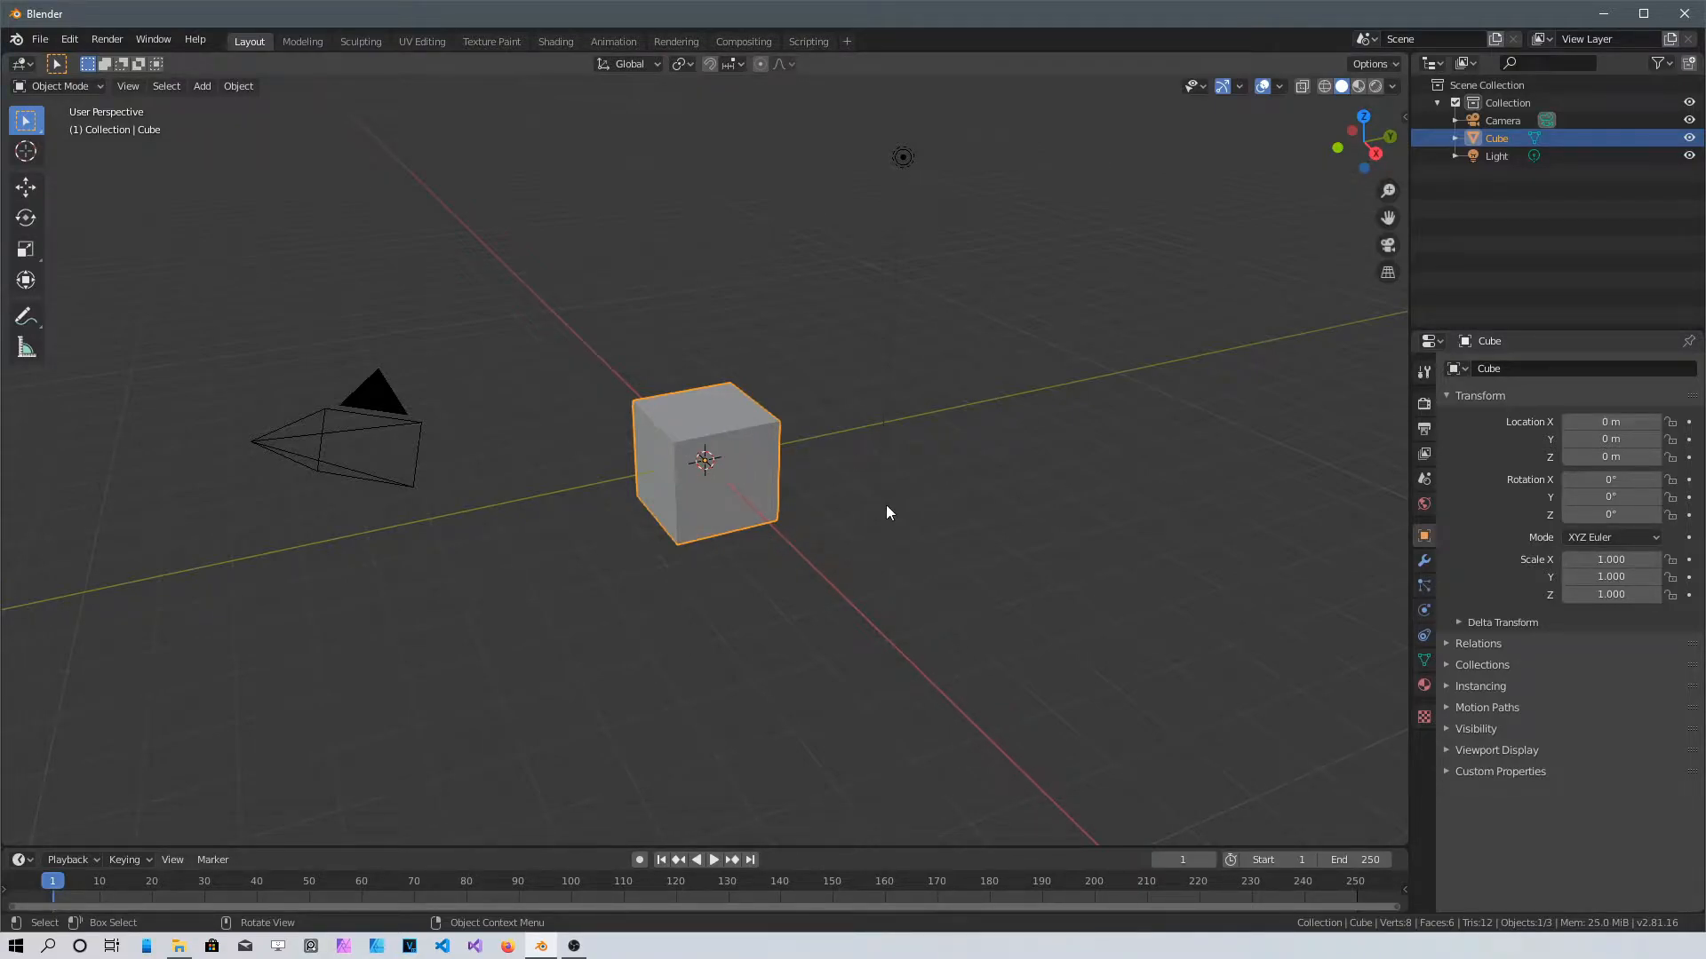
Delete the default cube and add a cylinder mesh at the world origin
key(Delete)
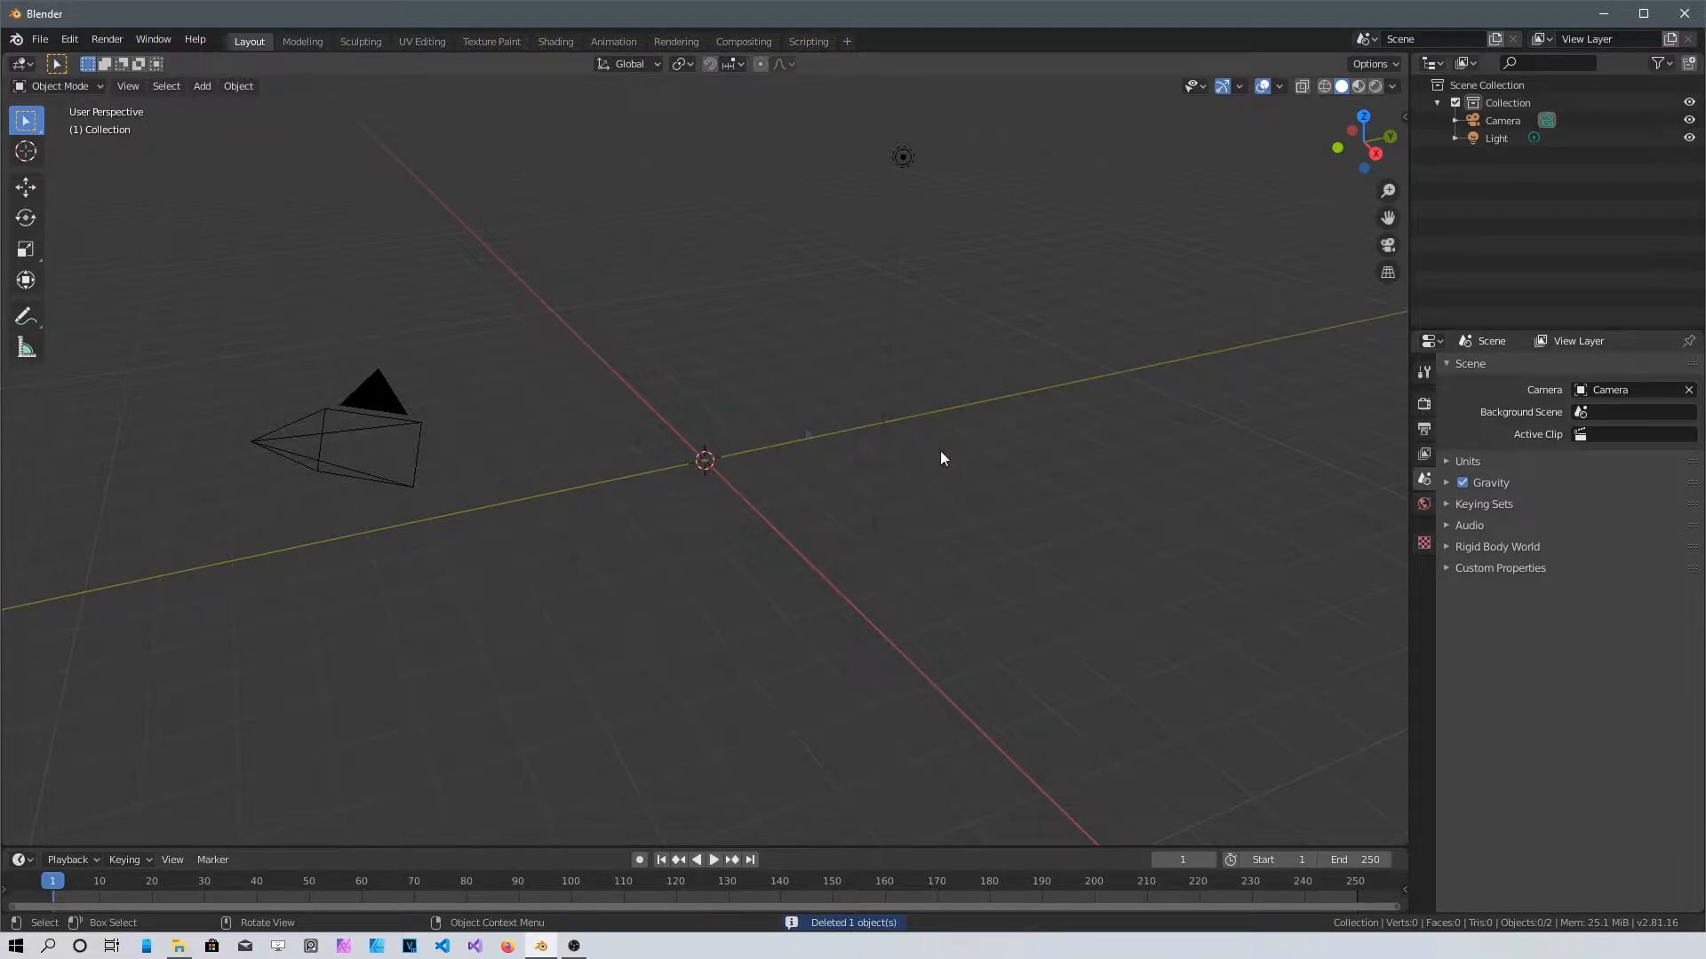
key(shift+a)
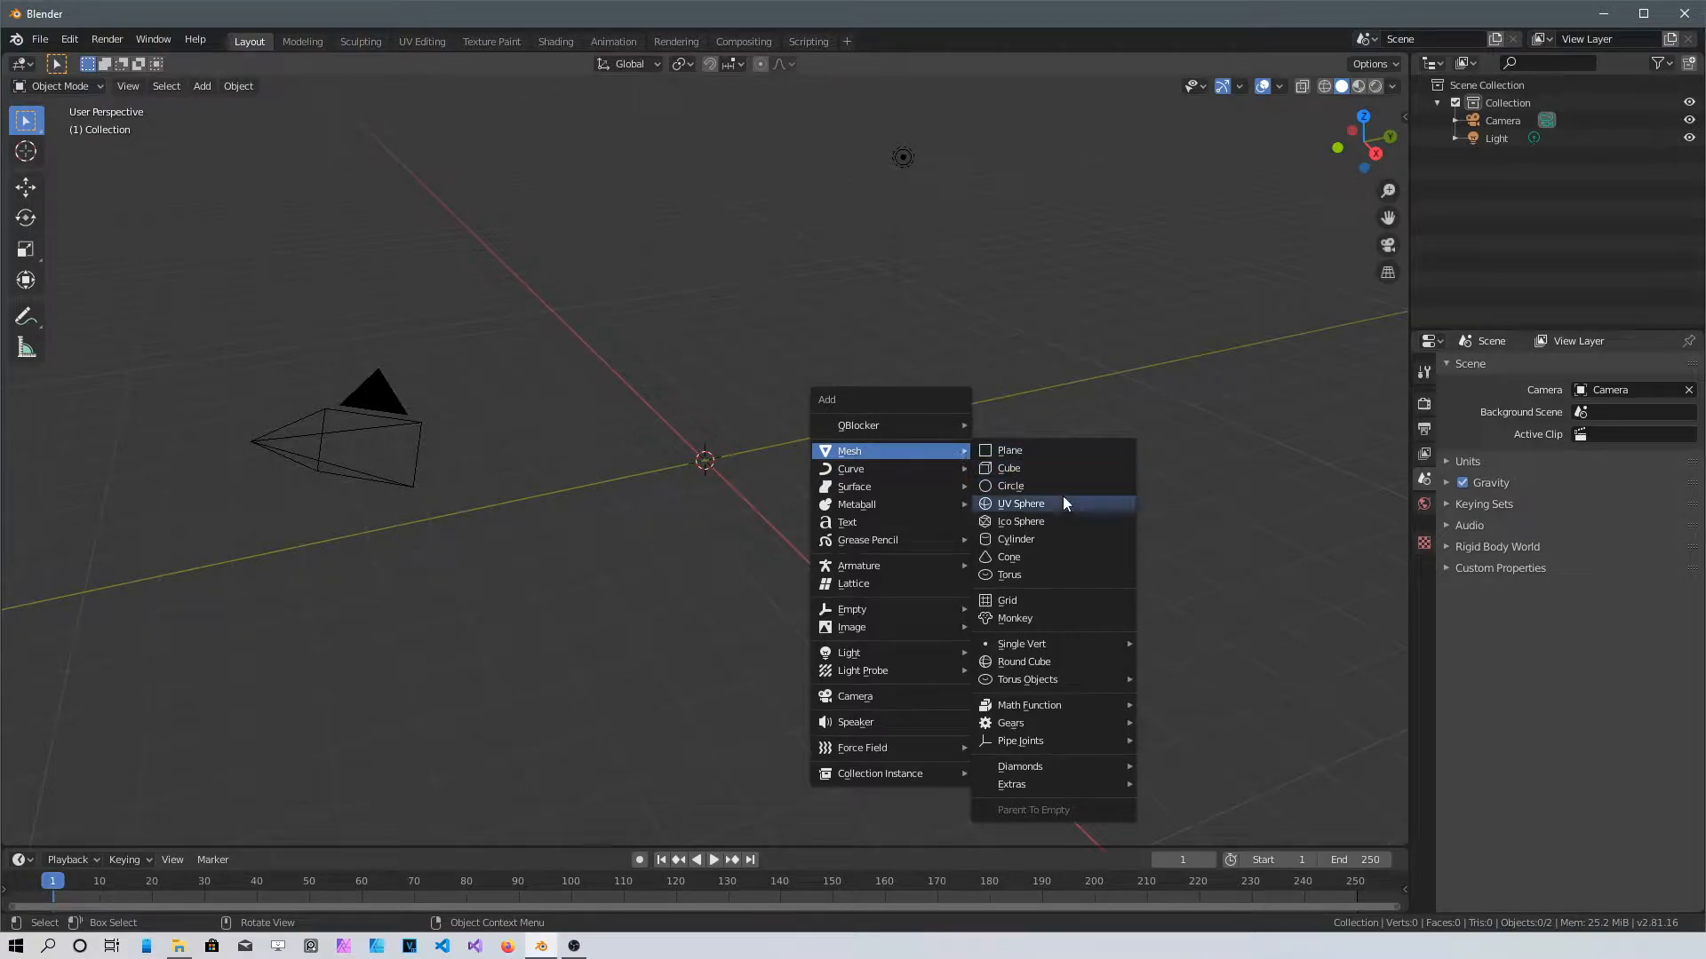
click(1066, 539)
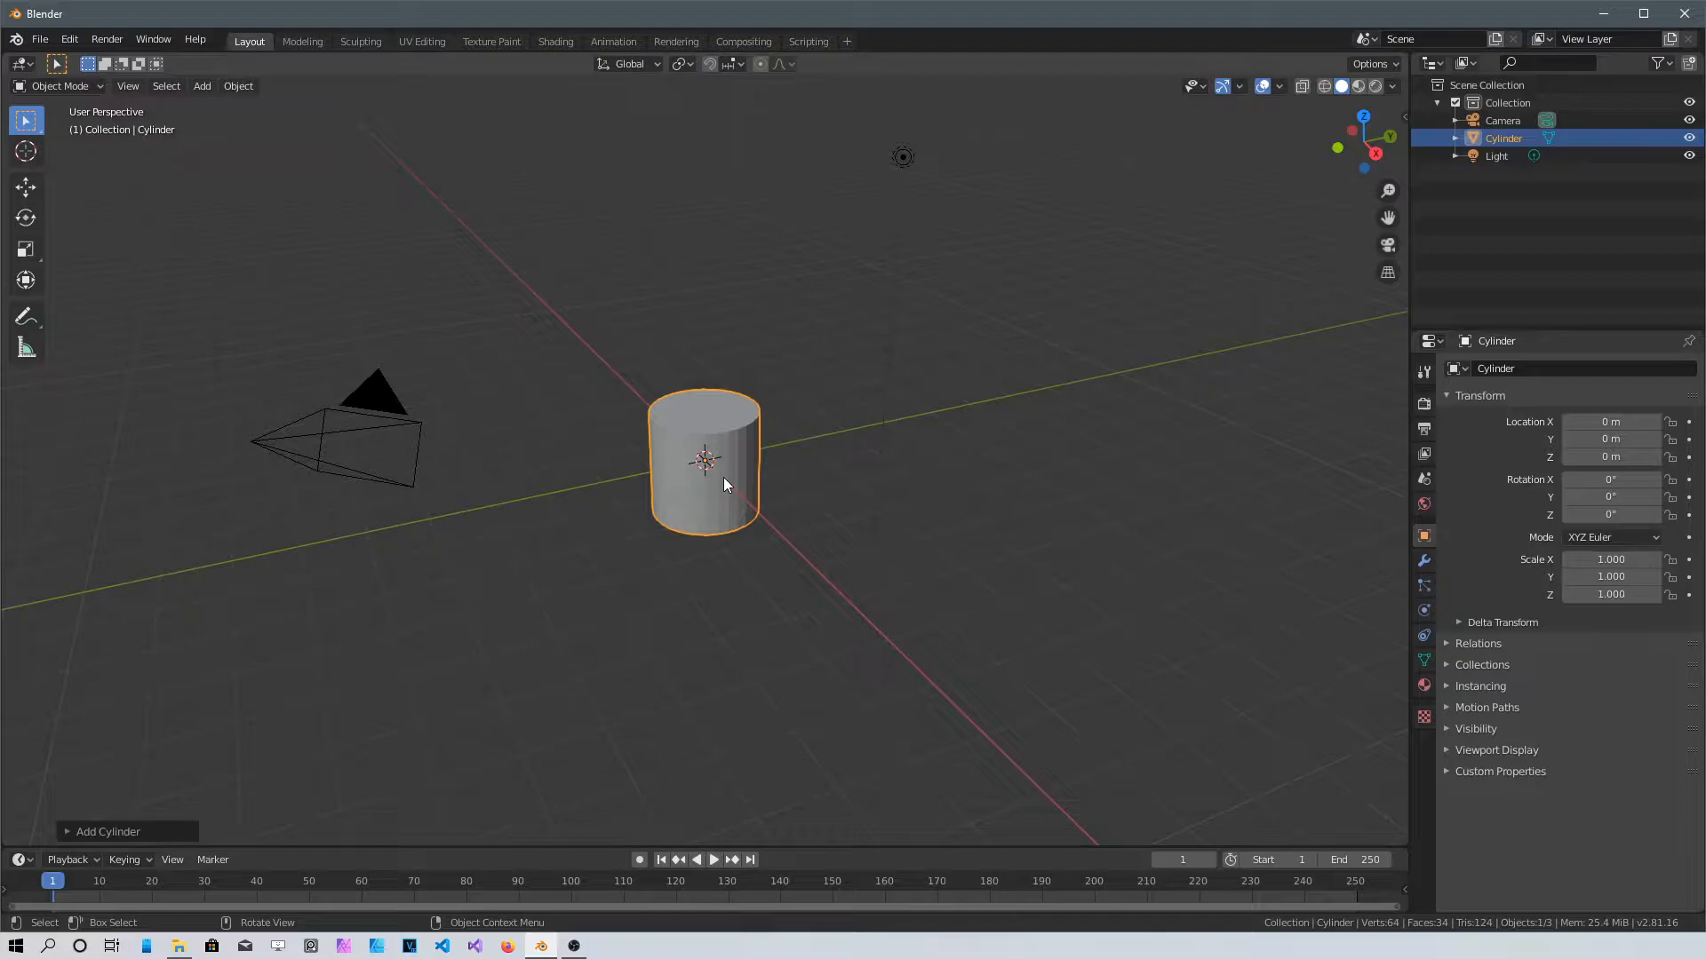
Stretch the cylinder along the Z axis to a scale of about 3.15 in magnitude
key(s)
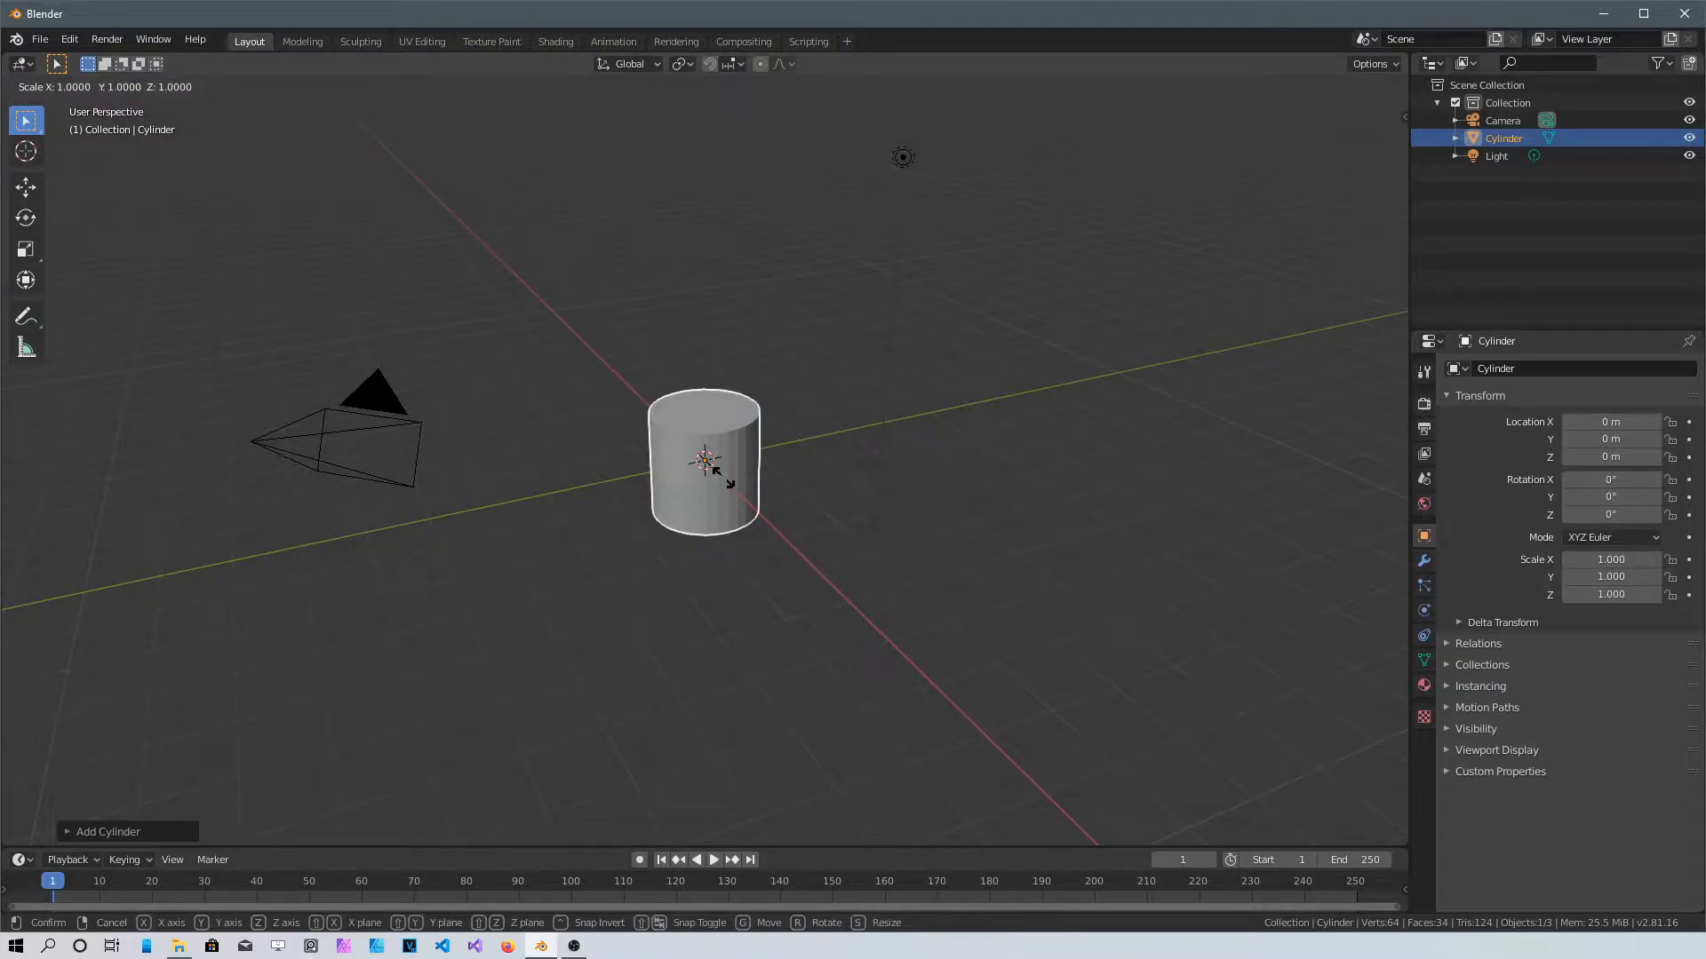
key(z)
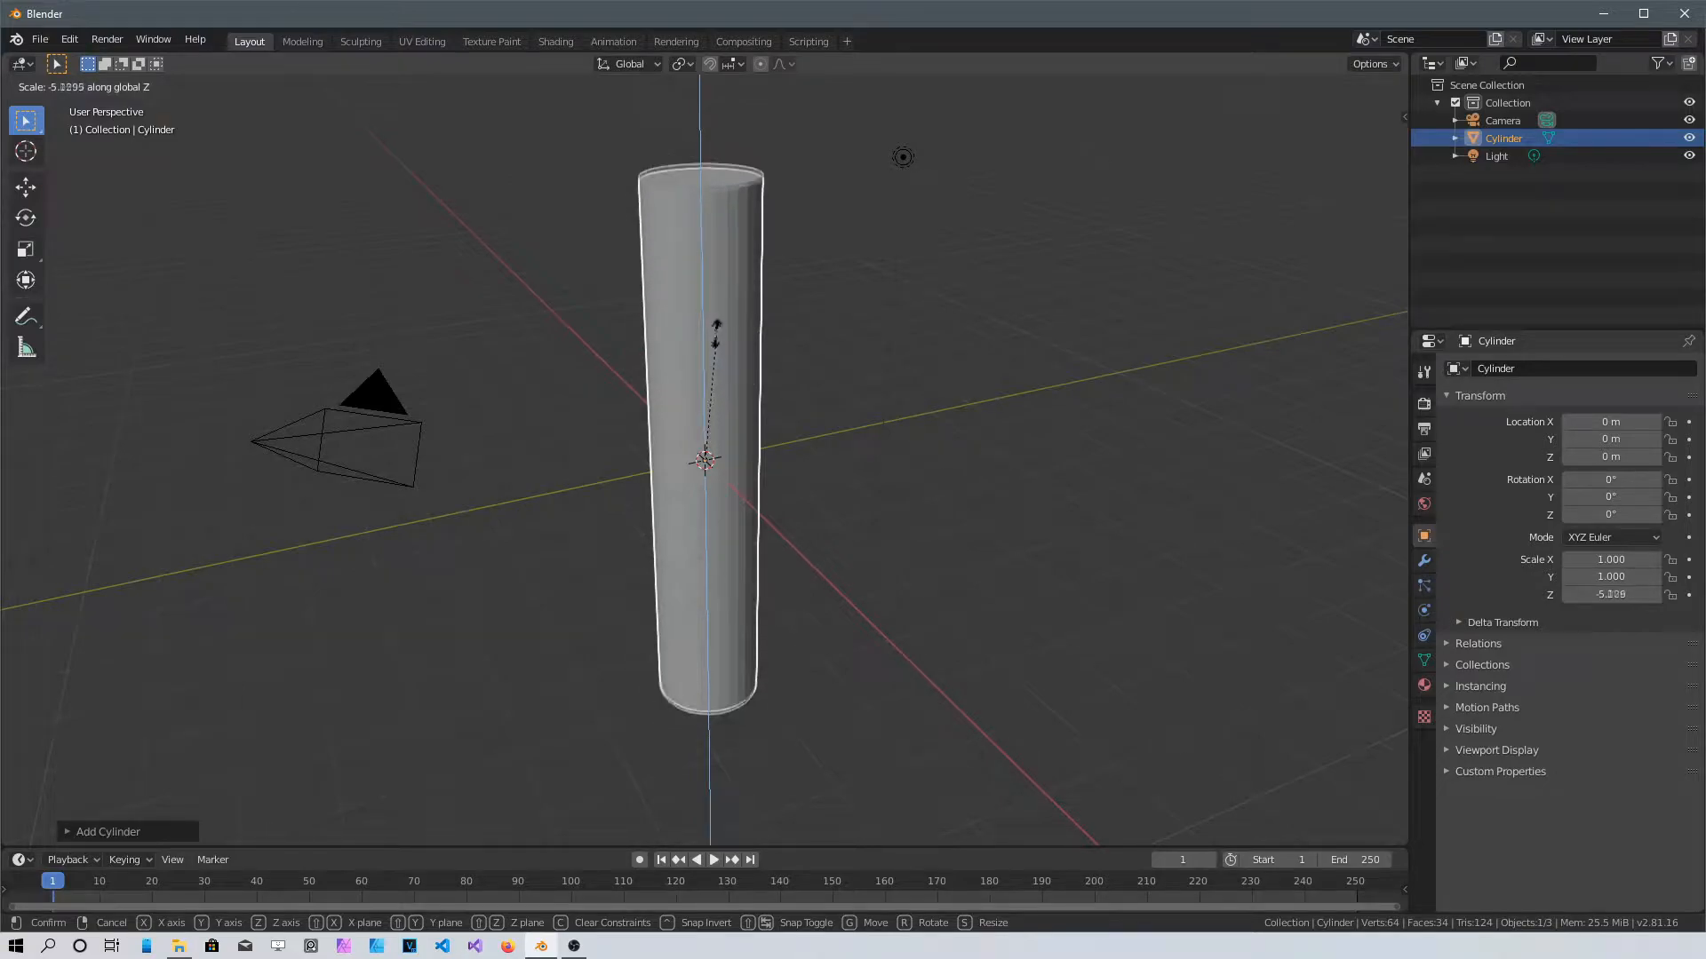
click(730, 393)
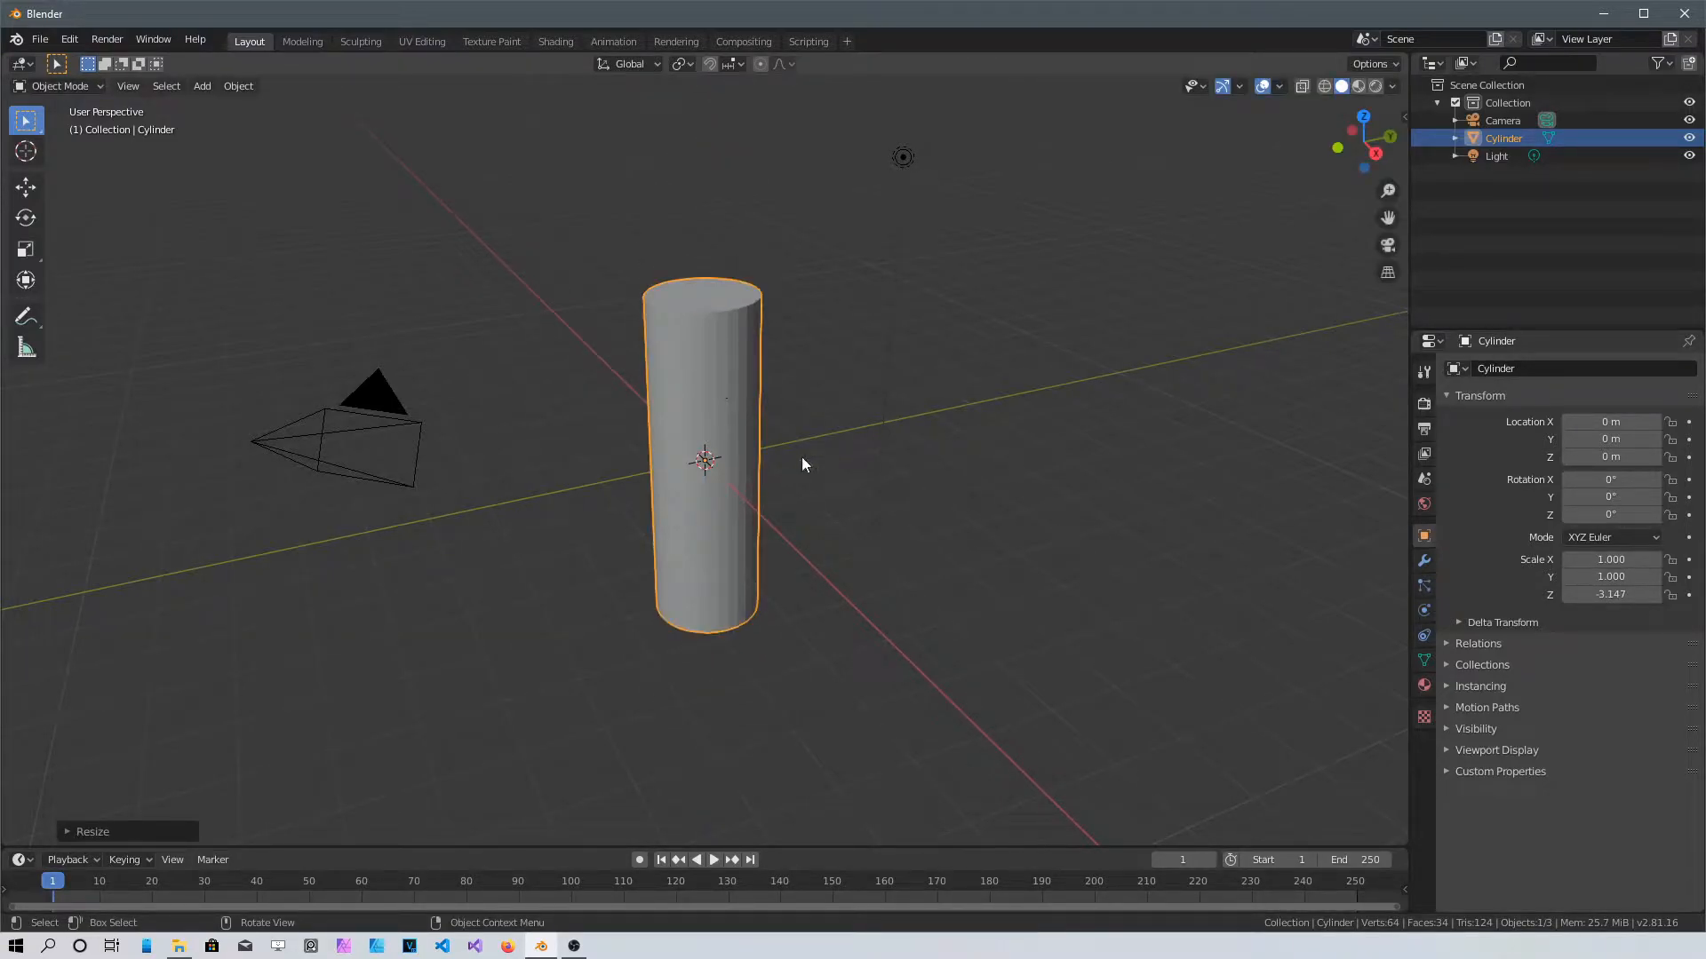
Move the cylinder up along Z to about 3.21 m so that its base sits near the ground grid
key(shift+space)
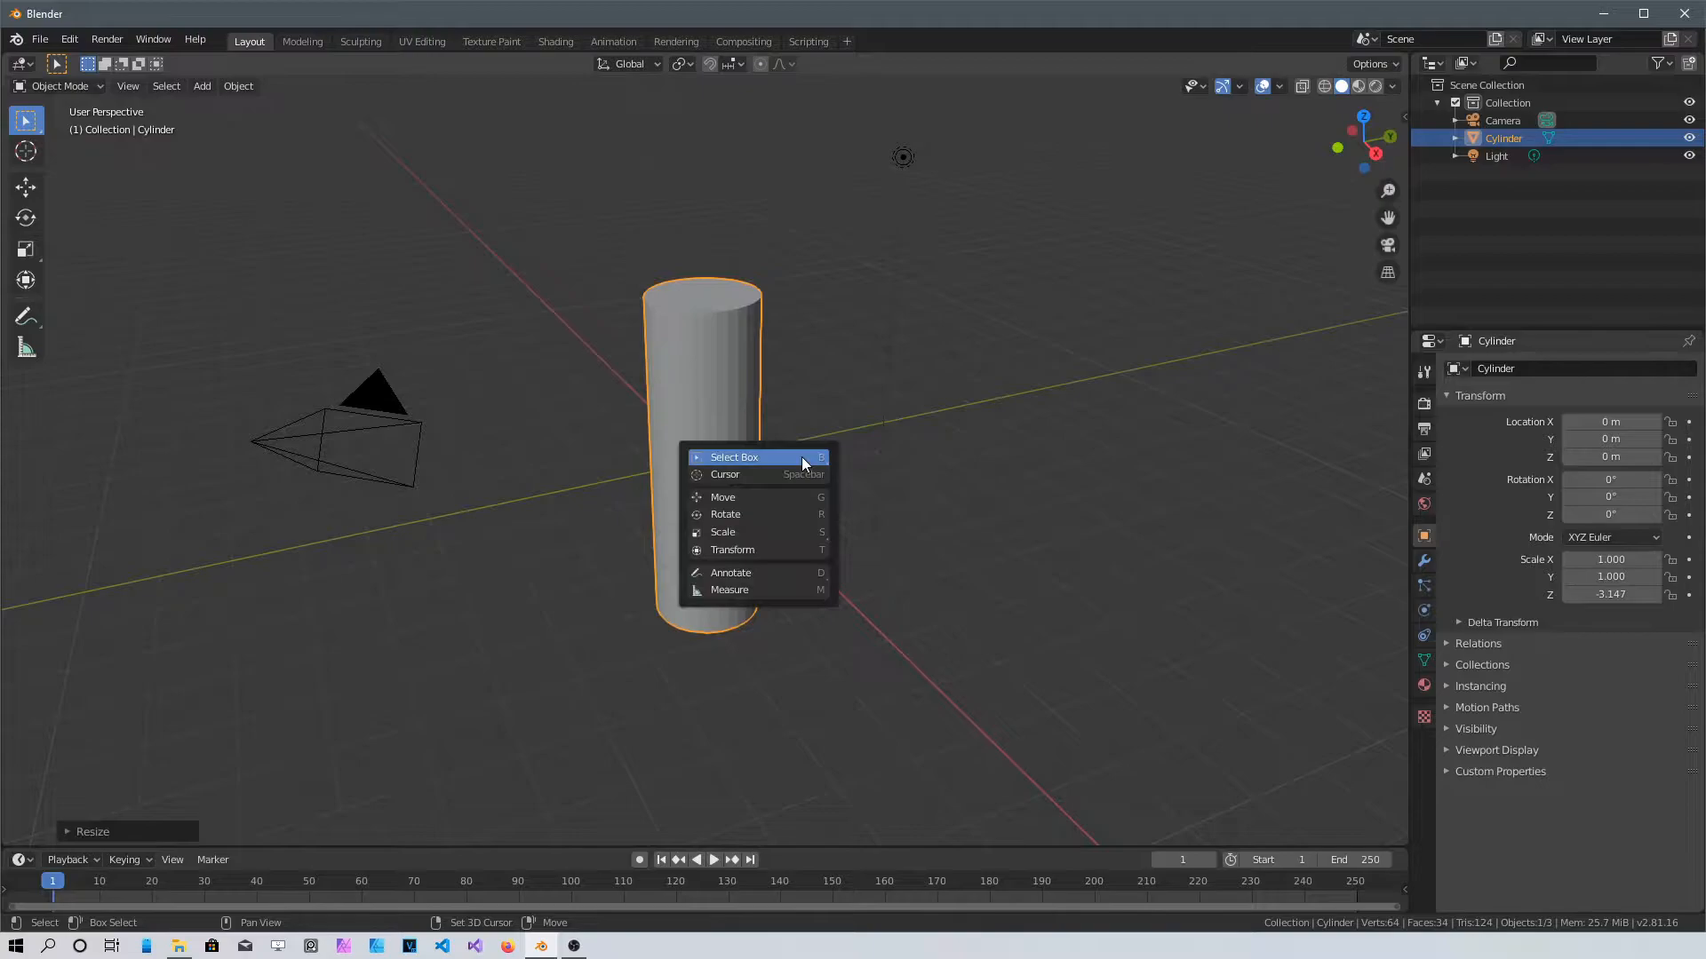
click(757, 492)
drag(700, 367, 680, 193)
middle_drag(644, 508, 687, 268)
drag(711, 190, 697, 206)
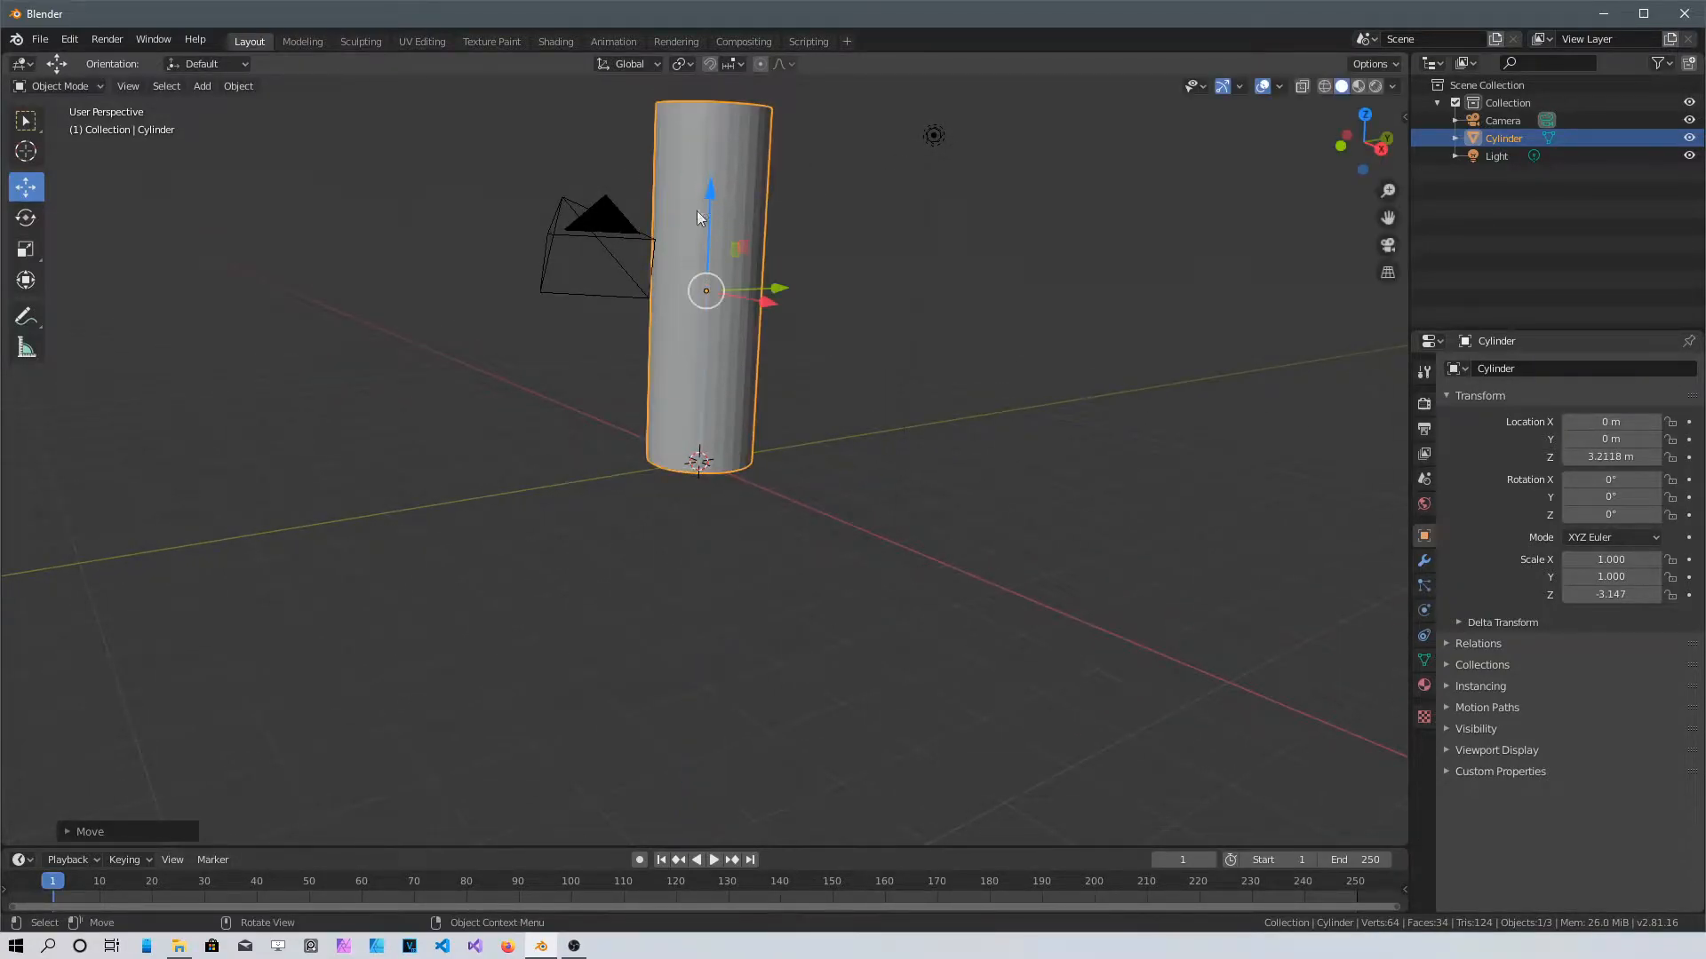
In Edit Mode, select only the cylinder's top face and shift it slightly along positive Y so the column leans
scroll(754, 333, up, 2)
middle_drag(754, 340, 675, 773)
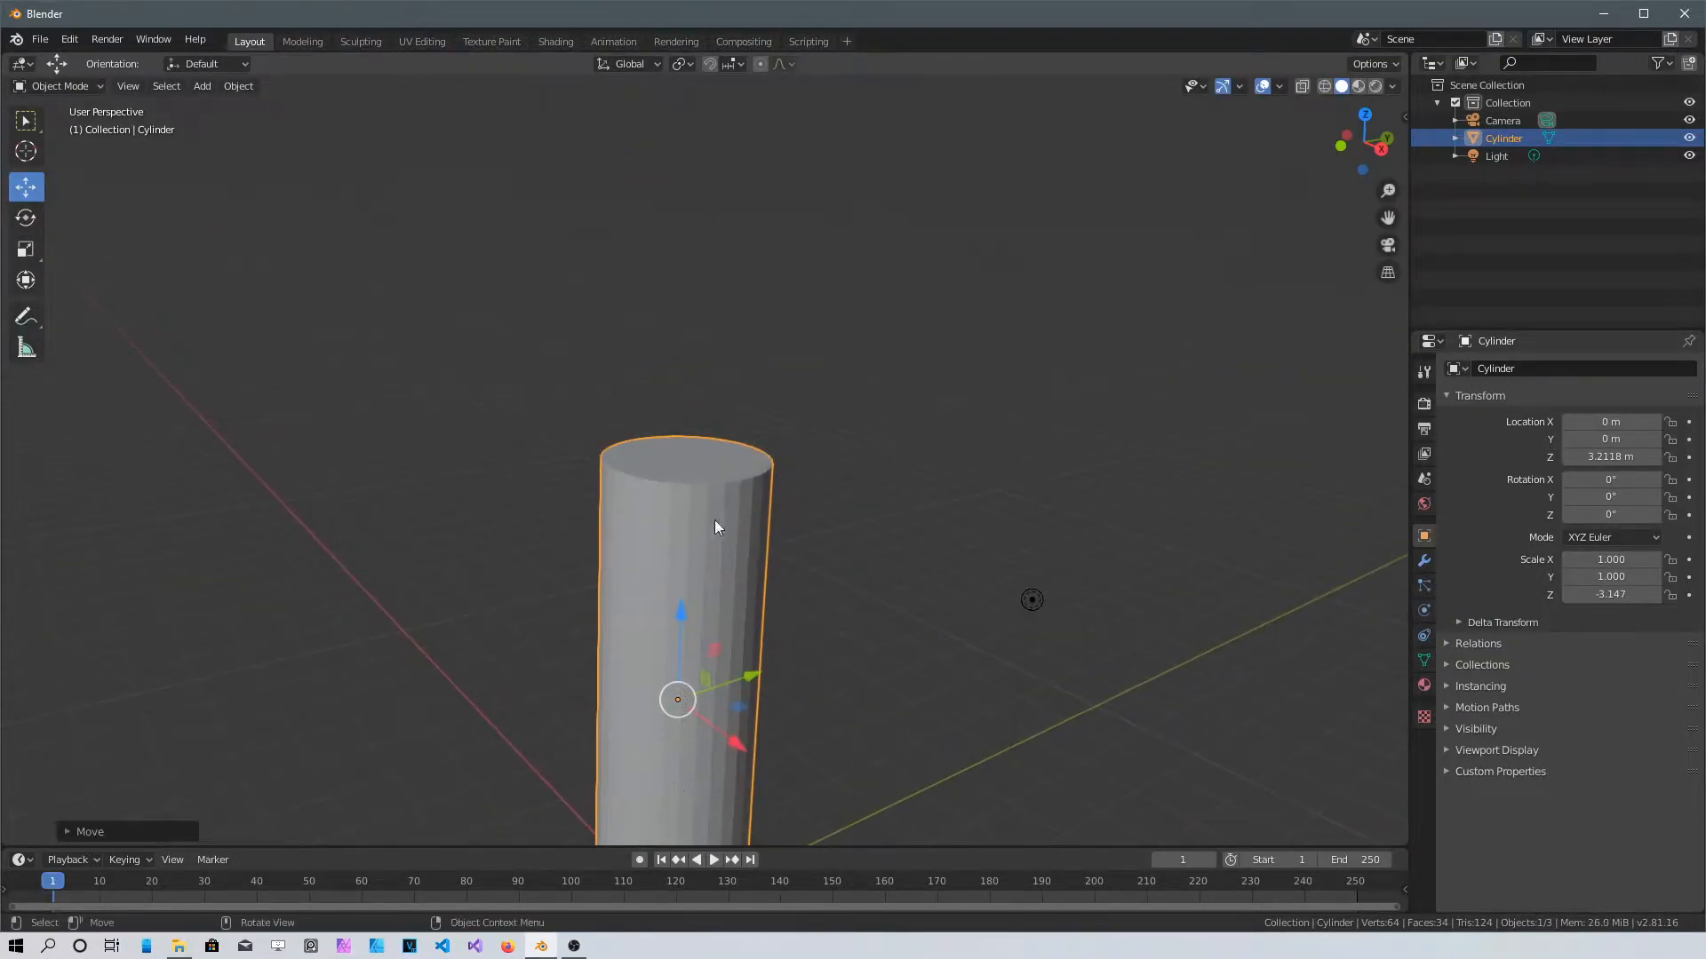
key(Tab)
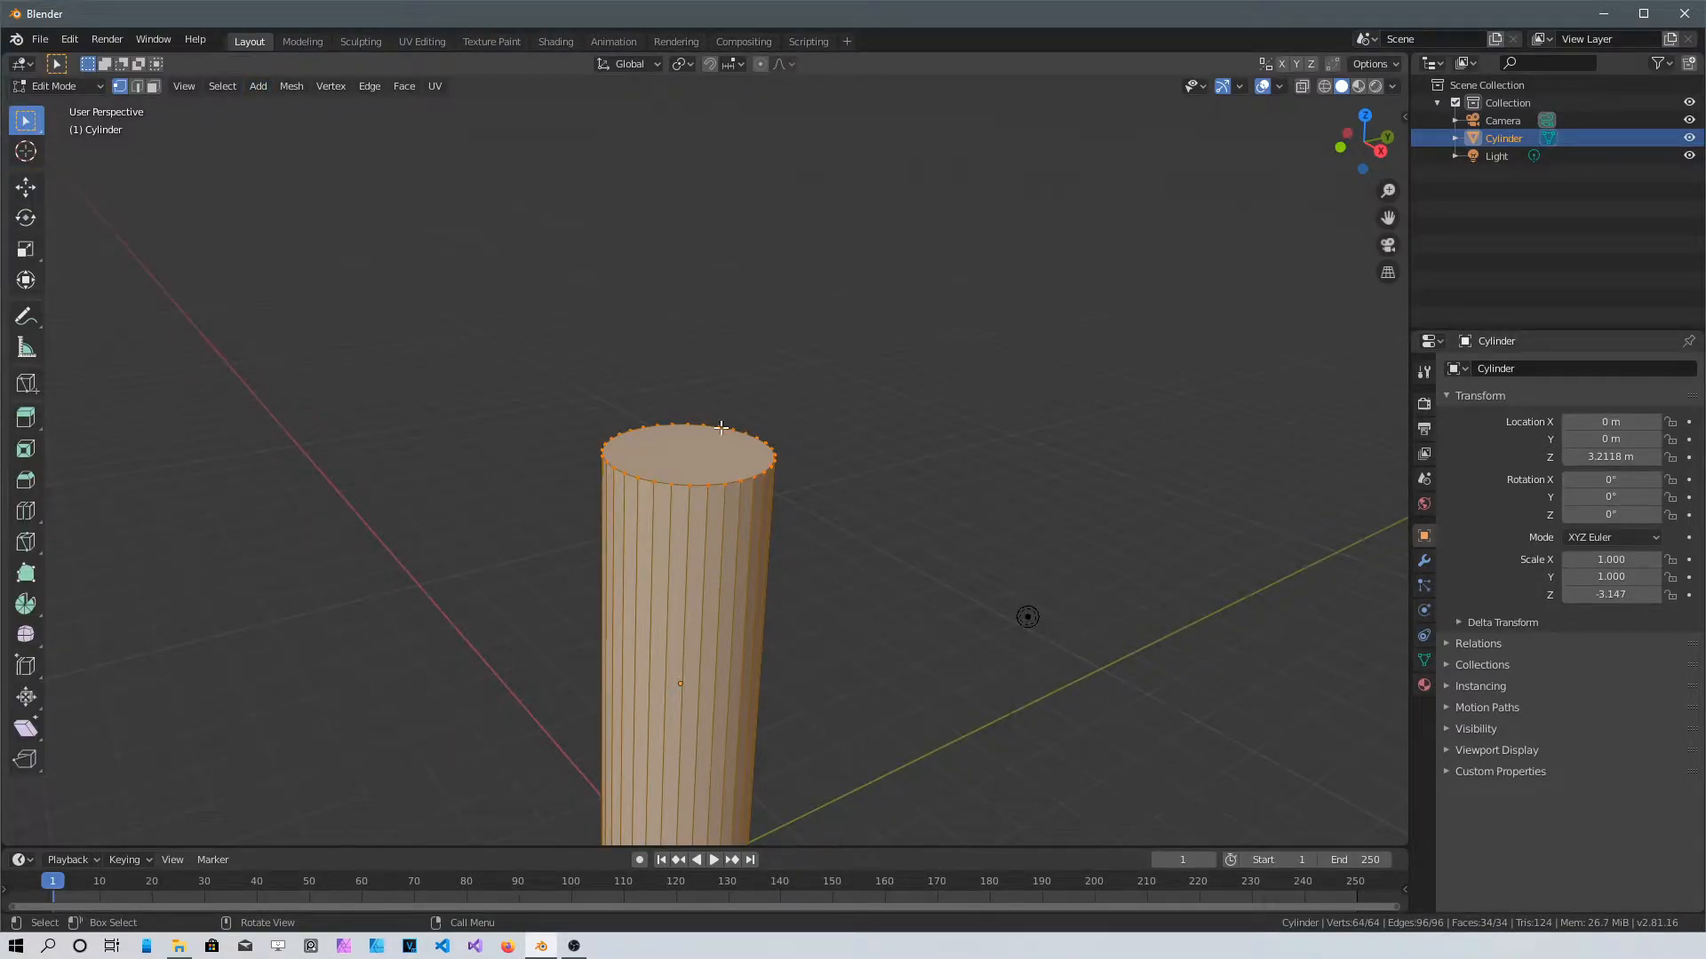
key(3)
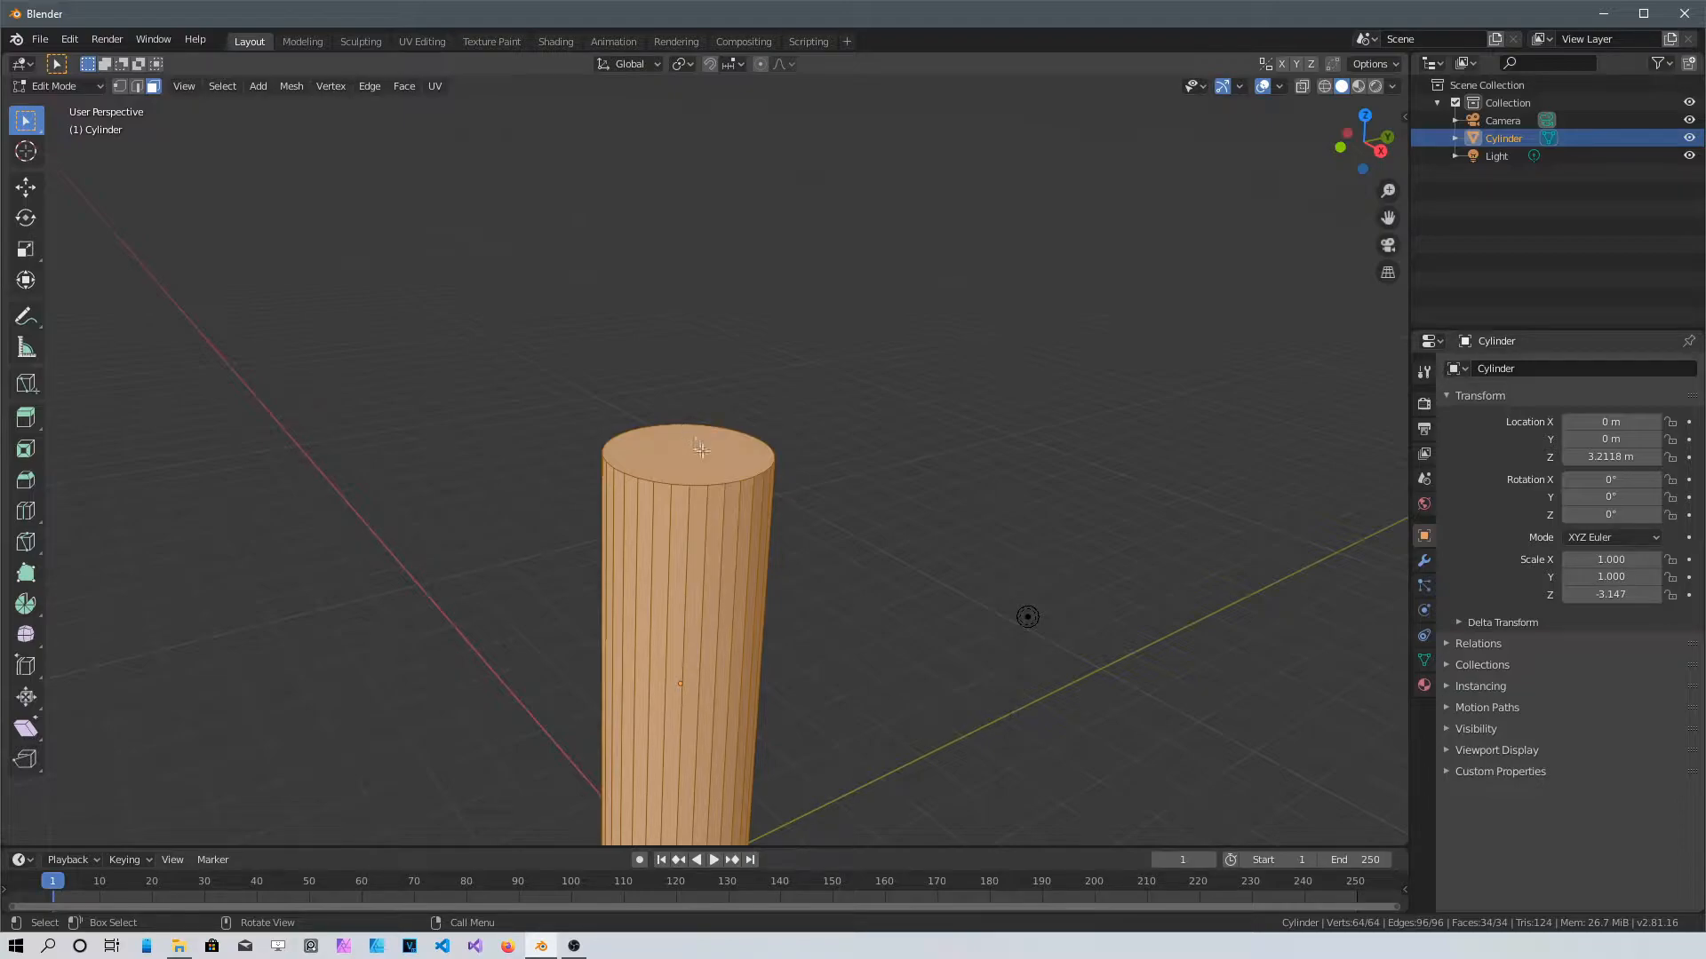
click(702, 449)
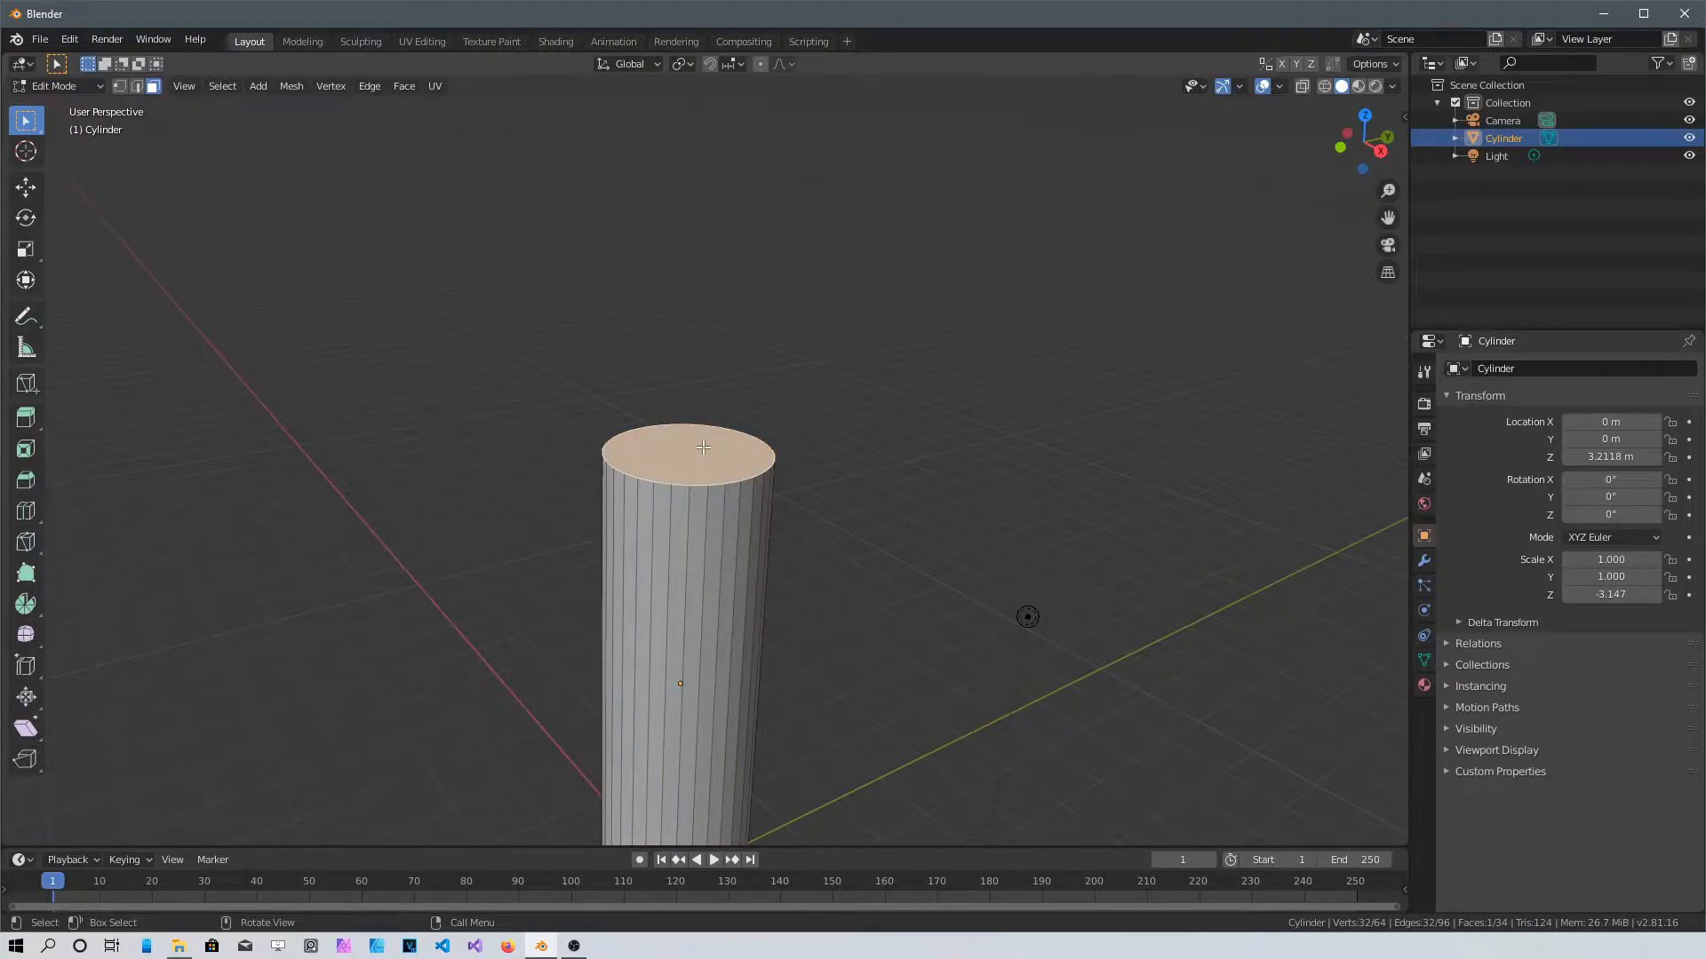
scroll(707, 444, down, 2)
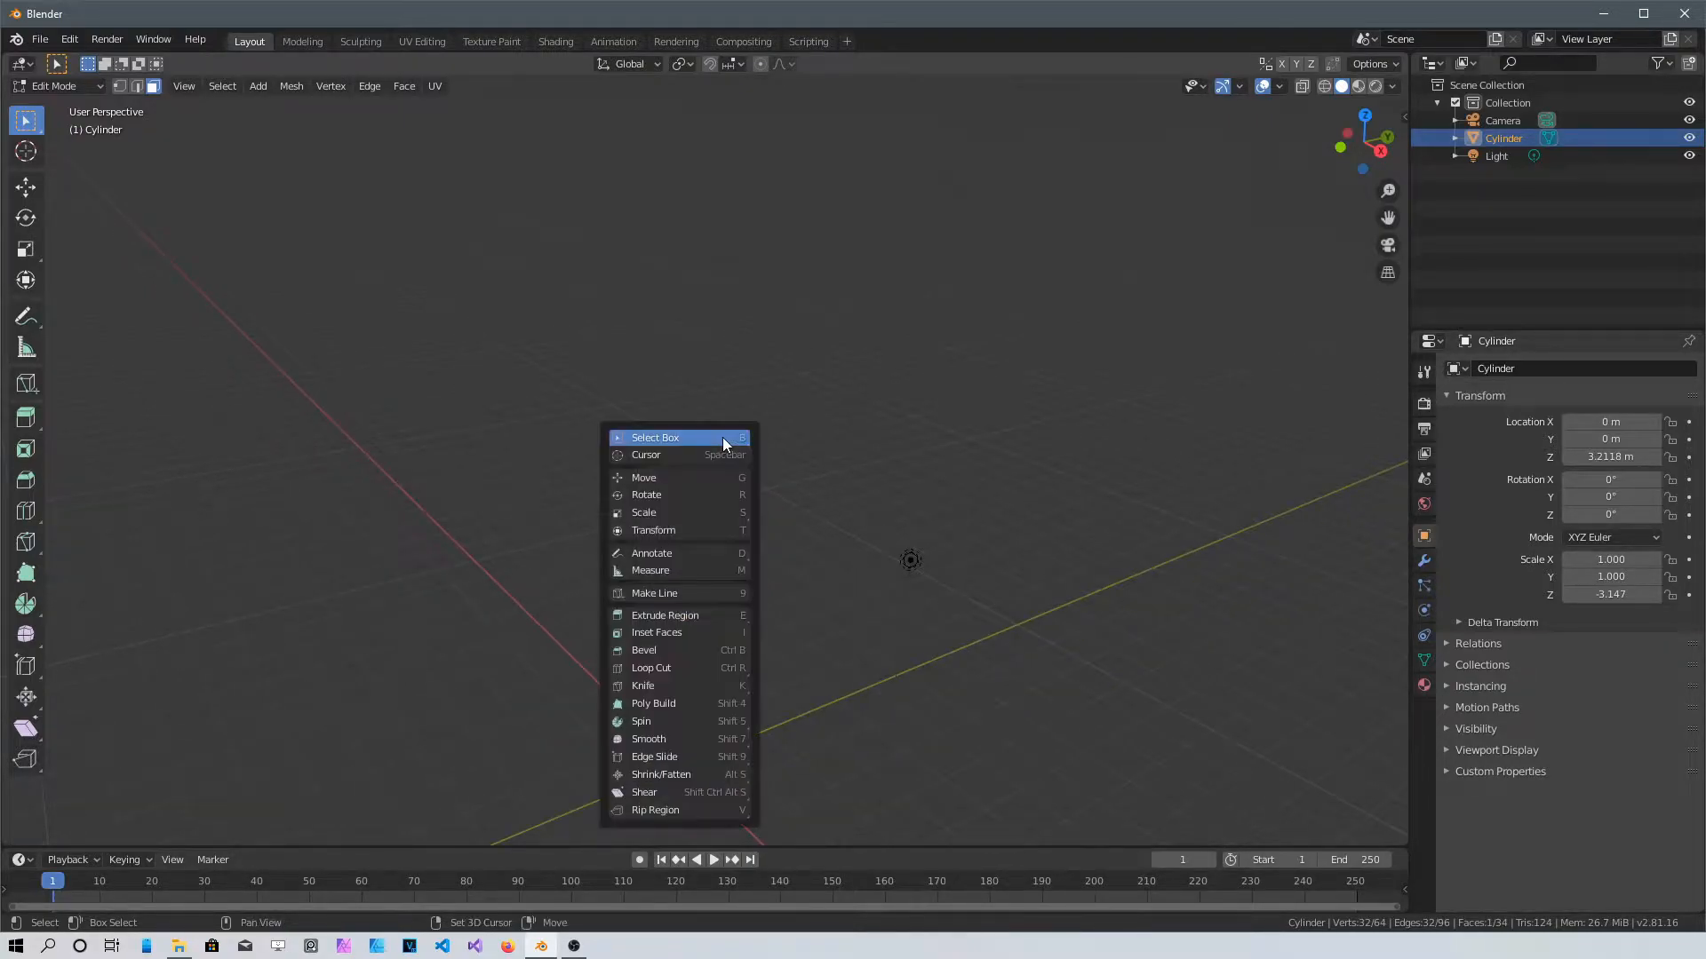
key(shift+space)
key(g)
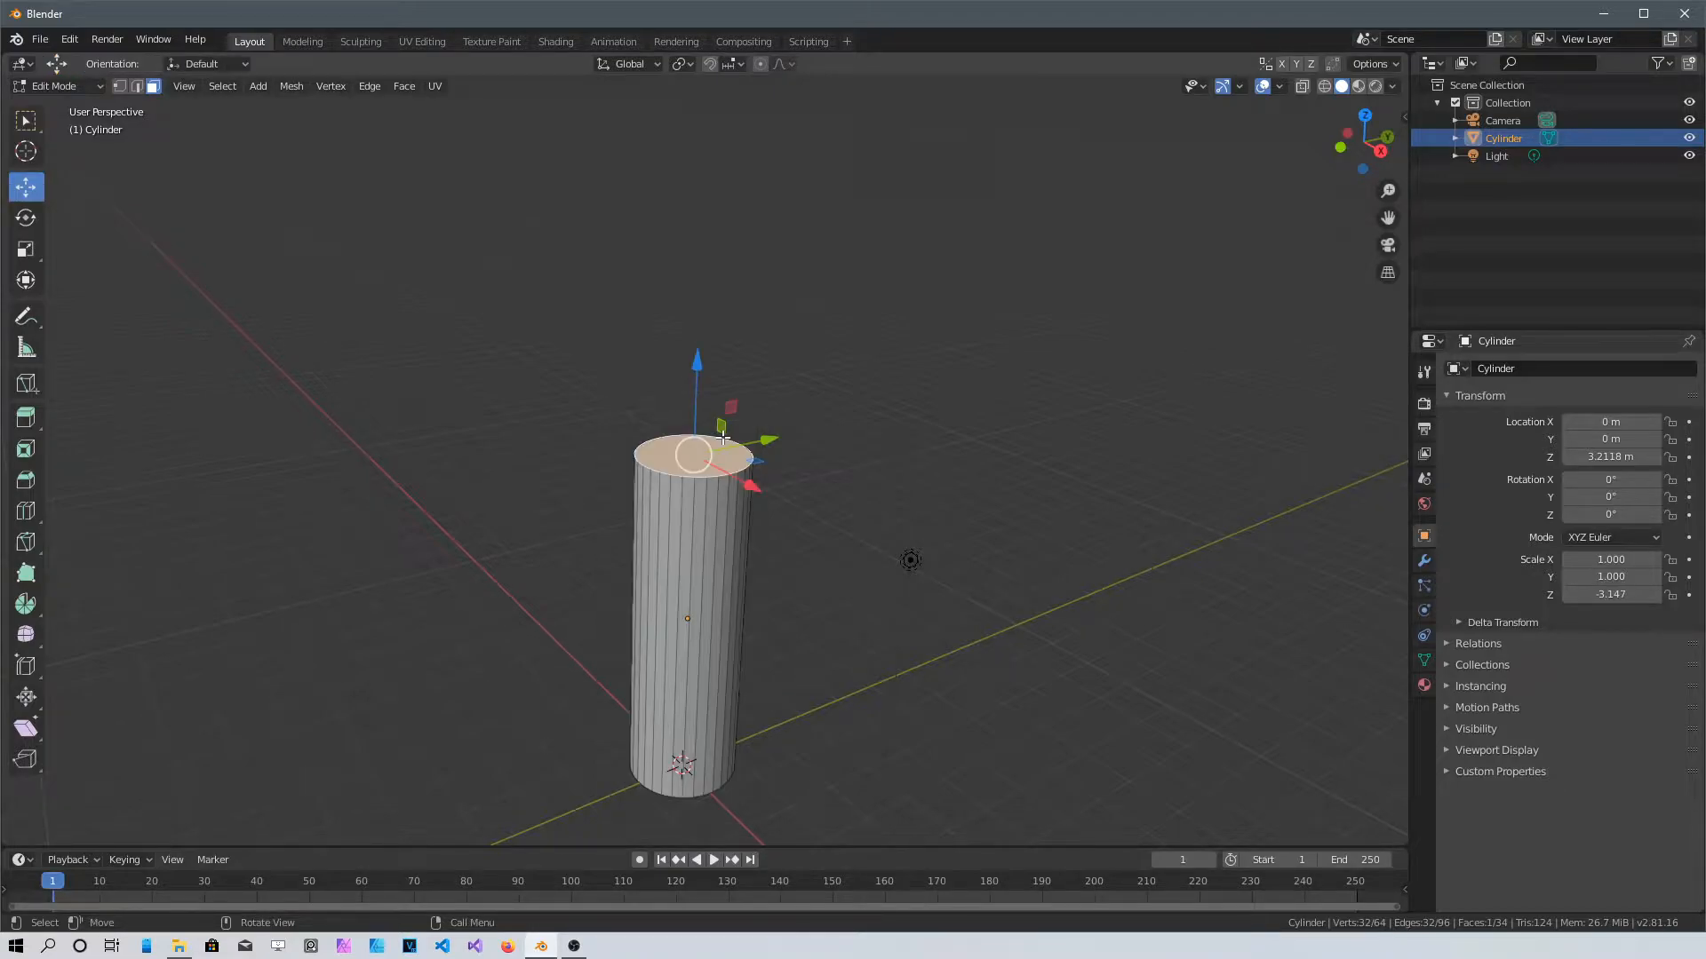
drag(768, 440, 778, 435)
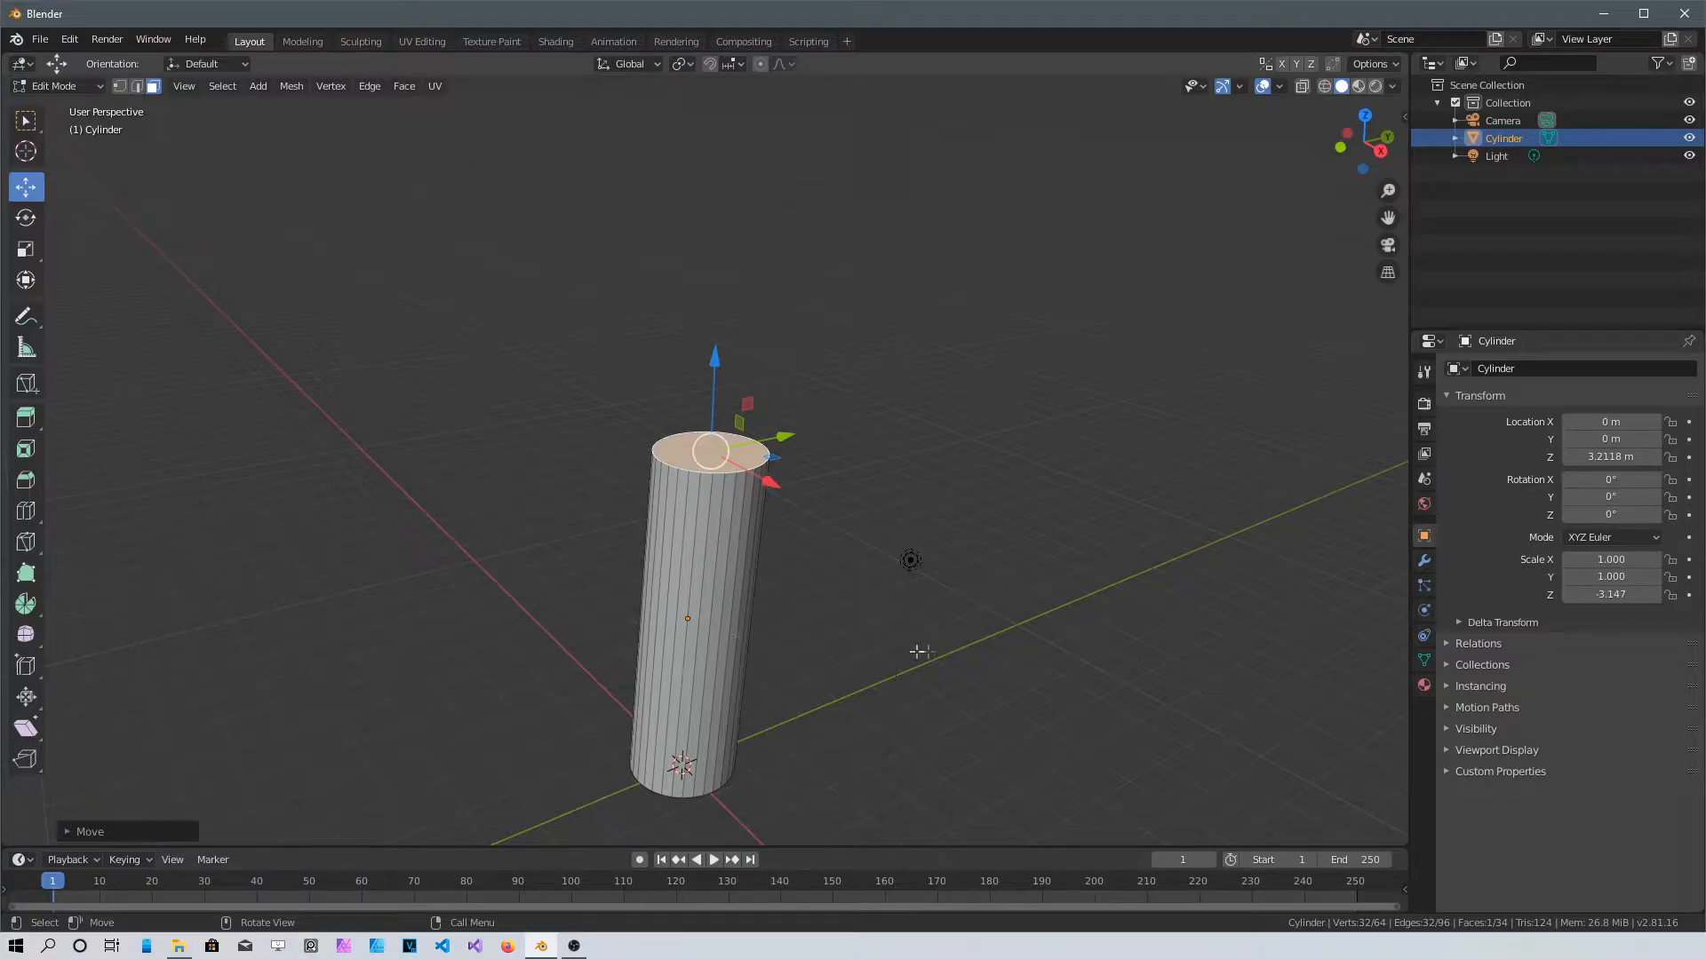
Rotate the selected top face by about -7 degrees and scale it down slightly
middle_drag(781, 644, 904, 674)
key(r)
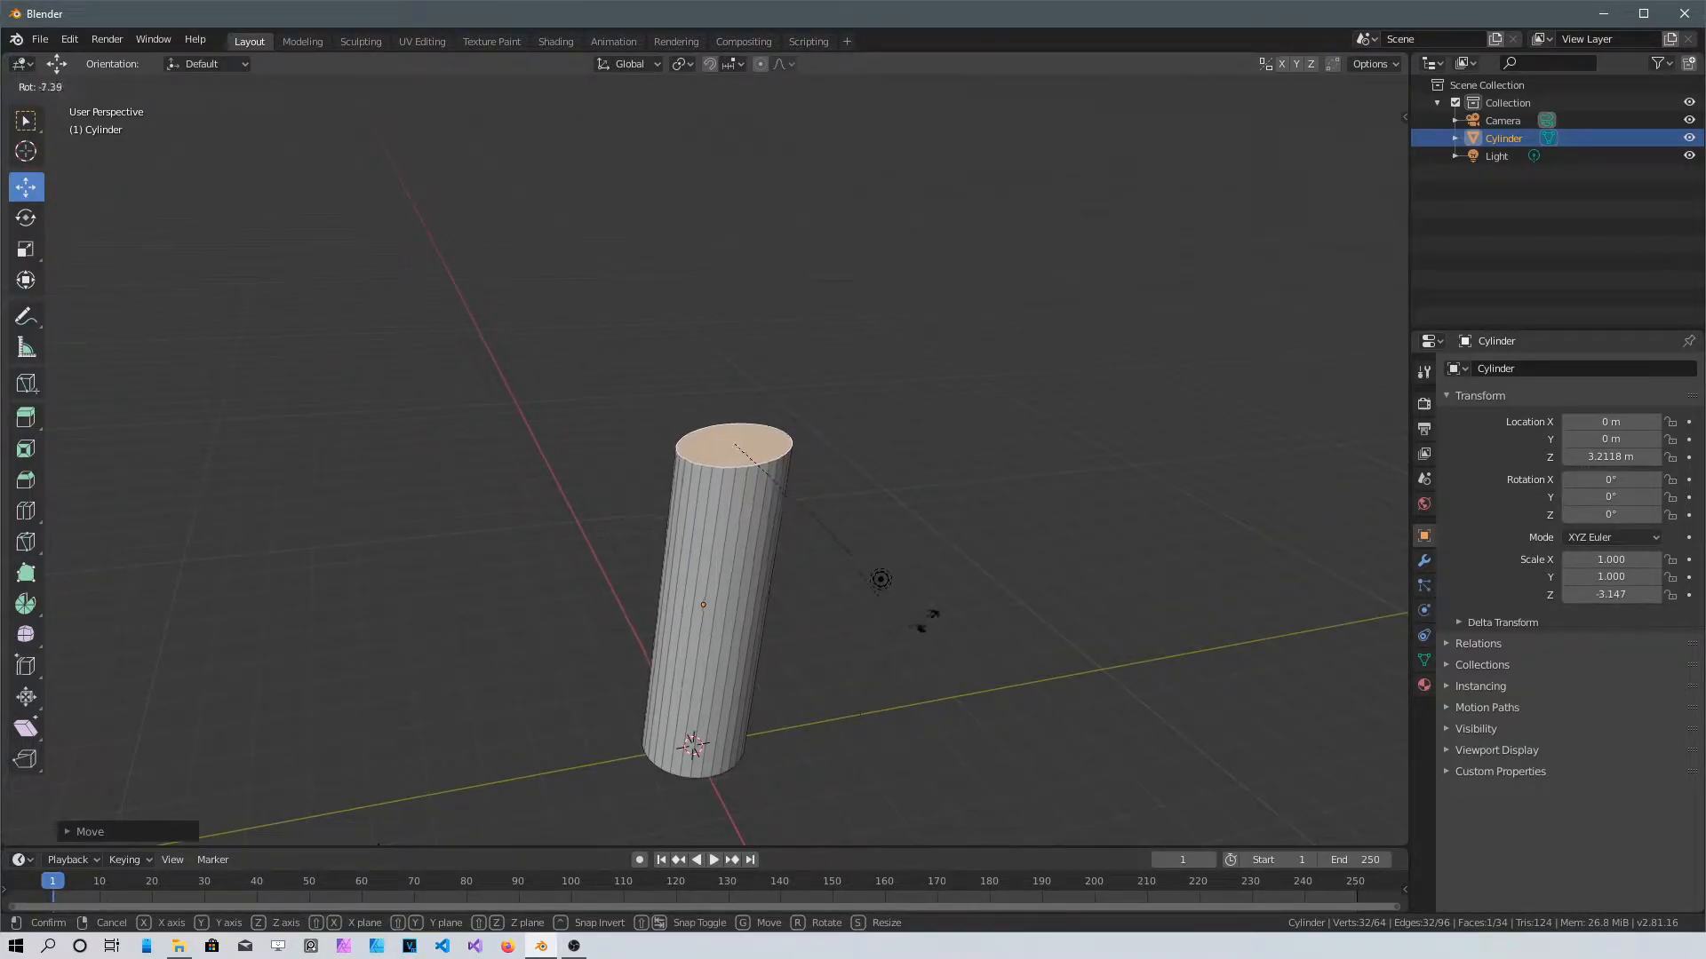
click(926, 615)
key(s)
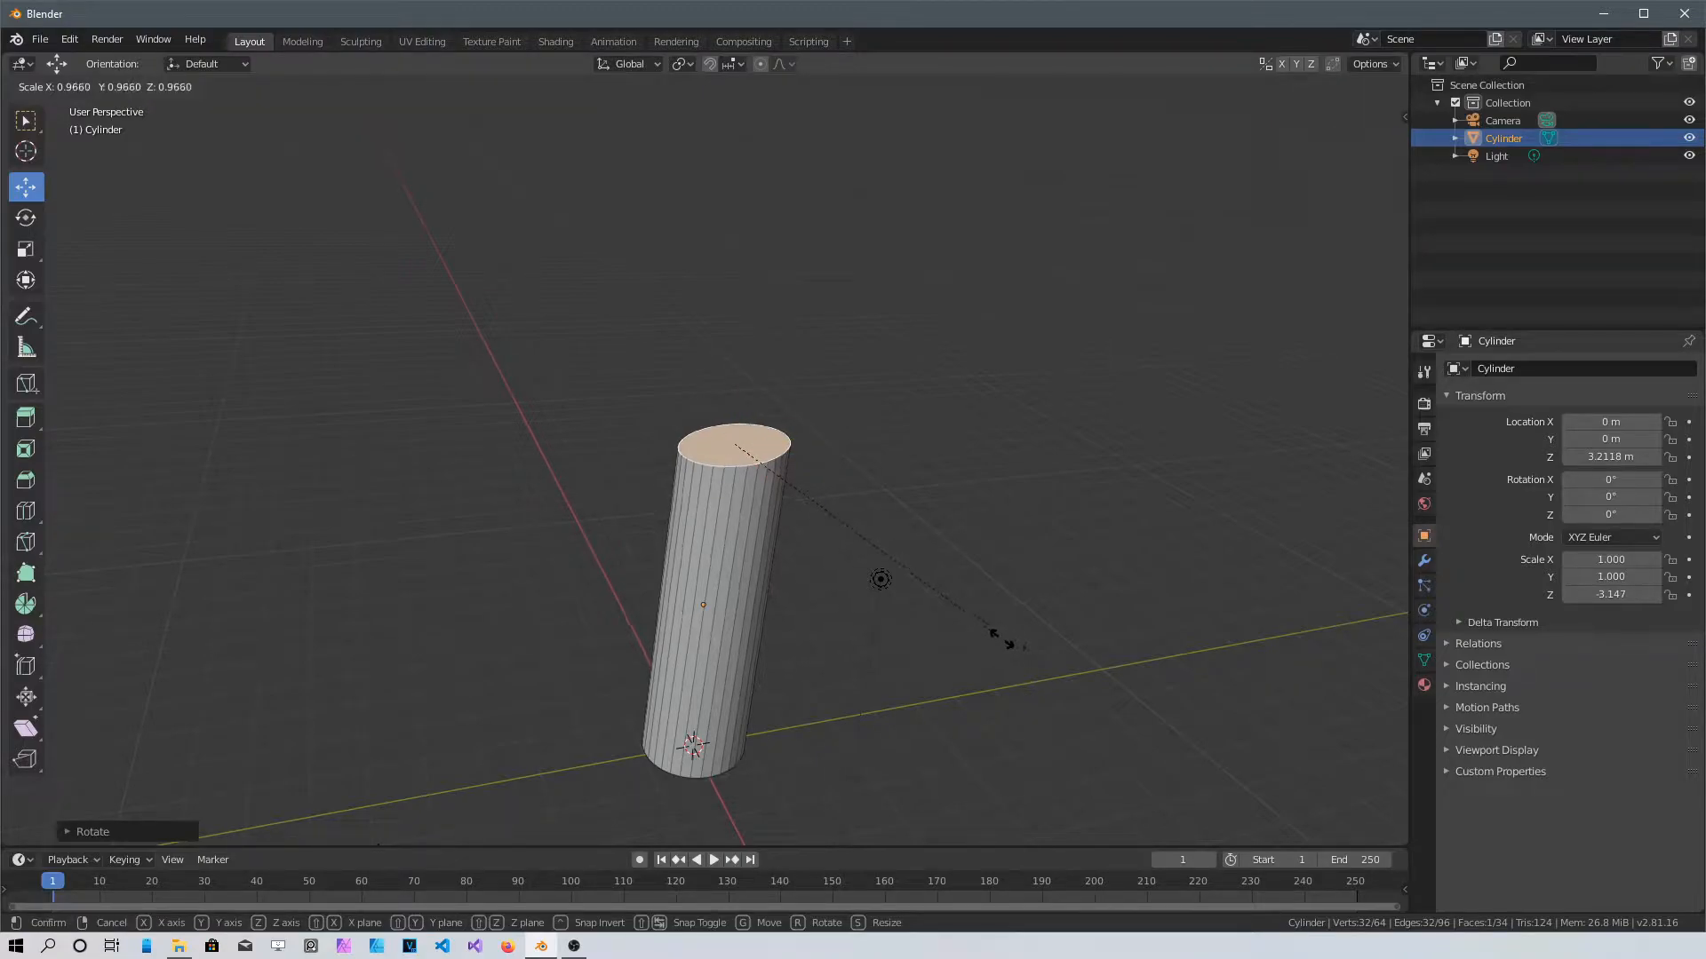
click(993, 635)
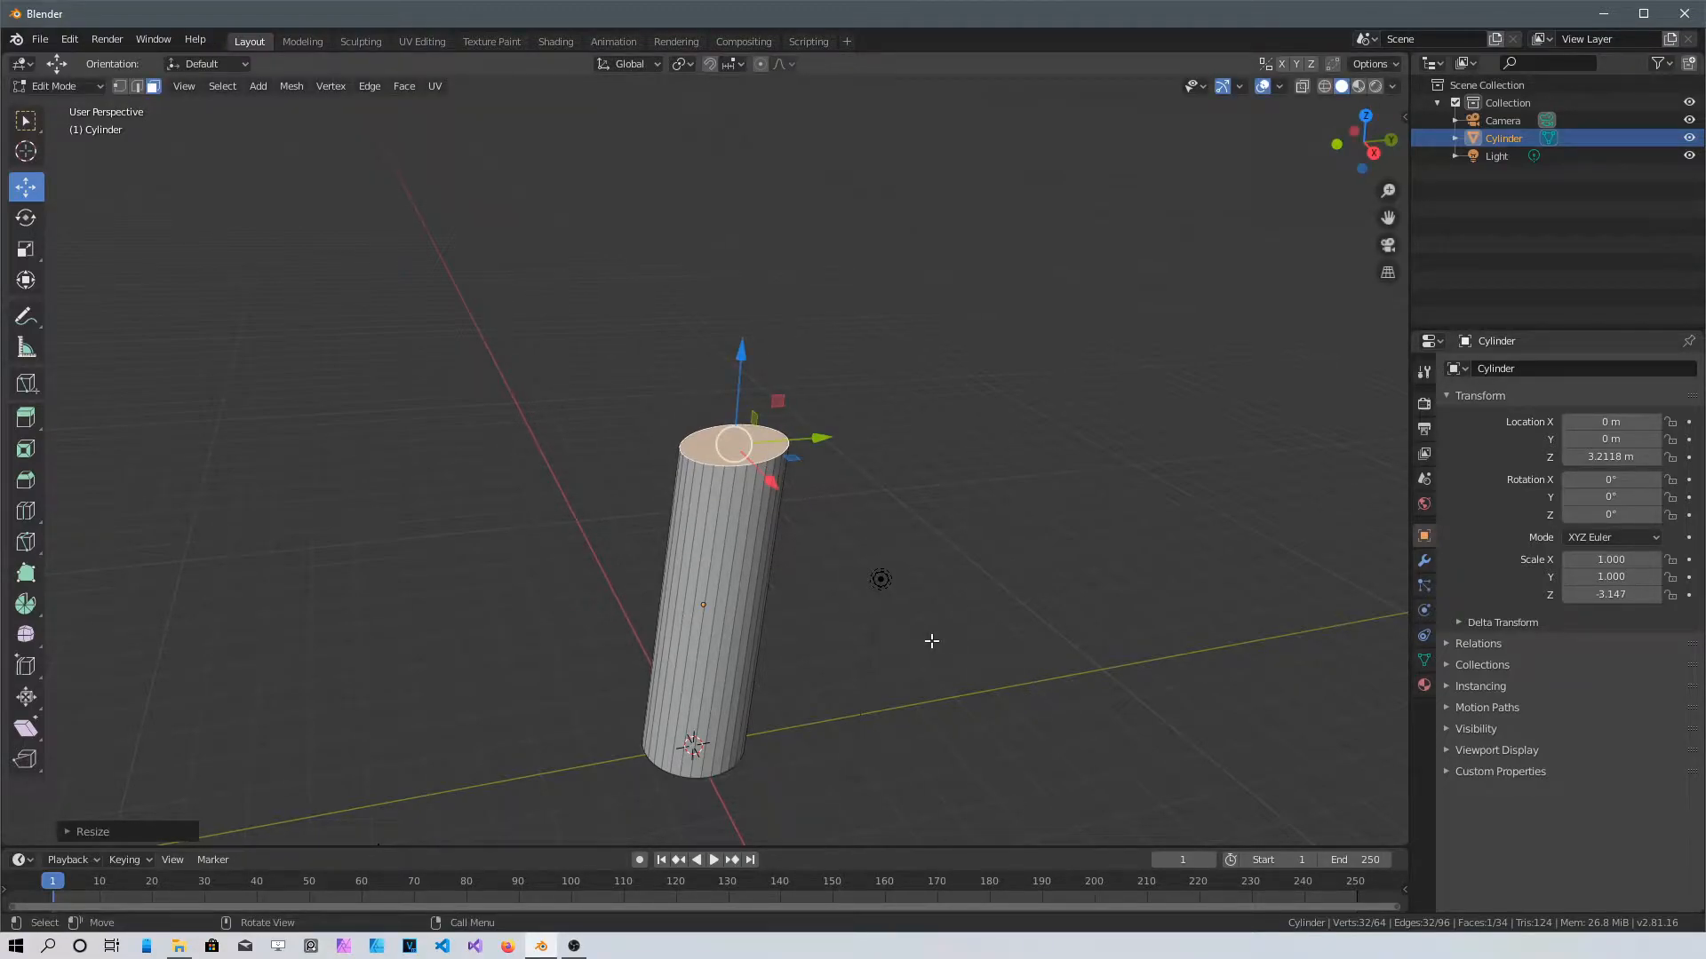
Extrude the top face about 4.6 m to form a second segment, then shrink its end to about 0.93 and tilt it slightly
key(e)
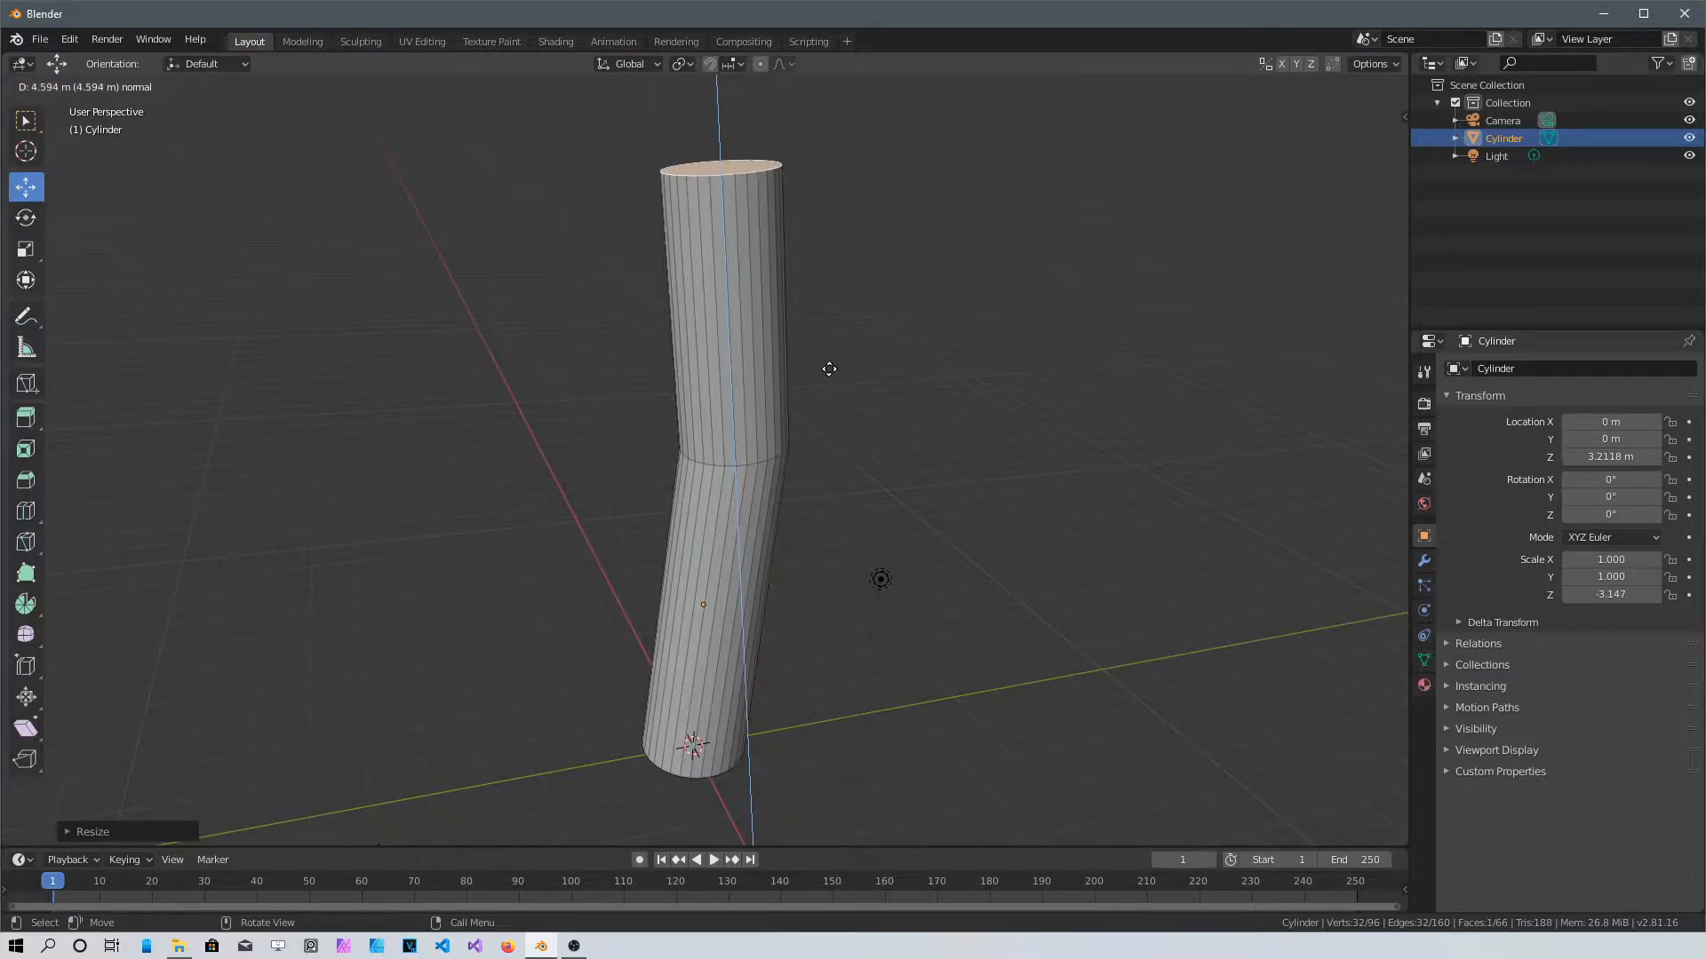
click(829, 368)
shift+middle_drag(808, 412, 827, 705)
key(s)
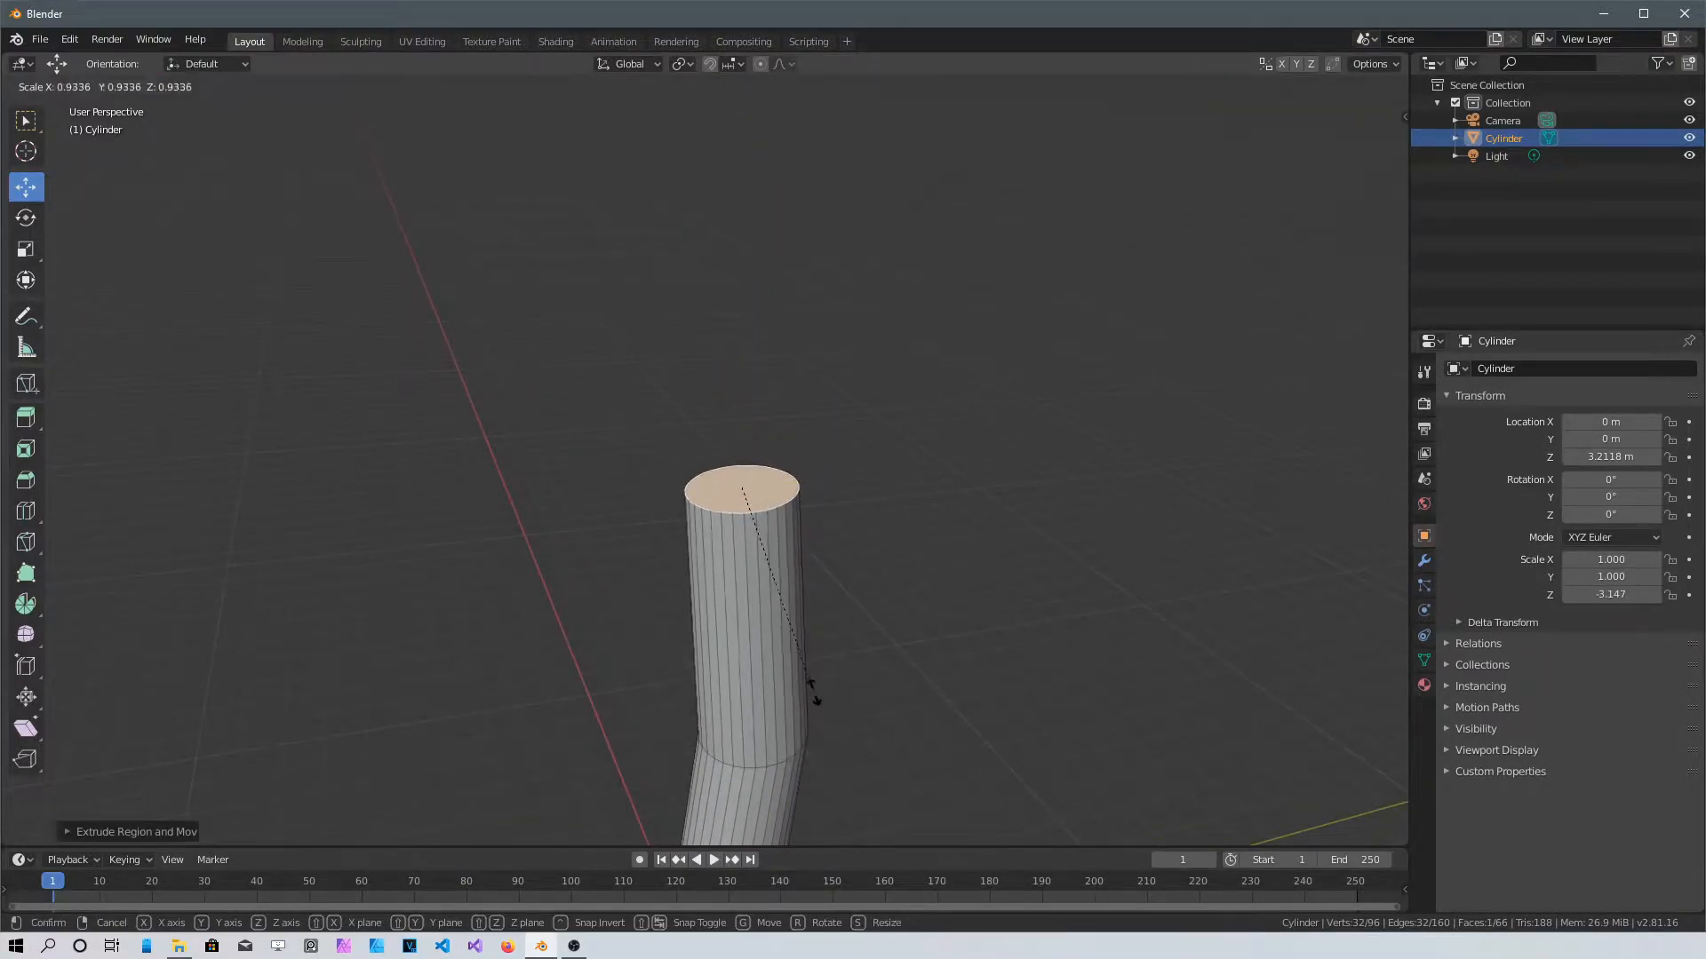
click(813, 683)
key(r)
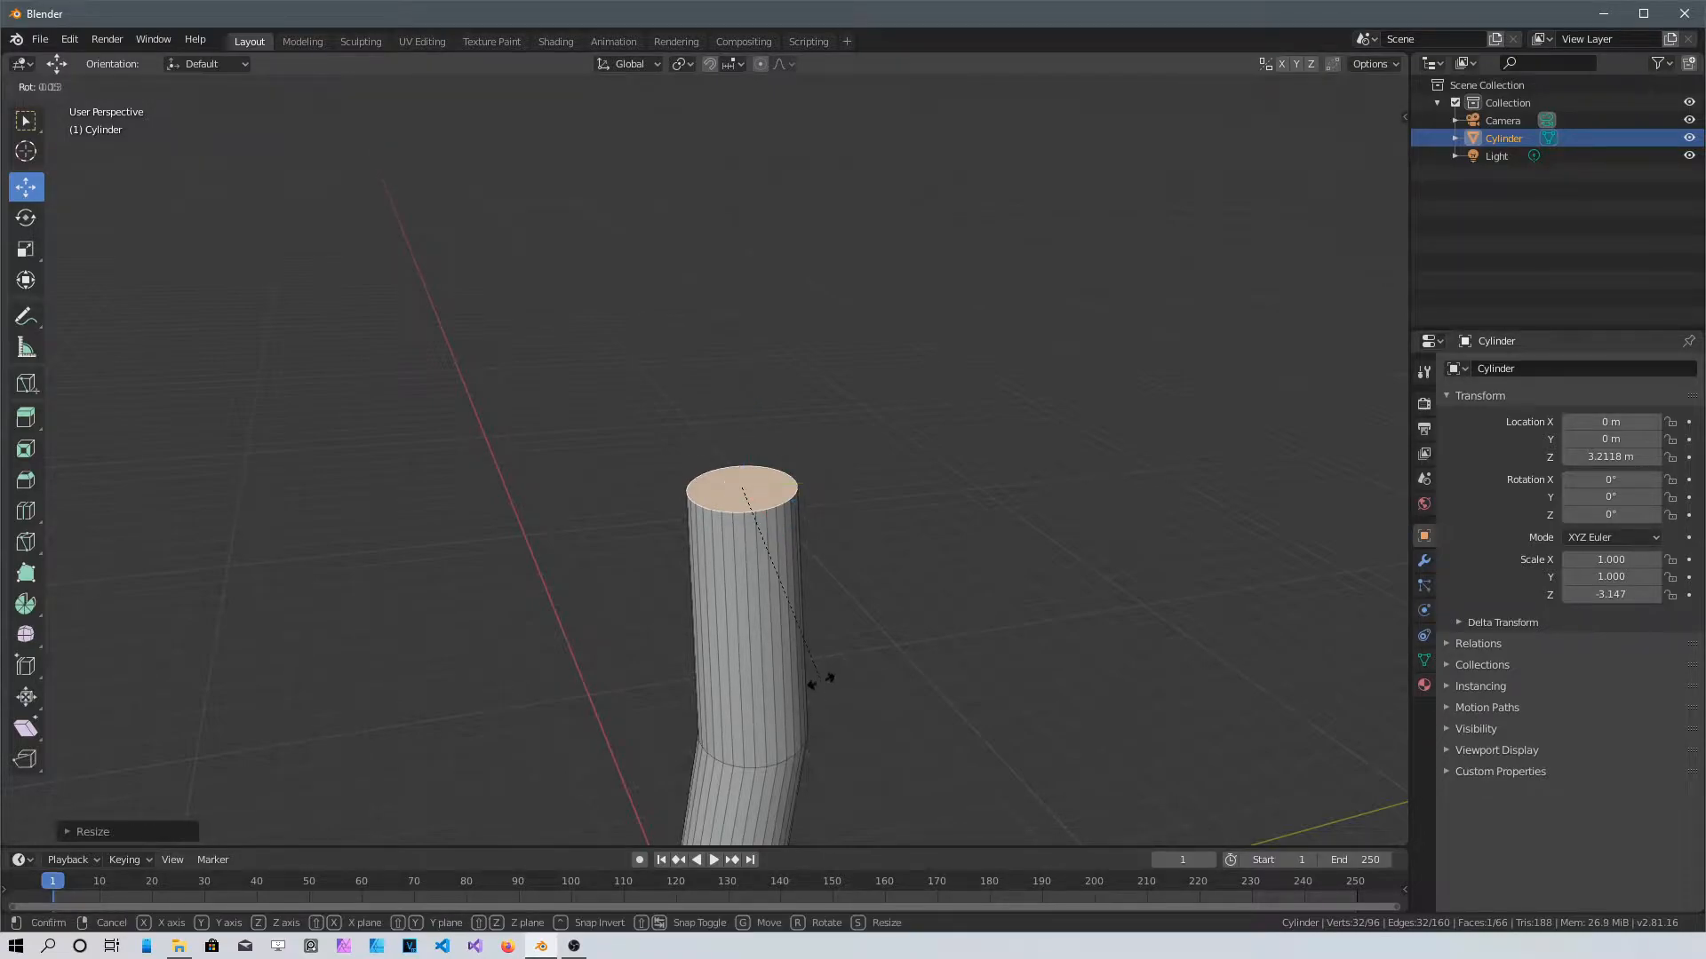
click(802, 698)
Extrude a third segment upward from the column's top face, and slightly shrink and rotate its end face
middle_drag(815, 628, 767, 757)
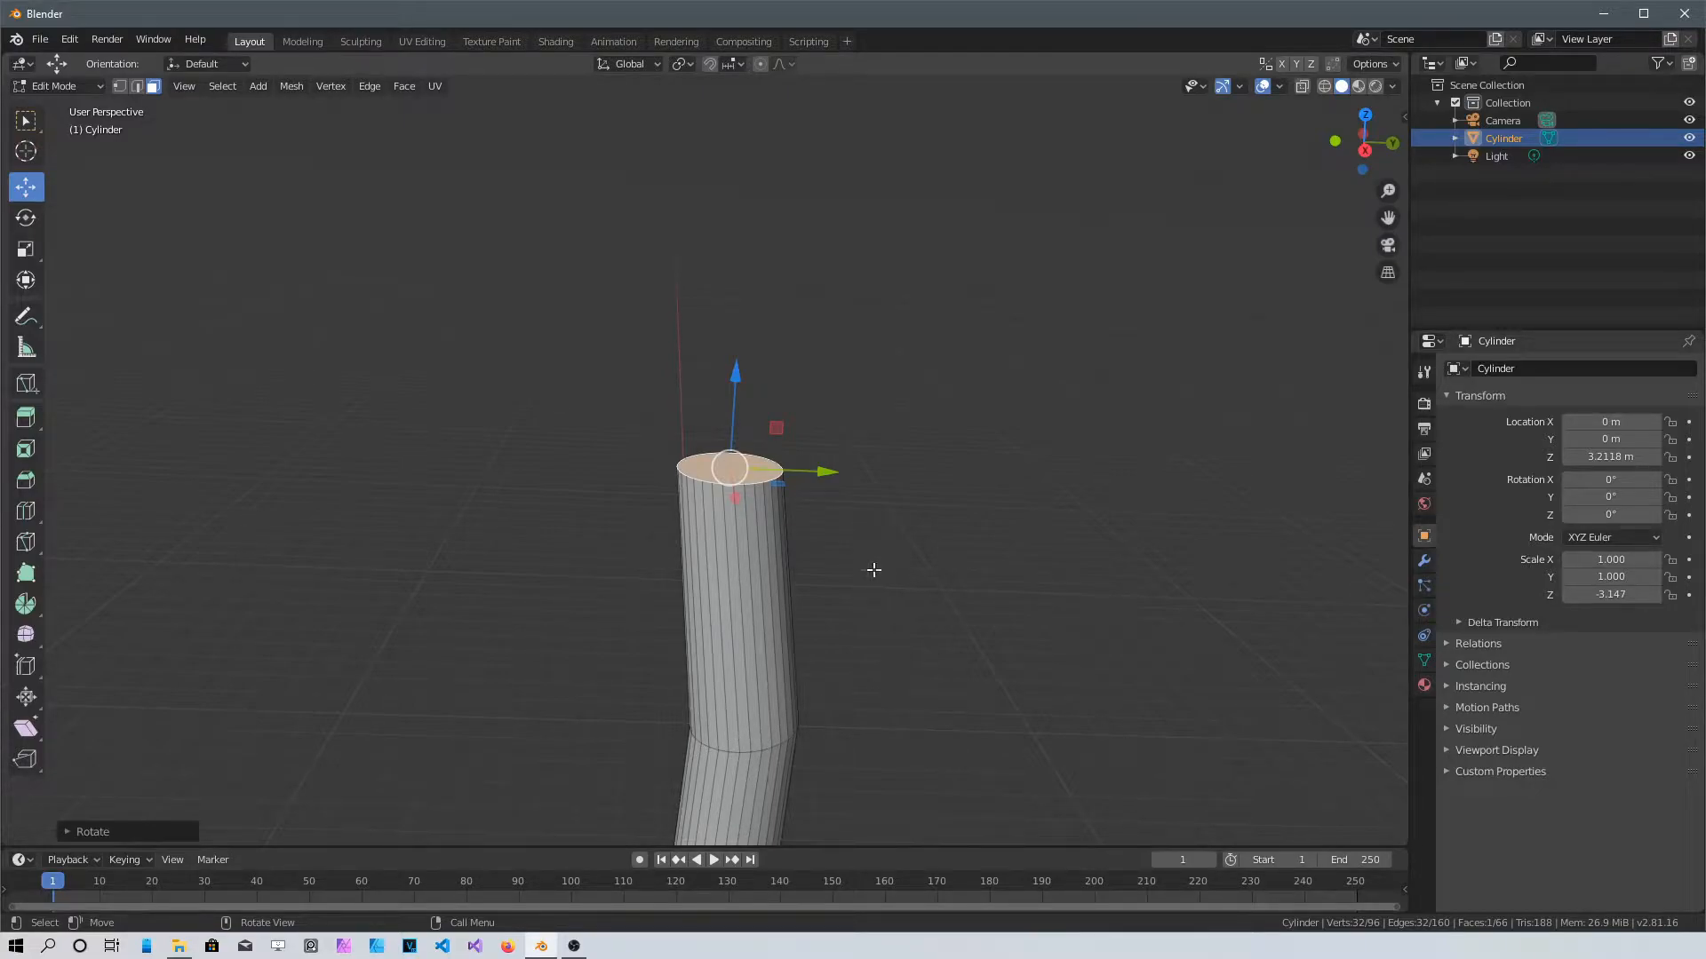
key(e)
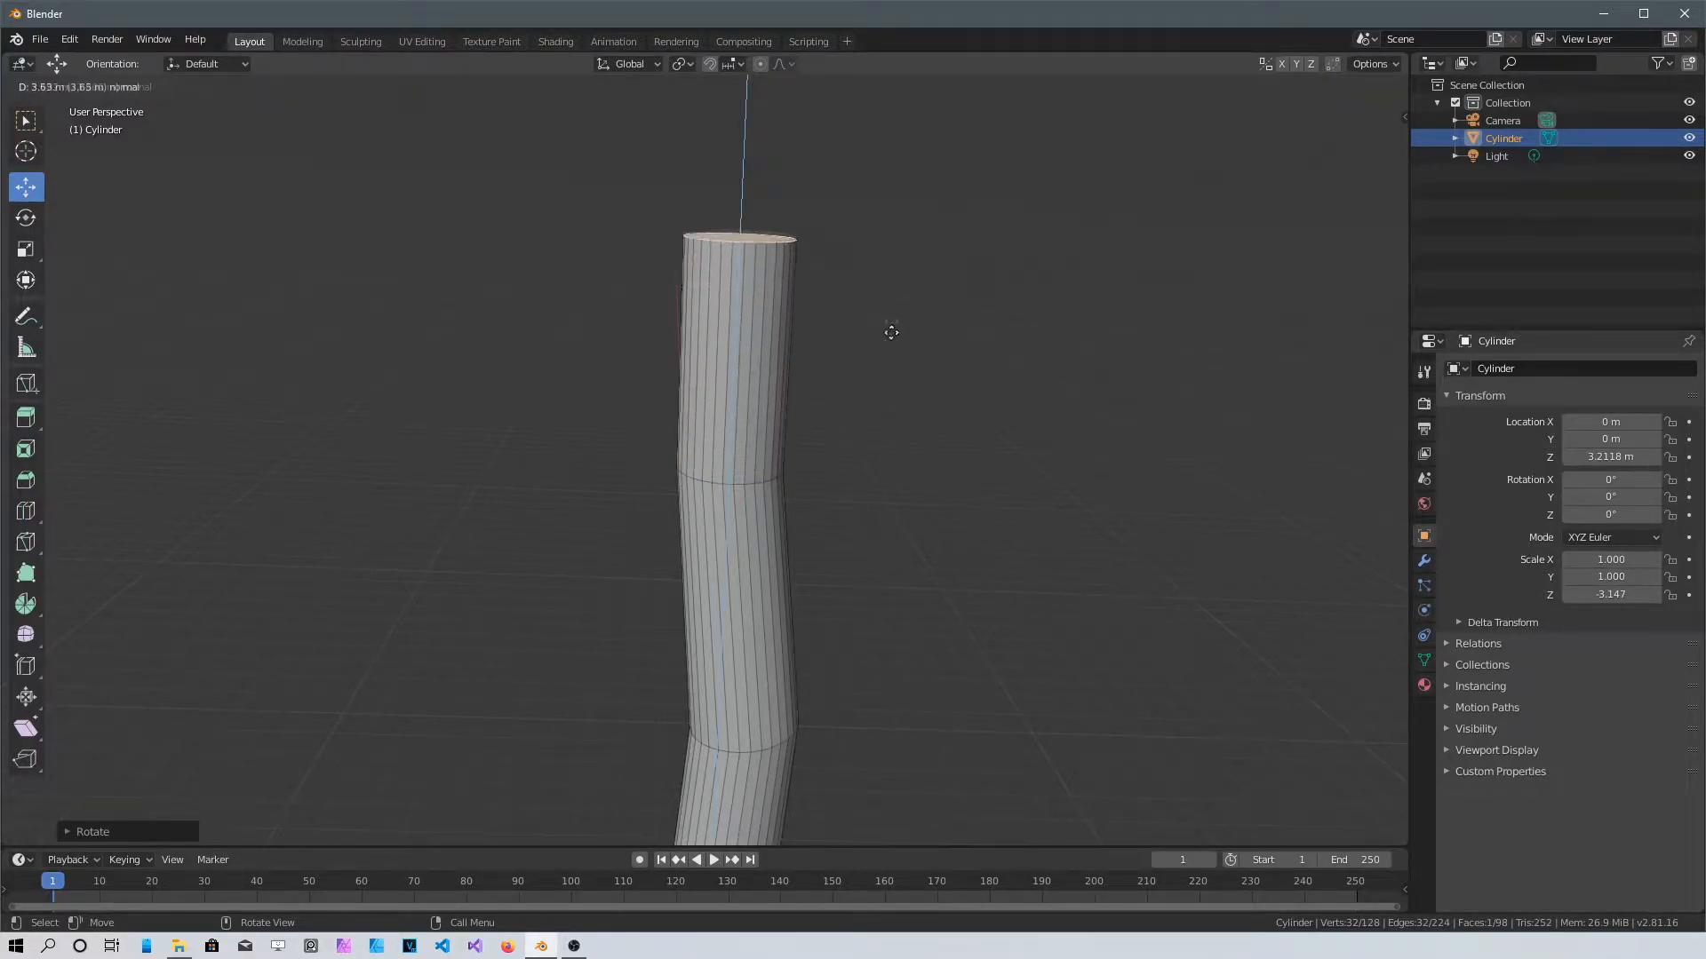
click(892, 278)
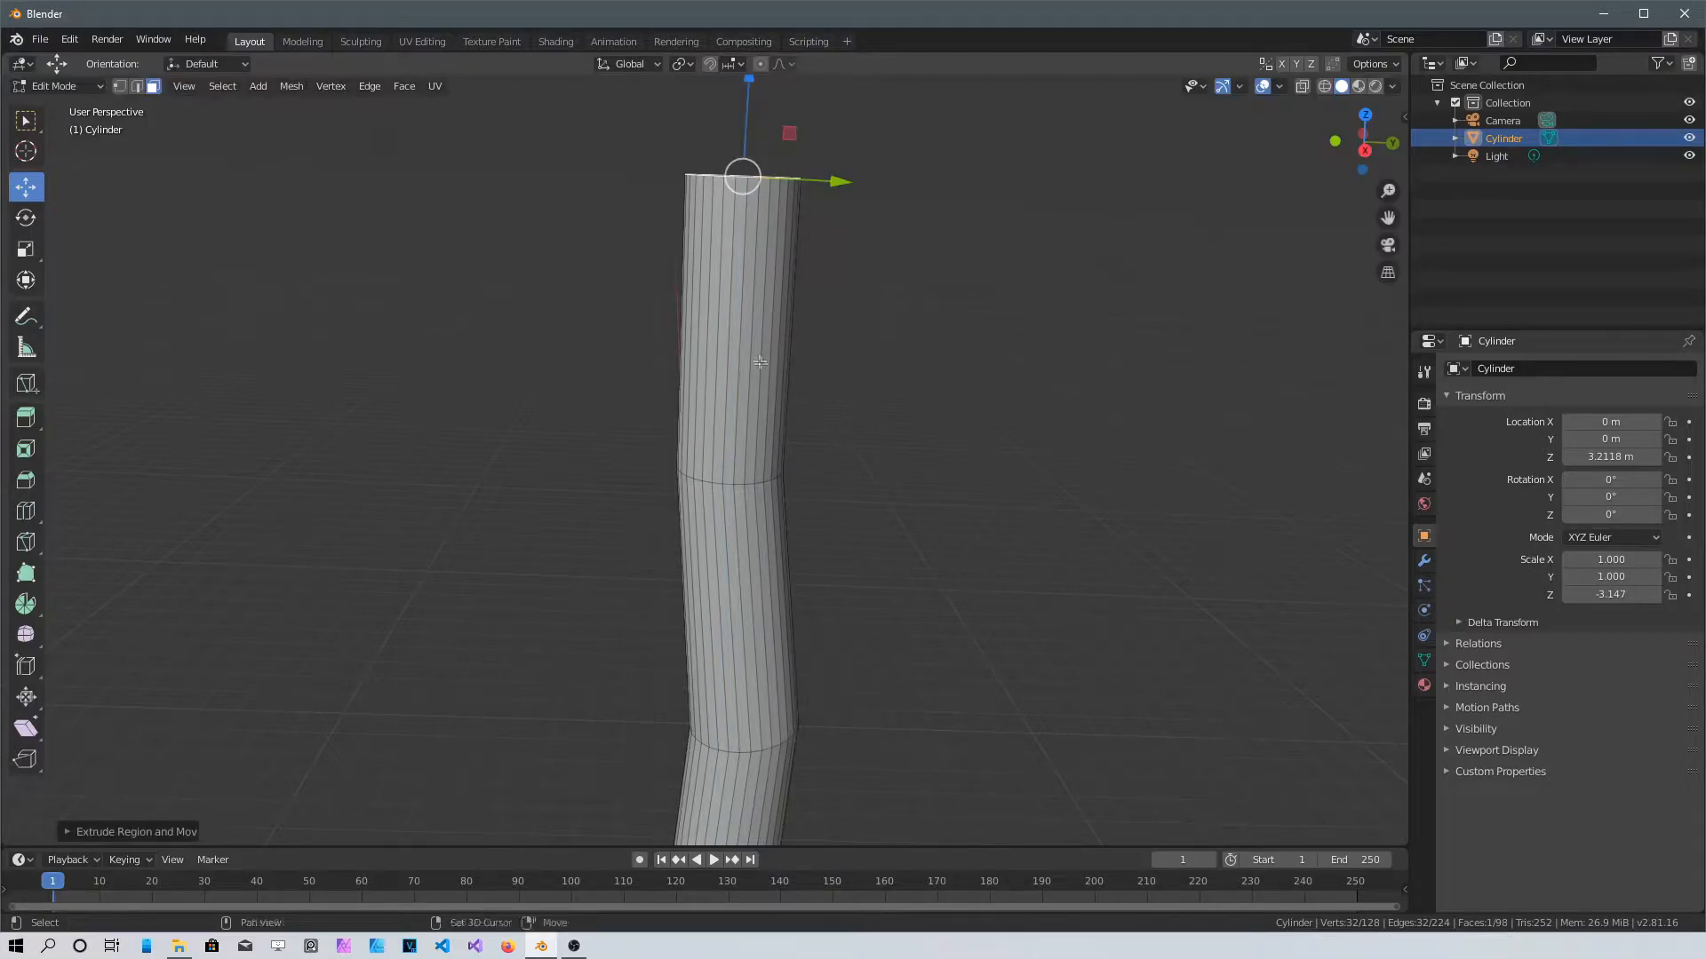
key(ctrl+z)
key(ctrl+z)
key(ctrl+z)
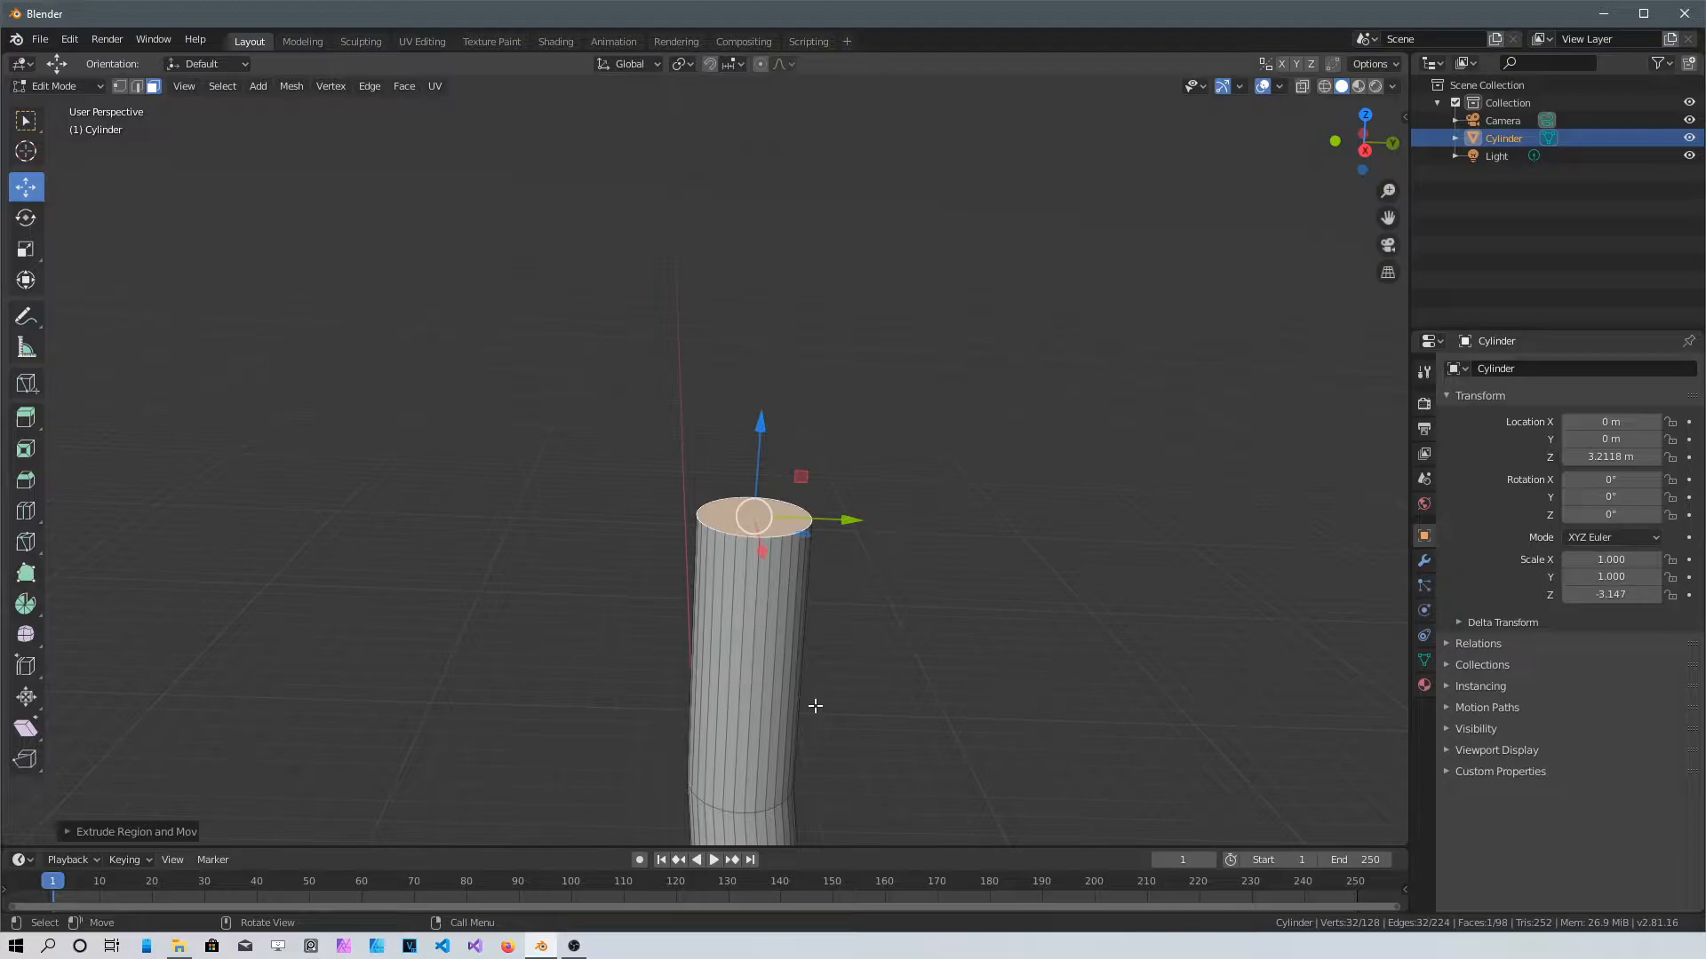
key(s)
click(804, 684)
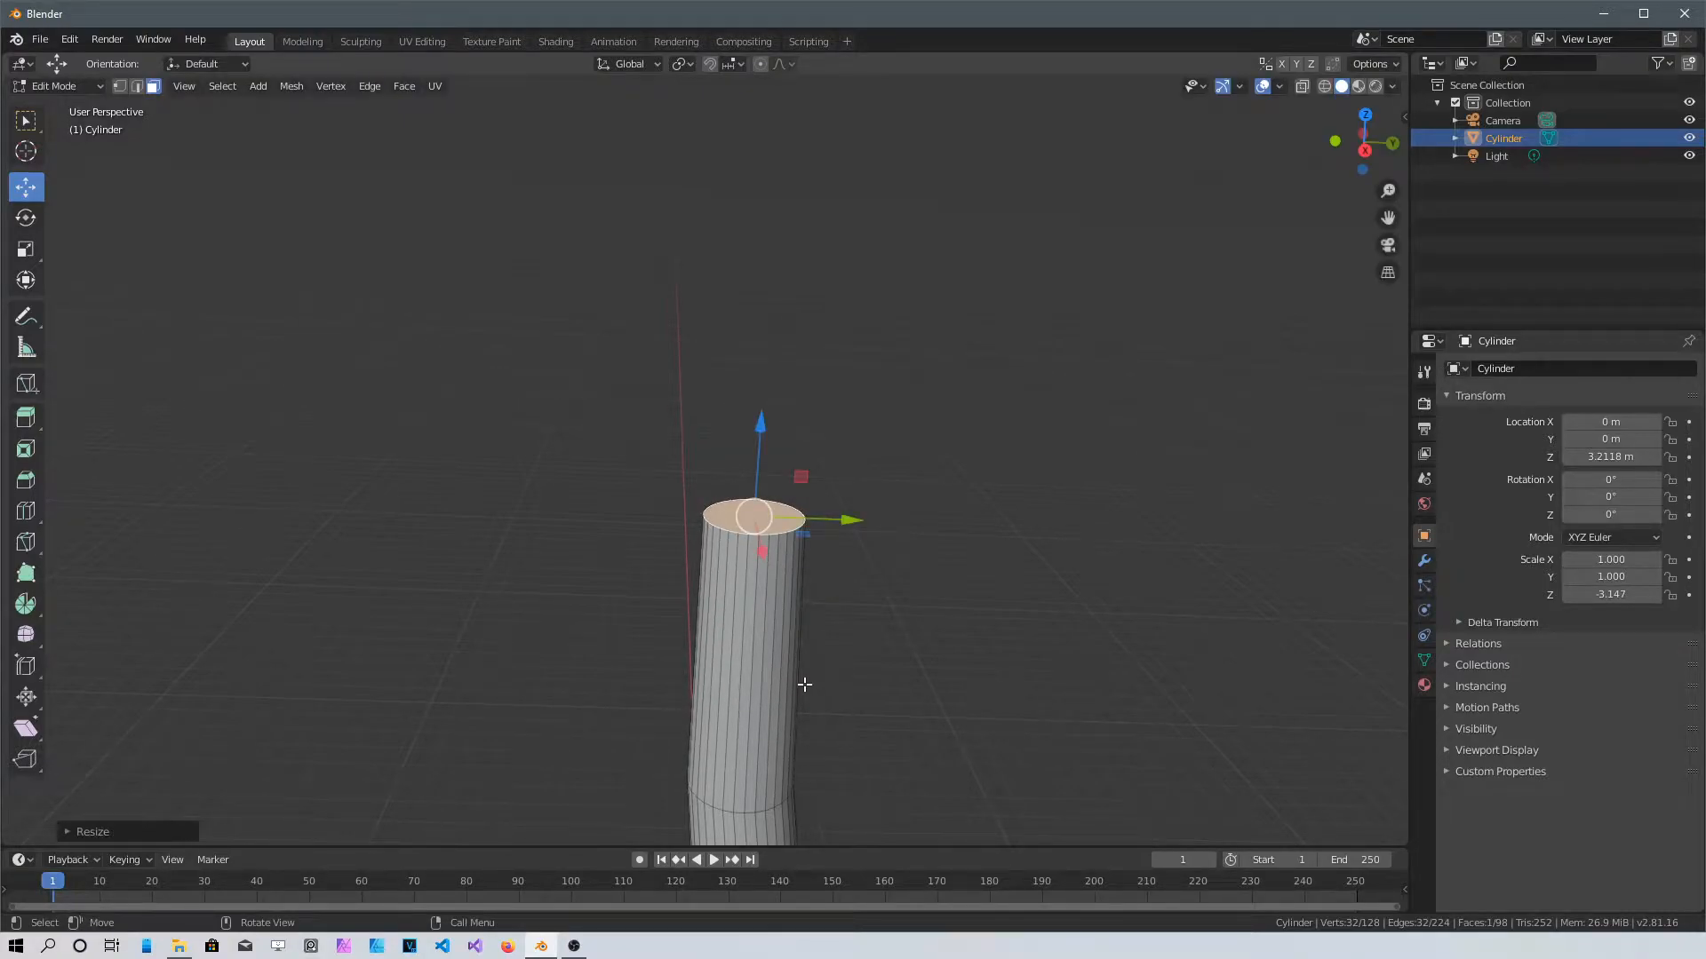
key(r)
click(845, 657)
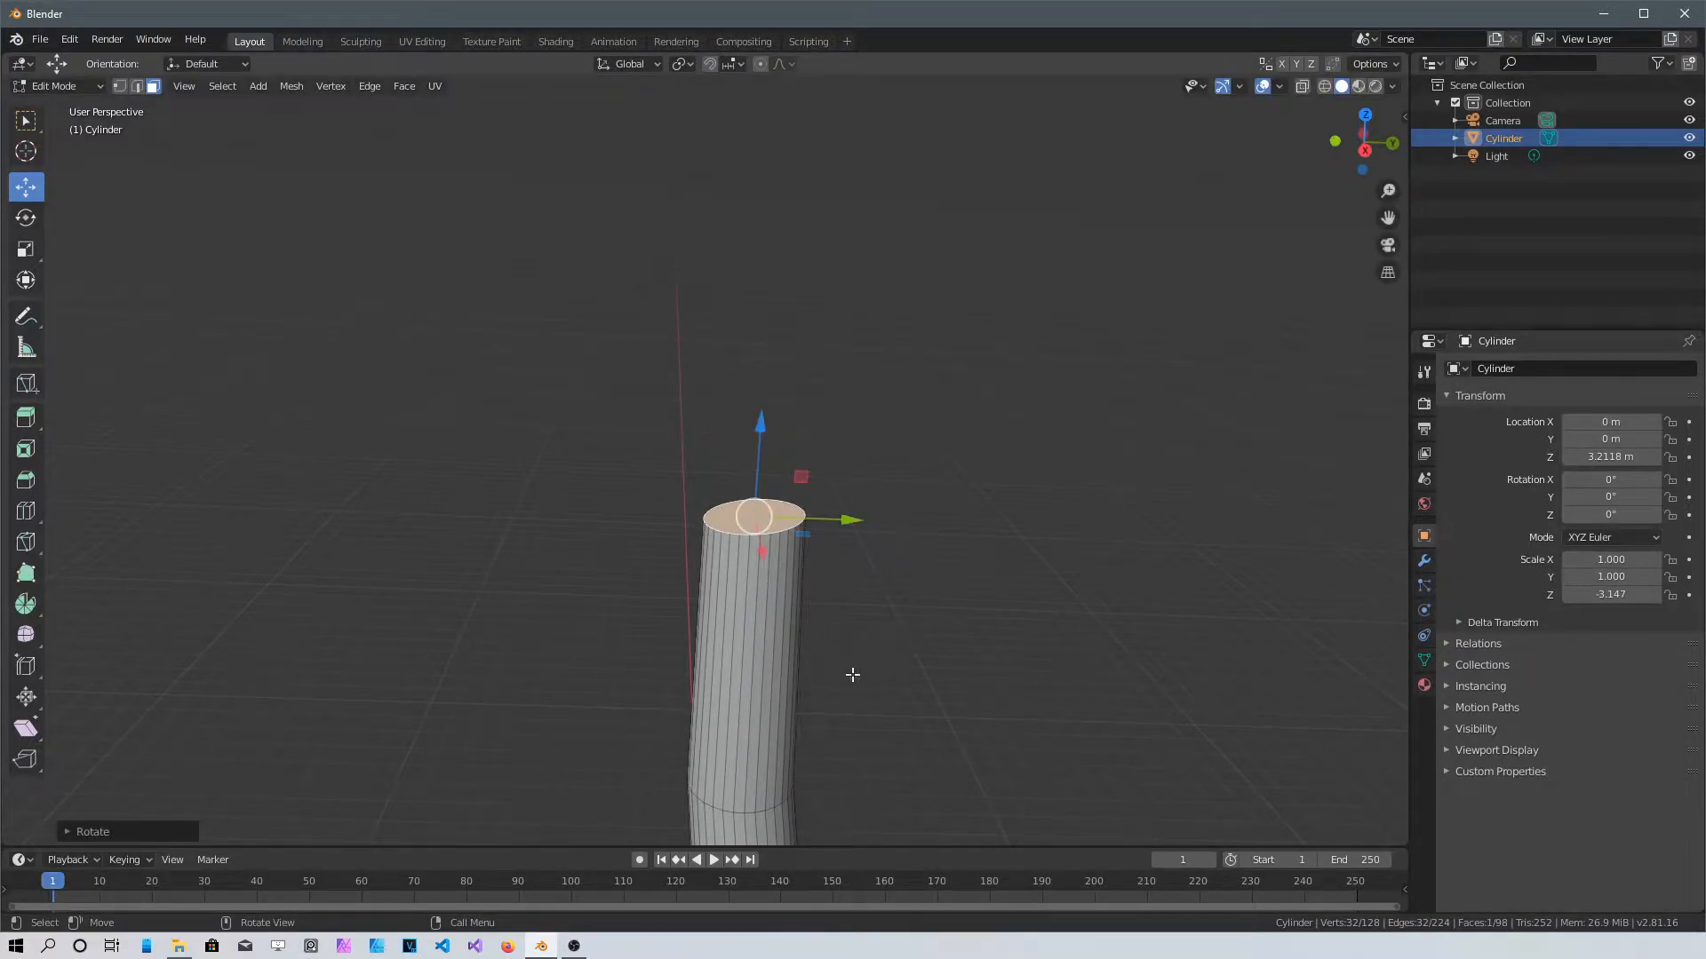
Extrude a fourth segment from the top face, then scale its end down and rotate it by about 4 degrees
key(e)
click(789, 329)
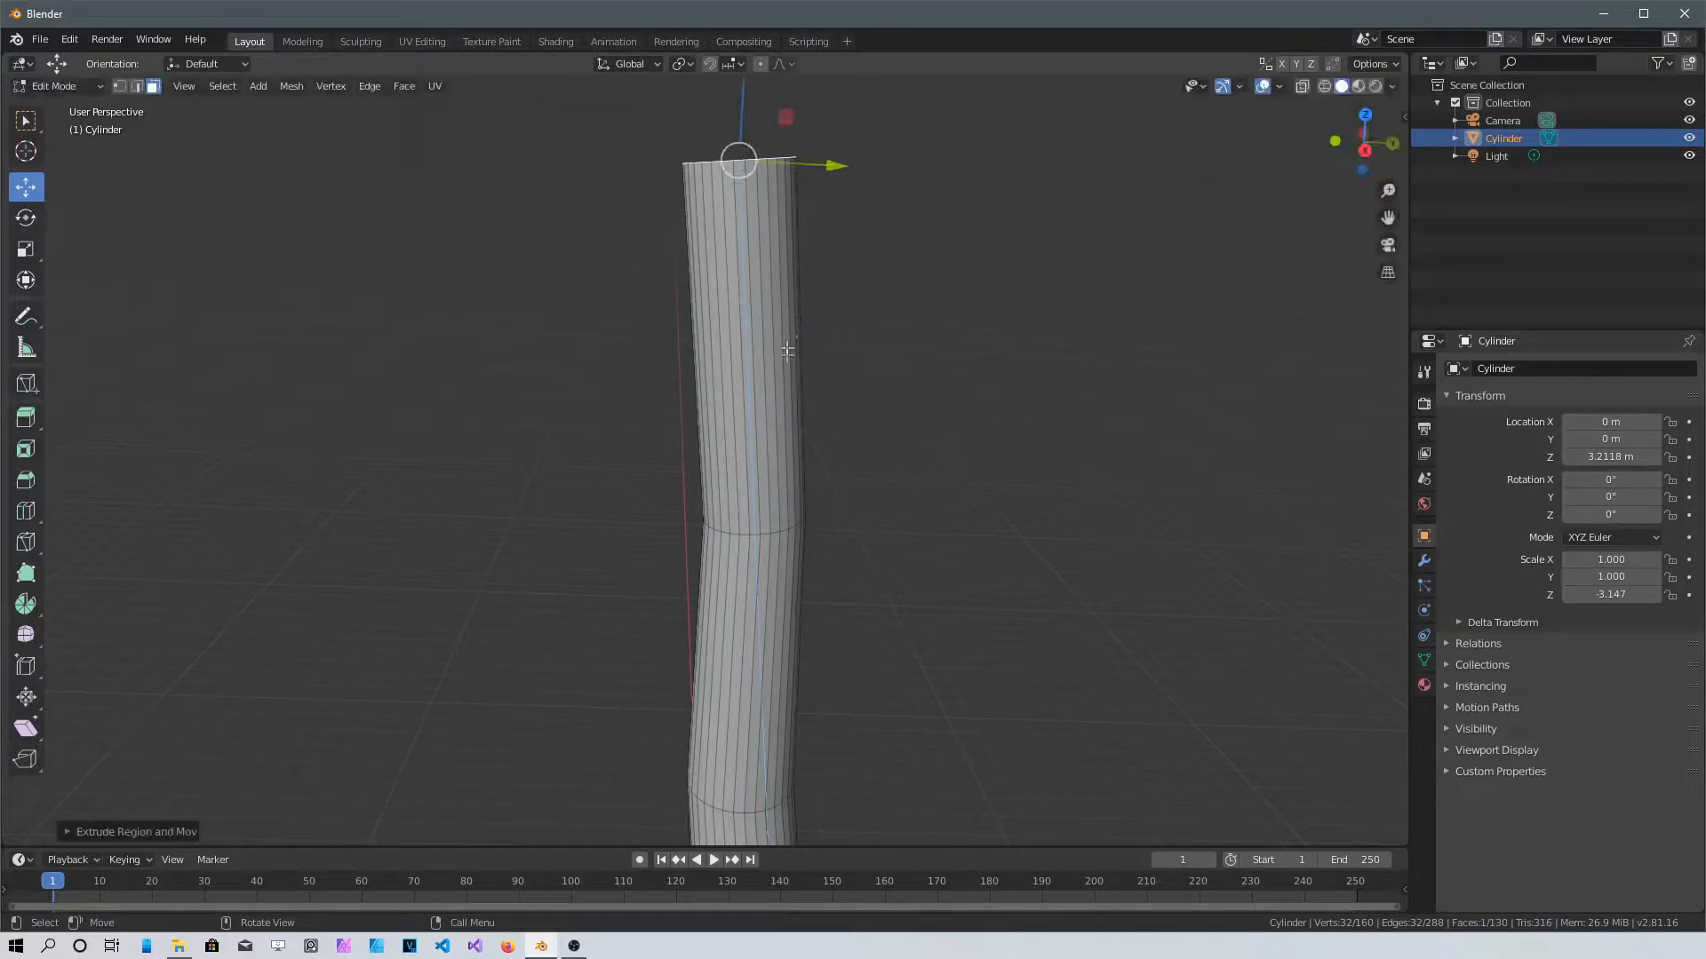
key(ctrl+z)
key(s)
click(884, 724)
key(r)
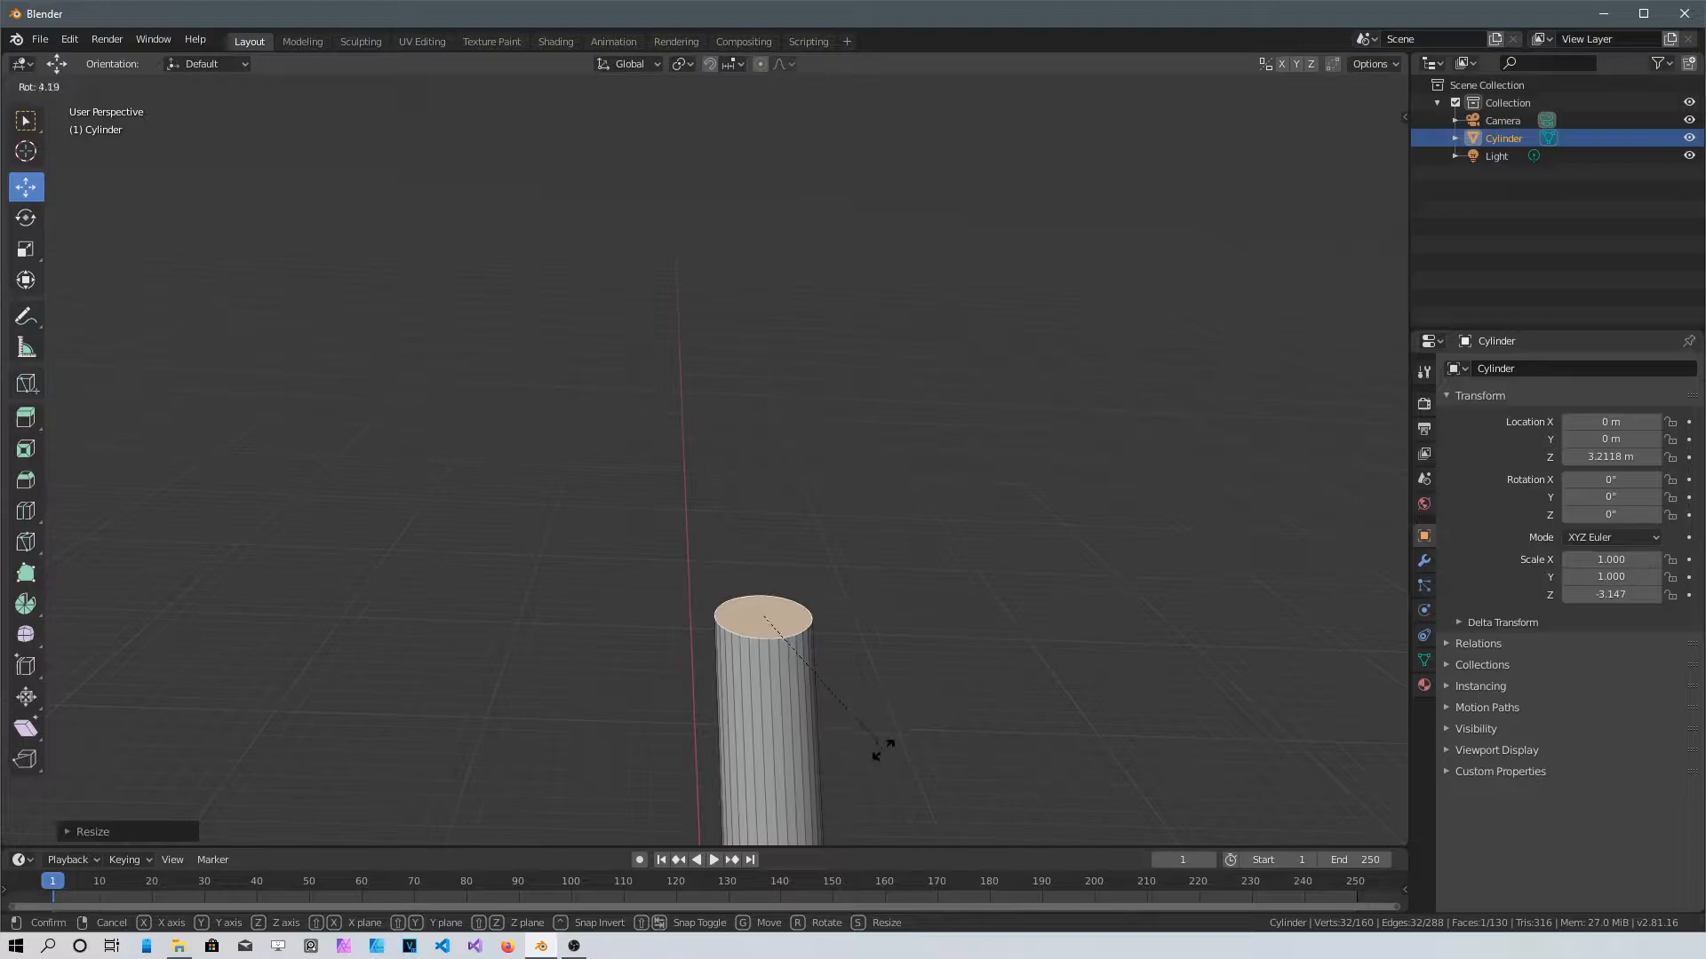
click(883, 749)
Extrude a fifth segment from the top face, and scale down and slightly tilt its end face
key(e)
click(852, 364)
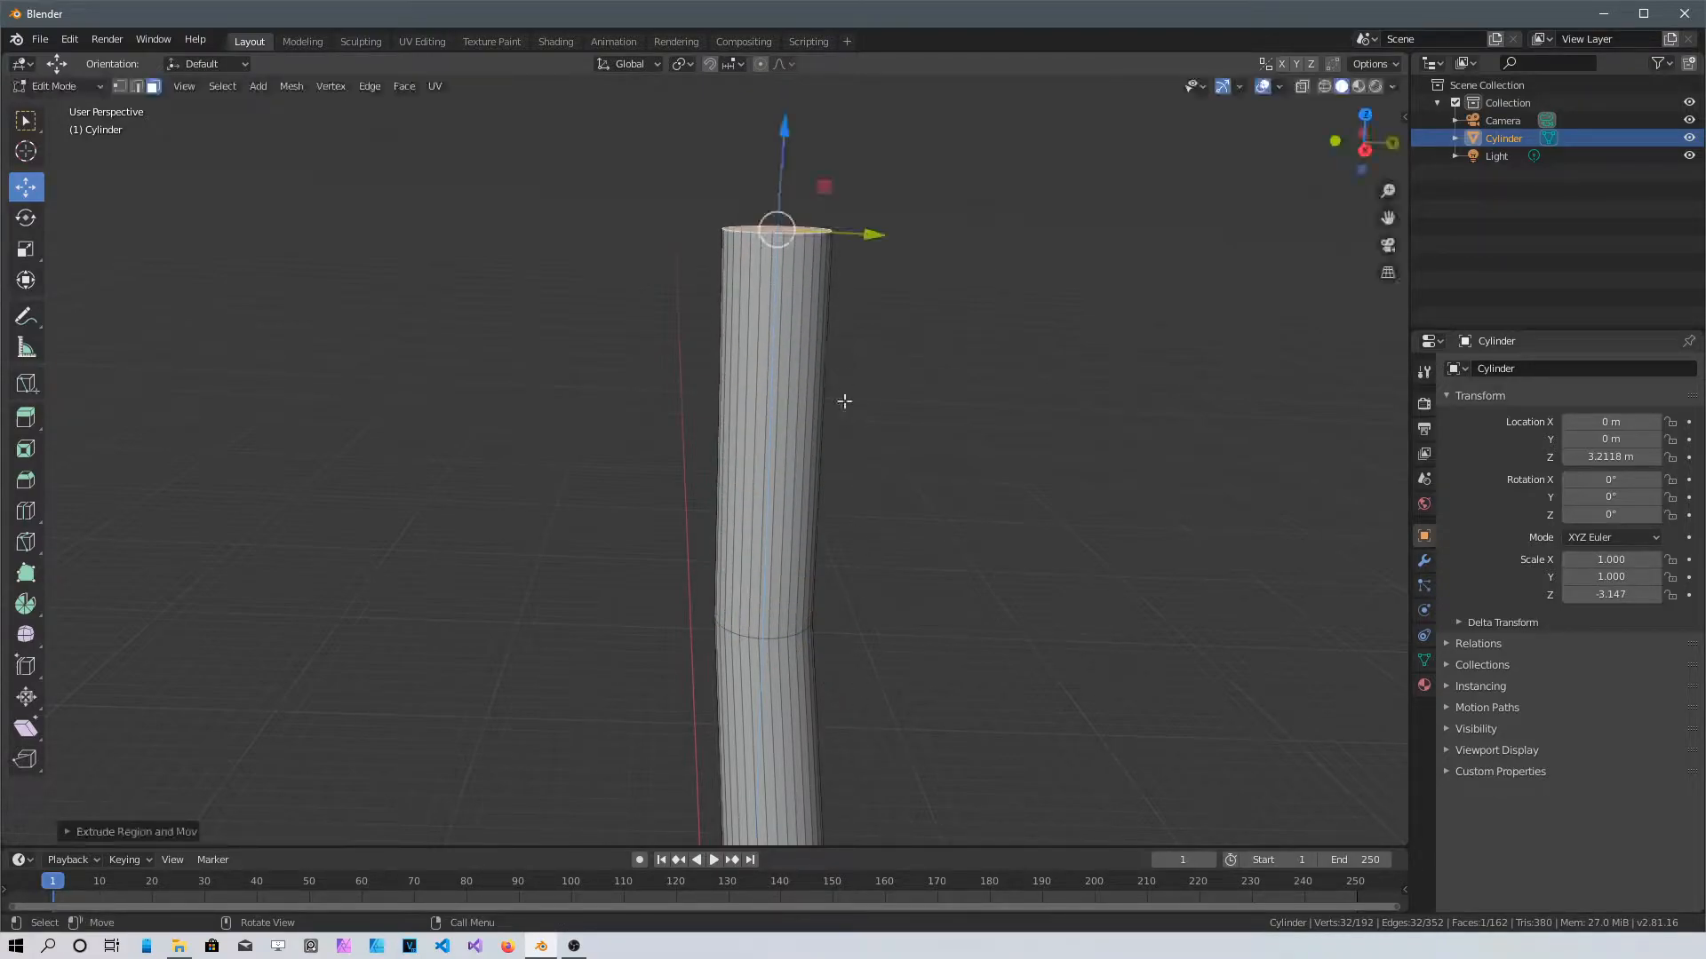
key(ctrl+z)
key(s)
click(963, 638)
key(r)
click(965, 606)
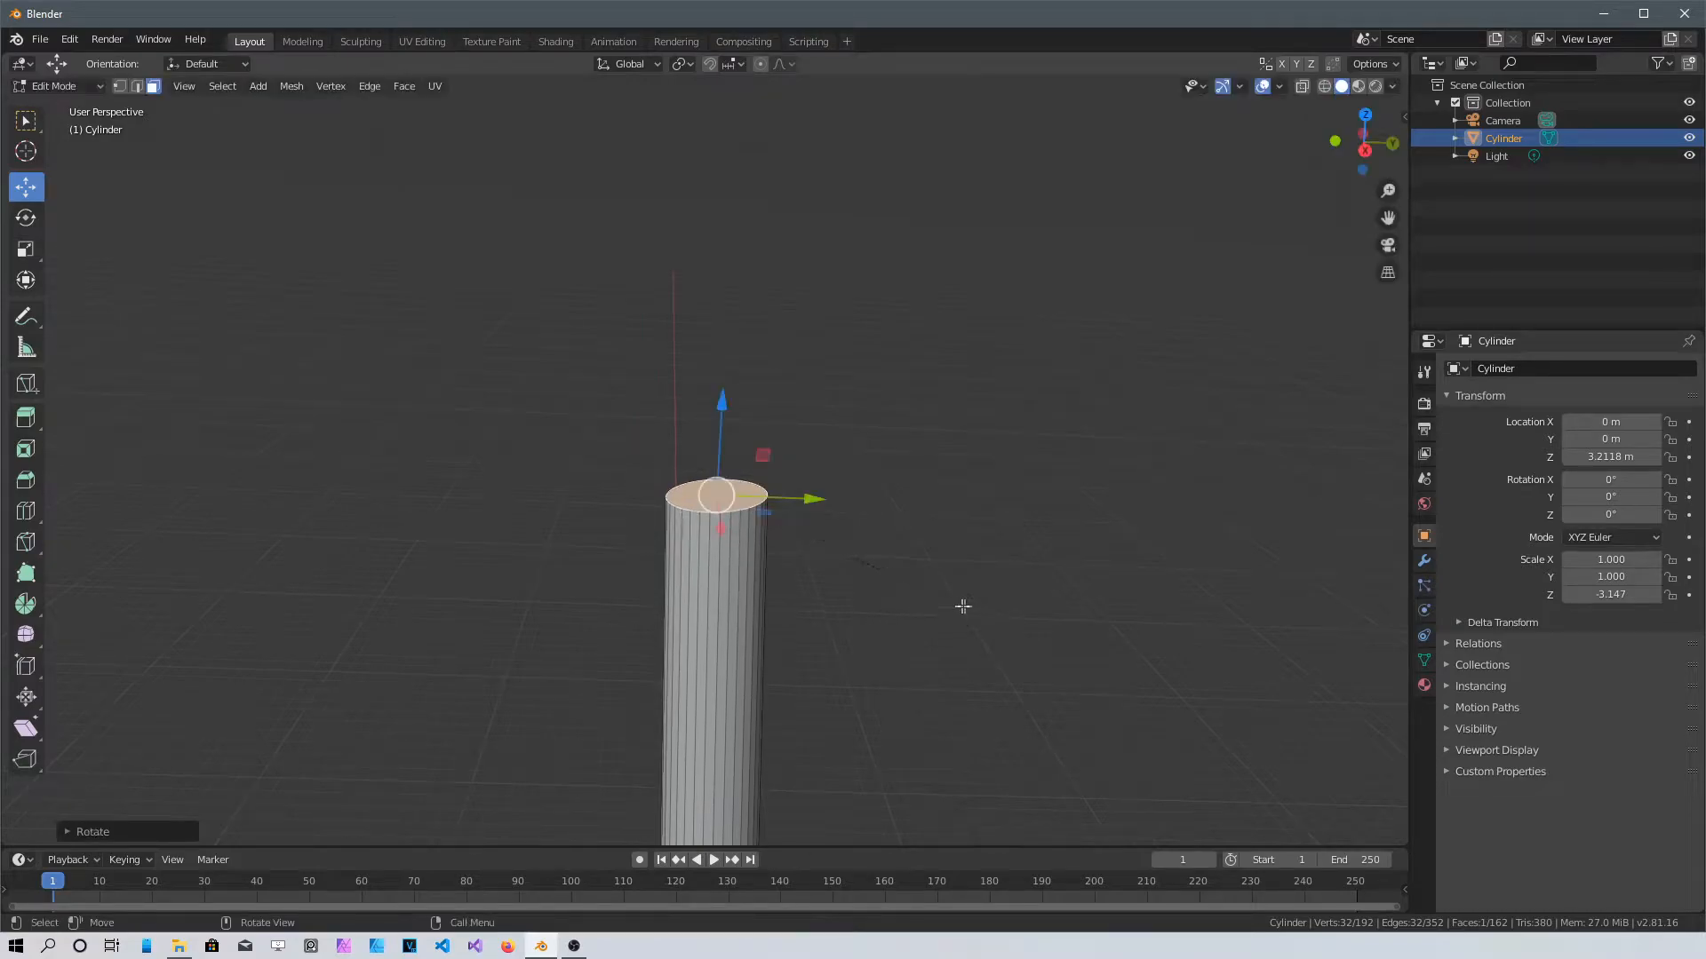
Place the 3D cursor at the centre of the column's topmost face
middle_drag(906, 616, 651, 328)
shift+middle_drag(746, 360, 751, 716)
scroll(715, 497, up, 1)
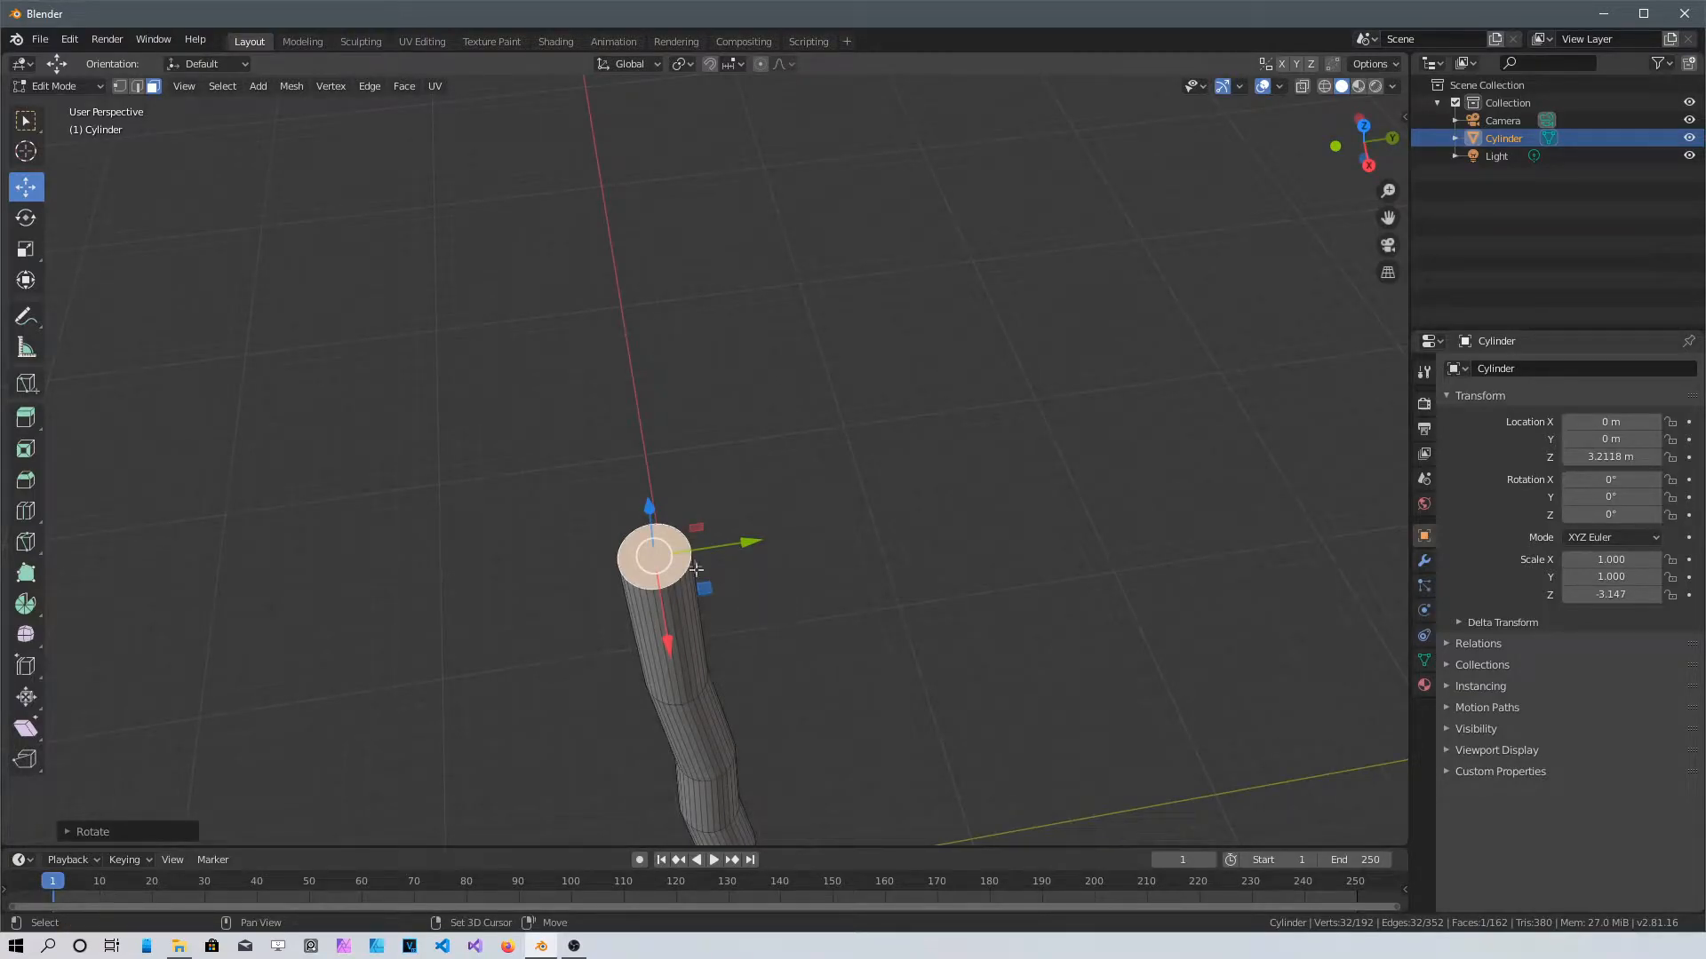
mouse_move(675, 555)
shift+right_down()
mouse_move(640, 552)
mouse_move(654, 556)
shift+right_up()
scroll(655, 556, up, 2)
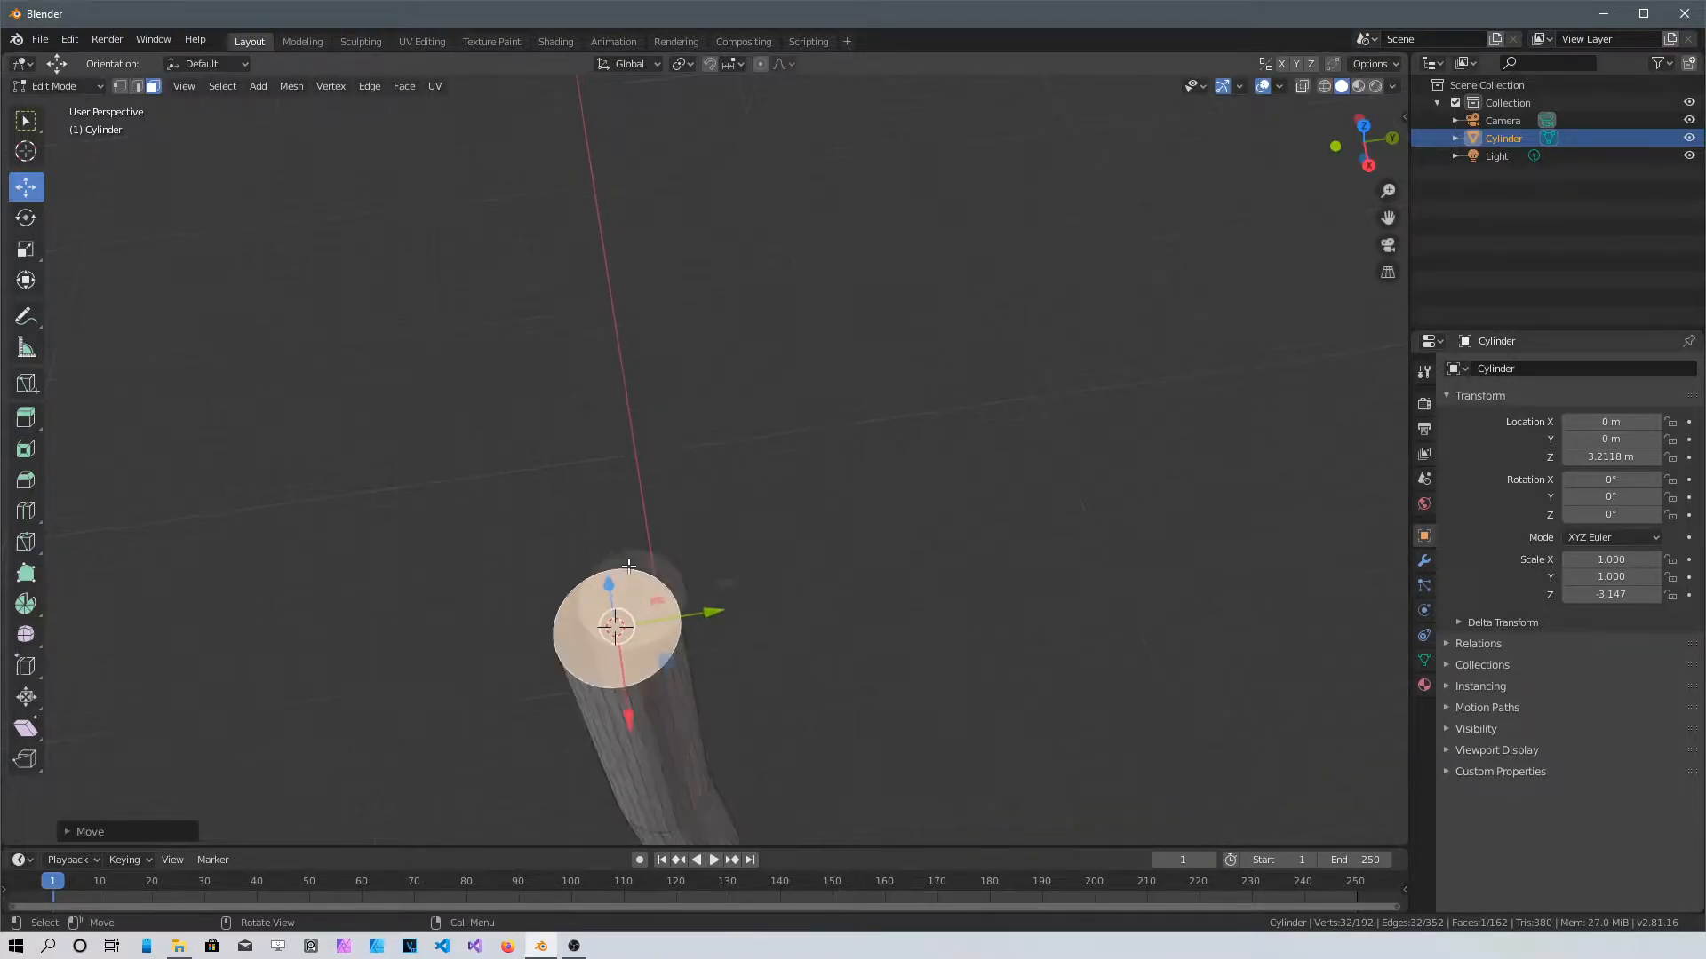
shift+middle_drag(750, 523, 817, 388)
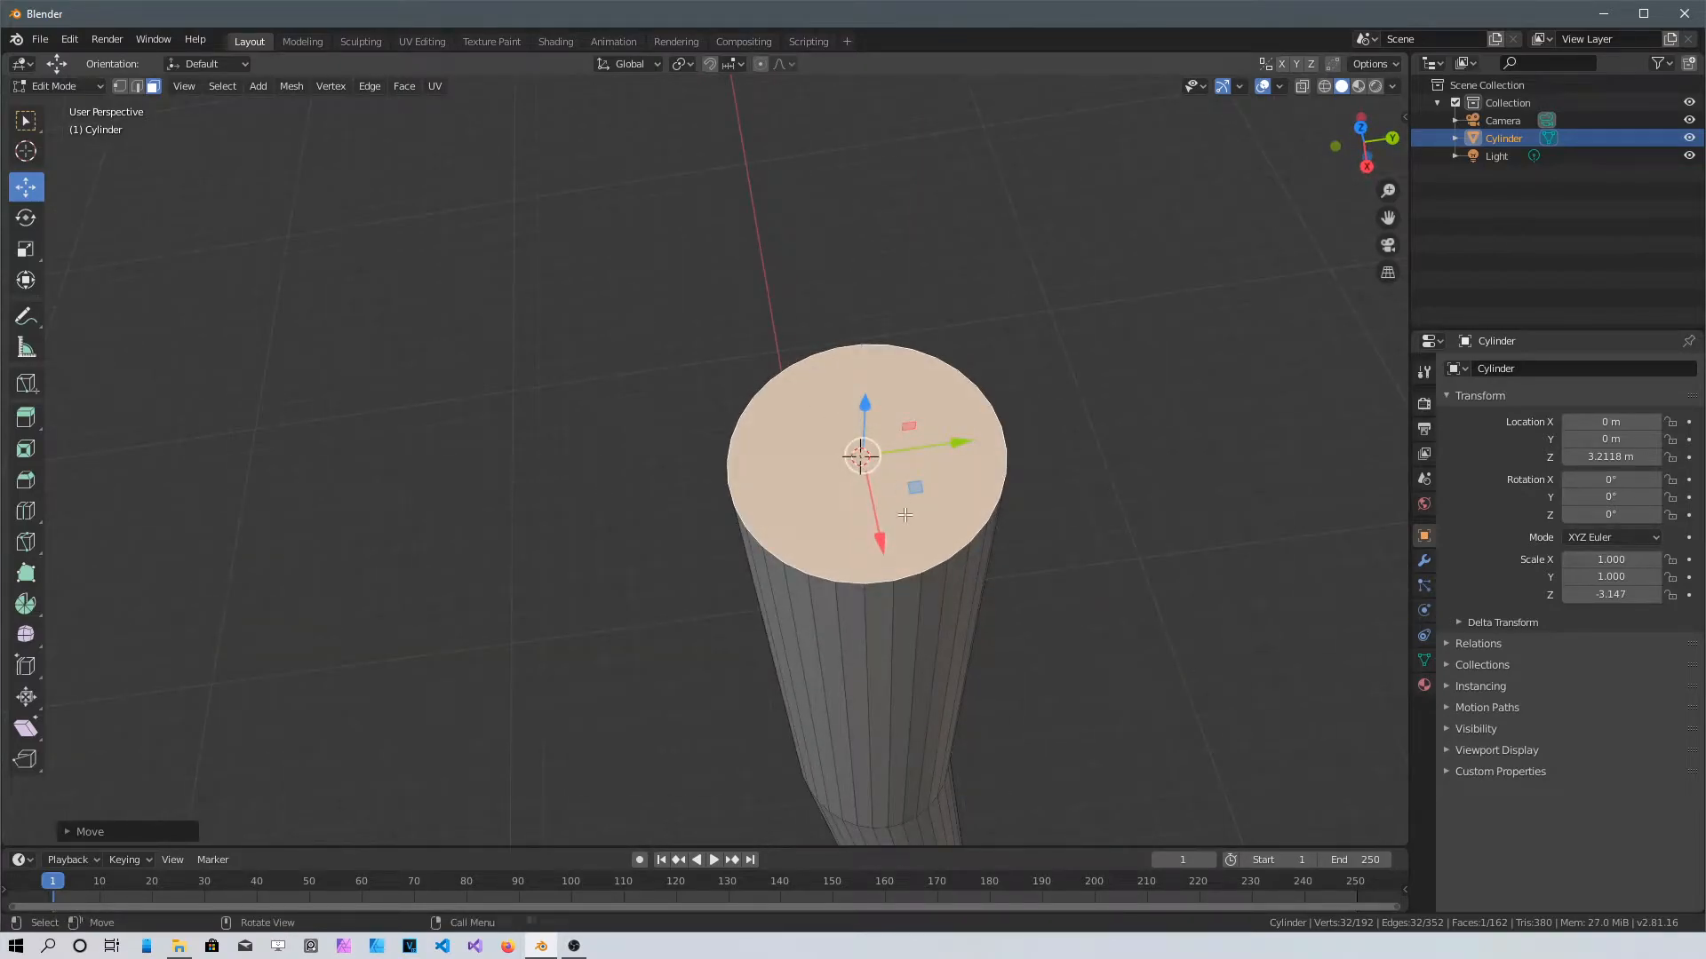
Add a UV sphere at the 3D cursor on the column's top face and show its creation settings
key(shift+a)
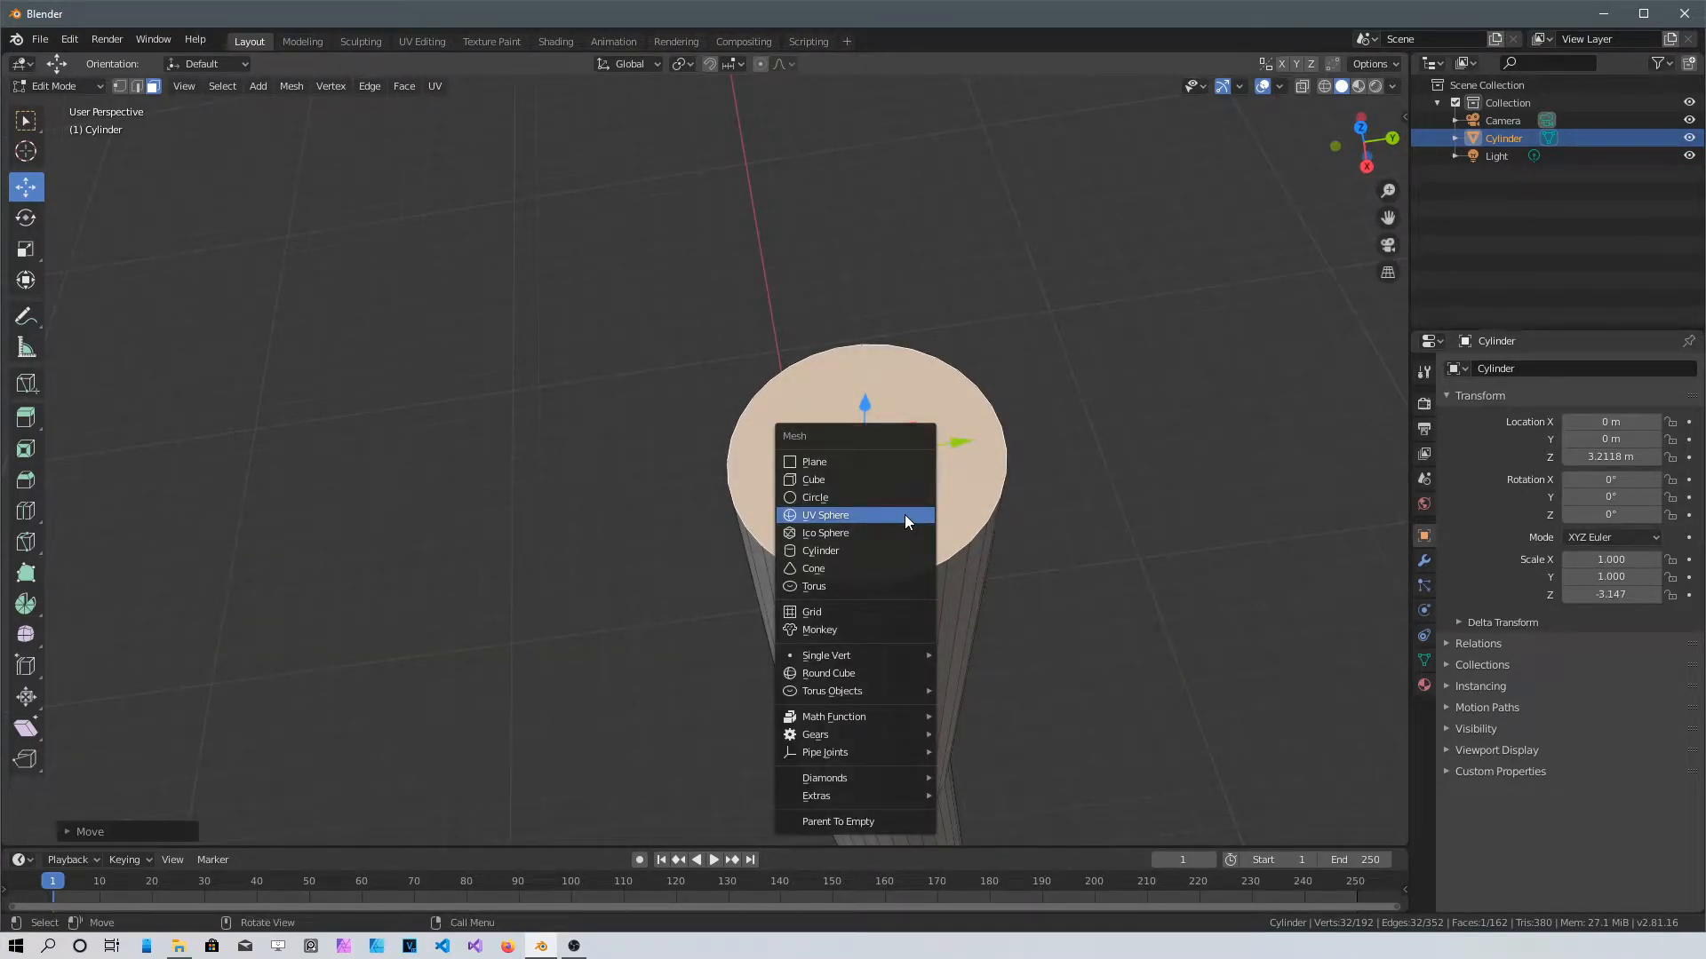
click(904, 514)
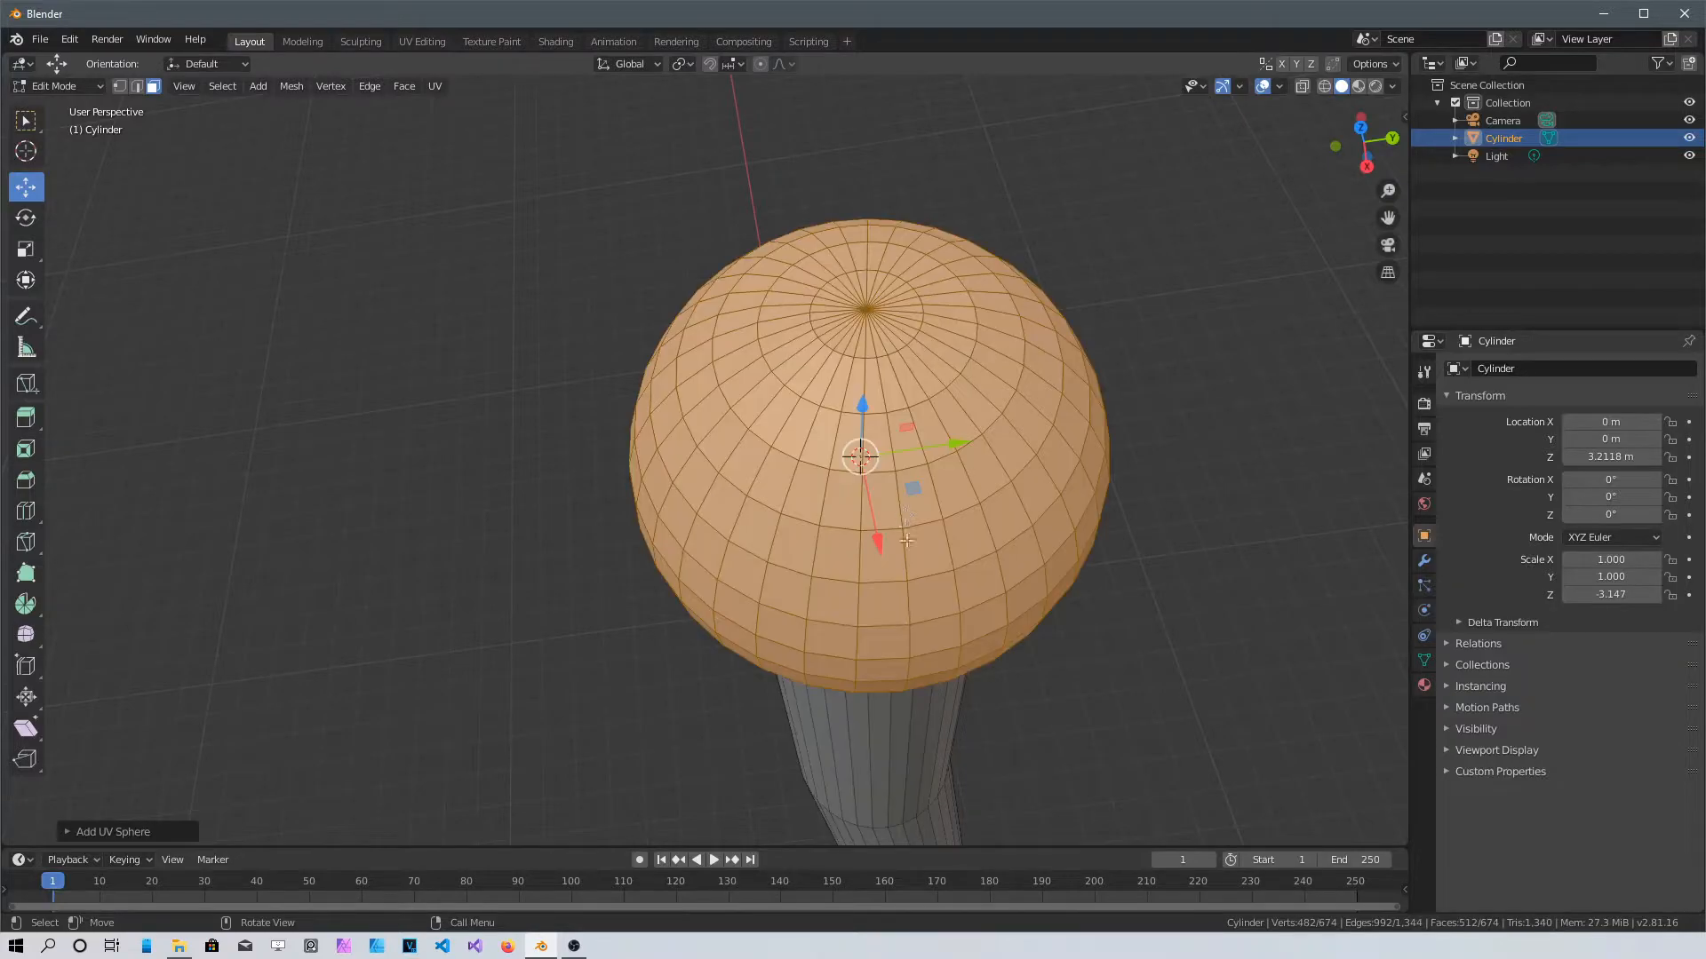
middle_drag(904, 515, 995, 471)
click(80, 833)
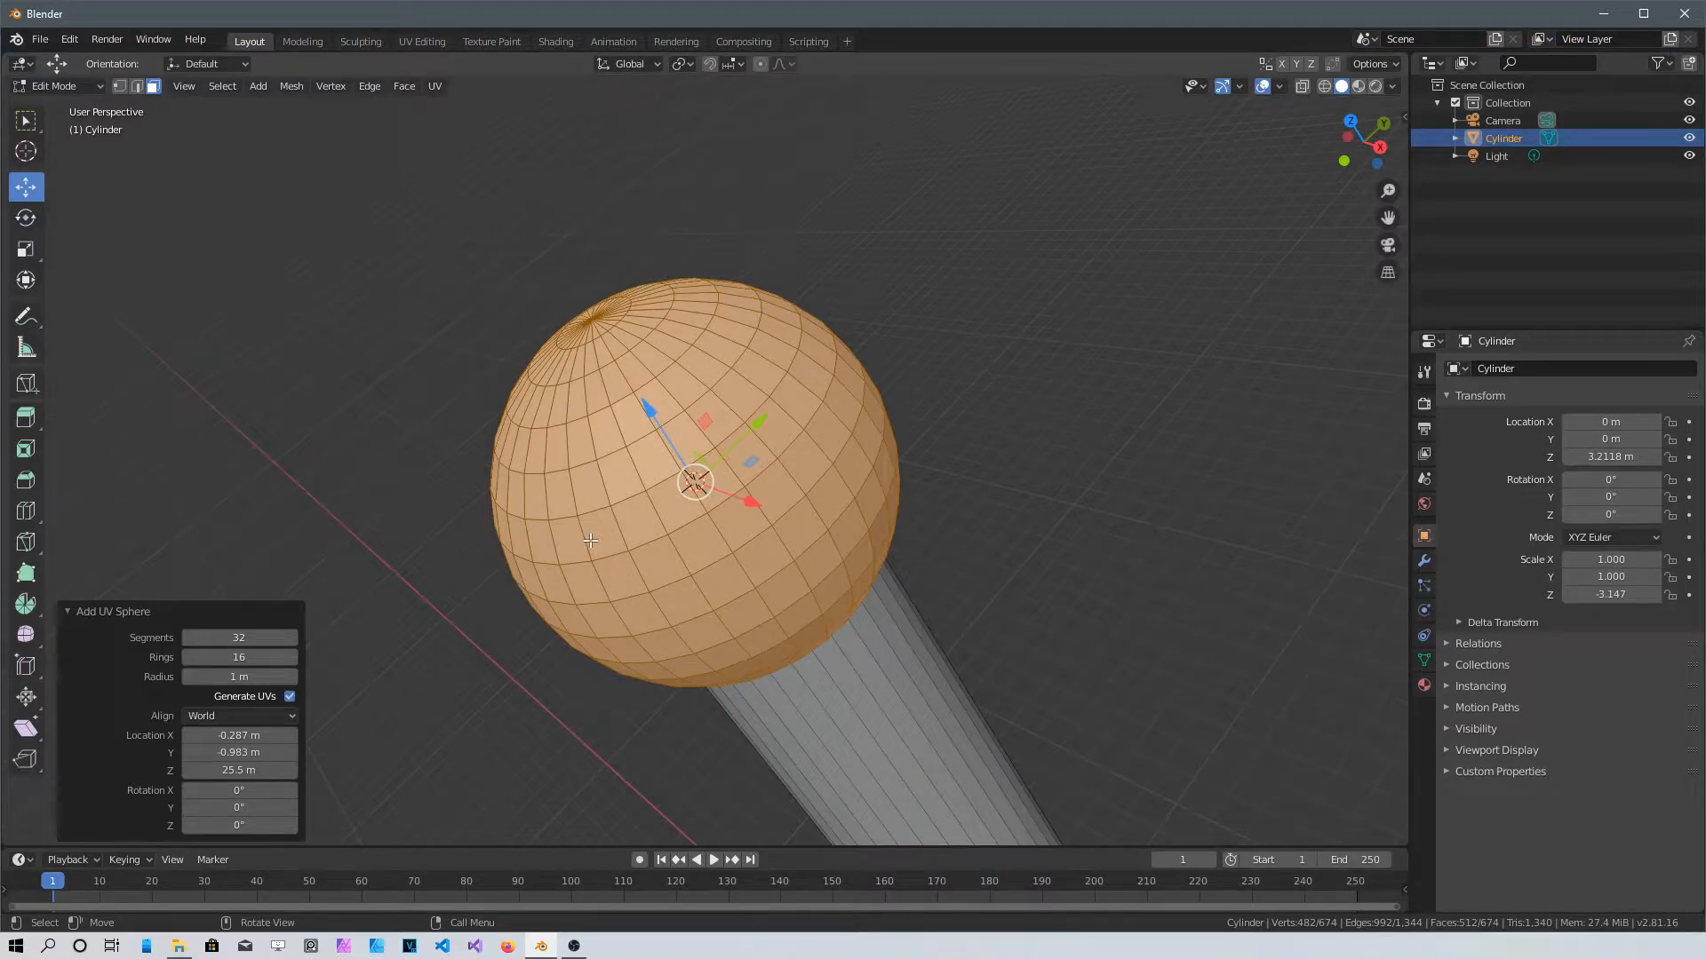
Try 3 and 331 segments for the new sphere
drag(263, 637, 214, 637)
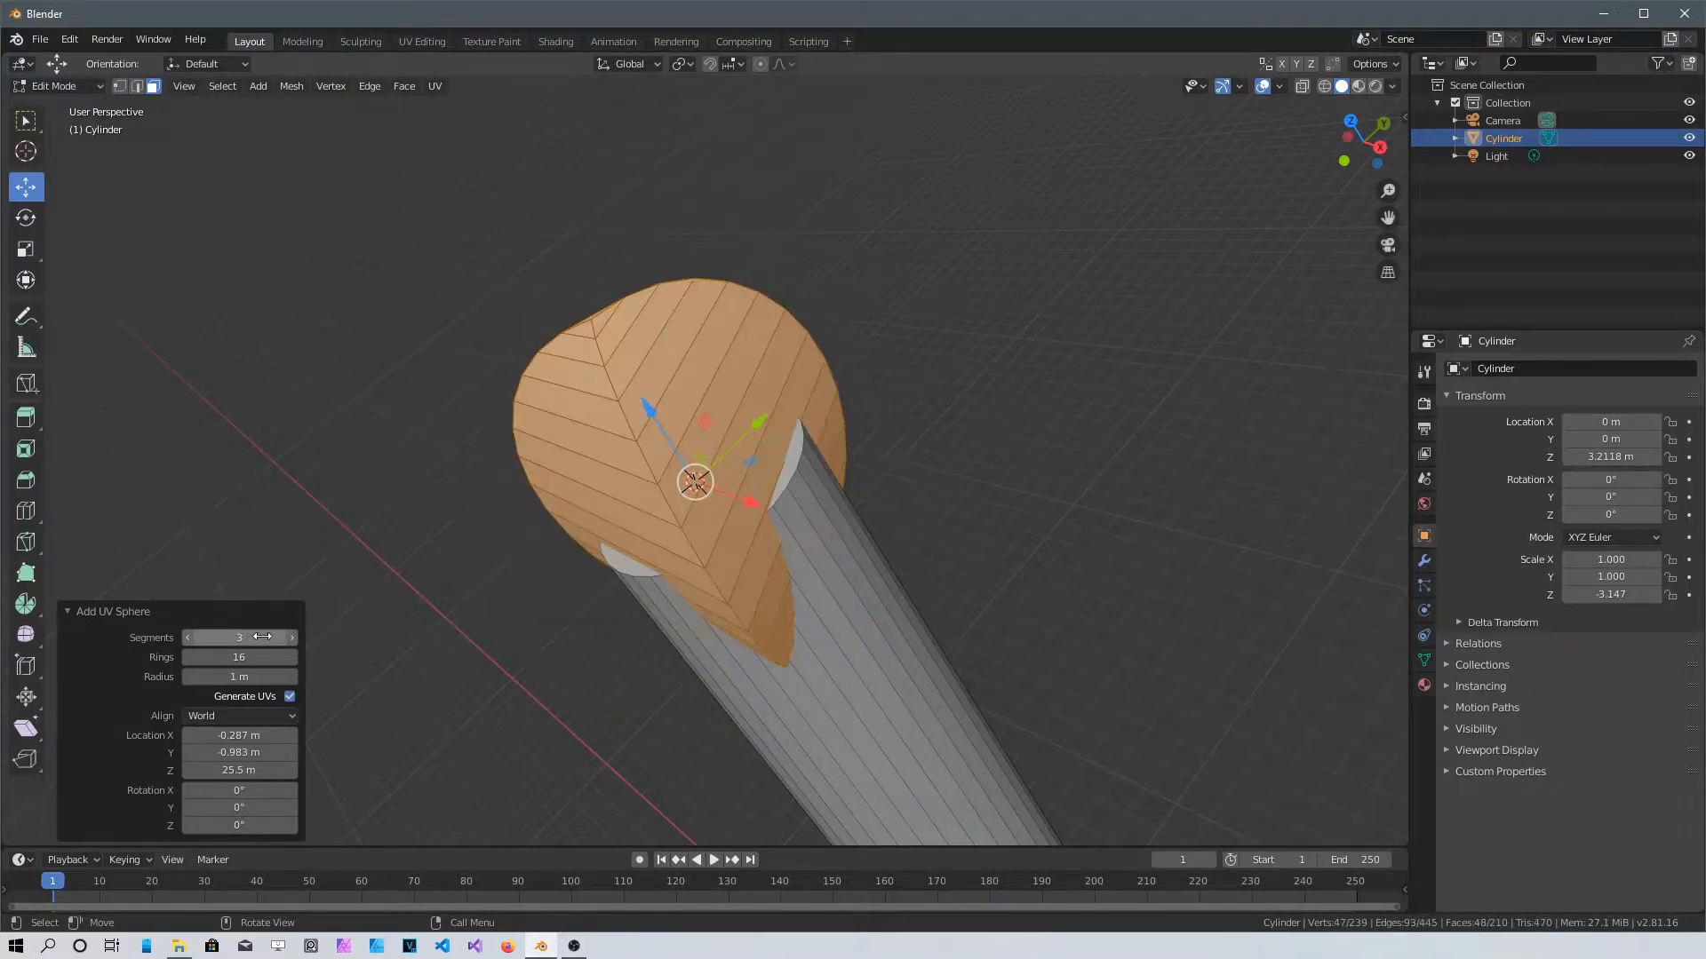
click(256, 638)
key(Return)
drag(258, 638, 273, 637)
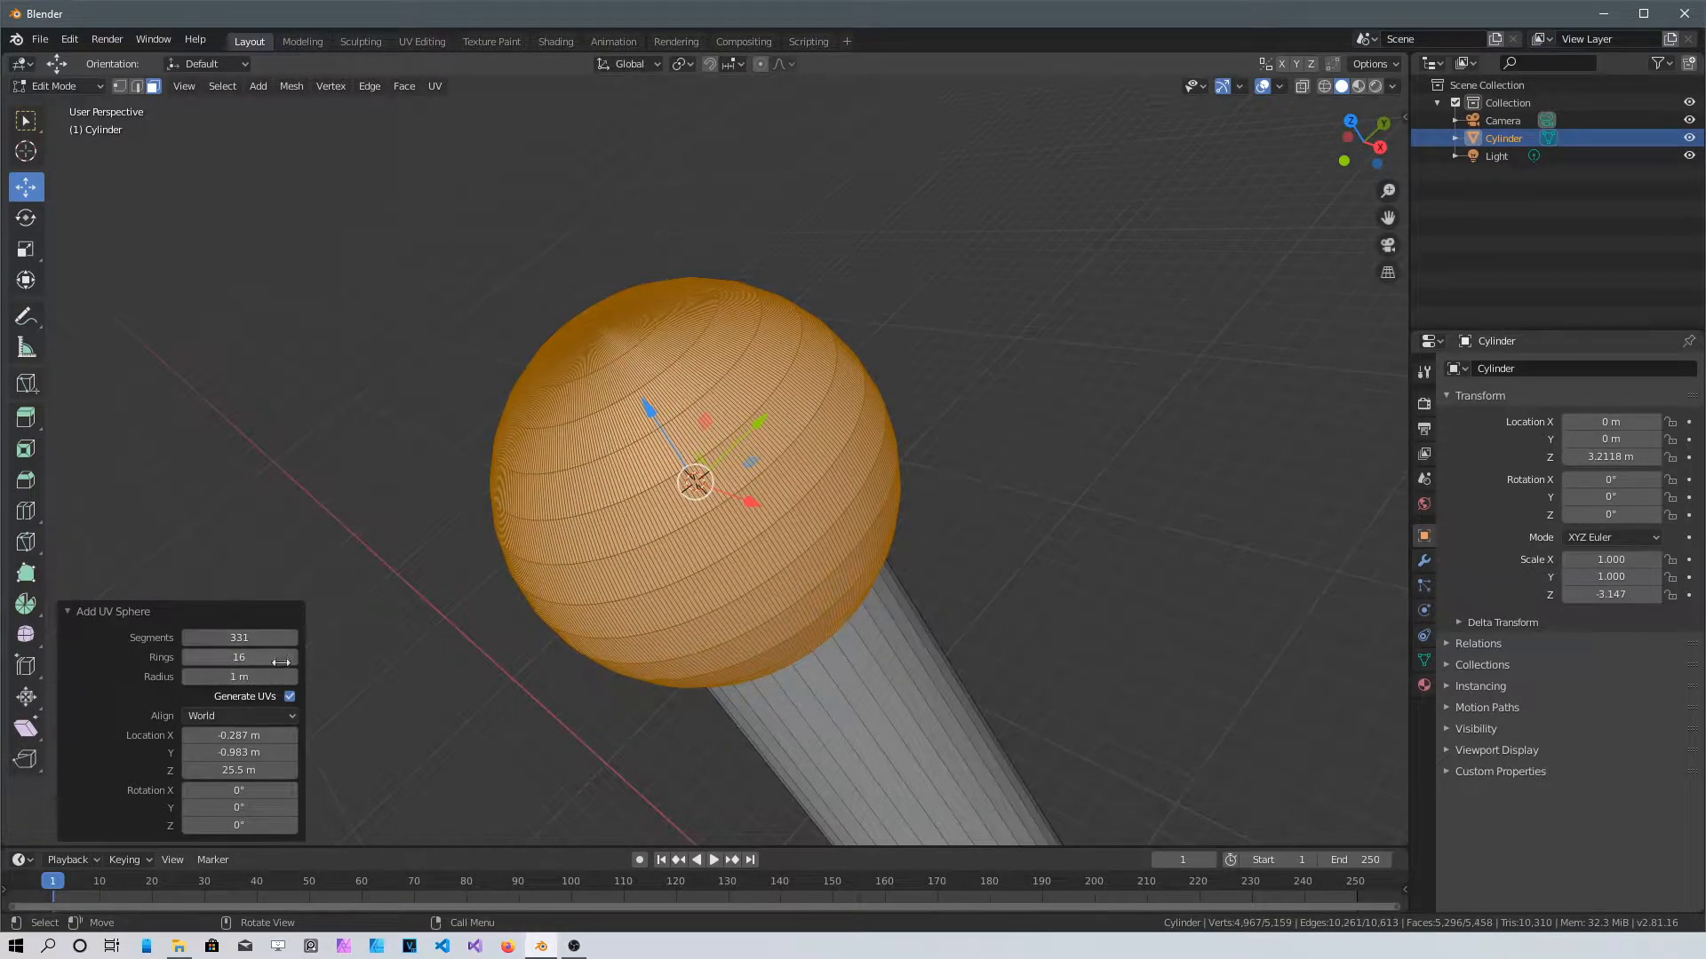
Set the new sphere's segments to 22
double_click(273, 637)
key(BackSpace)
text(22)
key(Return)
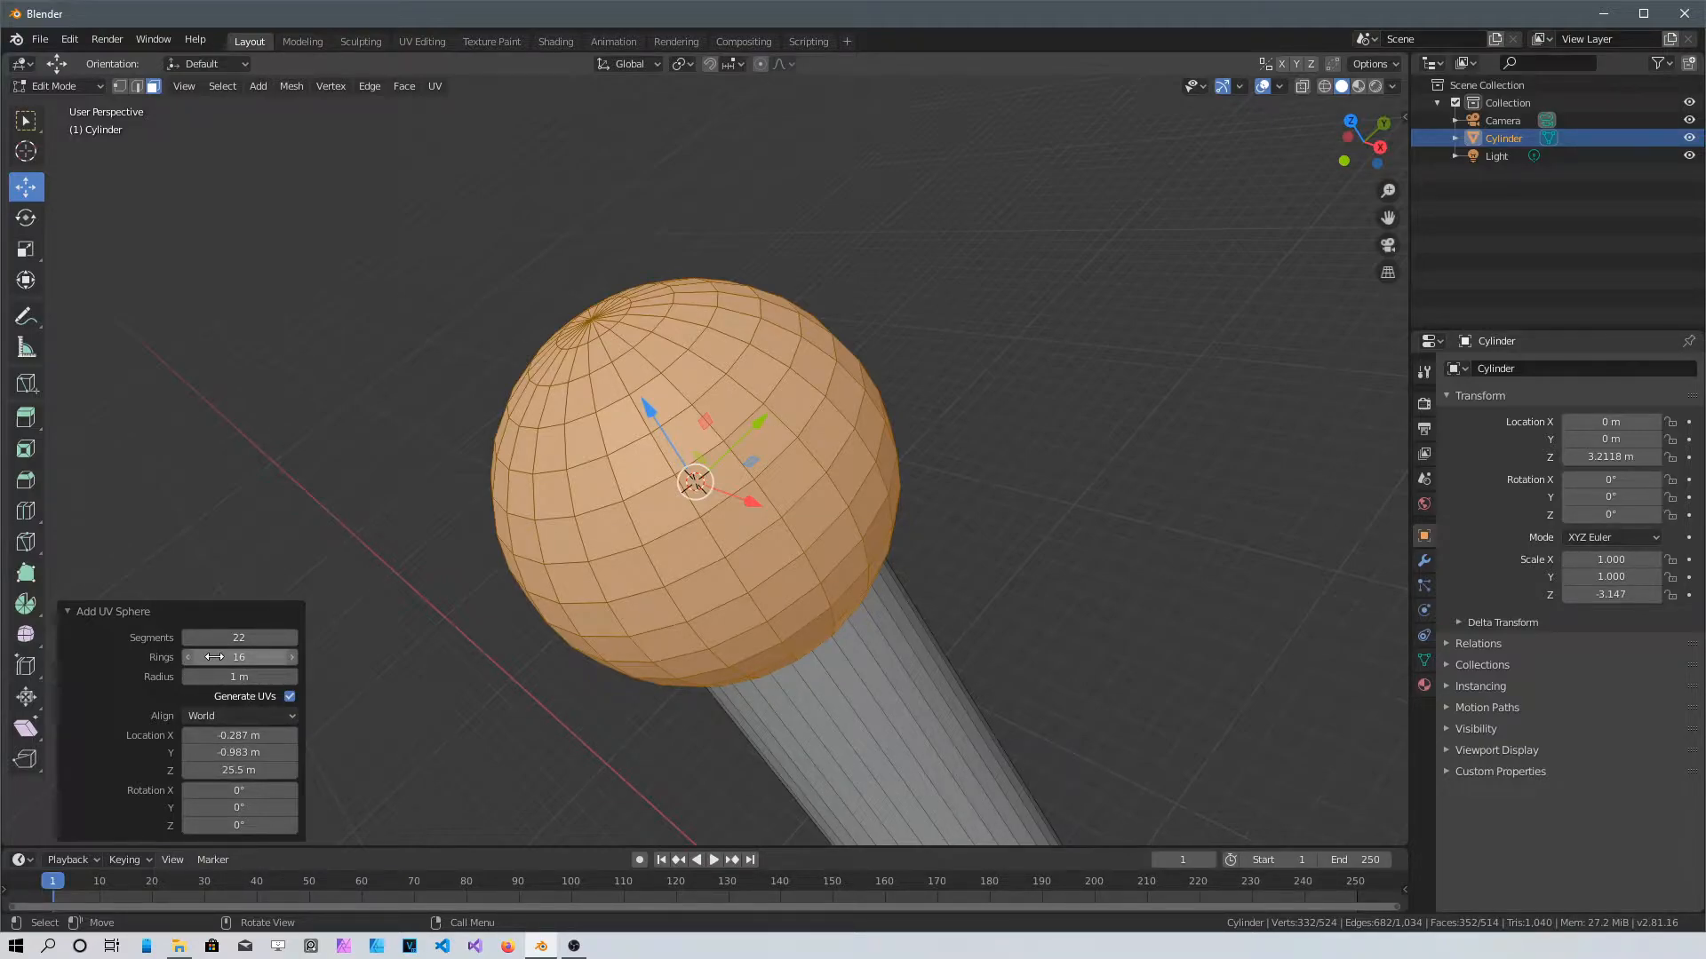
Select the whole linked sphere mesh and scale it to about 0.756 in X and Y, leaving Z locked
click(407, 685)
middle_drag(408, 685, 683, 616)
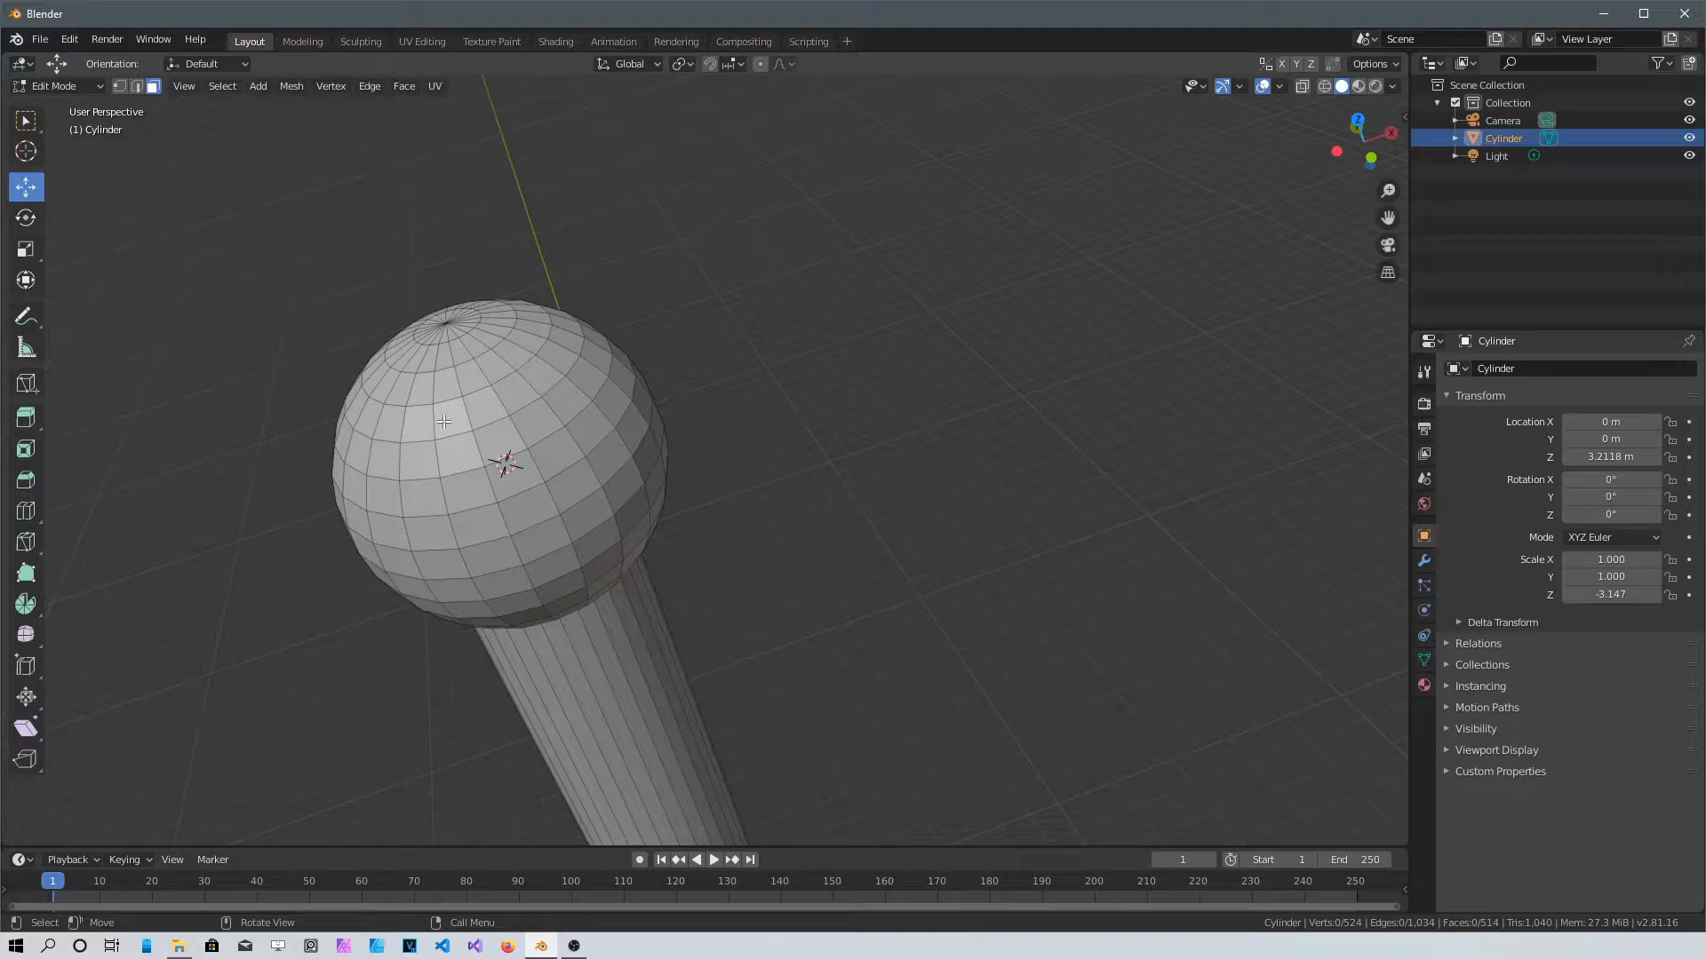
key(l)
middle_drag(522, 634, 410, 577)
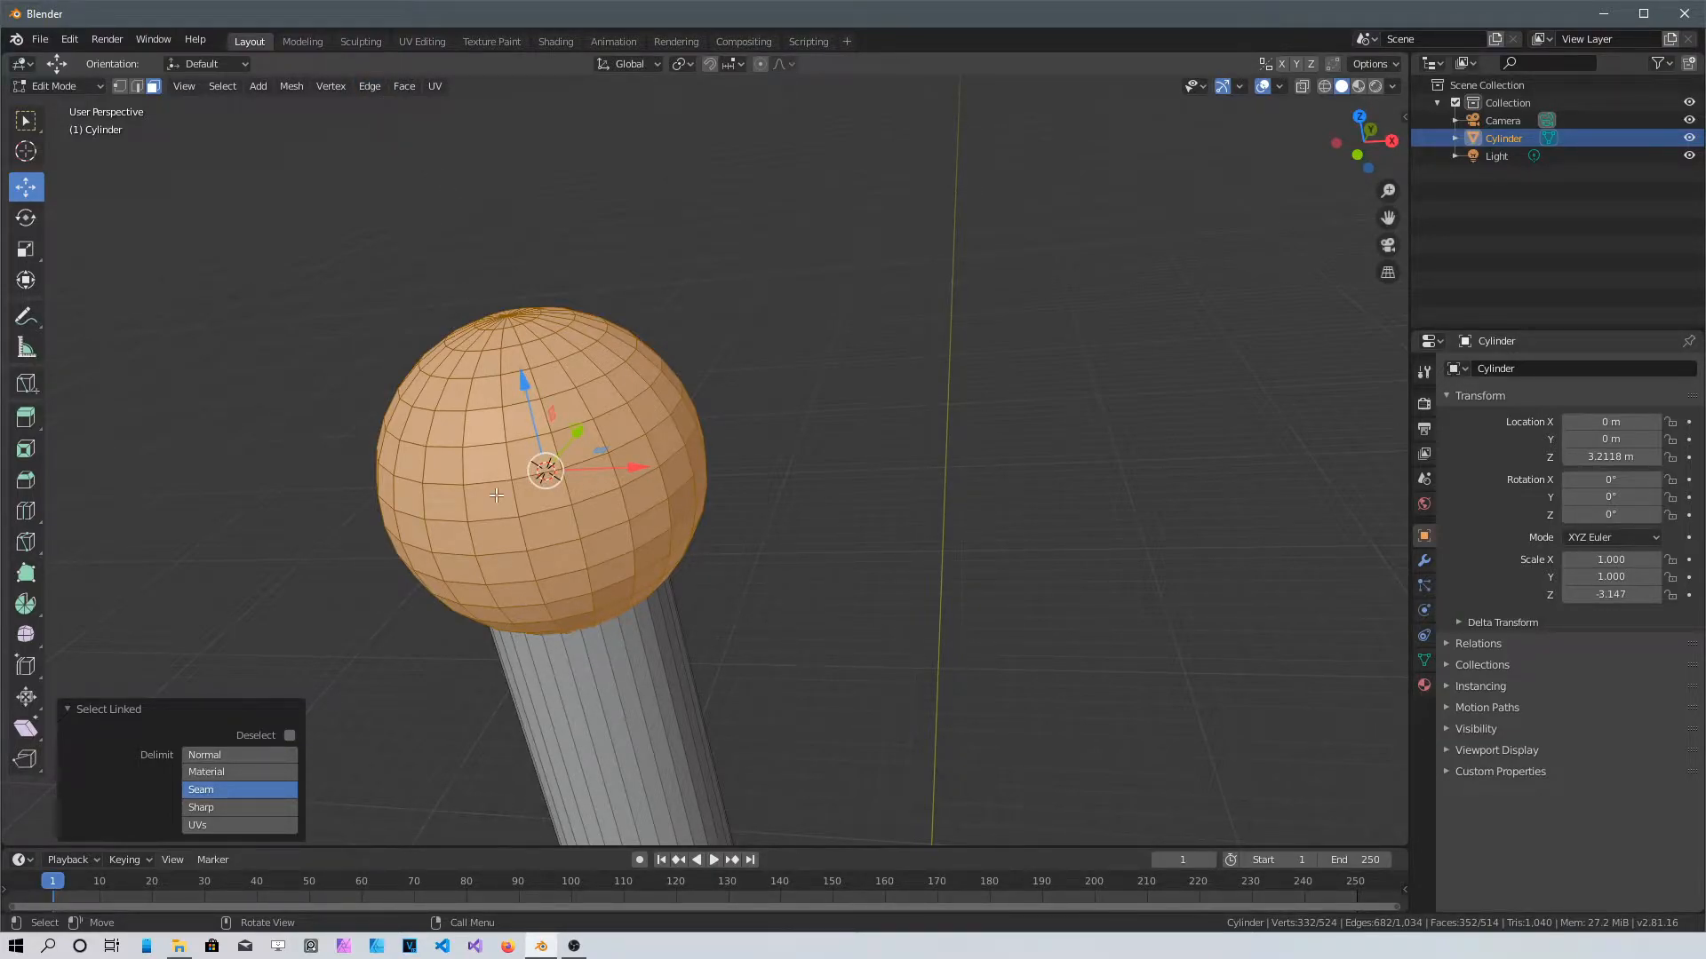
key(s)
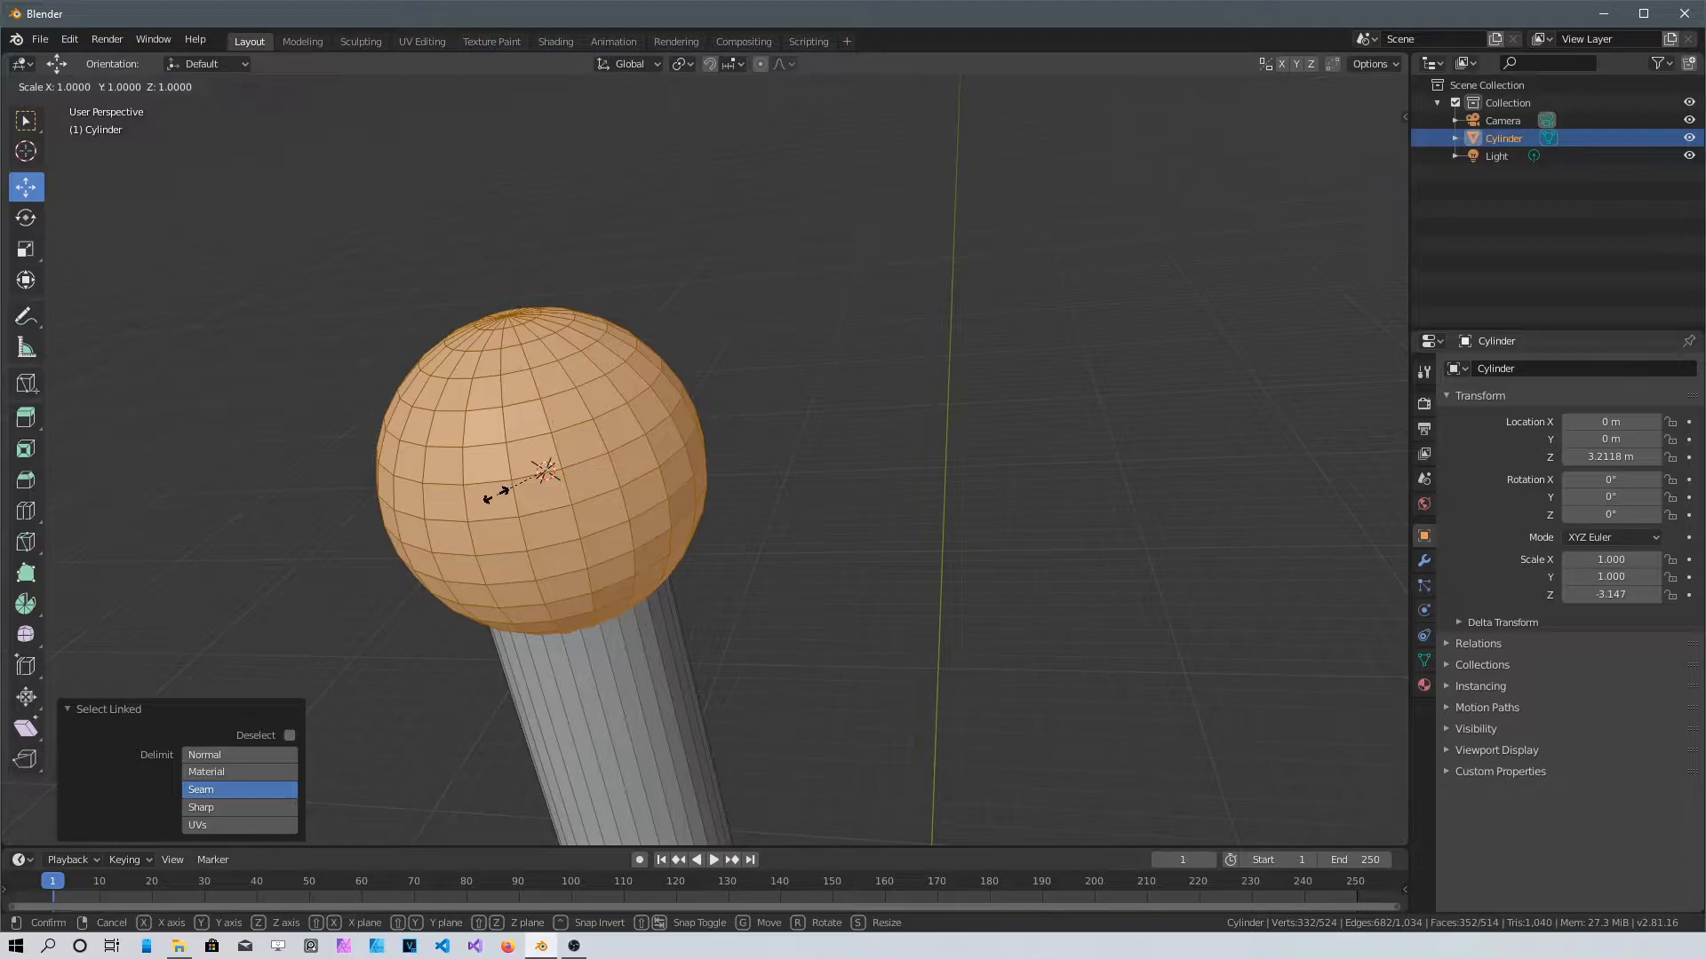
key(shift+z)
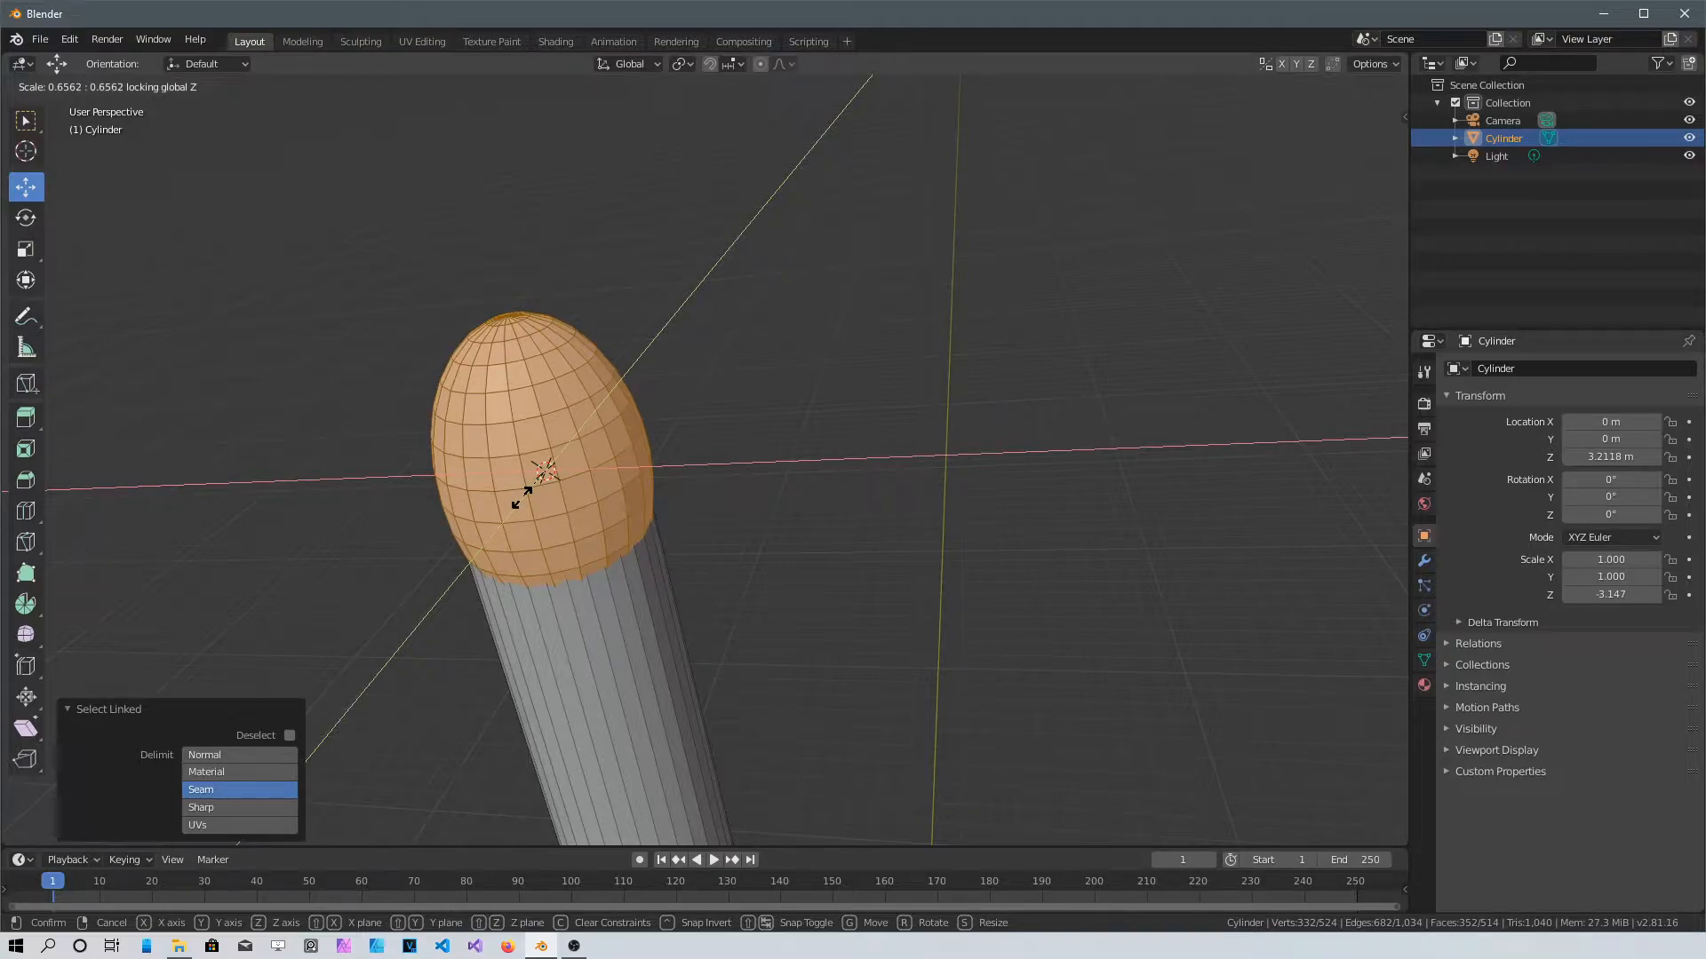
click(515, 499)
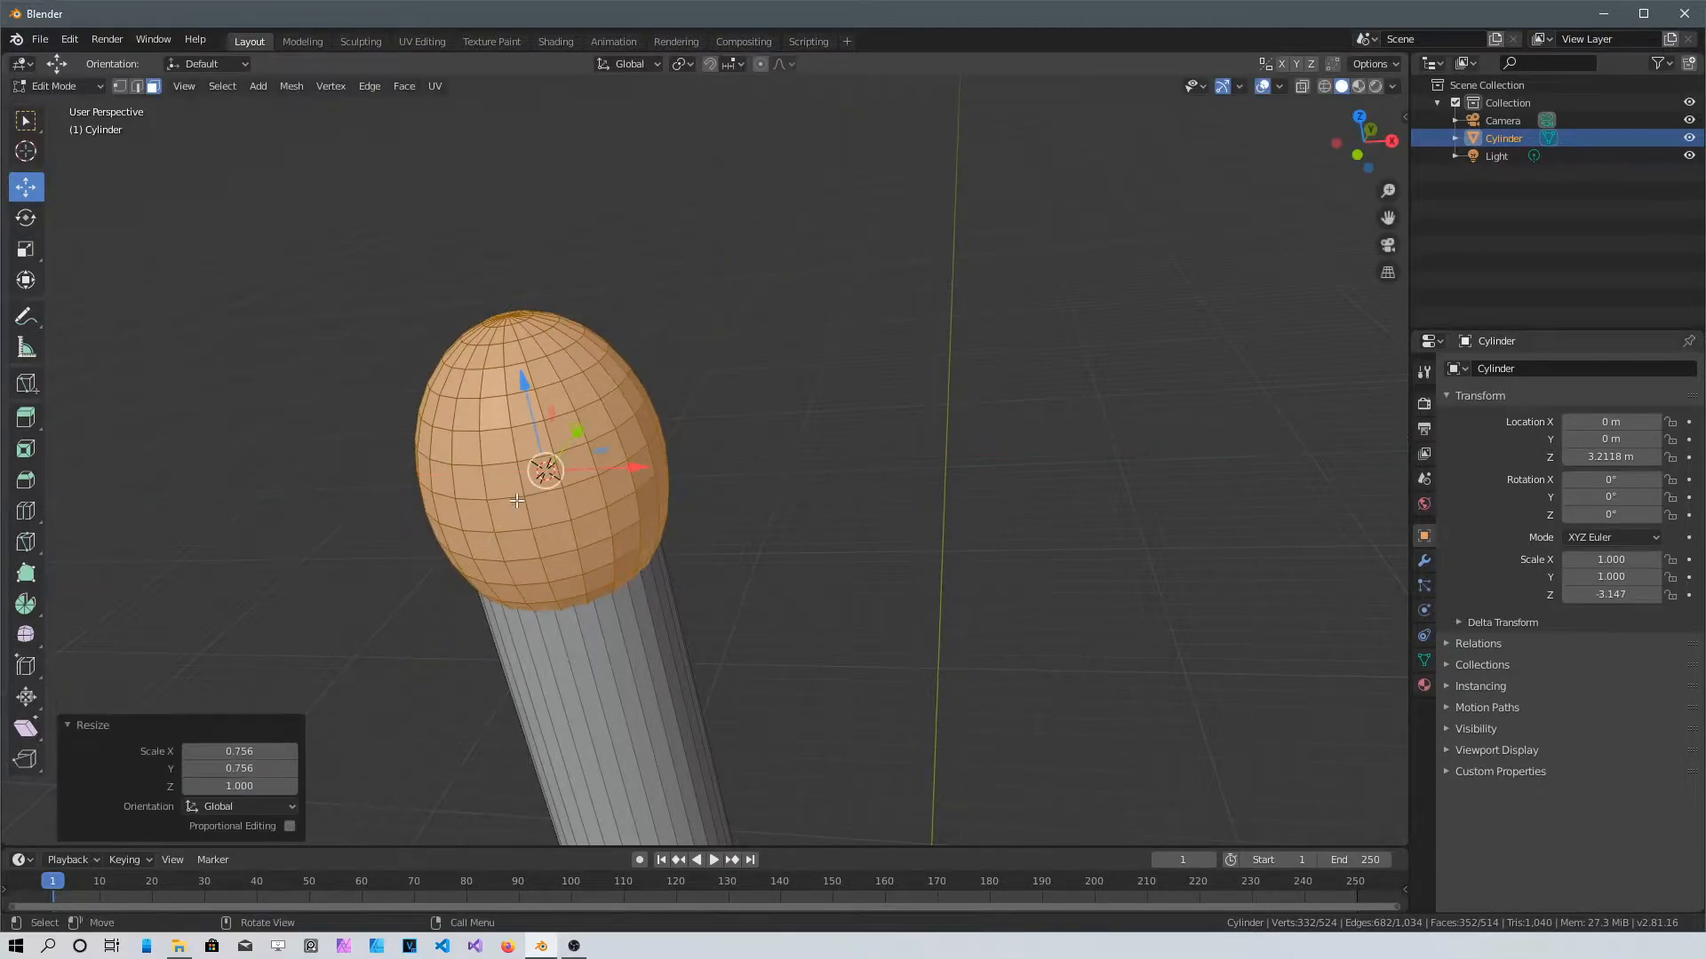
Move the egg-shaped sphere up about 0.45 m along Z on the column's end
middle_drag(670, 637, 608, 491)
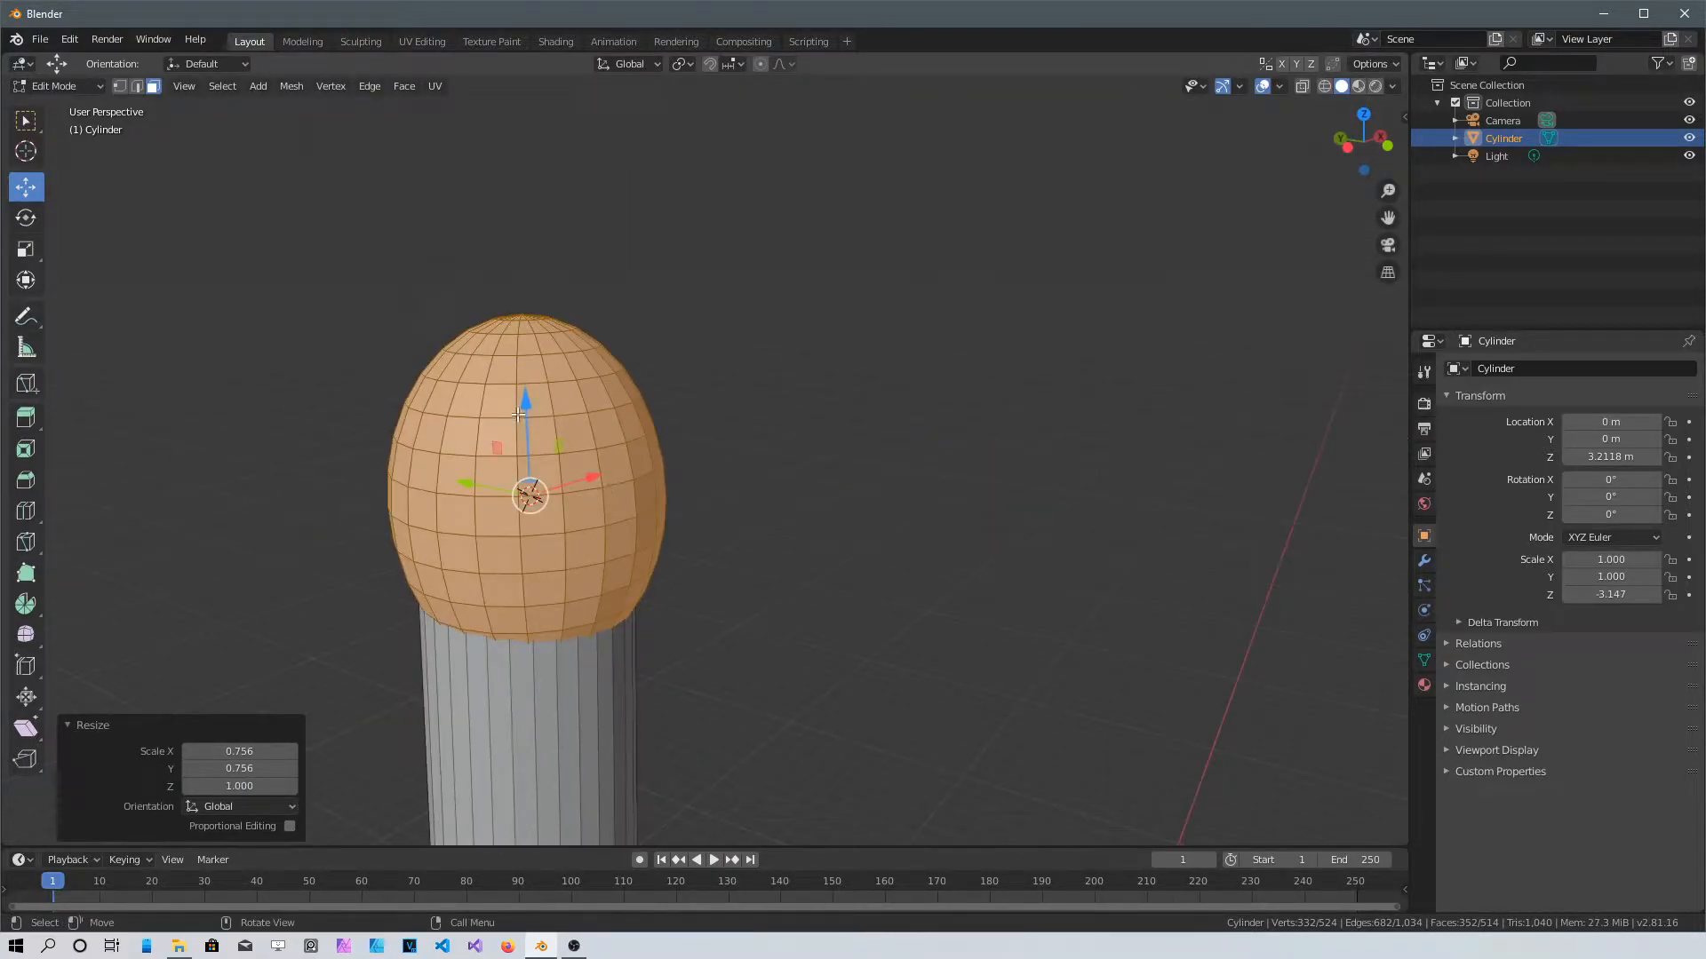
drag(518, 415, 537, 328)
middle_drag(538, 611, 400, 611)
middle_drag(487, 579, 840, 582)
scroll(840, 582, down, 8)
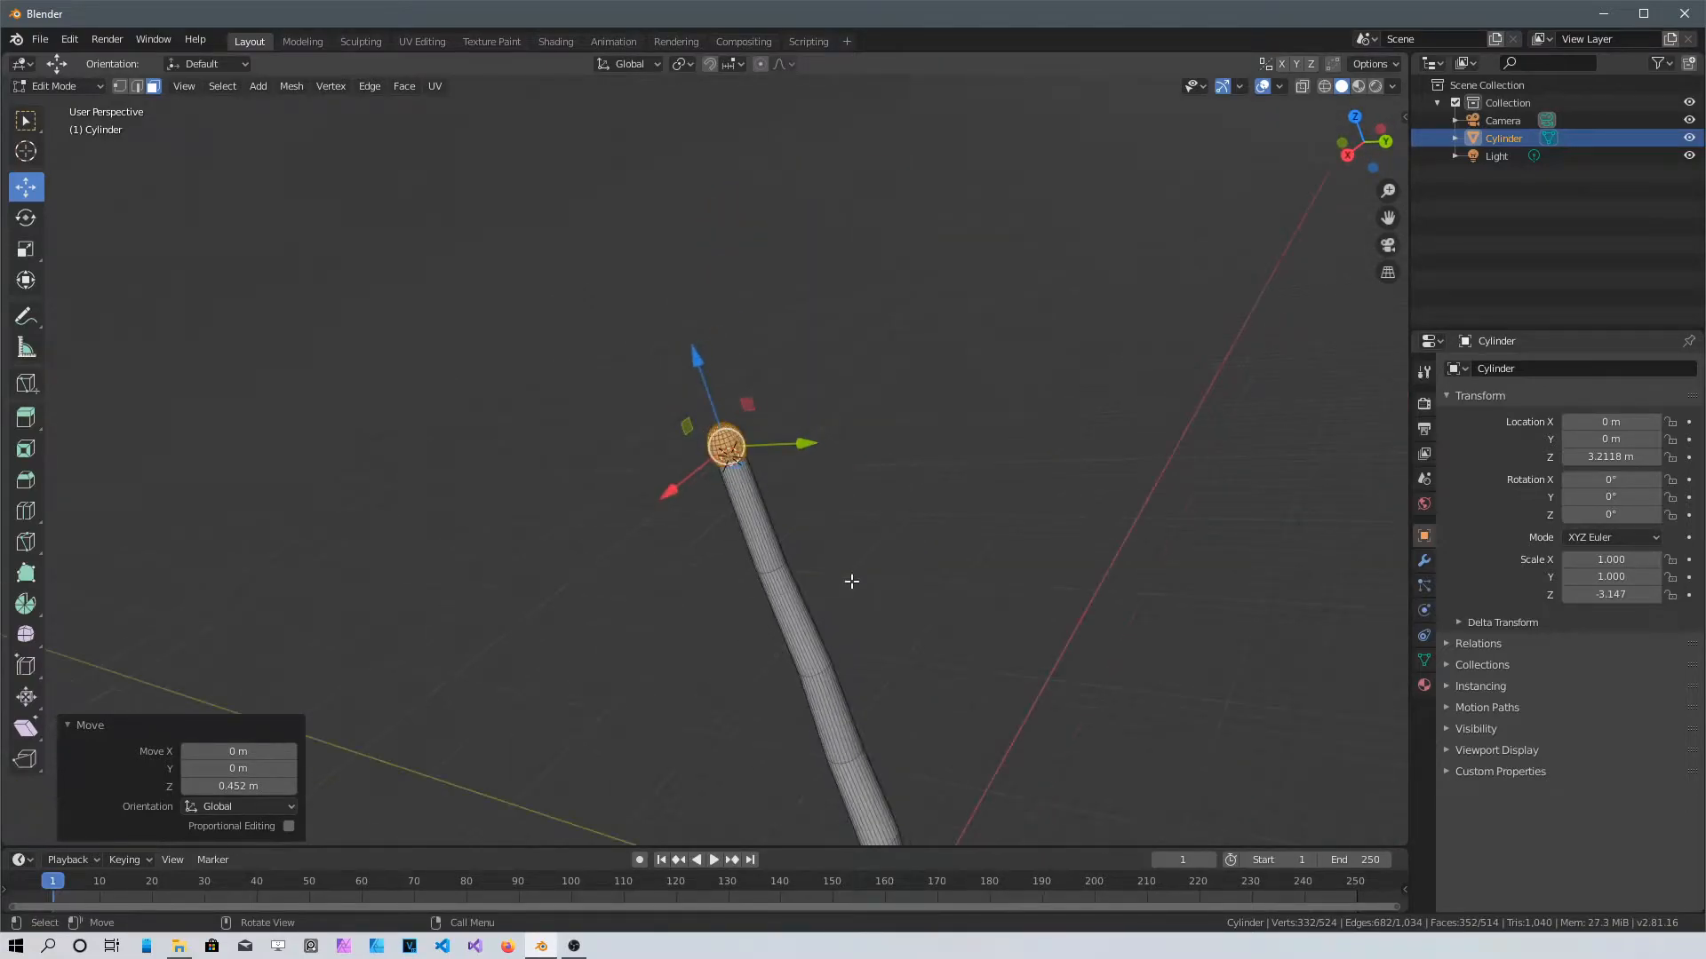
Scale the egg-shaped sphere uniformly by about 1.9 on top of the trunk
middle_drag(764, 628, 794, 494)
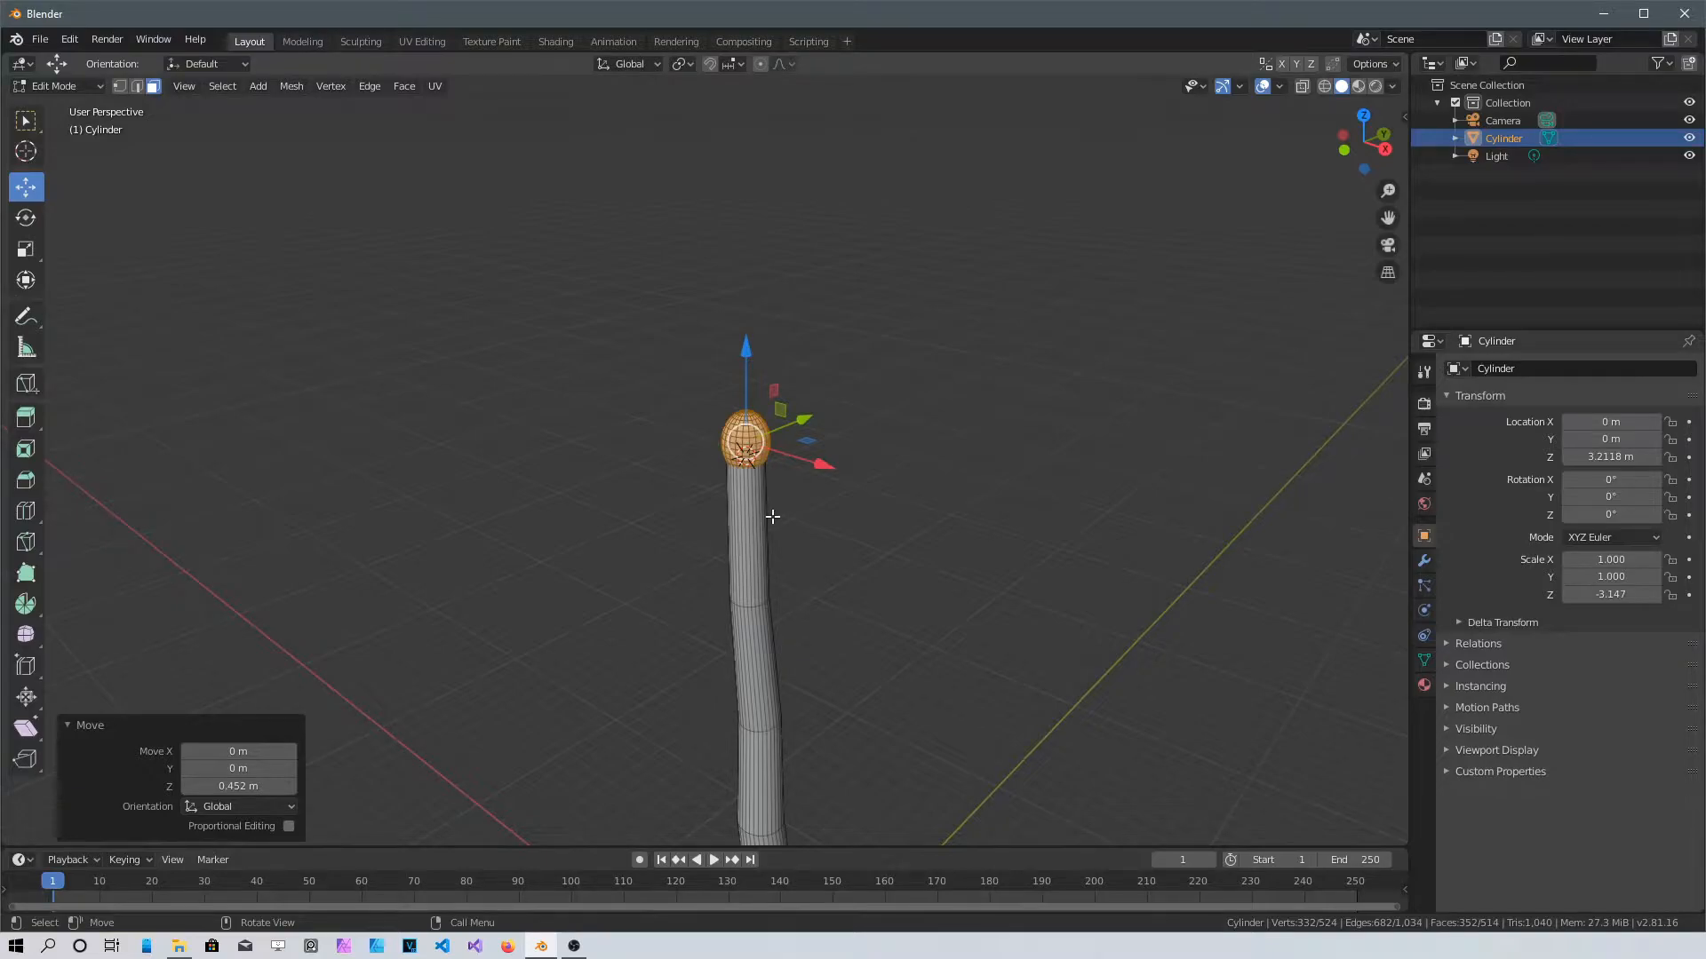
key(s)
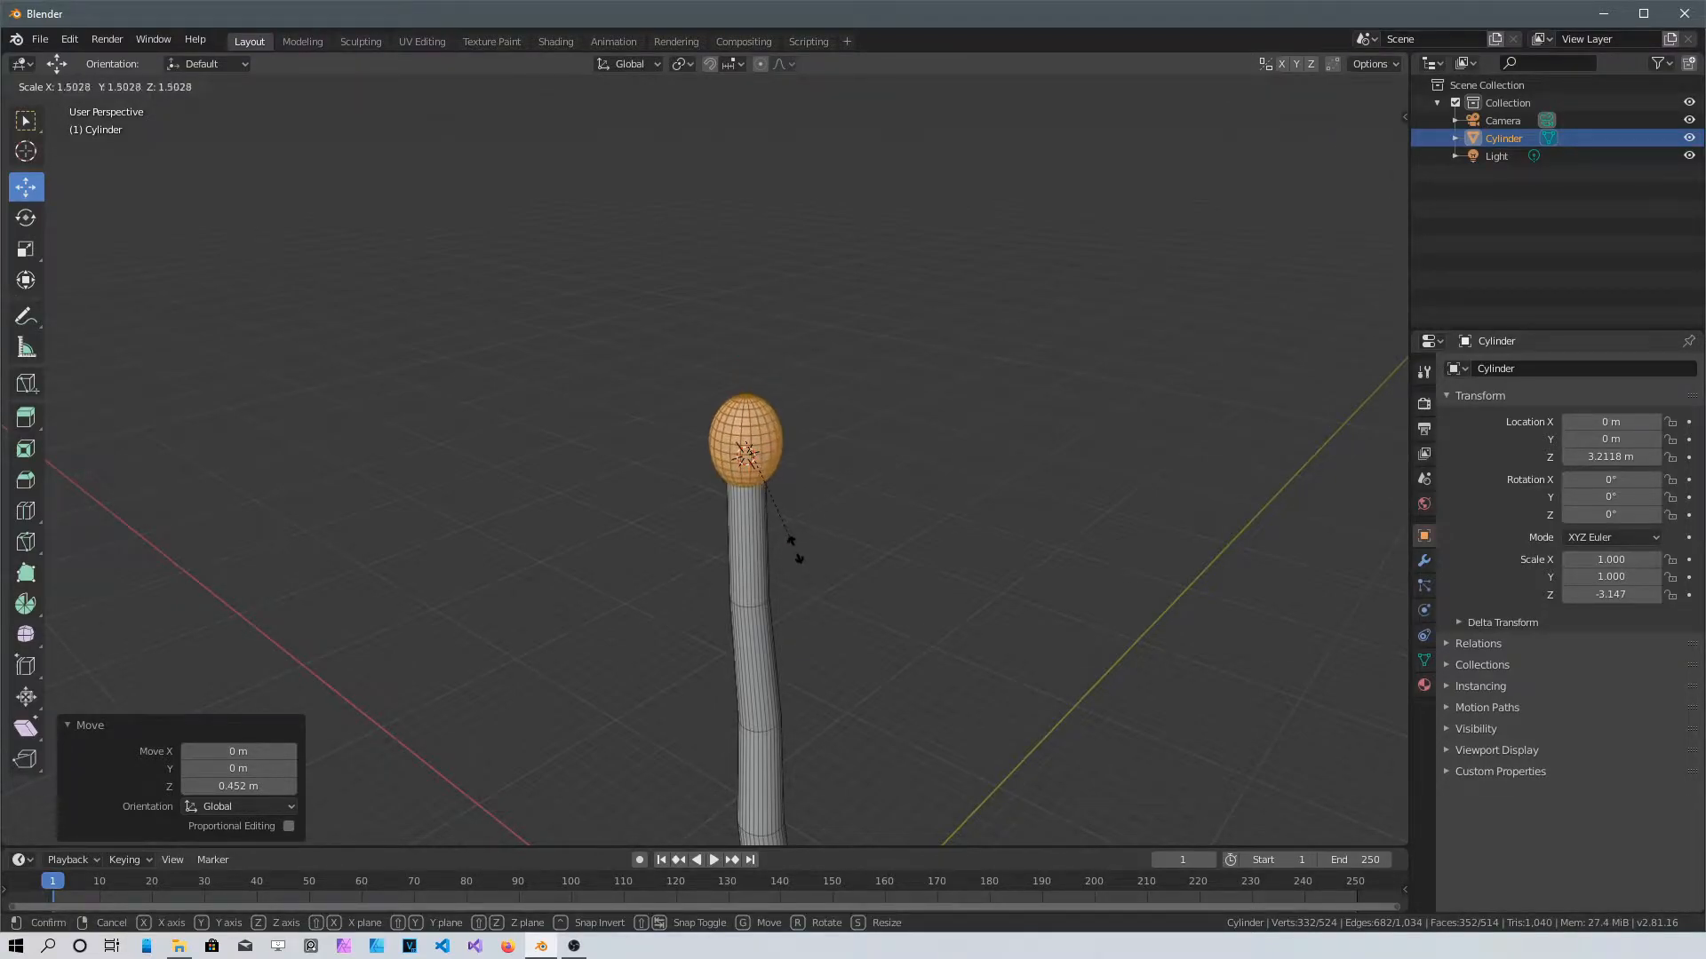
click(808, 578)
middle_drag(765, 617, 648, 654)
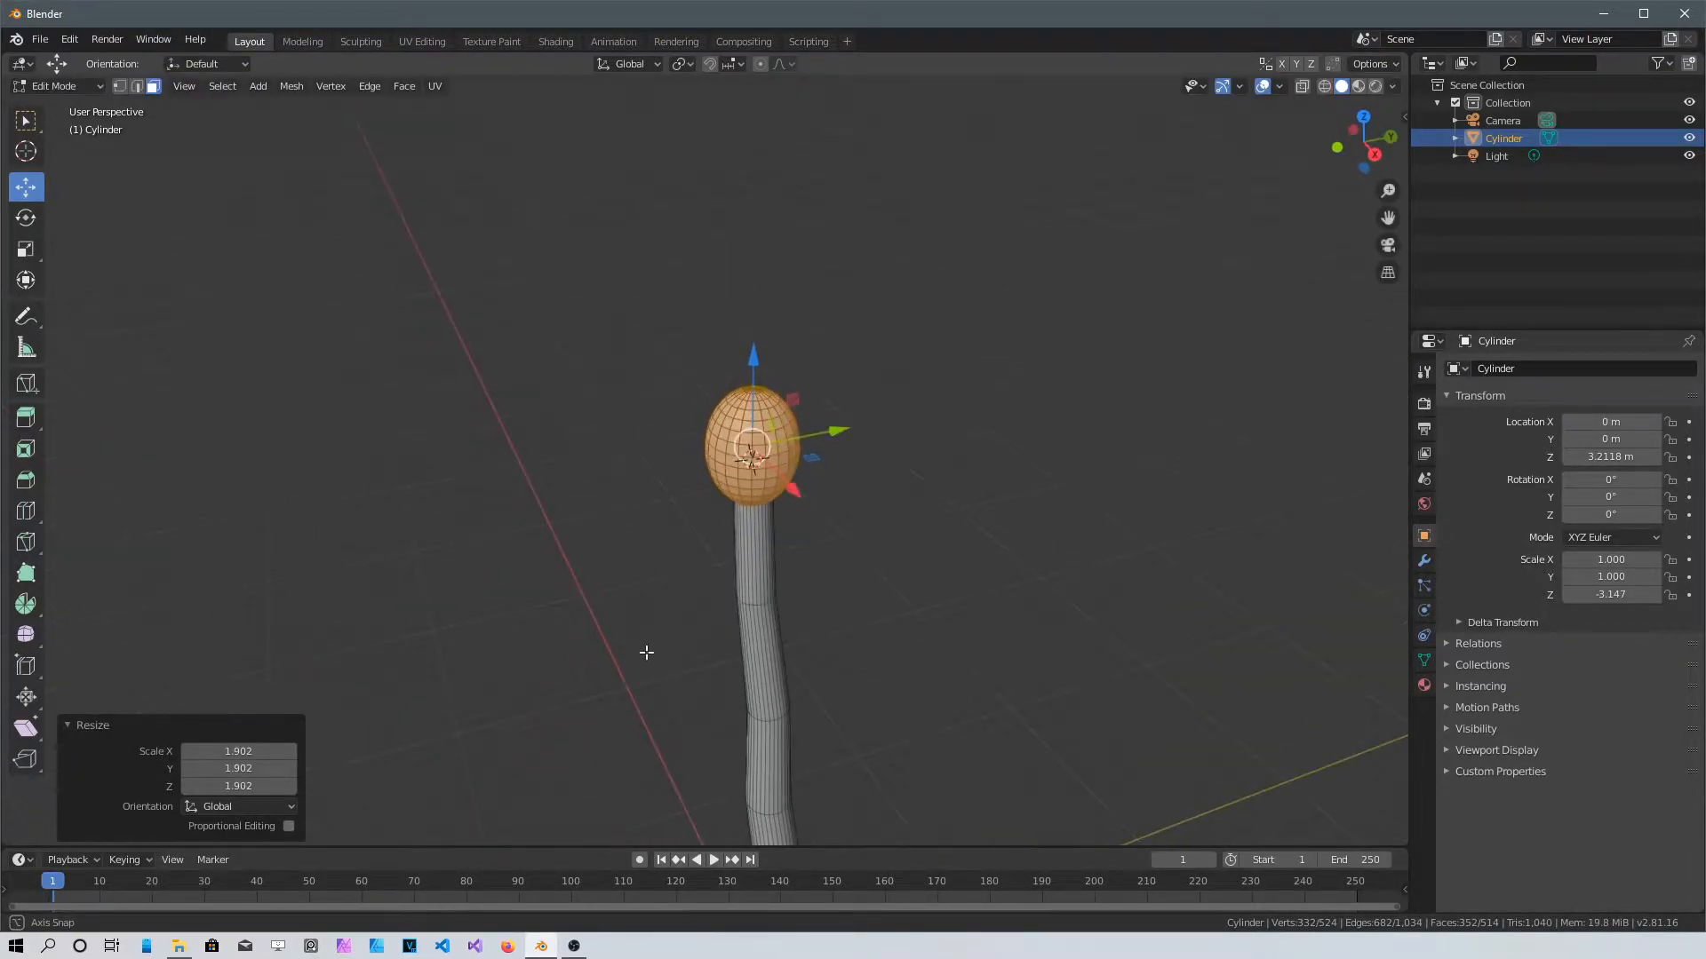
scroll(716, 563, down, 4)
scroll(746, 604, up, 5)
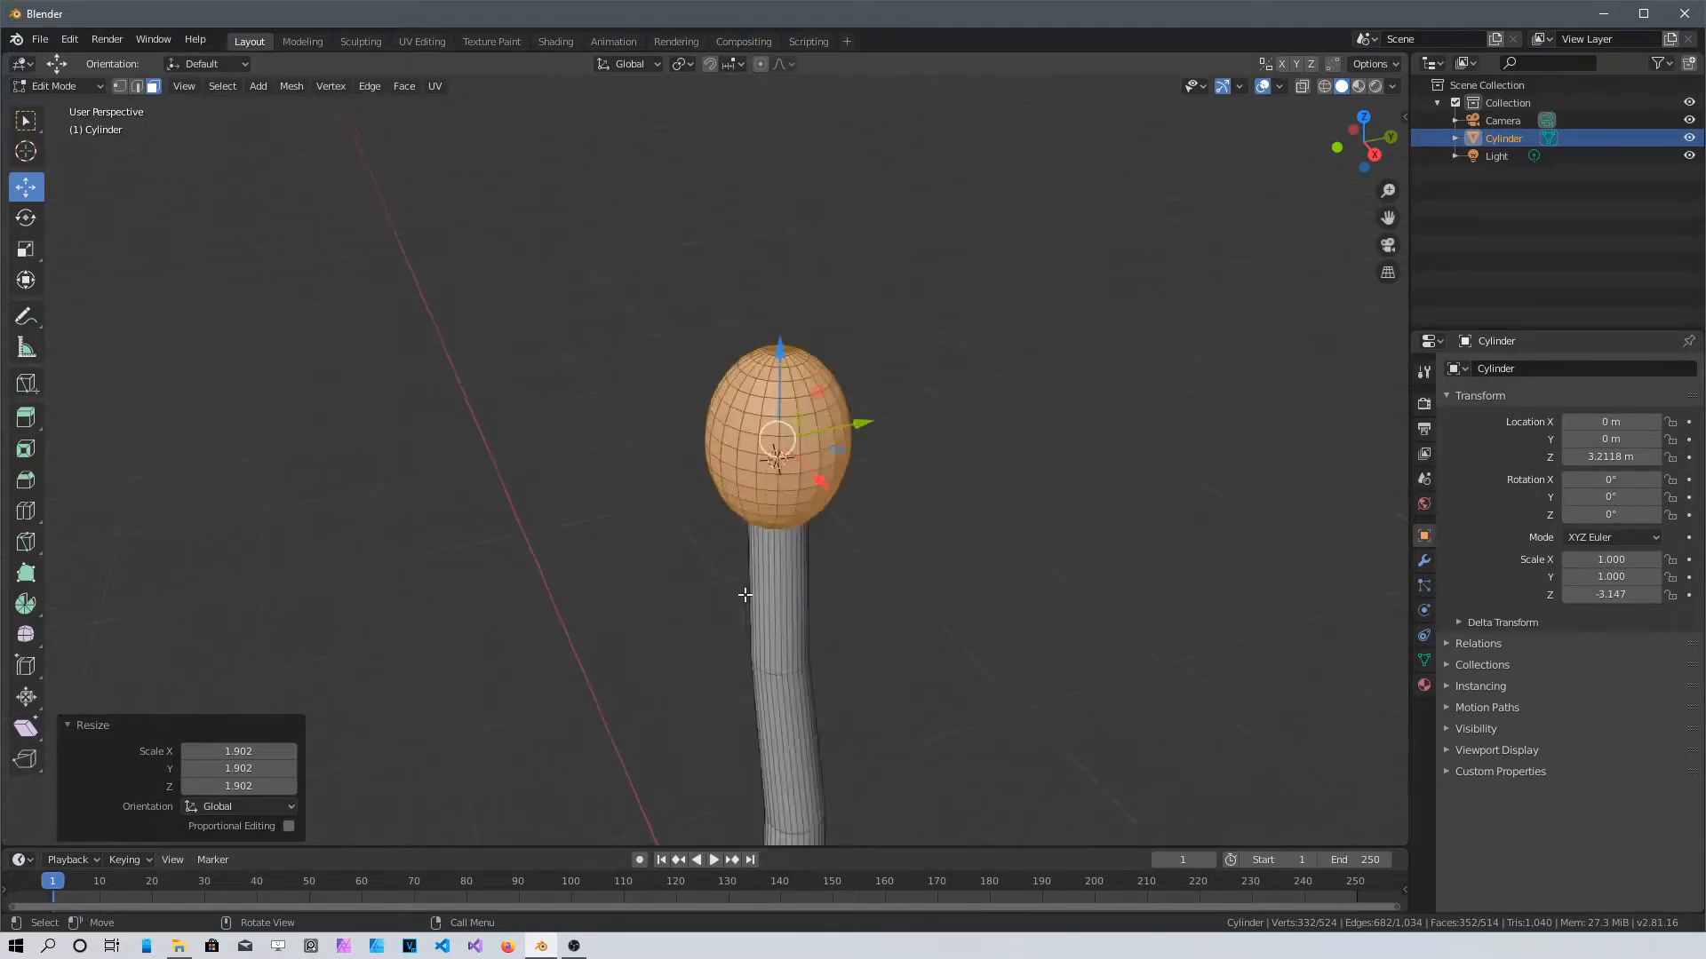
middle_drag(792, 595, 702, 559)
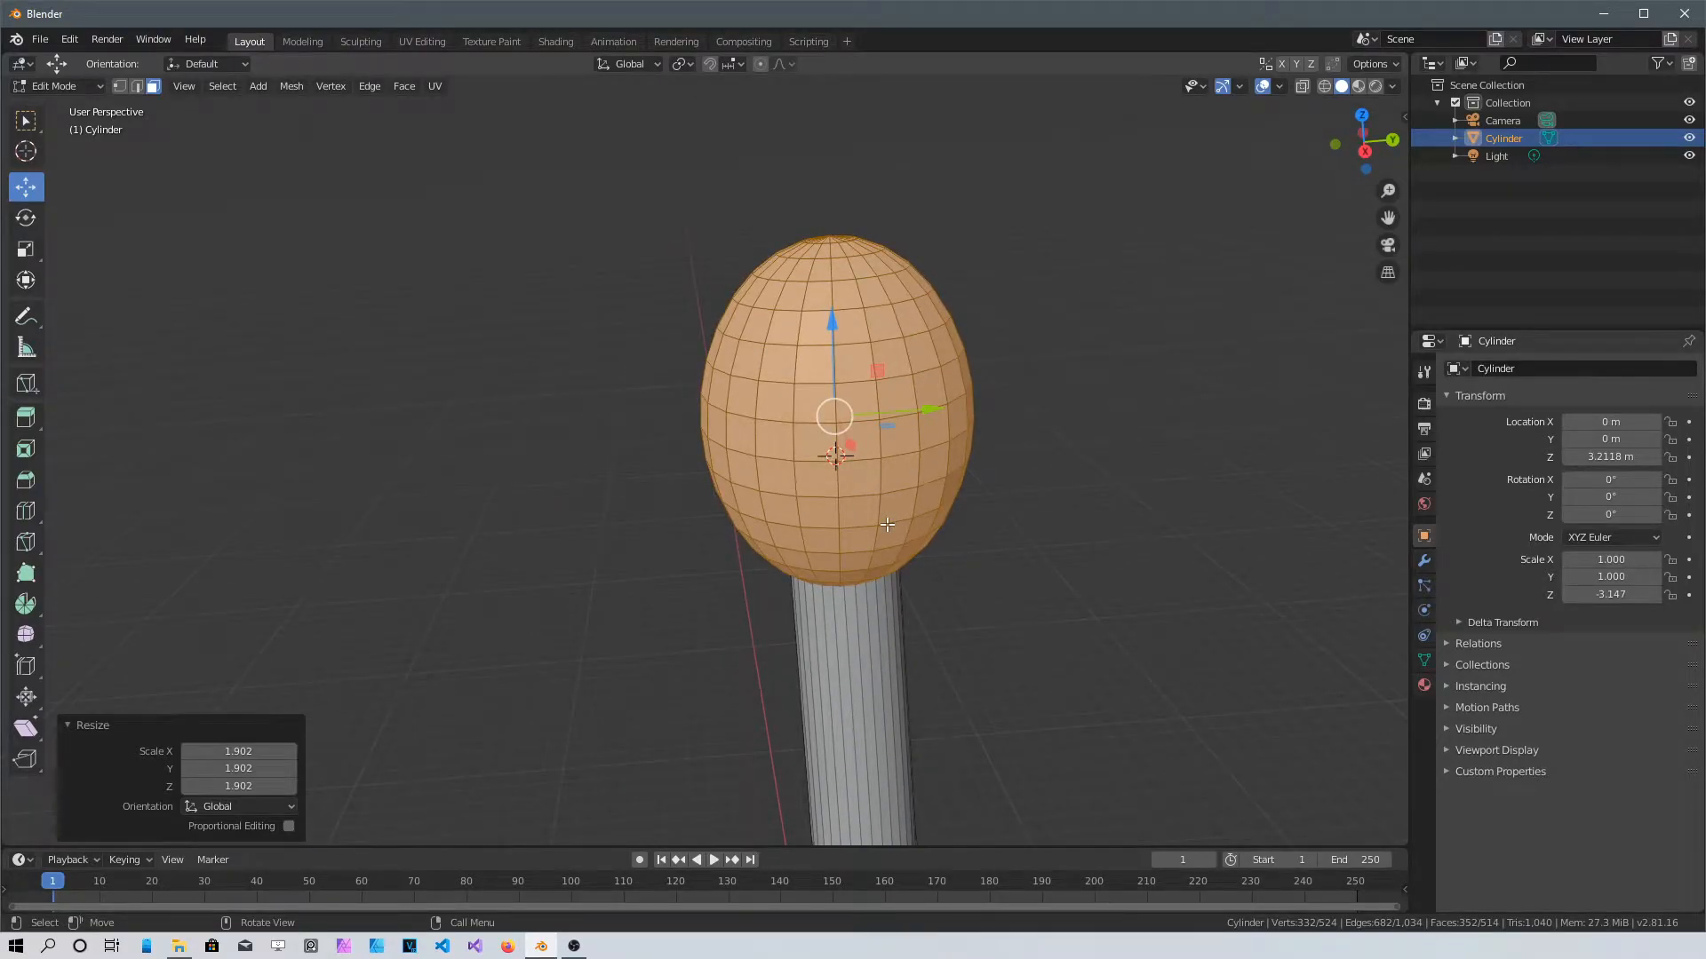
Select four adjacent horizontal edges on the sphere's upper side and extrude them outward and up by about 2.23, 2.06 and 1.92 m in X, Y, Z
key(2)
scroll(951, 561, up, 2)
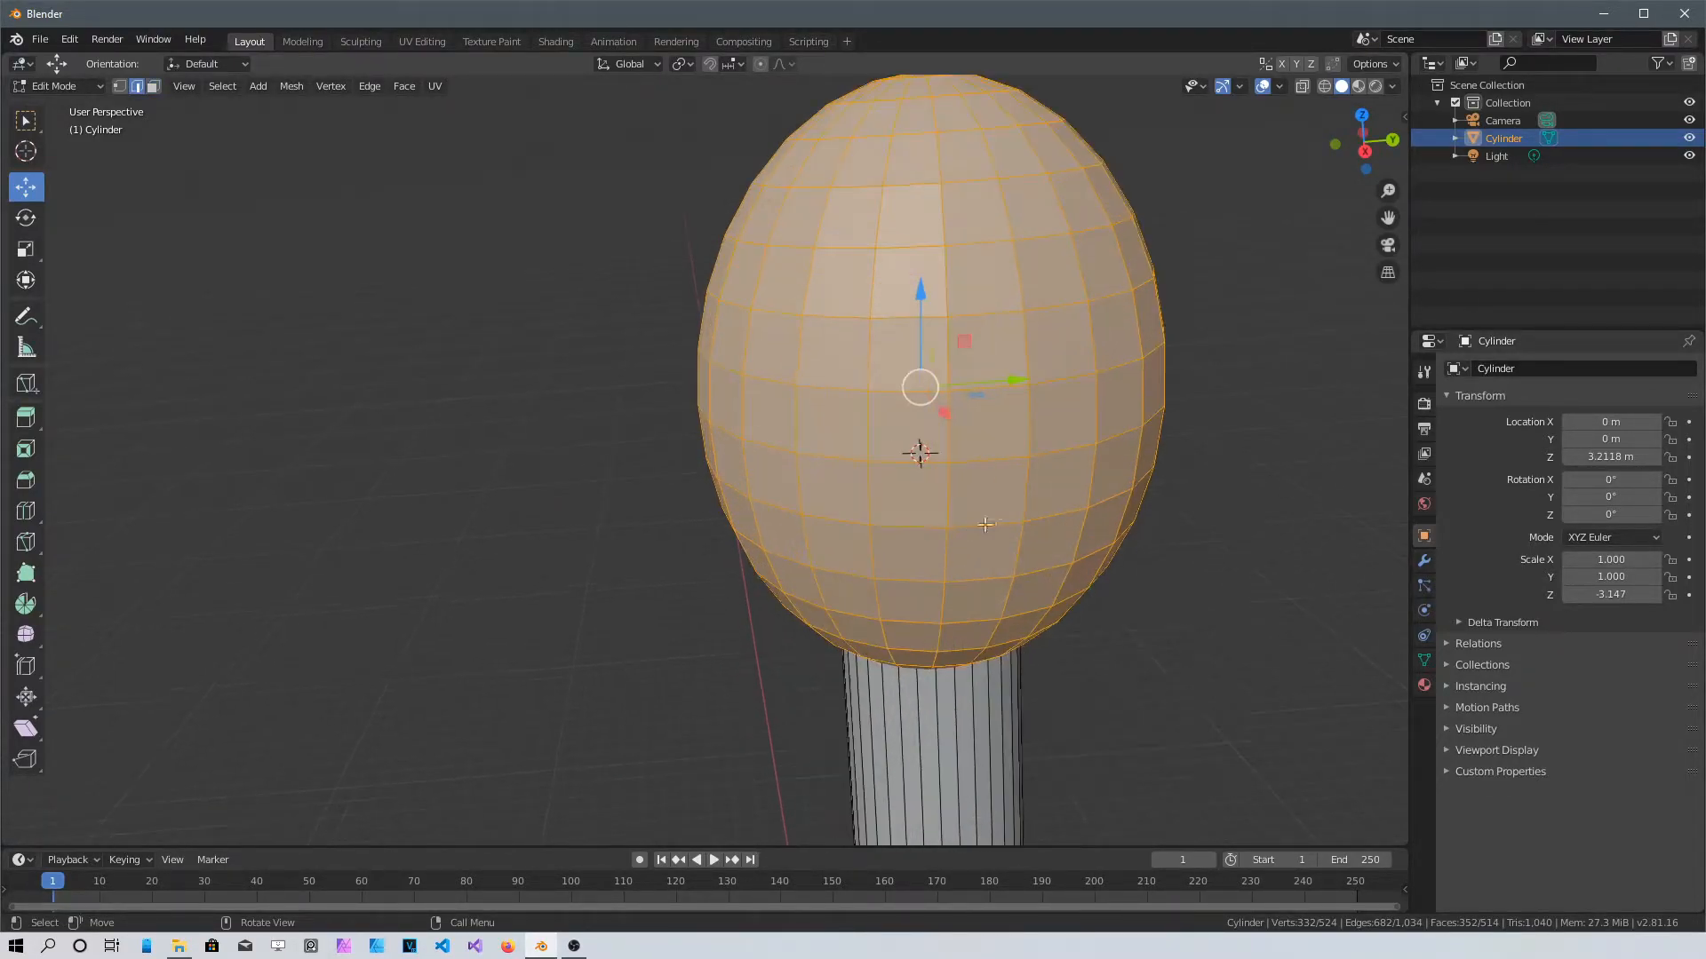
scroll(1012, 511, up, 1)
mouse_move(1040, 464)
middle_down()
mouse_move(988, 470)
mouse_move(1024, 452)
middle_up()
click(1056, 303)
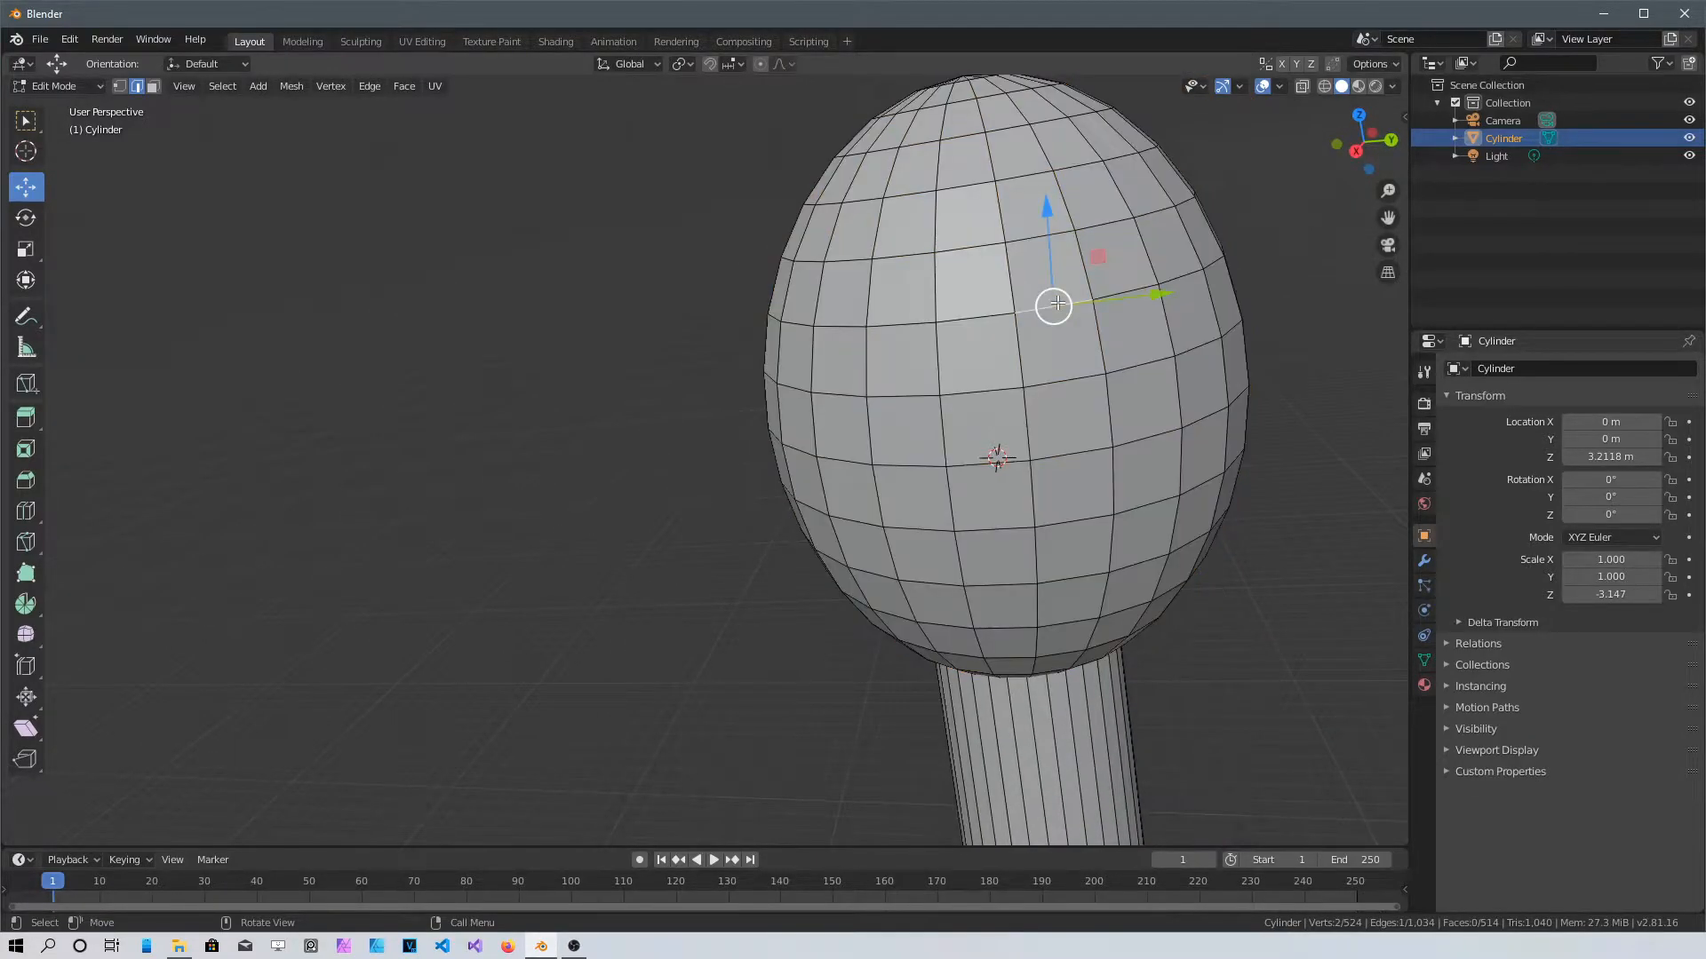
middle_drag(1177, 279, 1279, 343)
shift+click(1219, 260)
scroll(1184, 408, down, 4)
scroll(1119, 440, down, 5)
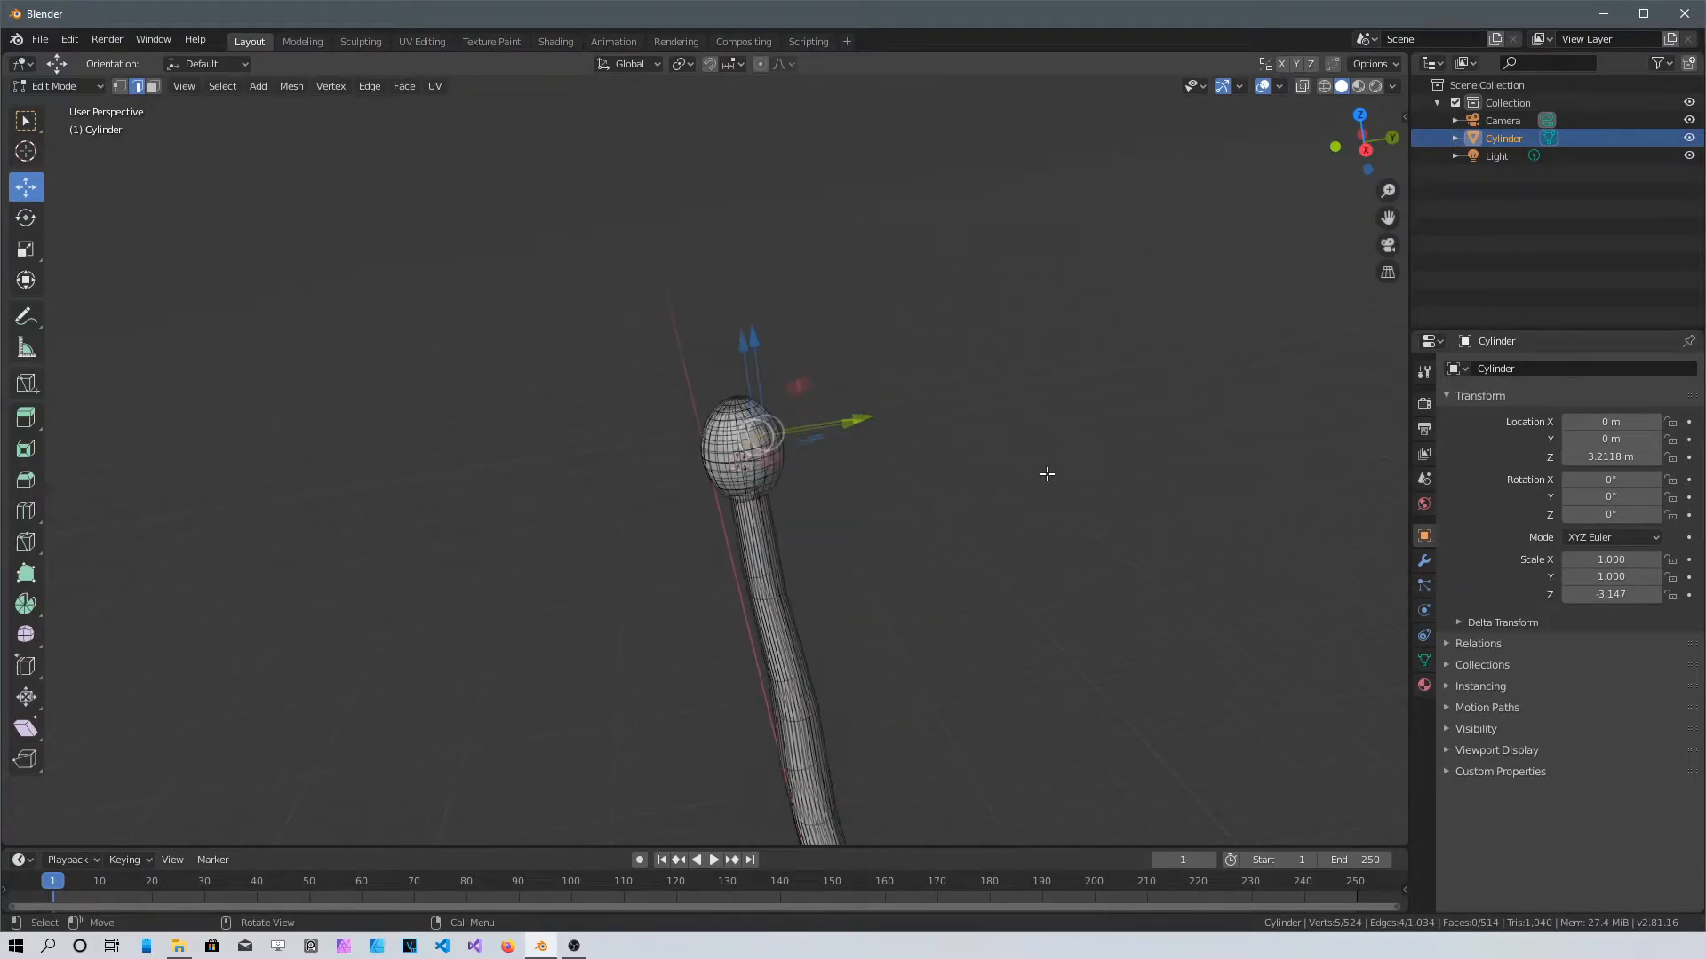
middle_drag(776, 533, 875, 506)
scroll(711, 504, up, 6)
middle_drag(703, 502, 684, 356)
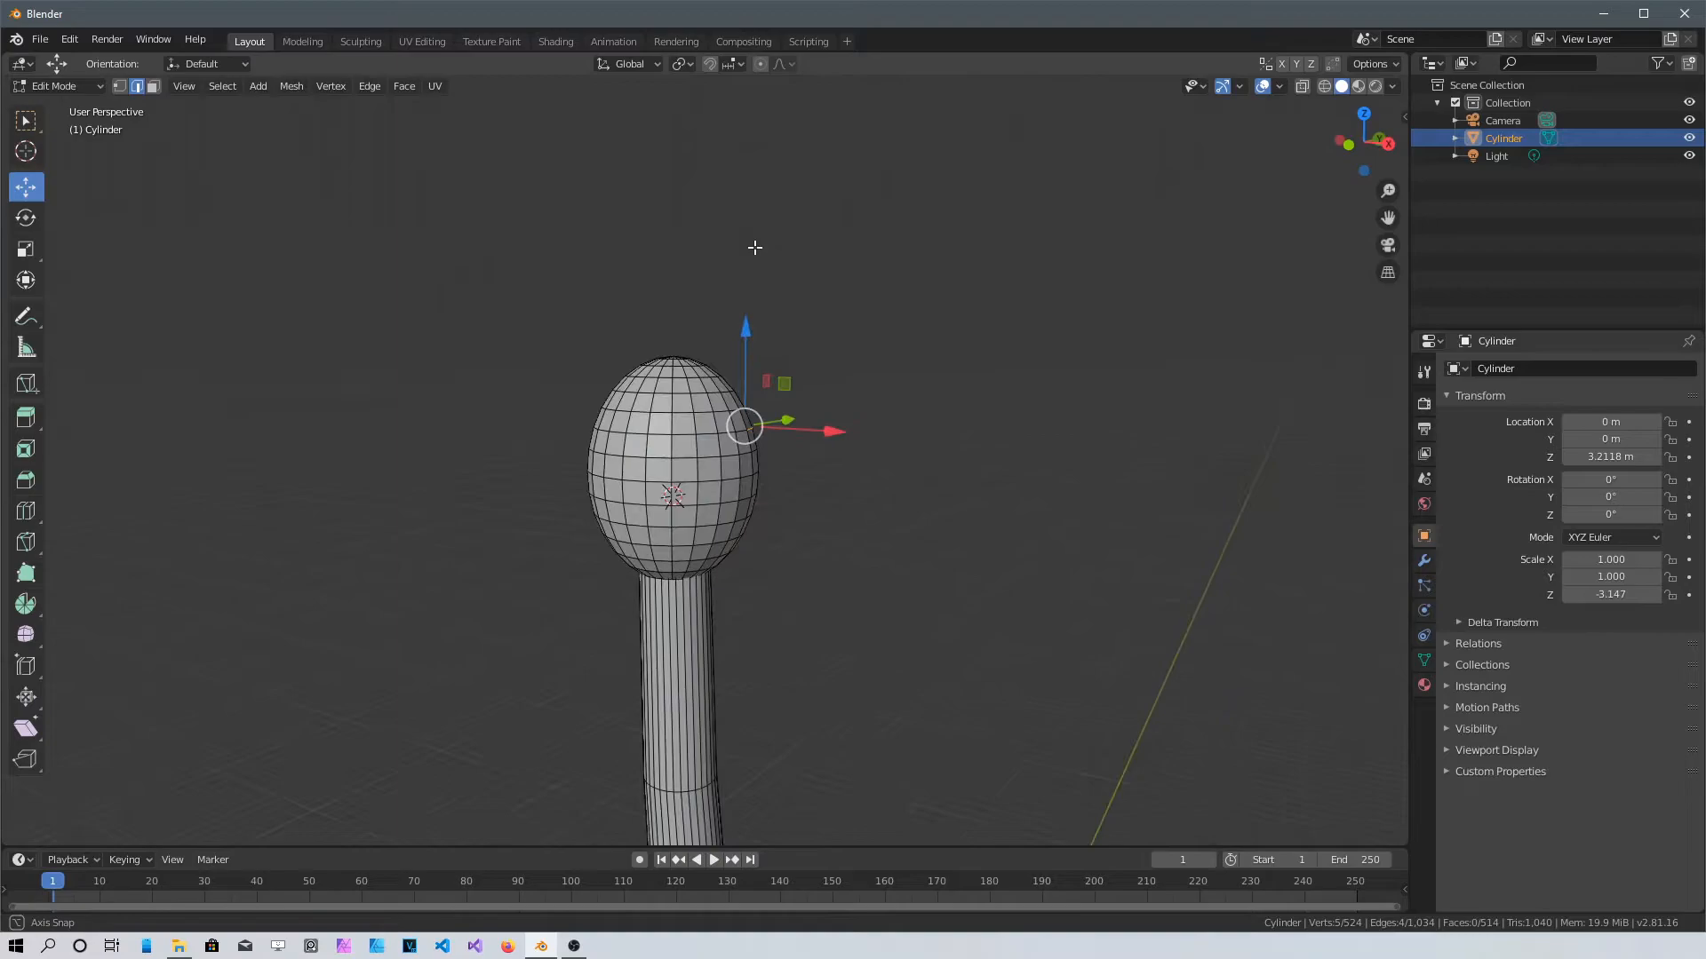
scroll(669, 430, up, 3)
shift+middle_drag(825, 463, 535, 503)
key(e)
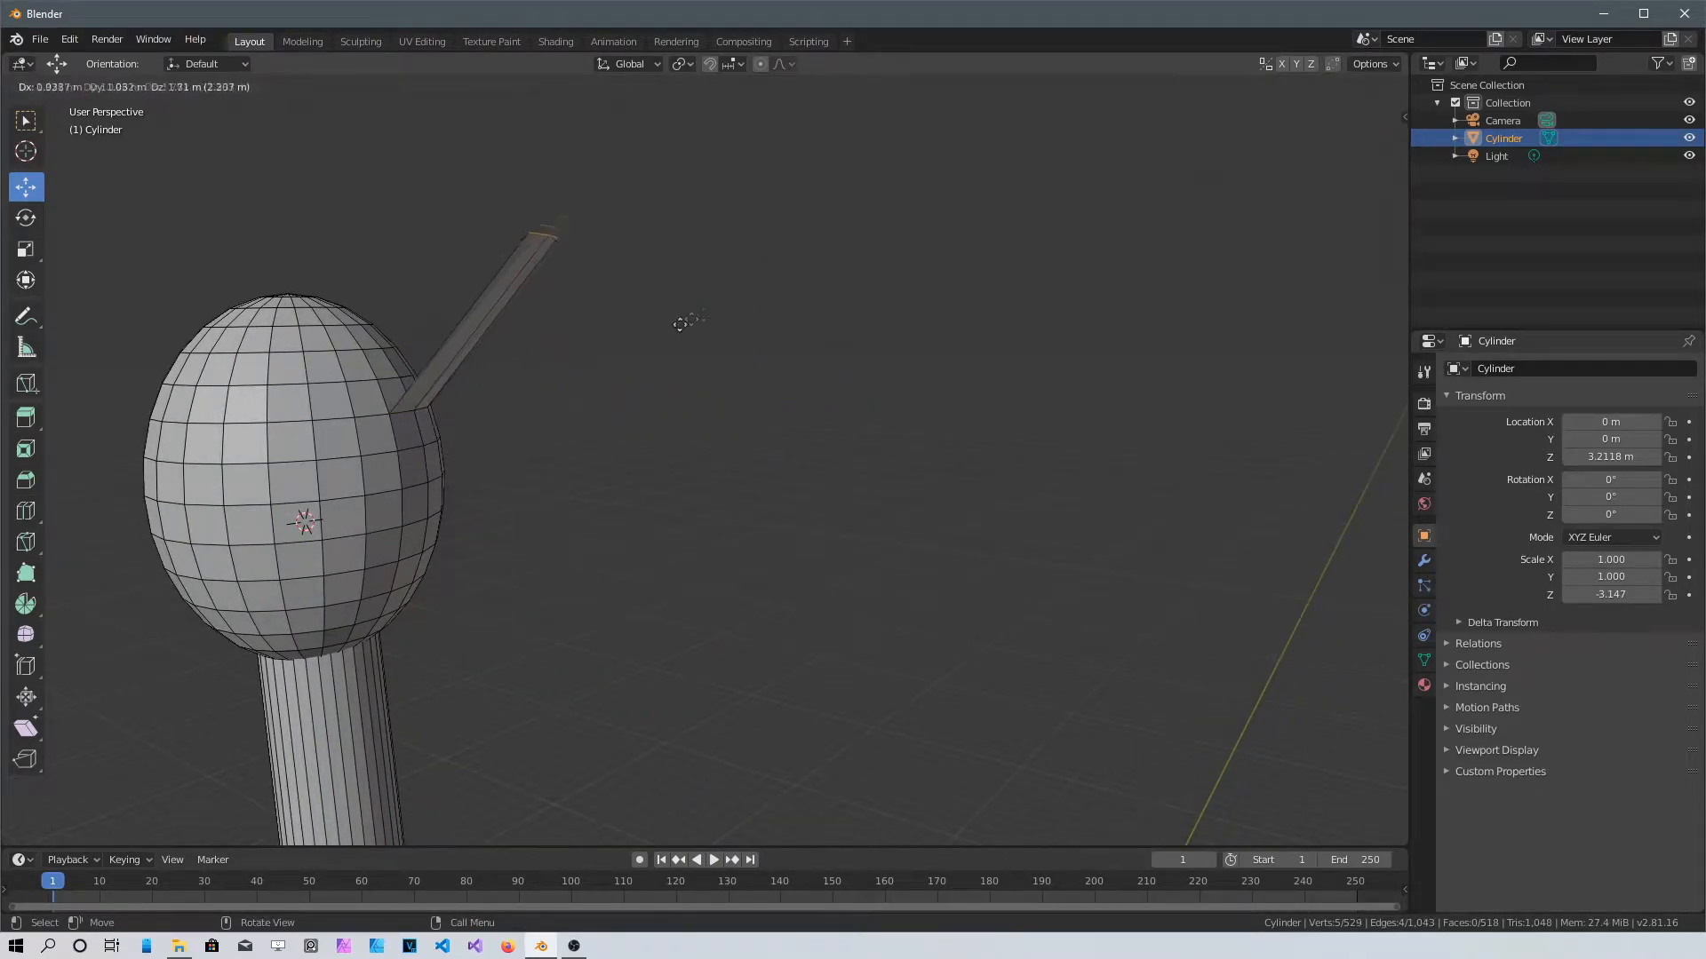
click(817, 315)
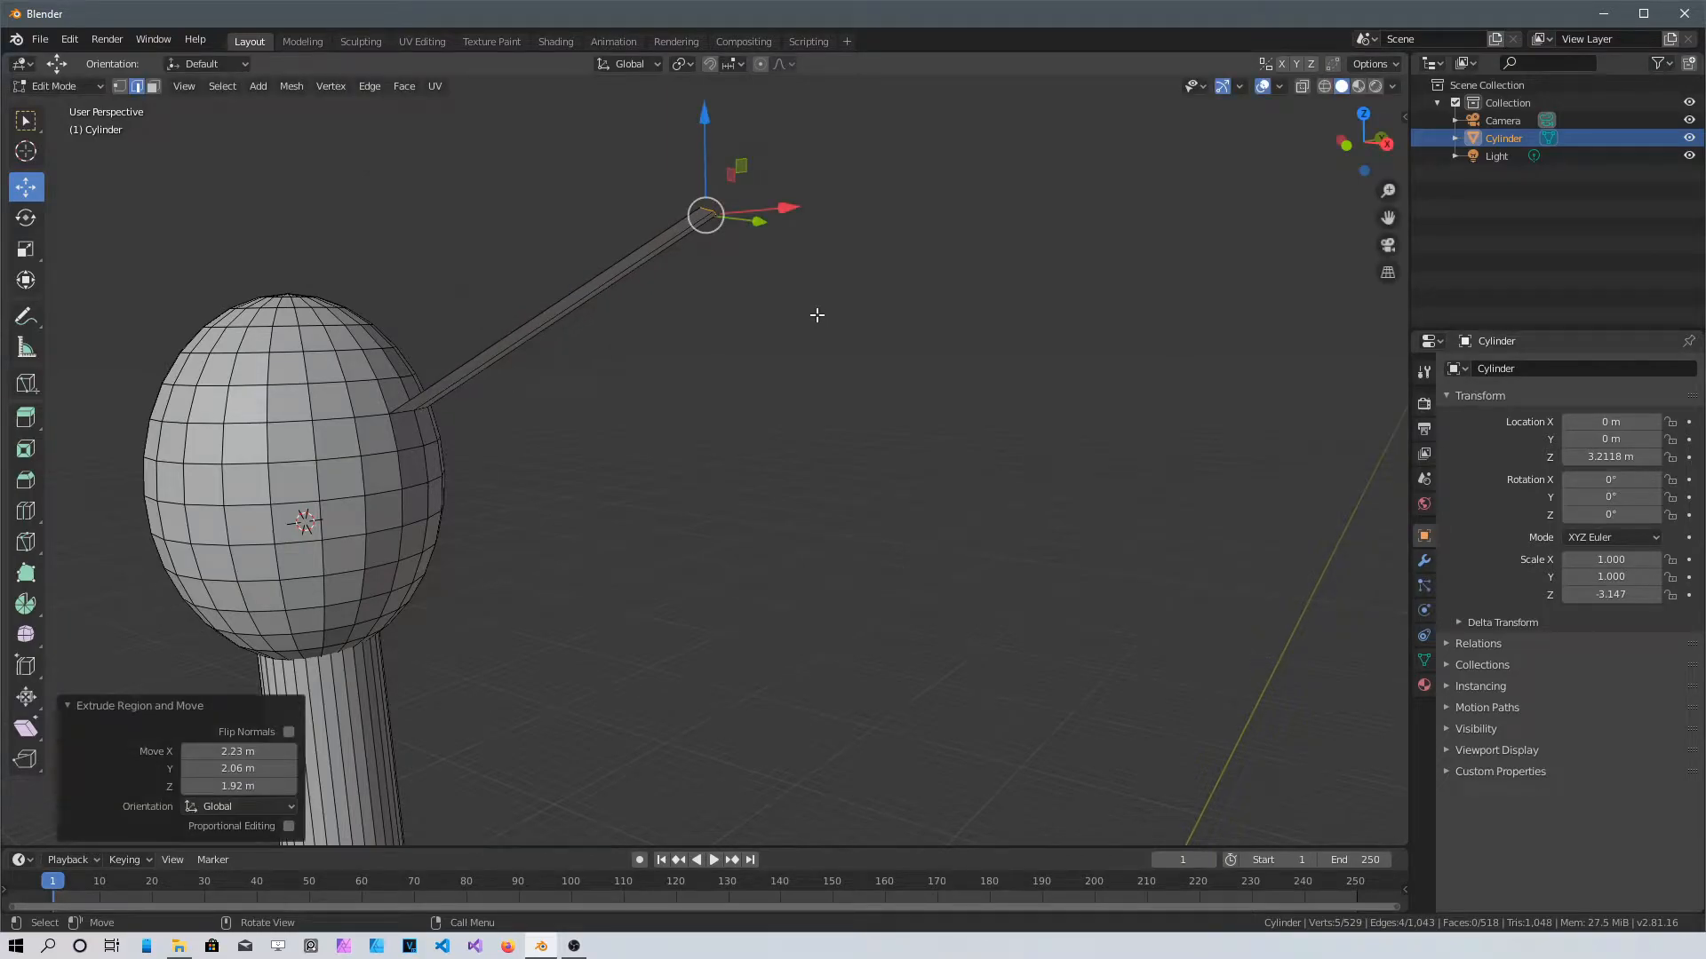
Extrude the strip's end edges twice more, first outward and rising about 0.86 m, then outward and dropping about 1.36 m
key(e)
click(1214, 232)
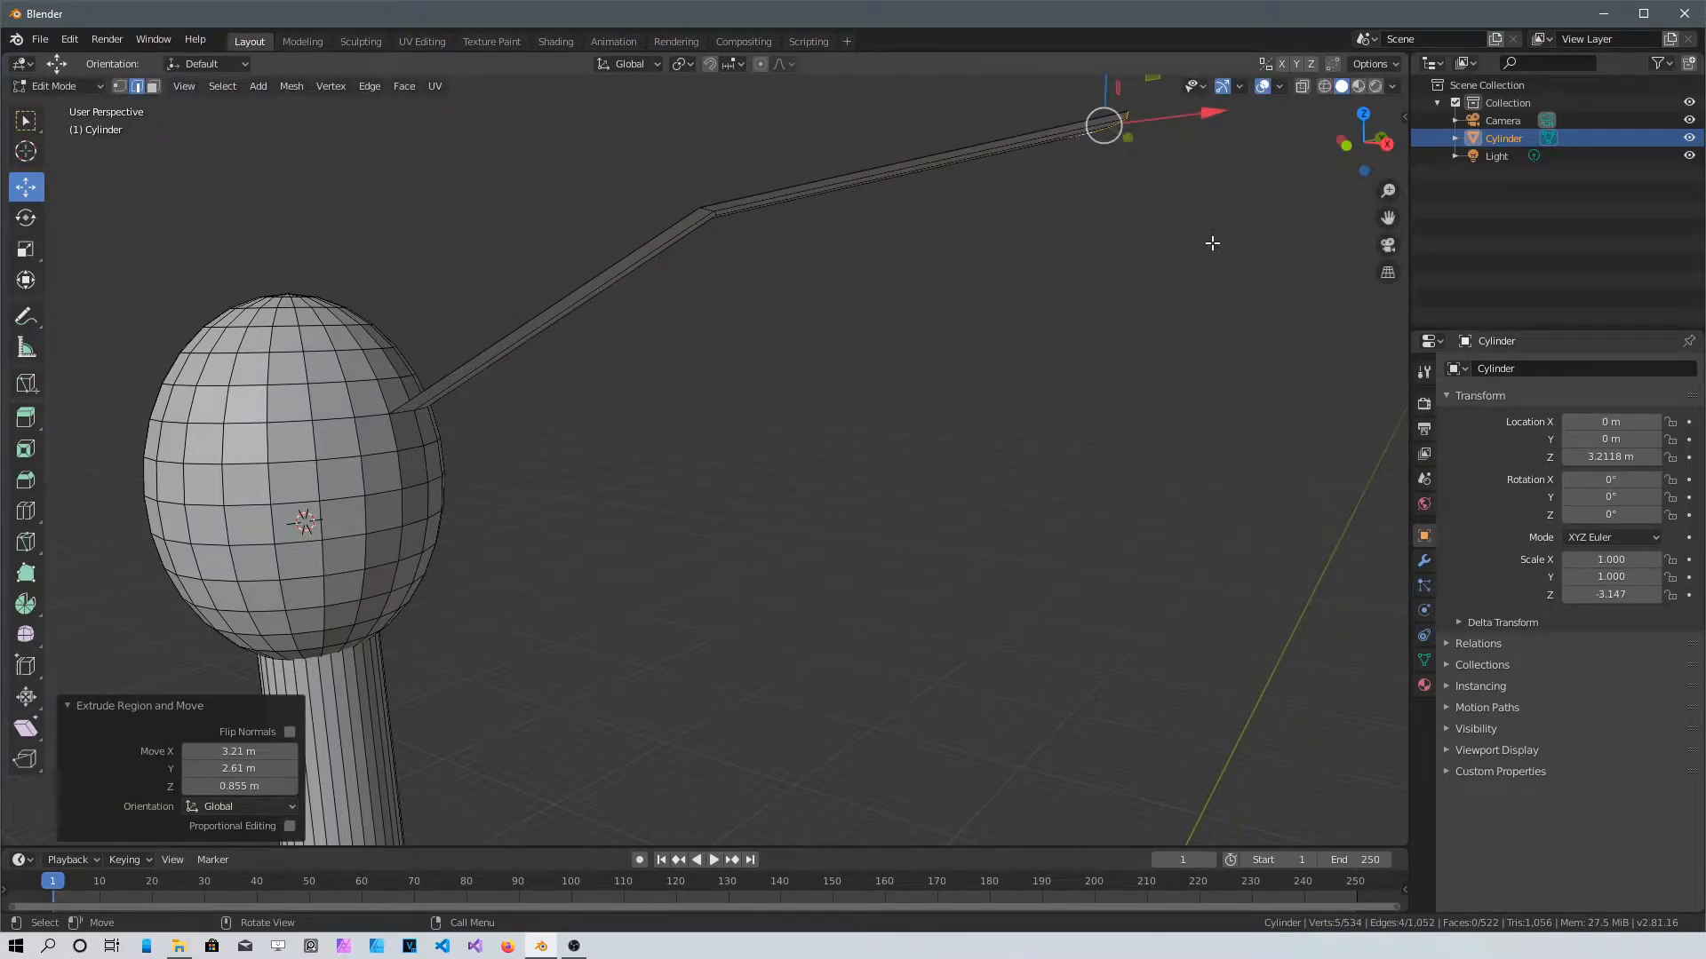
key(e)
click(35, 381)
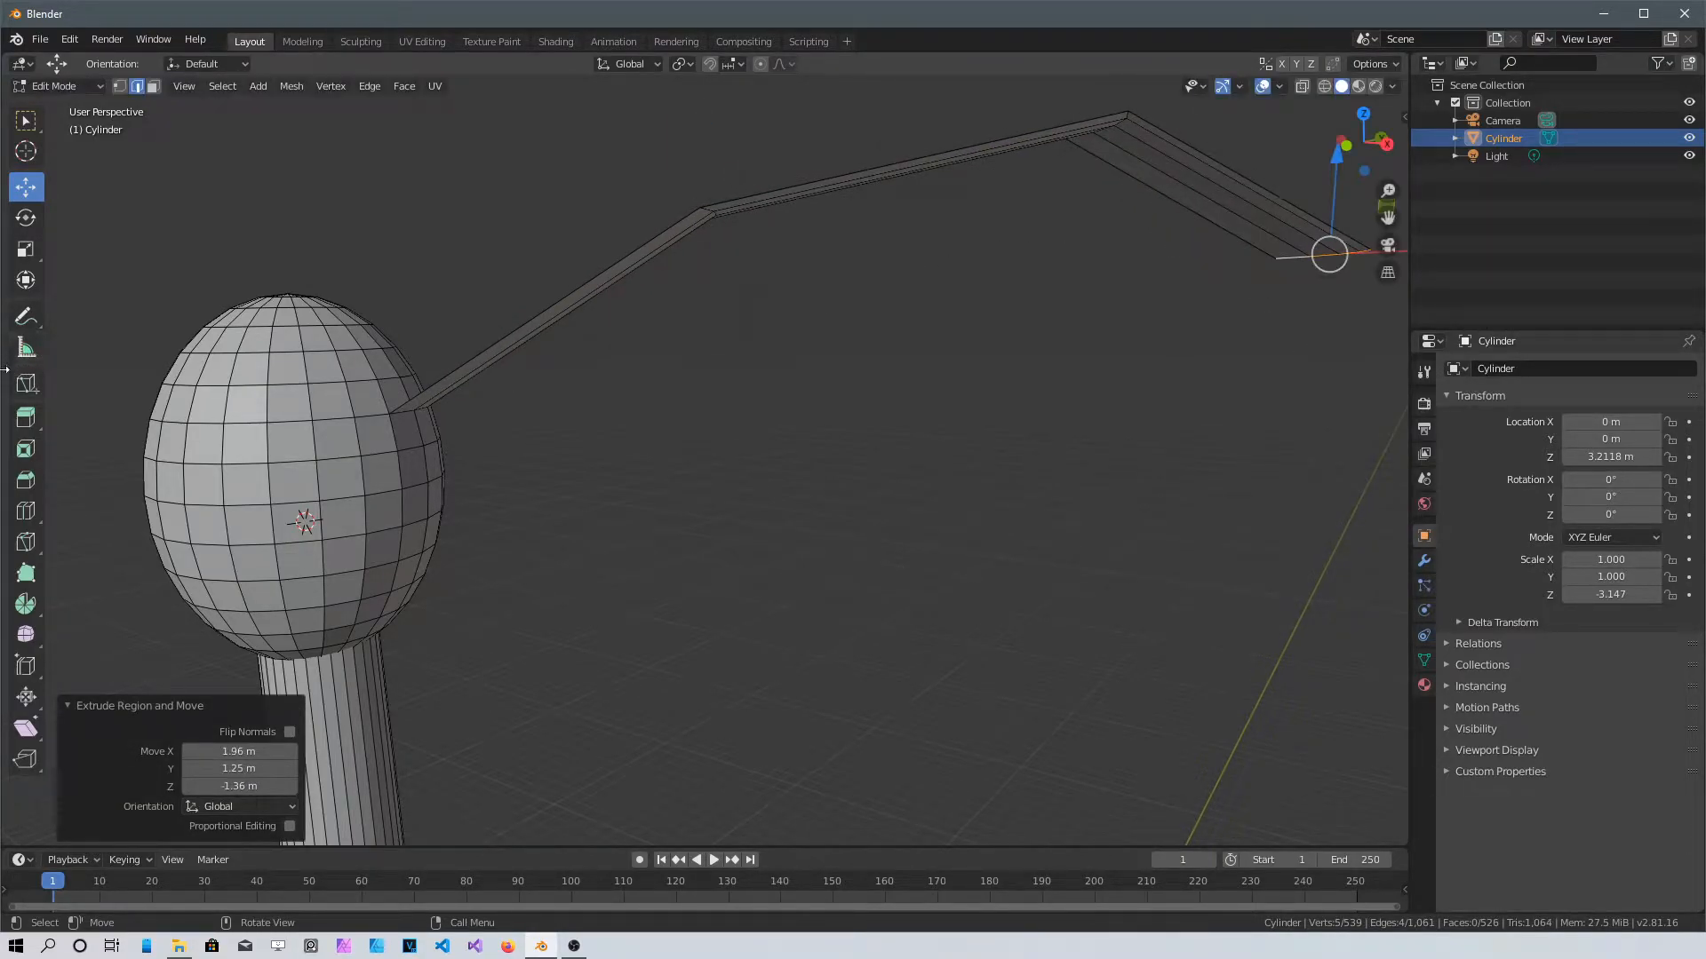
Extrude a fourth strip segment down about 3.5 m and shift its end edges about 0.7 m in X and -0.81 m in Y
scroll(384, 447, down, 3)
middle_drag(484, 450, 362, 450)
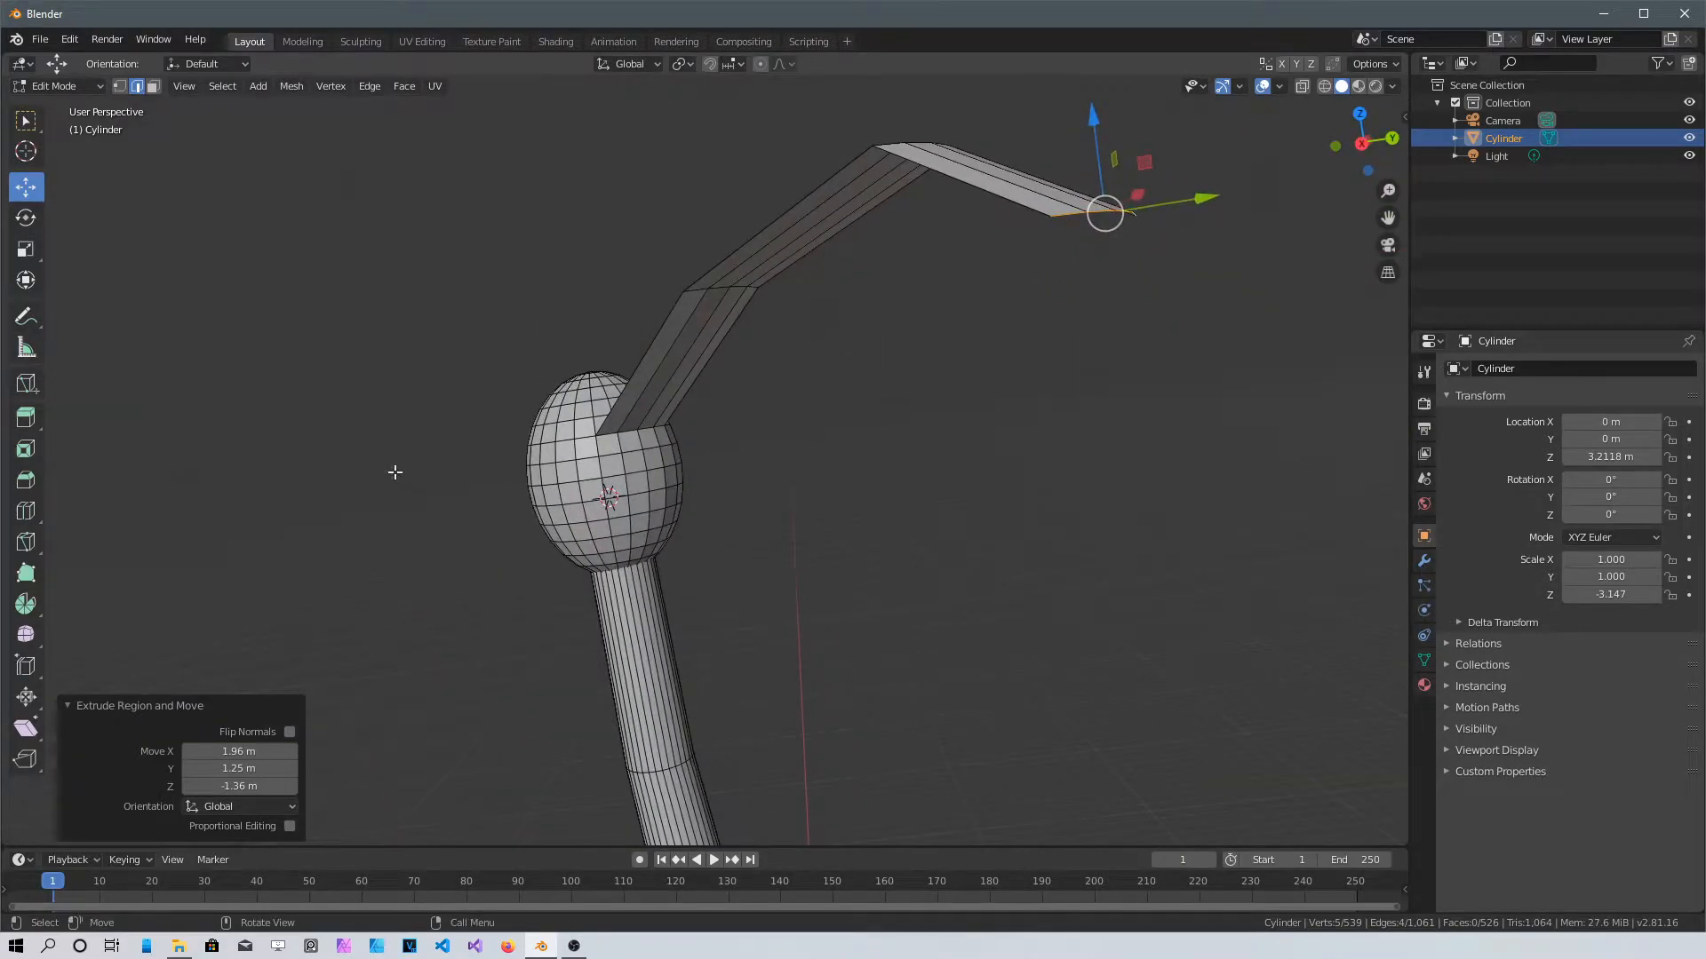
key(e)
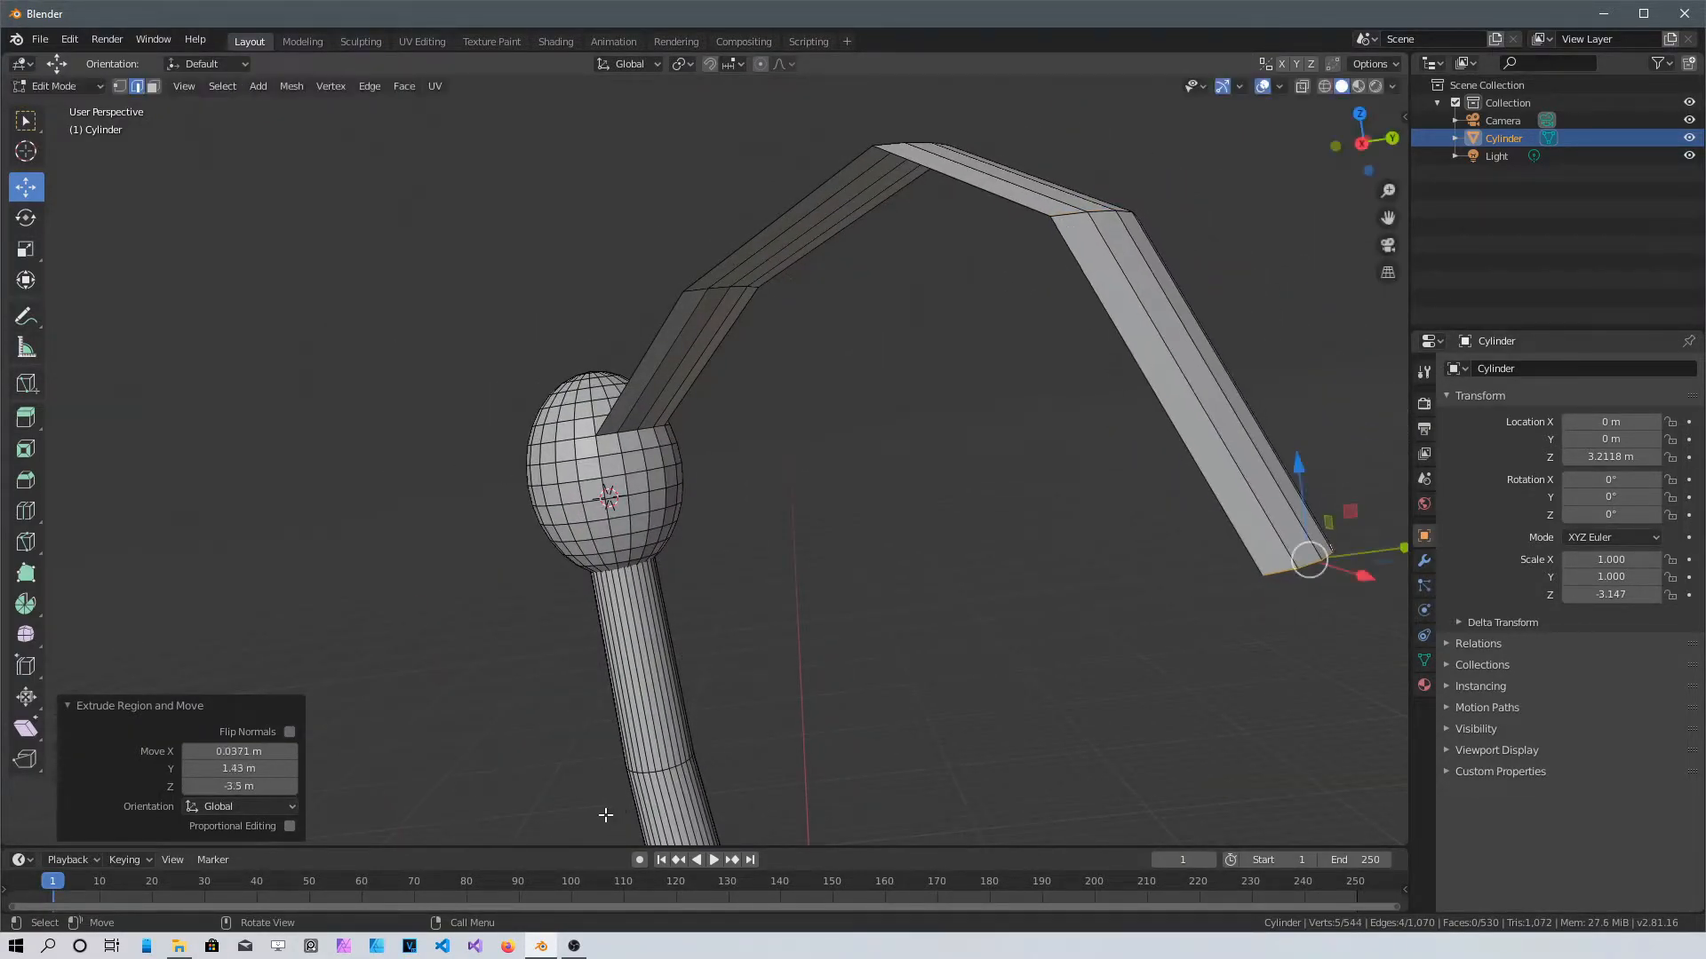
click(605, 815)
middle_drag(604, 814, 619, 635)
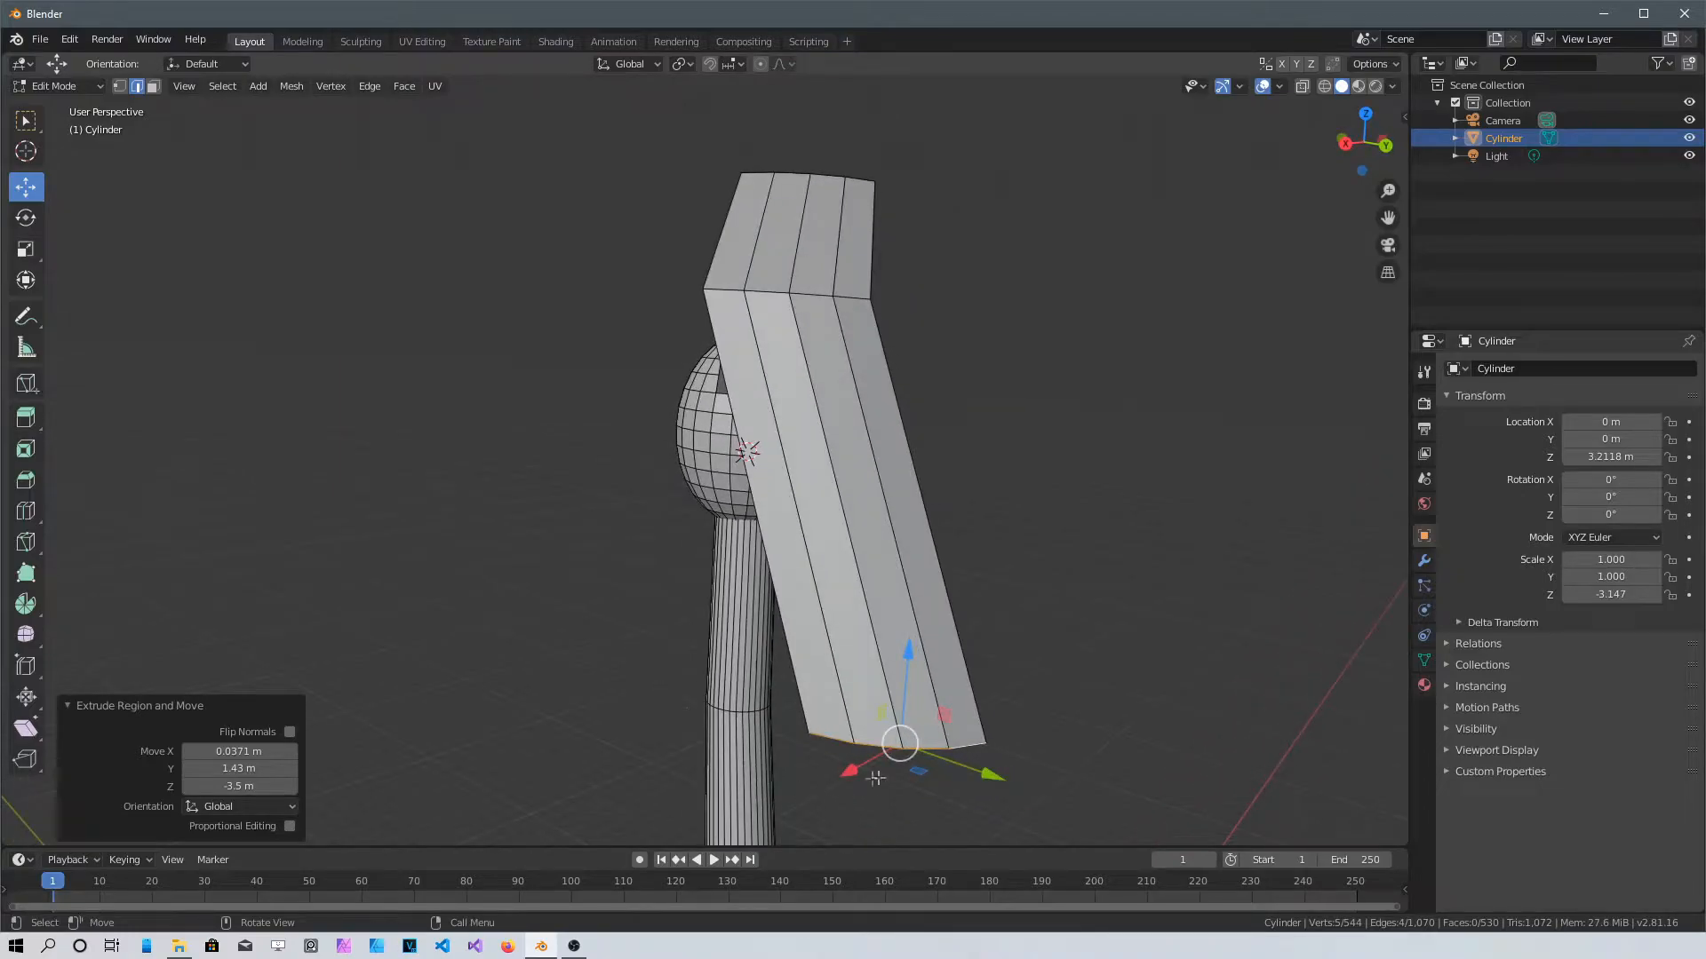
drag(905, 749, 771, 748)
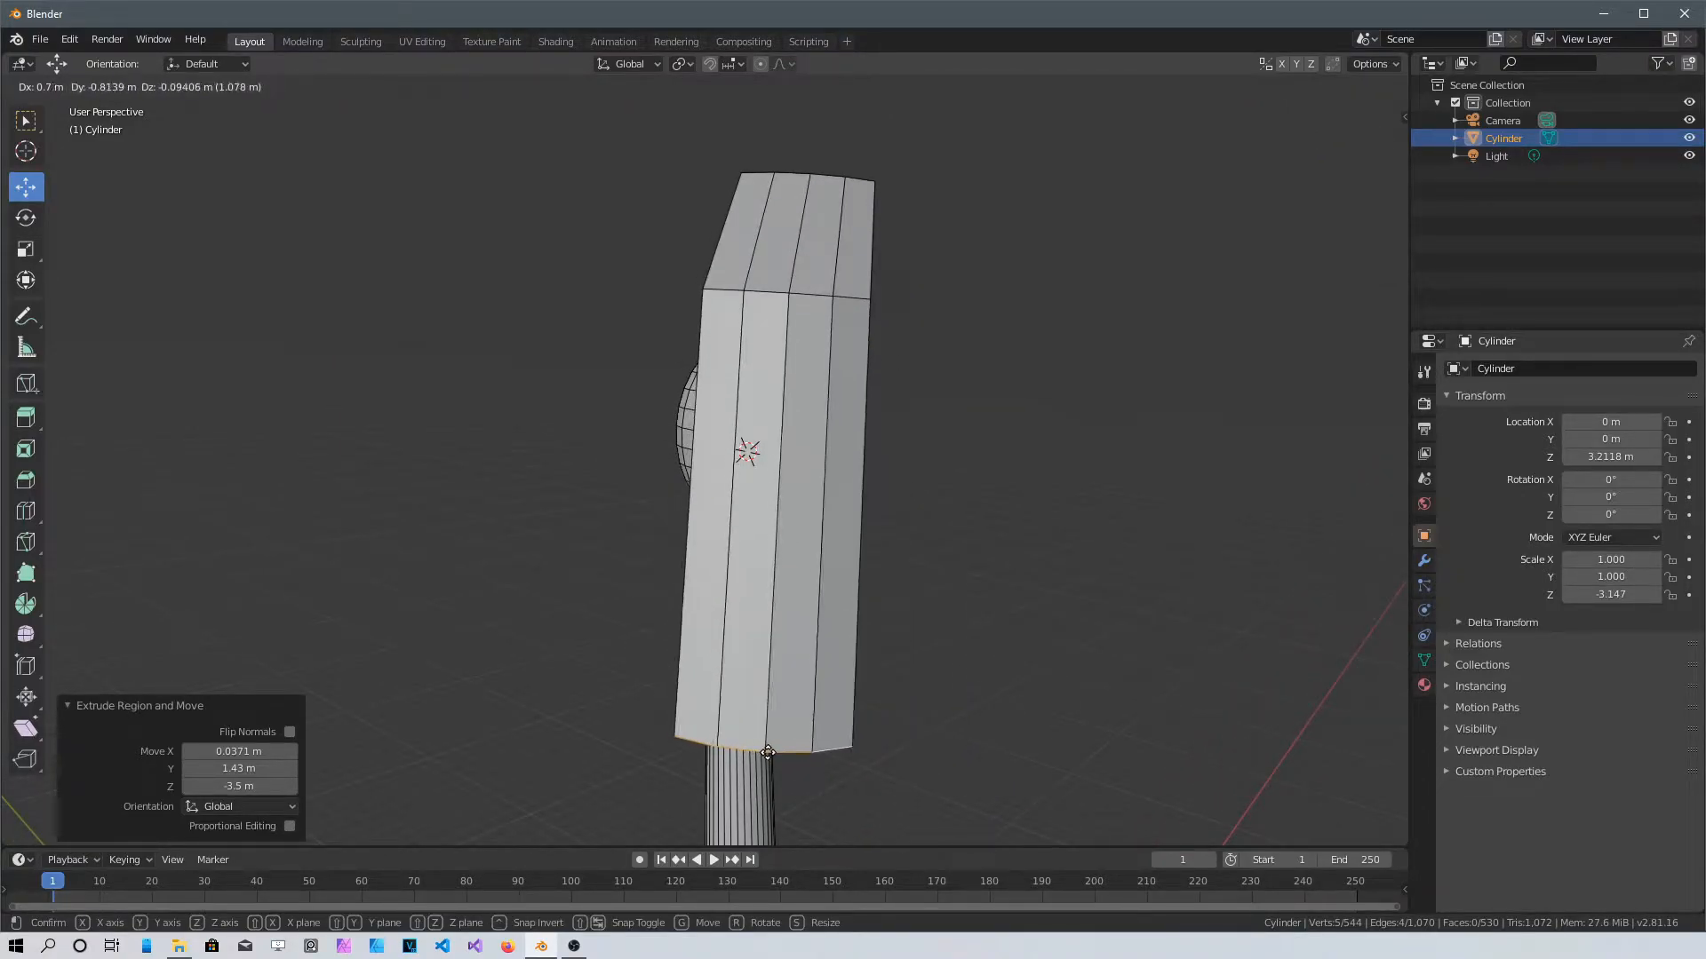
scroll(902, 625, down, 6)
middle_drag(679, 623, 902, 437)
scroll(627, 522, up, 5)
scroll(918, 402, up, 2)
scroll(917, 402, down, 2)
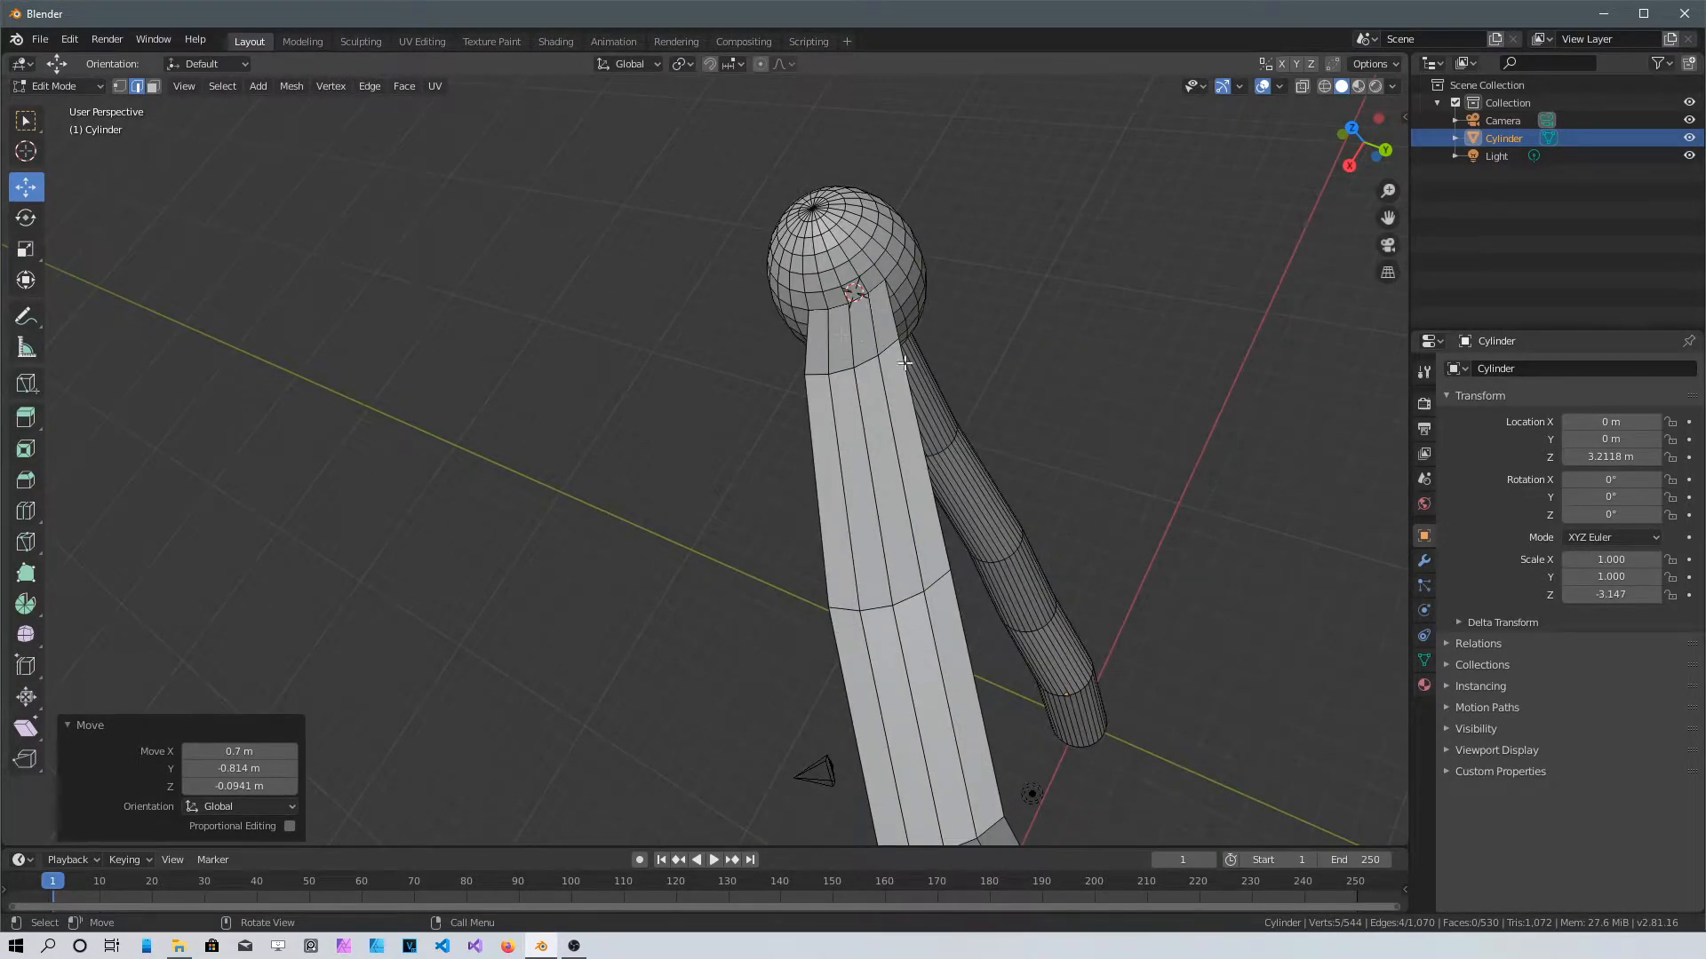
click(846, 613)
shift+click(903, 603)
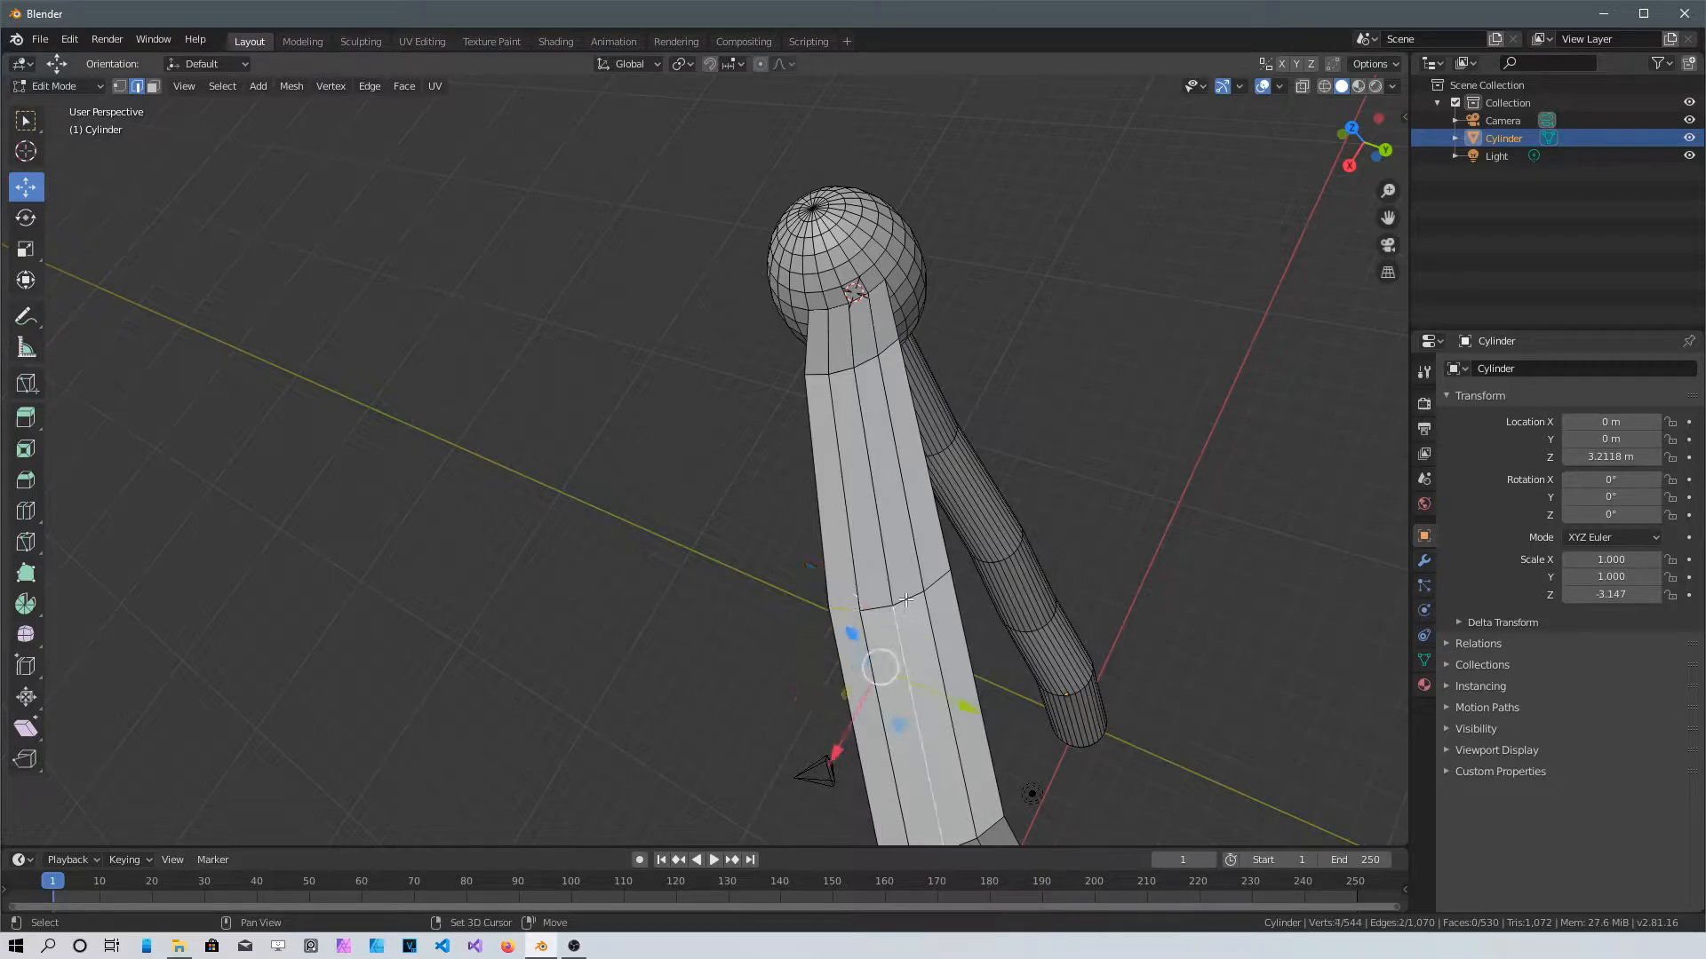
click(1016, 585)
shift+click(928, 586)
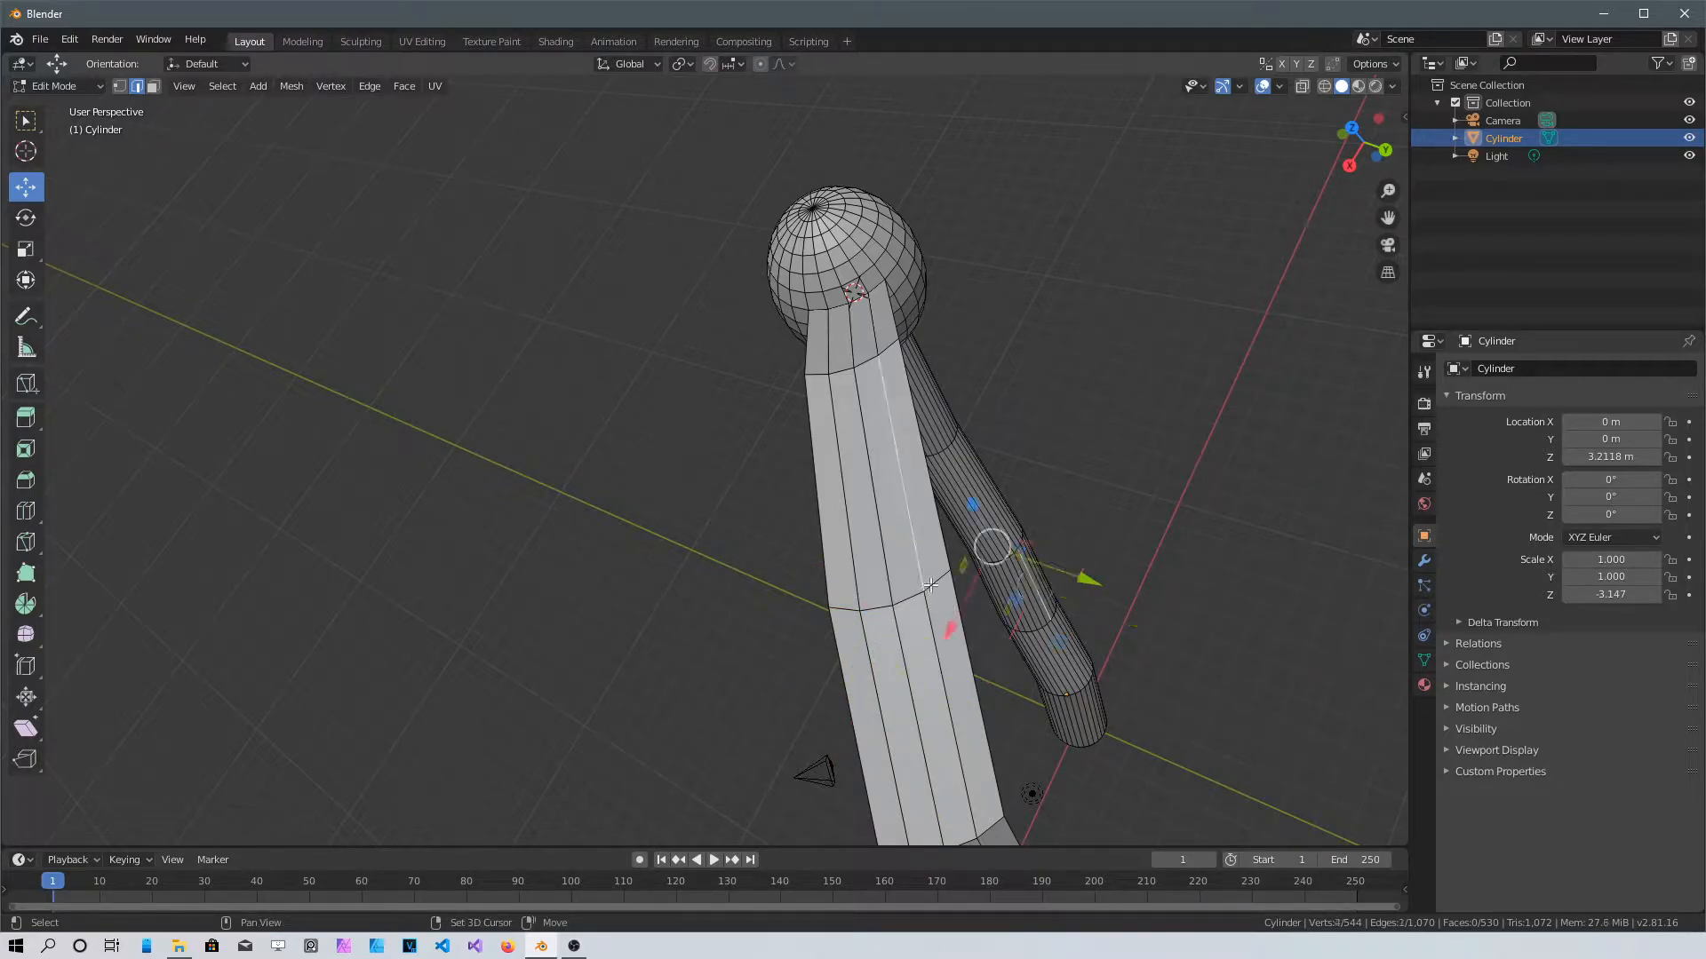
shift+click(919, 570)
shift+click(936, 580)
shift+click(905, 603)
shift+click(873, 609)
shift+click(848, 610)
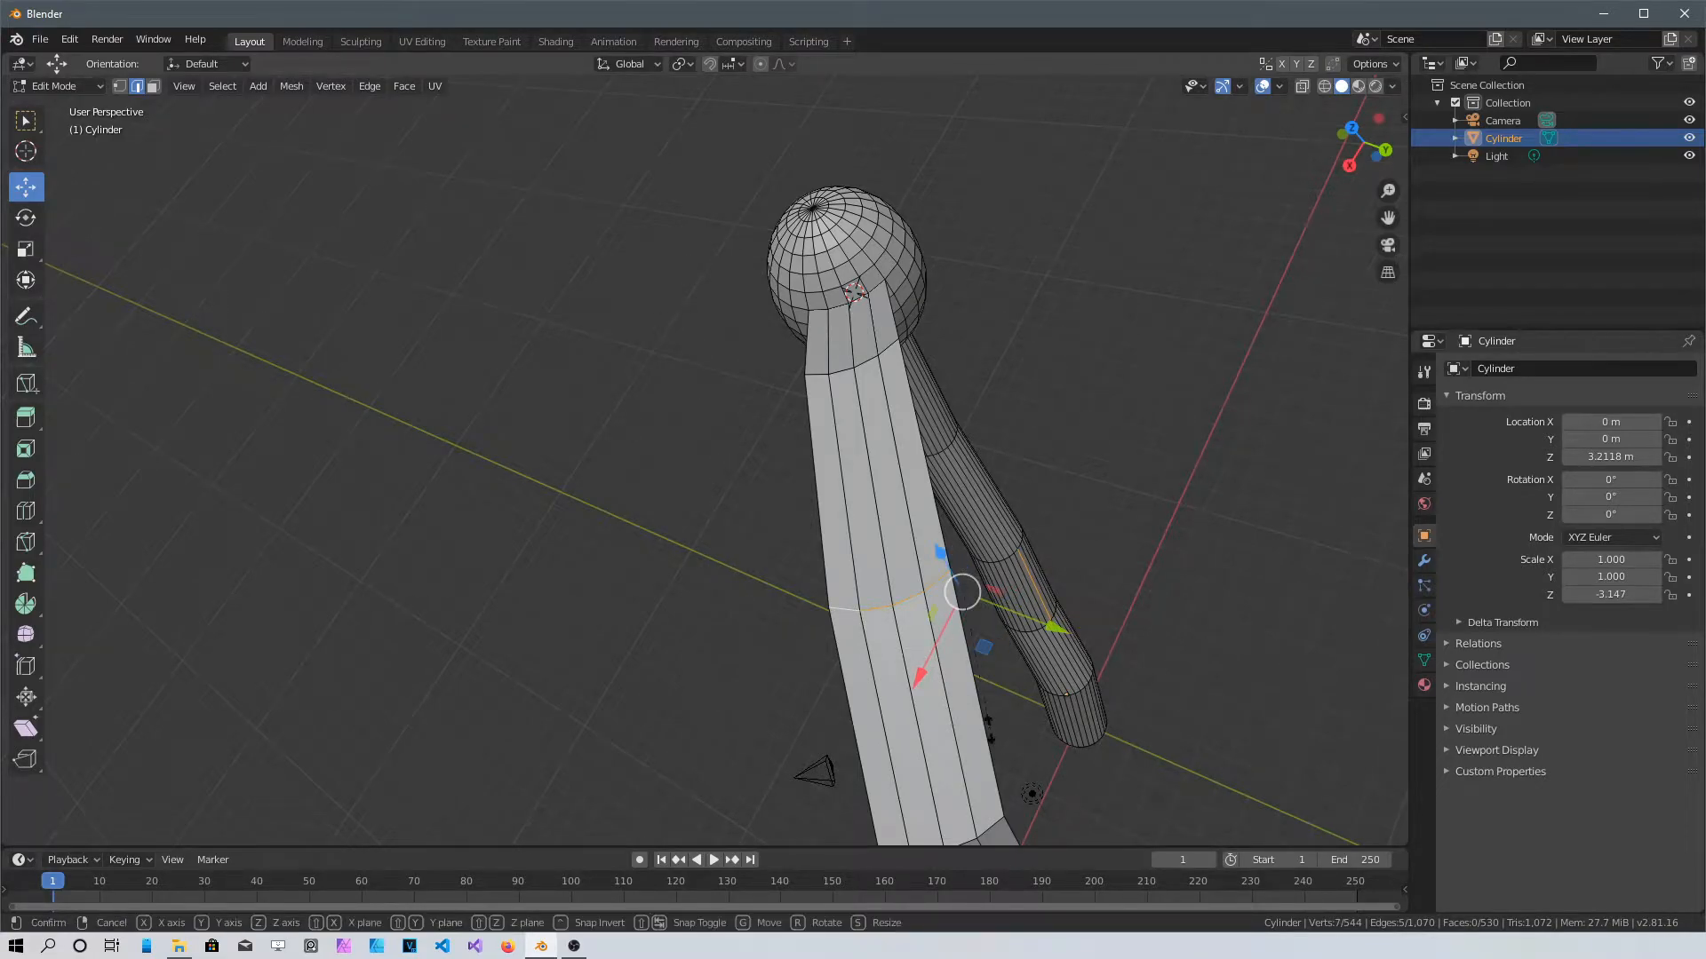
key(s)
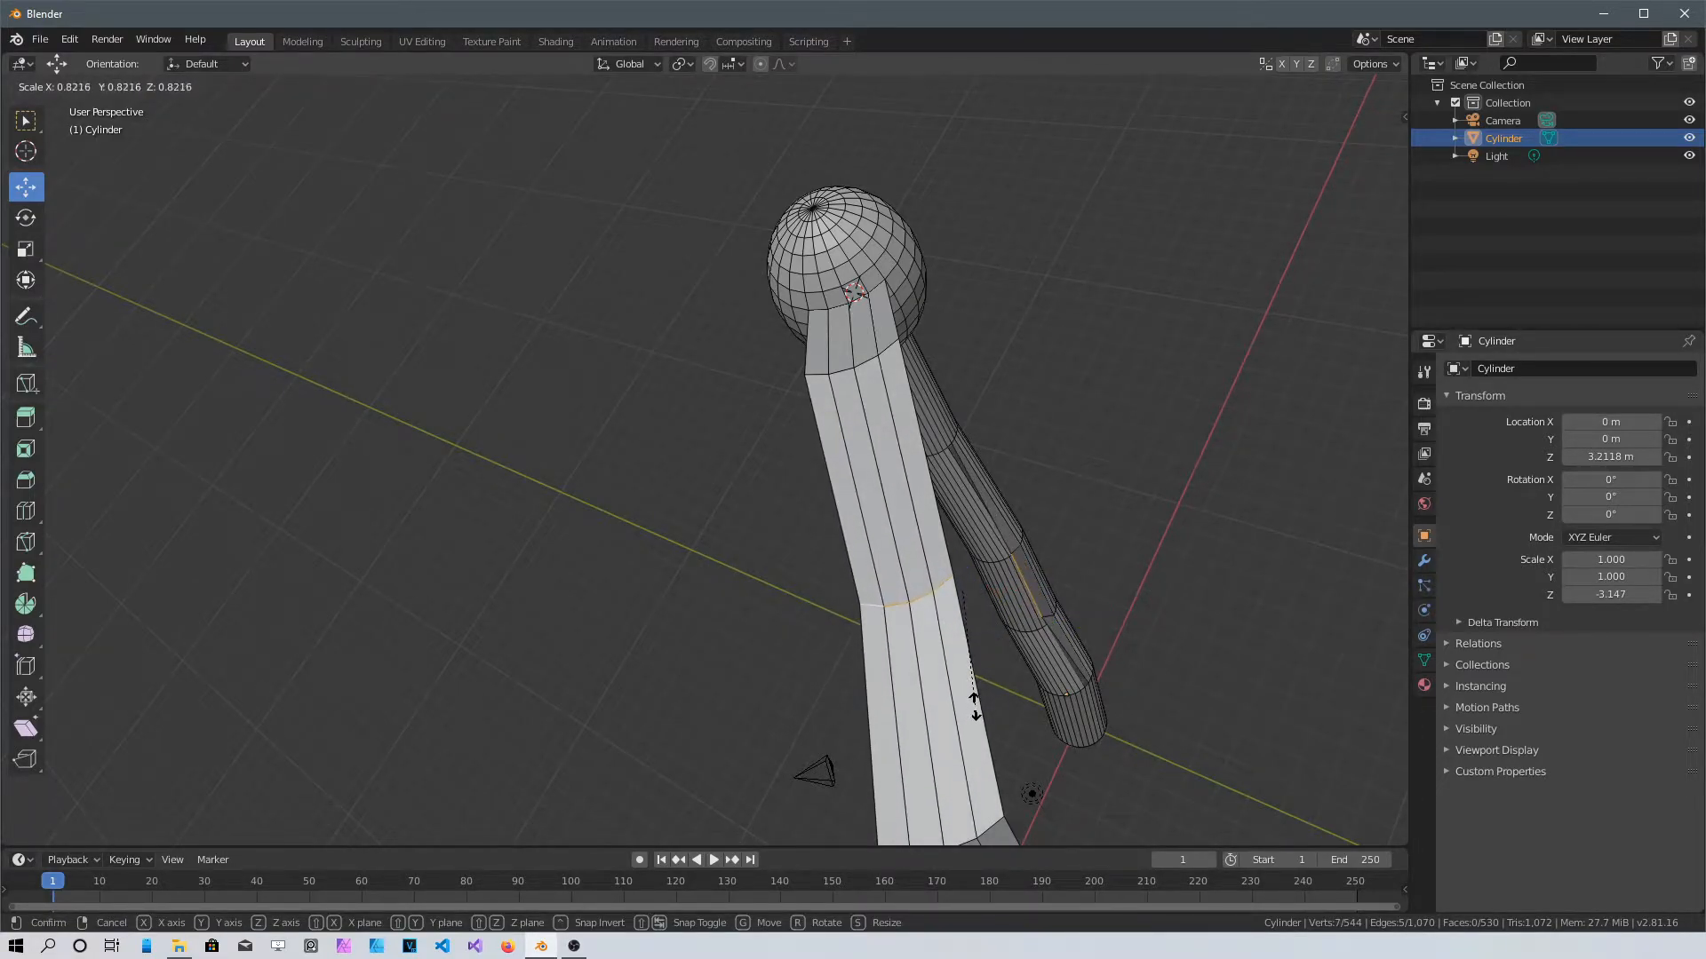
right_click(1127, 583)
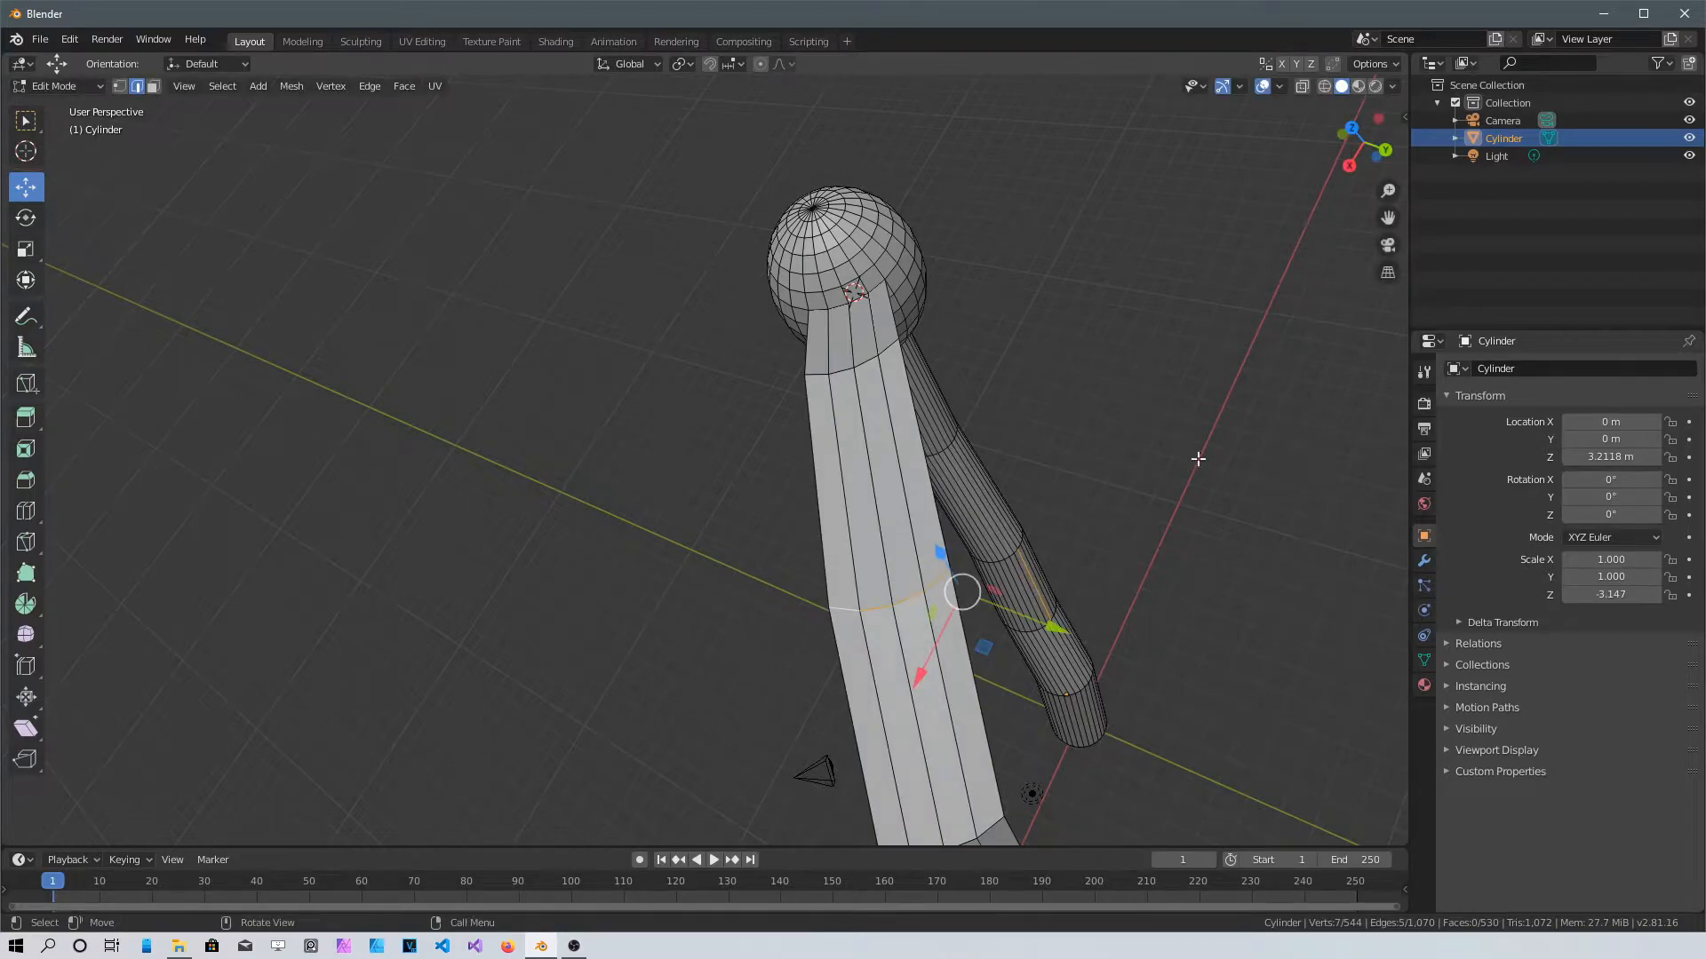
Select the four edges across the leaf at its second bend from the sphere and scale them uniformly by about 0.78
shift+click(849, 618)
scroll(910, 620, up, 5)
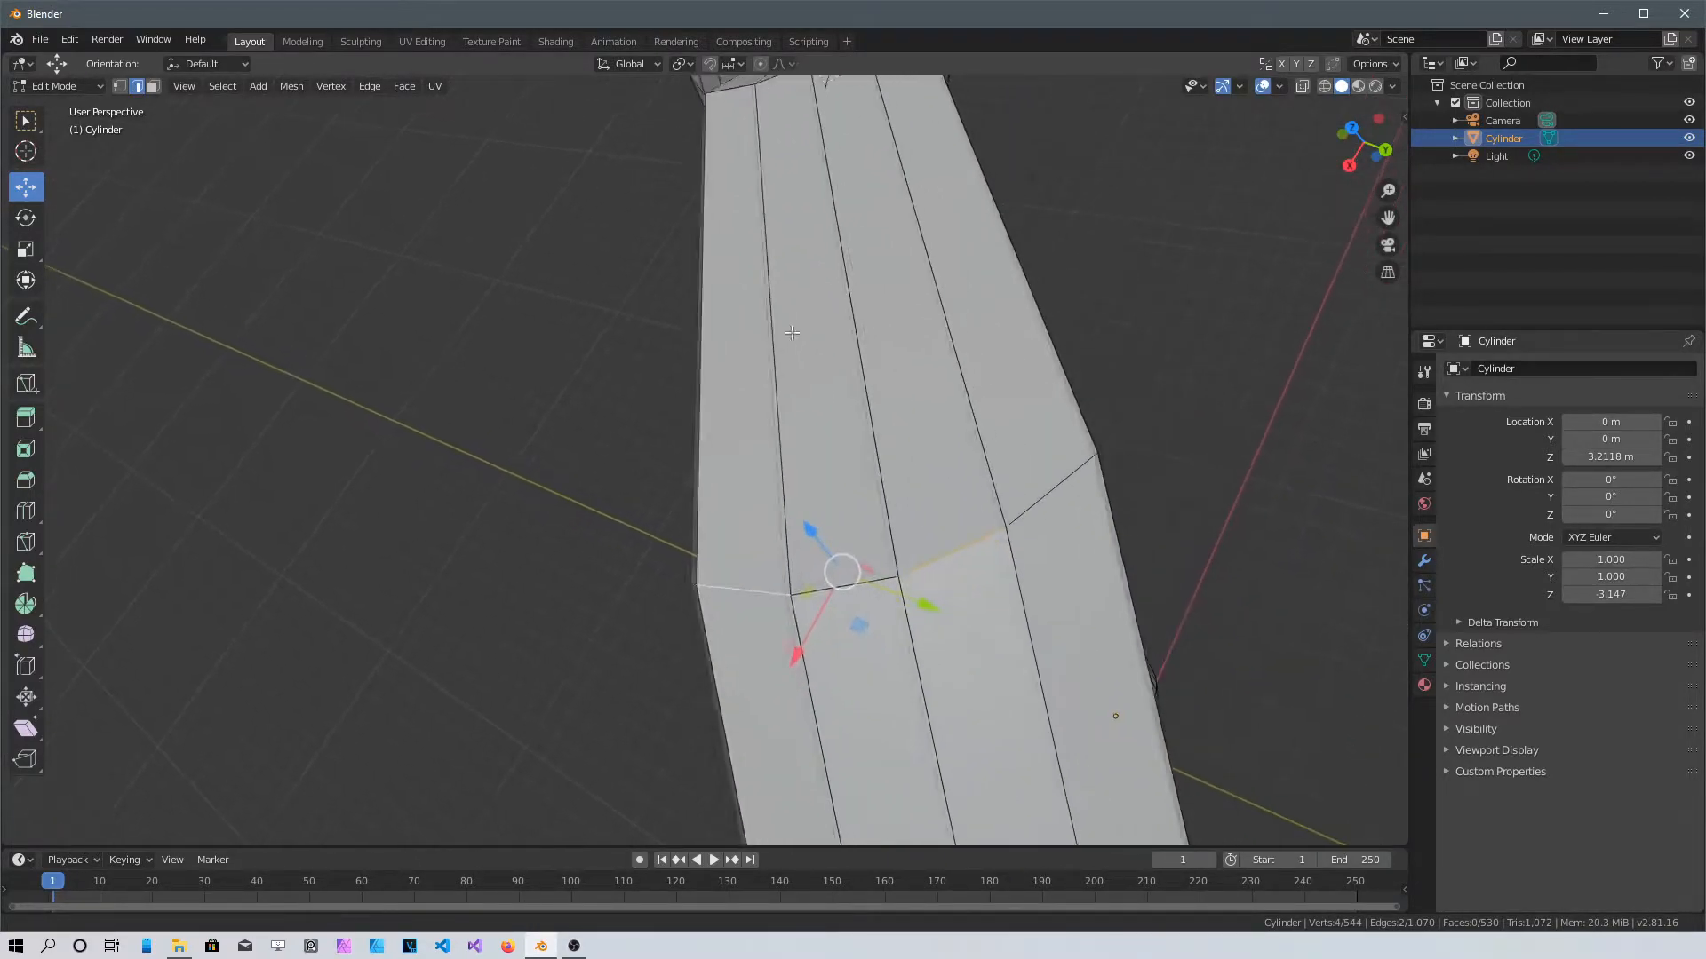
shift+click(1033, 496)
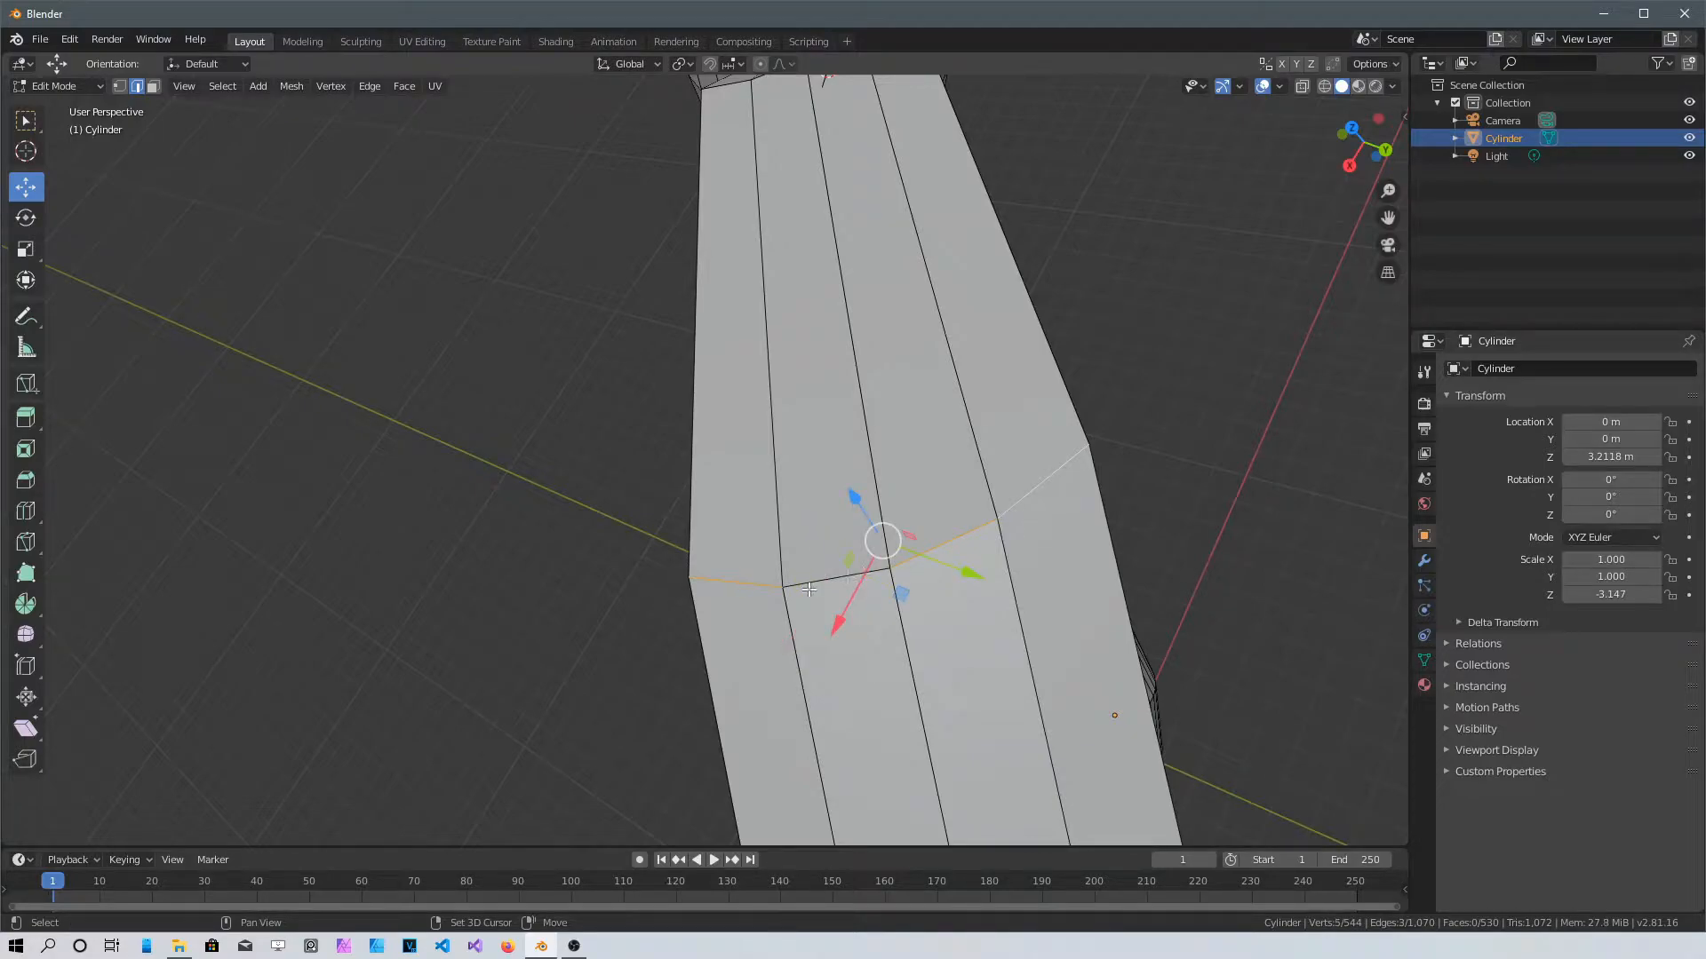
scroll(884, 594, down, 6)
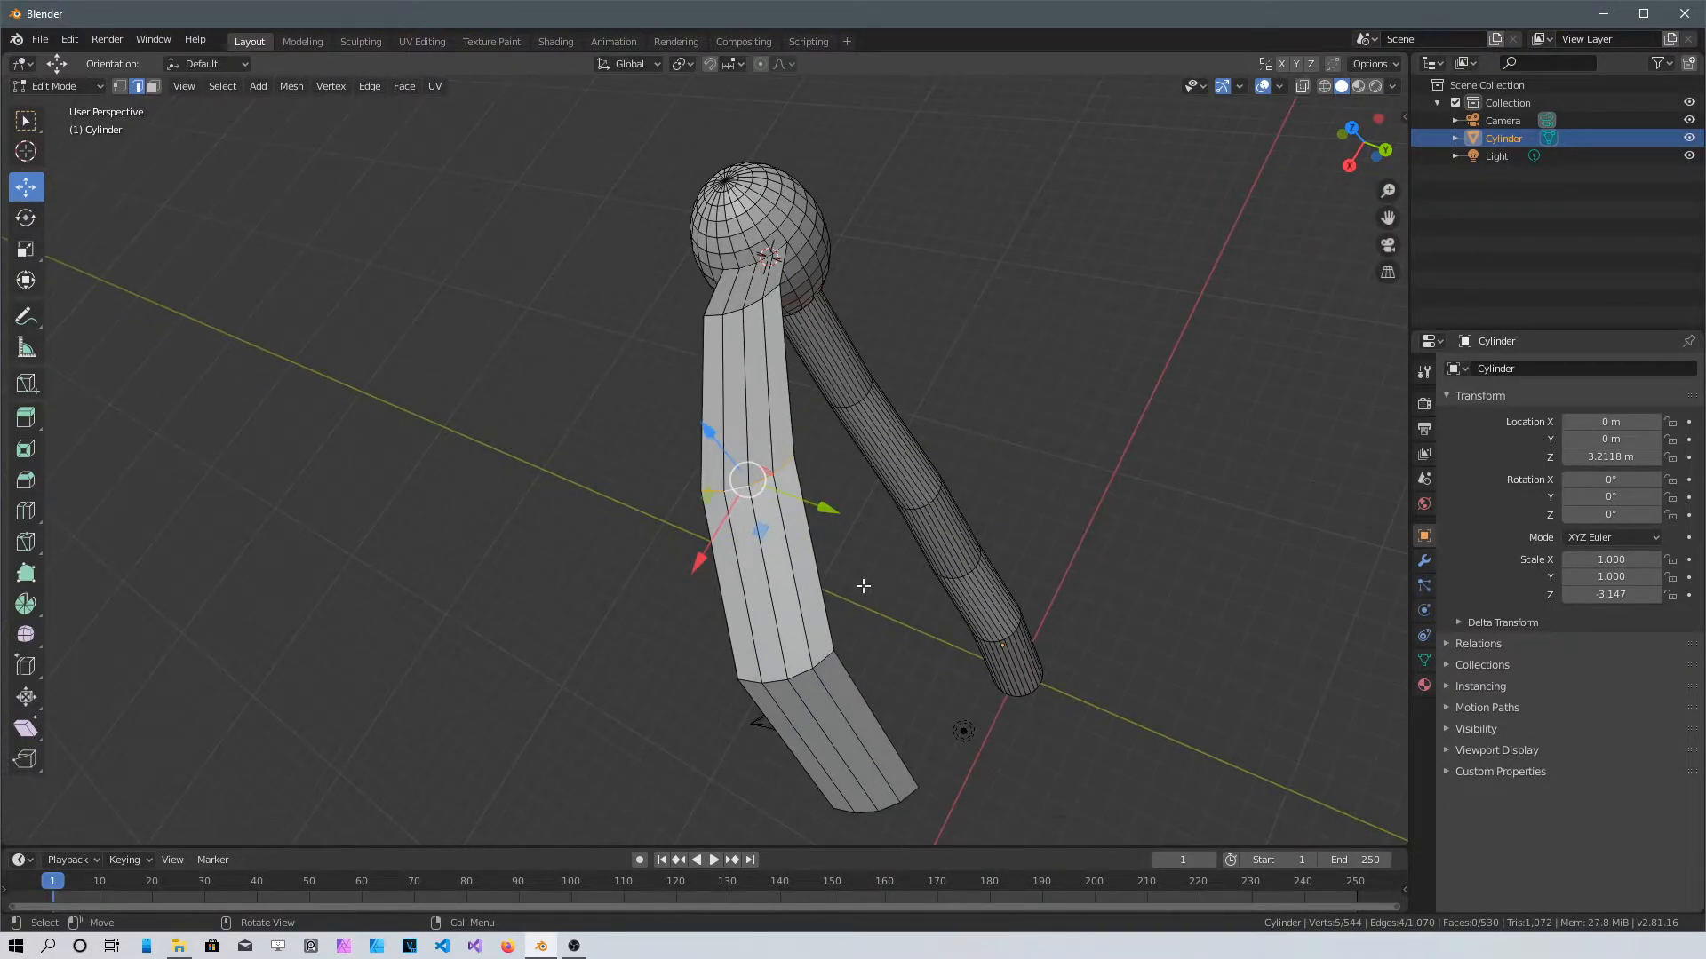
key(s)
click(826, 573)
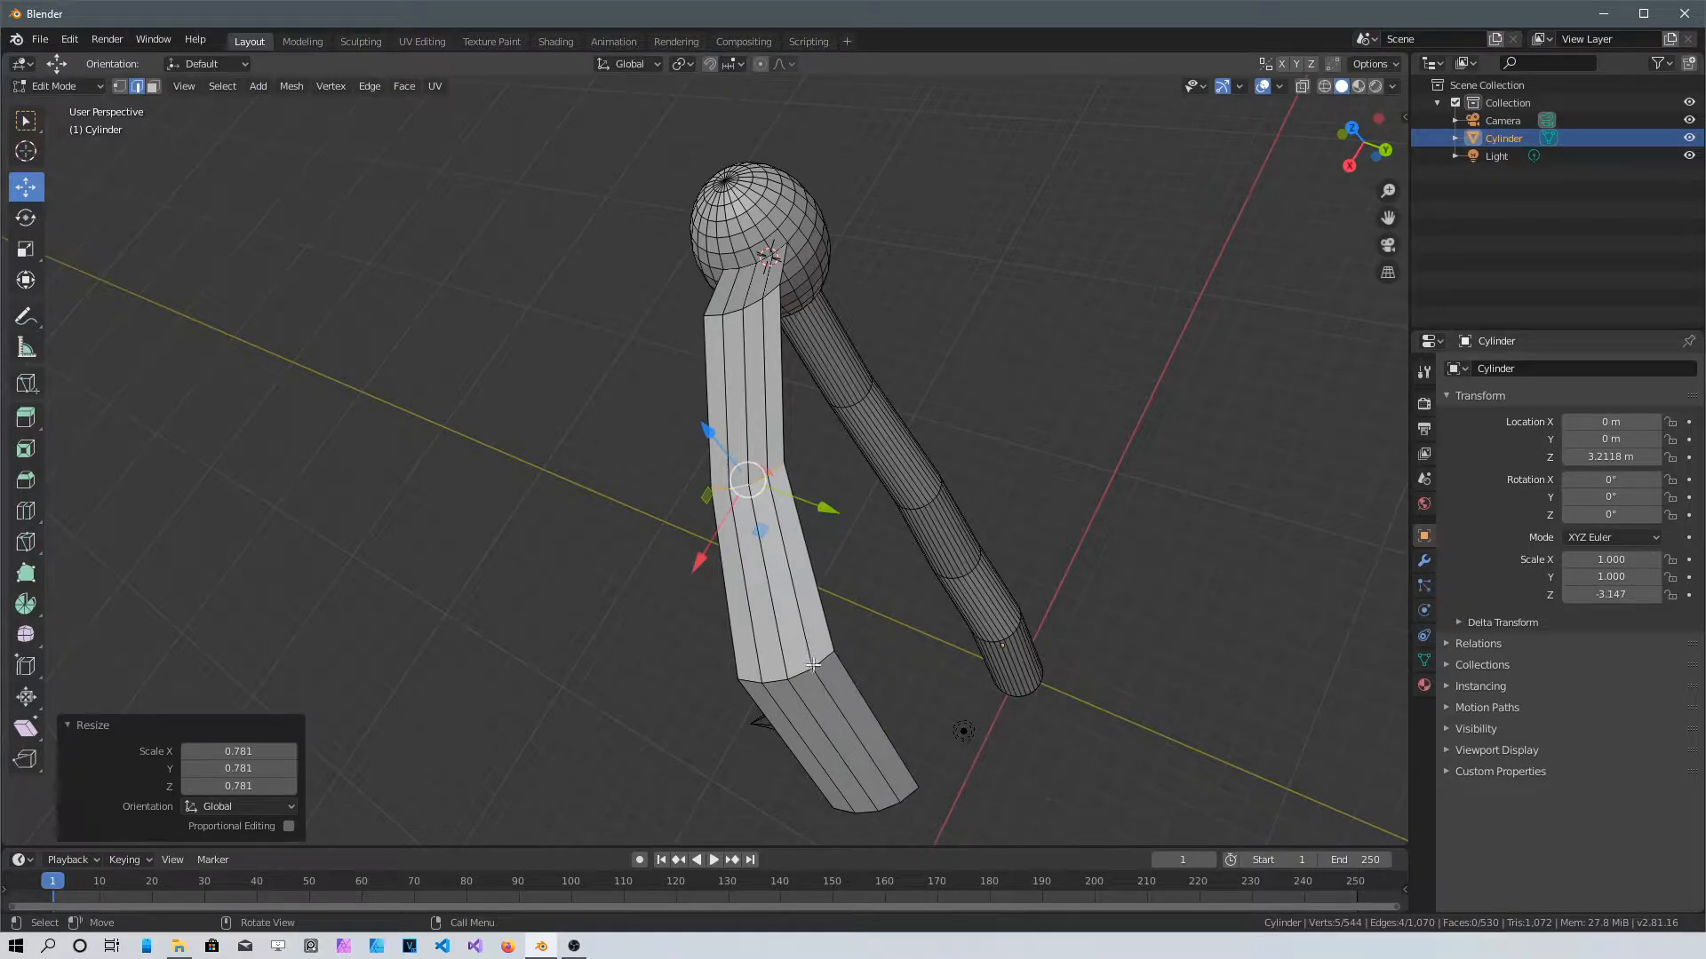
Select the four edges across the leaf's third bend and scale them down uniformly to narrow the leaf there
click(818, 663)
shift+click(748, 681)
middle_drag(748, 681, 792, 550)
scroll(770, 524, up, 4)
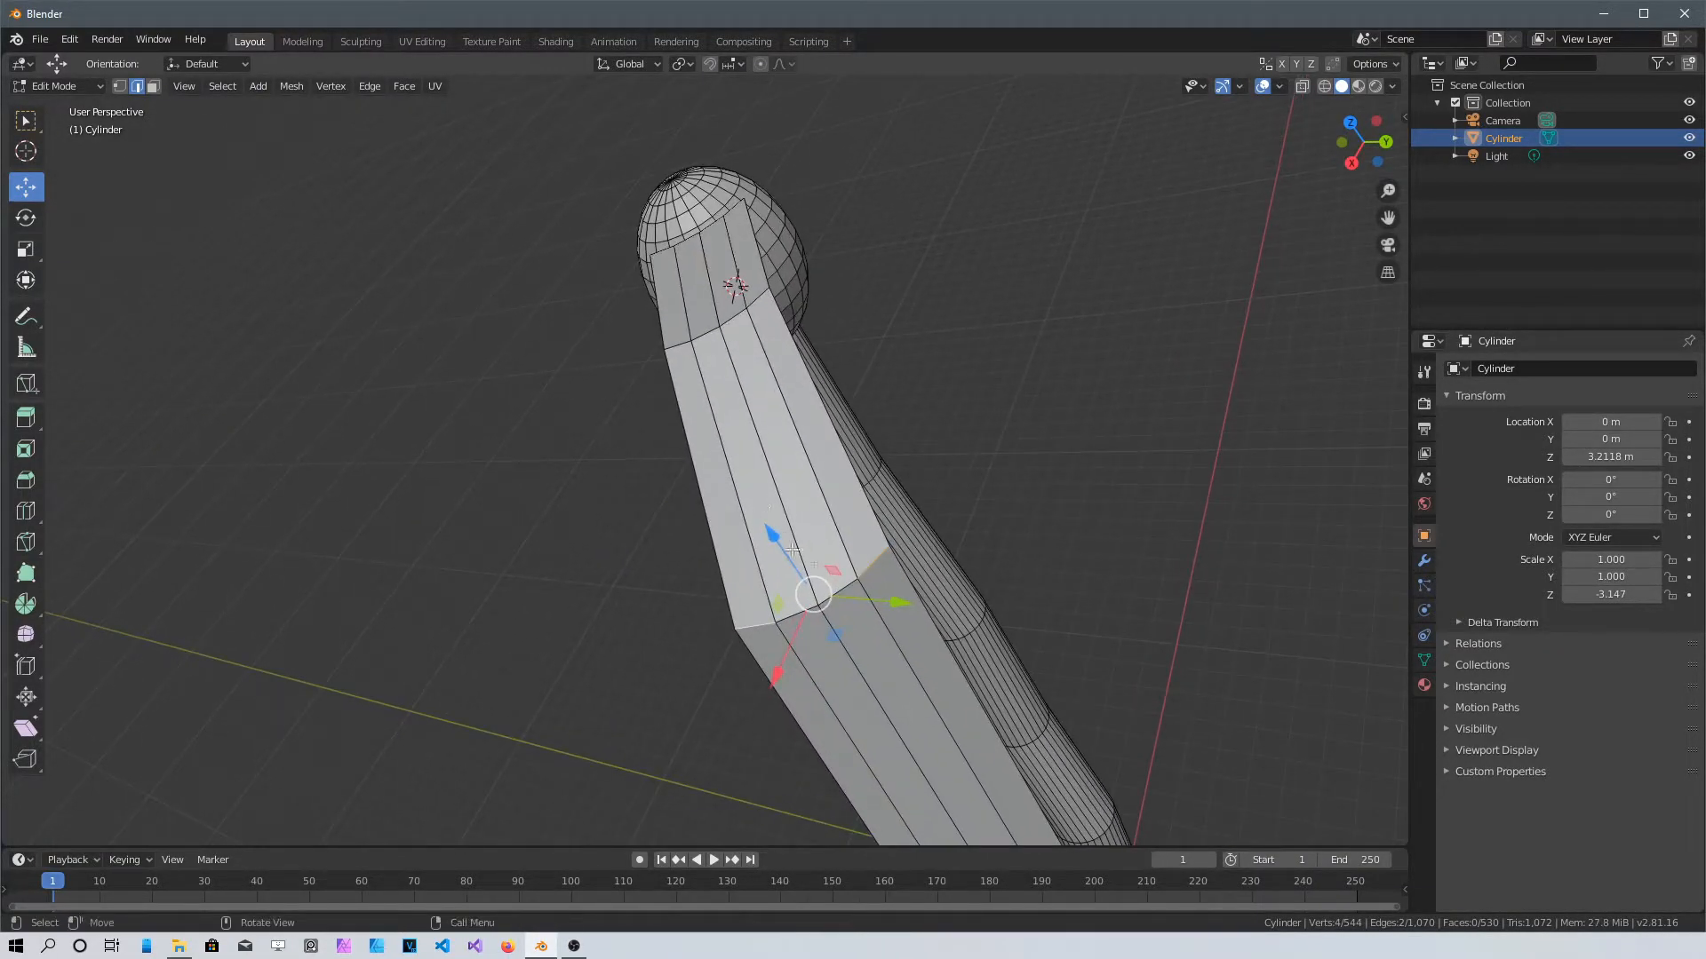
click(782, 620)
scroll(770, 452, up, 4)
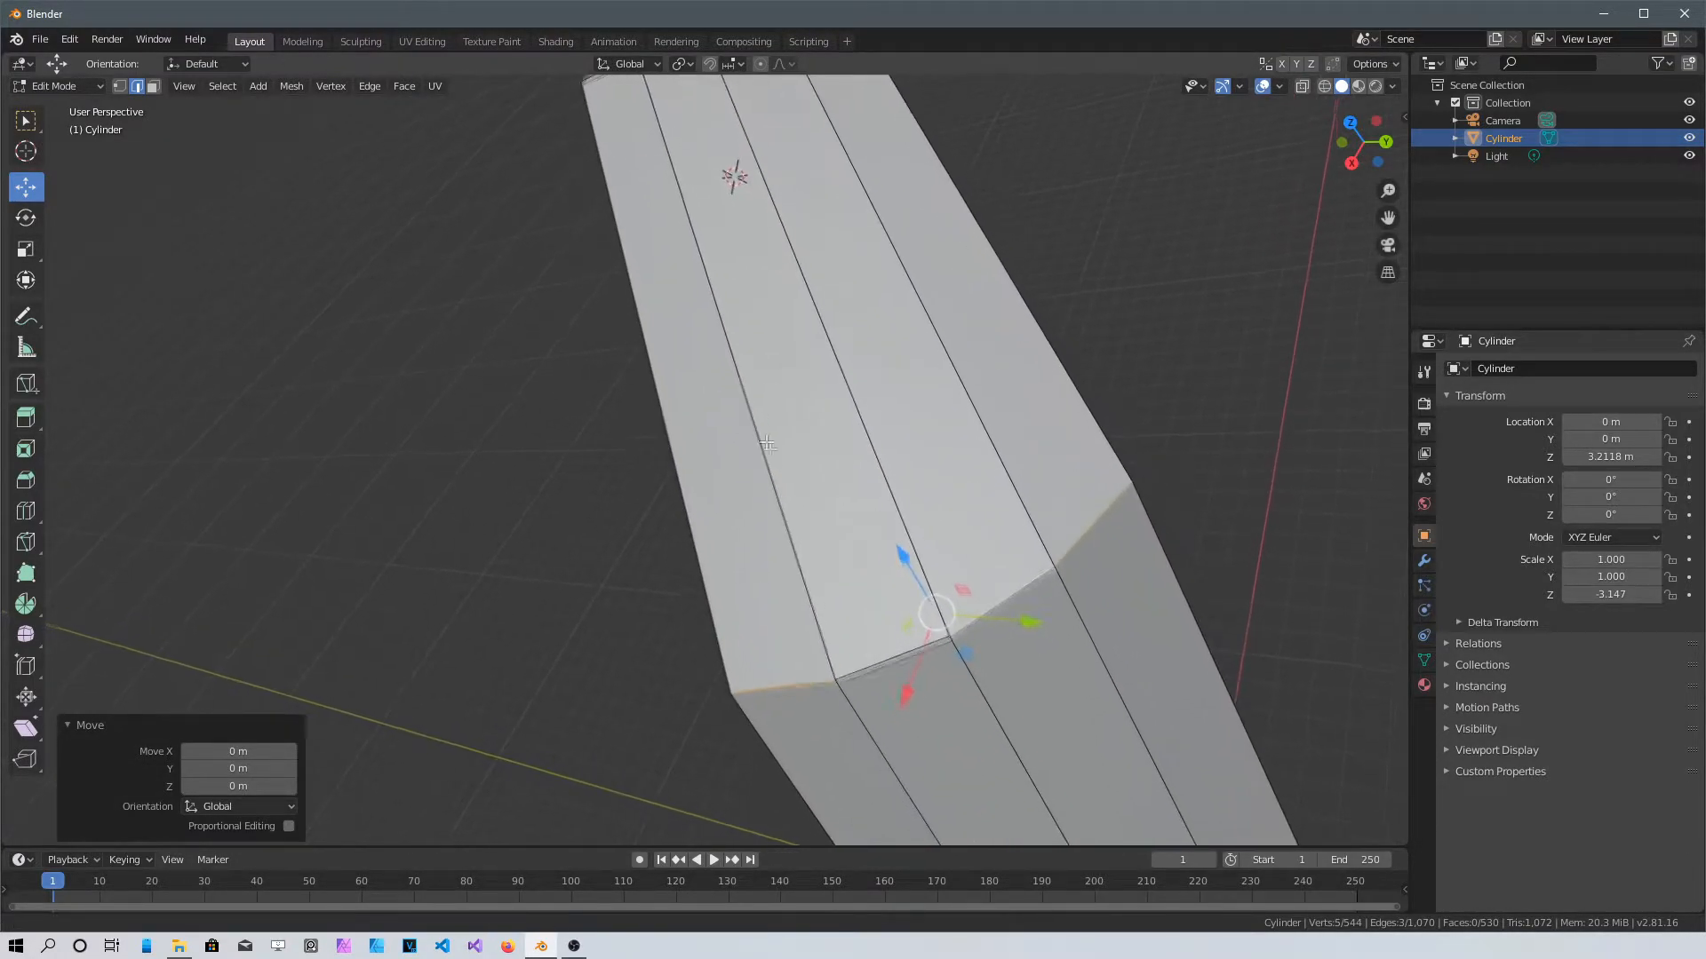
scroll(771, 452, down, 1)
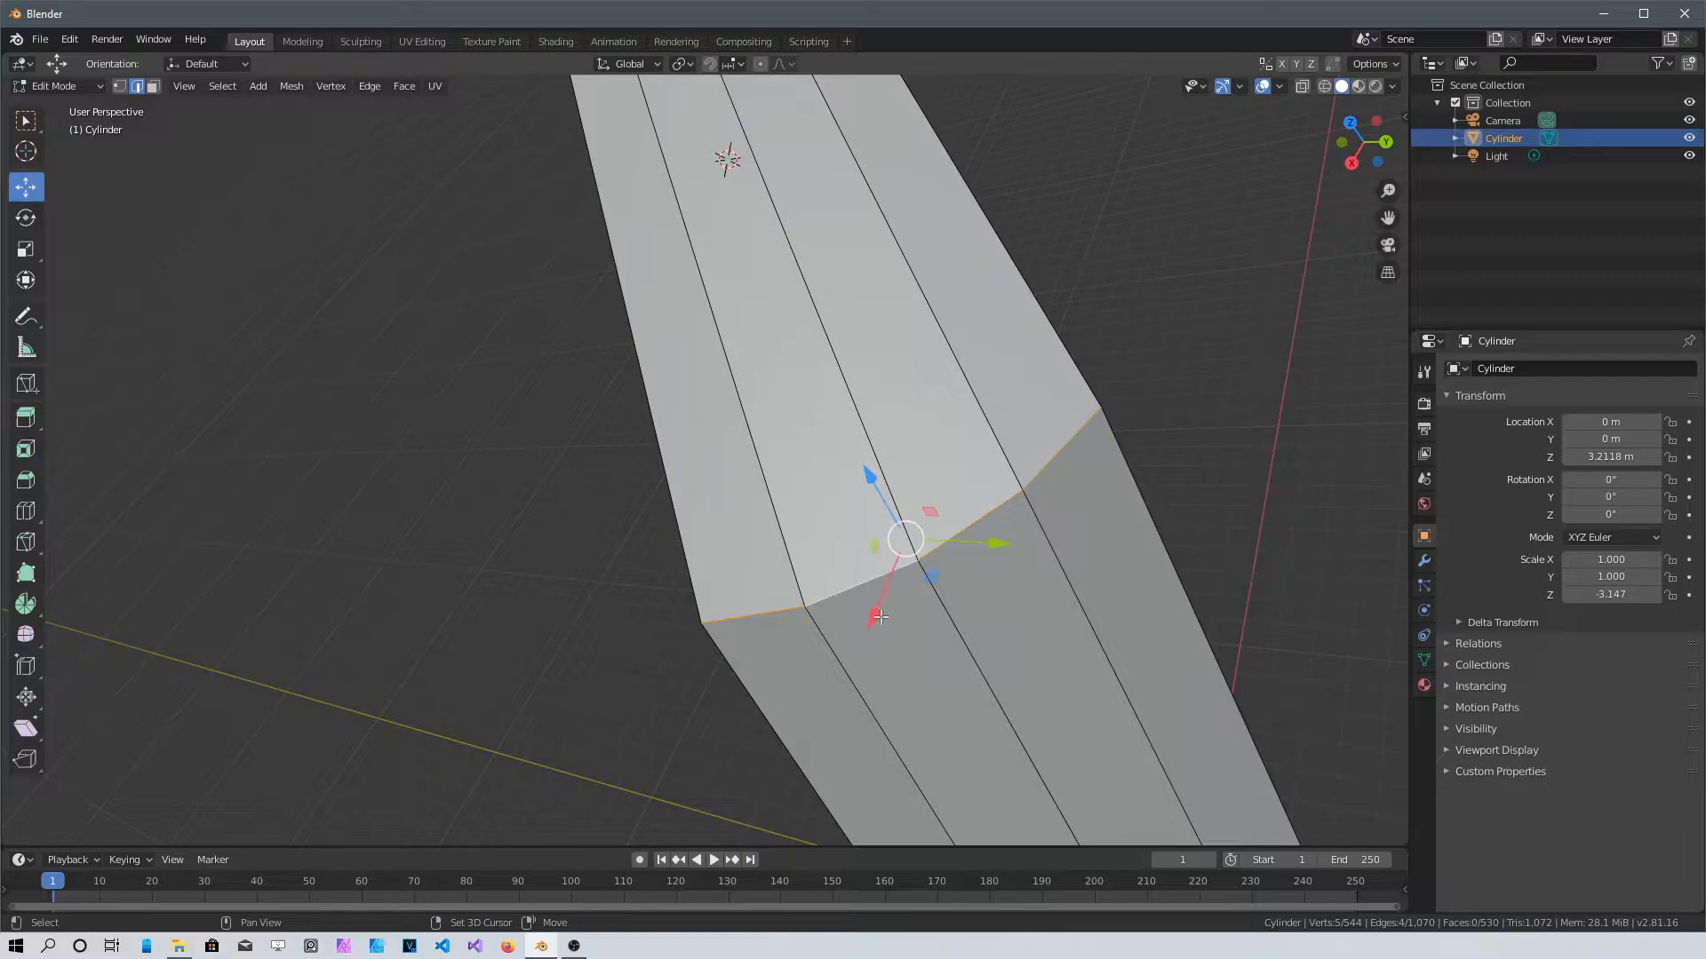
scroll(867, 617, down, 4)
key(s)
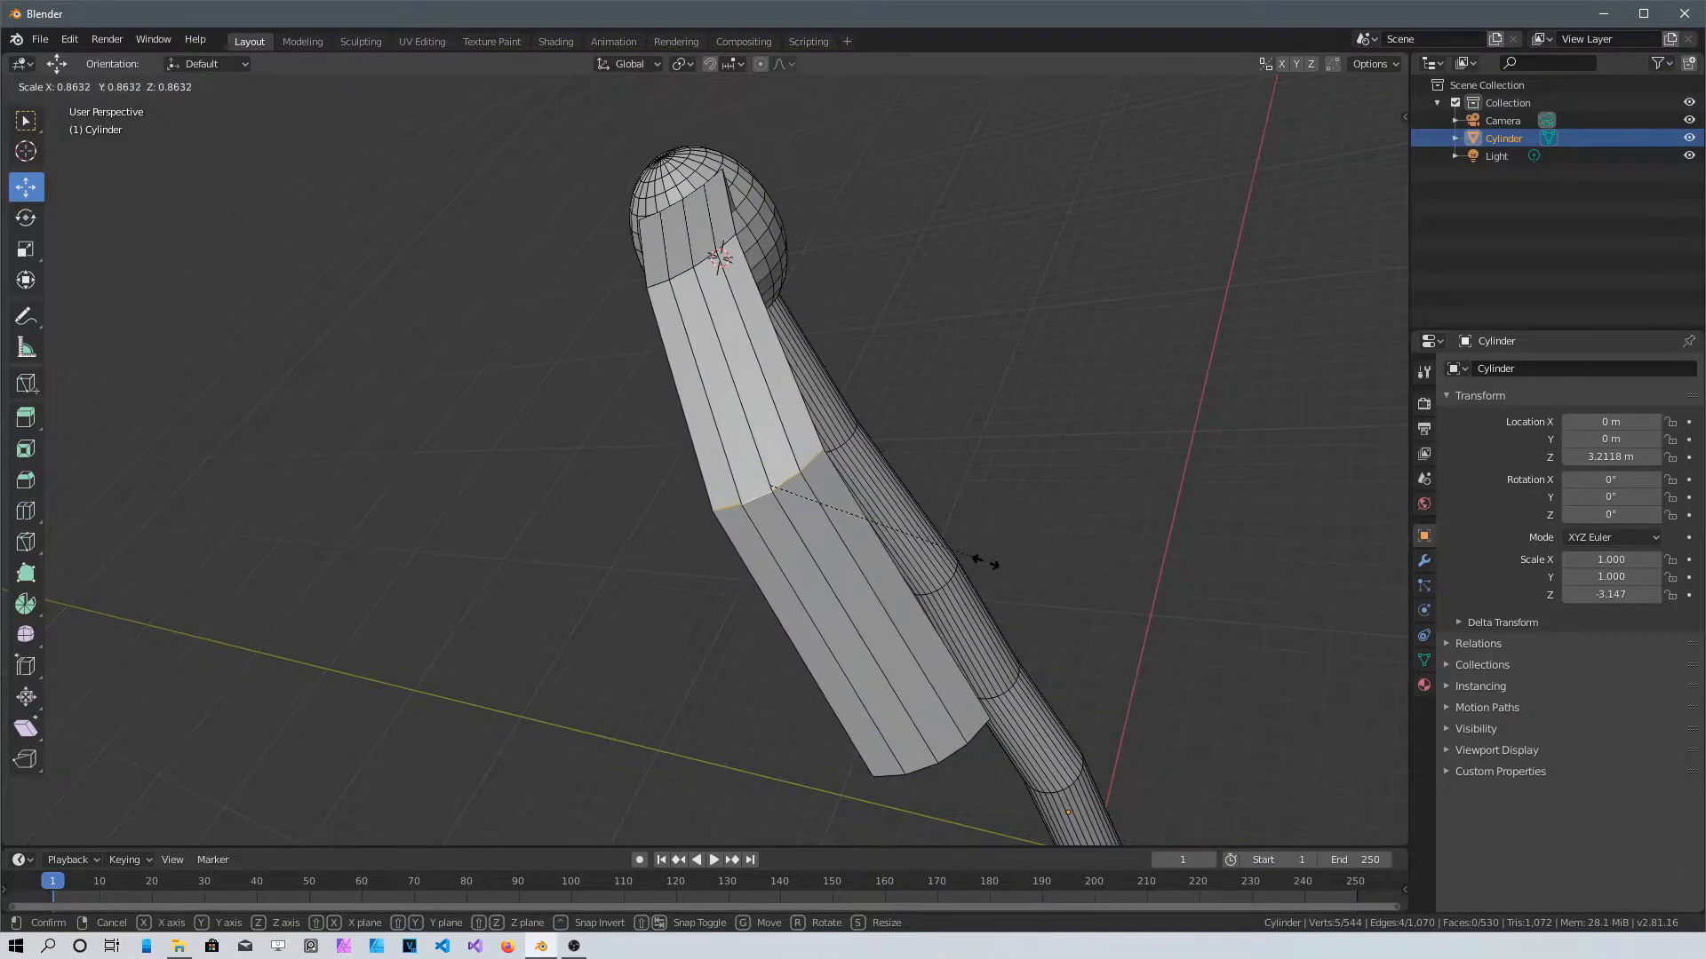
click(949, 548)
Select the four edges at the leaf's free end and scale them to 0 to form a pointed tip
middle_drag(988, 737, 782, 675)
click(976, 752)
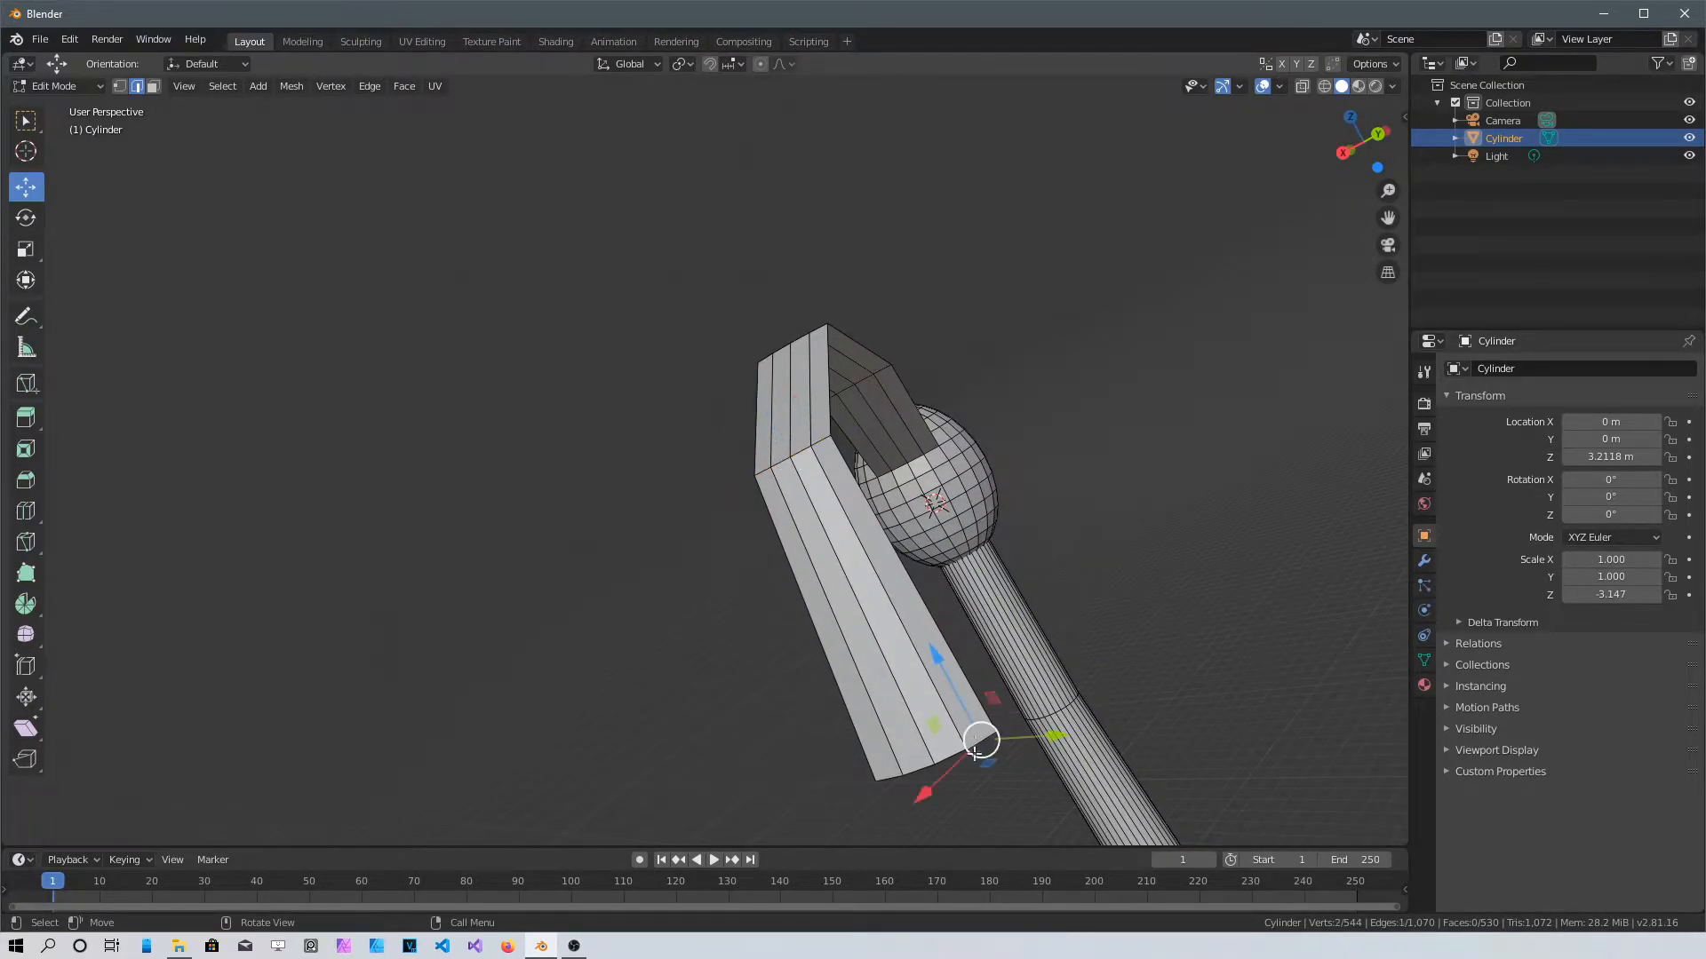
shift+click(888, 774)
middle_drag(945, 763, 742, 405)
scroll(940, 721, up, 2)
middle_drag(813, 604, 763, 530)
scroll(763, 530, up, 3)
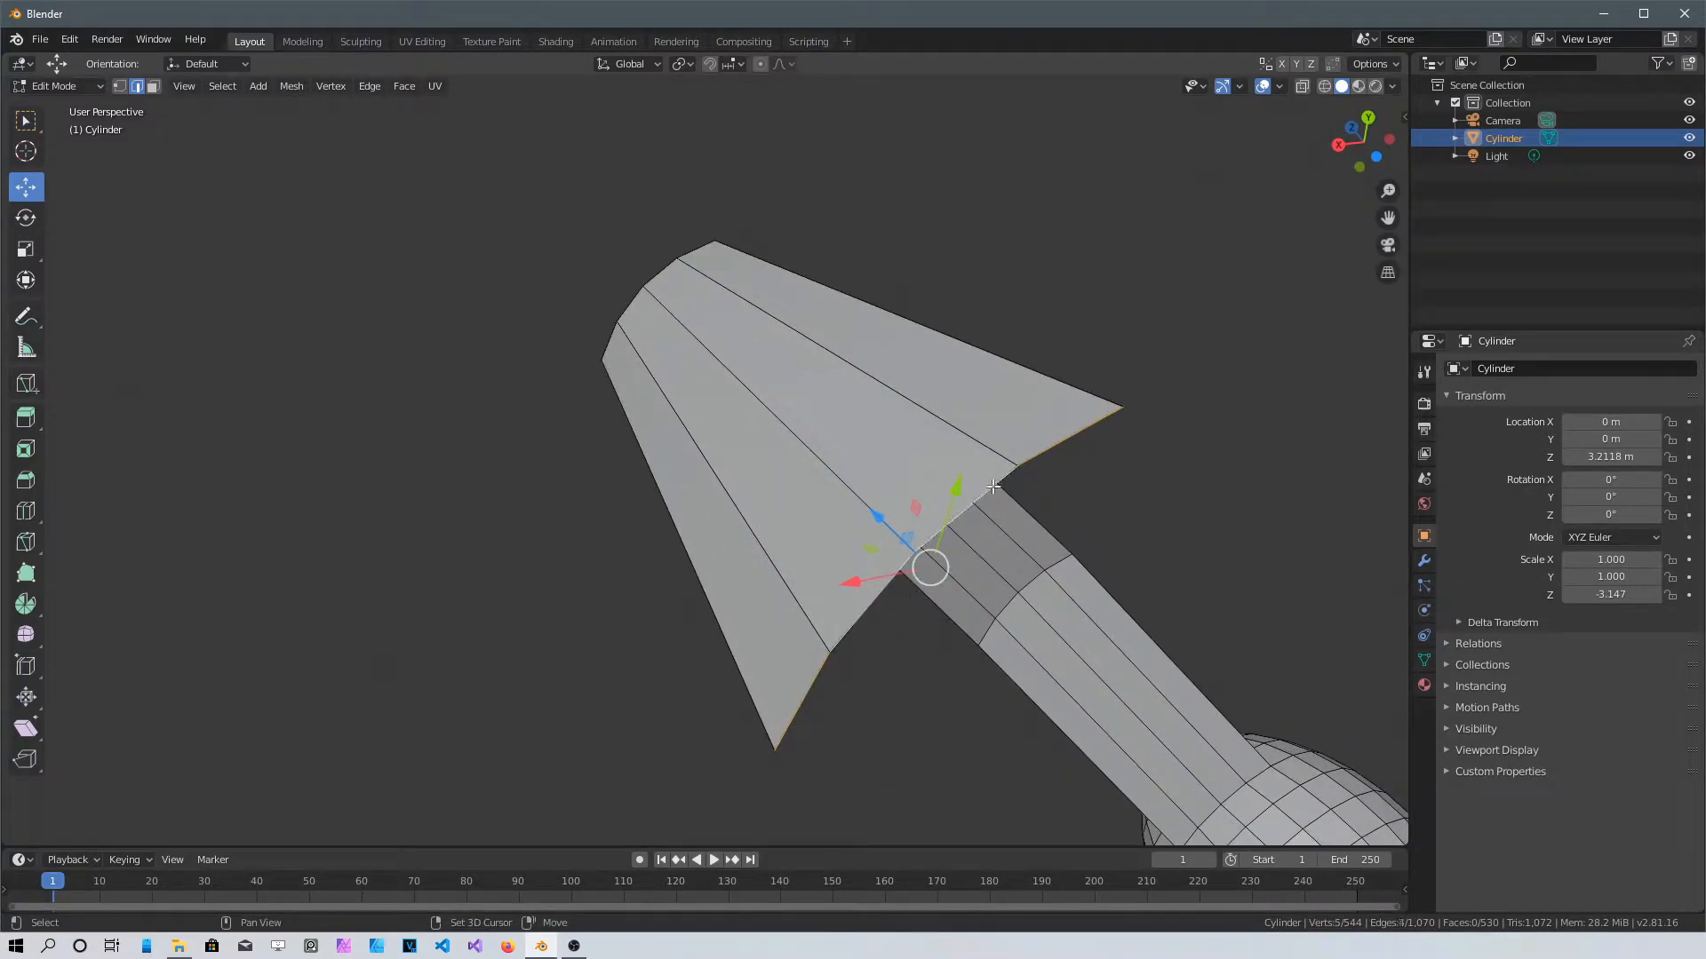
scroll(1067, 543, down, 3)
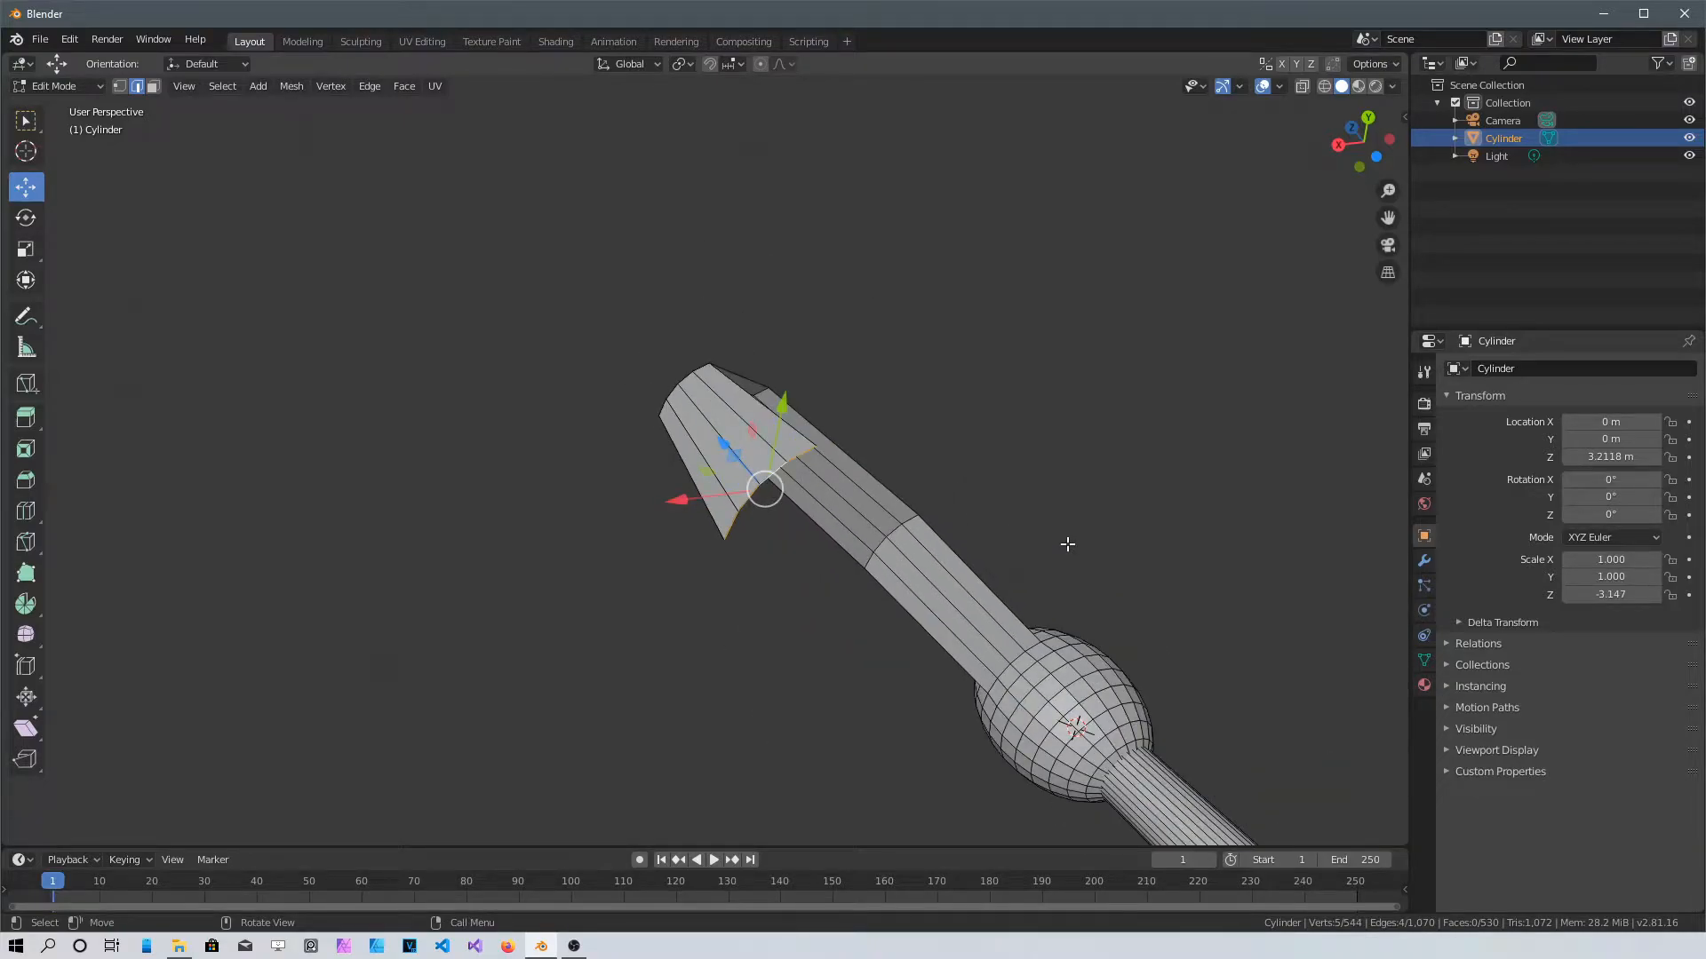
text(s0)
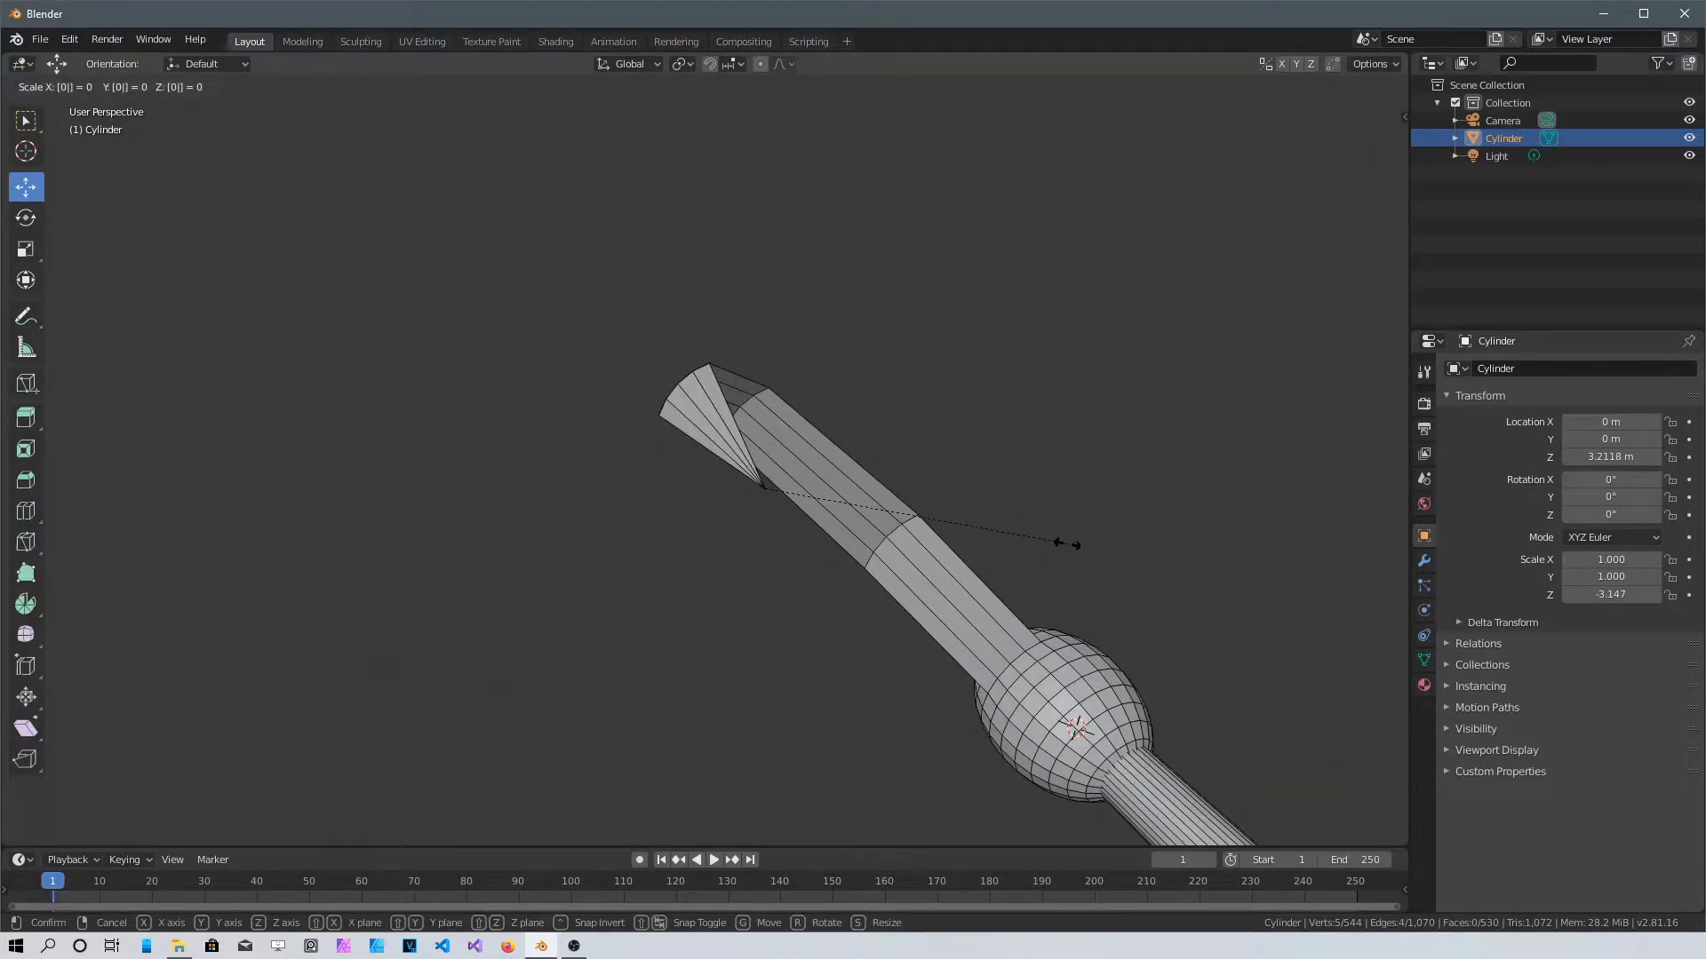
key(Return)
Extrude four adjacent horizontal edges on another side of the sphere by 2.31, -2.23, 2.79 m in X, Y, Z, then by 3.3, -4.29, -0.07 m
middle_drag(793, 529, 675, 419)
click(682, 421)
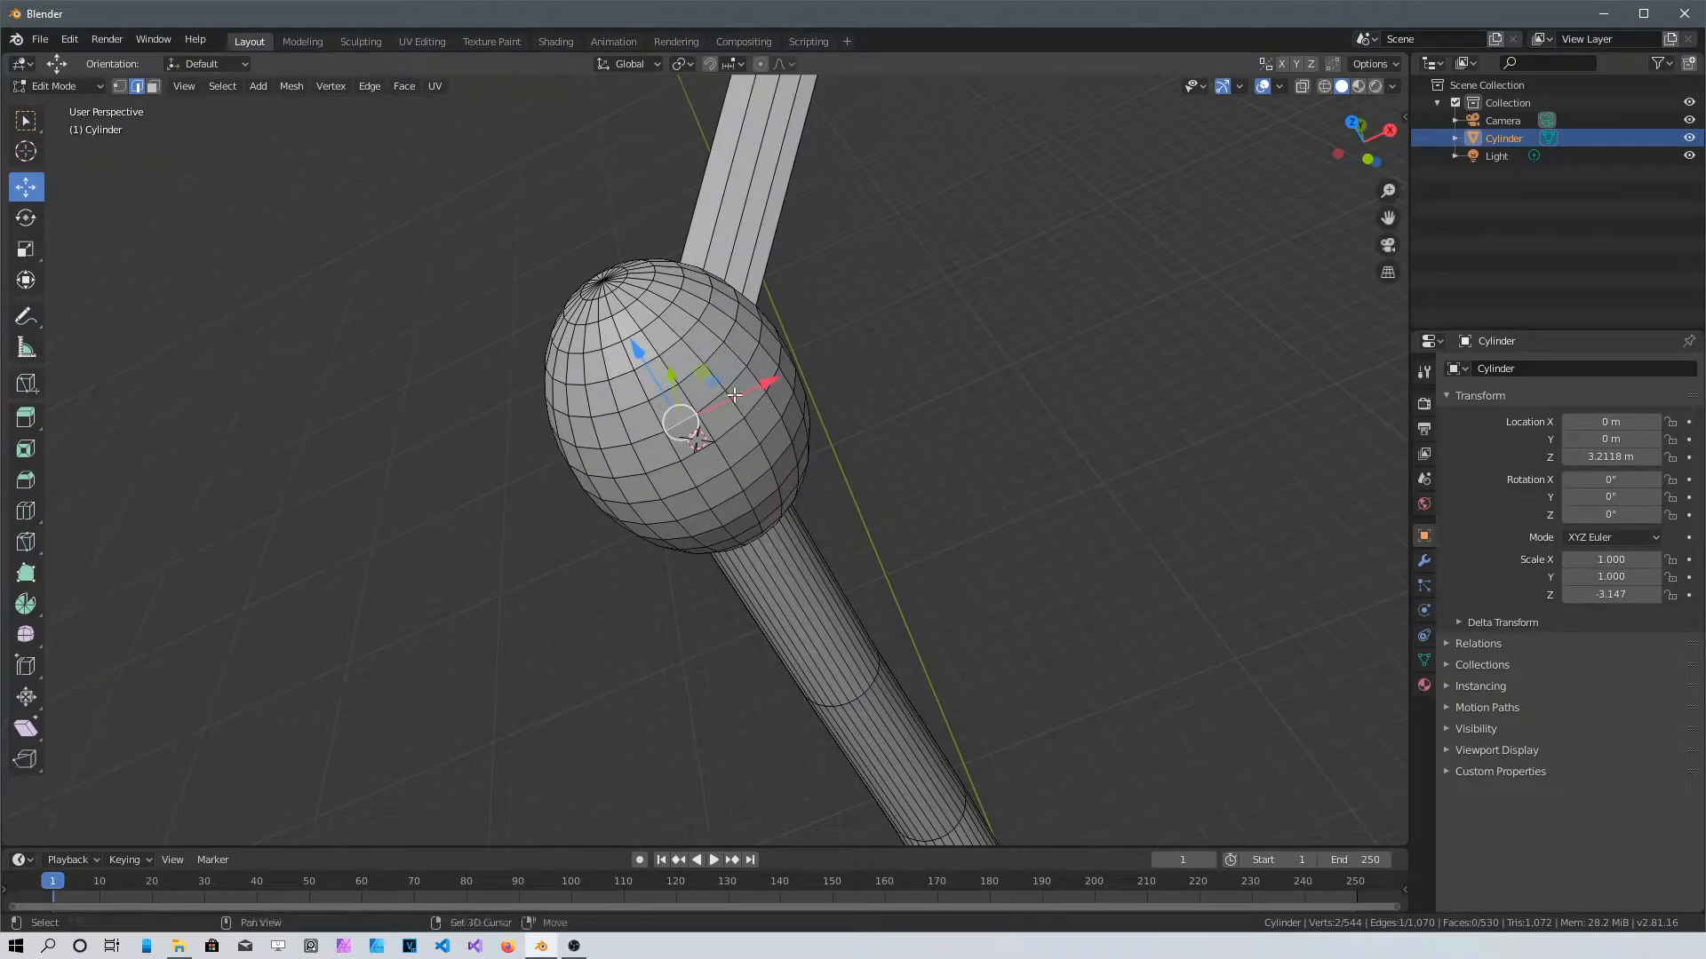
scroll(720, 420, up, 4)
shift+scroll(727, 349, up, 2)
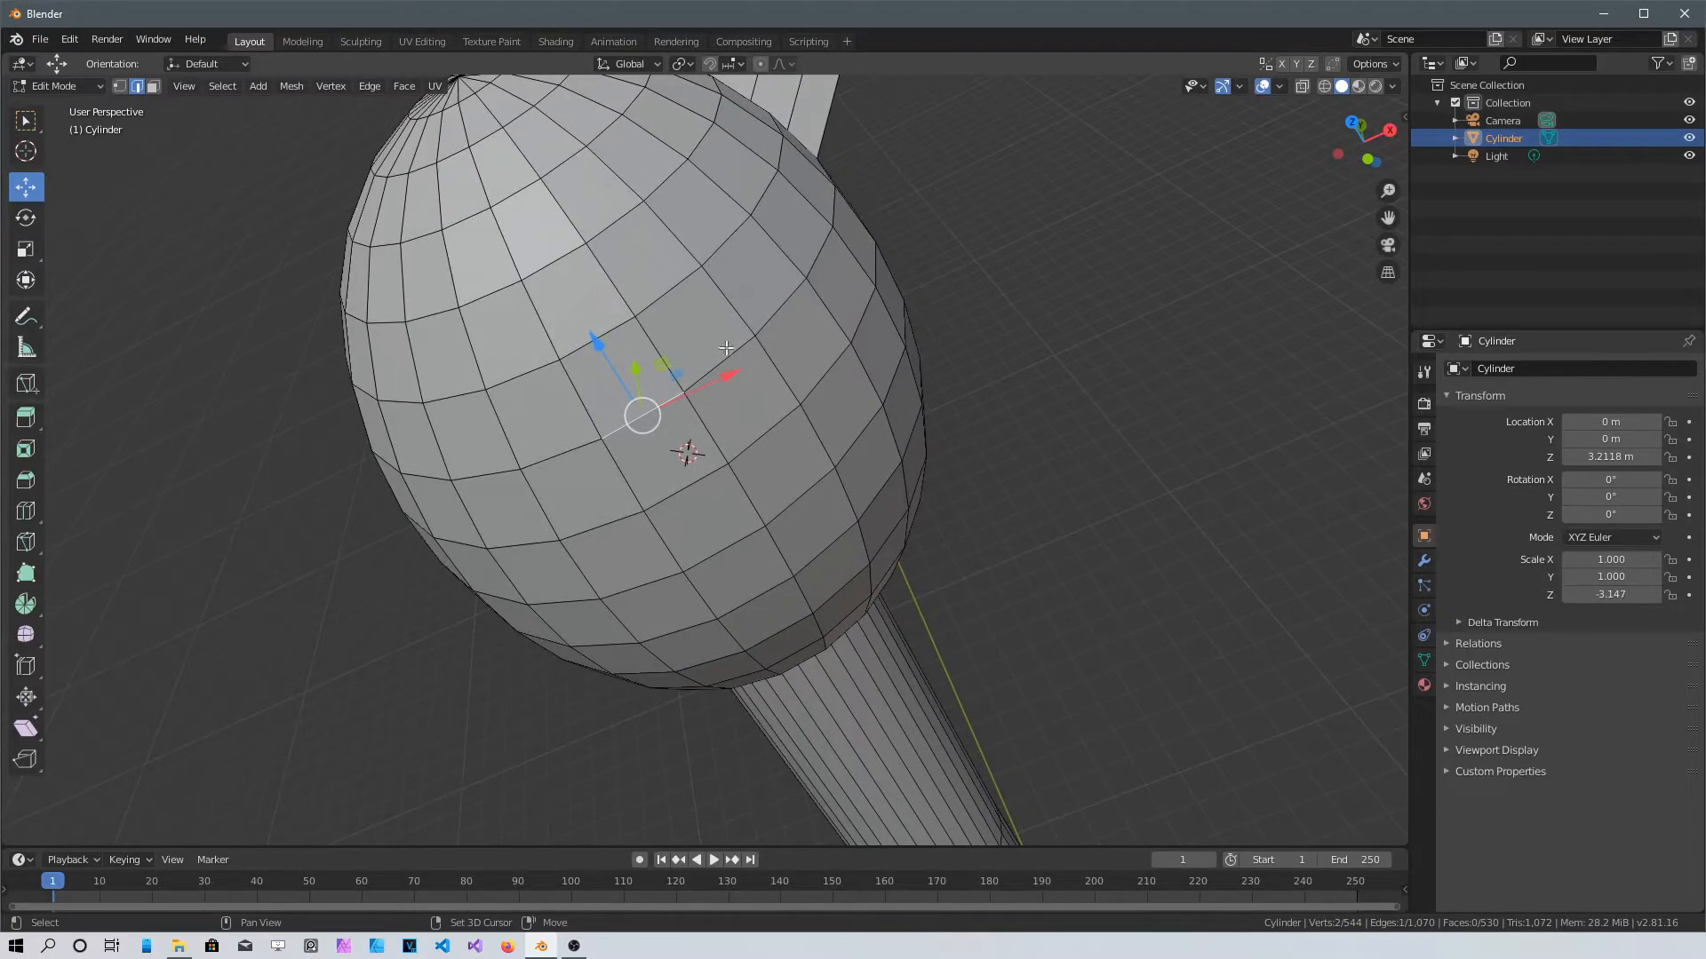
middle_drag(764, 402, 971, 243)
scroll(950, 262, down, 5)
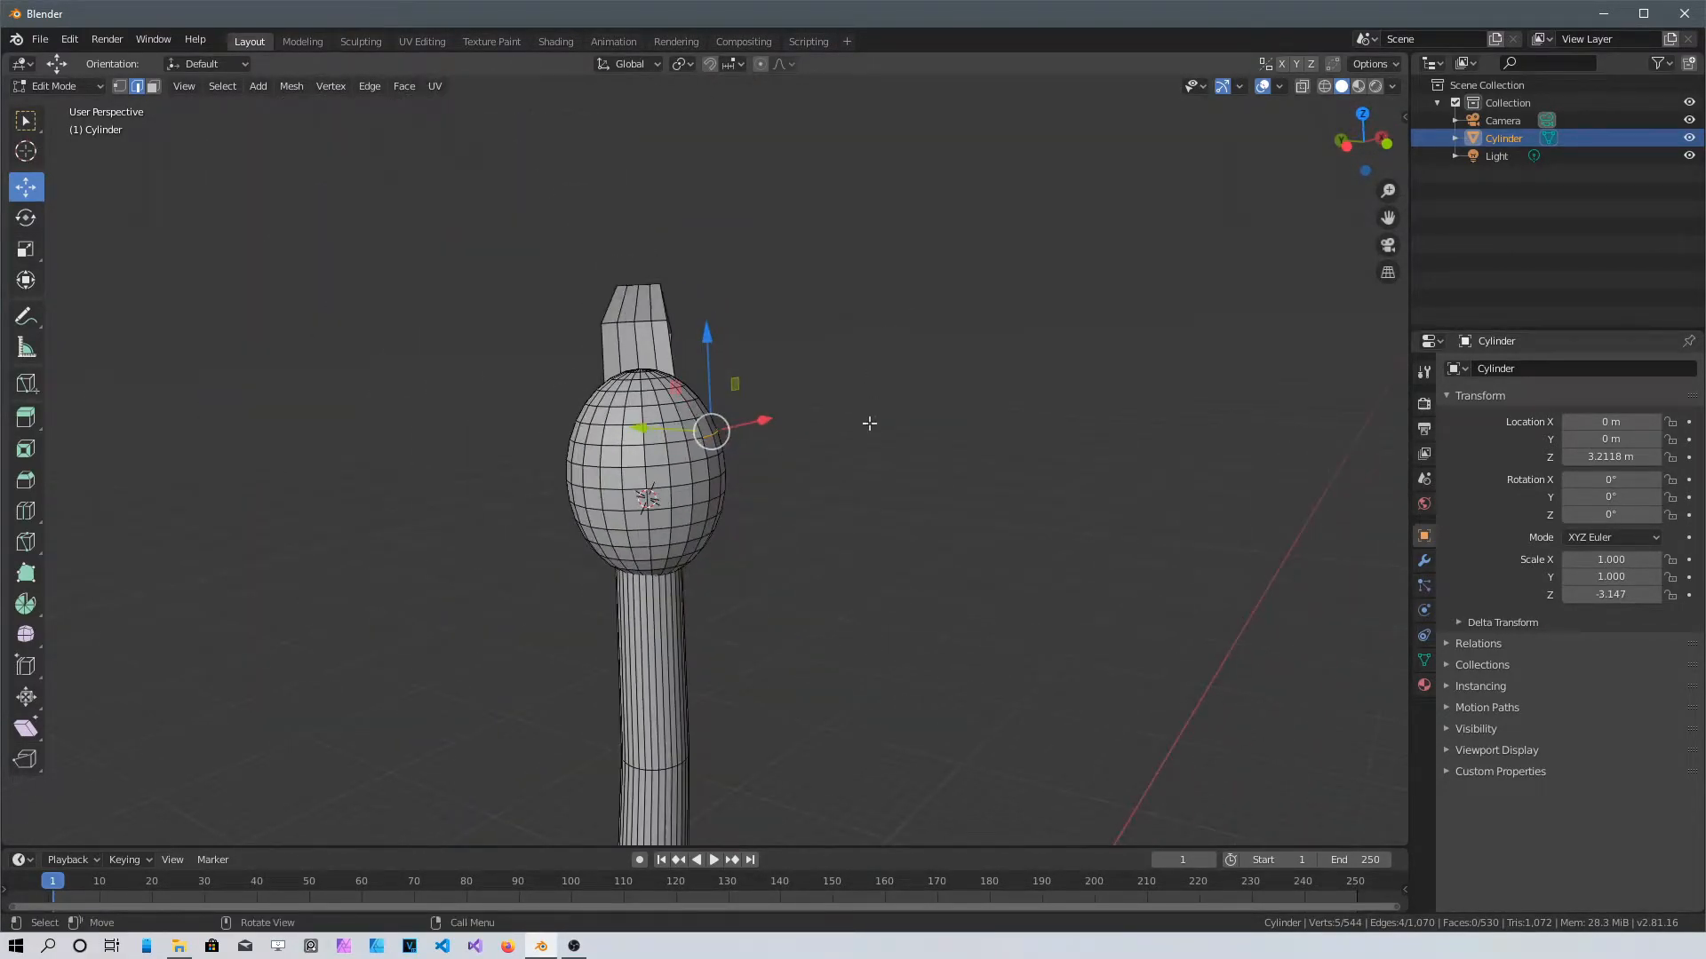
key(e)
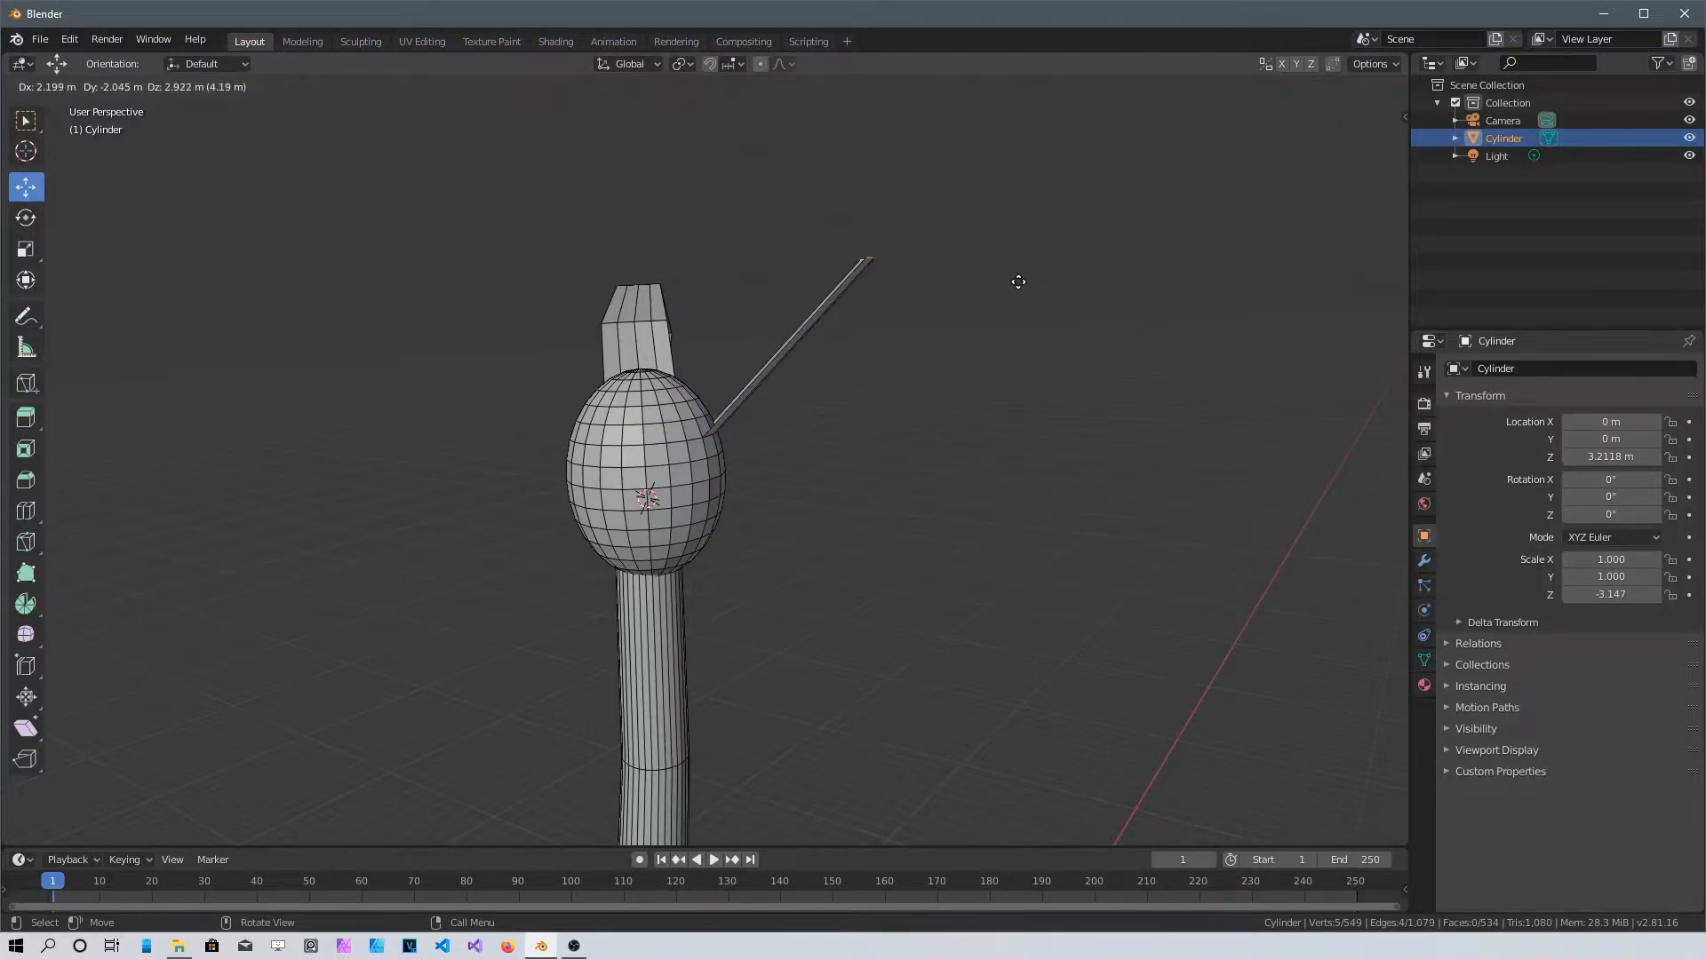
click(1031, 289)
key(e)
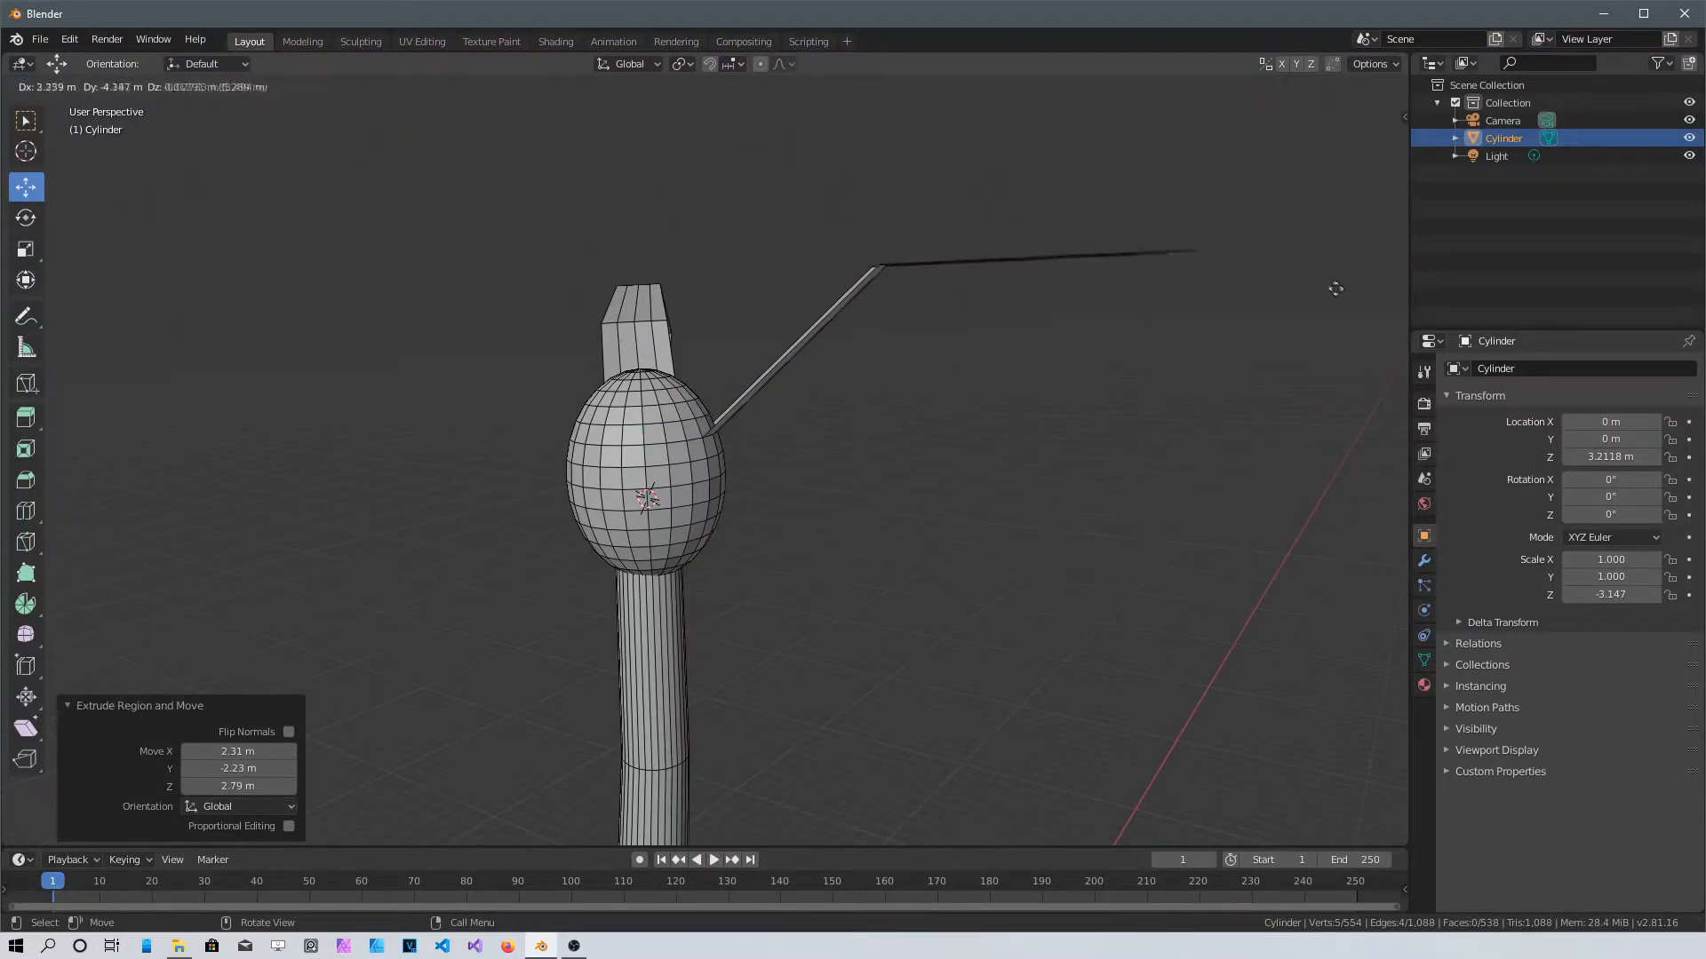
click(1325, 289)
scroll(1171, 407, down, 3)
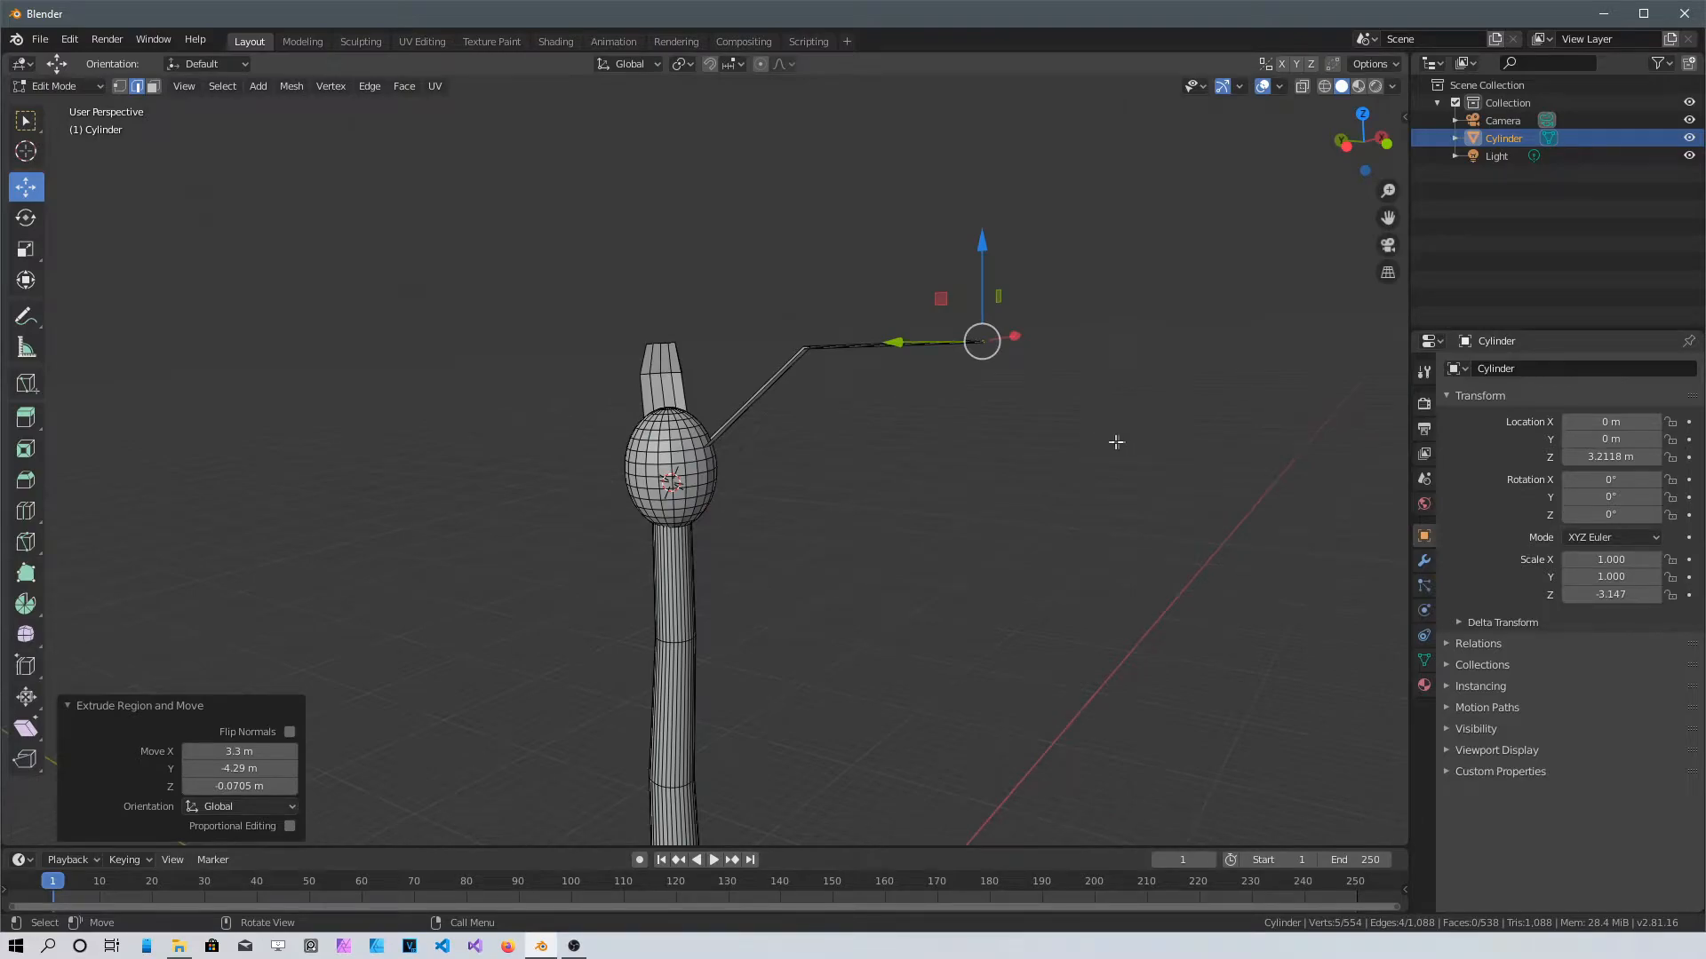
middle_drag(1119, 441, 823, 484)
key(e)
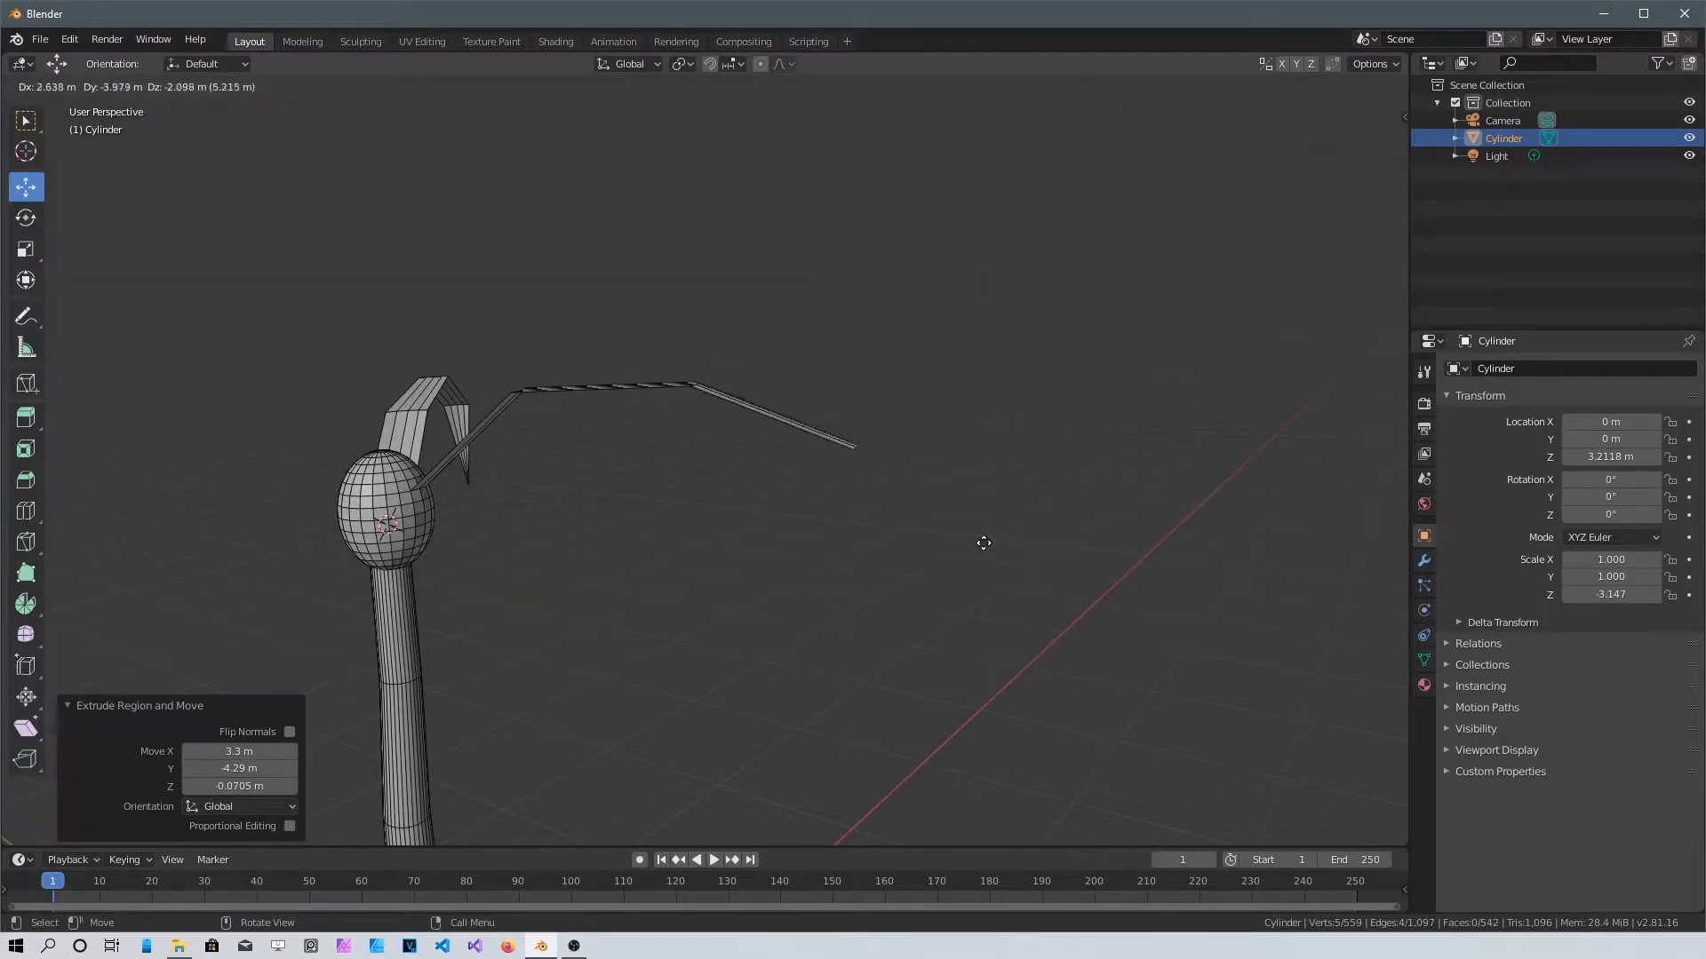
click(1048, 552)
key(e)
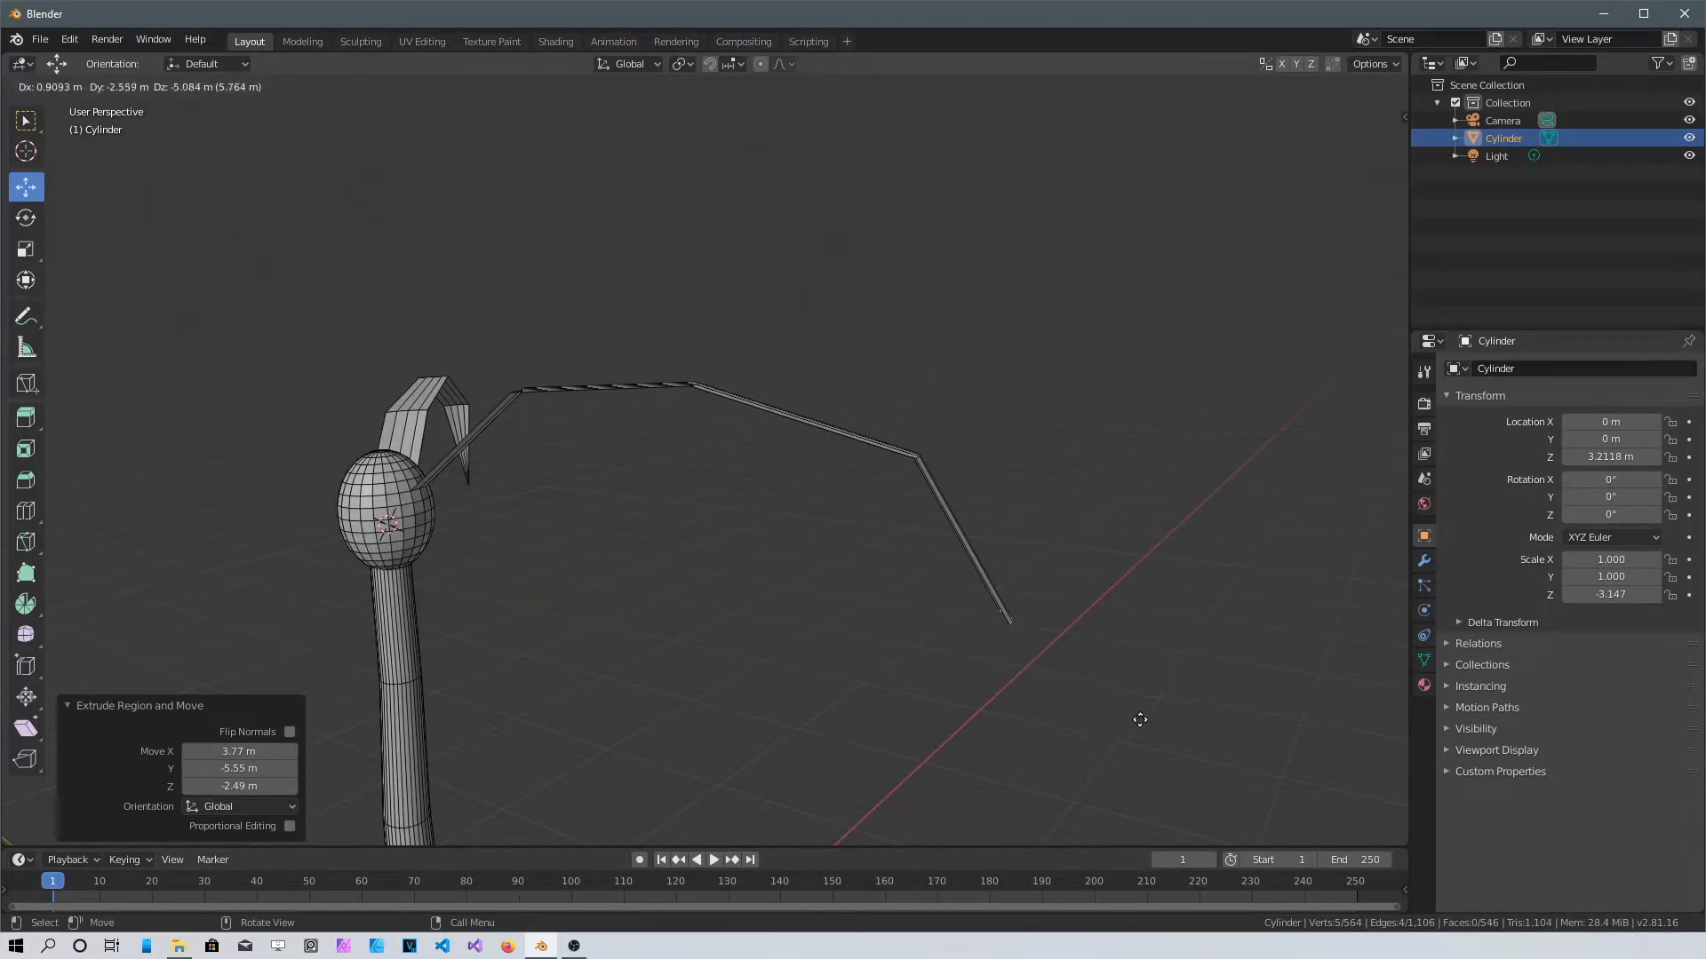
click(1127, 709)
middle_drag(1049, 622, 4, 525)
key(ctrl+z)
key(ctrl+z)
Extrude the second leaf's end edges by about 2.35, -3.48, -1.64 m in X, Y, Z, then by about 0.76, -1.77, -3.12 m
middle_drag(222, 586, 698, 505)
scroll(697, 505, up, 4)
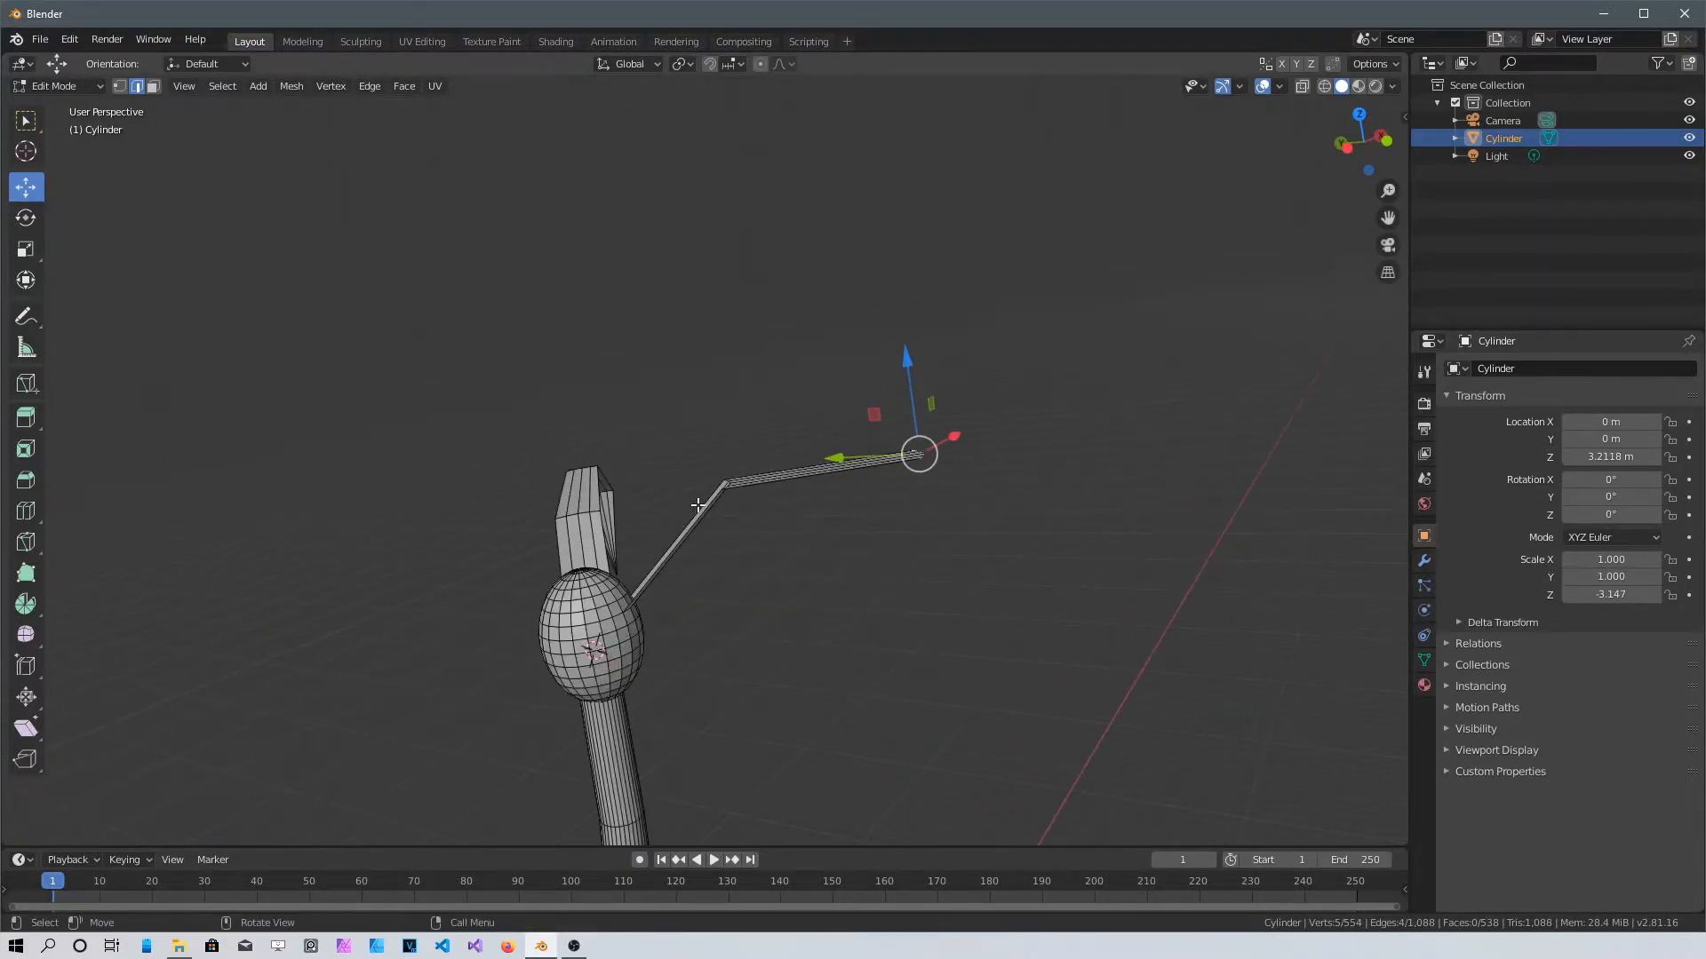
key(e)
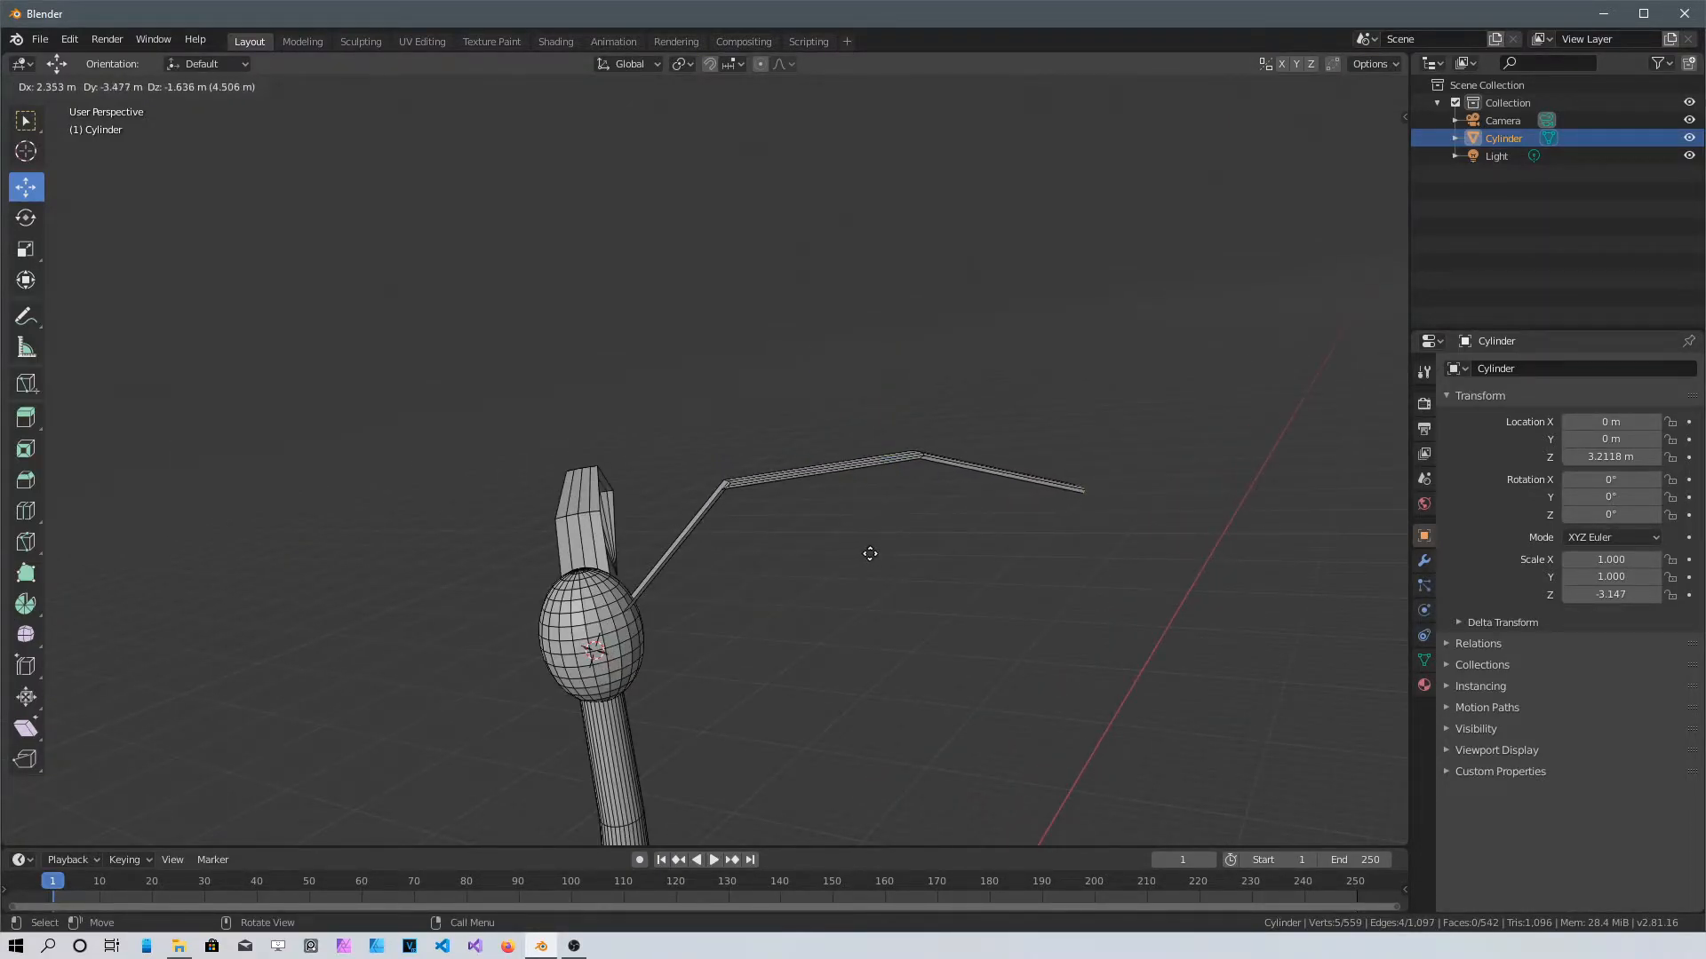
click(870, 554)
key(e)
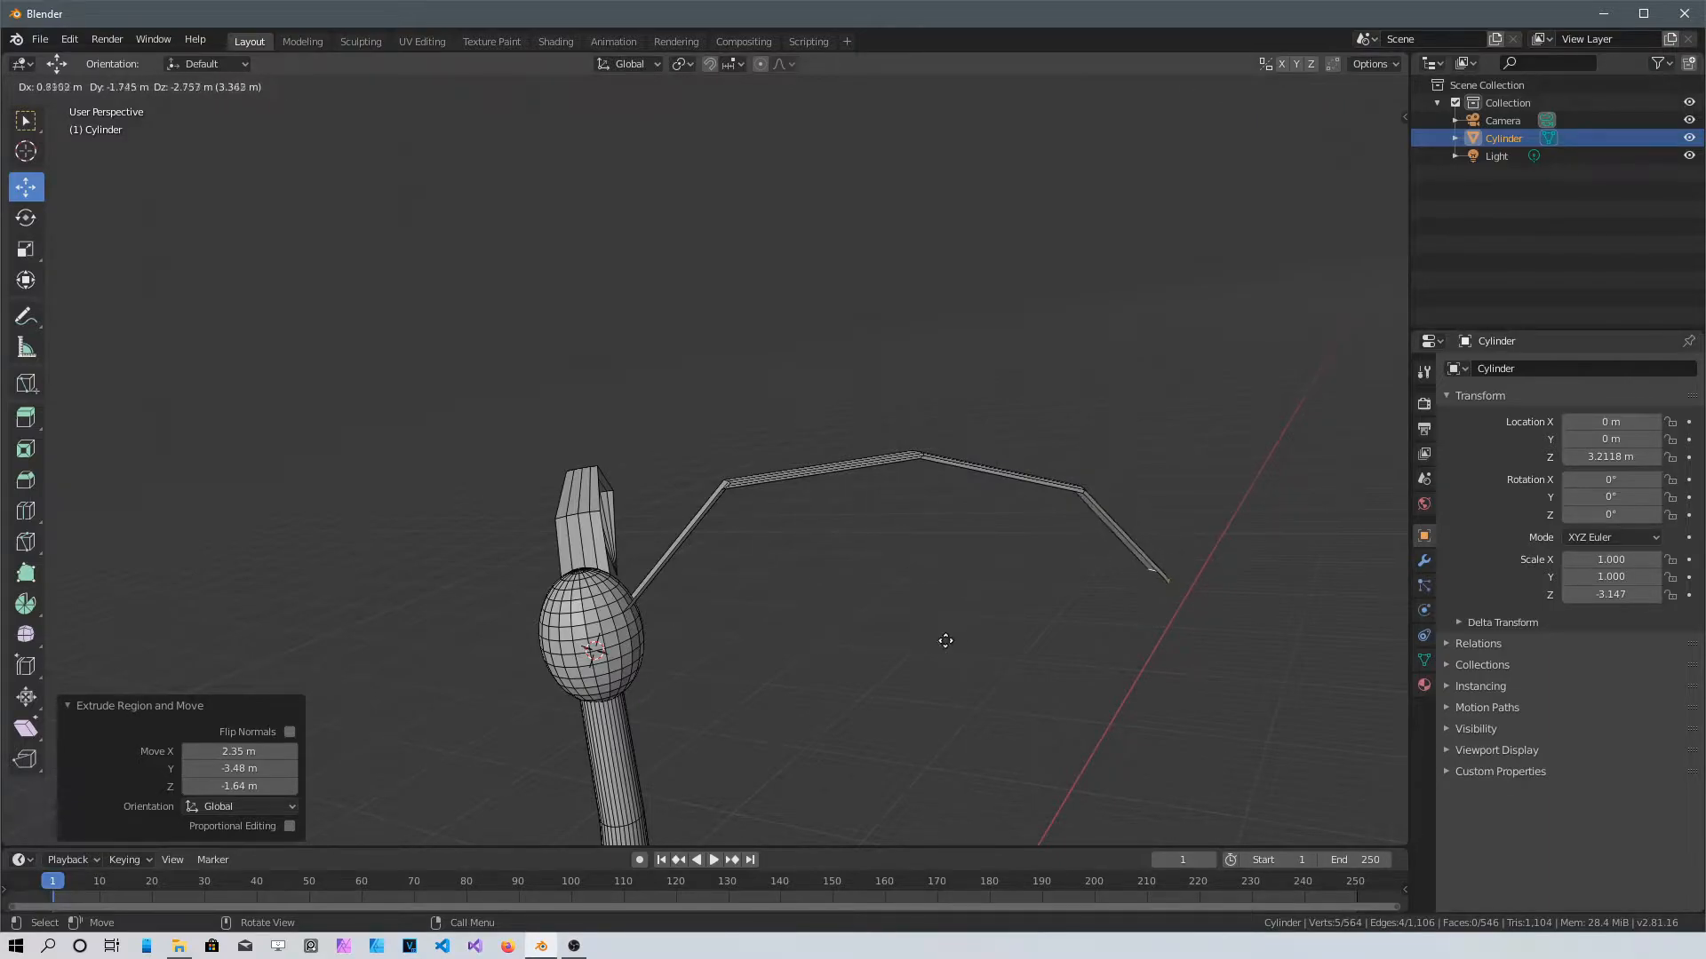
click(949, 653)
Select the four edges between the second leaf's second and third segments and scale them uniformly by about 0.86
middle_drag(994, 583, 799, 451)
scroll(885, 400, up, 3)
middle_drag(885, 400, 824, 190)
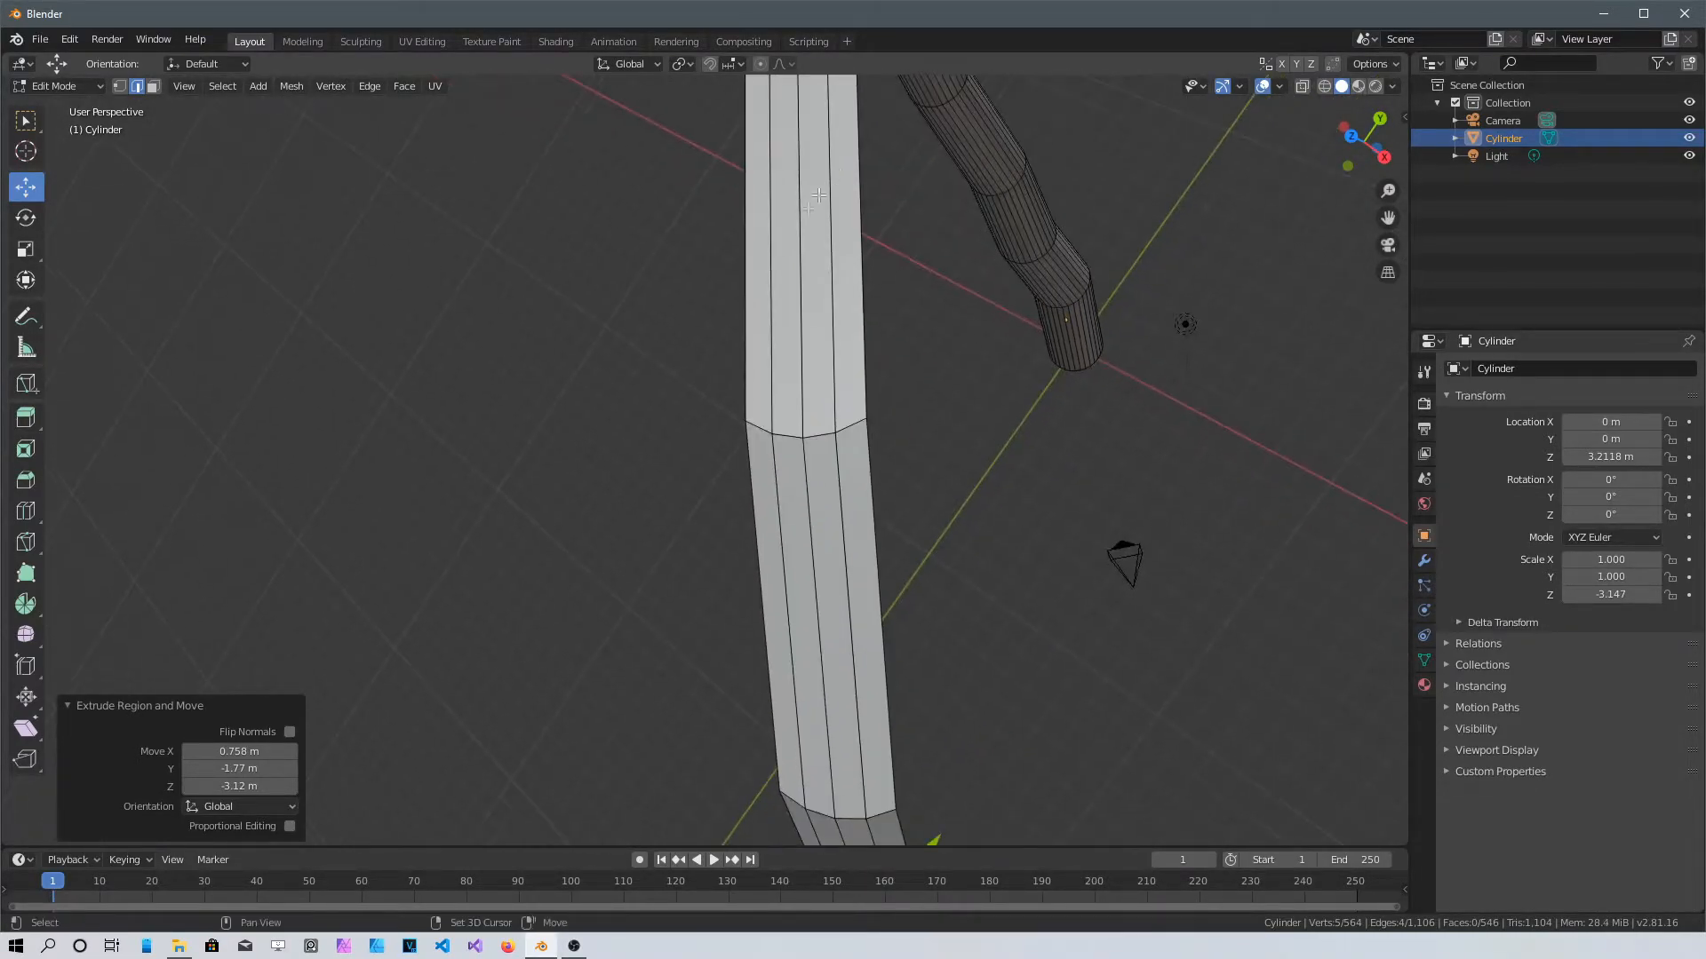
click(758, 424)
scroll(828, 433, up, 5)
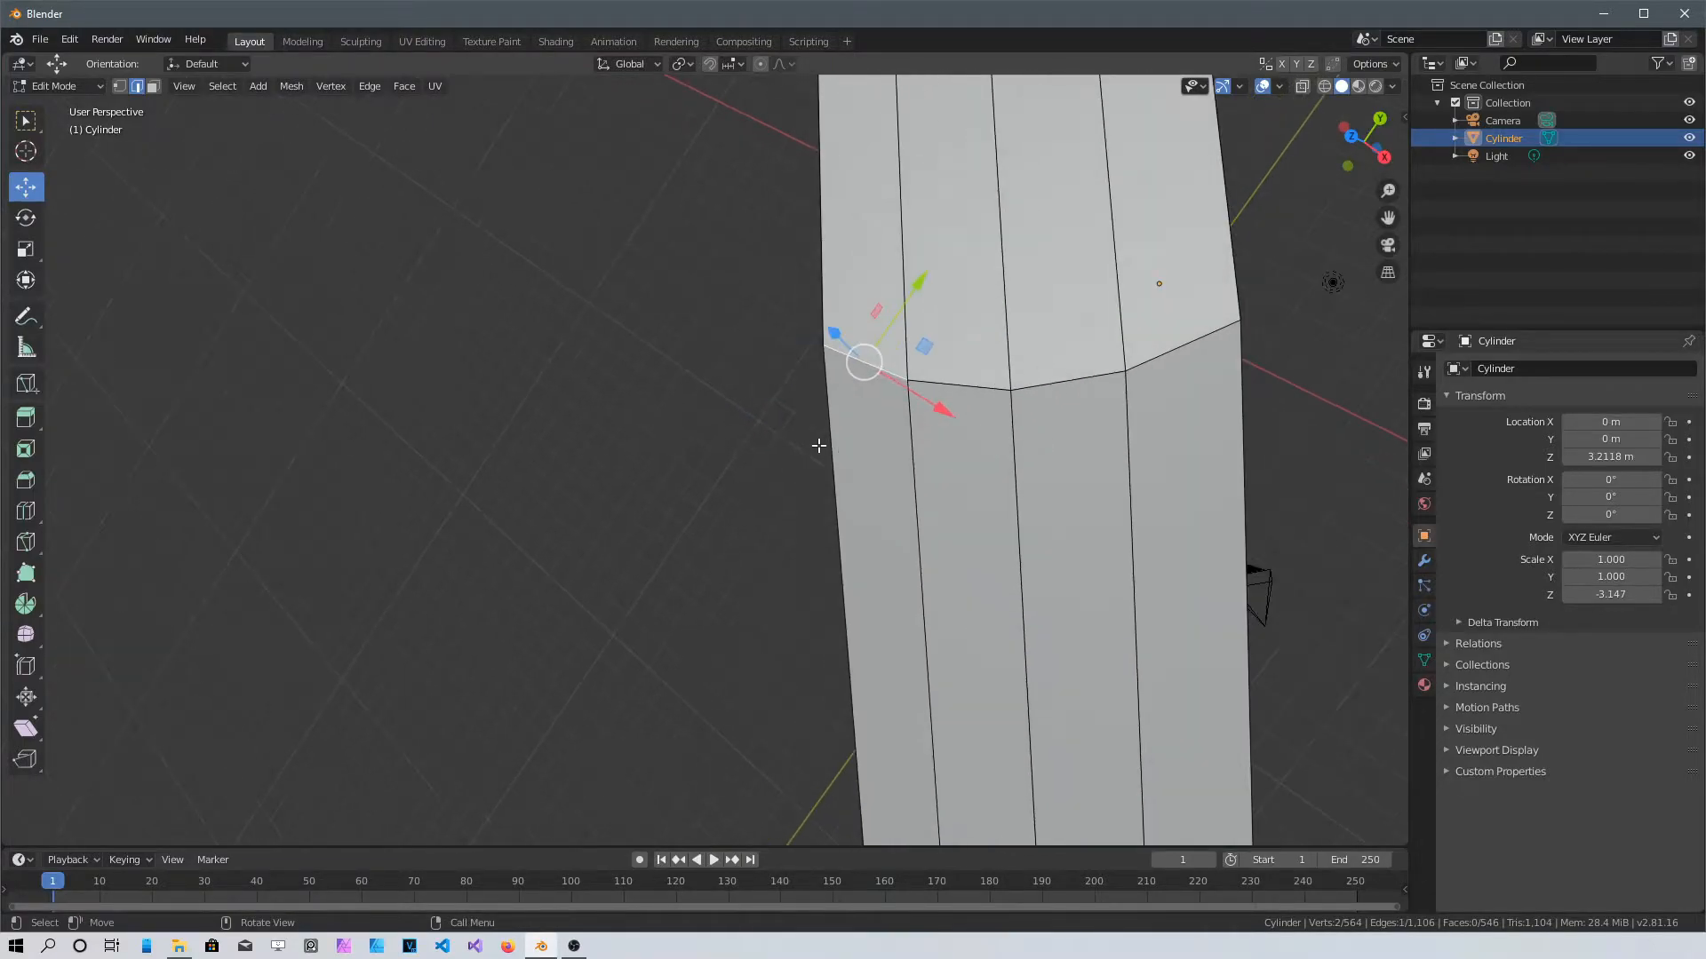
shift+click(986, 390)
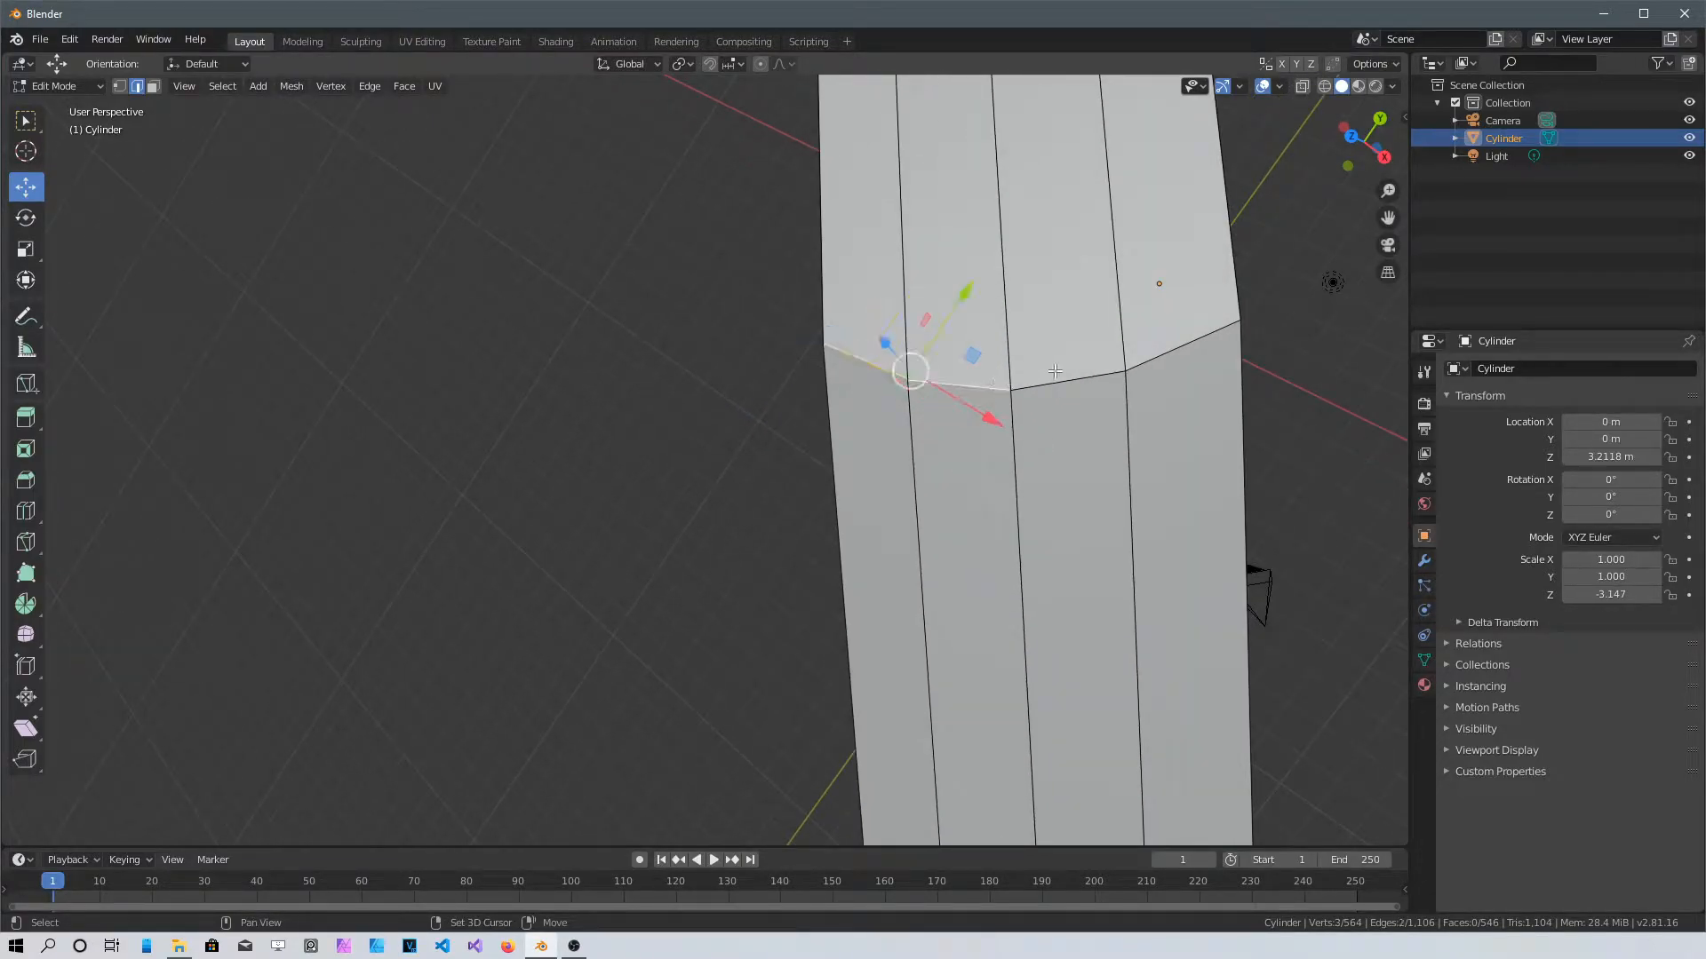
shift+click(1110, 378)
shift+click(1163, 347)
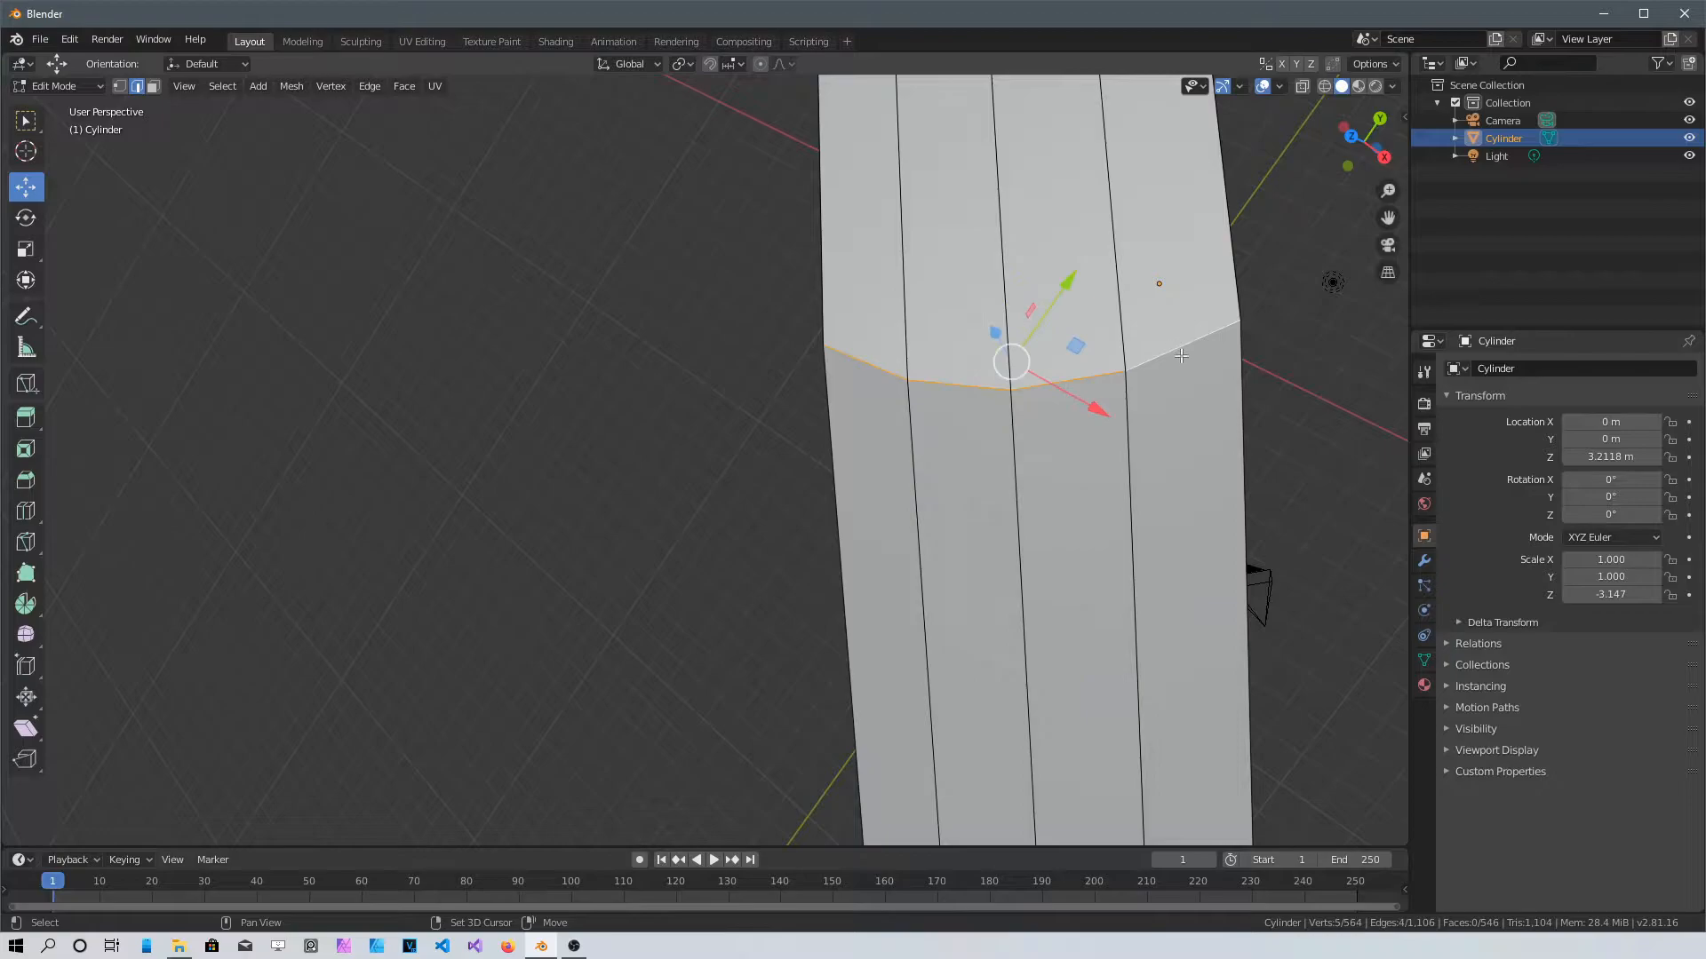
scroll(1122, 376, down, 5)
key(s)
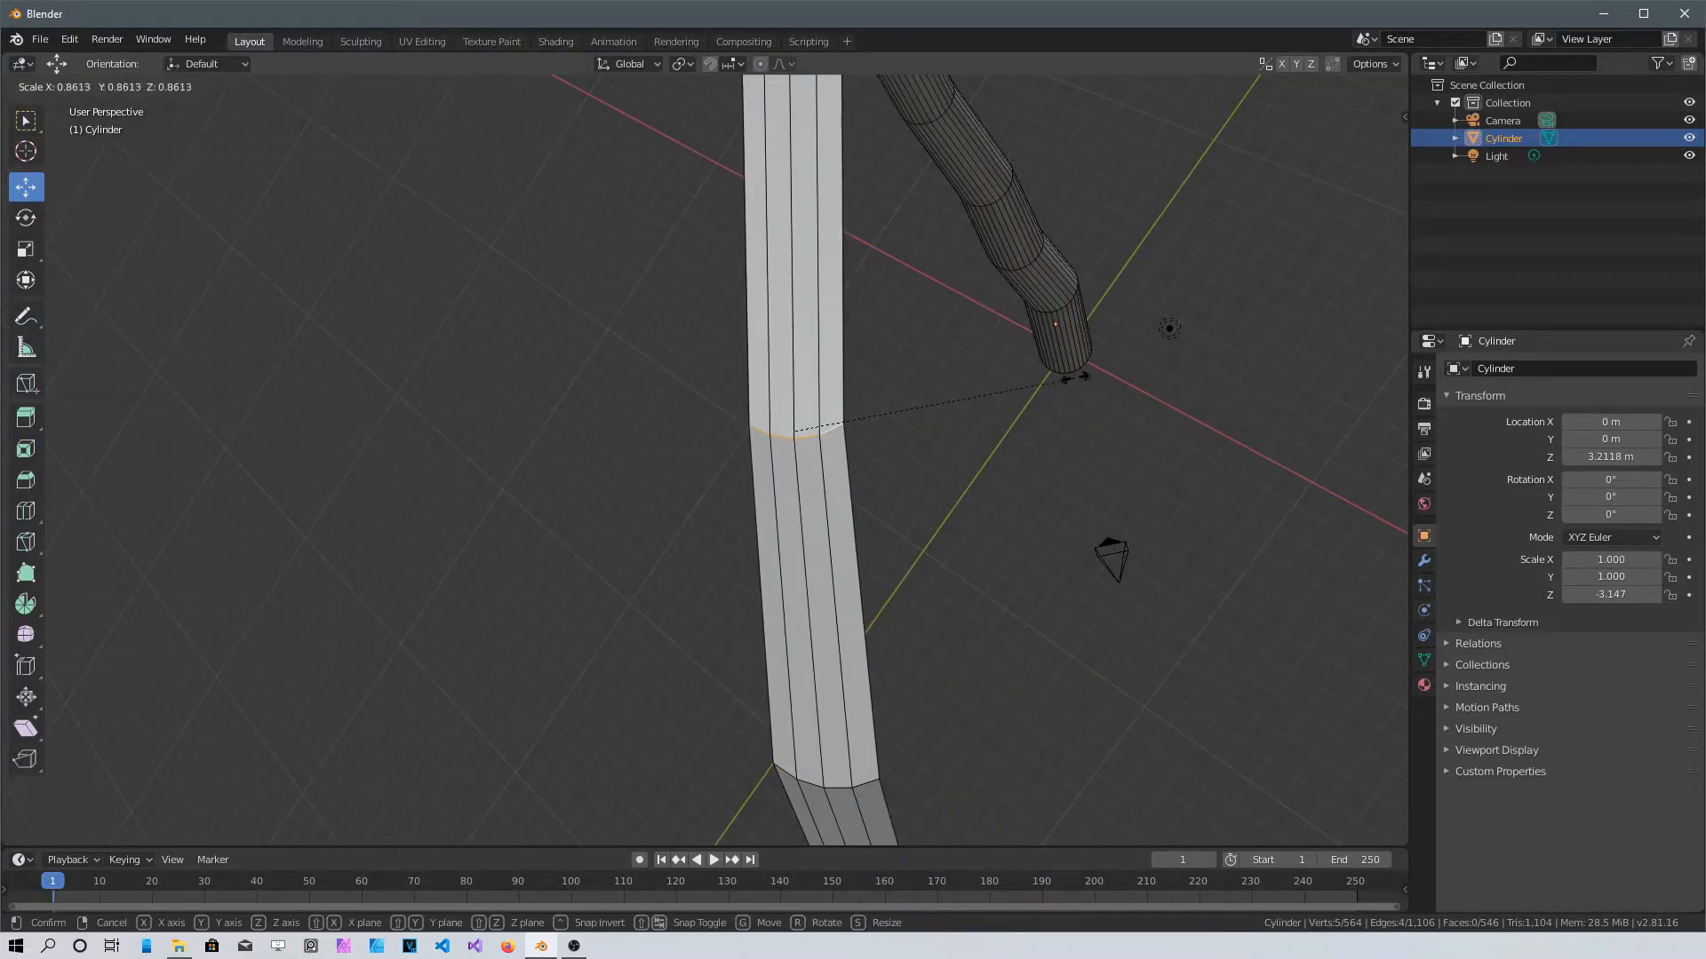
click(1080, 402)
middle_drag(1001, 469, 857, 156)
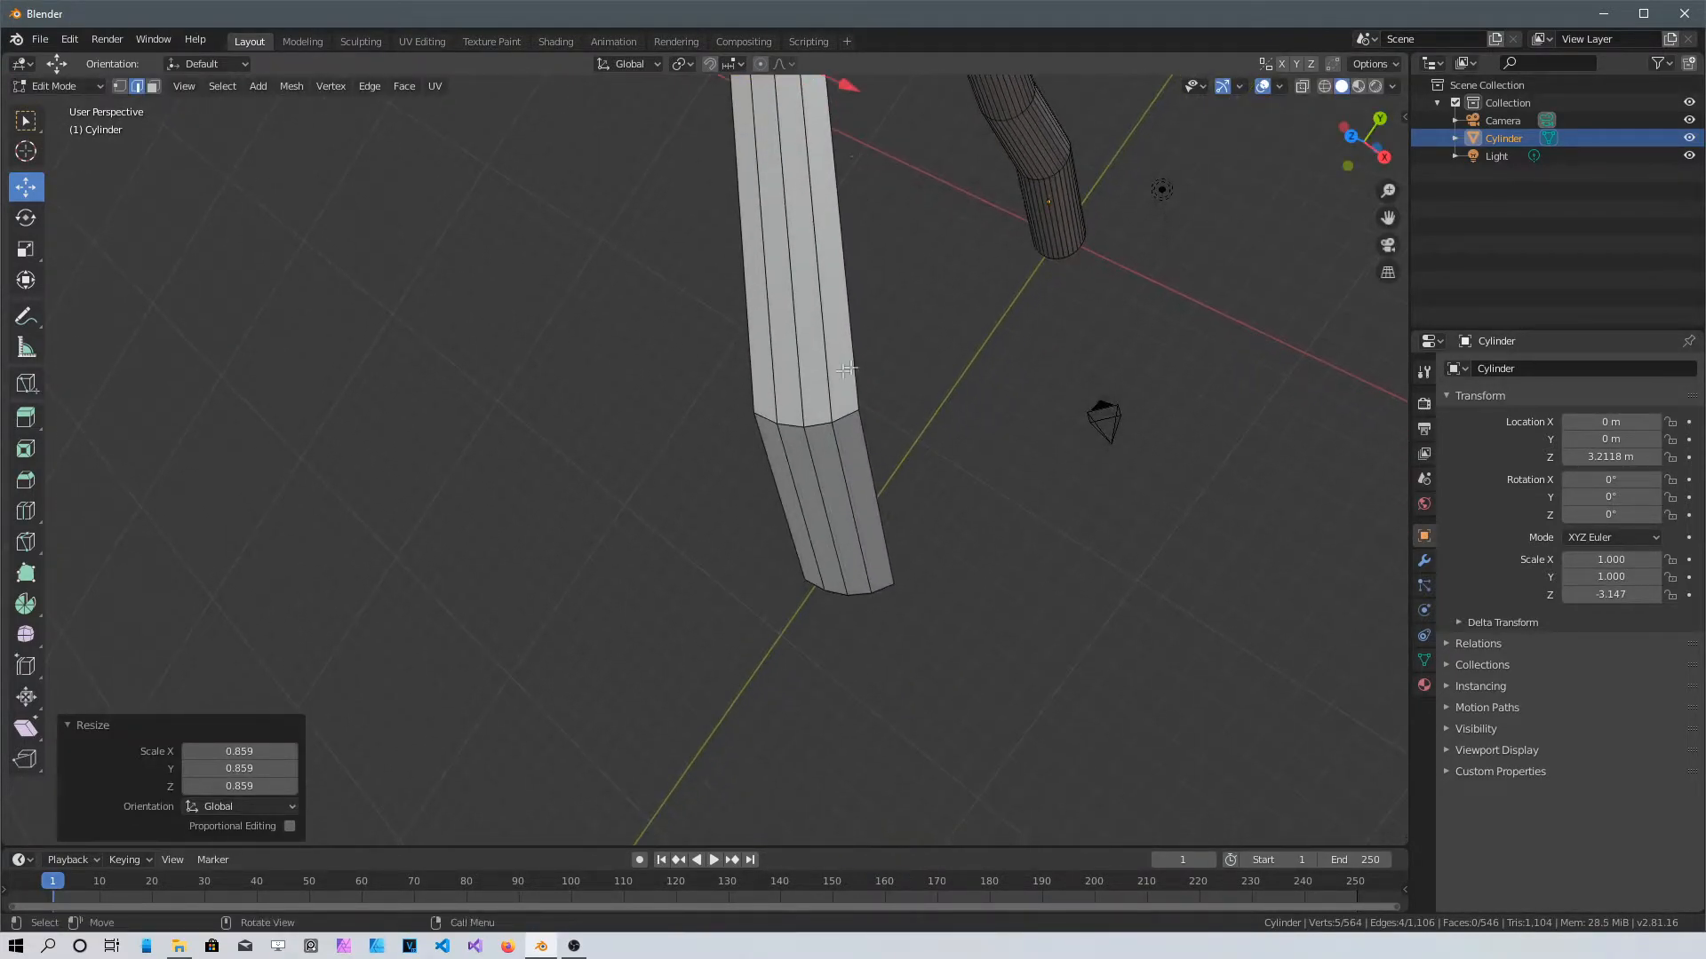
Select the four edges between the second leaf's third and fourth segments and scale them uniformly to about 0.8
click(834, 417)
shift+click(799, 431)
shift+click(771, 433)
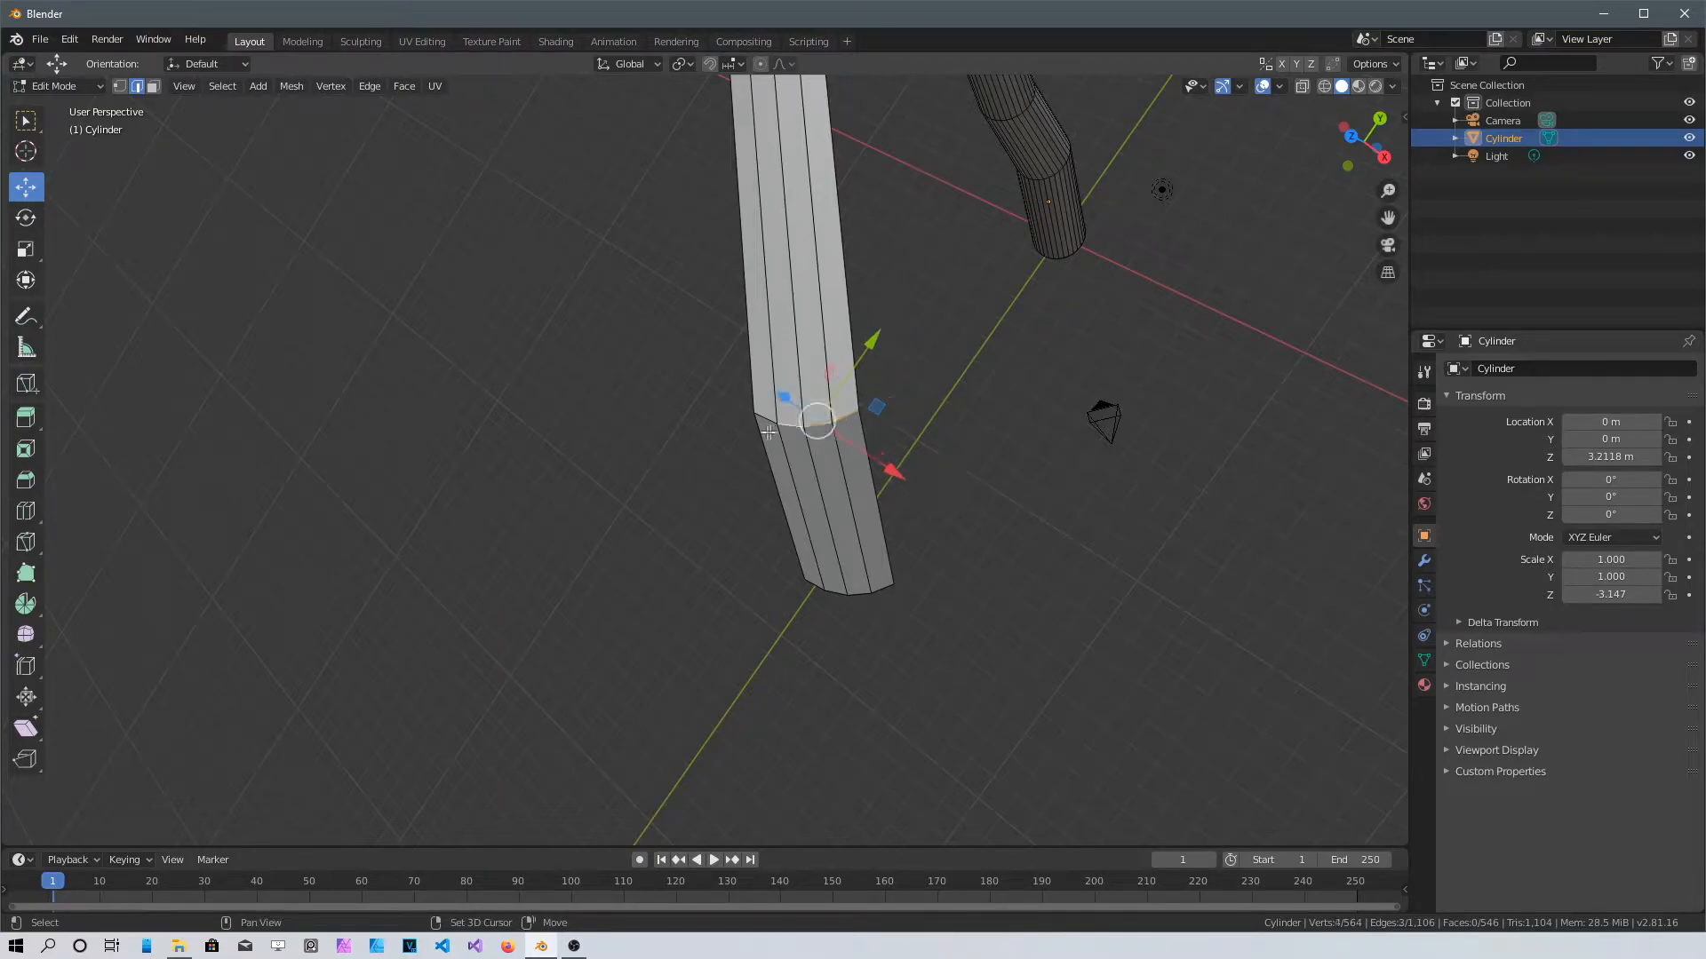
shift+click(766, 424)
key(s)
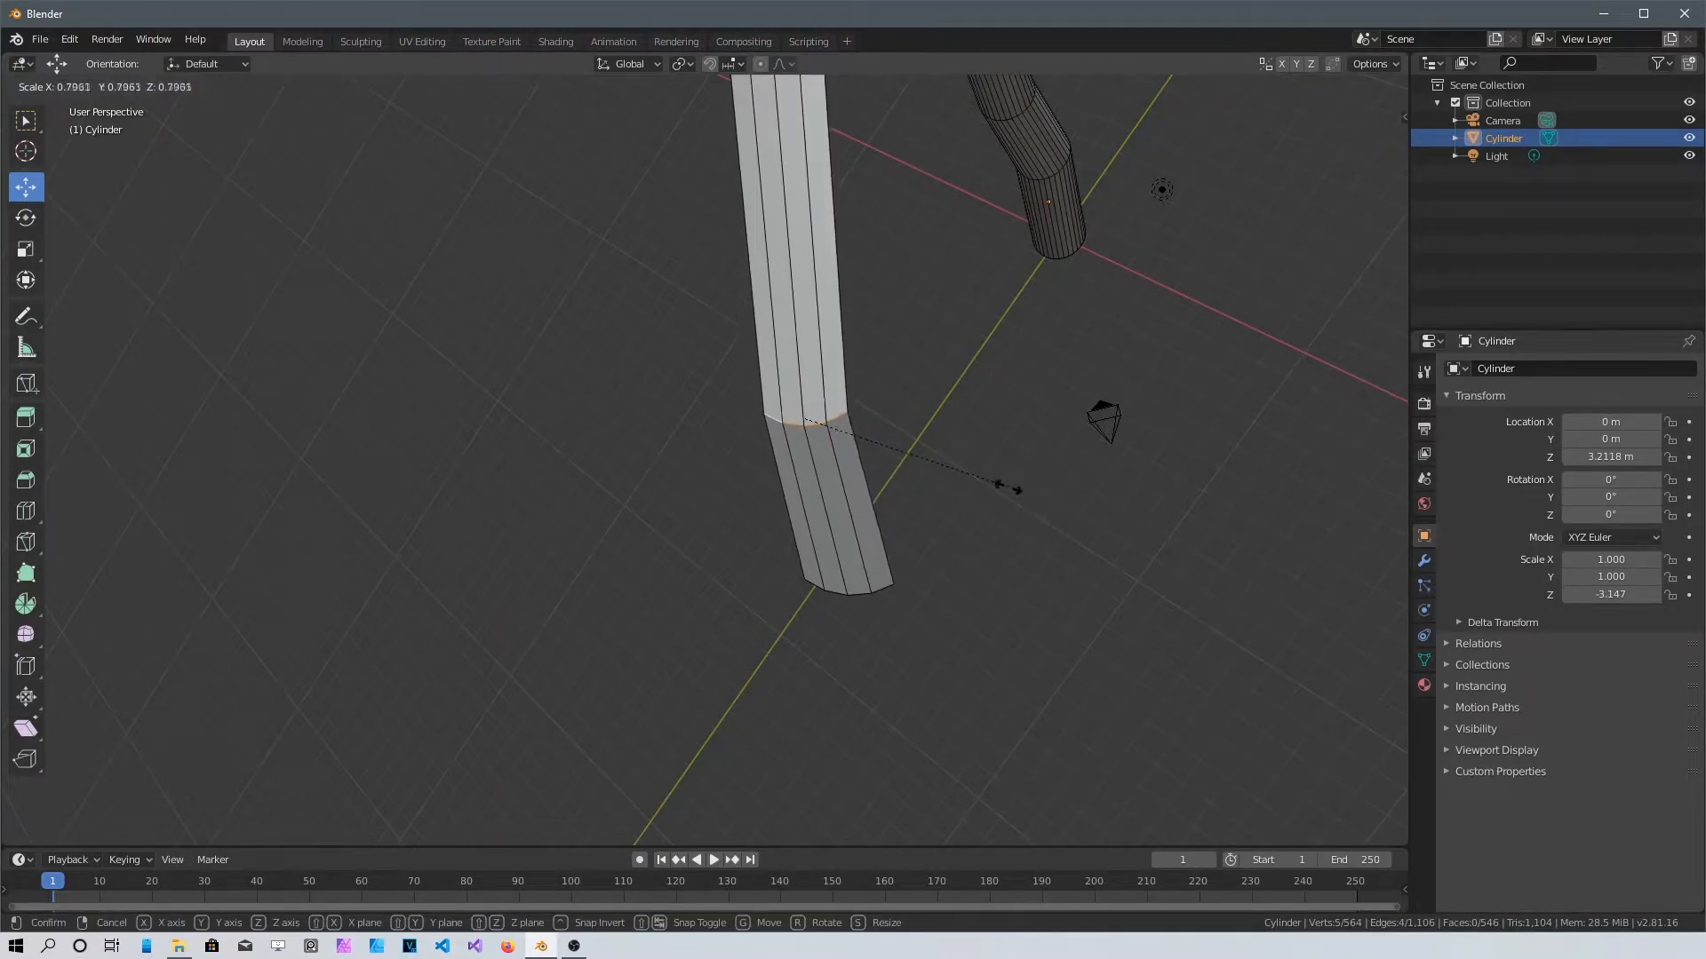
click(977, 482)
Select the four edges at the second leaf's free end and scale them to 0 to form a pointed tip
middle_drag(853, 631, 653, 404)
click(938, 307)
shift+click(718, 389)
shift+click(664, 429)
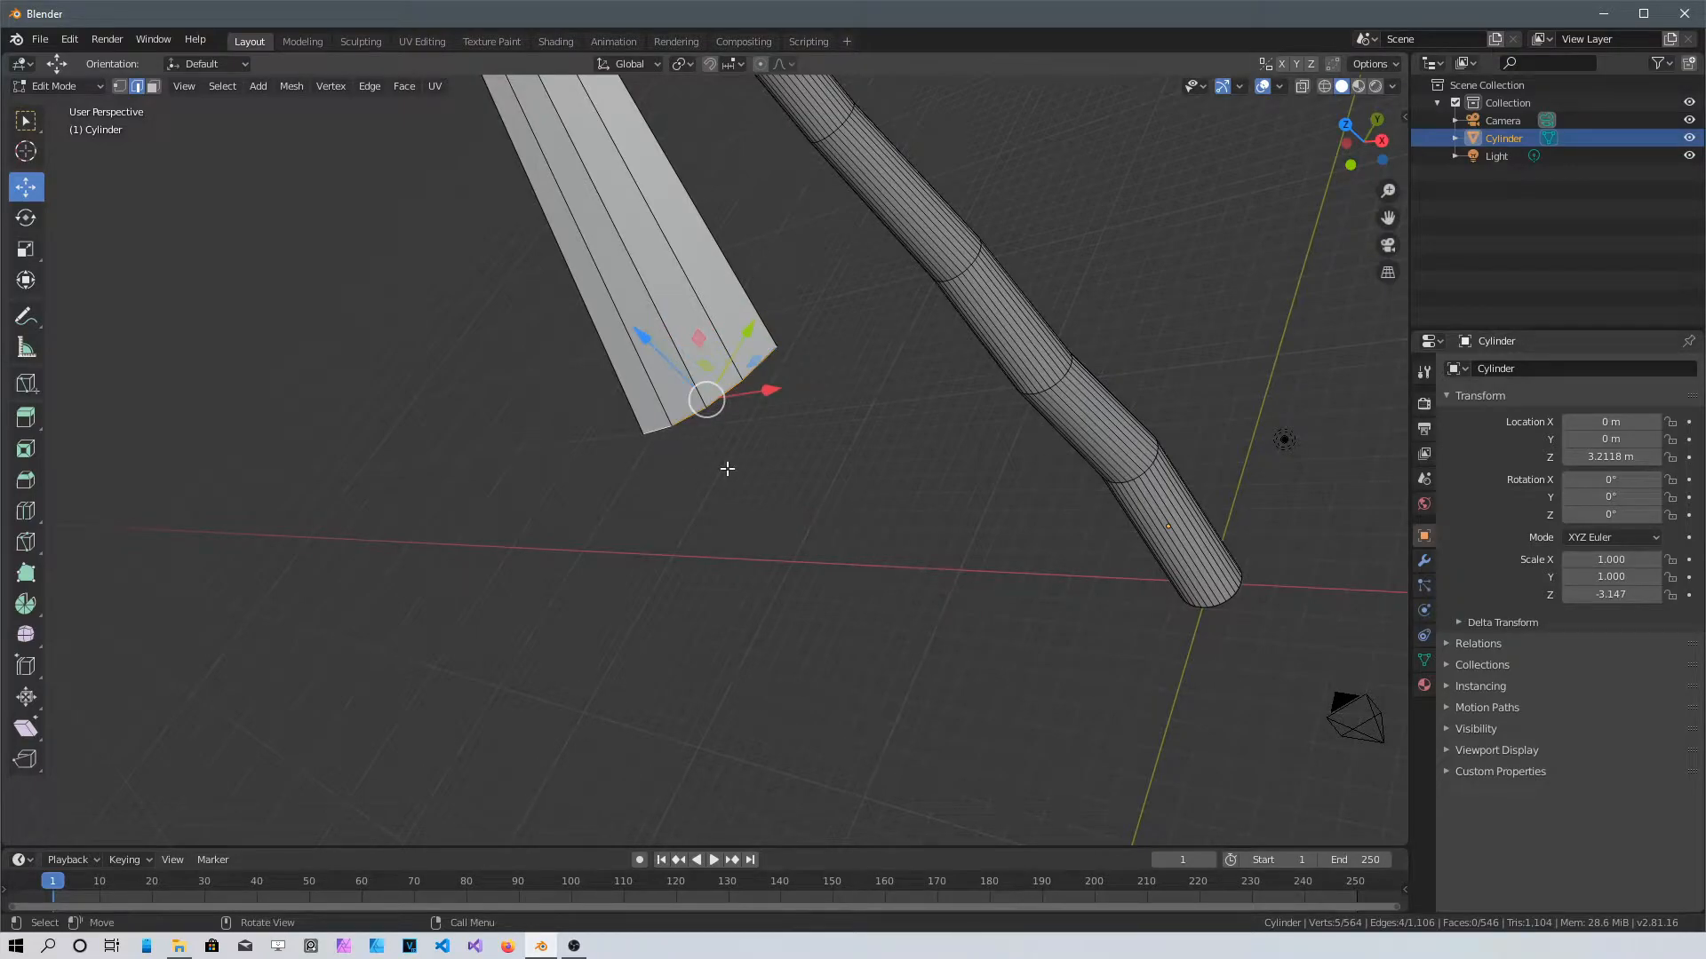
key(s)
key(0)
key(Return)
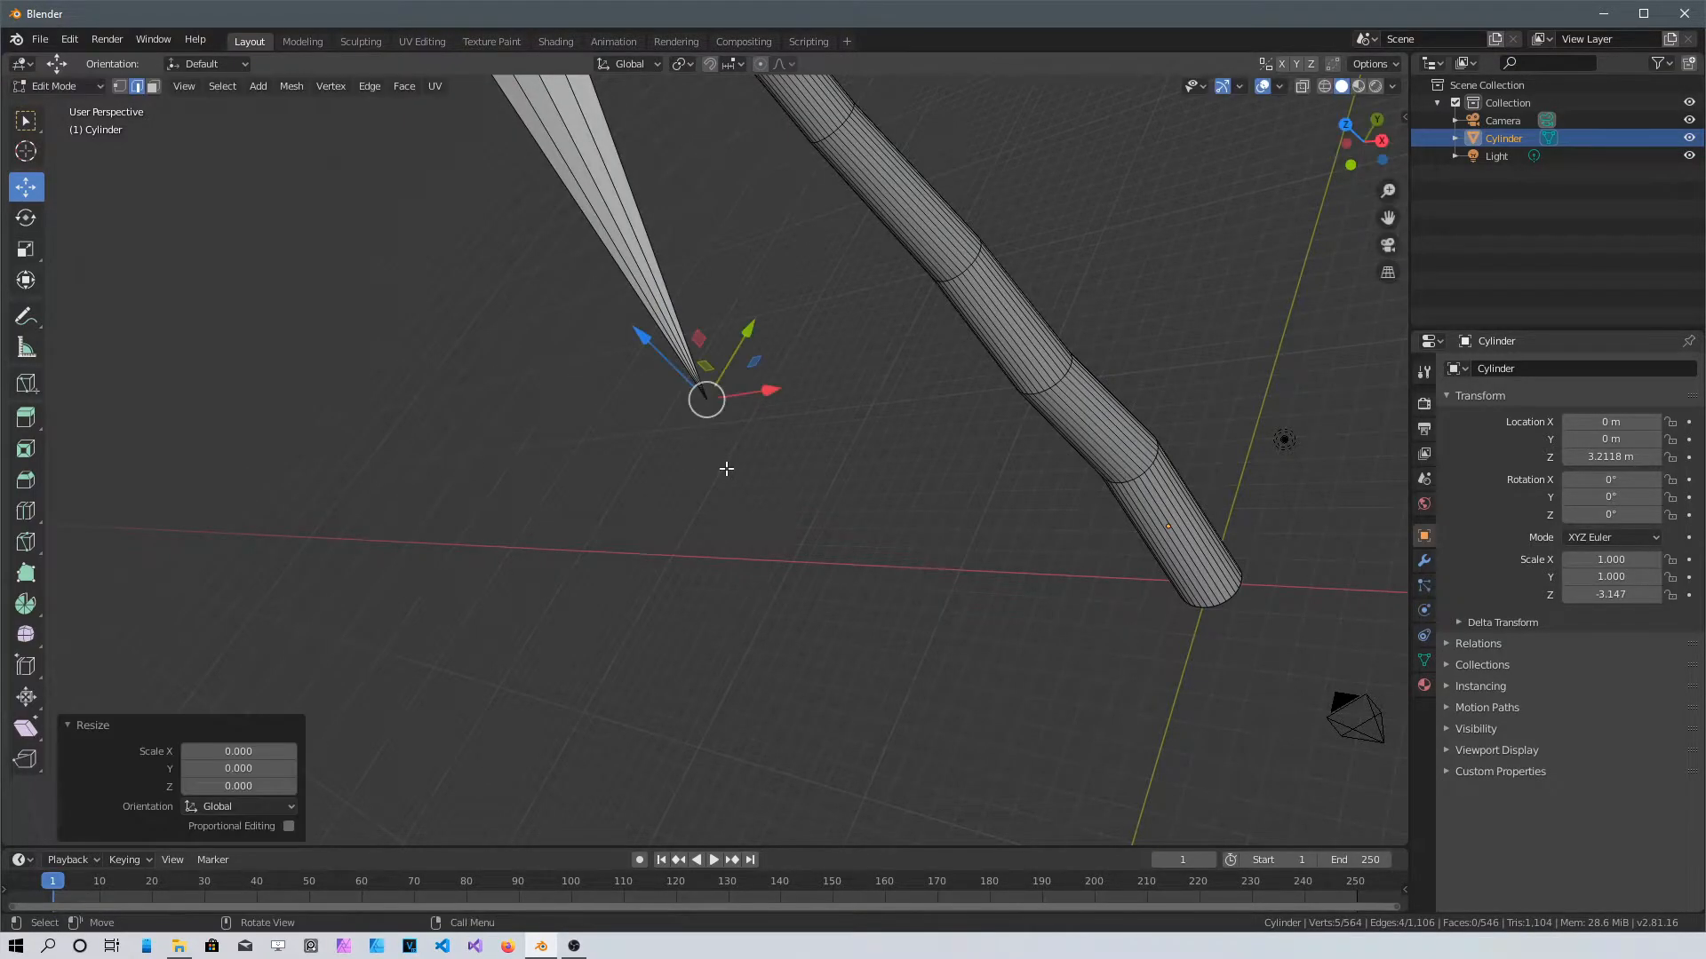
Extrude four adjacent edges on another side of the sphere into a third leaf, first by -2.65, 0.393, 1.61 m and lastly by -0.516, -0.281, -2.63 m
middle_drag(569, 388, 661, 422)
mouse_move(518, 327)
middle_down()
mouse_move(773, 381)
mouse_move(306, 302)
mouse_move(445, 209)
mouse_move(669, 103)
mouse_move(647, 194)
middle_up()
mouse_move(614, 422)
middle_down()
mouse_move(853, 582)
mouse_move(820, 633)
mouse_move(1134, 610)
mouse_move(616, 525)
mouse_move(613, 571)
mouse_move(464, 576)
mouse_move(530, 621)
mouse_move(418, 628)
mouse_move(476, 534)
middle_up()
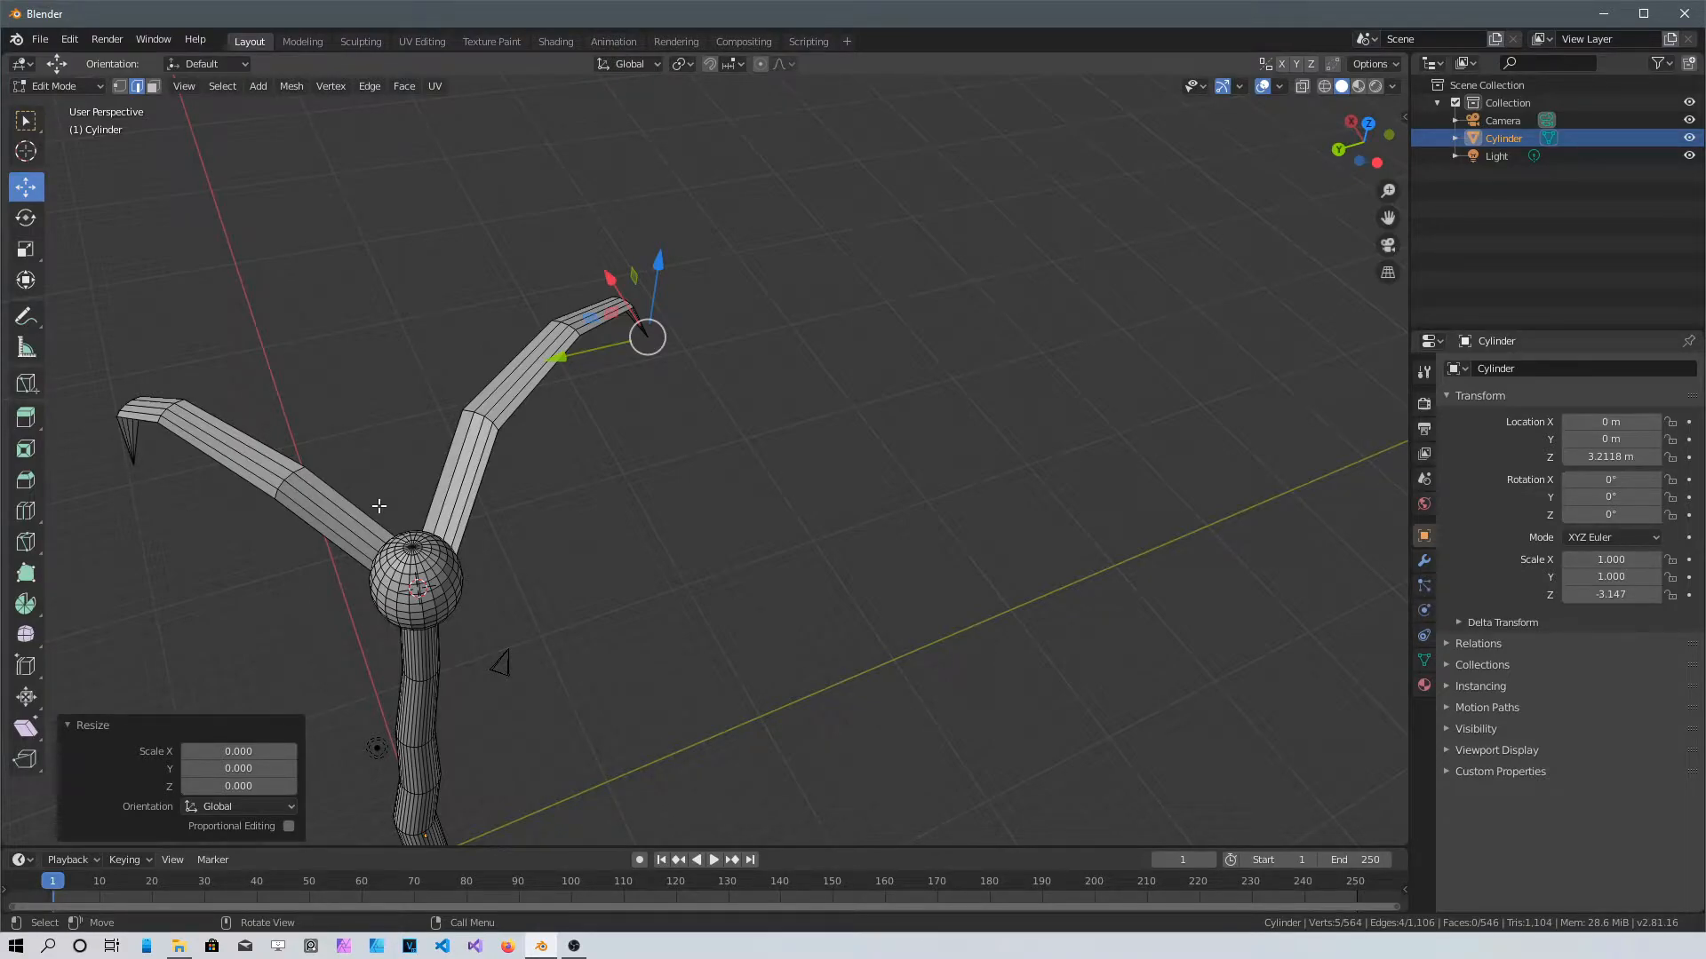
mouse_move(379, 685)
middle_down()
mouse_move(544, 484)
mouse_move(571, 468)
mouse_move(370, 628)
mouse_move(836, 335)
middle_up()
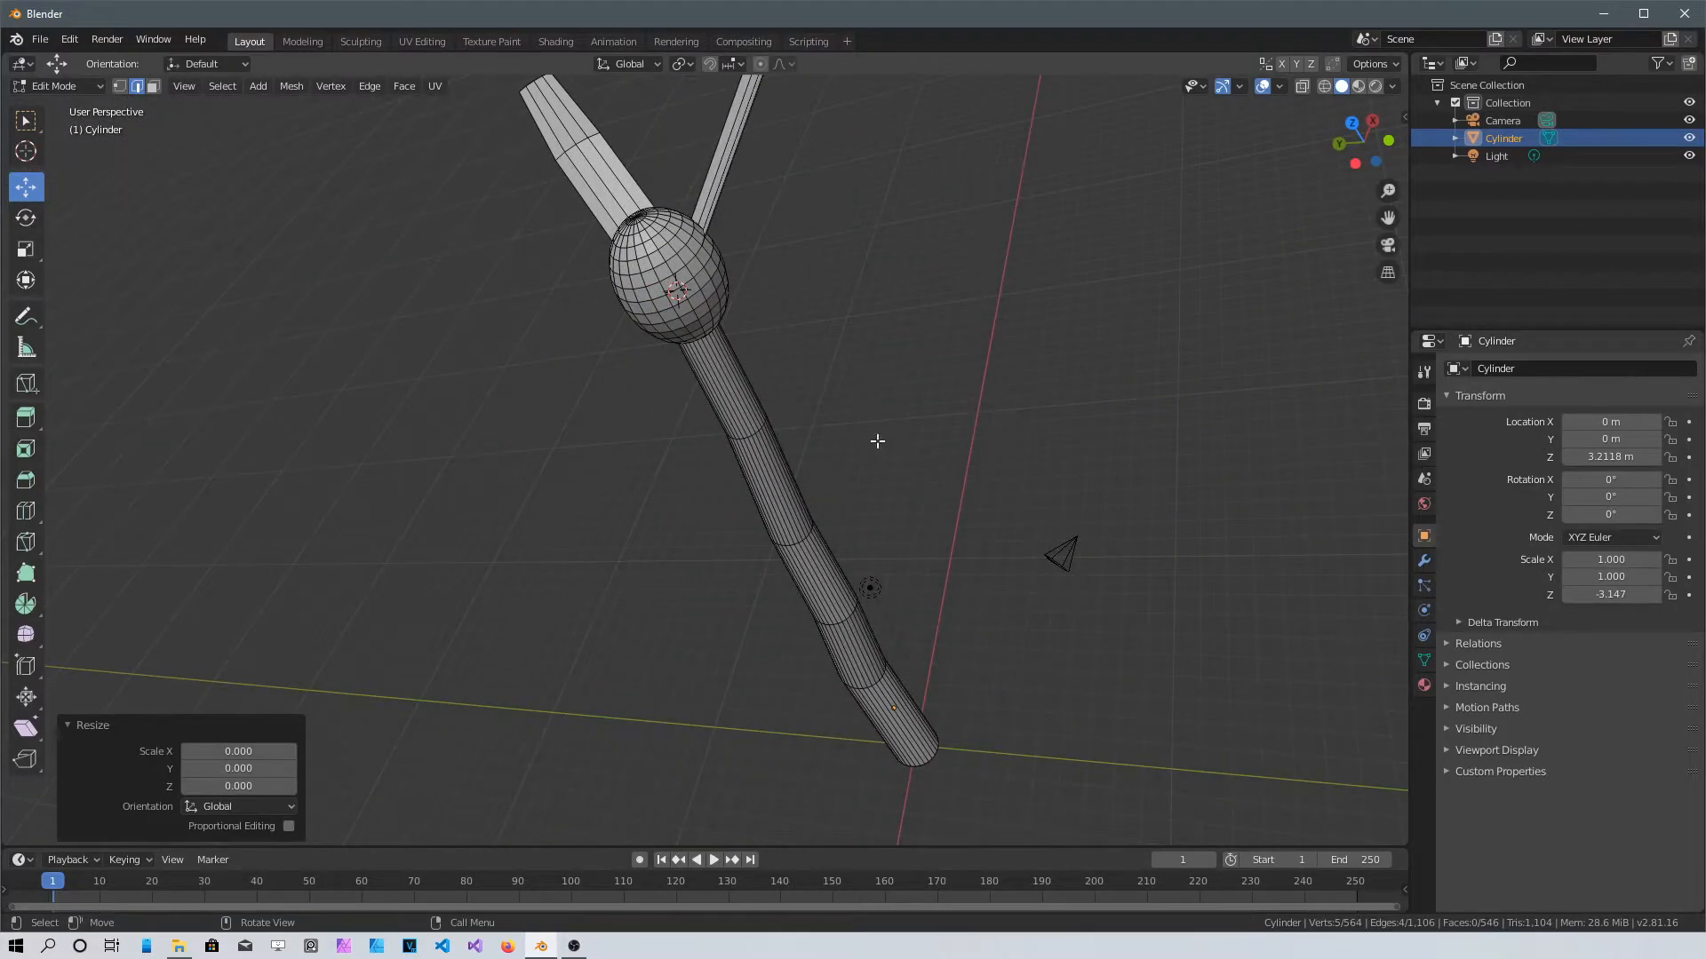
middle_drag(878, 442, 952, 430)
scroll(952, 430, up, 4)
shift+middle_drag(605, 266, 768, 646)
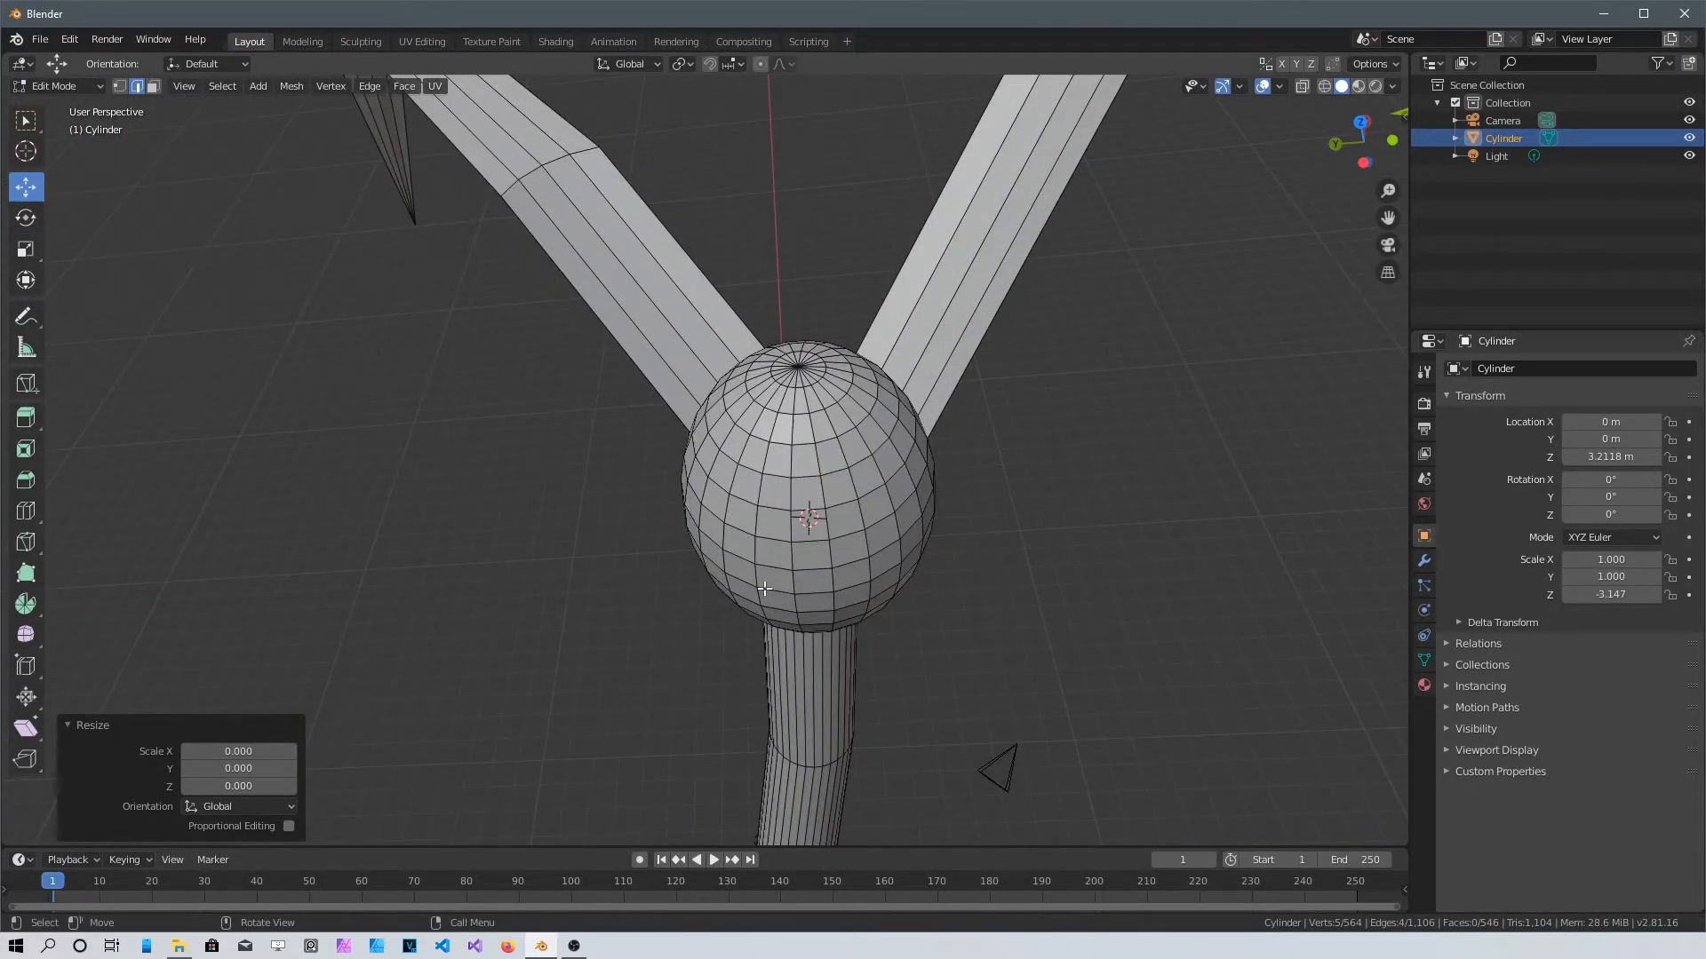
click(713, 516)
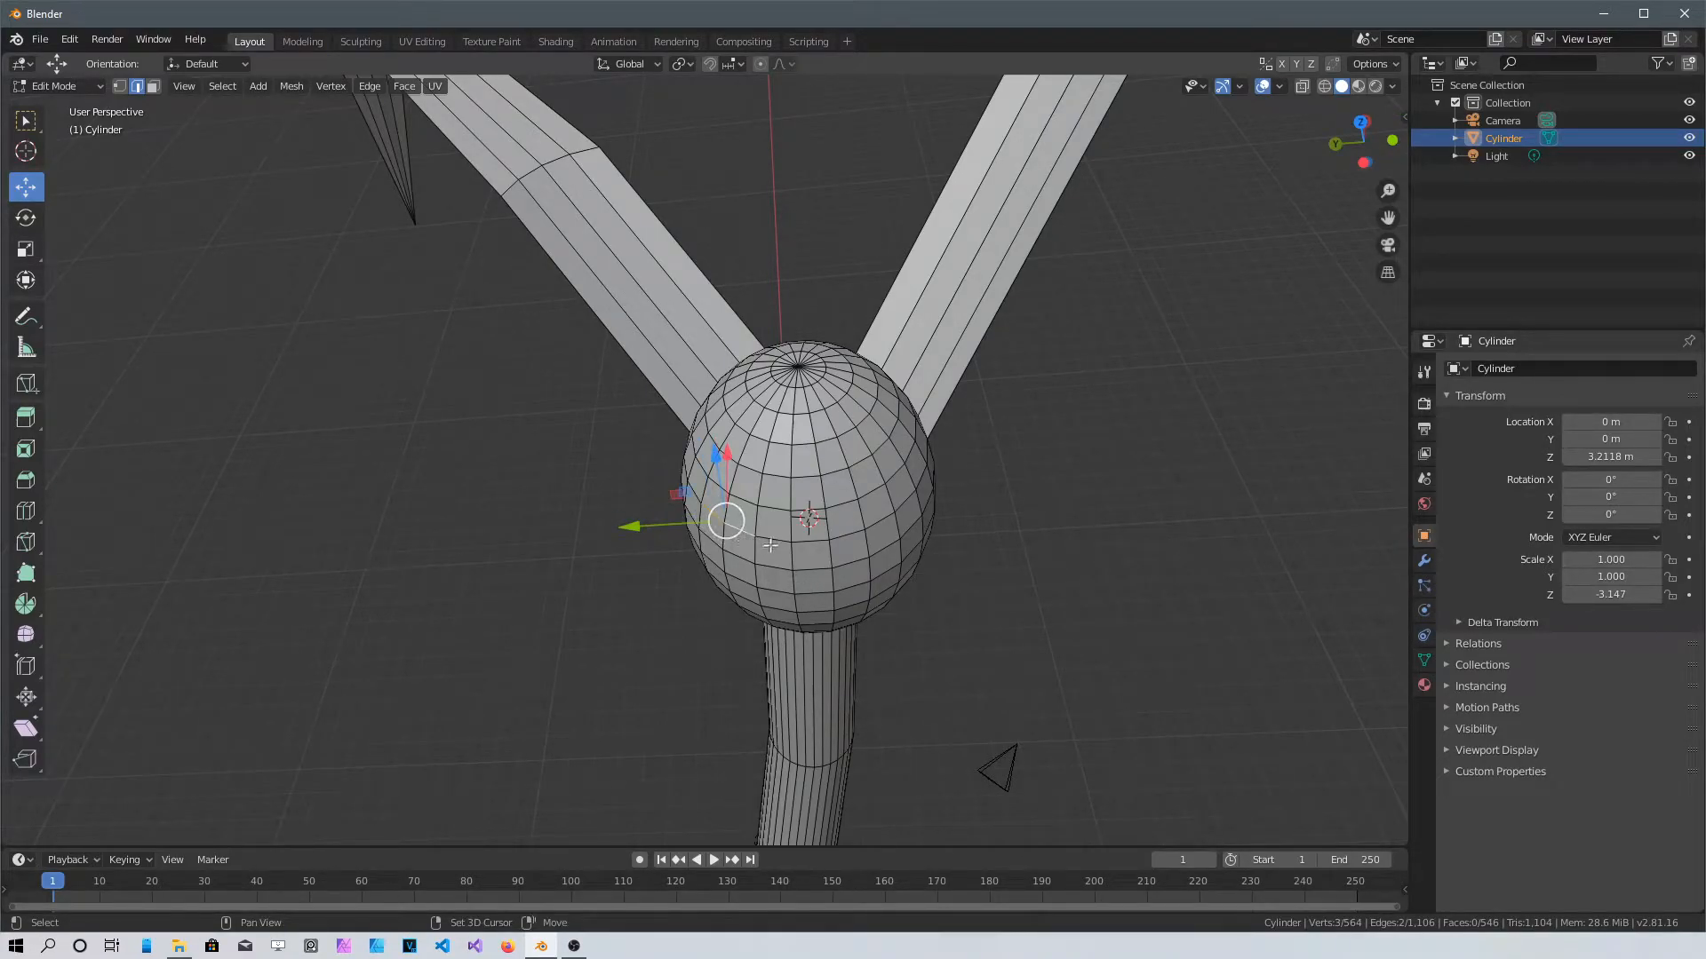
middle_drag(757, 591, 538, 531)
middle_drag(954, 724, 835, 773)
middle_drag(1023, 535, 818, 472)
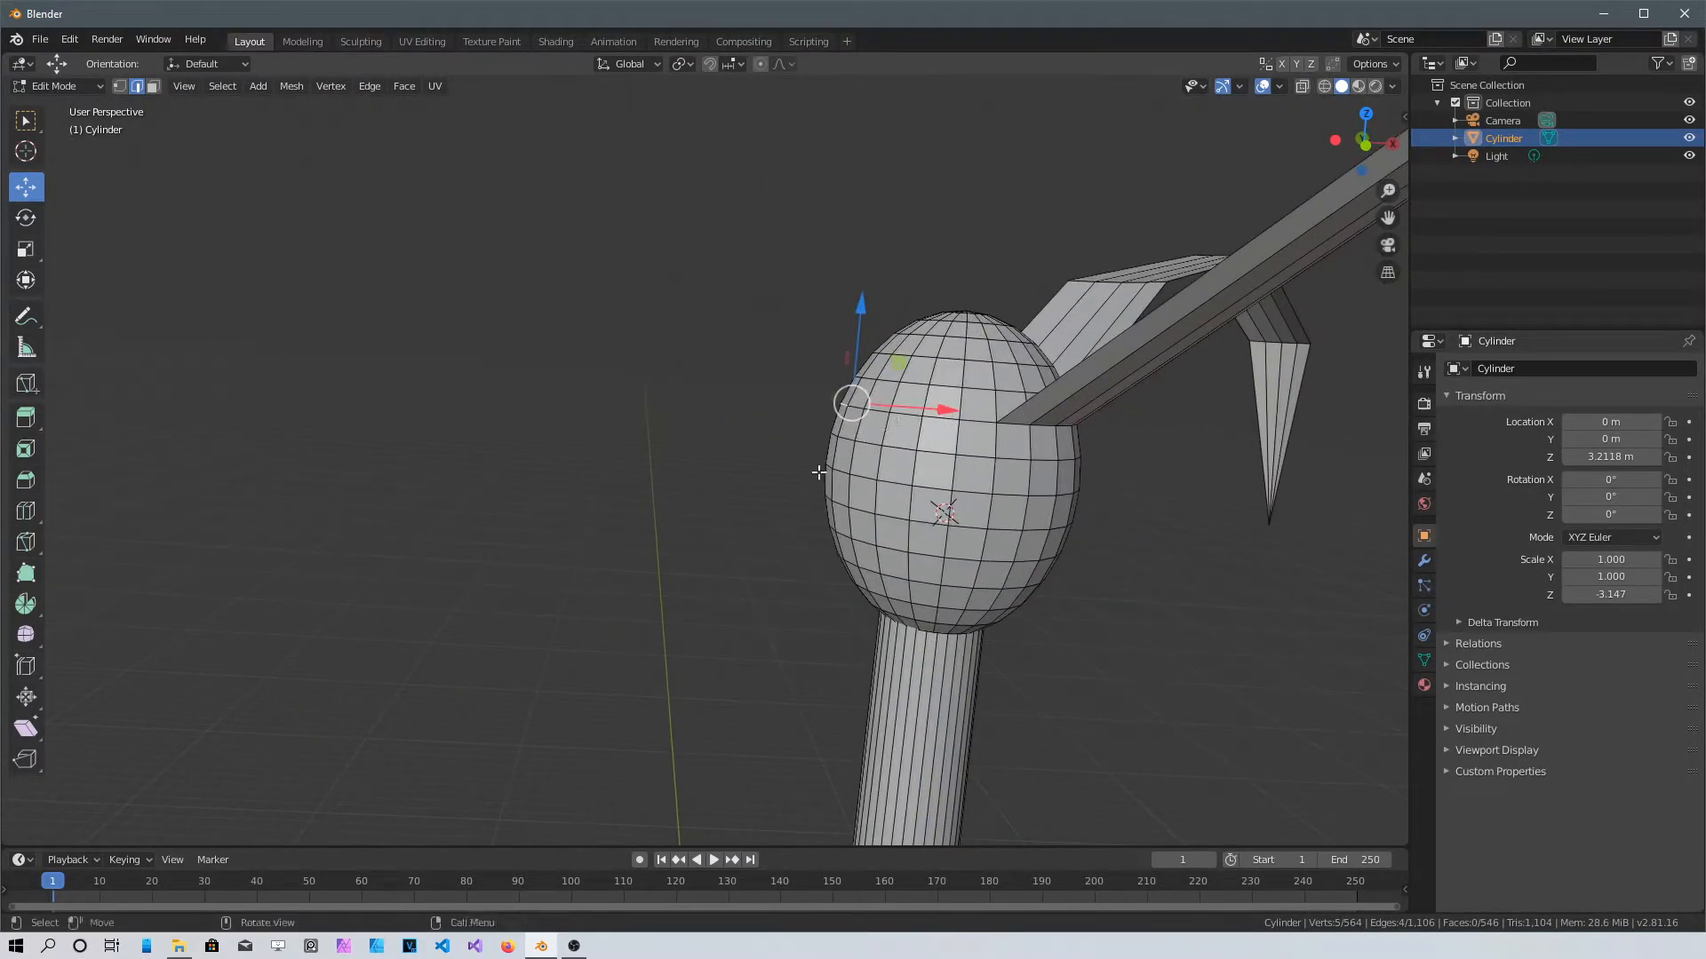
click(594, 335)
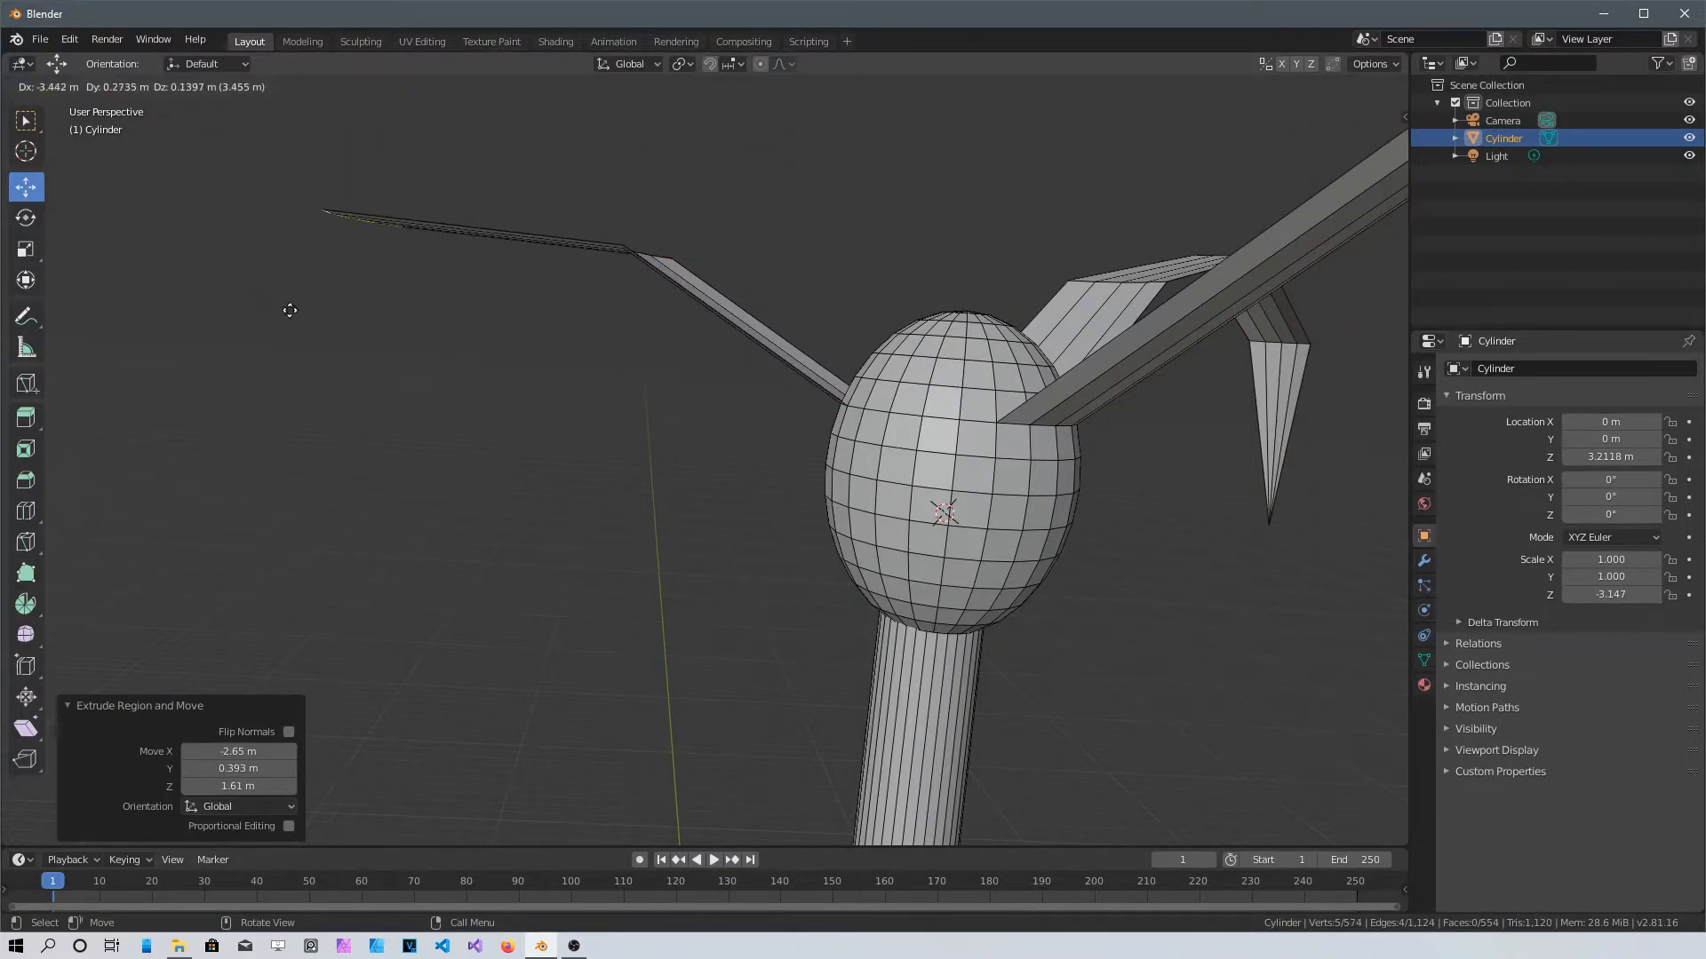
shift+middle_drag(293, 321, 924, 681)
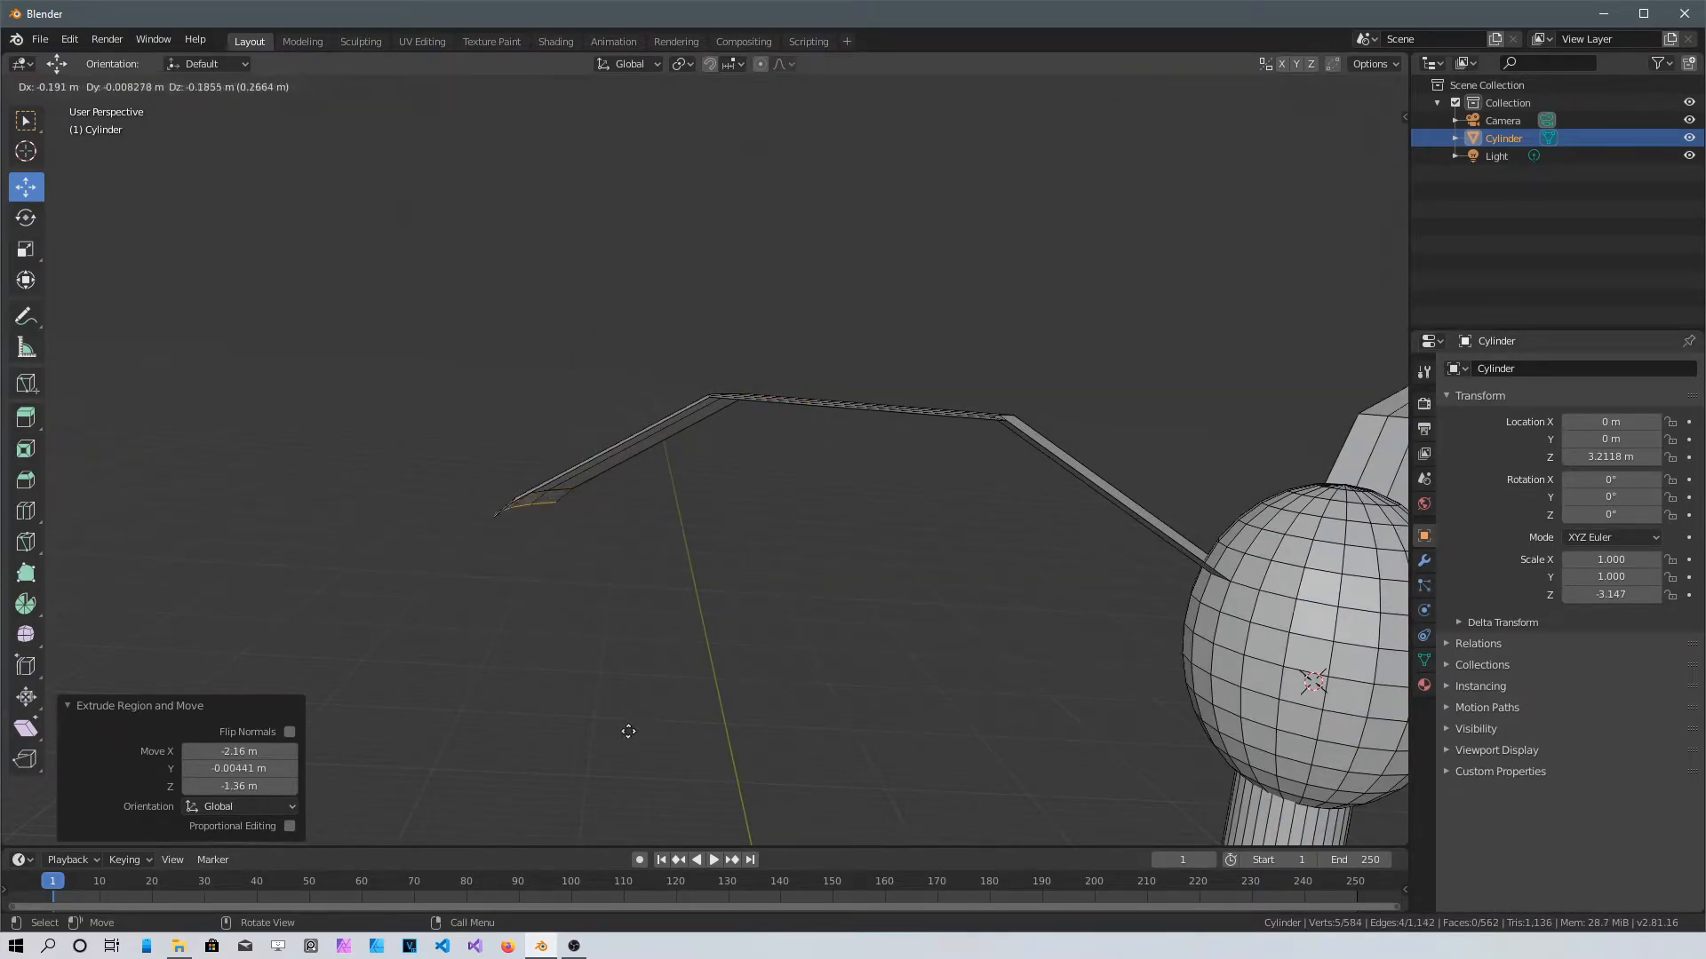
Select the four edges between the third leaf's second and third segments and scale them uniformly by about 0.83
middle_drag(1053, 242, 1119, 678)
scroll(1118, 679, up, 2)
middle_drag(1243, 209, 1208, 367)
scroll(1015, 366, up, 3)
scroll(1021, 333, down, 3)
scroll(746, 416, up, 1)
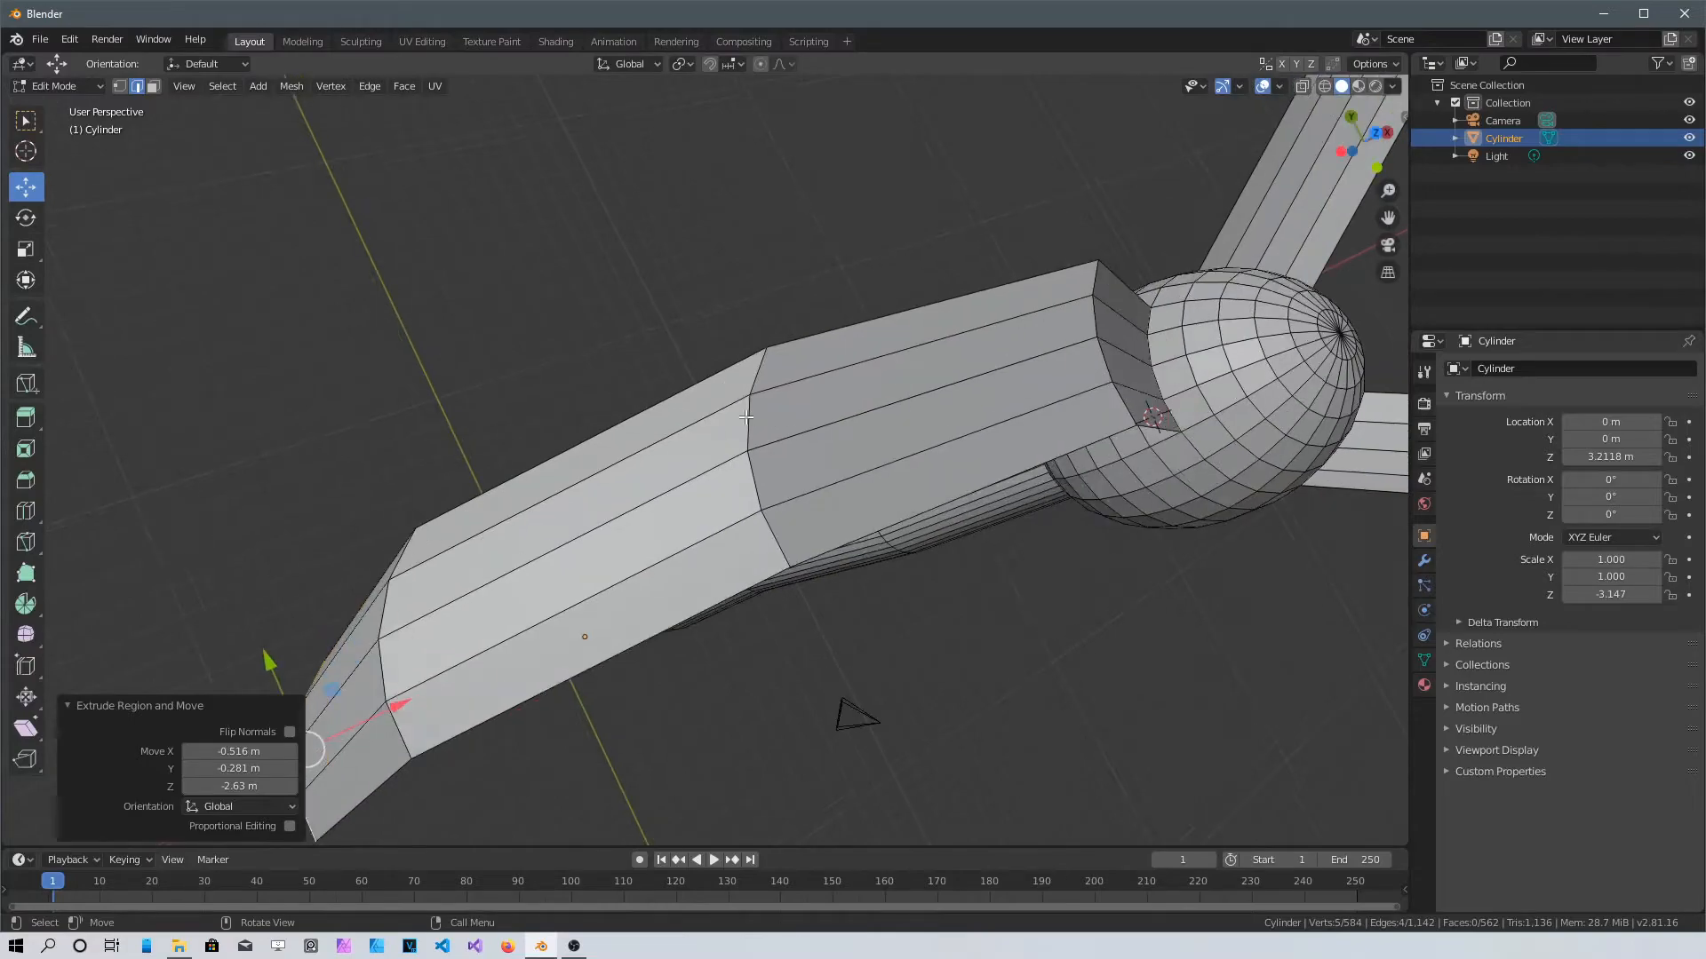
click(756, 378)
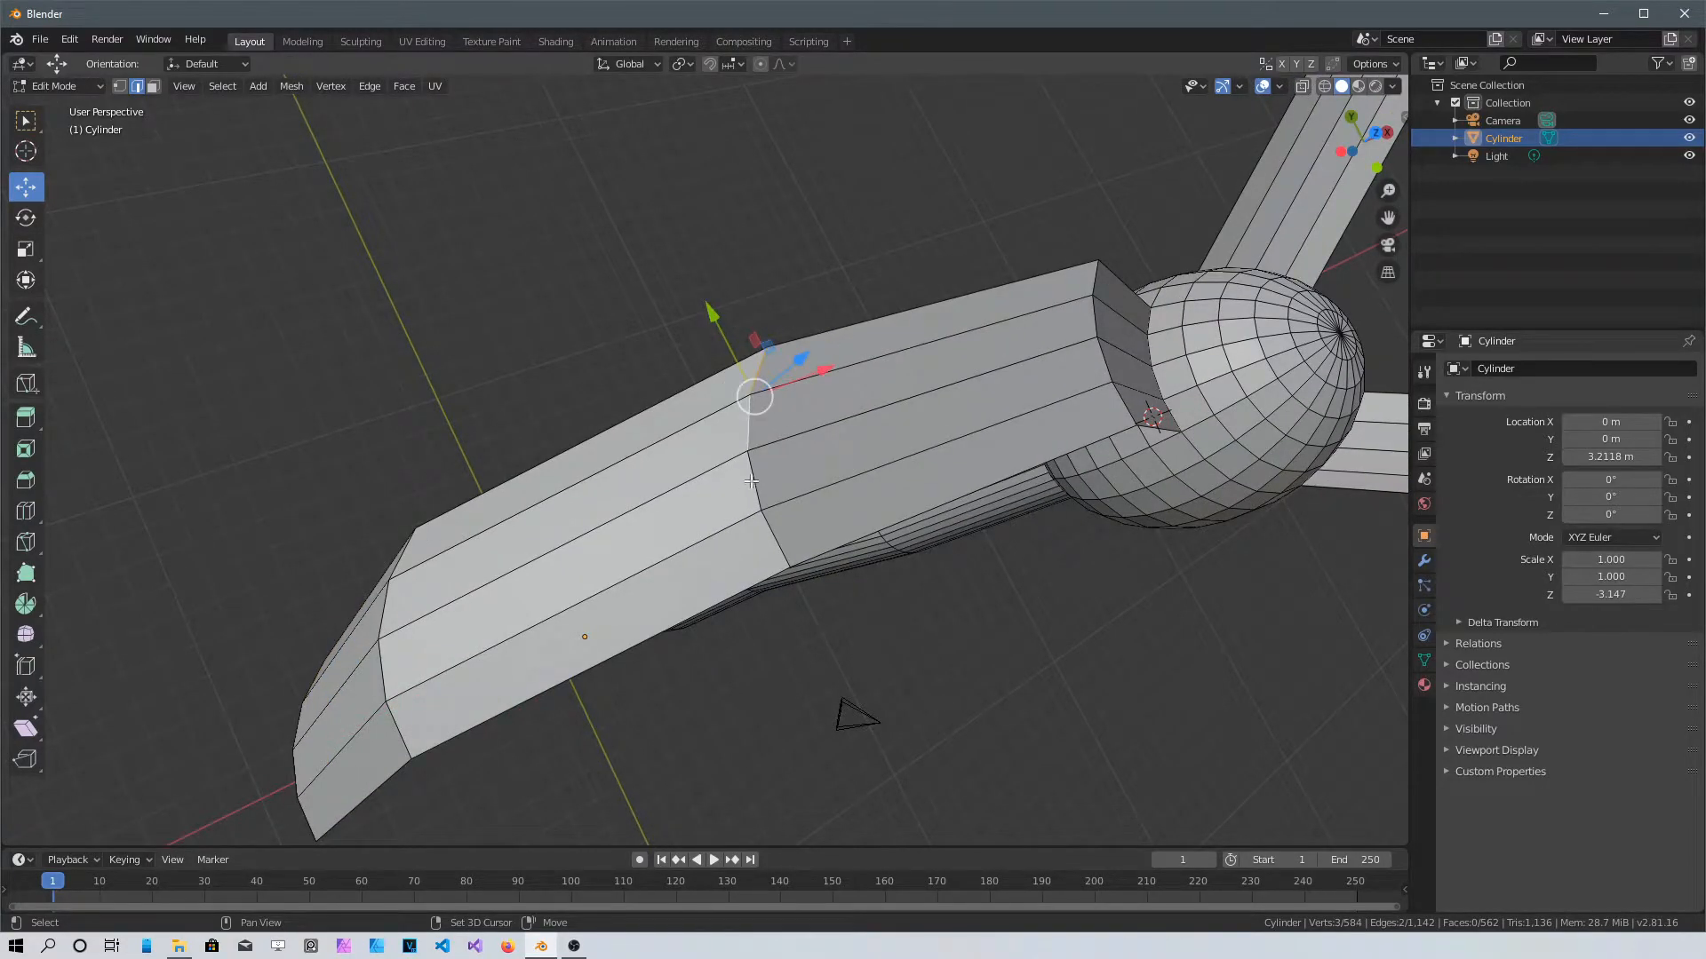
key(s)
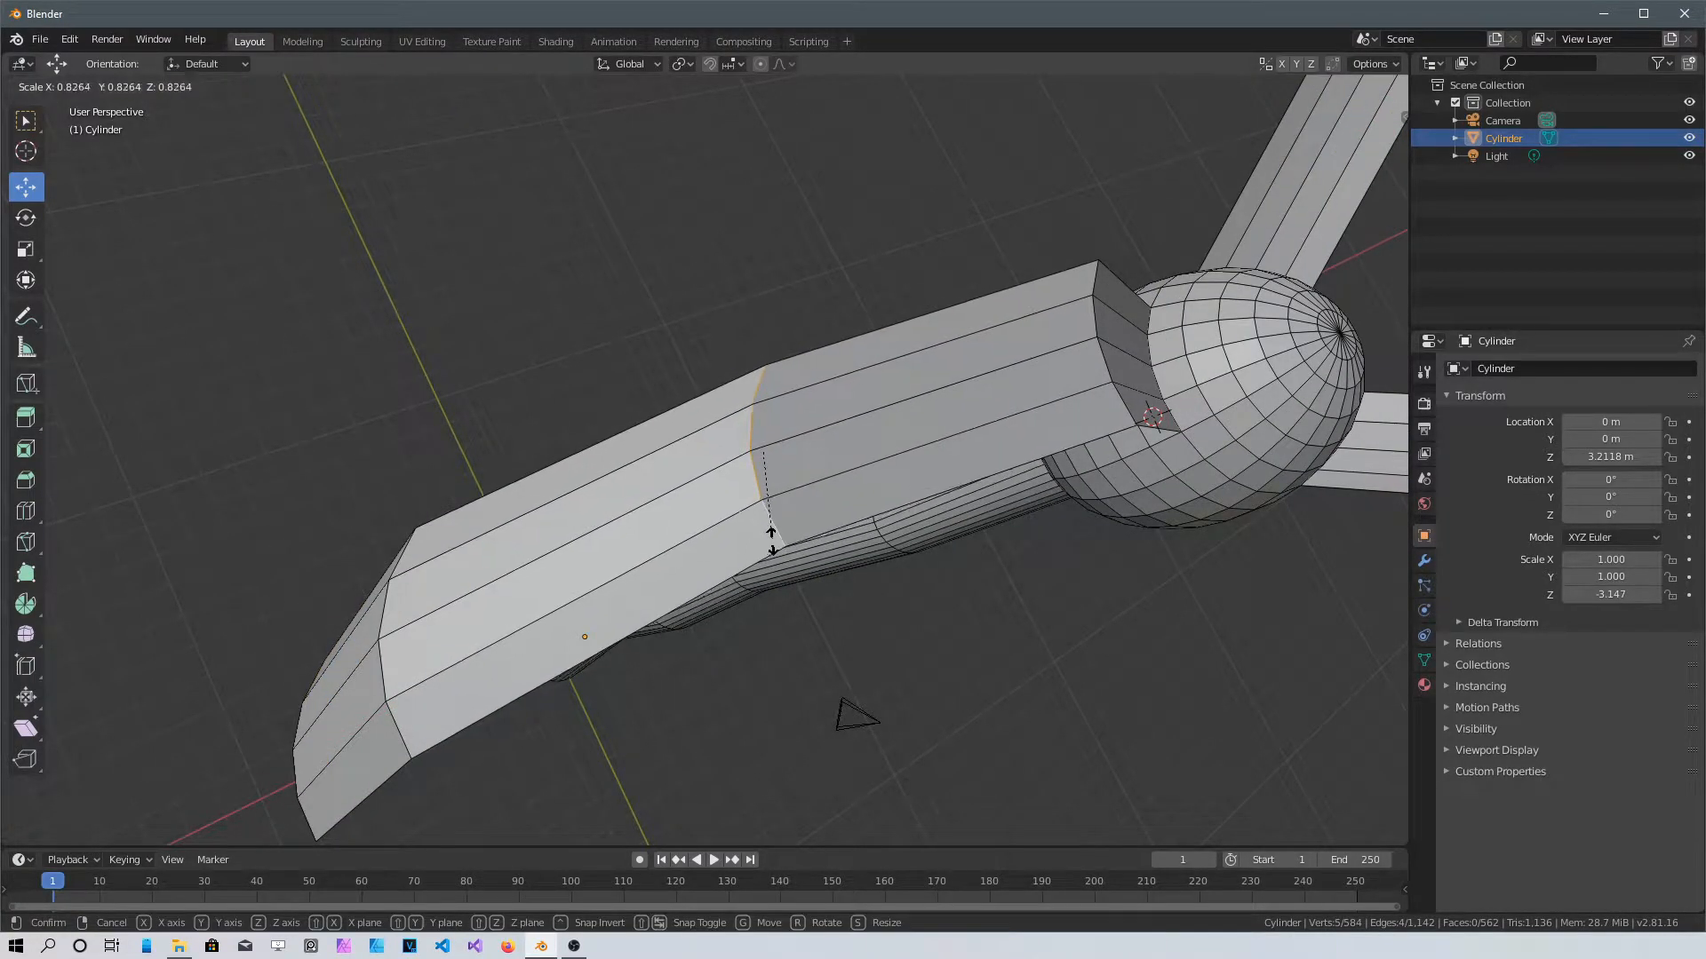
click(771, 533)
Select the four edges between the third leaf's third and fourth segments and scale them down uniformly
shift+middle_drag(537, 536, 748, 435)
click(662, 484)
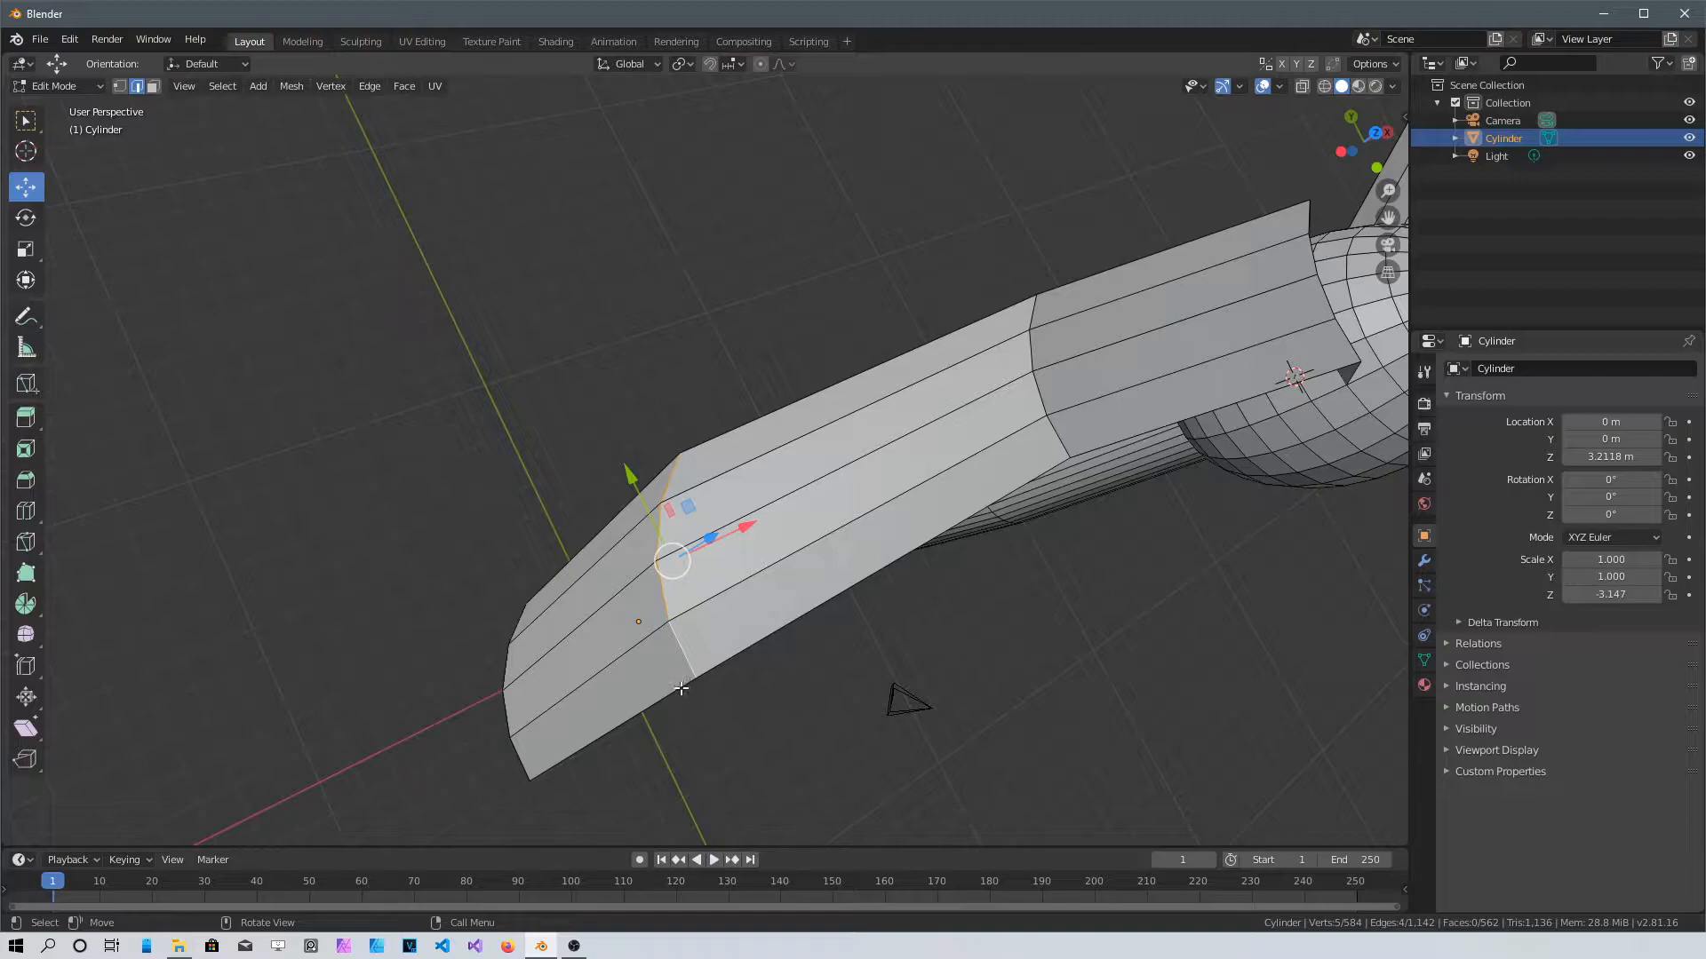
click(658, 635)
Select the four edges at the third leaf's free end and scale them to 0 to form a pointed tip
shift+middle_drag(632, 582, 871, 379)
scroll(886, 371, up, 2)
click(891, 359)
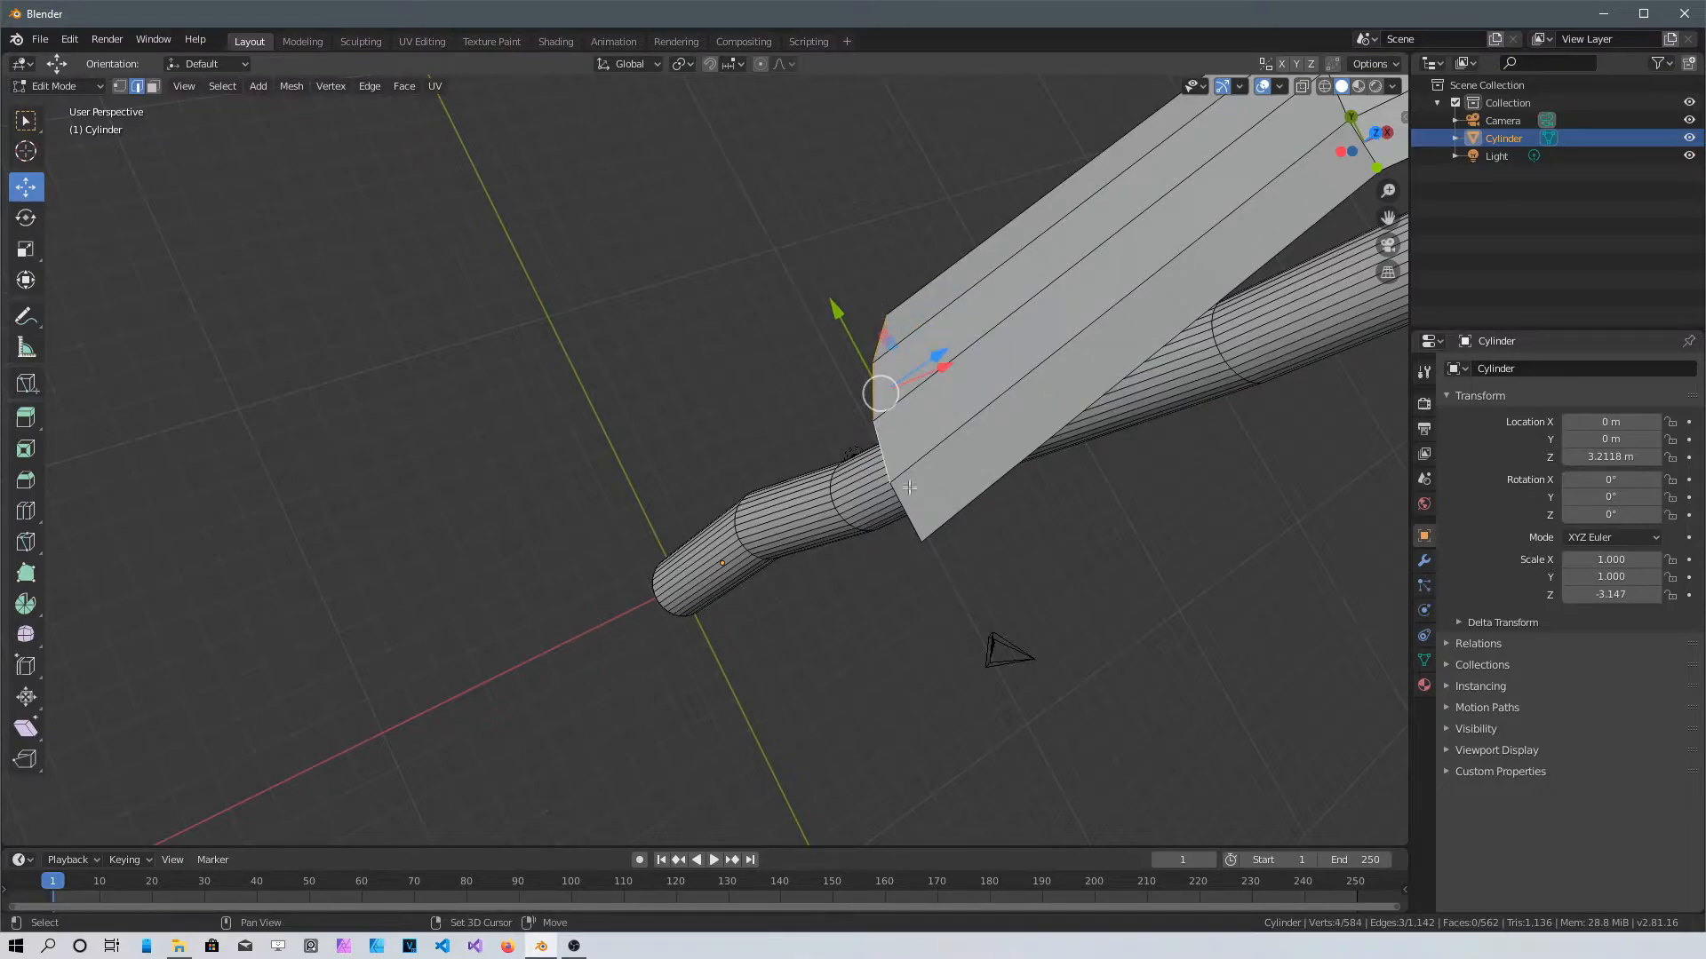
key(0)
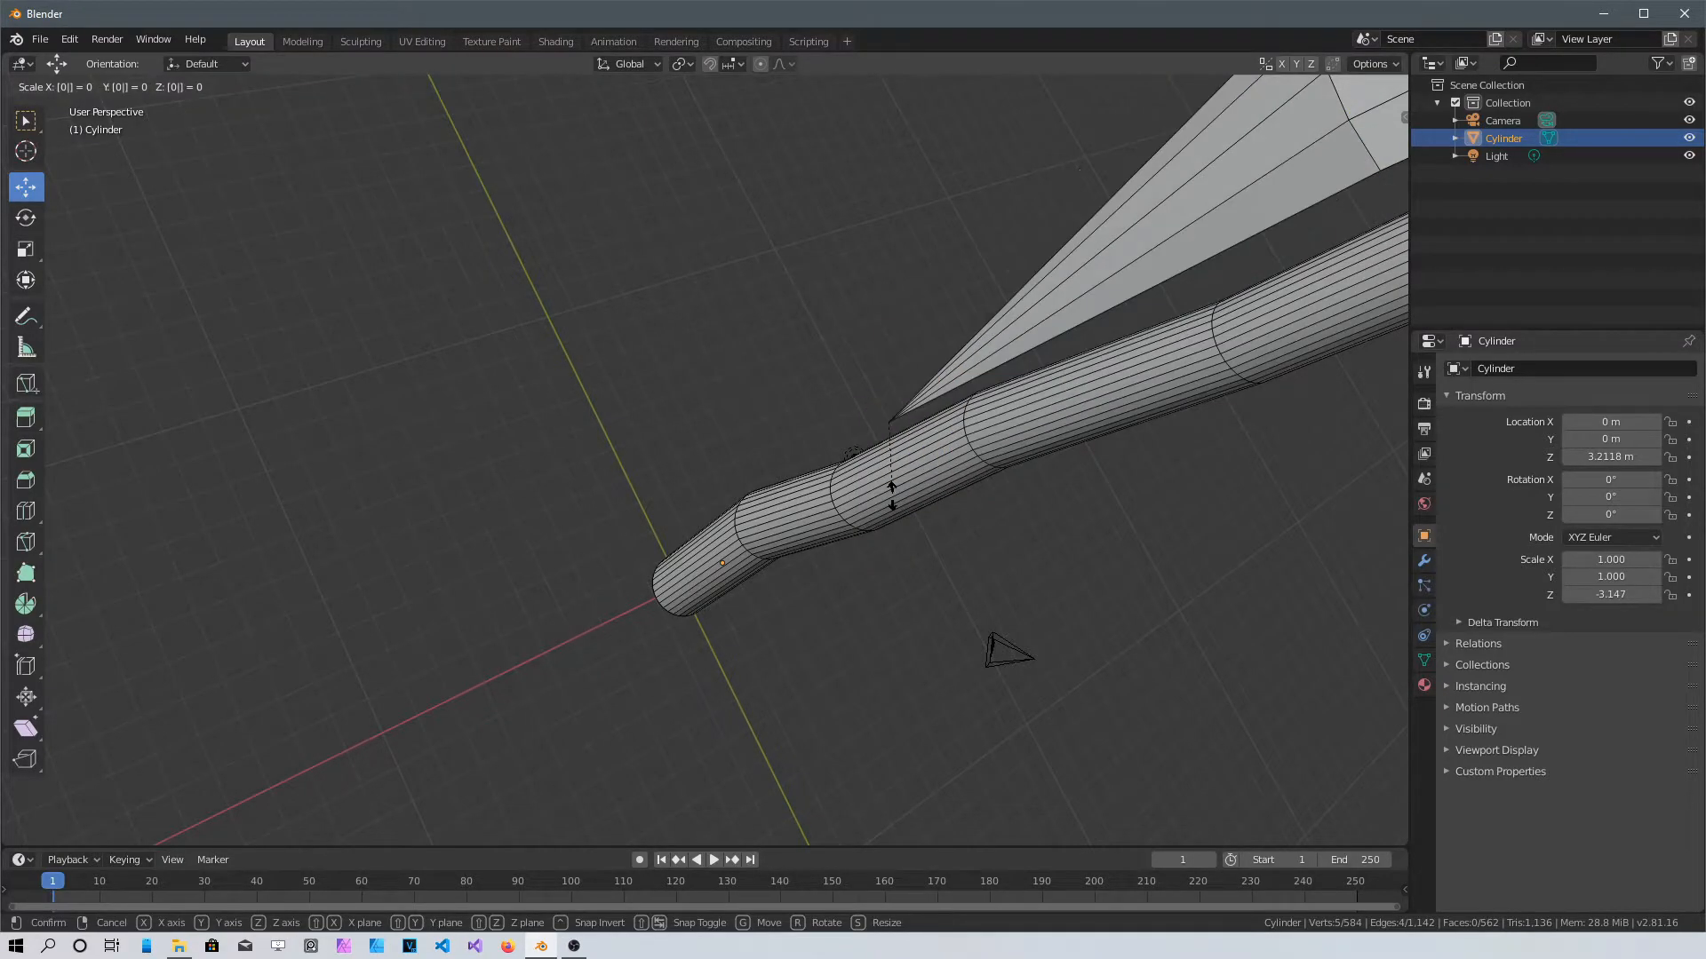
key(Return)
Extrude four adjacent edges on a free side of the sphere by about -1.03, -2.9, 2.24 m, and continue extruding into a drooping four-segment fourth leaf
scroll(1150, 401, down, 5)
middle_drag(1111, 400, 825, 569)
middle_drag(1128, 448, 658, 497)
scroll(827, 497, up, 4)
click(667, 504)
shift+click(715, 480)
shift+click(761, 451)
middle_drag(803, 432, 782, 471)
key(e)
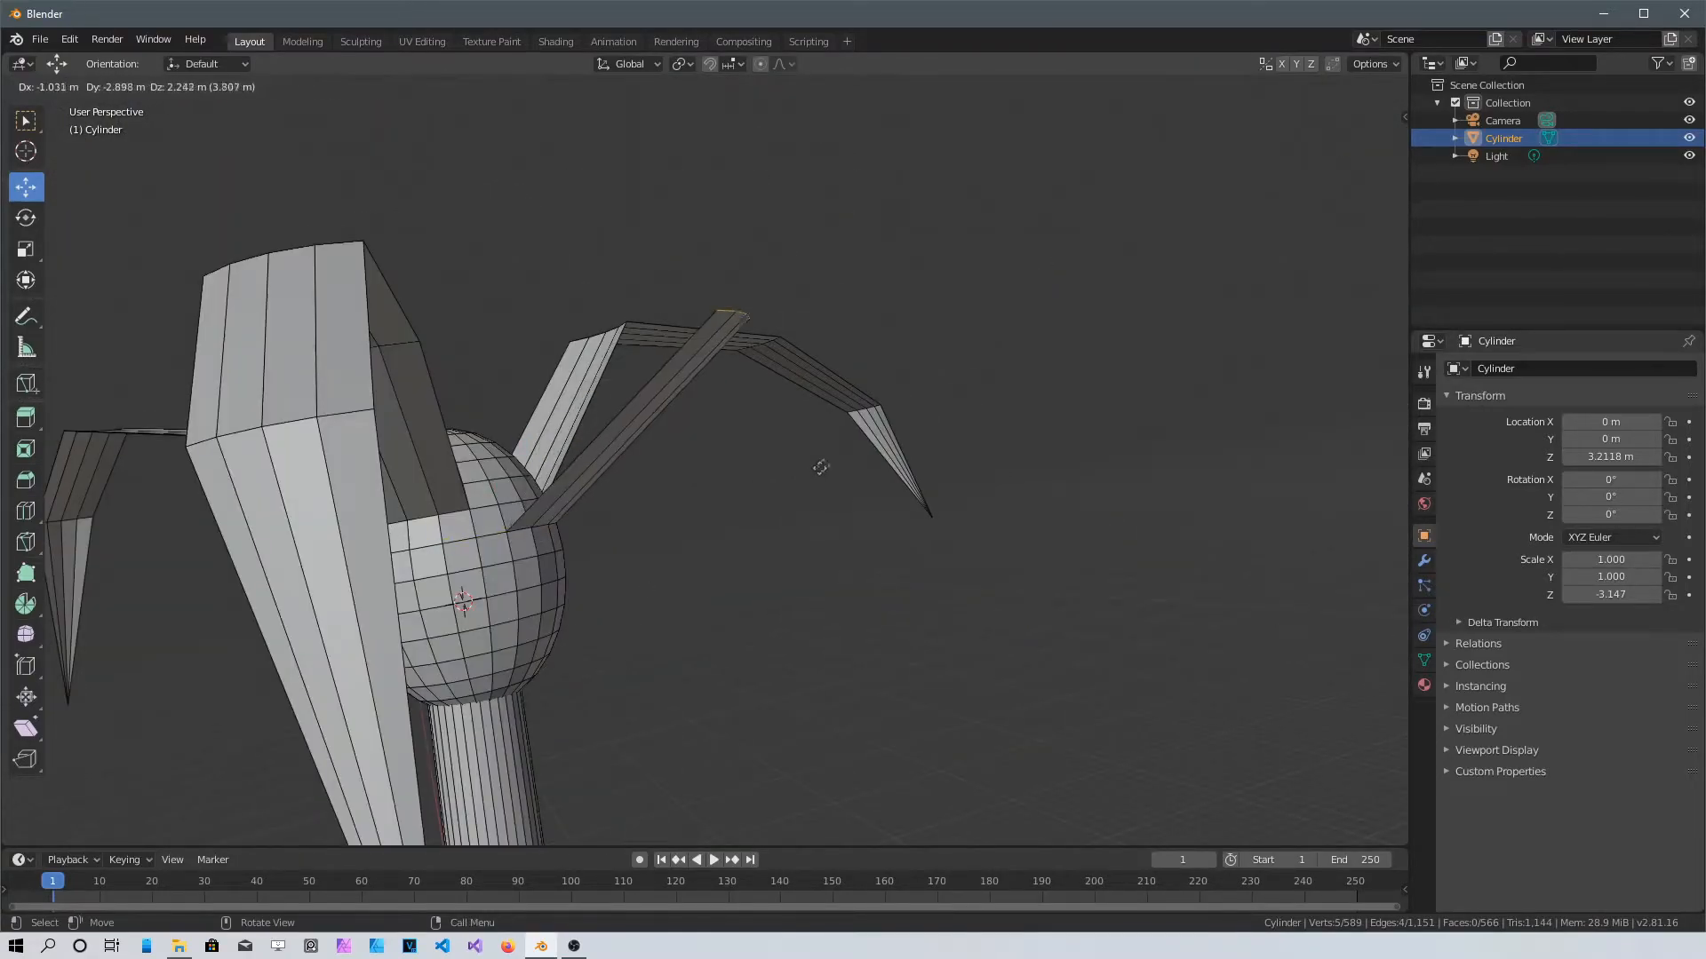
click(821, 467)
key(e)
click(1285, 732)
Select the four edges between the fourth leaf's second and third segments and scale them down uniformly
middle_drag(1262, 622, 515, 640)
scroll(621, 537, up, 3)
click(432, 470)
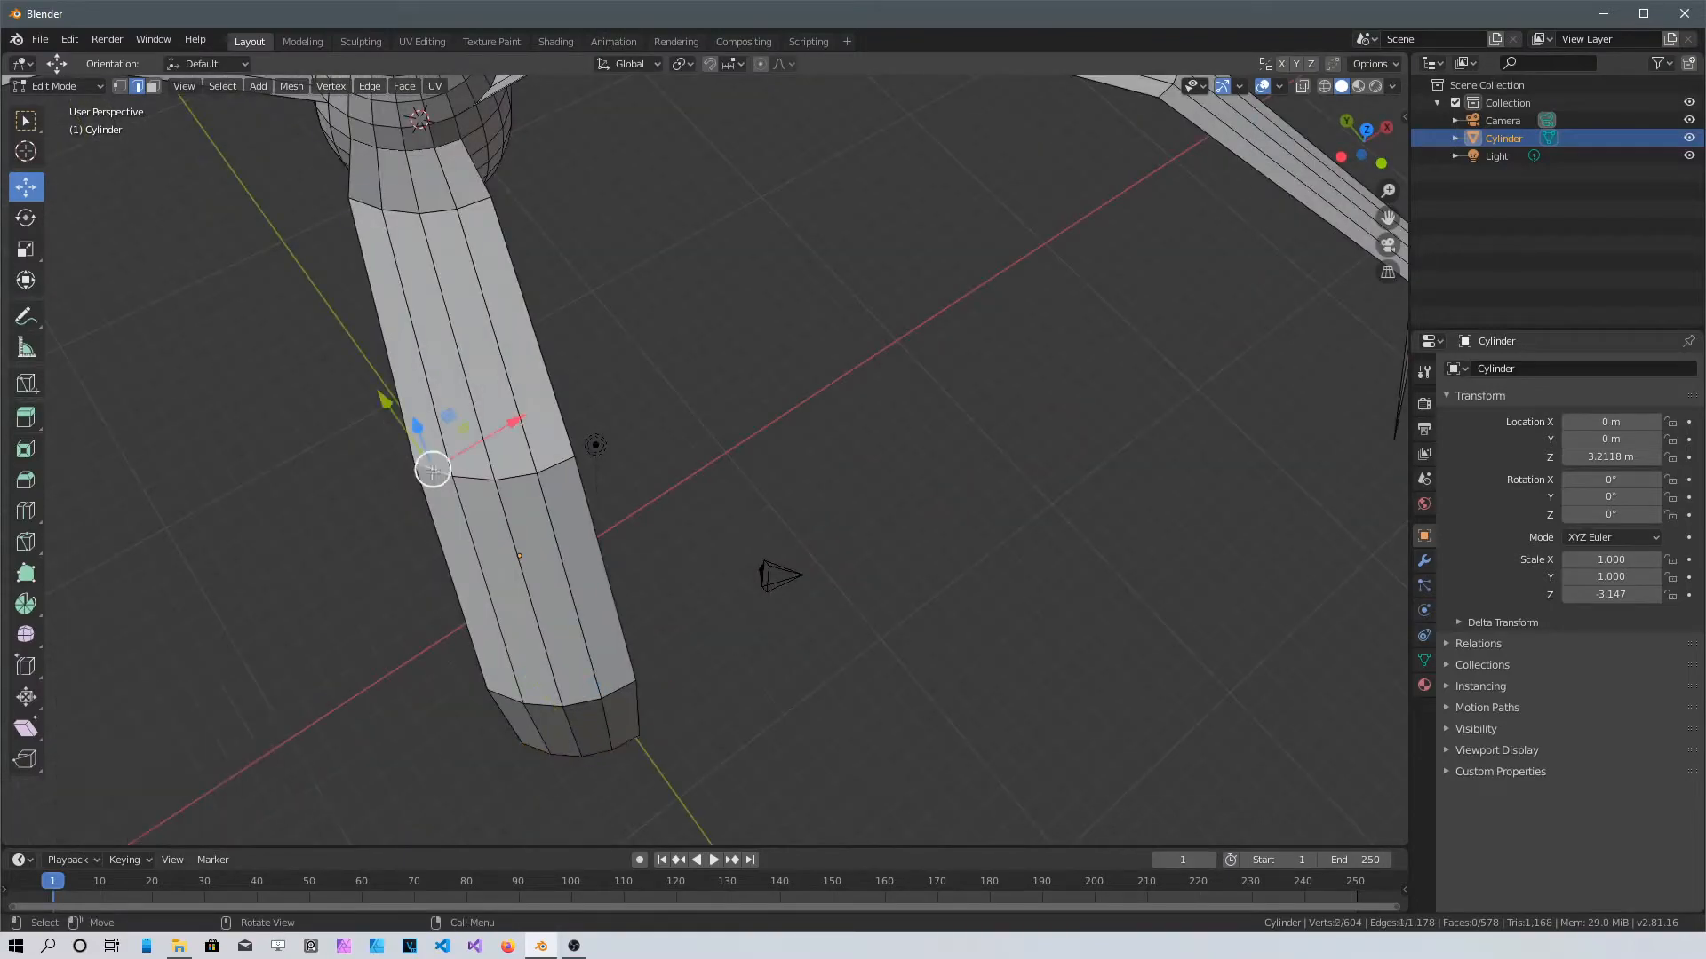
click(598, 511)
Select the four edges between the fourth leaf's third and fourth segments and scale them down uniformly
shift+middle_drag(593, 506, 568, 389)
shift+click(424, 293)
shift+click(462, 299)
shift+click(501, 298)
shift+click(538, 289)
key(s)
right_click(577, 325)
shift+click(424, 293)
key(s)
click(559, 354)
Select the four edges at the fourth leaf's free end and scale them to 0 to form a pointed tip
middle_drag(551, 355, 462, 196)
shift+middle_drag(462, 195, 653, 595)
click(670, 627)
shift+click(654, 623)
shift+click(592, 606)
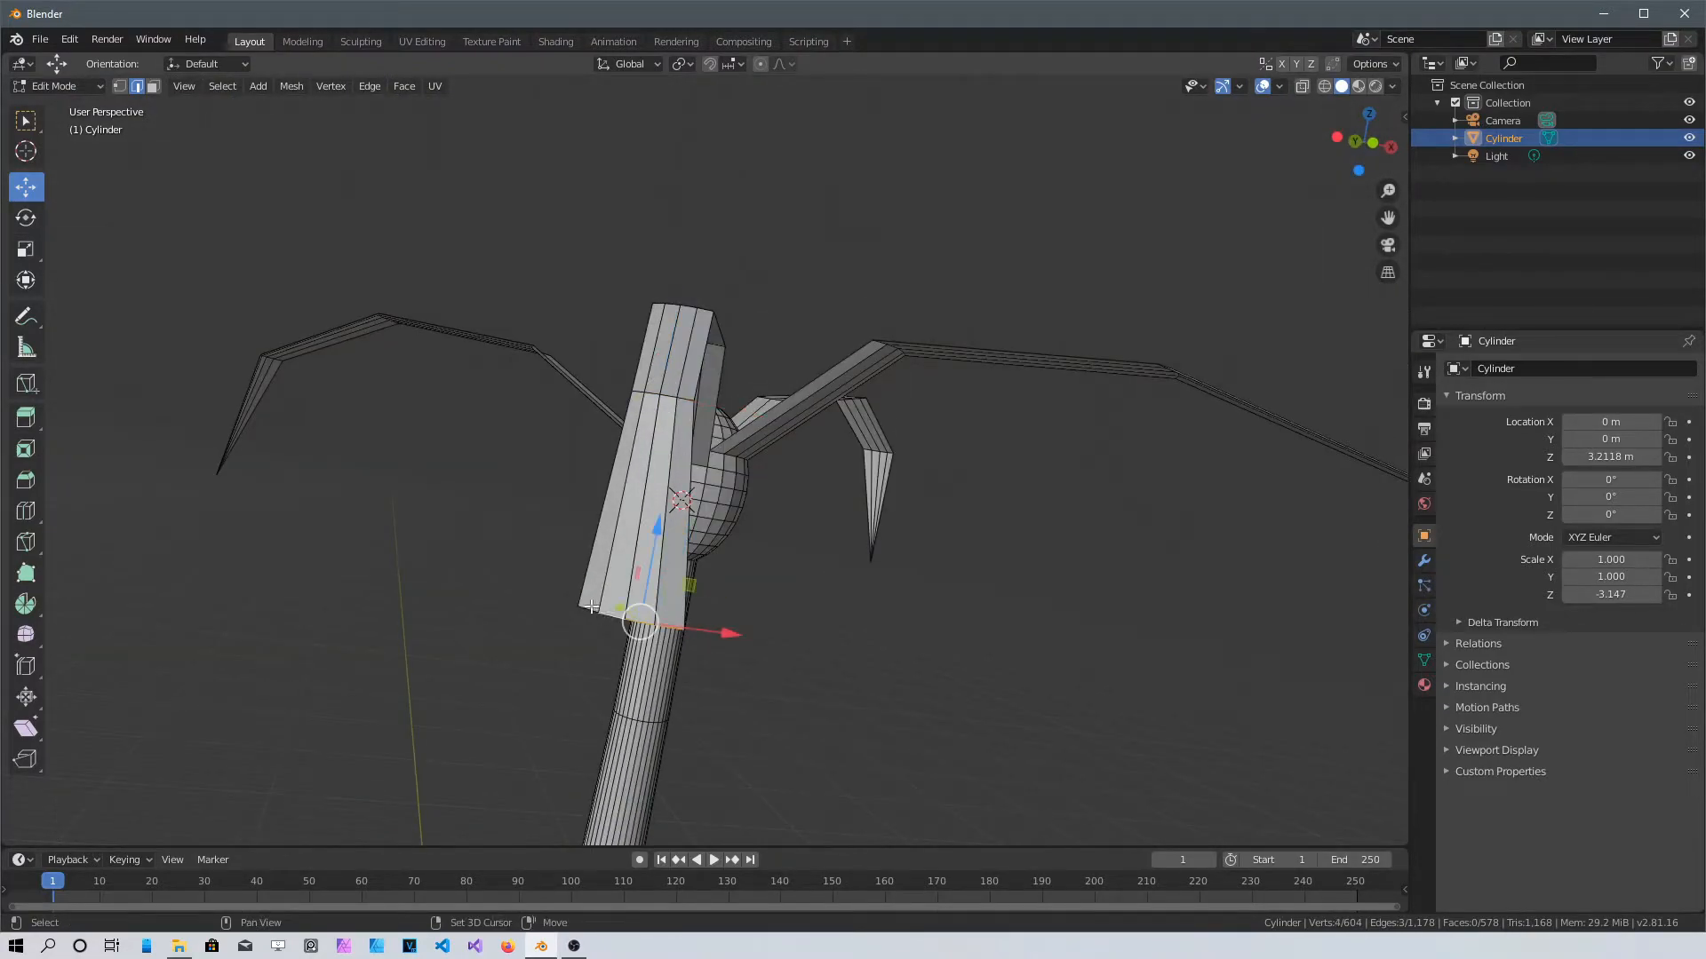
text(s0)
key(Return)
Extrude four adjacent edges on another side of the sphere into a drooping four-segment fifth leaf, its third segment by -0.846, 2.48, -2.44 m
middle_drag(731, 665, 853, 729)
middle_drag(755, 470, 924, 447)
scroll(695, 487, up, 3)
click(616, 572)
shift+click(685, 646)
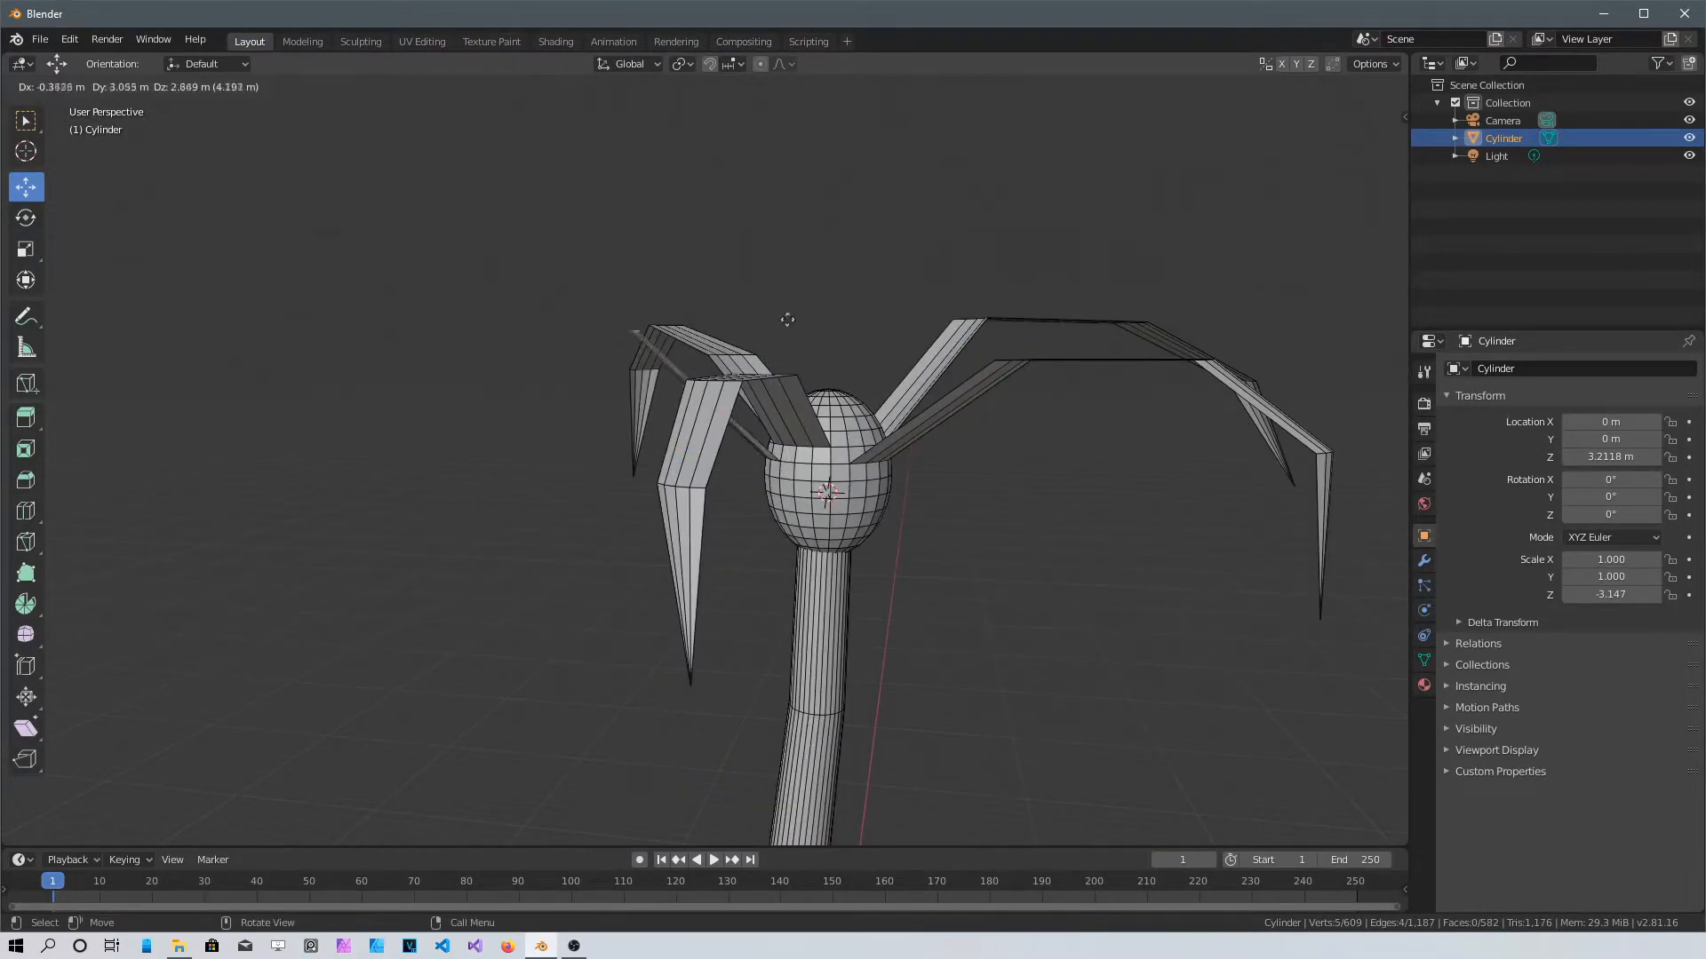
click(730, 310)
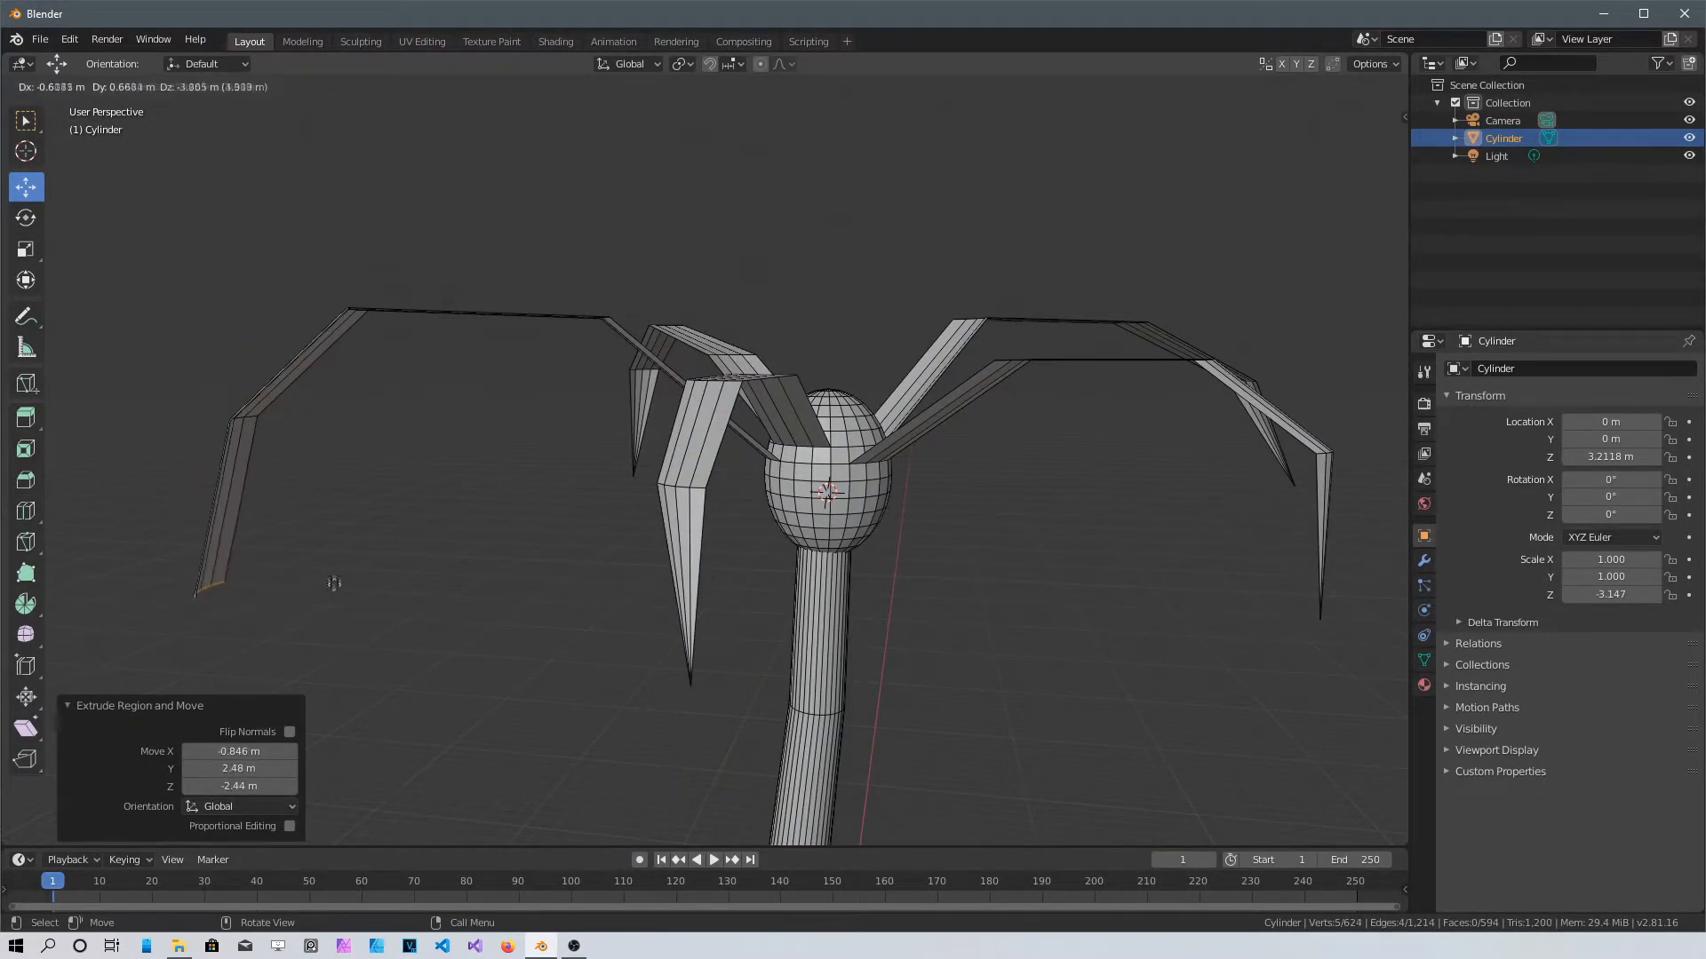
click(321, 550)
Select the four edges between the fifth leaf's second and third segments and scale them down uniformly
middle_drag(323, 550, 686, 690)
scroll(685, 691, up, 3)
middle_drag(631, 267, 514, 349)
click(514, 349)
key(s)
click(656, 421)
Select the four edges between the fifth leaf's third and fourth segments and scale them down uniformly
shift+middle_drag(655, 421, 693, 319)
click(461, 413)
ctrl+click(552, 454)
key(s)
click(565, 467)
Select the four edges at the fifth leaf's free end and scale them to 0 to form a pointed tip
click(433, 451)
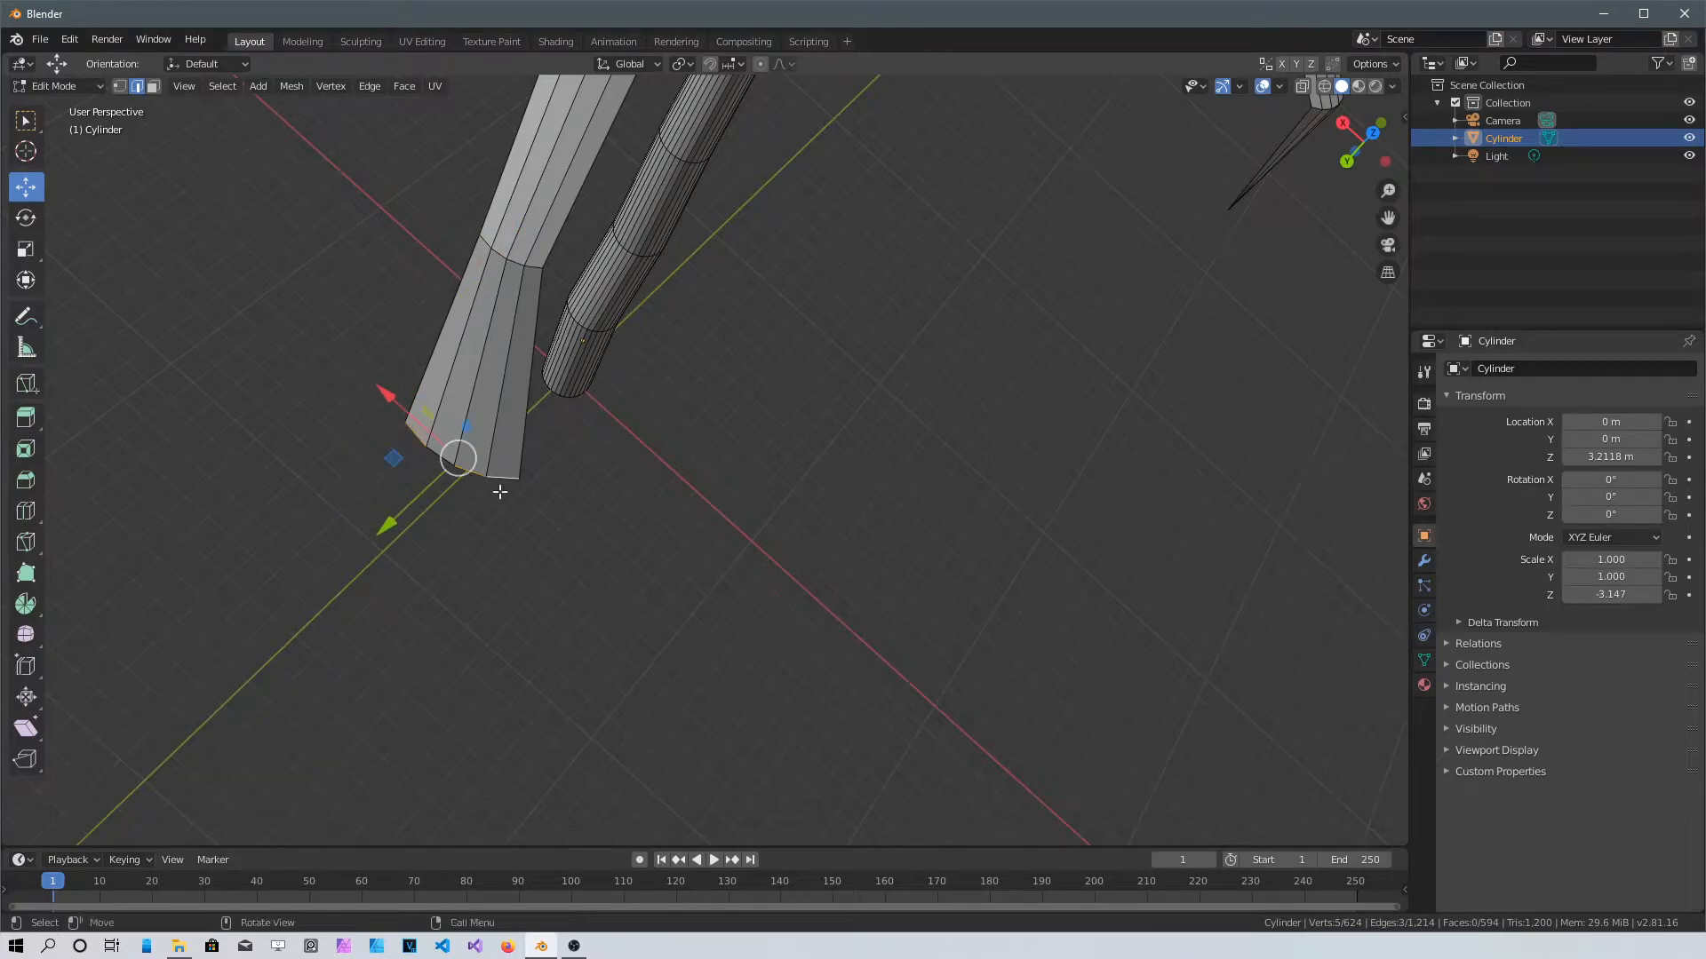
text(s0)
key(Return)
Select four adjacent edges in the sphere's remaining upper gap and extrude them repeatedly into a drooping four-segment sixth leaf
middle_drag(503, 498, 761, 520)
scroll(761, 520, down, 2)
scroll(724, 464, up, 4)
click(675, 460)
scroll(677, 462, up, 2)
ctrl+click(730, 489)
middle_drag(654, 426, 583, 415)
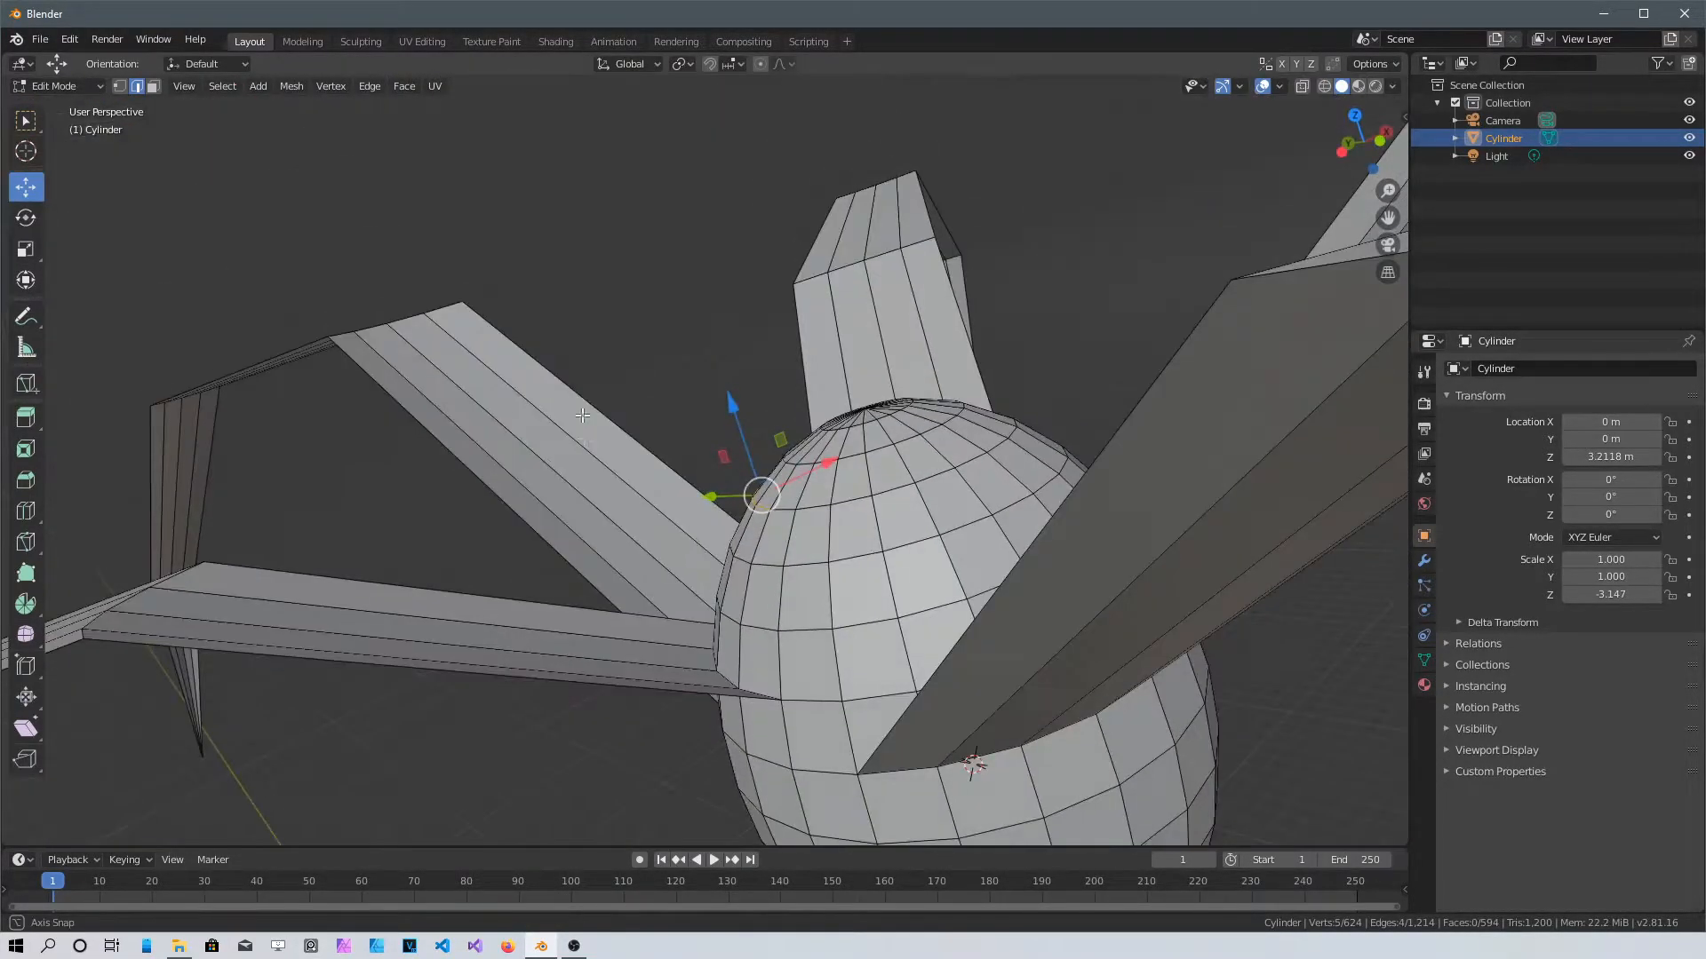
middle_drag(752, 363, 904, 538)
scroll(862, 515, down, 4)
key(e)
click(806, 318)
key(e)
click(475, 504)
Select the four edges between the sixth leaf's second and third segments and scale them uniformly to 0.712
middle_drag(475, 505, 578, 662)
scroll(569, 661, down, 3)
click(481, 673)
shift+click(435, 603)
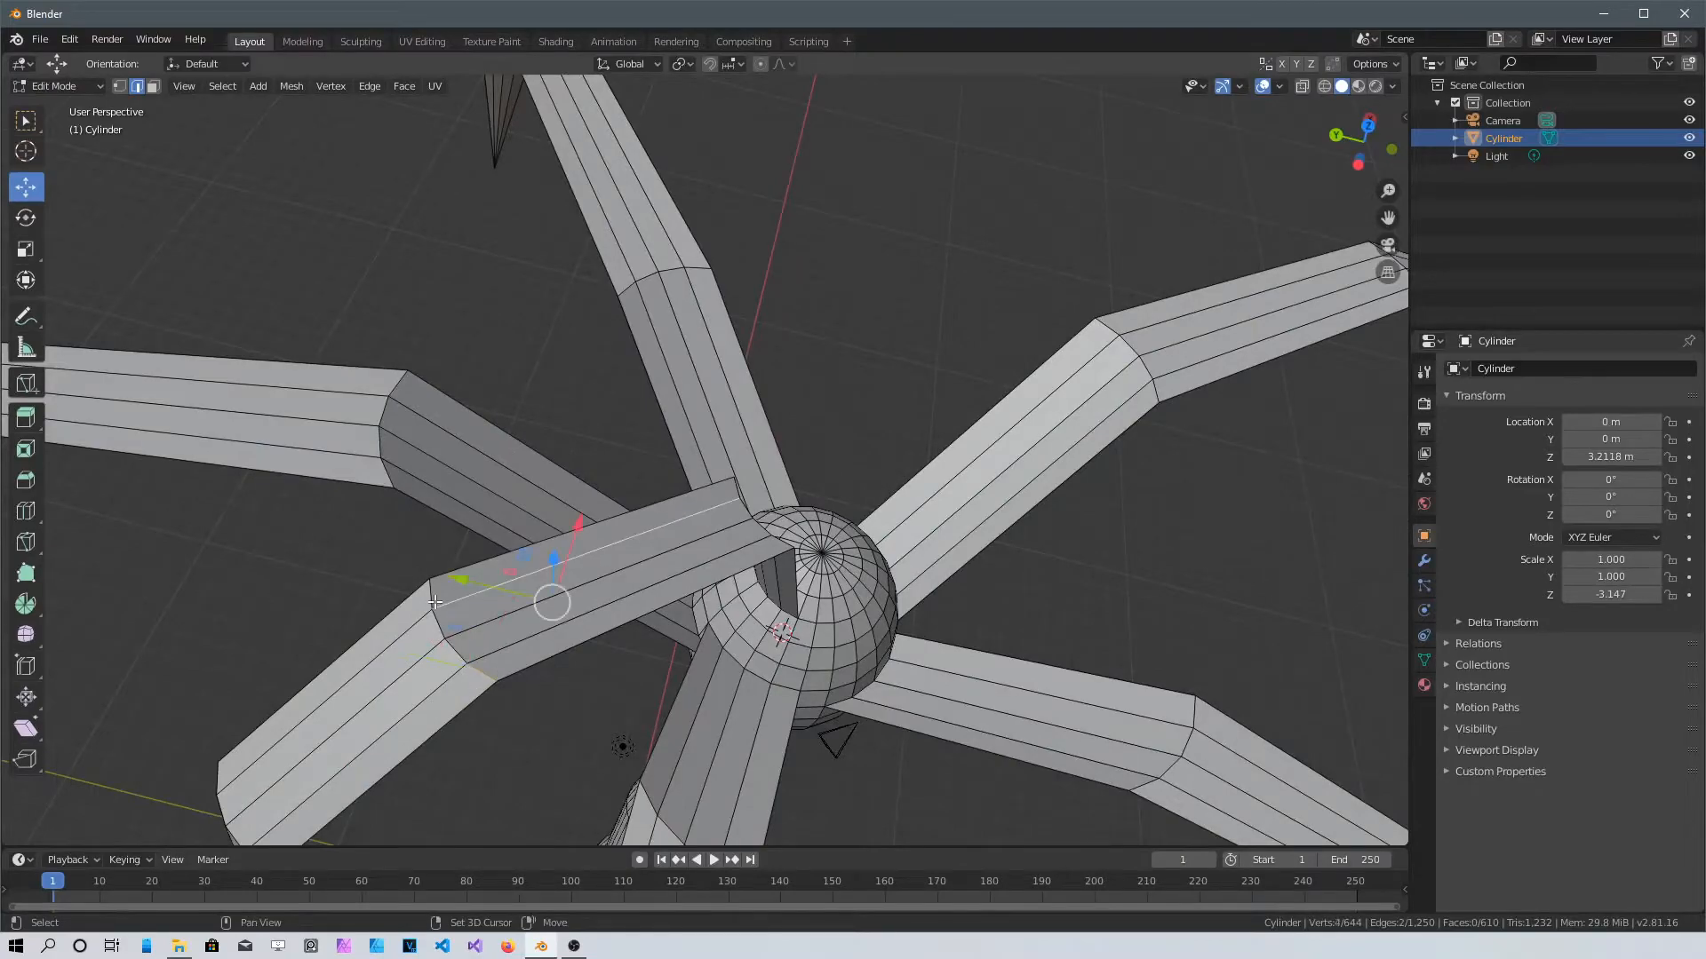
scroll(444, 653, up, 3)
click(779, 437)
key(s)
click(622, 690)
scroll(622, 690, down, 3)
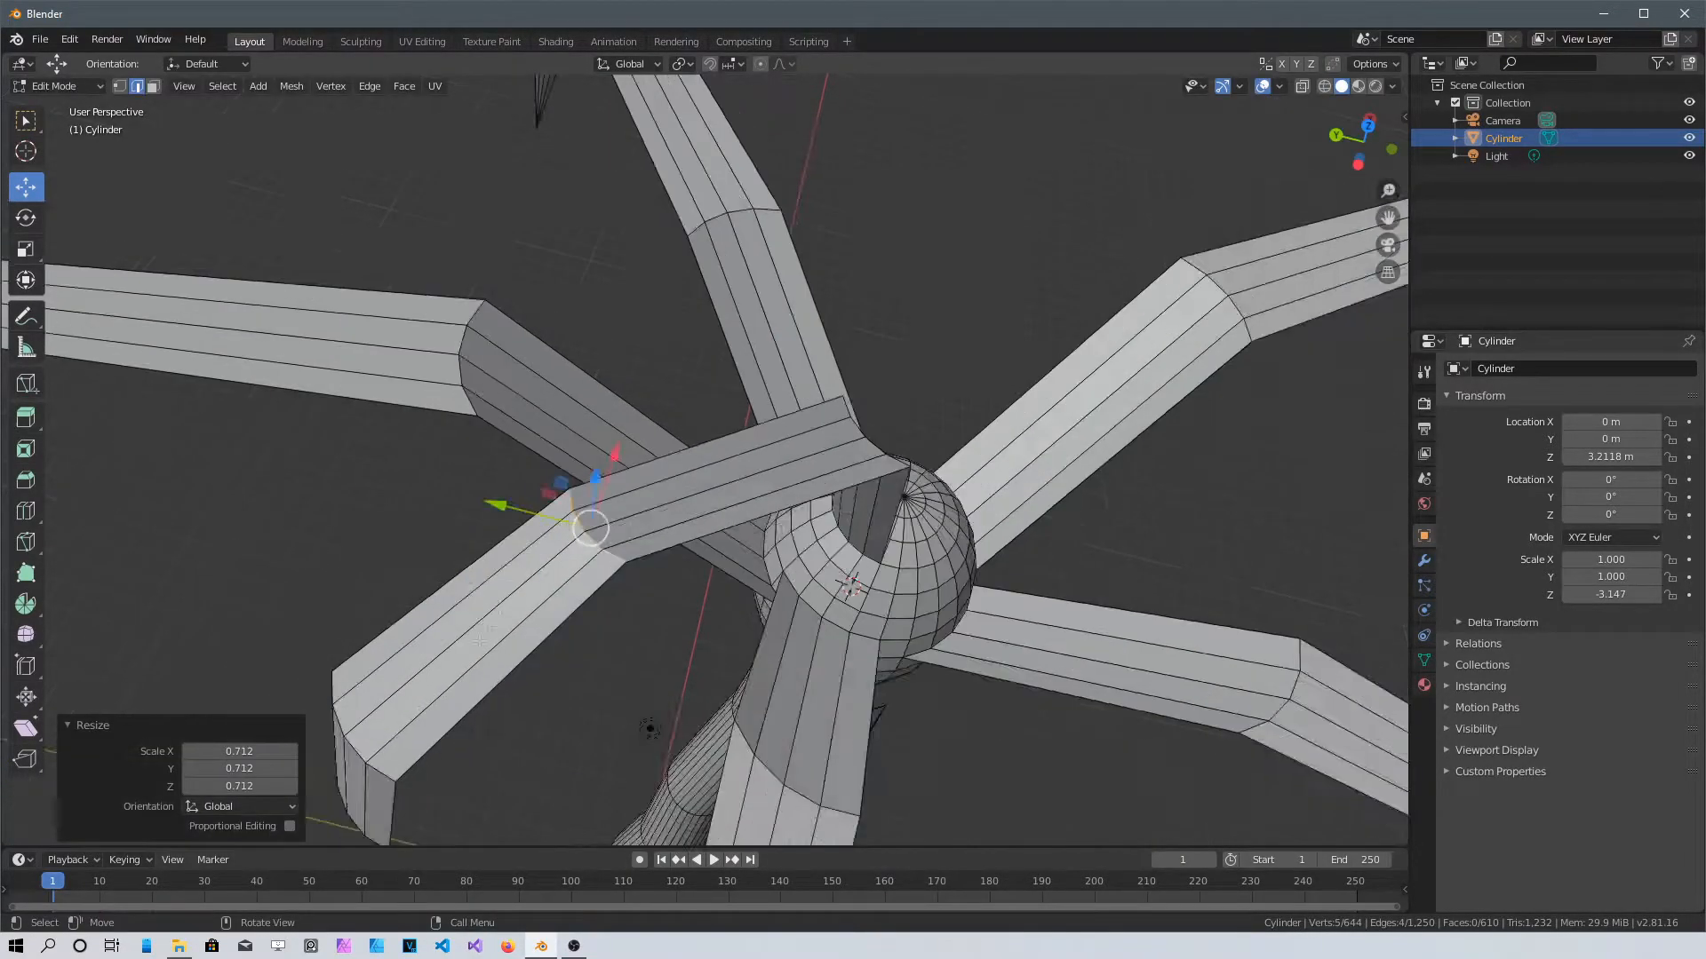
Select the four edges between the sixth leaf's third and fourth segments and scale them uniformly to 0.532
middle_drag(622, 689, 435, 653)
scroll(444, 640, up, 3)
click(471, 569)
shift+click(288, 363)
key(s)
click(505, 510)
scroll(497, 515, down, 2)
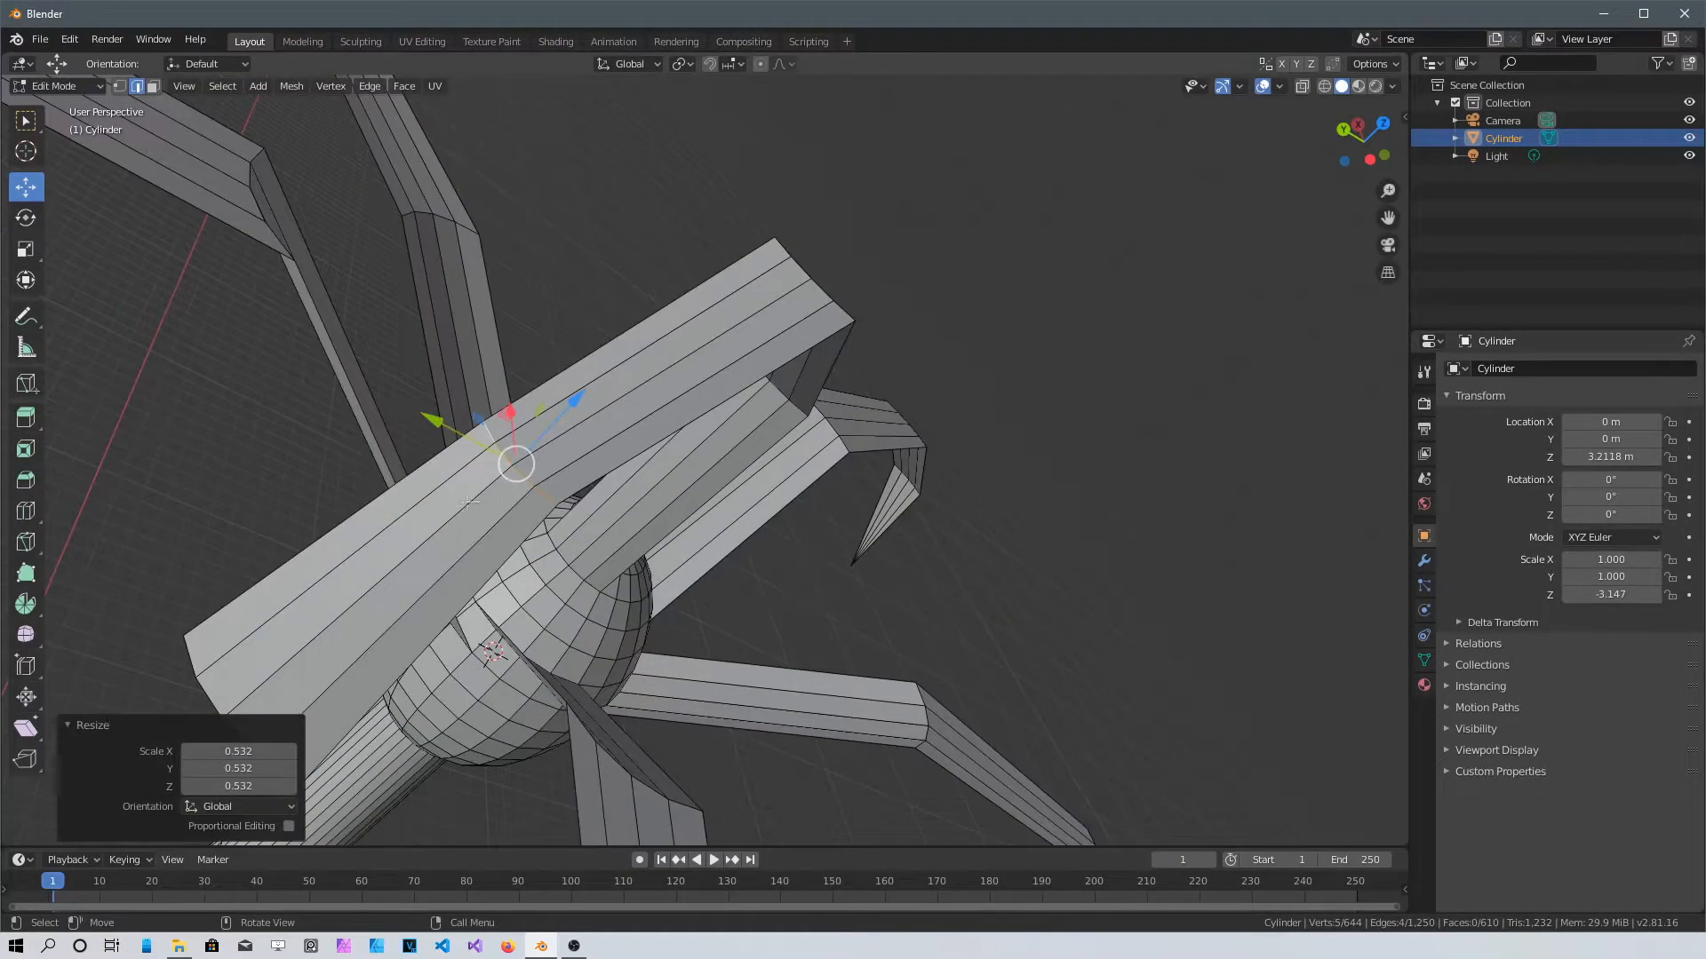
Select the four edges at the sixth leaf's free end and scale them to 0 to form a pointed tip
shift+middle_drag(482, 531, 595, 449)
click(489, 613)
scroll(479, 613, up, 2)
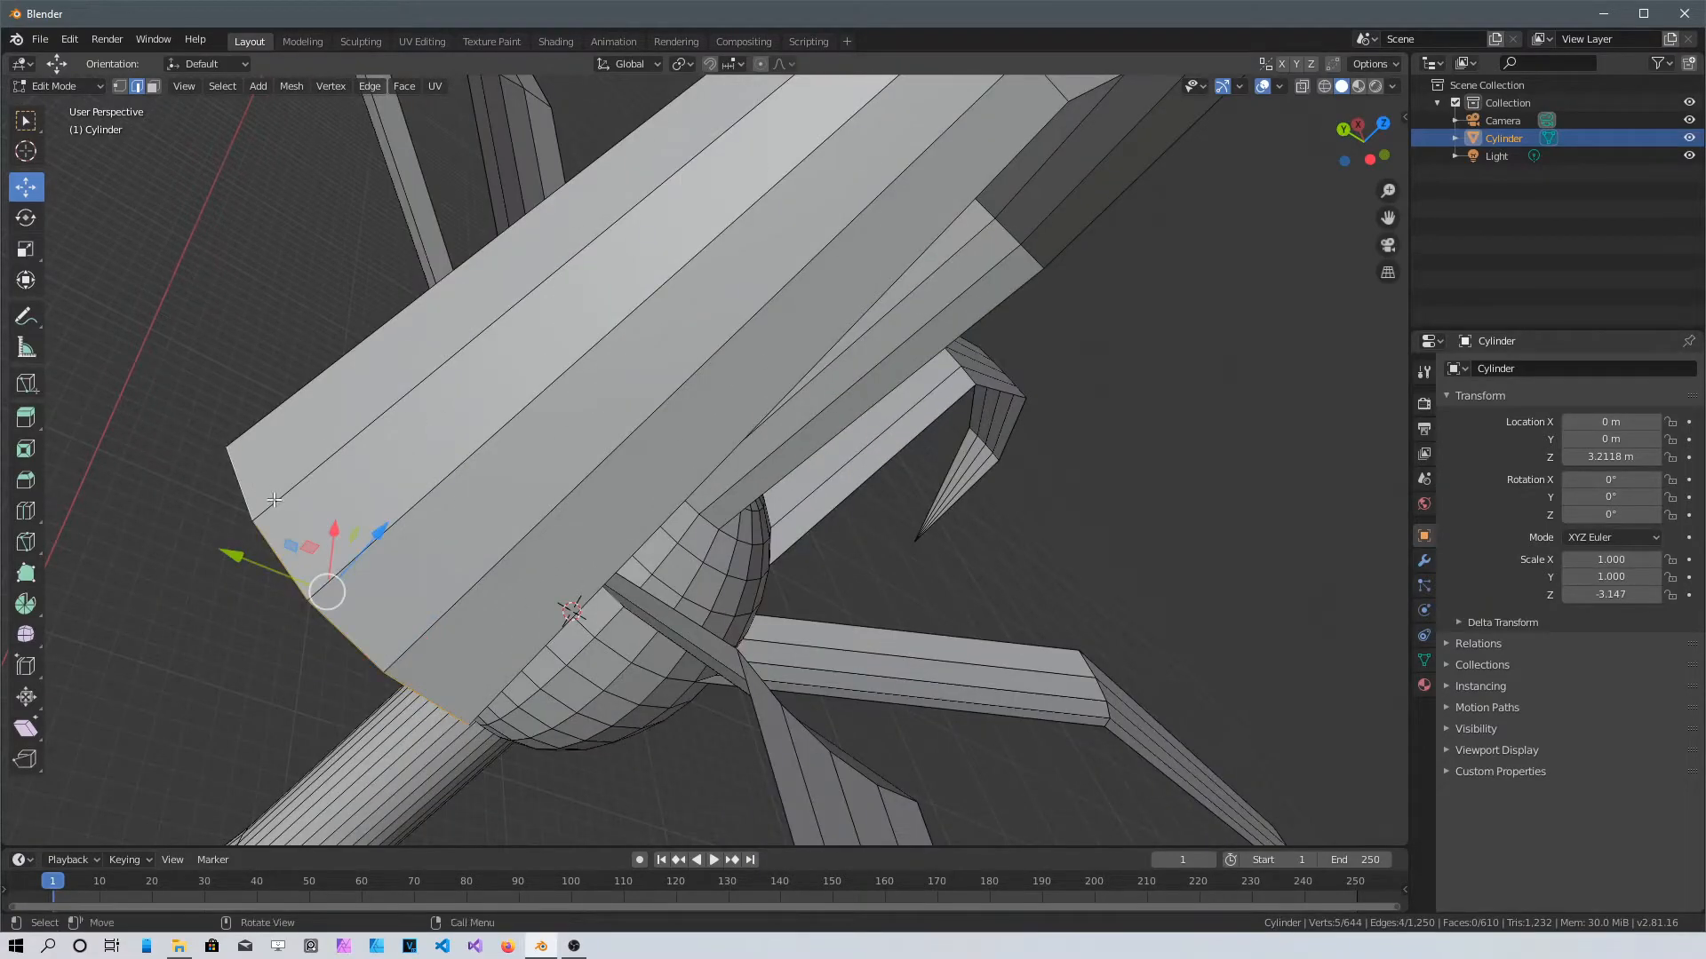
text(s0)
key(Return)
Extrude three adjacent edges lower on the sphere outward by about 3.3 m, and extrude again for the seventh leaf's second segment
scroll(280, 497, down, 5)
middle_drag(289, 493, 639, 480)
scroll(640, 479, up, 5)
shift+middle_drag(676, 551, 719, 482)
click(659, 388)
shift+click(616, 378)
shift+click(575, 368)
middle_drag(568, 373, 346, 438)
scroll(355, 445, down, 1)
key(e)
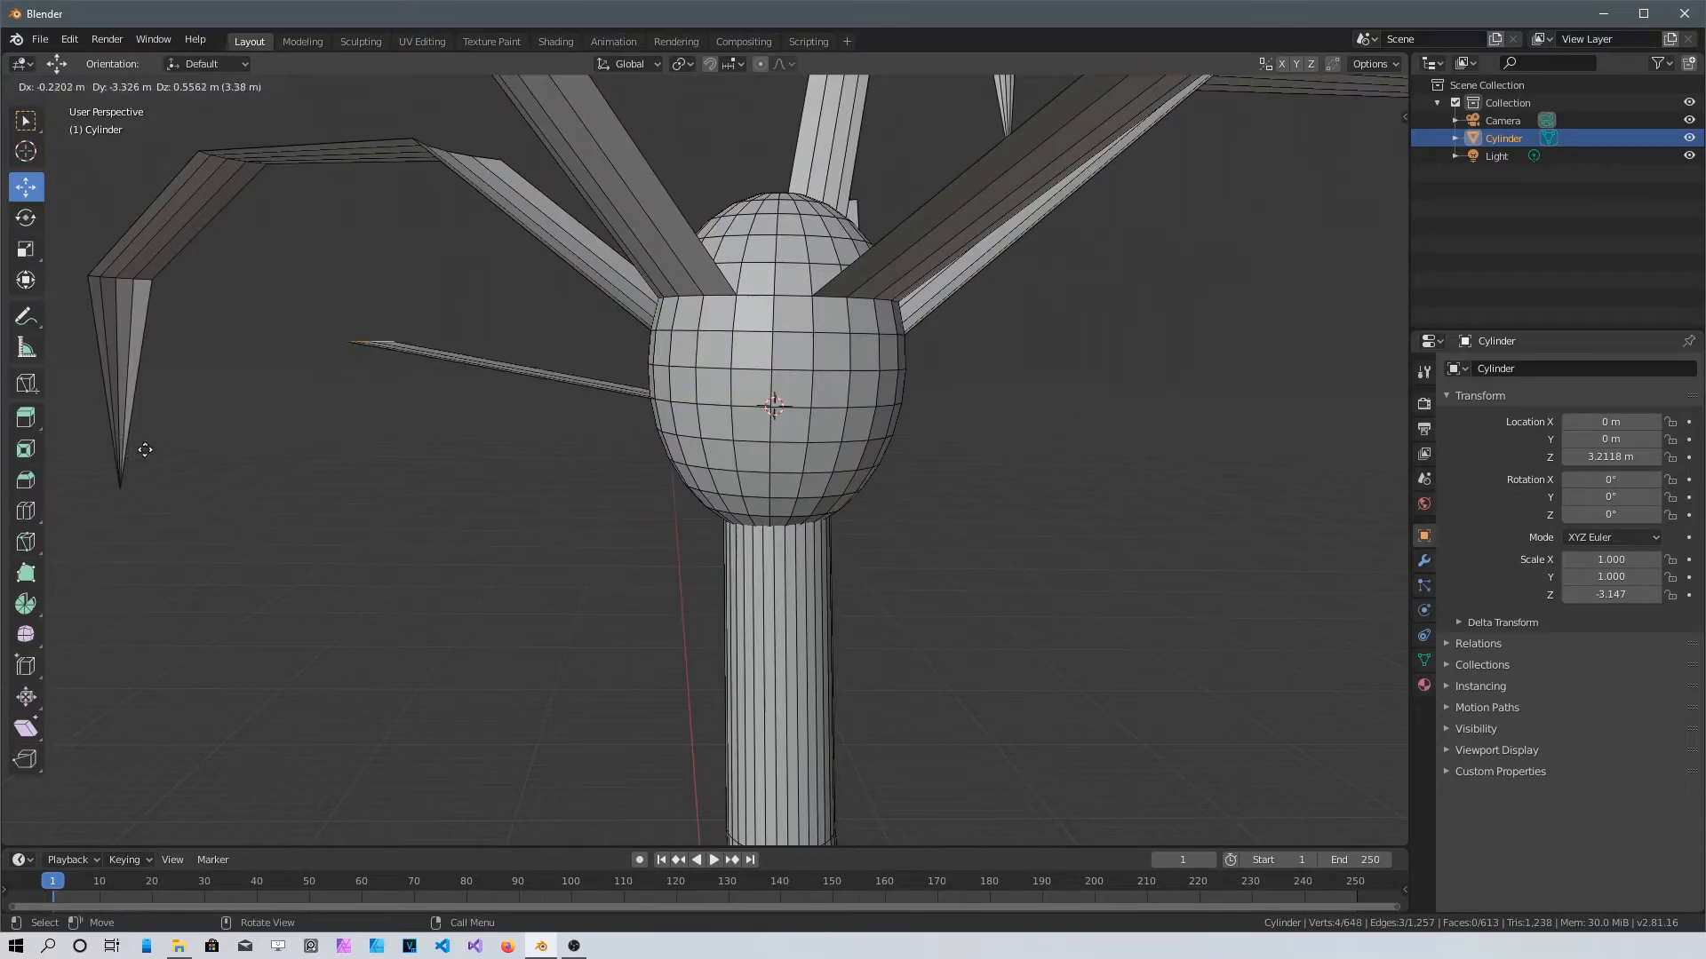
click(166, 461)
key(e)
click(1343, 706)
key(e)
click(1332, 772)
scroll(942, 568, down, 4)
middle_drag(942, 568, 1115, 626)
key(ctrl+z)
Extrude the seventh leaf's end edges downward twice to form its third and fourth segments
click(1001, 672)
key(e)
click(1033, 774)
Select the edges between the seventh leaf's first and second segments and scale them uniformly
middle_drag(1033, 774, 750, 758)
alt+click(750, 757)
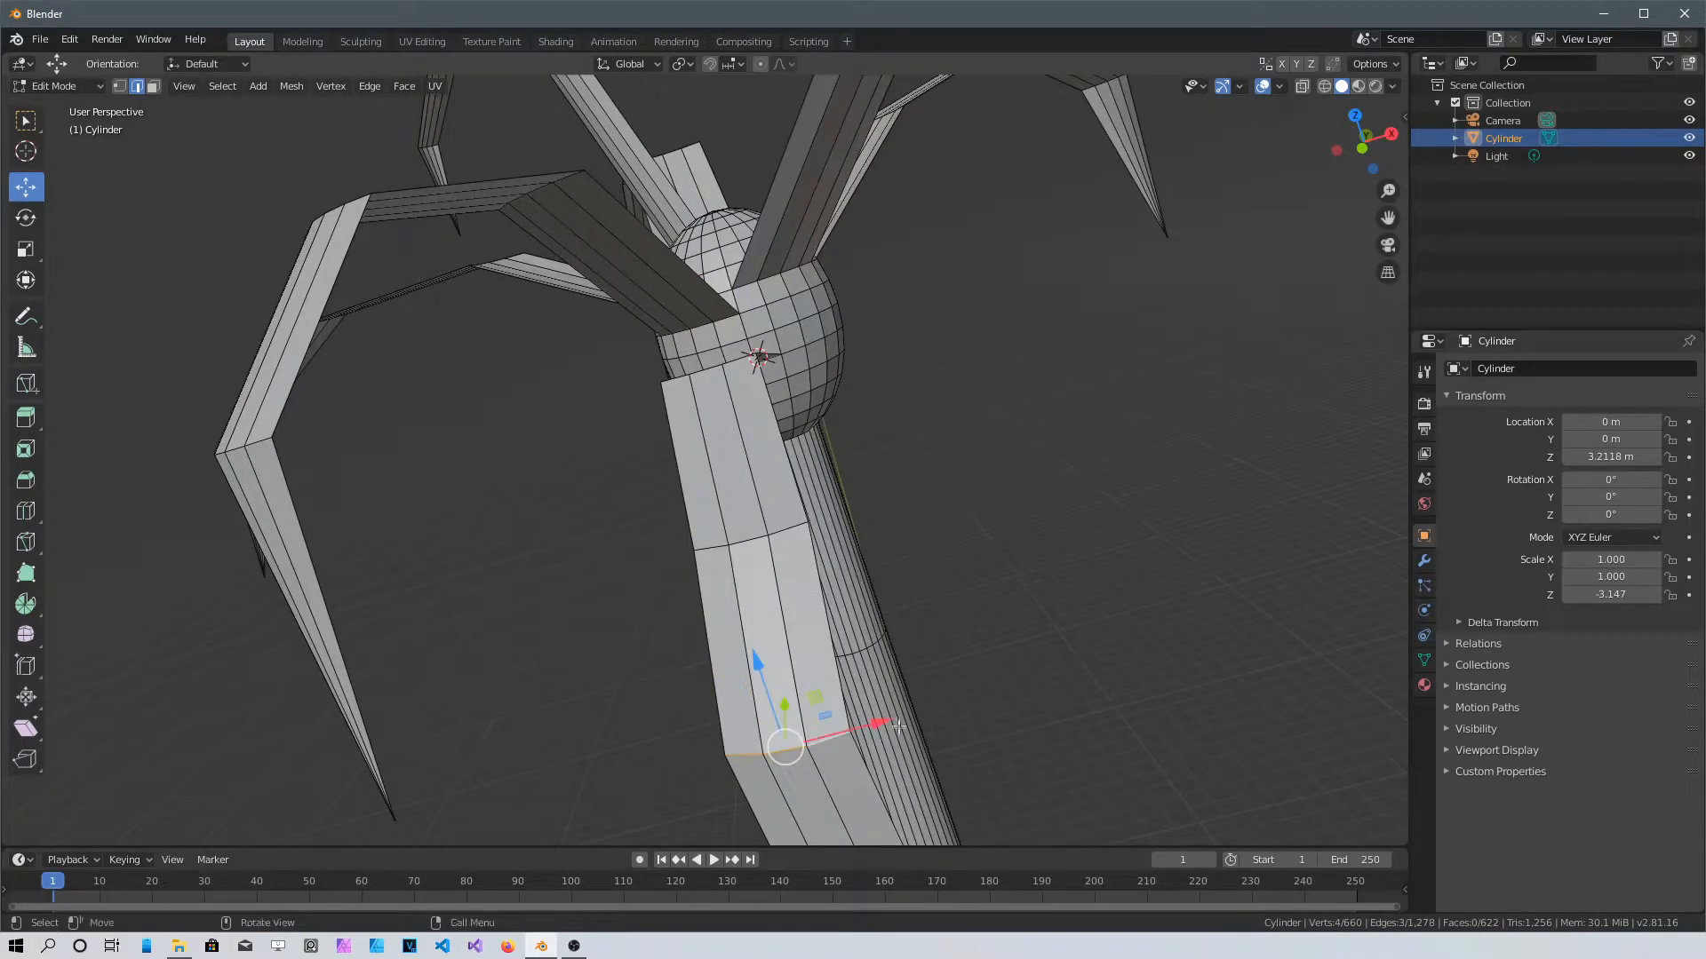
drag(876, 724, 899, 717)
click(718, 550)
scroll(846, 582, up, 4)
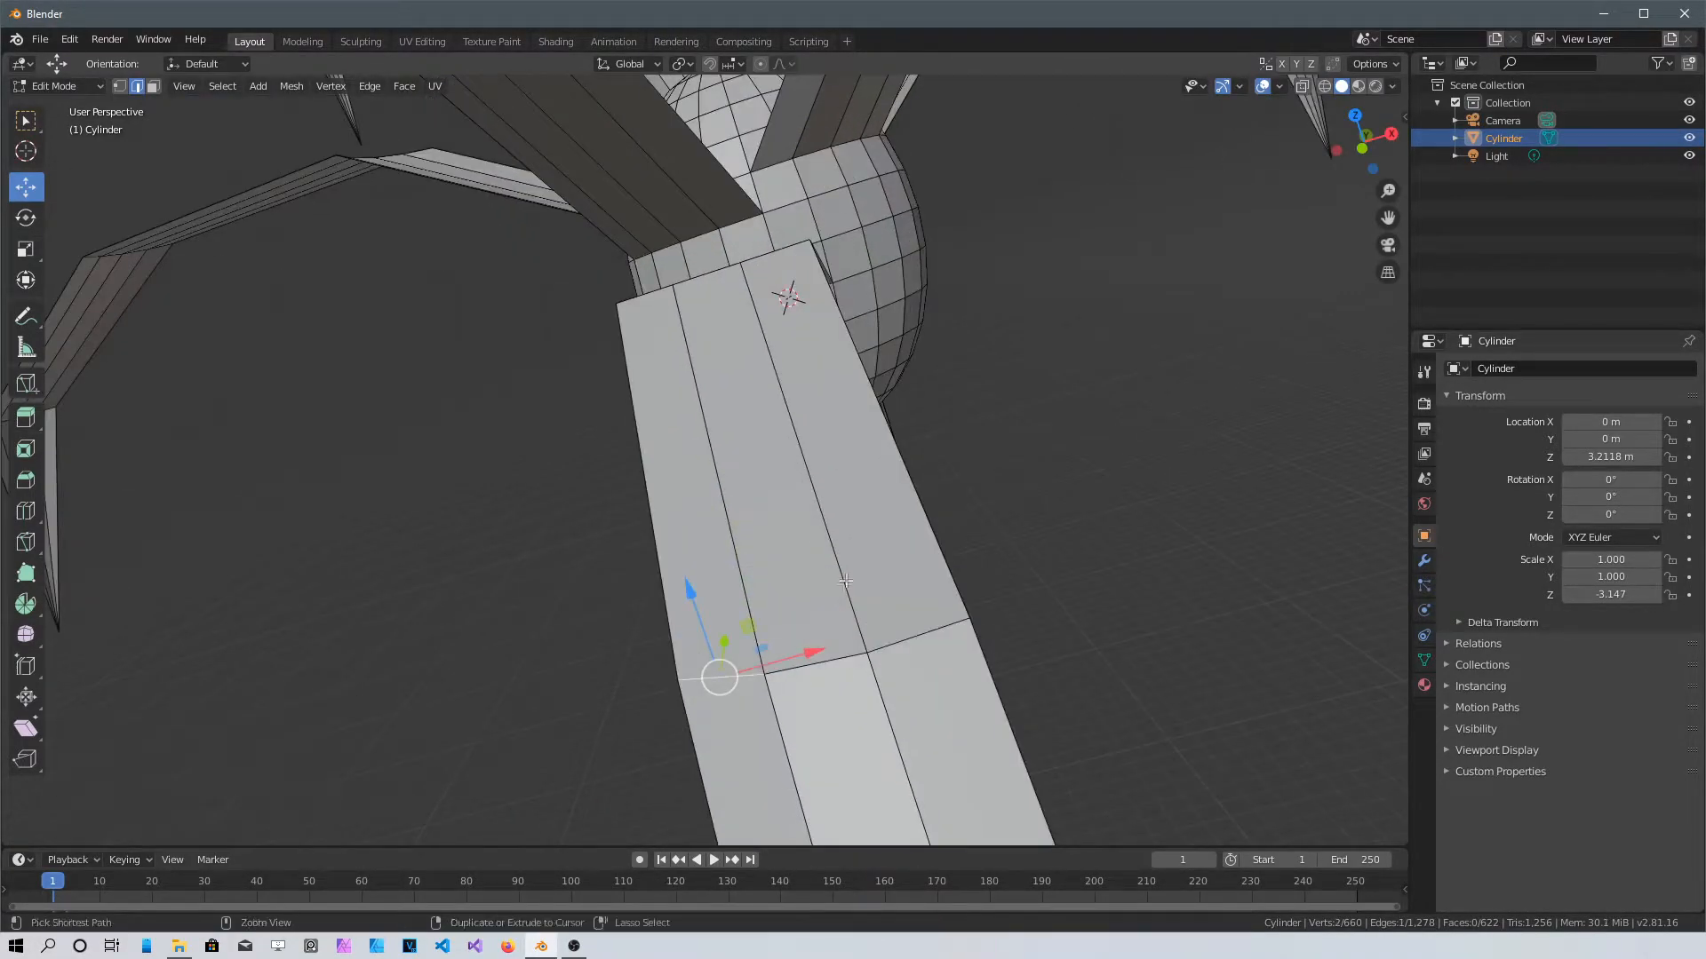
key(s)
click(924, 697)
Select the edges across the seventh leaf's next joint down and scale them uniformly
scroll(915, 693, down, 4)
middle_drag(852, 662, 888, 626)
click(695, 611)
shift+click(730, 604)
scroll(793, 686, up, 5)
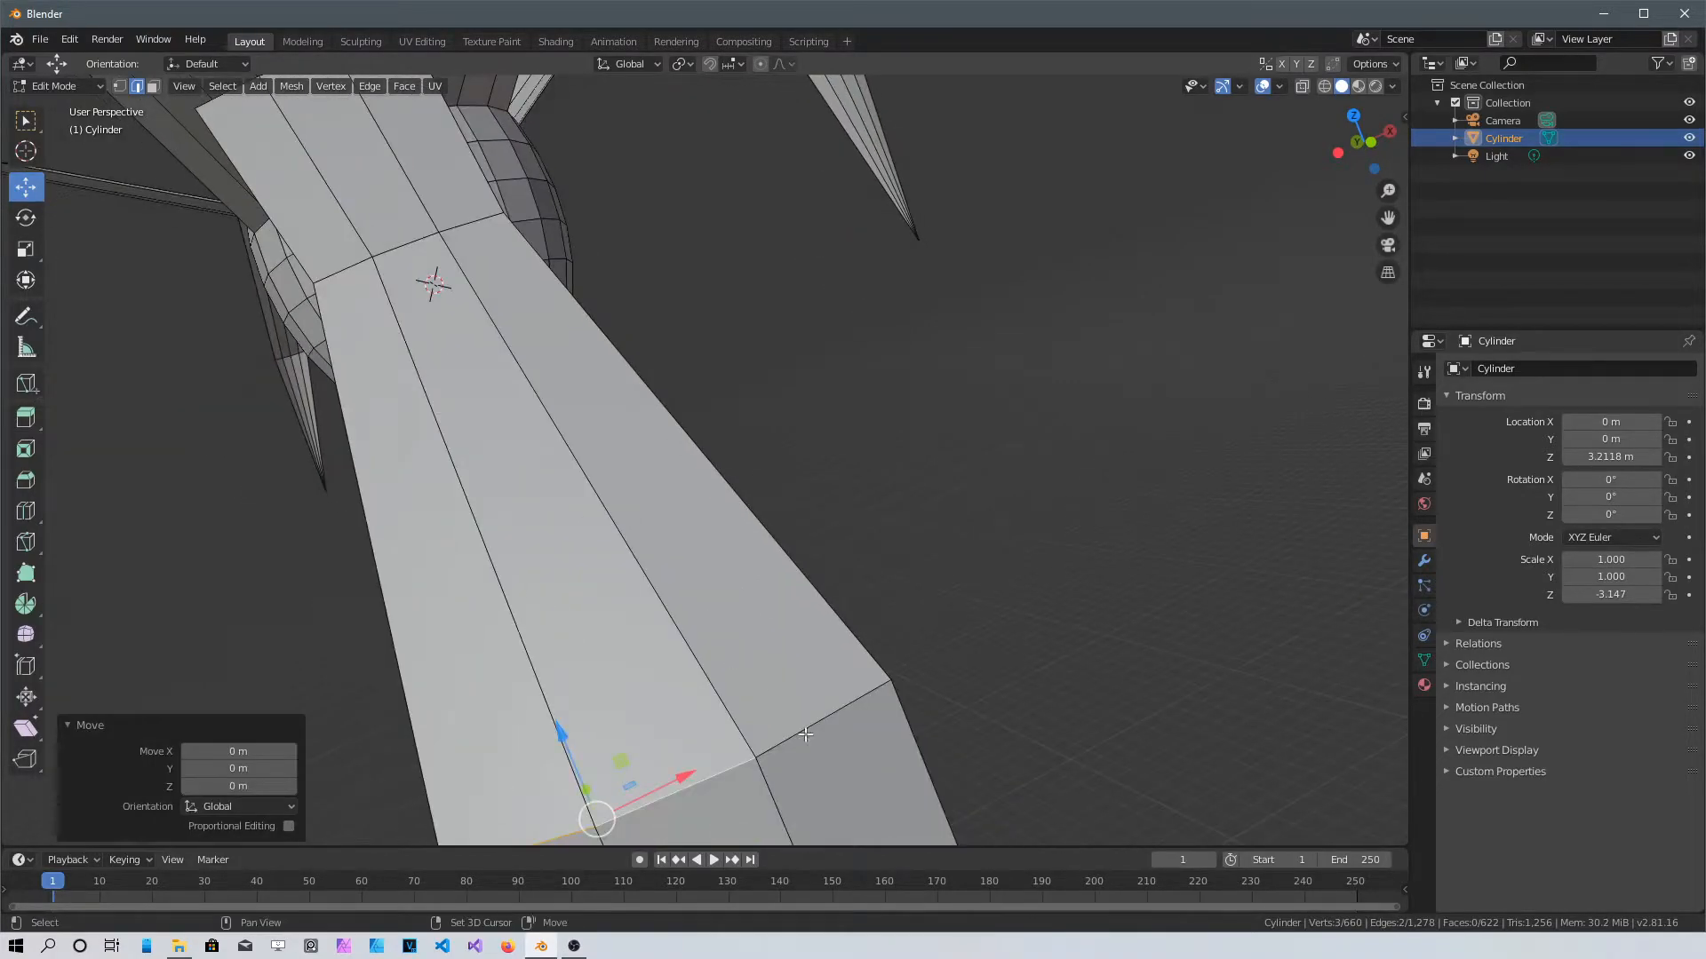
scroll(755, 702, down, 2)
key(s)
click(694, 735)
Select the three edges at the seventh leaf's lower end and scale them down to form its tip
shift+middle_drag(693, 733, 525, 552)
click(536, 668)
shift+click(438, 712)
shift+click(341, 750)
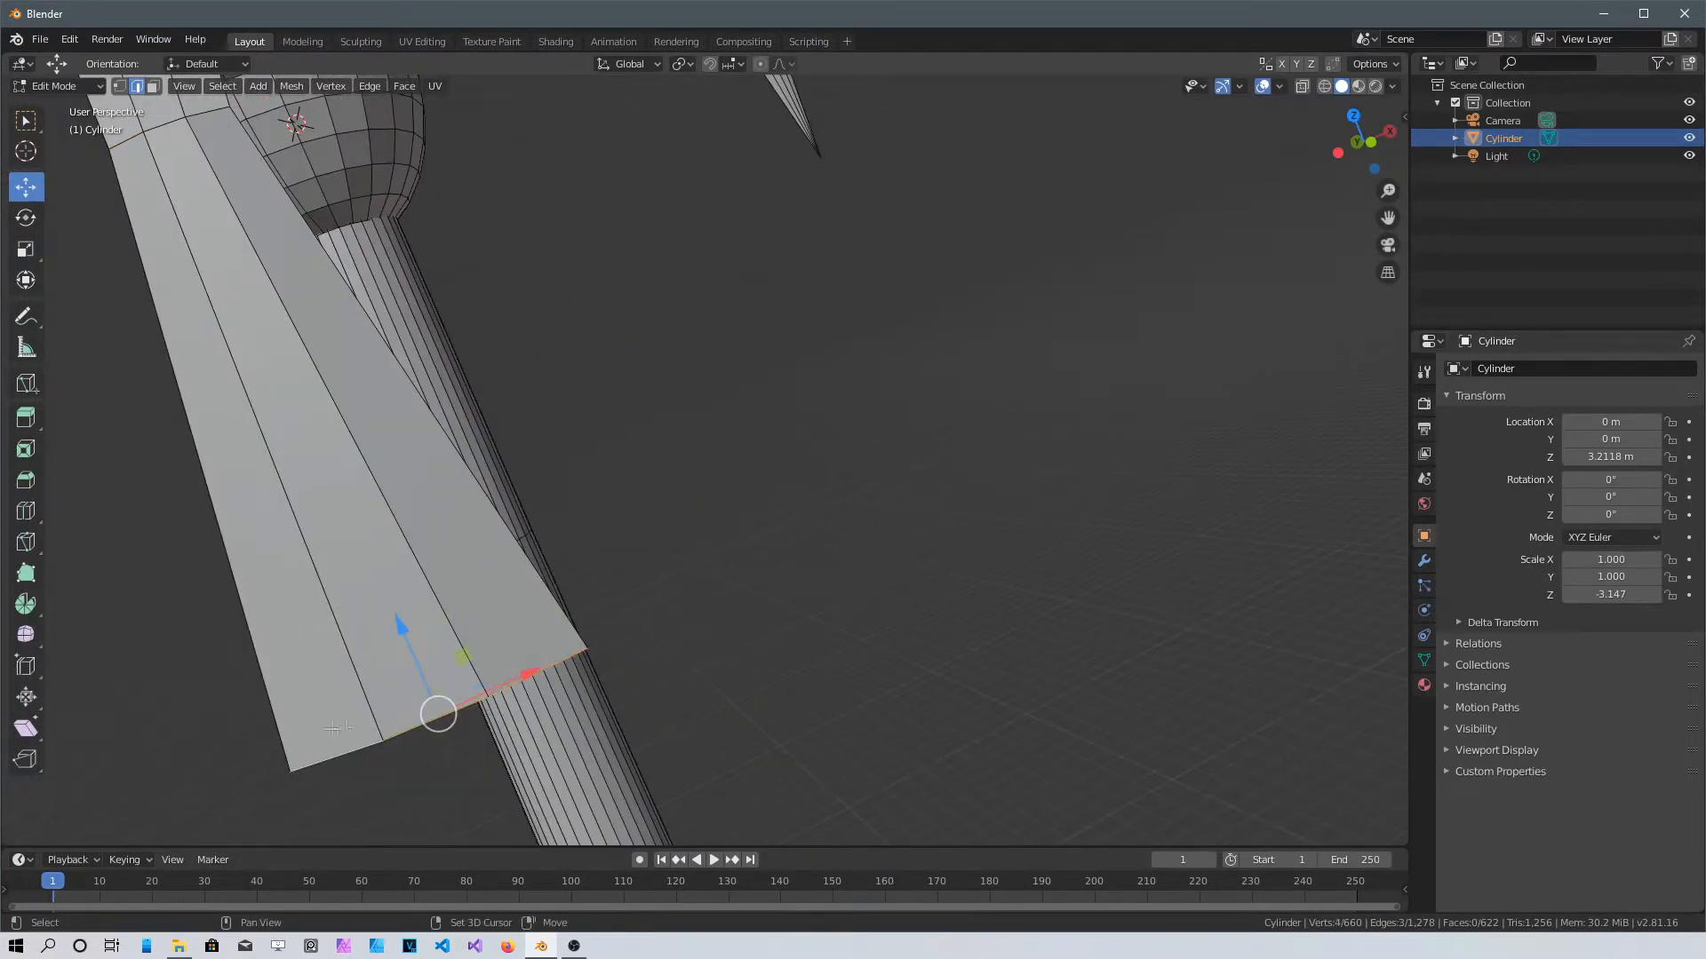
key(s)
Extrude four adjacent edges lower on the sphere outward by about 2.3 m and continue with the eighth leaf's three further segments
scroll(497, 693, down, 4)
middle_drag(657, 604, 677, 408)
scroll(430, 385, up, 4)
click(967, 518)
middle_drag(967, 518, 924, 382)
shift+click(910, 484)
shift+middle_drag(924, 382, 1137, 350)
scroll(1136, 350, down, 4)
key(e)
click(717, 534)
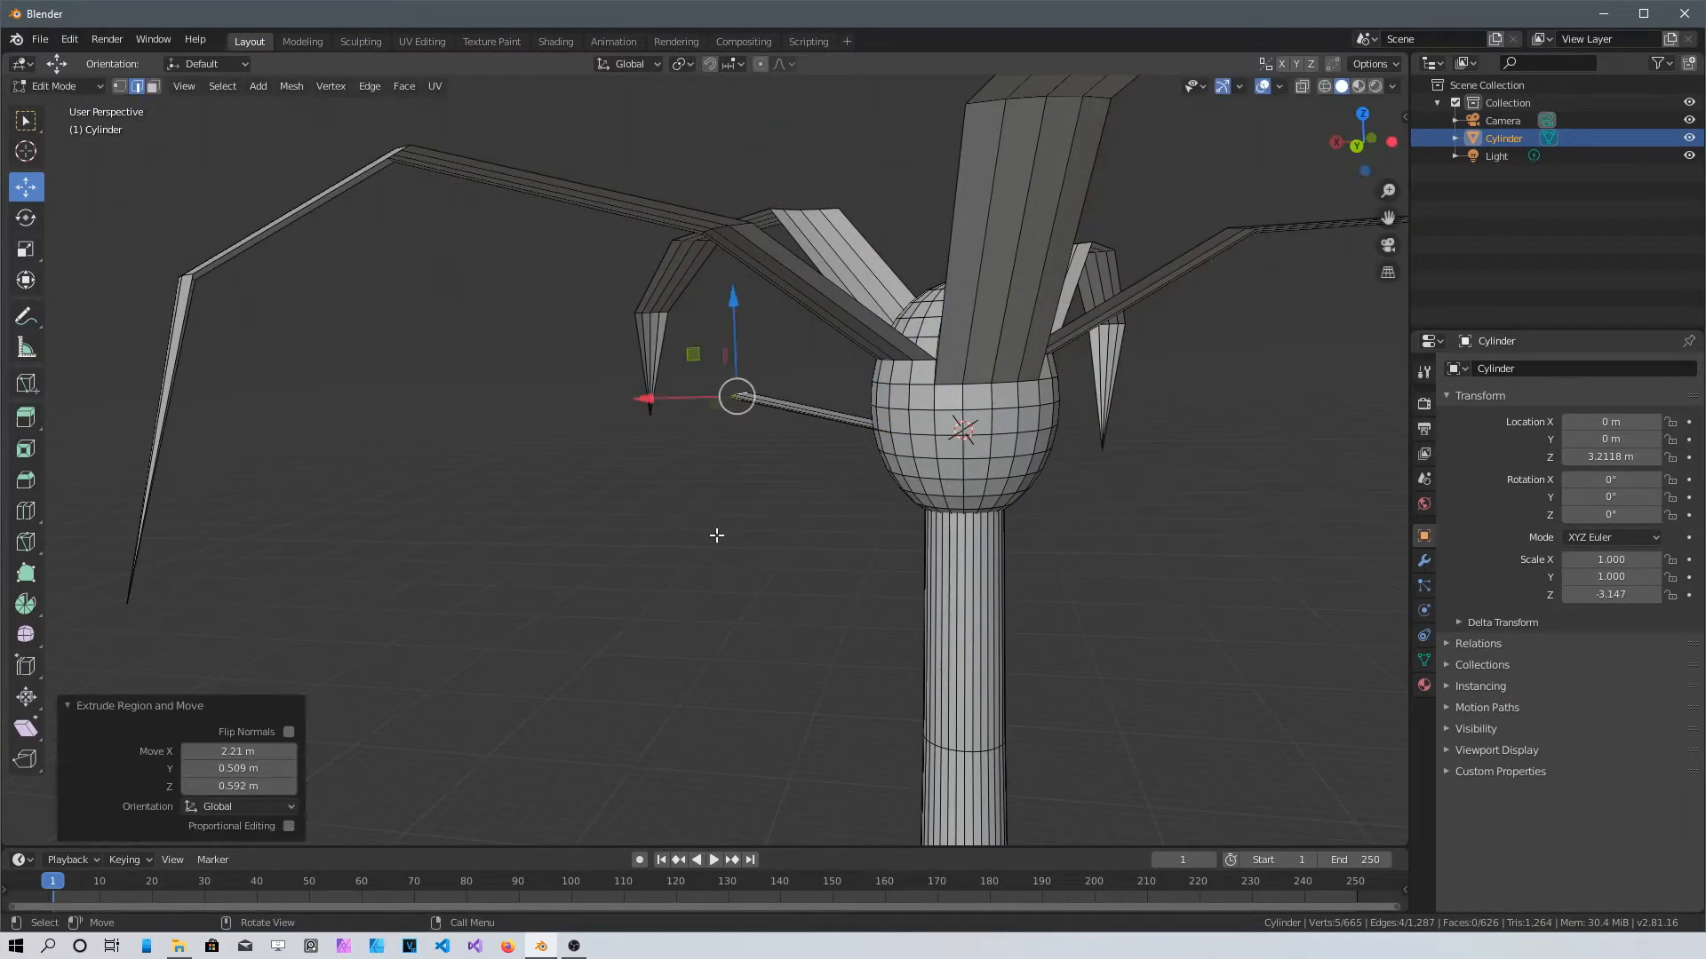
middle_drag(520, 739, 693, 462)
click(700, 467)
Select the edges across two of the eighth leaf's joints in turn and scale each set to taper the leaf
scroll(700, 479, down, 2)
click(677, 666)
shift+click(641, 668)
click(755, 702)
shift+middle_drag(755, 702, 675, 418)
click(572, 477)
shift+click(537, 474)
shift+click(501, 461)
click(702, 479)
Select the edges at the eighth leaf's free end and scale them to 0 to form a pointed tip
middle_drag(702, 479, 622, 364)
scroll(622, 364, down, 2)
shift+middle_drag(497, 710, 942, 755)
scroll(577, 559, up, 3)
click(520, 578)
shift+click(422, 496)
text(ss0)
key(Return)
Select four adjacent edges on the upper part of the sphere as the base of the ninth leaf
scroll(628, 537, down, 4)
scroll(942, 756, up, 3)
click(808, 450)
shift+click(786, 431)
shift+click(766, 408)
shift+click(748, 386)
middle_drag(748, 385, 945, 306)
scroll(945, 307, down, 2)
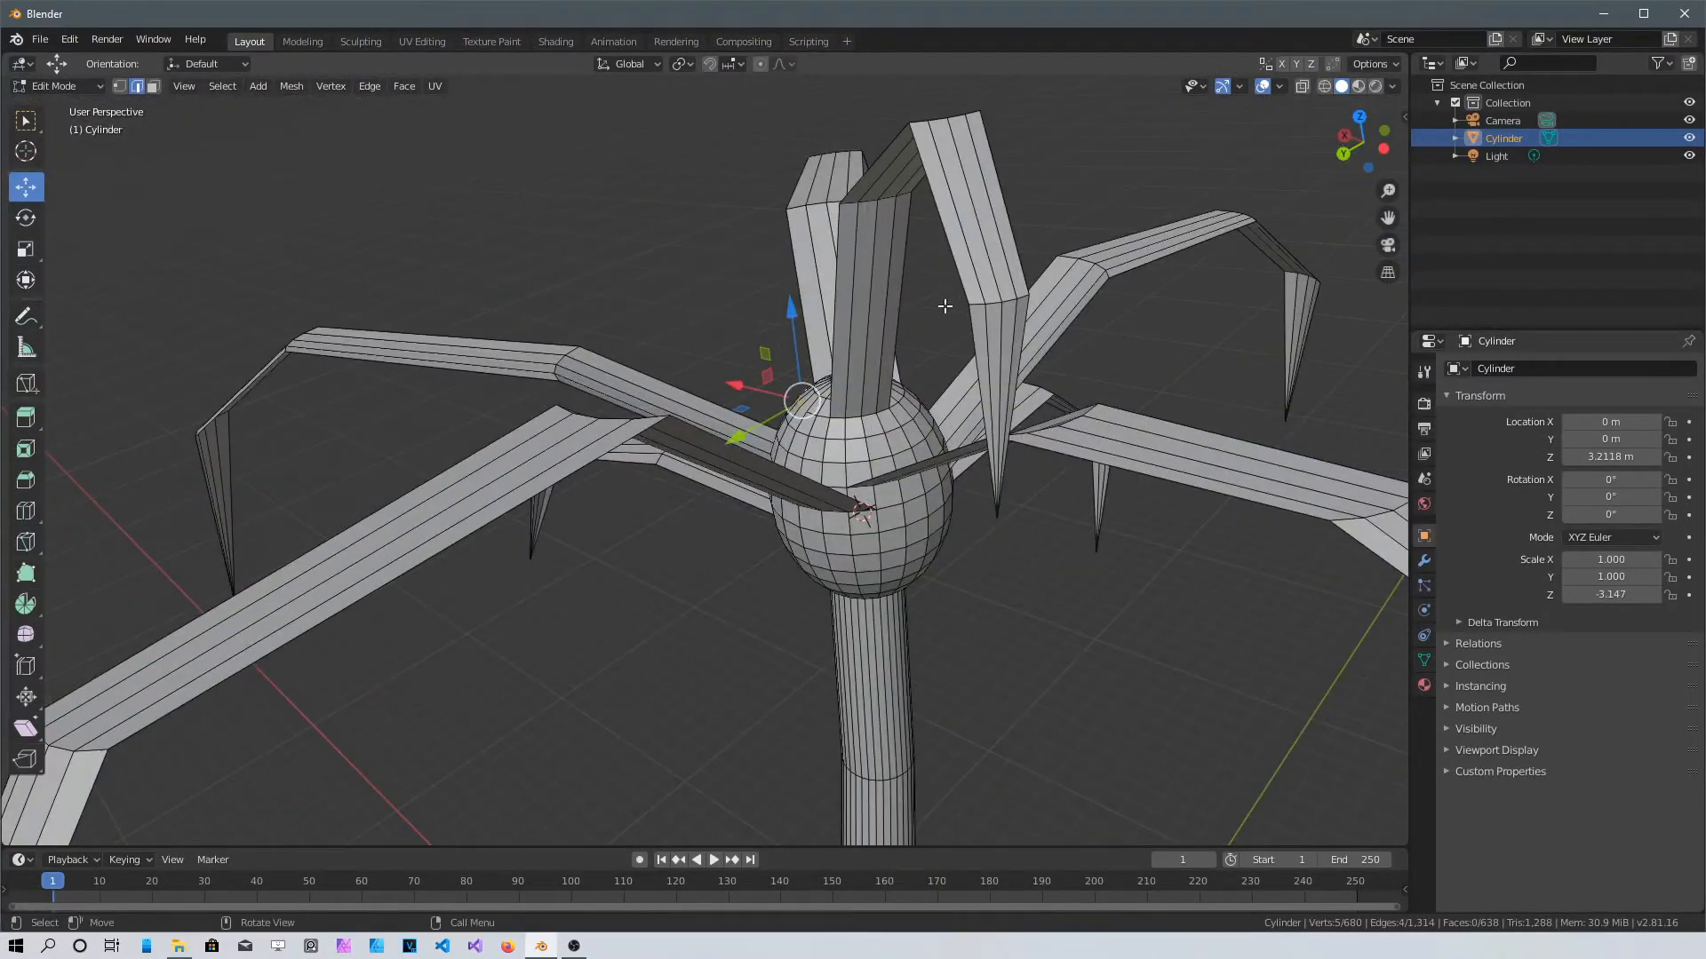
click(816, 215)
key(e)
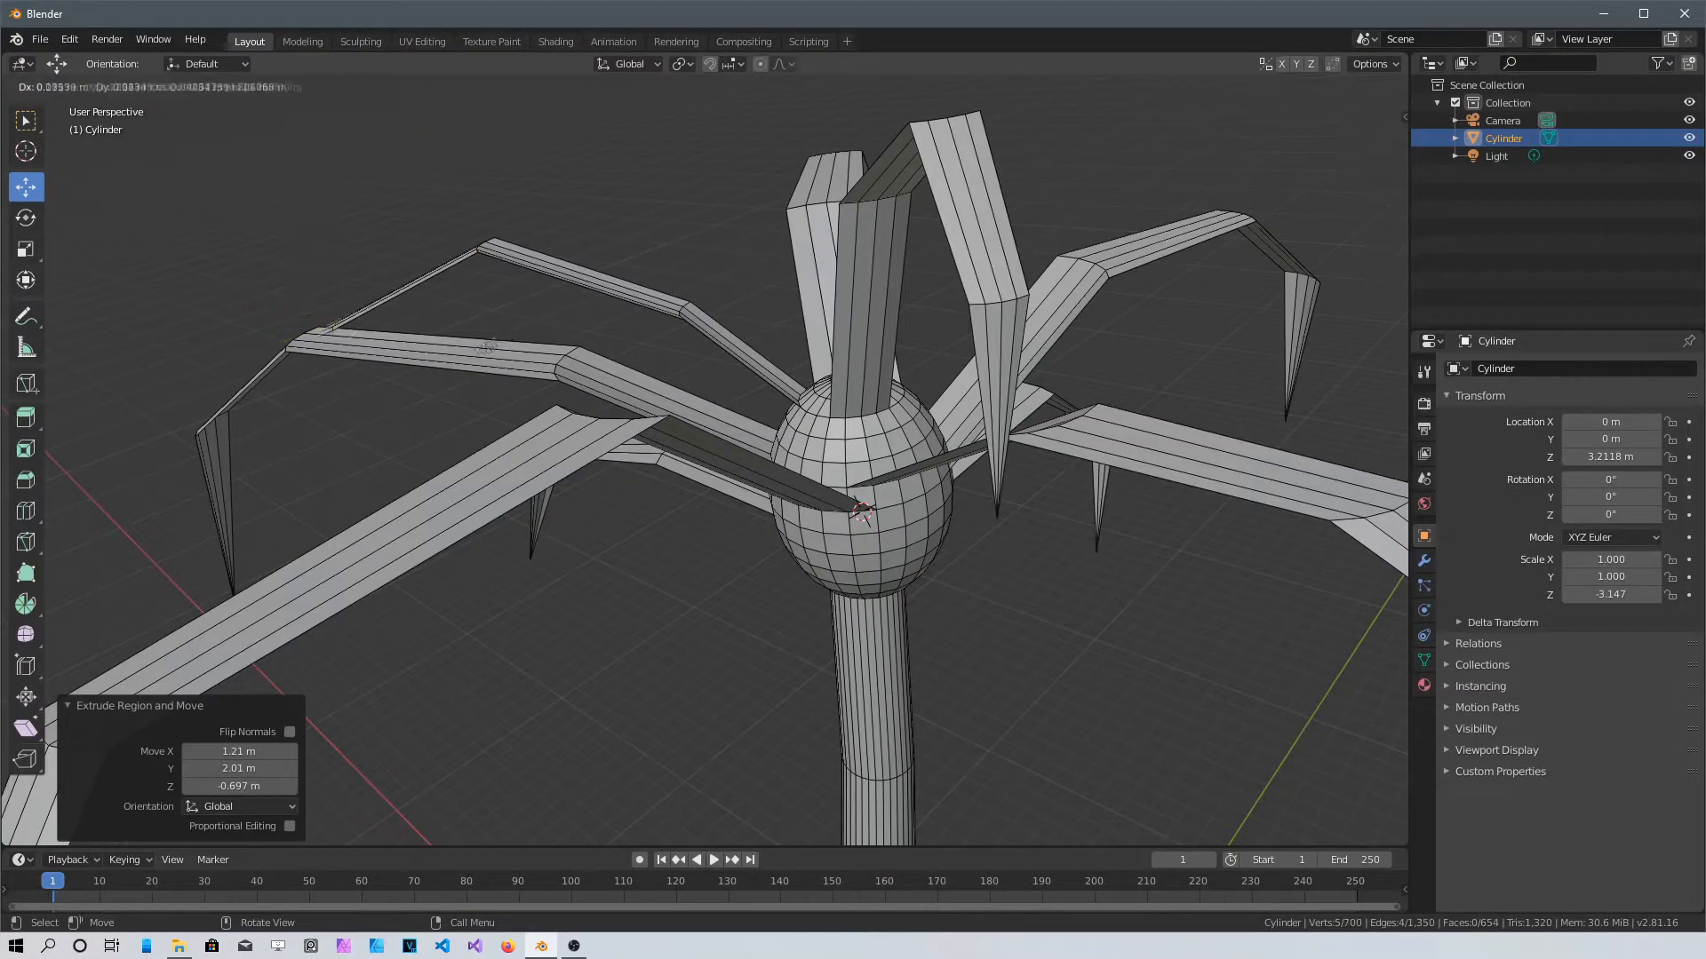
click(491, 472)
Extrude the four selected edges outward repeatedly to build the ninth leaf from four arching segments
middle_drag(490, 473, 878, 330)
key(e)
click(866, 260)
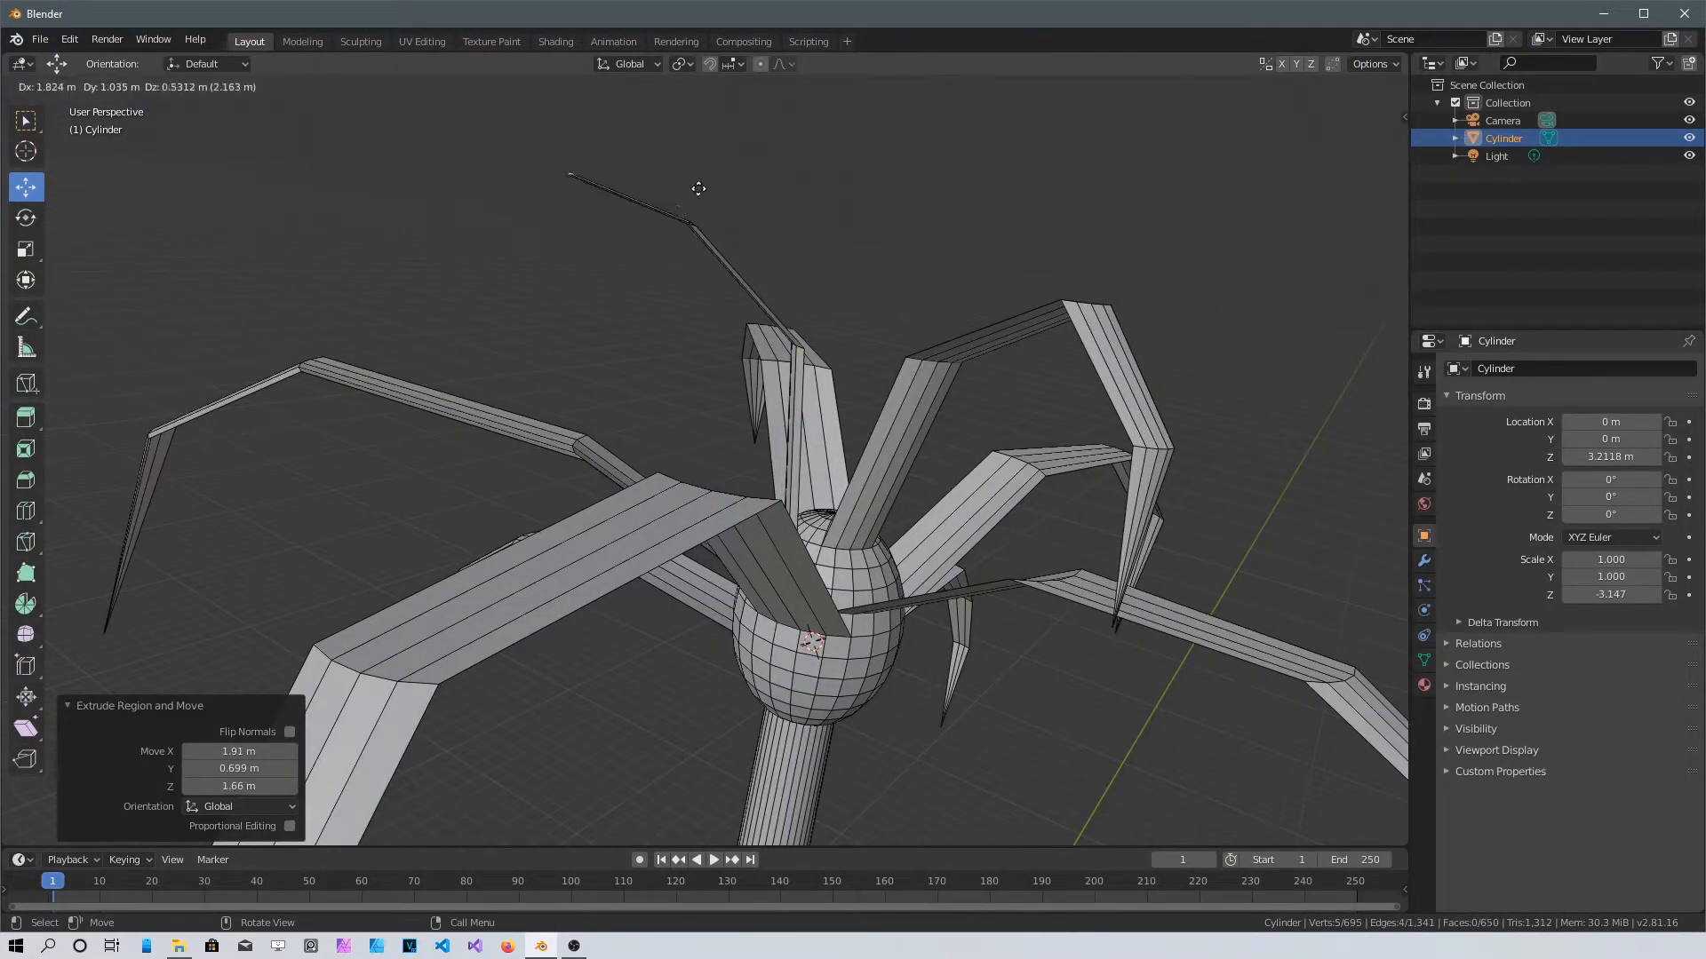
click(615, 273)
Try to scale the edges across the ninth leaf's first joint, and undo the scaling
middle_drag(615, 273, 605, 622)
scroll(604, 498, up, 4)
shift+middle_drag(551, 248, 720, 511)
click(653, 389)
shift+click(680, 373)
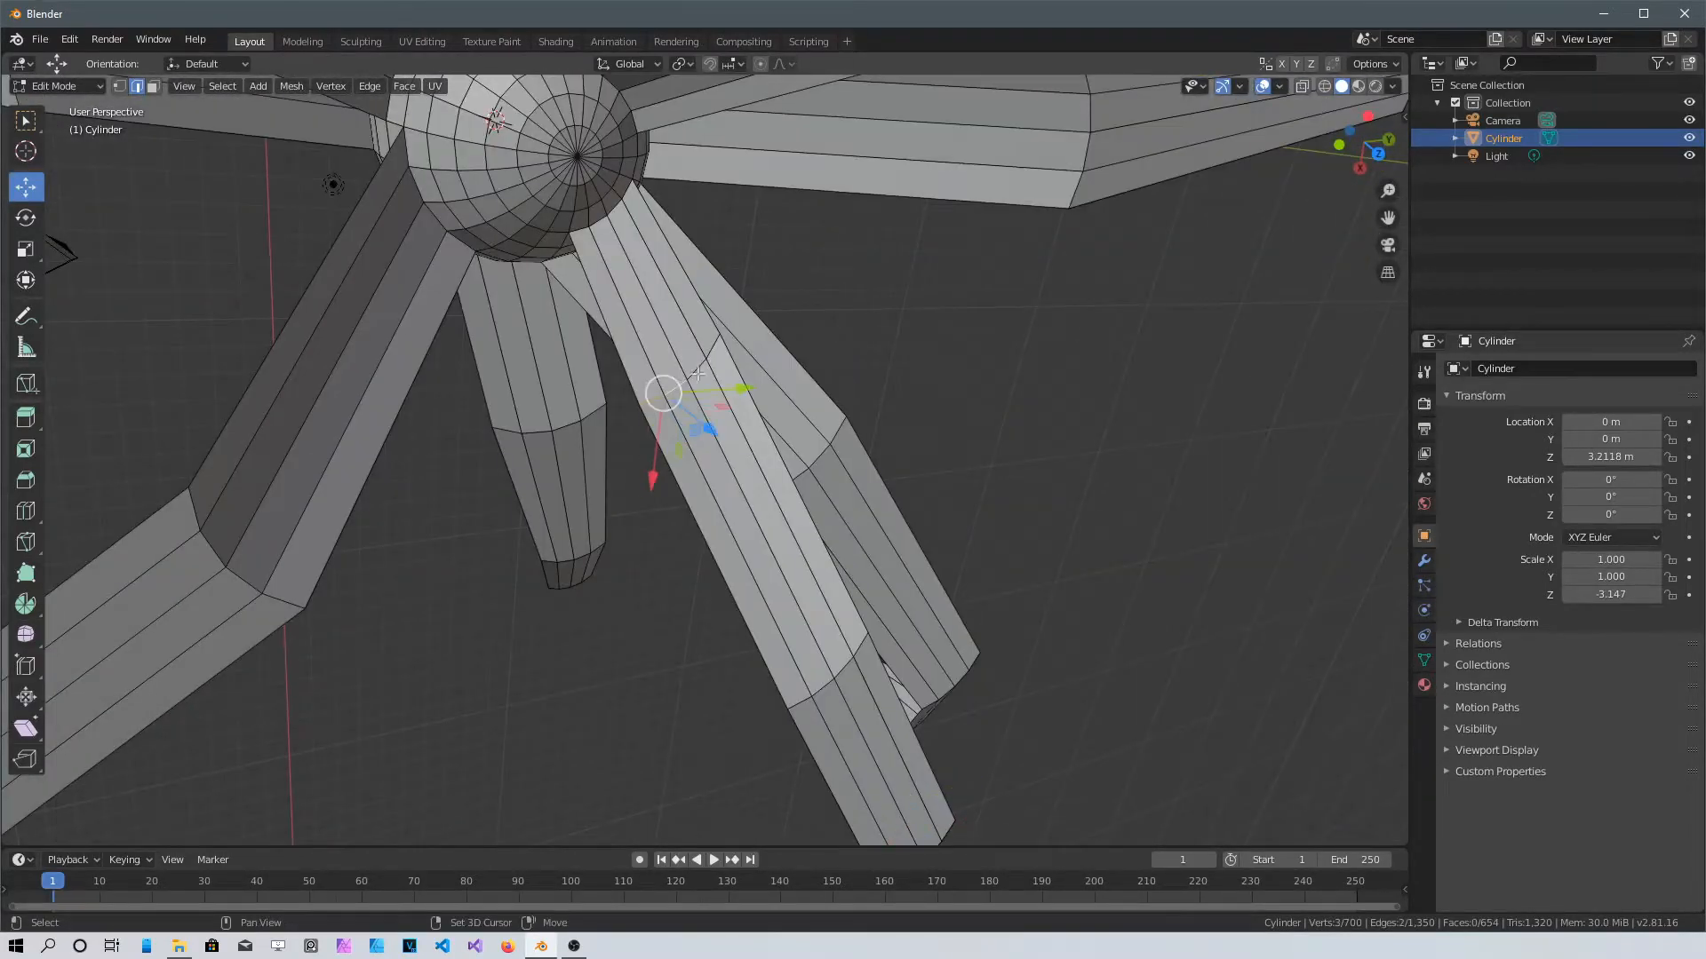
shift+click(710, 348)
scroll(693, 362, up, 4)
shift+middle_drag(693, 363, 707, 524)
shift+click(726, 277)
key(s)
click(700, 336)
scroll(700, 356, down, 1)
shift+middle_drag(755, 764, 524, 470)
scroll(582, 533, down, 5)
key(ctrl+z)
Scale the edges between the ninth leaf's first and second segments
scroll(708, 633, up, 2)
shift+middle_drag(709, 634, 721, 607)
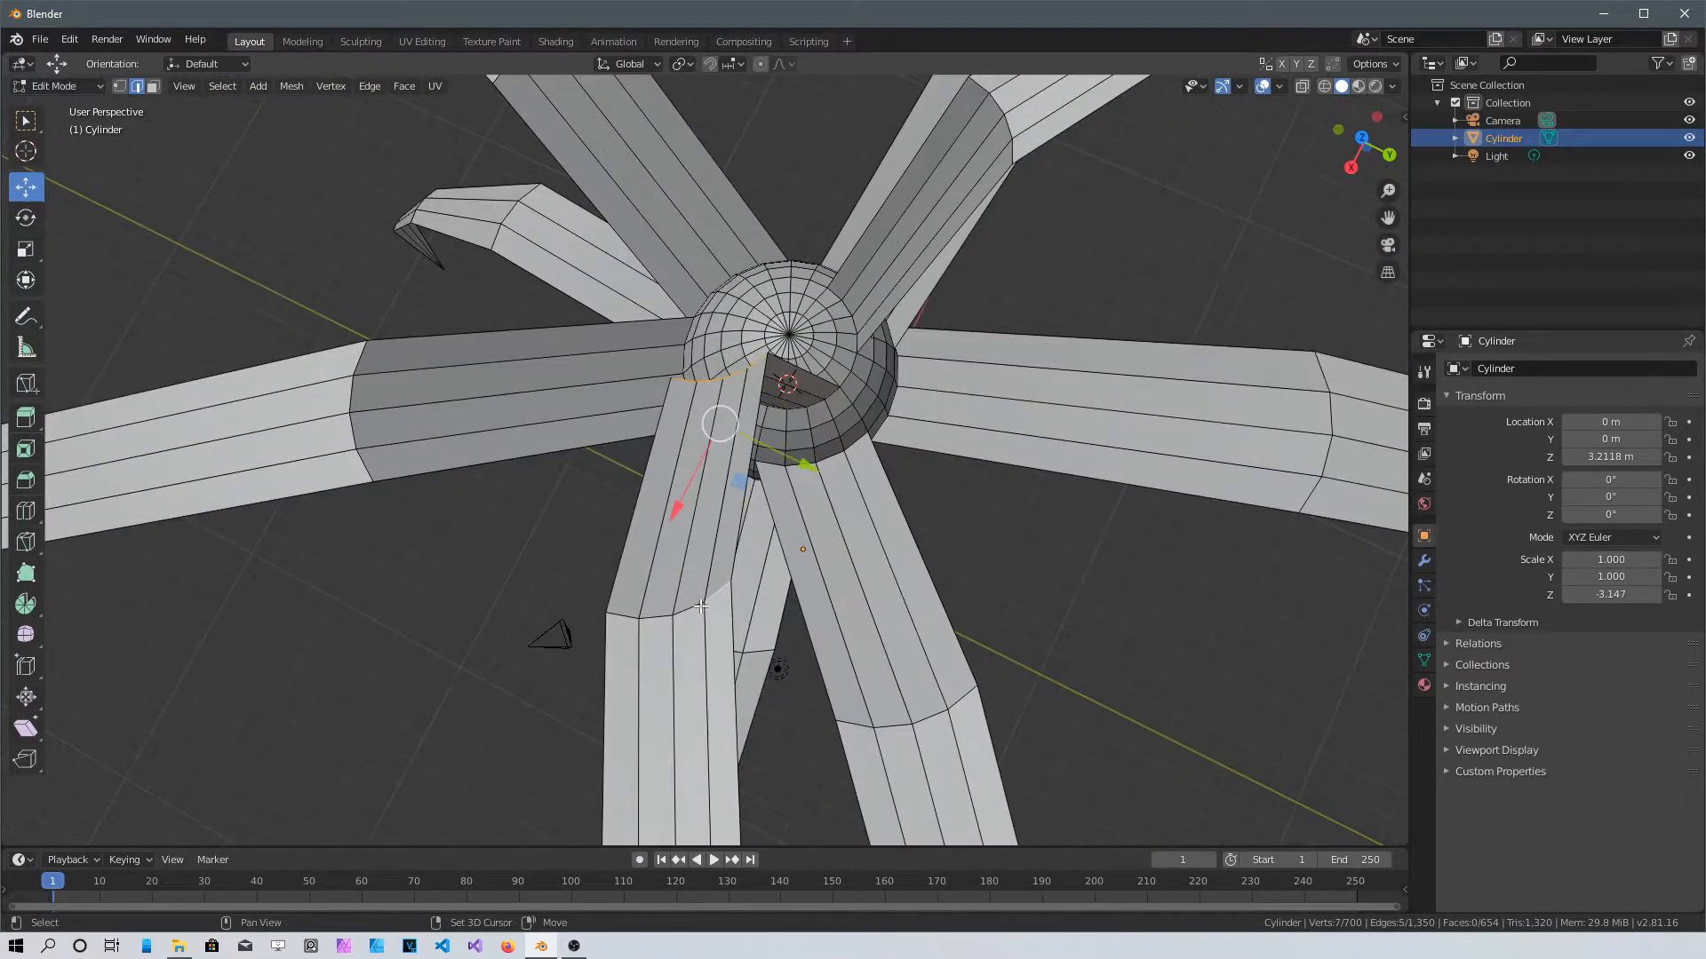
key(s)
click(699, 630)
Select the four edges across the ninth leaf's next joint and scale them narrower
shift+middle_drag(697, 632, 617, 321)
click(620, 429)
scroll(613, 431, up, 2)
shift+click(502, 444)
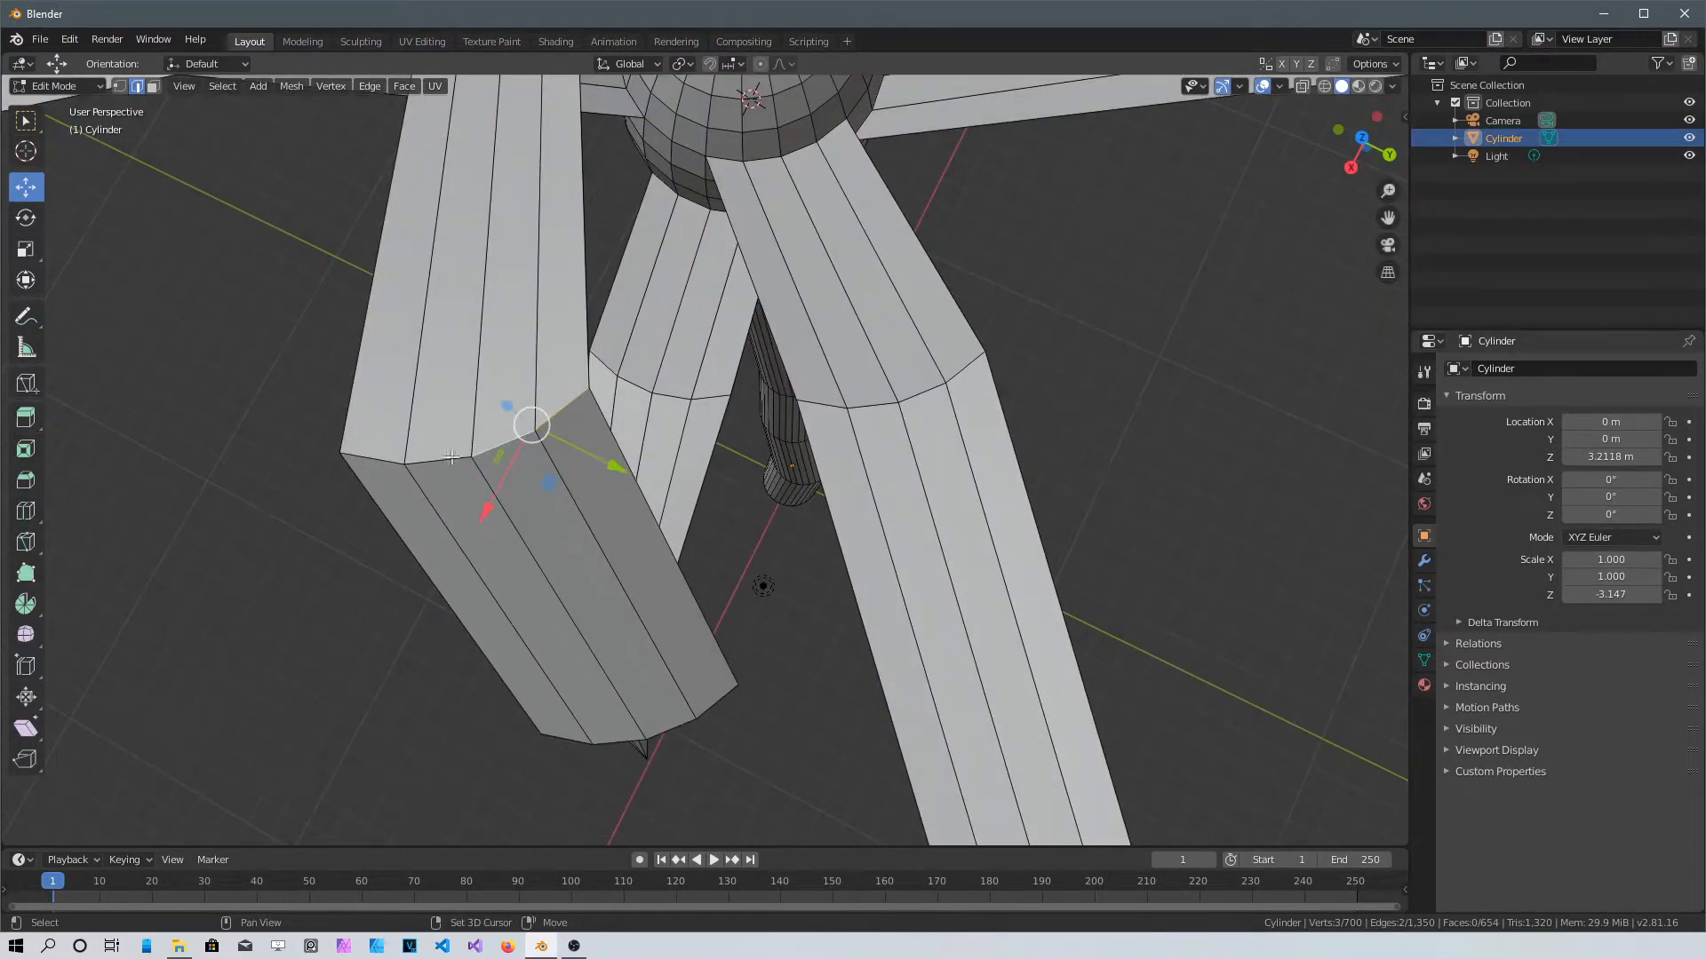
key(s)
click(573, 527)
Select the four edges at the ninth leaf's free end and scale them to 0 to form a pointed tip
click(605, 738)
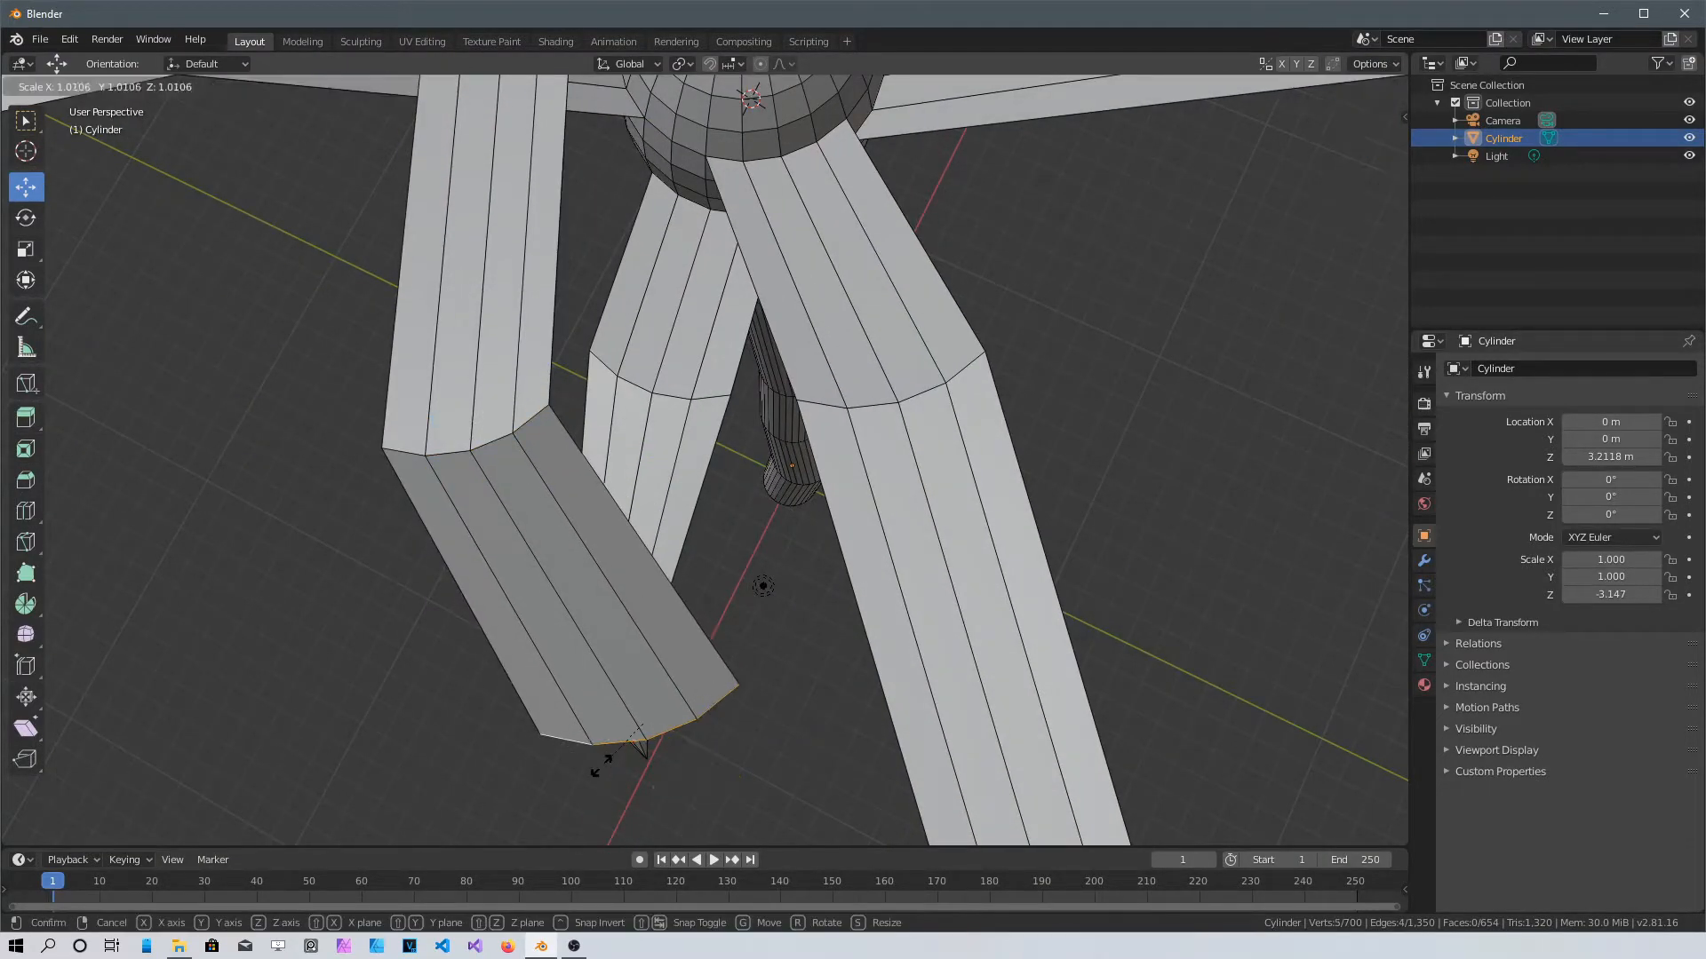
key(0)
key(Return)
Enable X-Ray and Shadow in the viewport shading options and raise both values to 1.000
mouse_move(592, 767)
middle_down()
mouse_move(442, 605)
mouse_move(750, 625)
mouse_move(1181, 524)
mouse_move(893, 524)
middle_up()
scroll(750, 624, down, 5)
click(1392, 86)
click(1294, 445)
click(1294, 465)
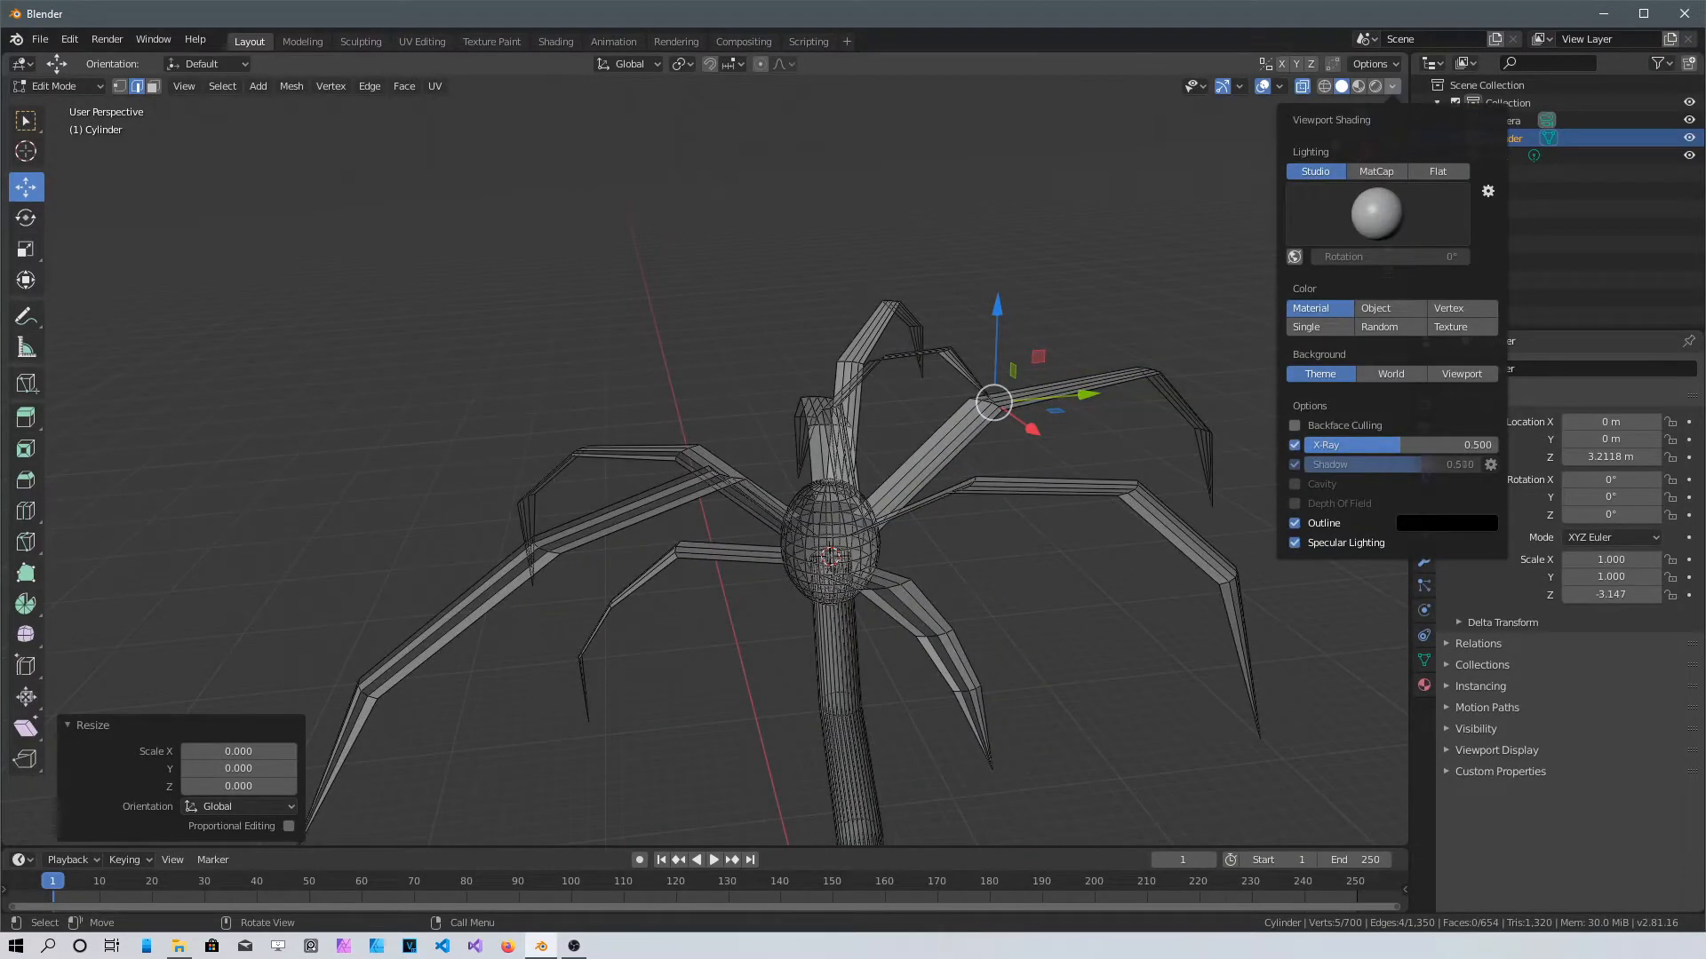
drag(1390, 464, 1478, 465)
drag(1400, 445, 1496, 445)
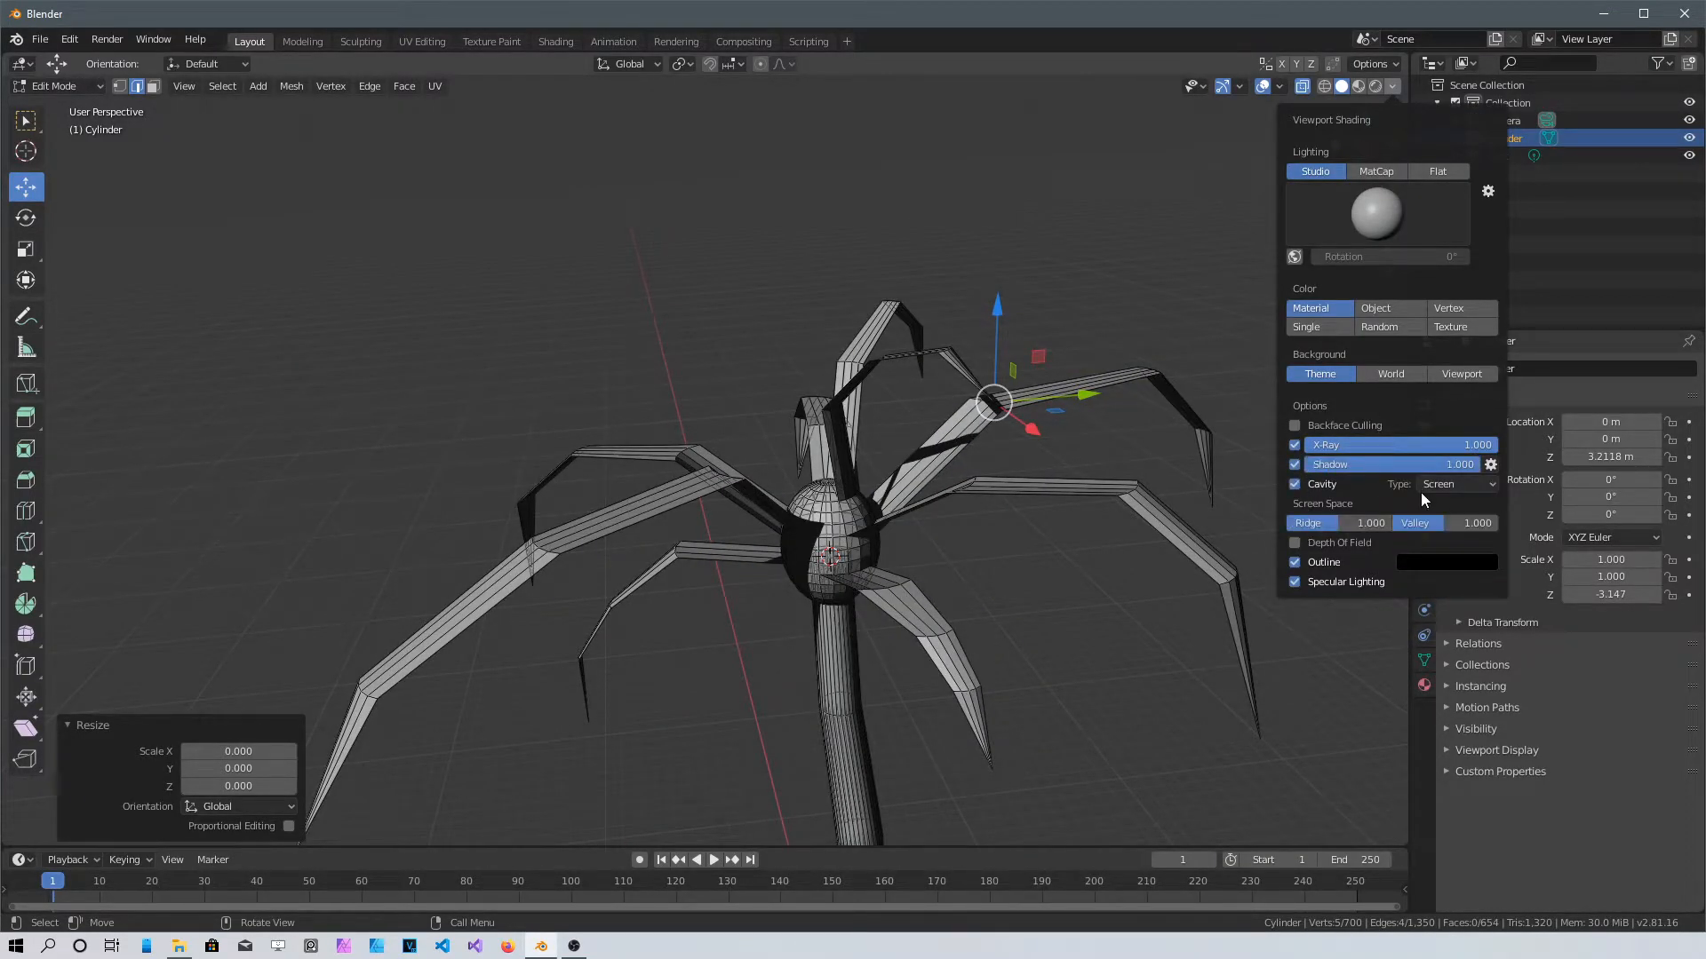
click(988, 493)
mouse_move(817, 569)
middle_down()
mouse_move(592, 648)
mouse_move(710, 604)
middle_up()
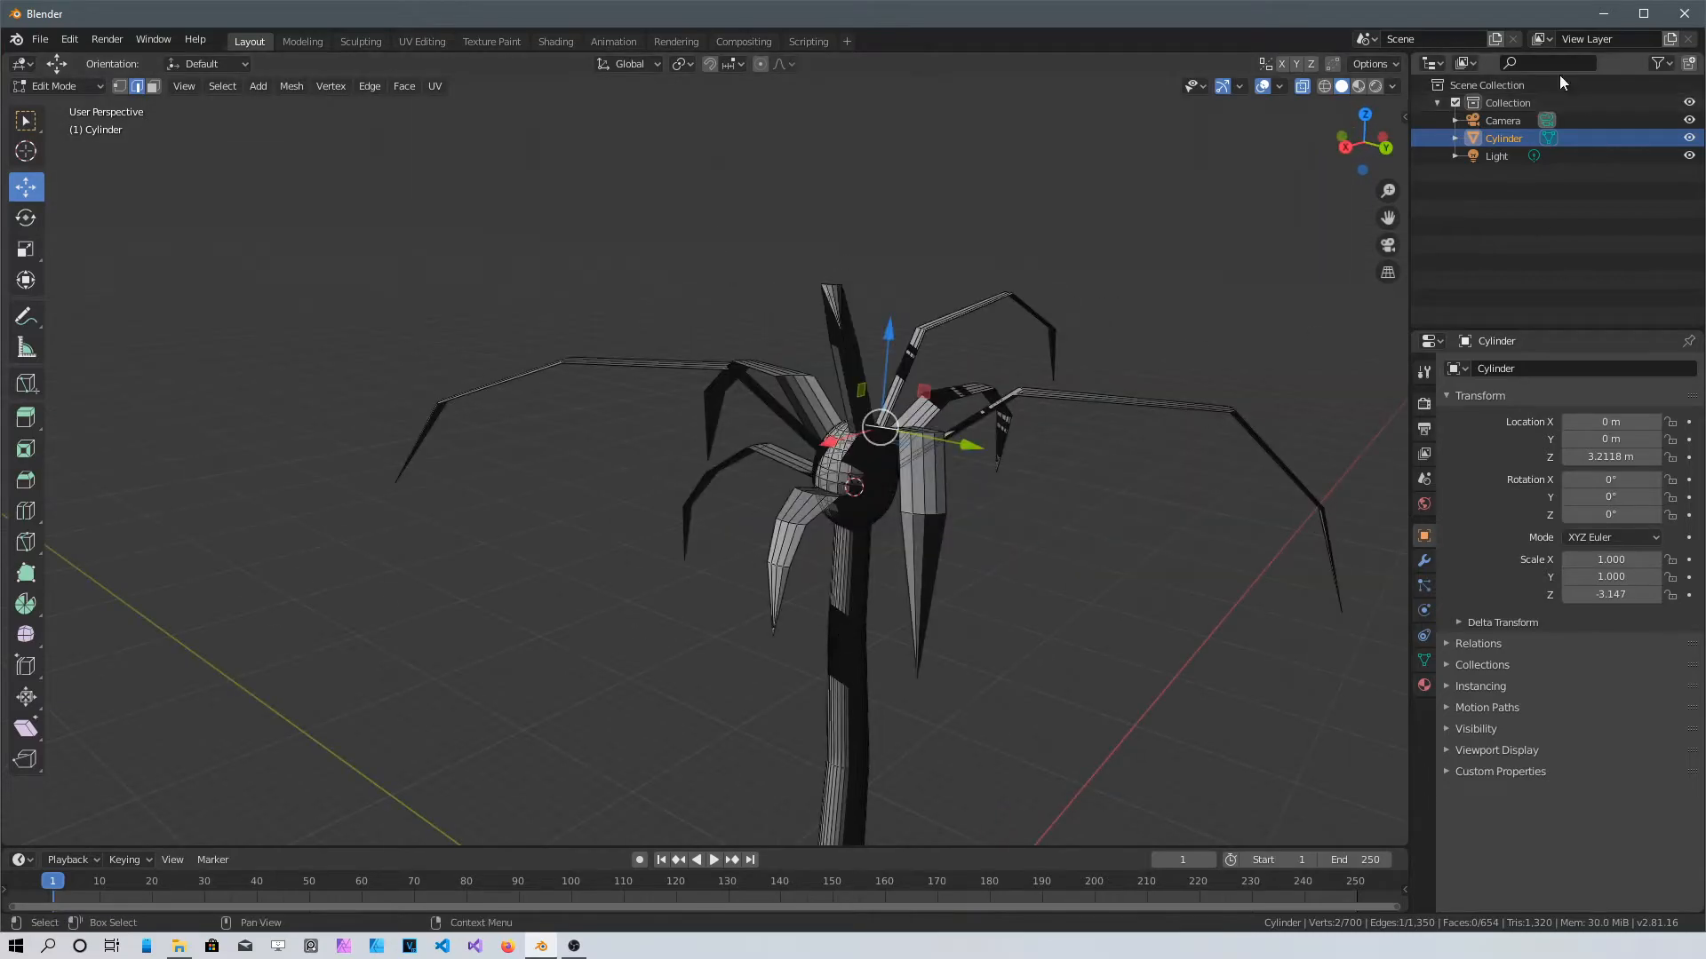
Lower the viewport's shadow intensity and turn the X-Ray display off
click(1392, 86)
drag(1464, 465, 1345, 464)
mouse_move(986, 502)
middle_down()
mouse_move(1284, 480)
mouse_move(835, 365)
middle_up()
click(1303, 86)
middle_drag(1057, 355, 1079, 302)
scroll(1079, 302, up, 1)
click(1392, 87)
click(1294, 465)
Extrude four adjacent edges lower on the sphere outward by about 2.9 m and continue with the tenth leaf's three further segments
click(855, 334)
middle_drag(856, 334, 800, 390)
shift+click(993, 311)
middle_drag(888, 462, 741, 522)
key(e)
click(462, 463)
key(e)
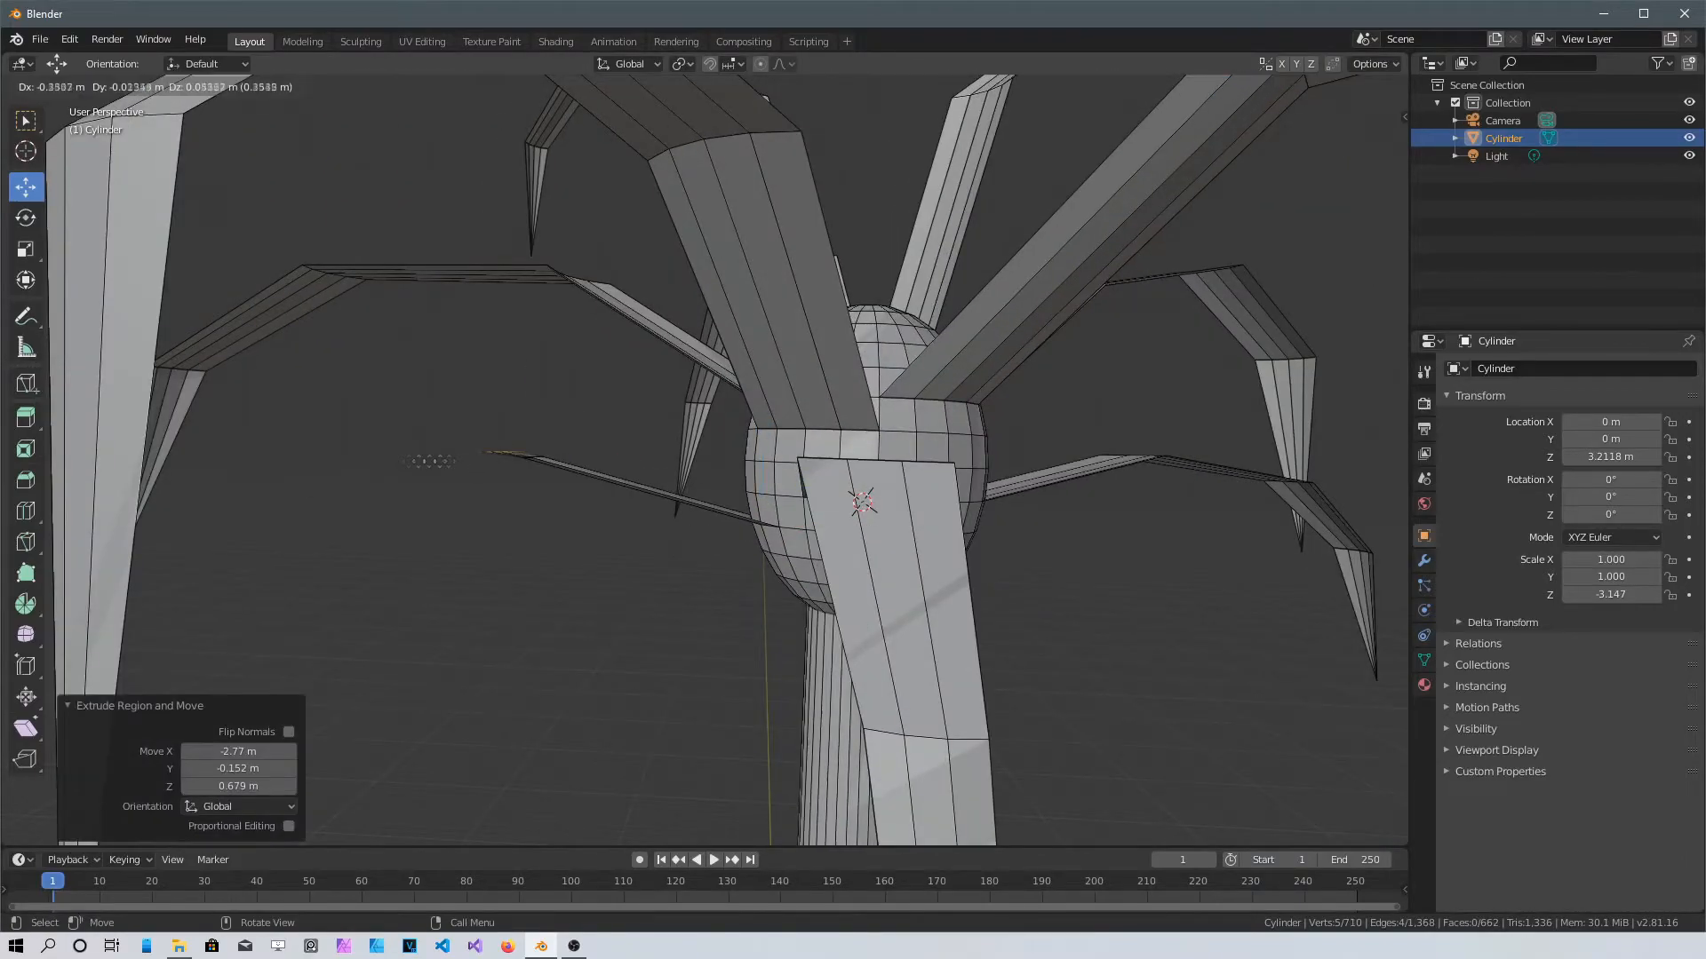
click(134, 778)
Scale the edges across the tenth leaf's second and third joints narrower, and scale its free end to 0 for a pointed tip
middle_drag(355, 444, 533, 604)
click(402, 658)
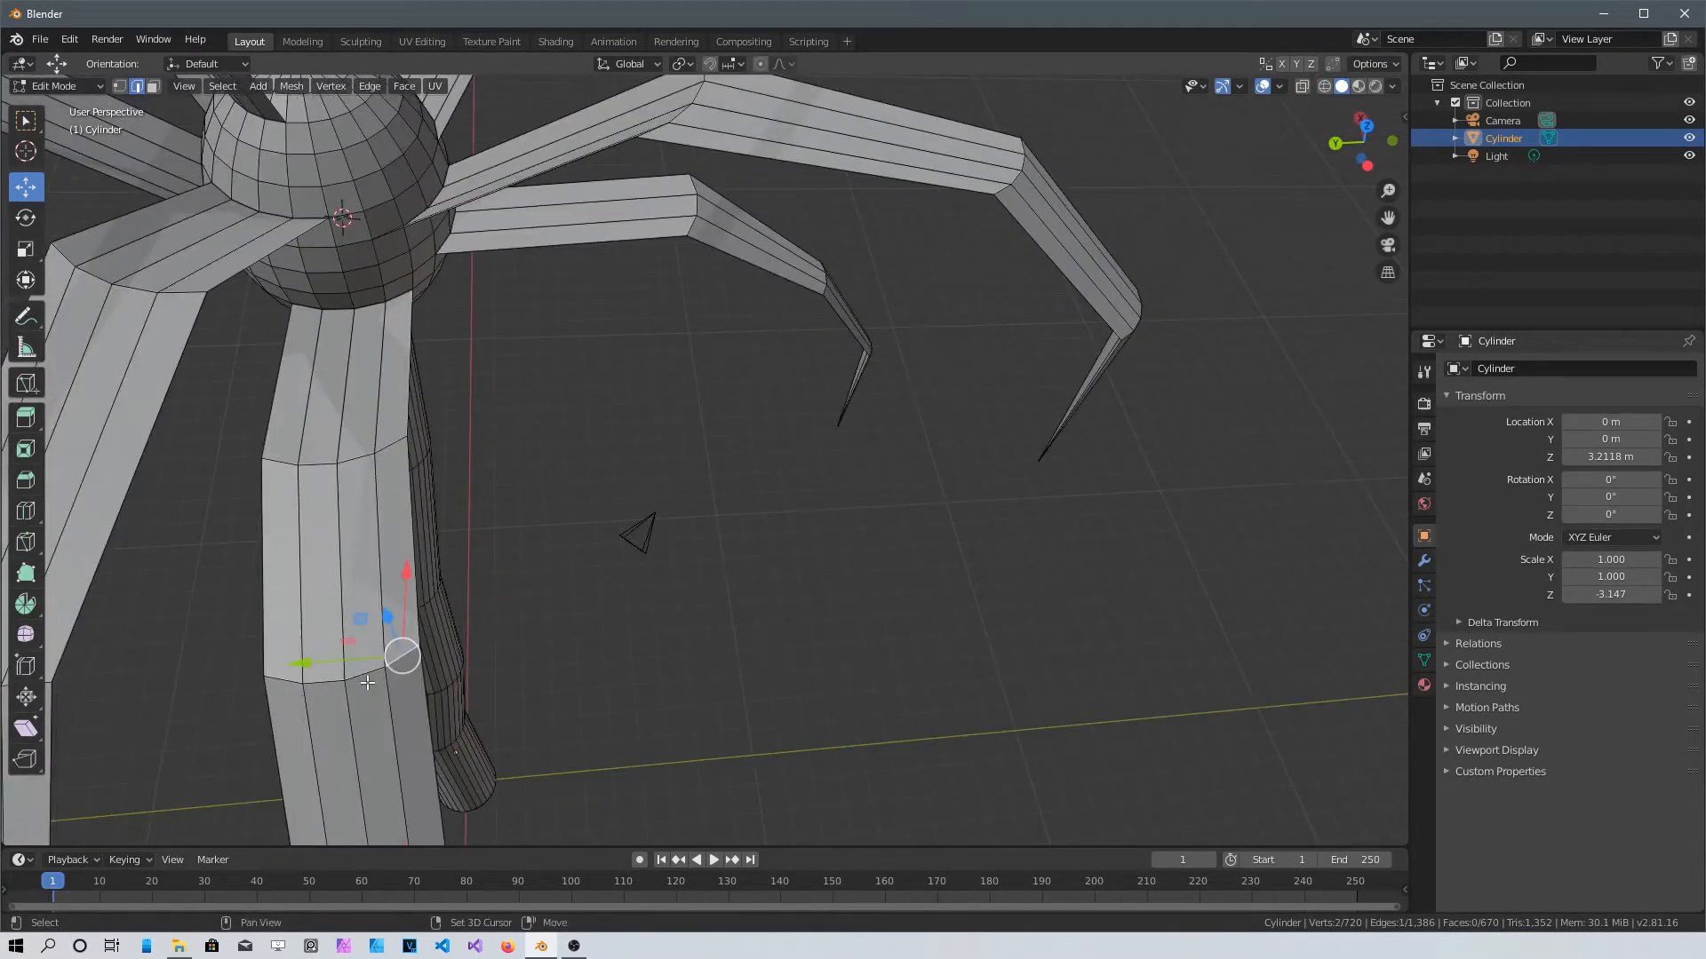
click(344, 693)
shift+middle_drag(343, 694, 360, 479)
click(448, 484)
shift+click(400, 509)
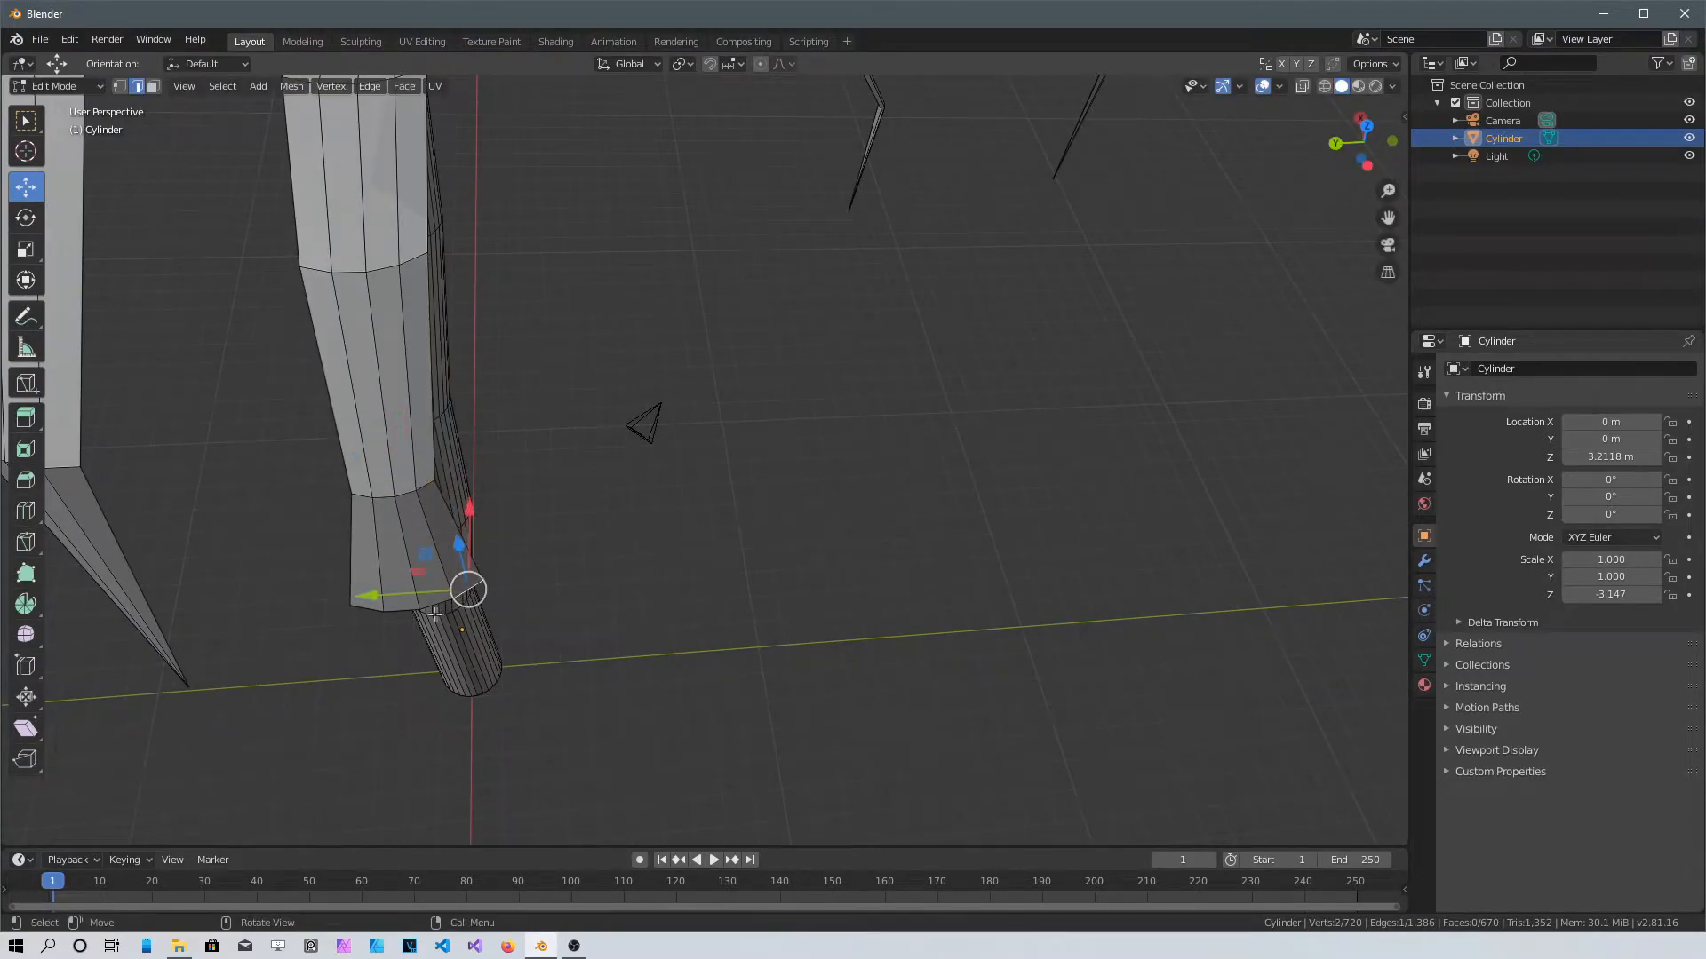
key(0)
key(Return)
Select four adjacent edges lower on the sphere in a free gap and extrude them outward as the eleventh leaf's first segment
scroll(540, 626, down, 5)
middle_drag(540, 625, 400, 533)
scroll(636, 621, up, 3)
shift+middle_drag(636, 568, 625, 414)
scroll(625, 414, up, 2)
click(718, 238)
middle_drag(718, 238, 697, 427)
scroll(697, 426, up, 4)
shift+click(798, 326)
shift+click(877, 293)
shift+click(929, 269)
middle_drag(809, 238, 885, 418)
key(e)
click(1133, 383)
Extrude the eleventh leaf's free end through three further drooping segments, the last one running about 2.3 m almost straight down
scroll(1121, 391, down, 3)
middle_drag(1021, 435, 1002, 466)
key(e)
click(1153, 497)
key(e)
click(1259, 611)
key(e)
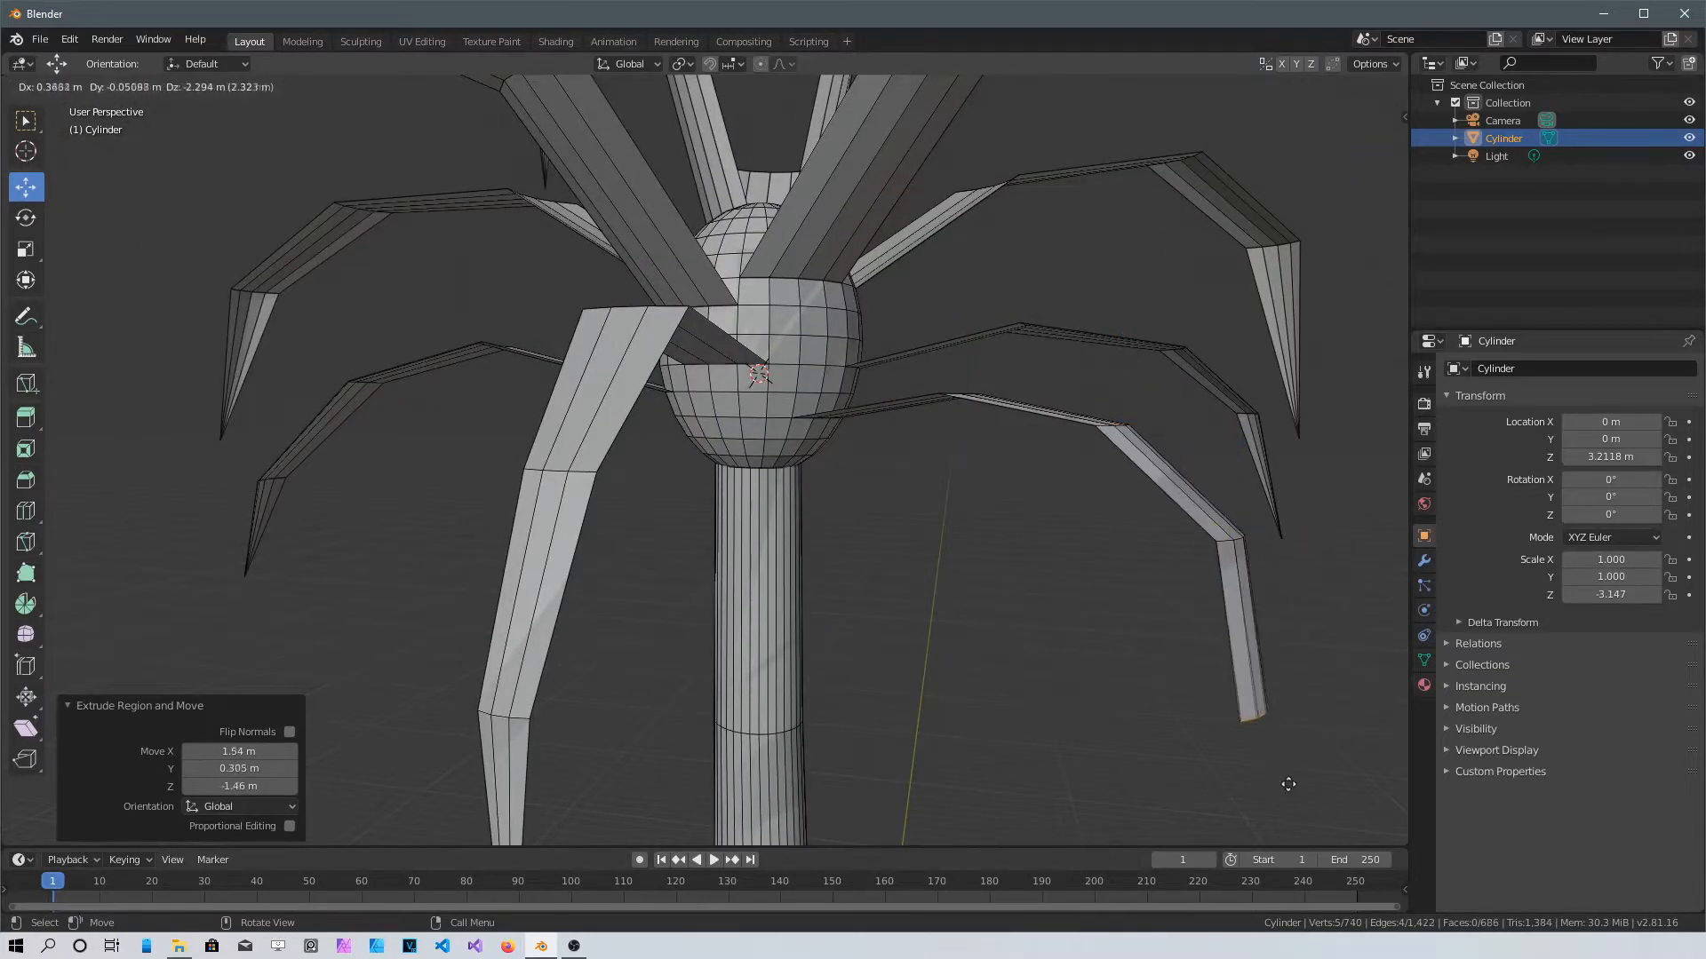
click(1287, 785)
Select the edges across the eleventh leaf's second joint and scale them narrower
middle_drag(1279, 755, 1106, 822)
scroll(1022, 533, up, 4)
middle_drag(969, 293, 894, 220)
scroll(895, 220, down, 4)
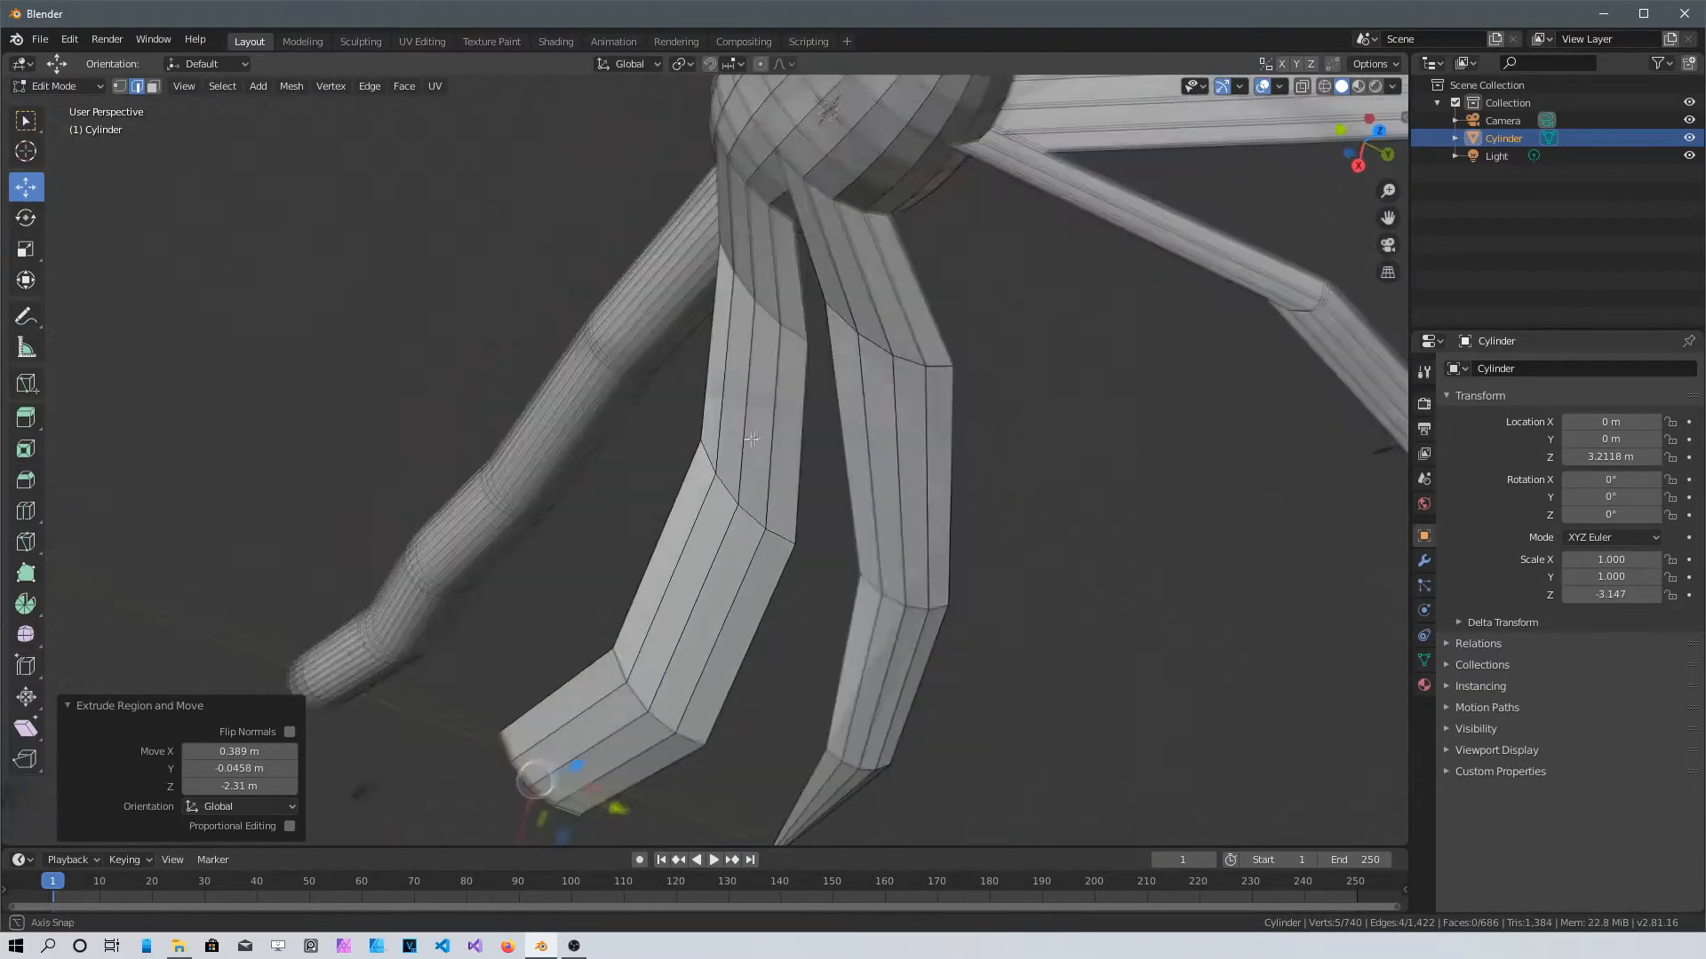
middle_drag(853, 444, 875, 466)
click(779, 537)
shift+click(740, 519)
shift+click(740, 519)
shift+click(754, 517)
shift+click(728, 489)
shift+click(717, 468)
shift+click(703, 461)
key(s)
click(752, 600)
Select the four edges across the eleventh leaf's third joint and scale them narrower
middle_drag(871, 684, 933, 587)
click(724, 596)
shift+click(691, 579)
shift+click(657, 558)
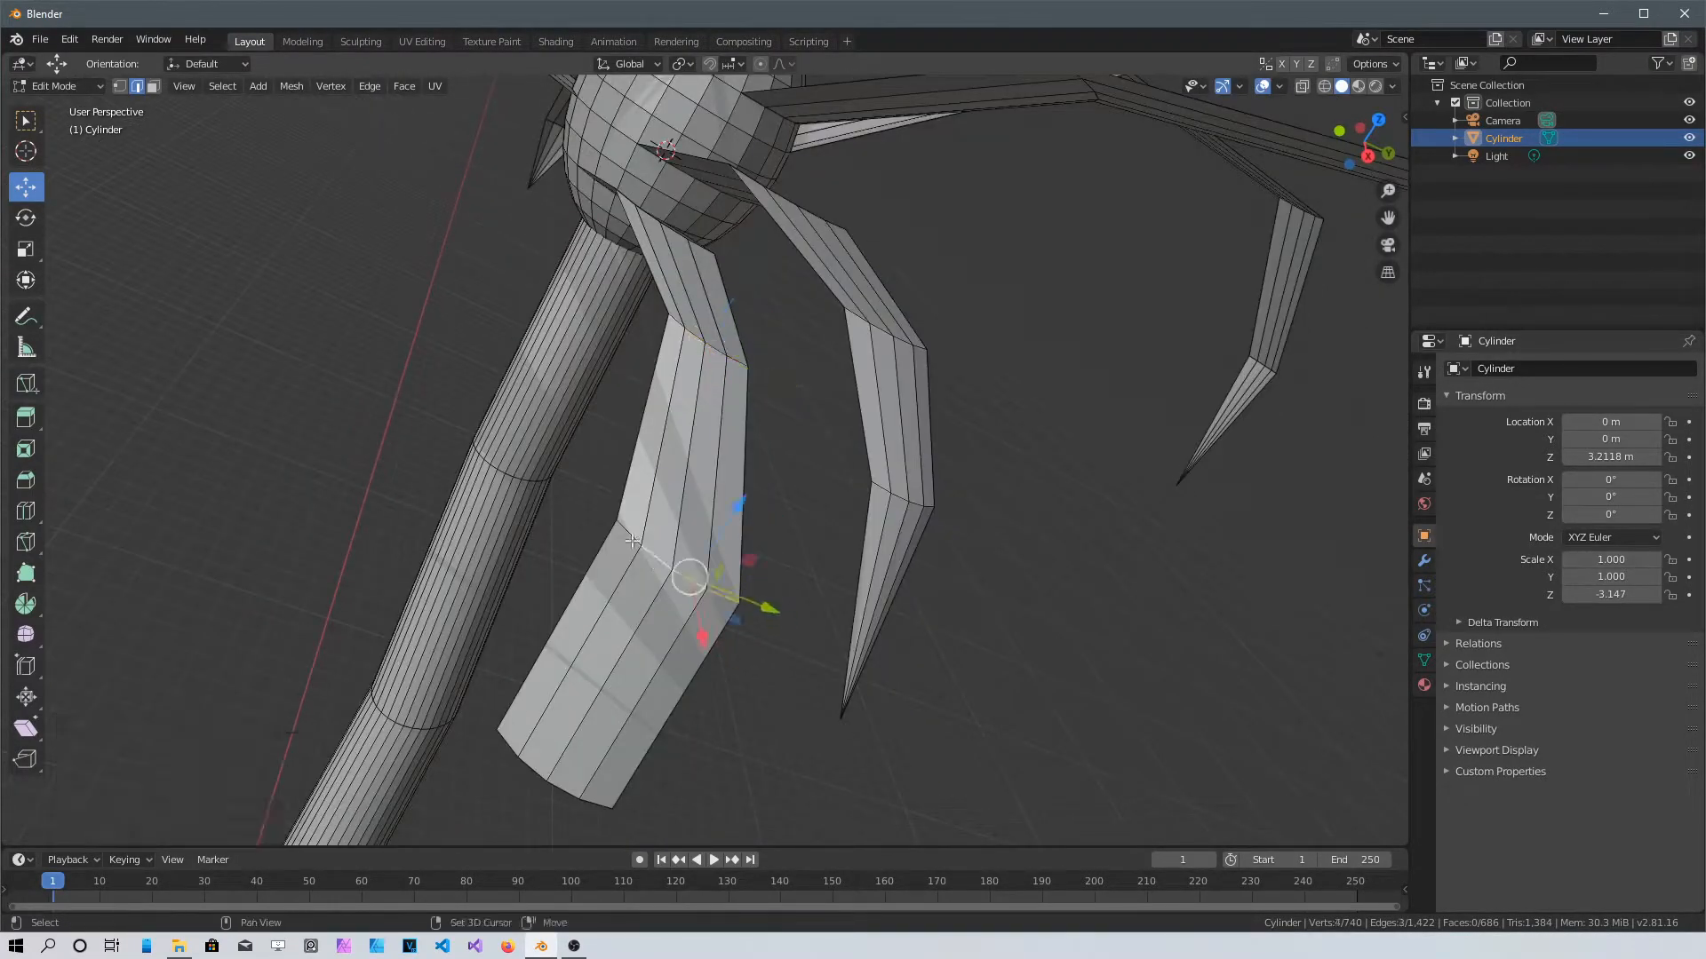
shift+click(632, 541)
key(s)
click(696, 561)
Select the four edges at the eleventh leaf's free end and scale them to 0 for a pointed tip
click(628, 803)
click(608, 806)
shift+click(564, 791)
shift+click(535, 771)
shift+click(510, 747)
key(s)
key(0)
key(Return)
Extrude four adjacent edges in the next free gap low on the sphere outward by about 3 m and continue with the twelfth leaf's three further segments
scroll(622, 675, down, 5)
middle_drag(888, 569, 1134, 485)
scroll(1128, 489, up, 10)
click(767, 587)
shift+click(725, 576)
shift+click(697, 569)
scroll(737, 587, up, 3)
shift+click(901, 690)
scroll(901, 691, down, 4)
middle_drag(901, 691, 914, 427)
key(e)
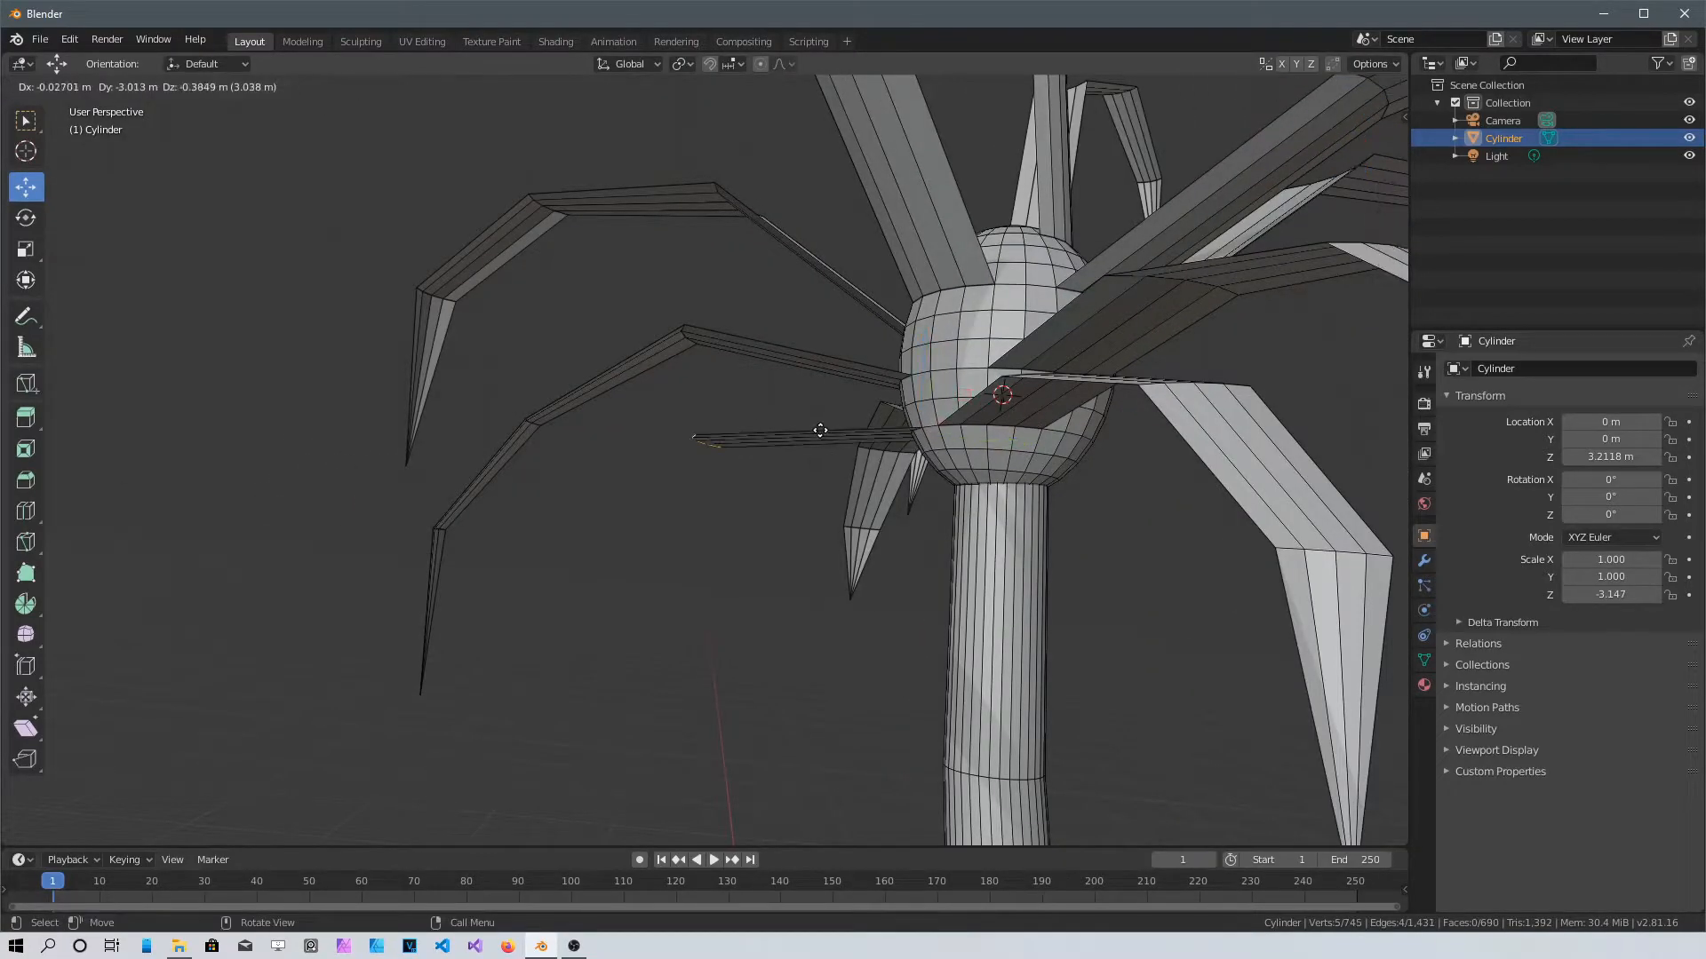
click(578, 702)
Try to scale the edges across the twelfth leaf's second joint narrower, then undo the scaling
middle_drag(579, 702, 495, 438)
click(491, 437)
ctrl+click(573, 415)
click(588, 430)
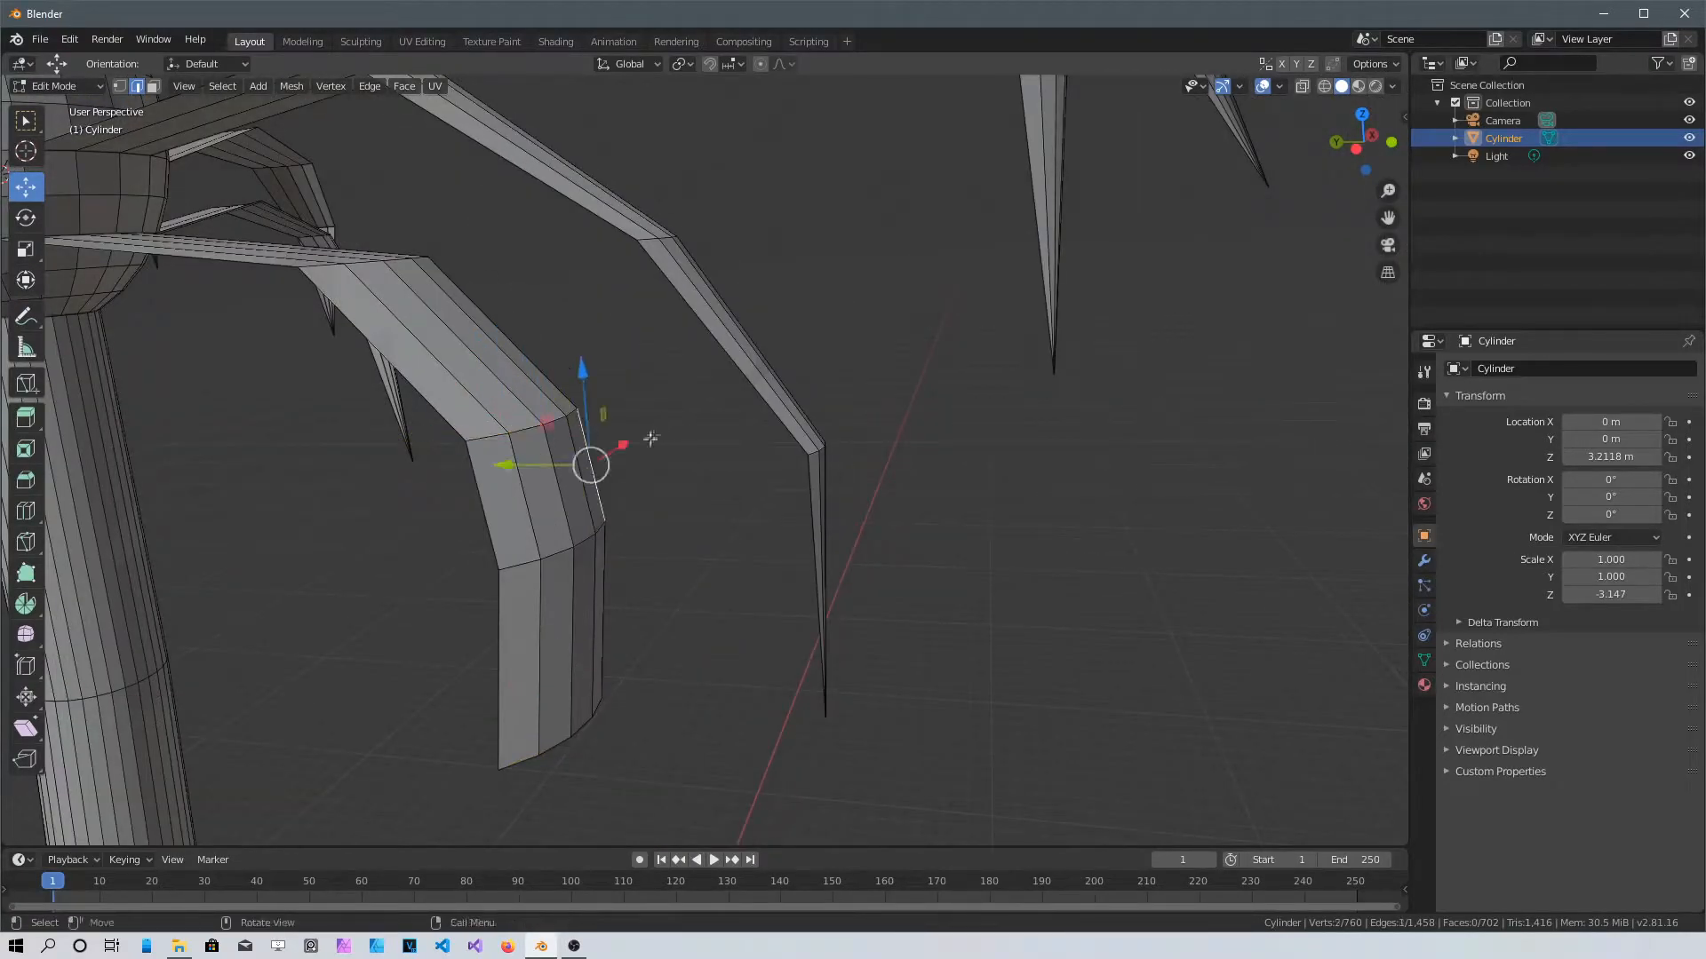
middle_drag(651, 438, 606, 471)
scroll(607, 471, up, 3)
click(569, 347)
shift+click(482, 386)
shift+click(433, 412)
shift+click(365, 442)
shift+click(298, 466)
key(s)
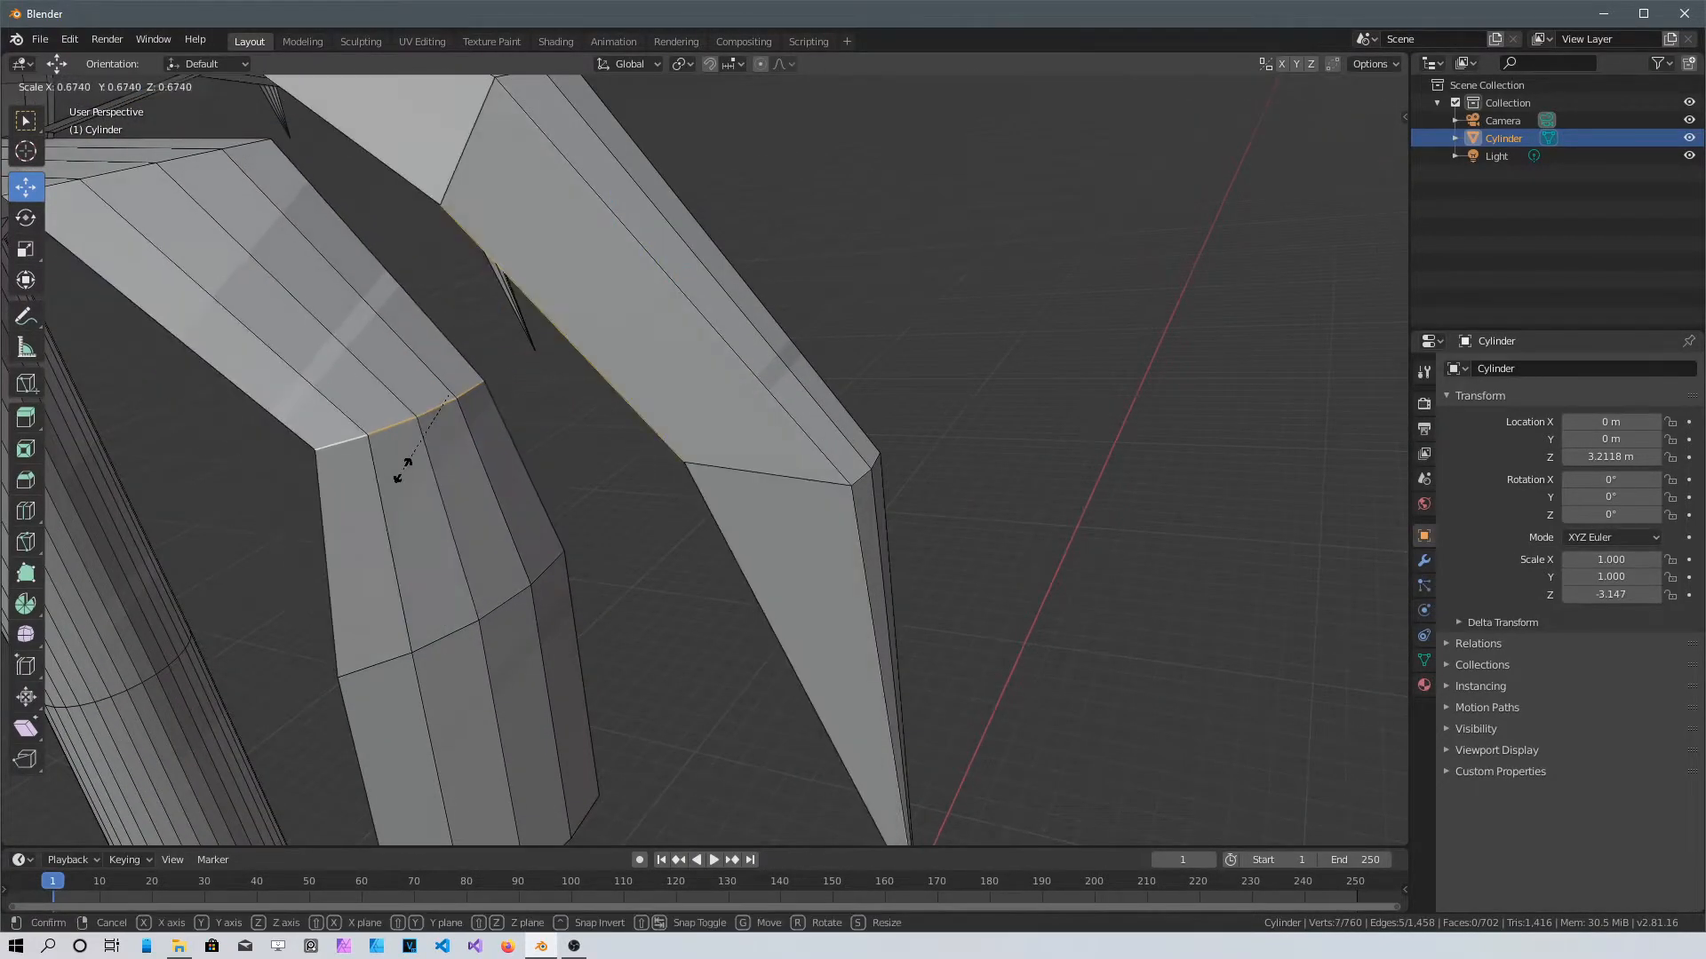
click(402, 471)
key(ctrl+z)
Scale the four edges across the twelfth leaf's second joint narrower, and do the same with the four edges across its third joint
click(293, 463)
shift+click(368, 441)
shift+click(433, 413)
shift+click(480, 387)
key(s)
click(505, 490)
click(377, 665)
shift+click(445, 637)
shift+click(504, 602)
shift+click(547, 570)
key(s)
click(528, 589)
Scale the four edges at the twelfth leaf's free end to 0 for a pointed tip
middle_drag(524, 586, 493, 497)
click(279, 563)
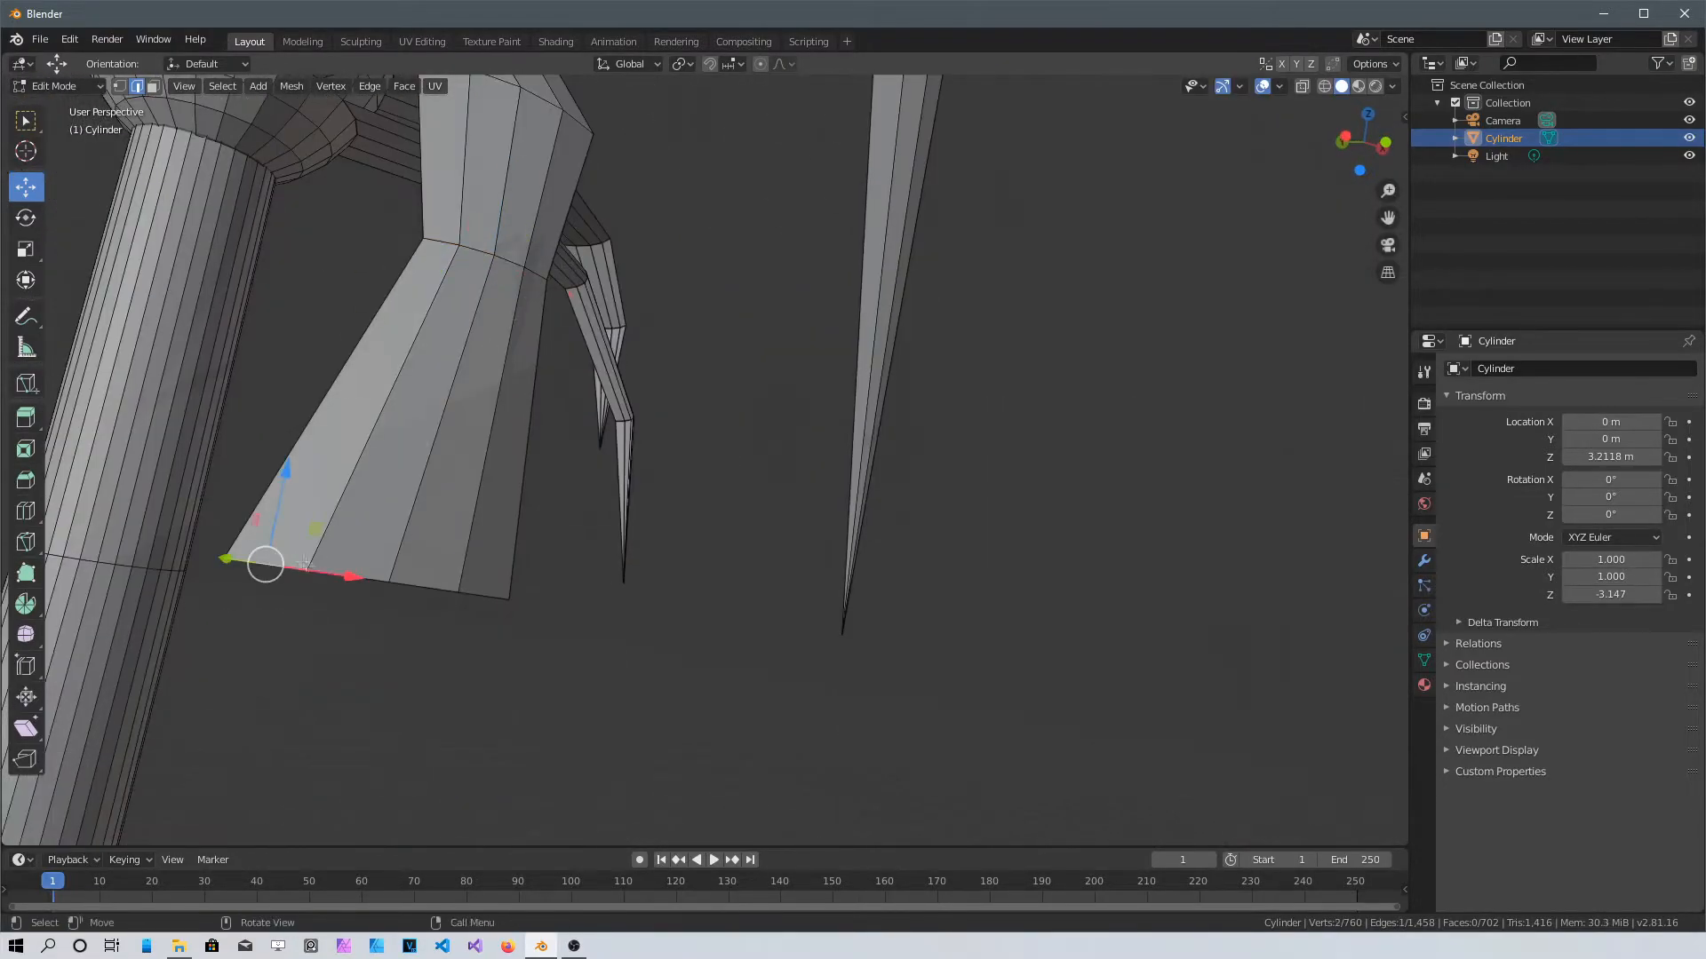
middle_drag(292, 561, 412, 450)
shift+click(242, 583)
shift+click(353, 594)
middle_drag(355, 586, 493, 489)
shift+click(487, 543)
text(s0)
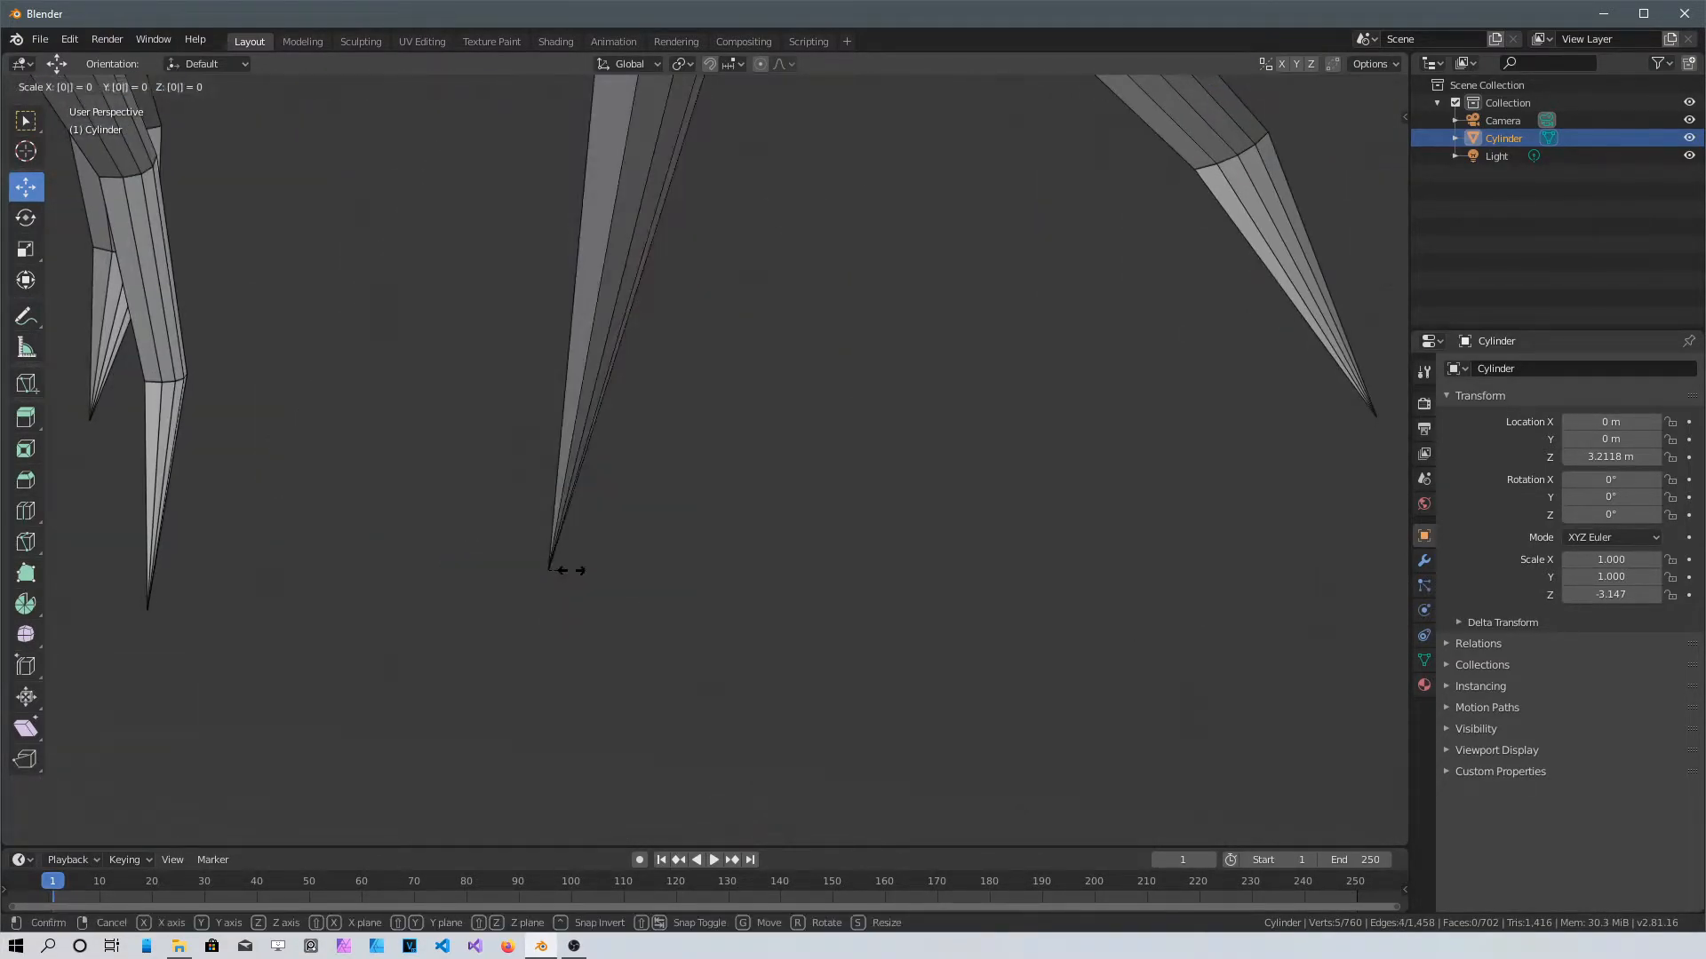
click(569, 573)
Select four adjacent edges in the remaining gap low on the sphere and extrude them outward as the thirteenth leaf's first two segments
scroll(570, 573, down, 6)
middle_drag(400, 355, 578, 448)
scroll(359, 279, down, 2)
shift+click(579, 451)
click(562, 471)
click(577, 449)
click(453, 378)
scroll(453, 377, up, 5)
middle_drag(355, 355, 453, 378)
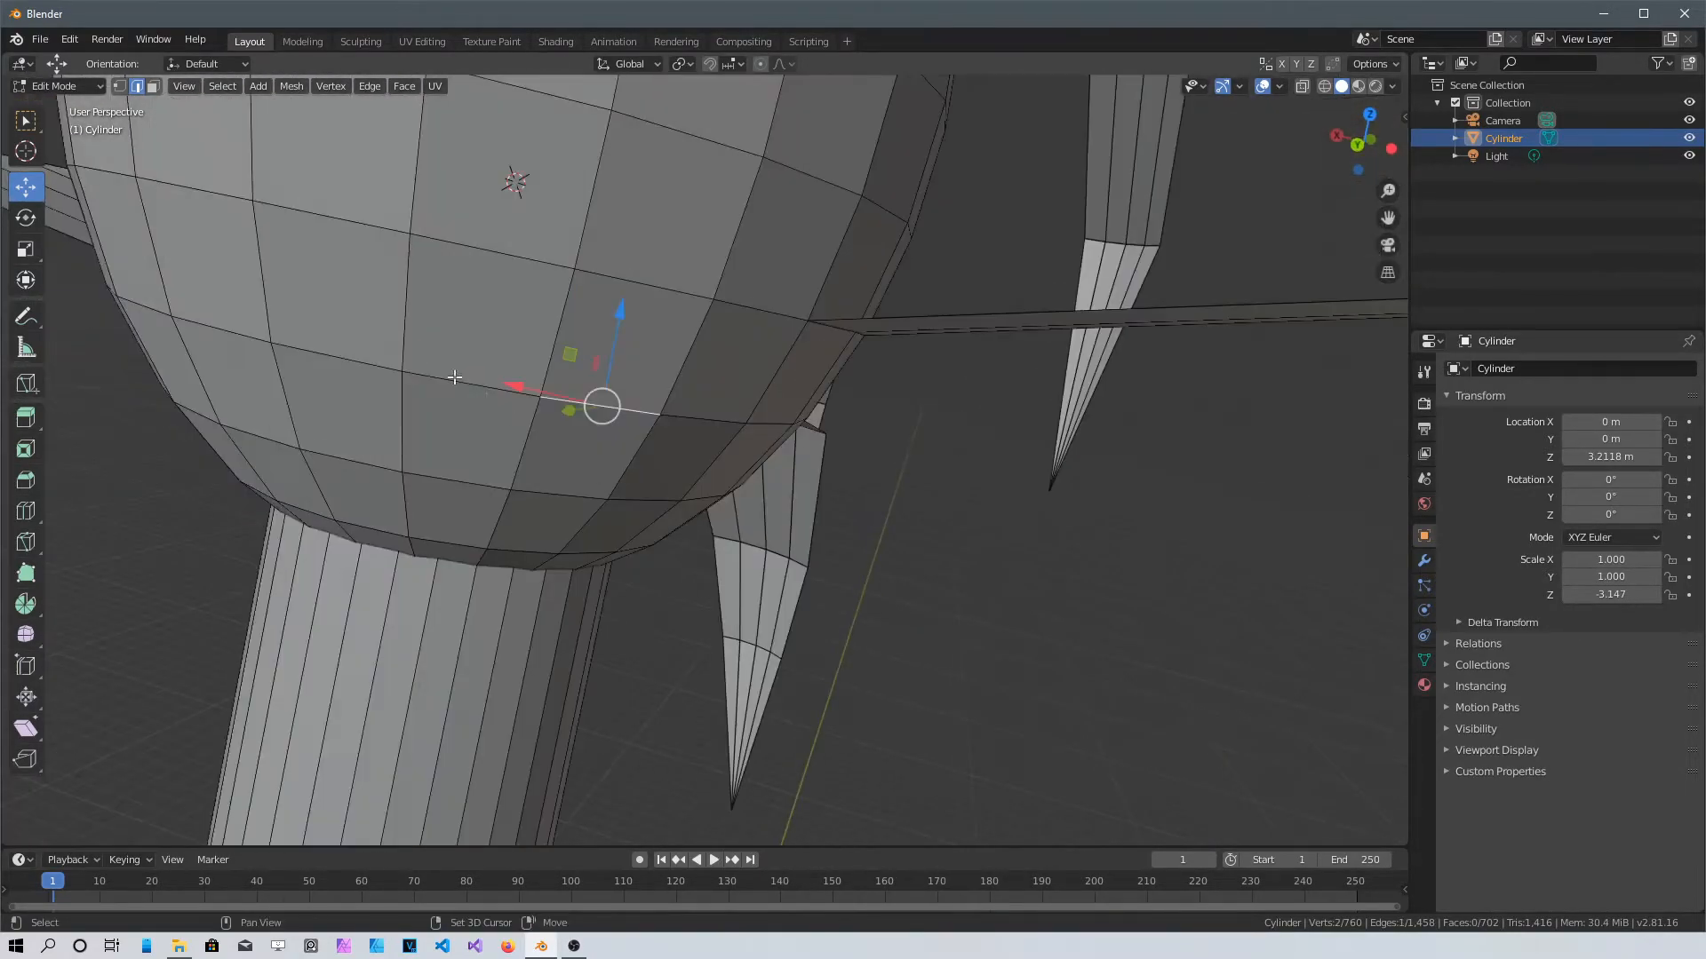
shift+click(455, 378)
shift+click(340, 358)
shift+click(229, 340)
scroll(525, 408, down, 8)
key(e)
click(378, 374)
key(e)
click(192, 386)
Try to extrude the thirteenth leaf's third and fourth segments, then undo both extrusions
key(e)
click(77, 481)
key(e)
click(1376, 653)
scroll(609, 483, down, 7)
middle_drag(609, 483, 574, 477)
key(ctrl+z)
key(ctrl+z)
Extrude the thirteenth leaf's free end twice more, bending its last two segments downward
key(e)
click(540, 496)
key(e)
click(538, 539)
Select the four edges across the thirteenth leaf's second joint and scale them narrower
middle_drag(537, 539, 499, 499)
scroll(378, 424, up, 6)
middle_drag(375, 423, 719, 609)
scroll(719, 609, down, 5)
scroll(569, 597, up, 4)
click(528, 597)
scroll(527, 586, up, 4)
shift+click(471, 527)
shift+click(387, 527)
shift+click(313, 525)
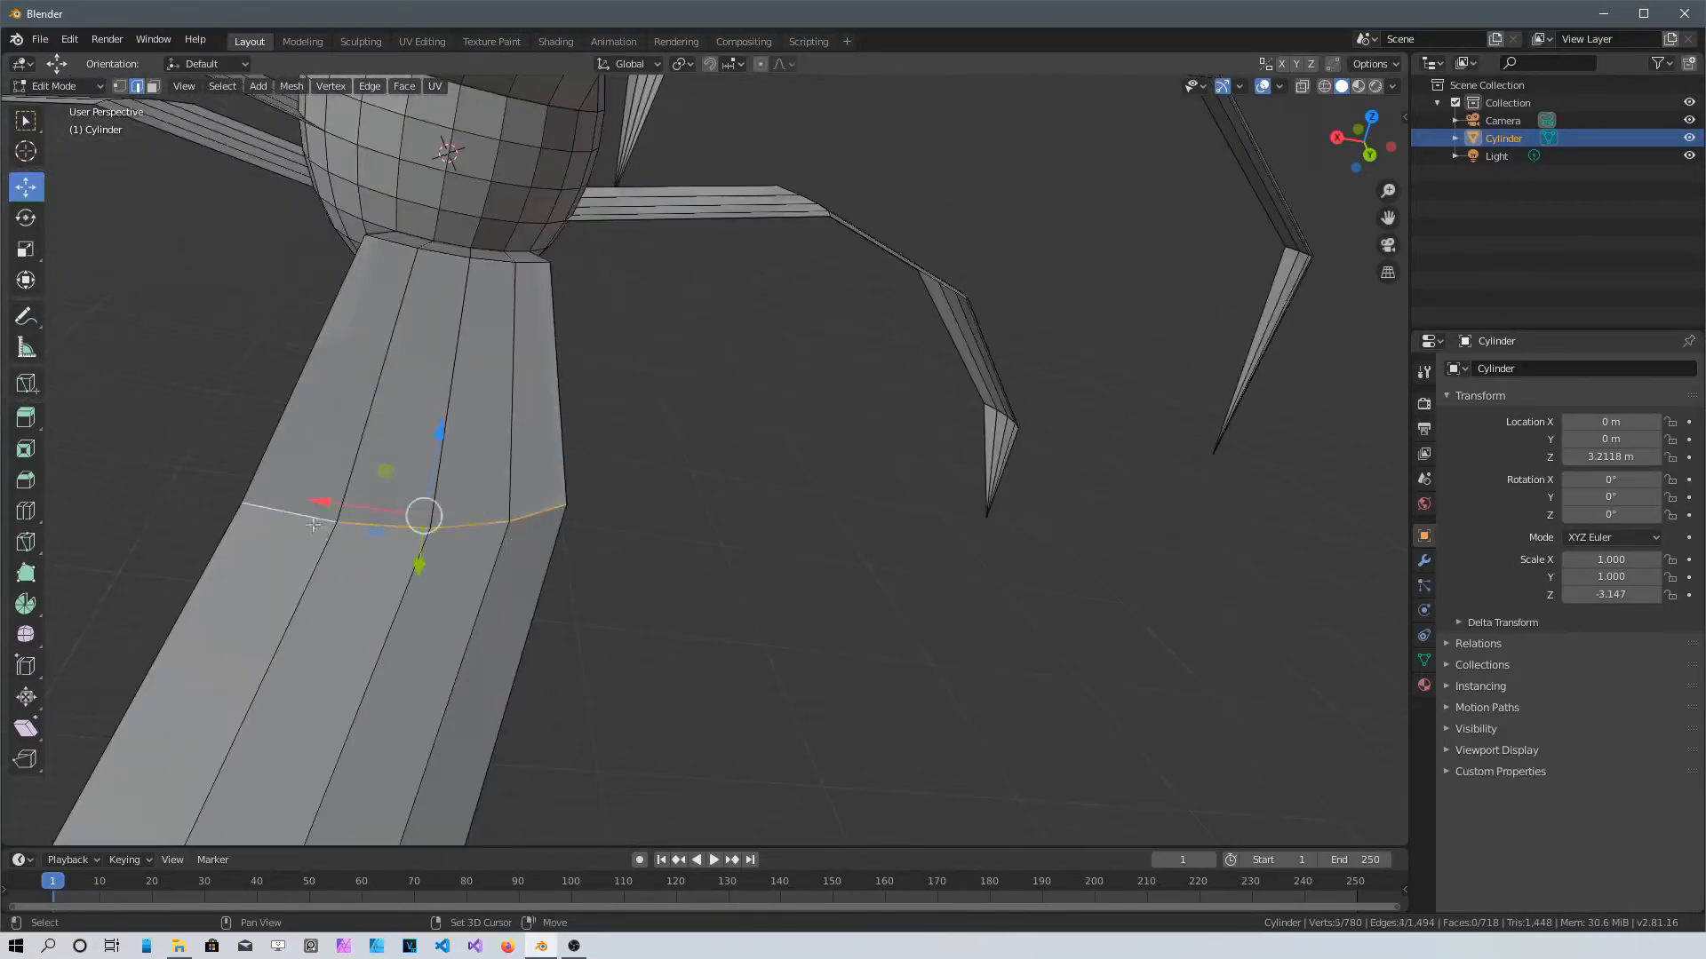
scroll(355, 526, down, 4)
key(s)
click(583, 506)
Select the four edges across the thirteenth leaf's third joint and scale them narrower
shift+middle_drag(685, 602, 697, 311)
middle_drag(698, 311, 675, 382)
click(632, 402)
scroll(551, 400, up, 4)
shift+click(485, 382)
shift+click(415, 387)
shift+click(333, 386)
key(s)
click(521, 401)
Scale the four edges at the thirteenth leaf's free end to 0 for a pointed tip
click(524, 739)
shift+middle_drag(525, 741, 519, 526)
shift+click(471, 552)
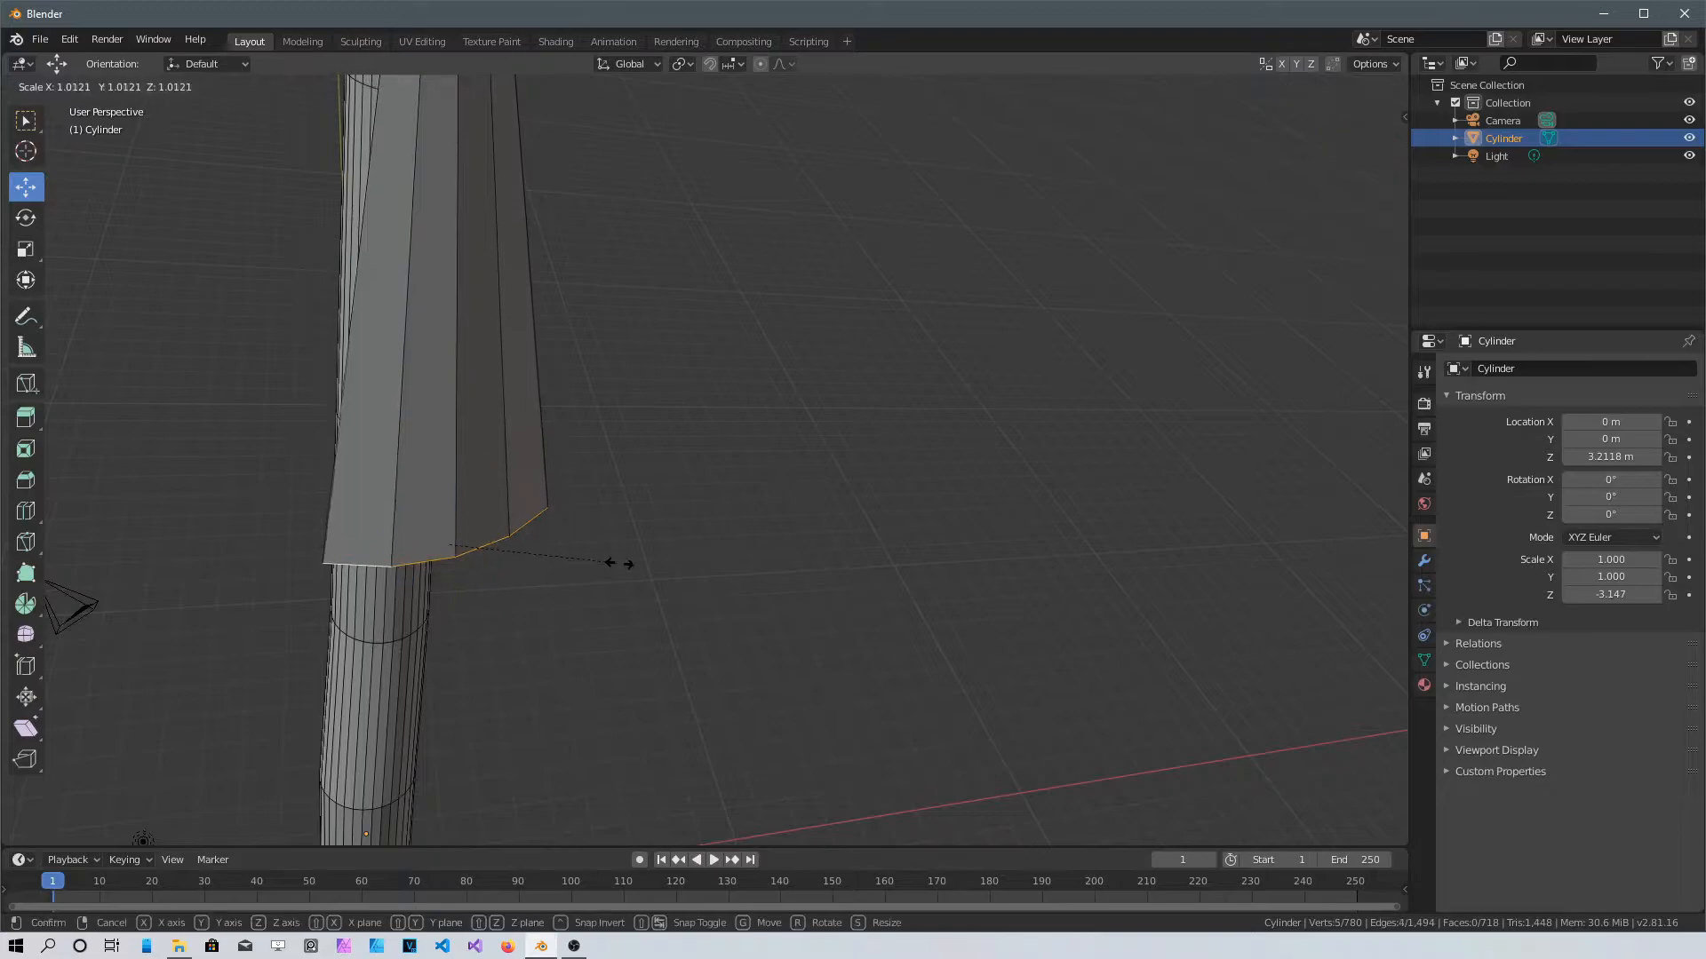
key(0)
key(Return)
Check the finished tree as a whole and switch to the UV Editing workspace
scroll(601, 560, down, 8)
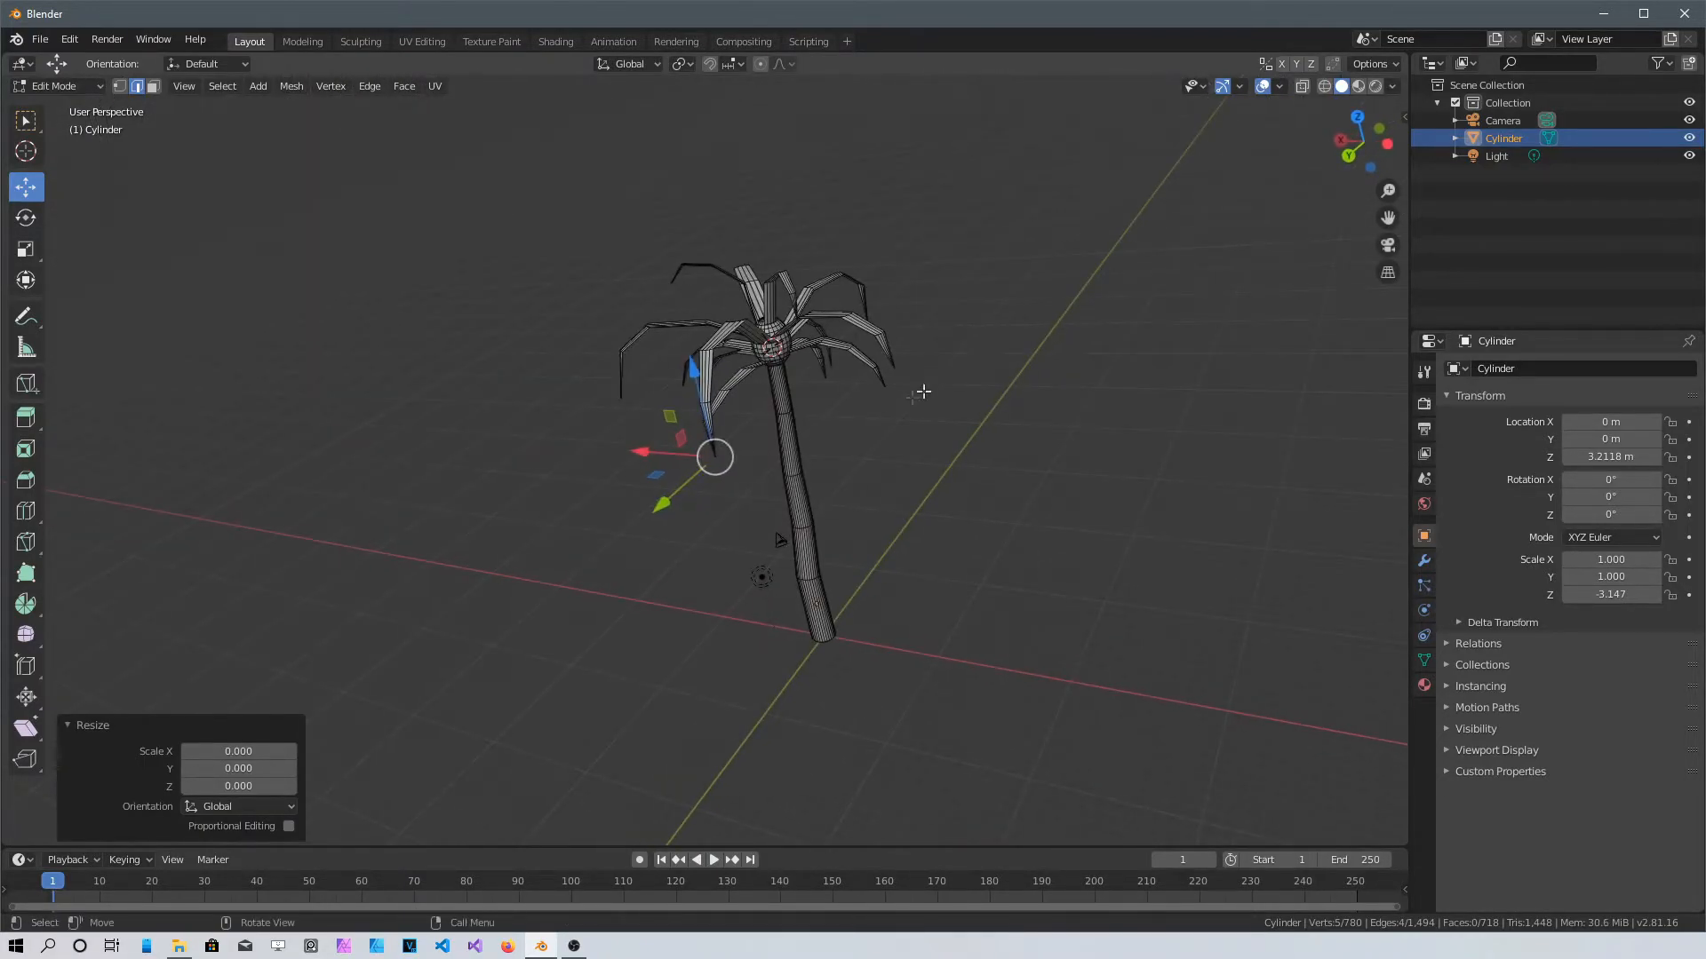
scroll(878, 439, up, 4)
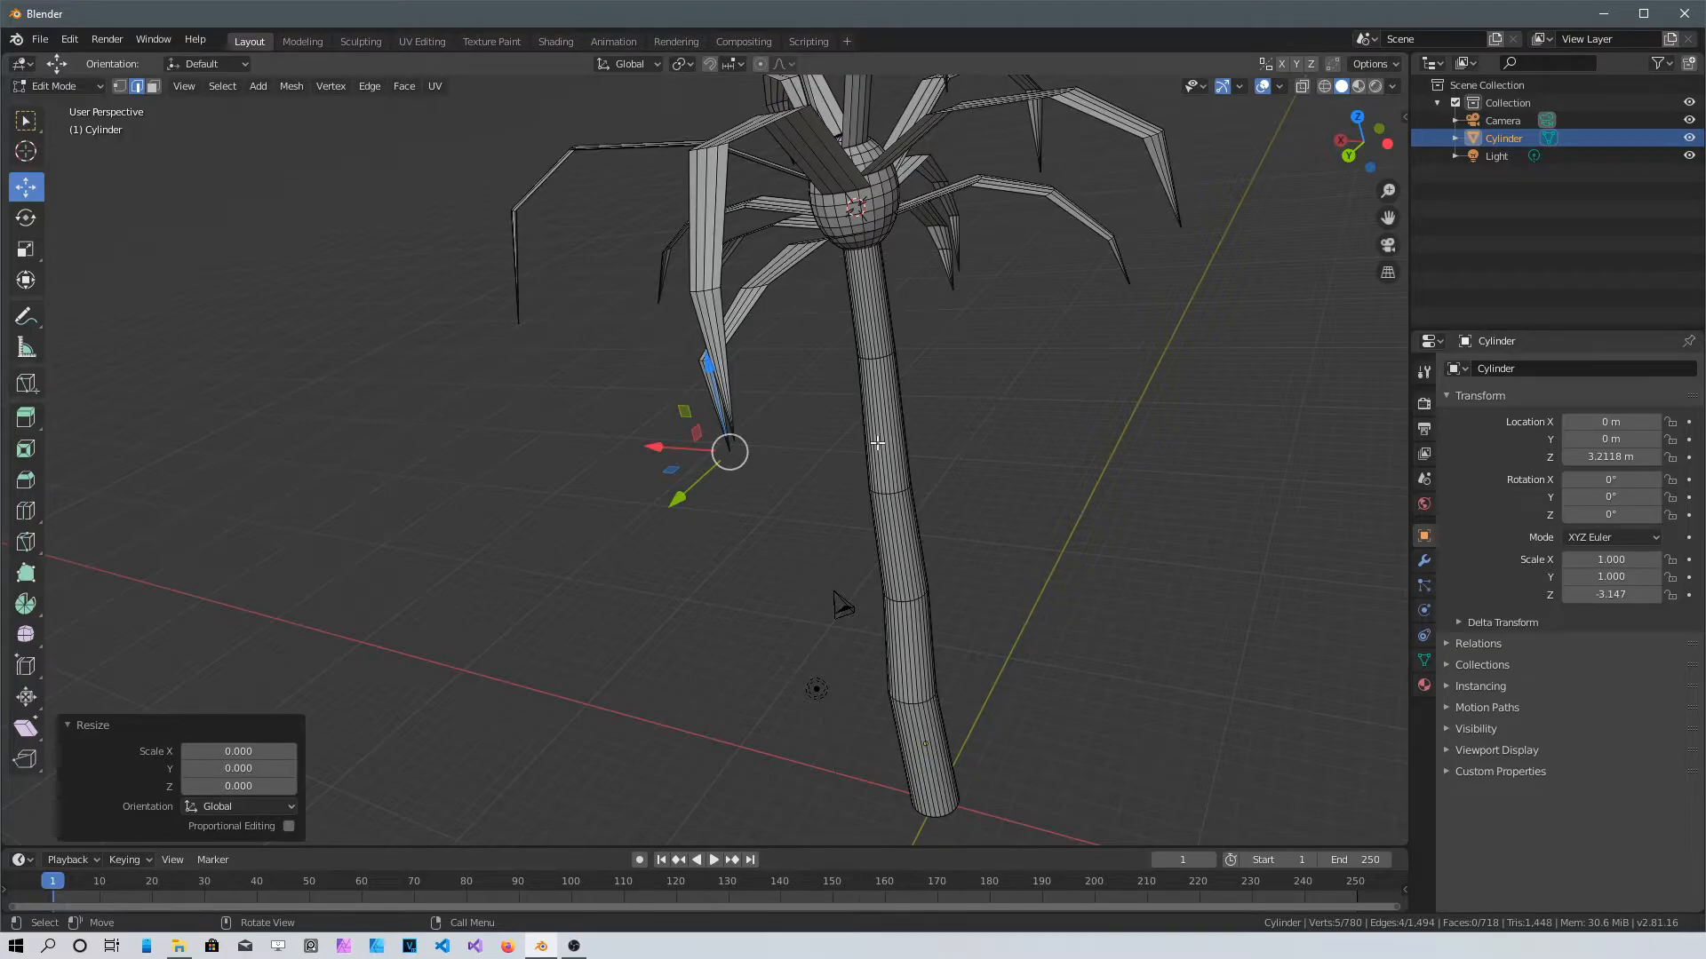
middle_drag(896, 419, 844, 382)
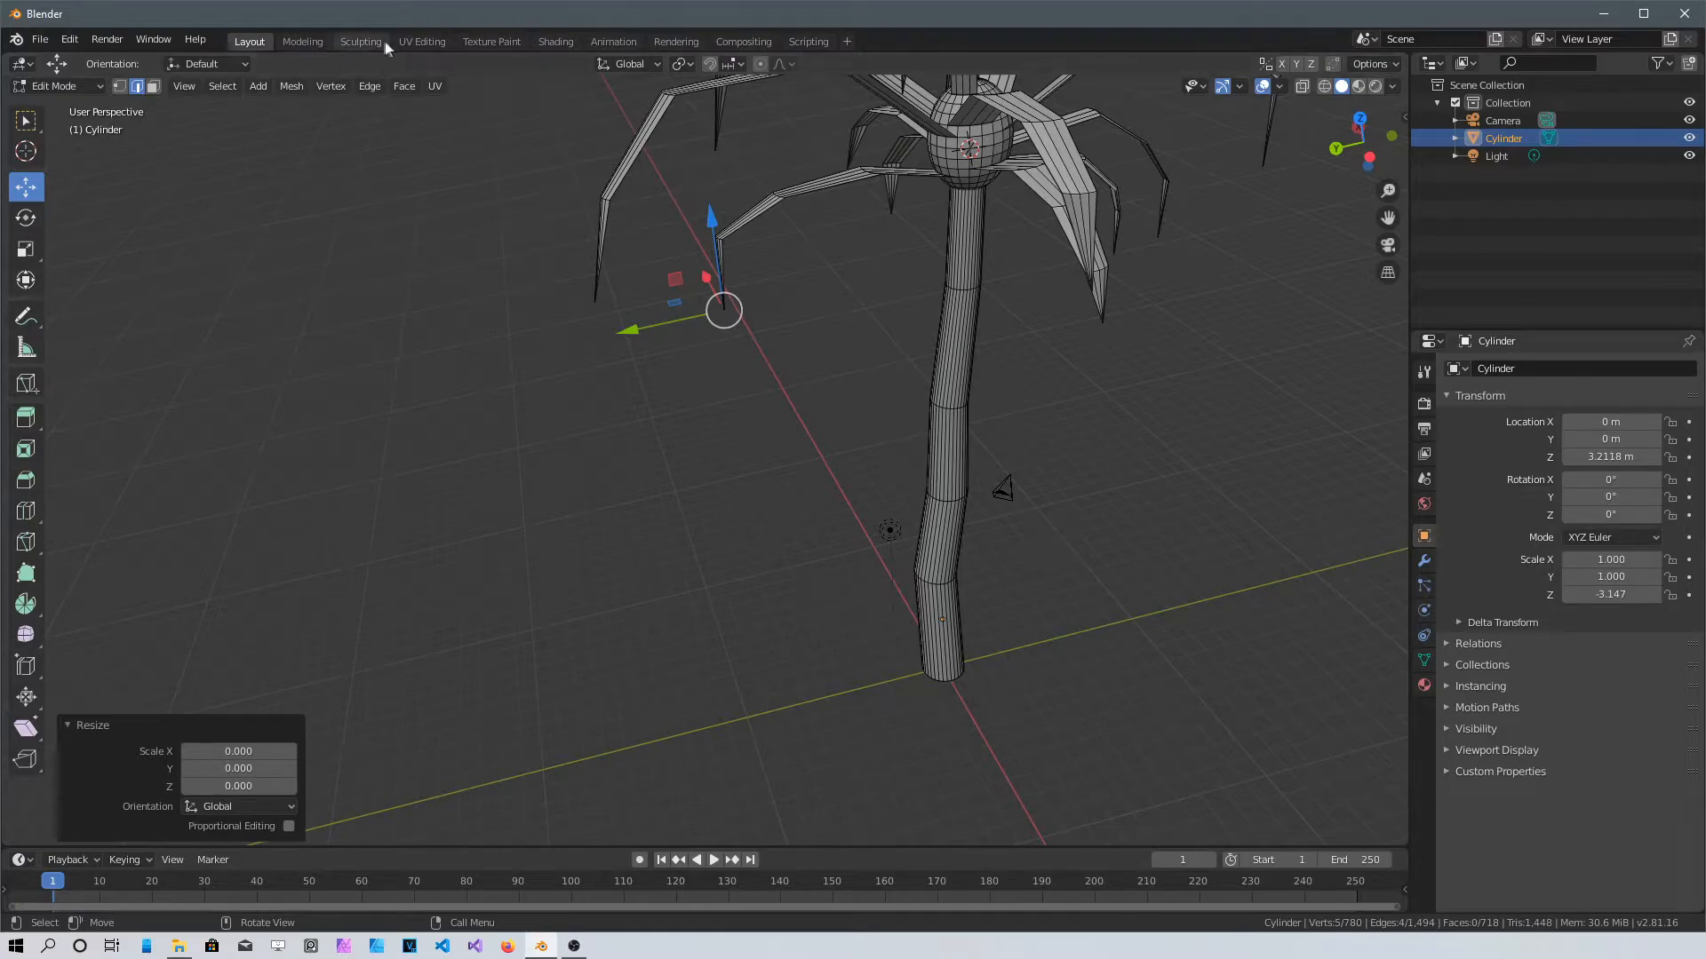
click(433, 42)
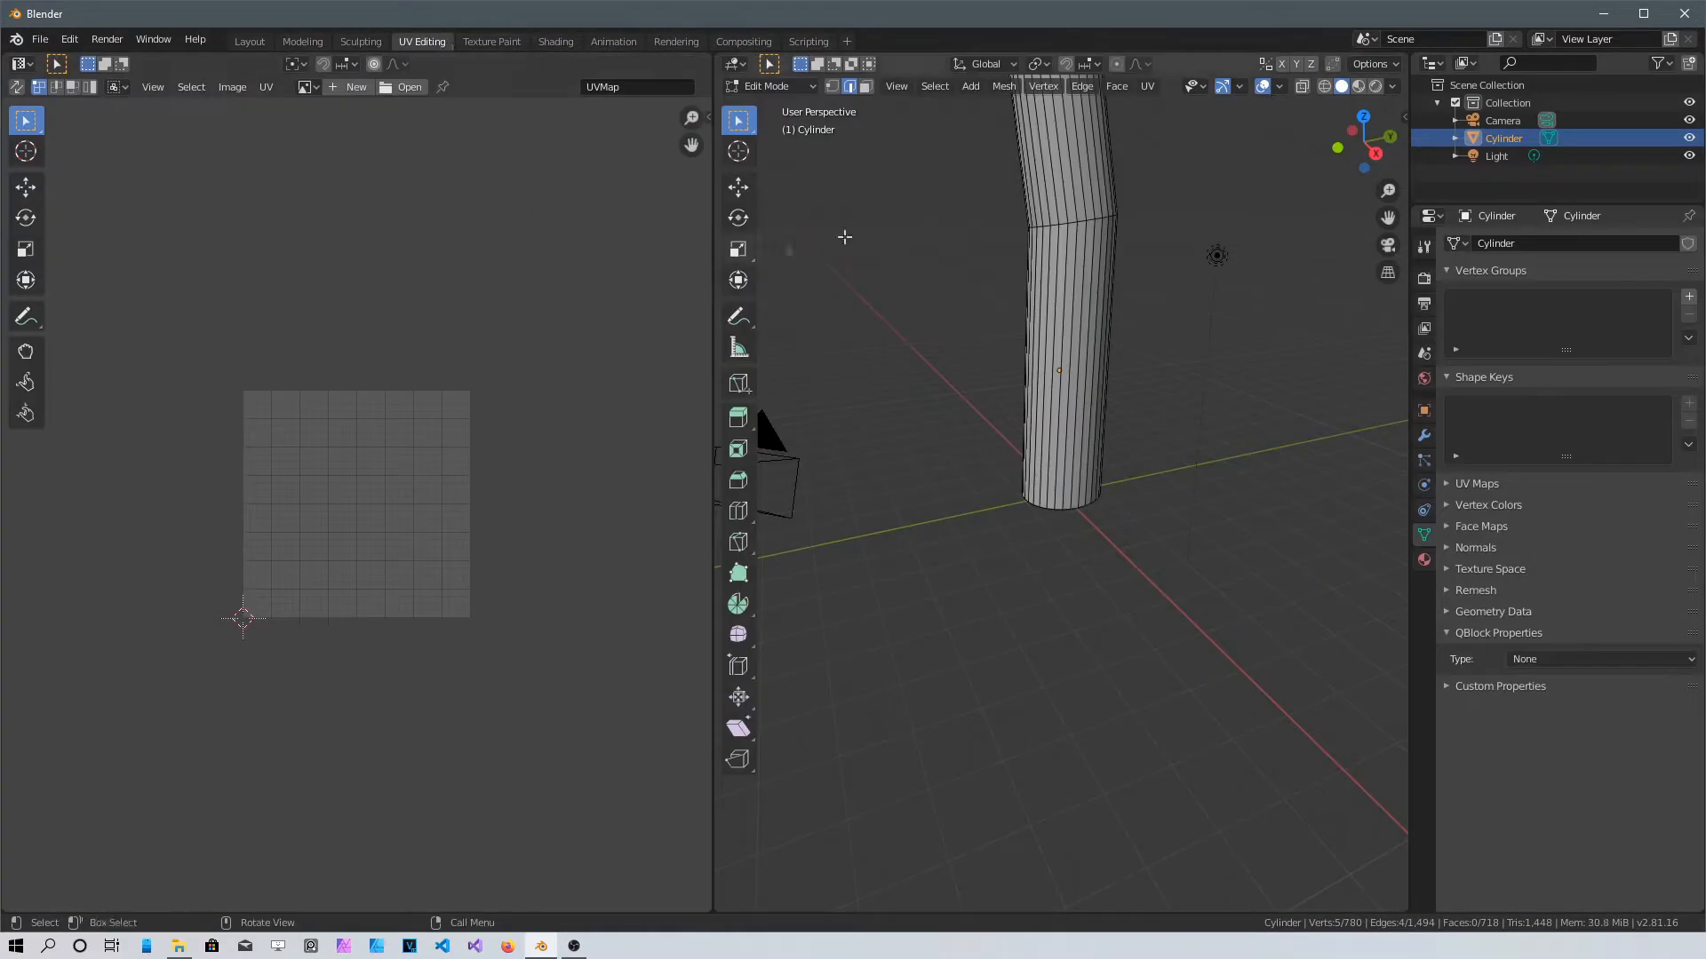
Select the whole tree mesh and unwrap it
scroll(1037, 234, down, 7)
shift+middle_drag(1042, 275, 1036, 491)
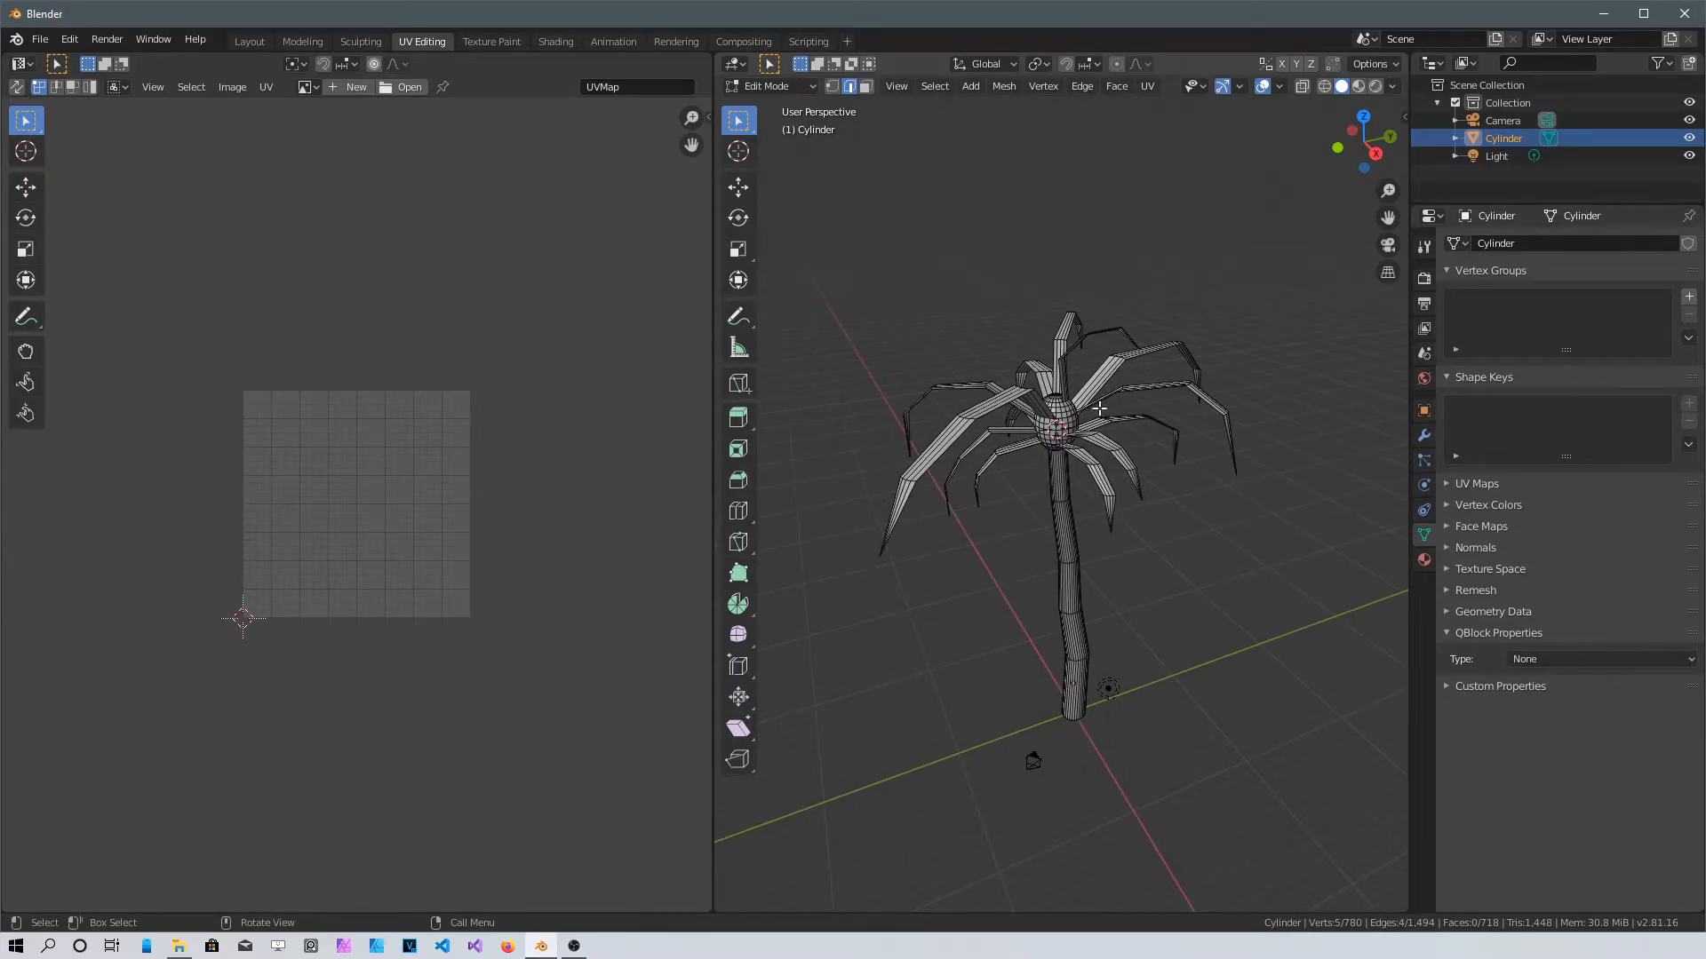
key(a)
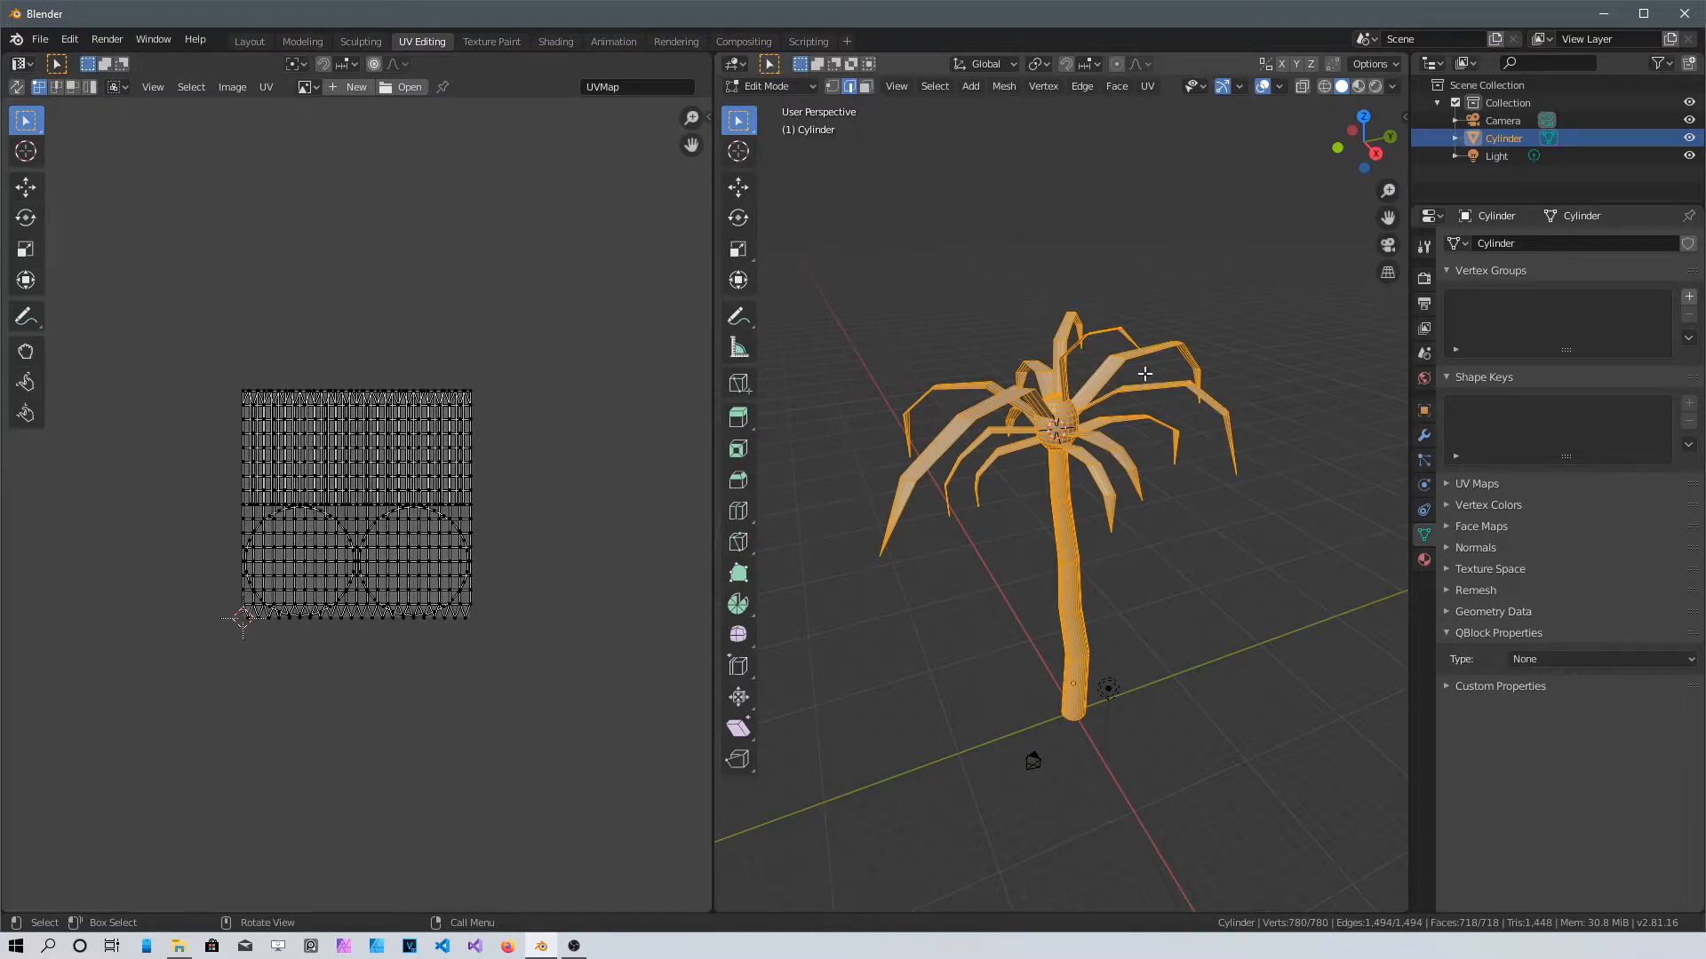
key(u)
click(1105, 354)
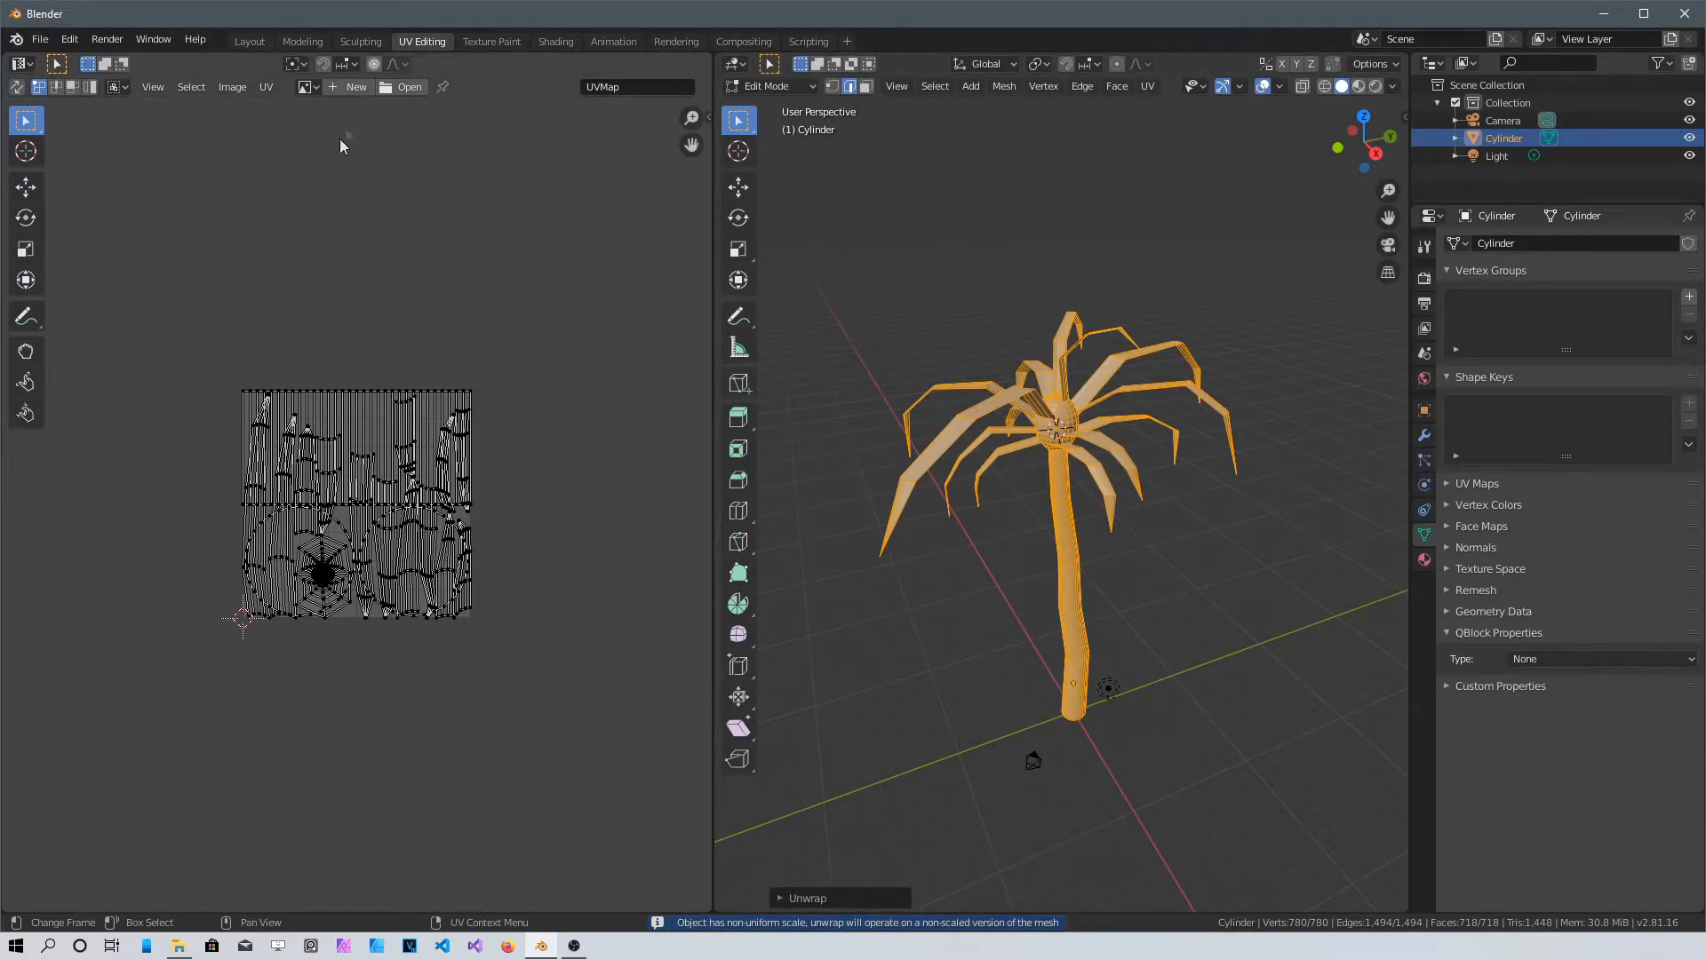
Load the palette image endesga-32-8x.png from the Palettes folder as the background of the UV layout
click(405, 85)
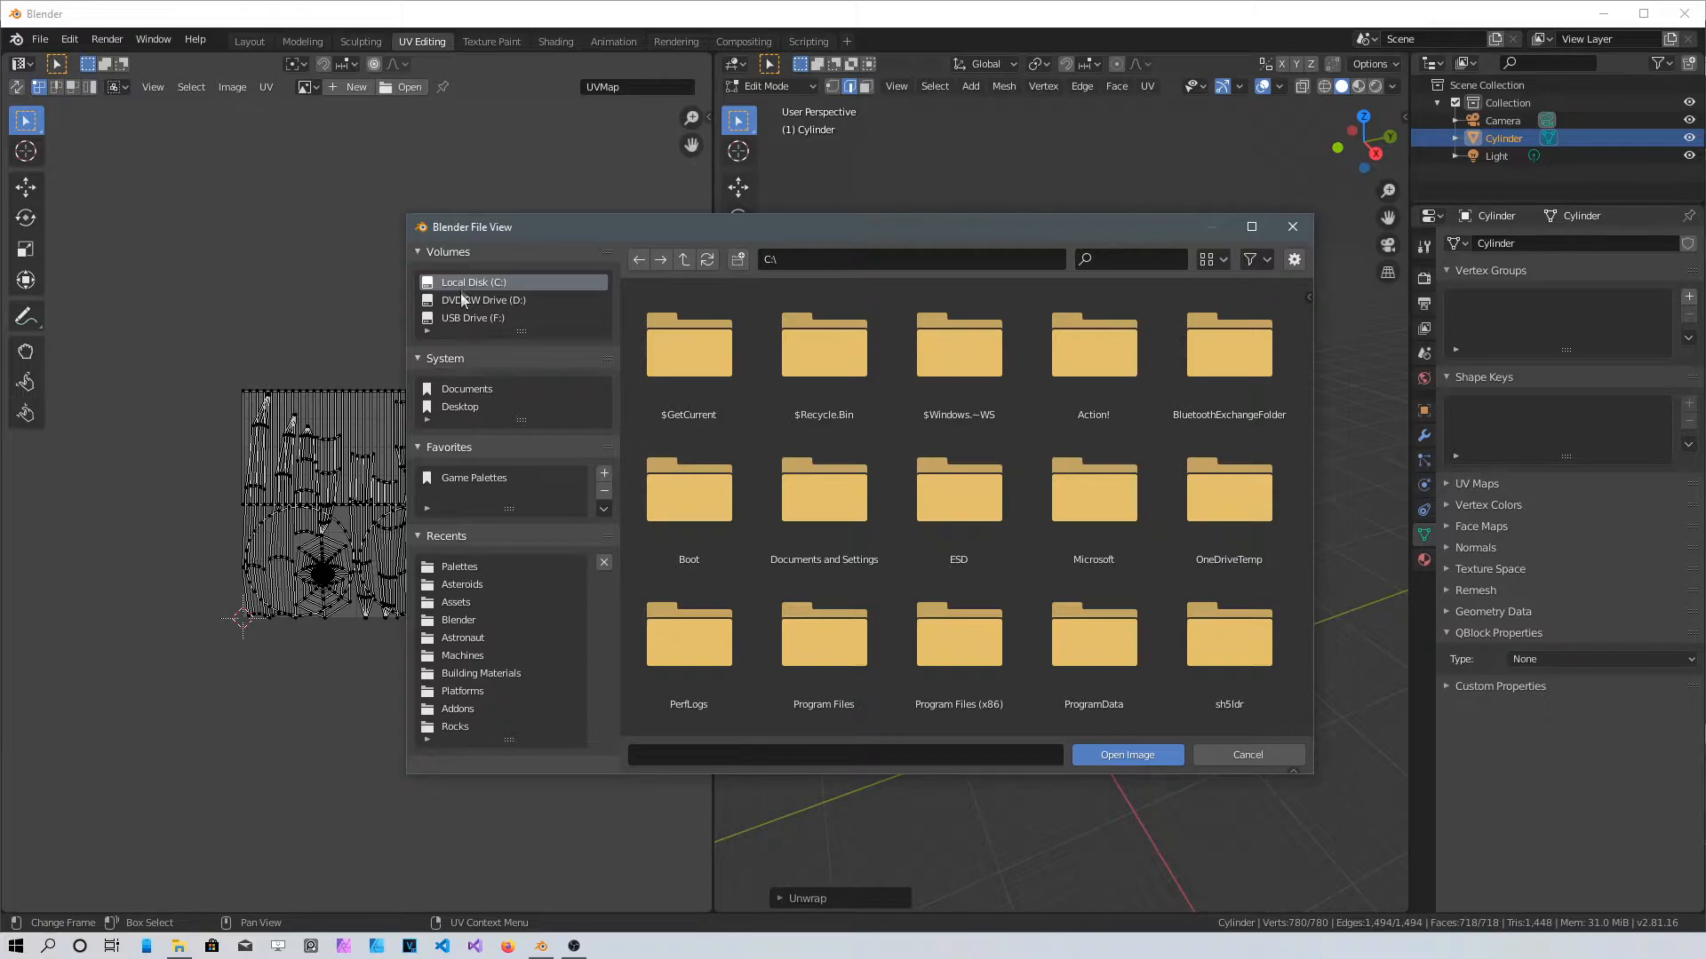
click(485, 567)
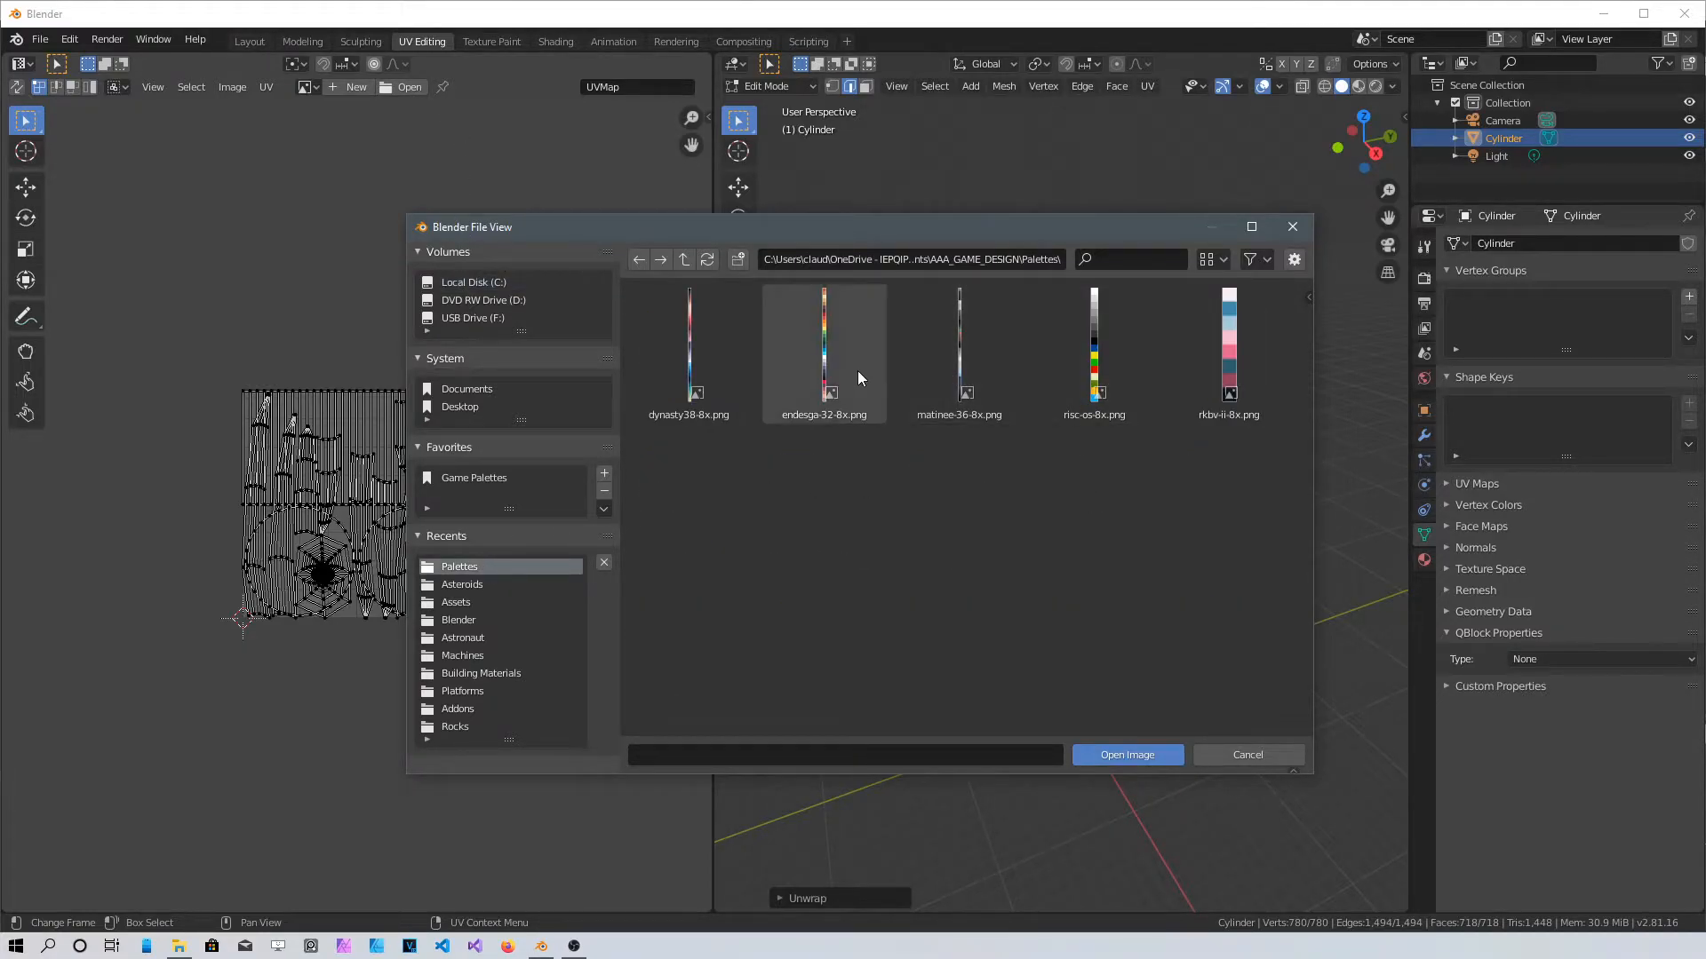
click(829, 356)
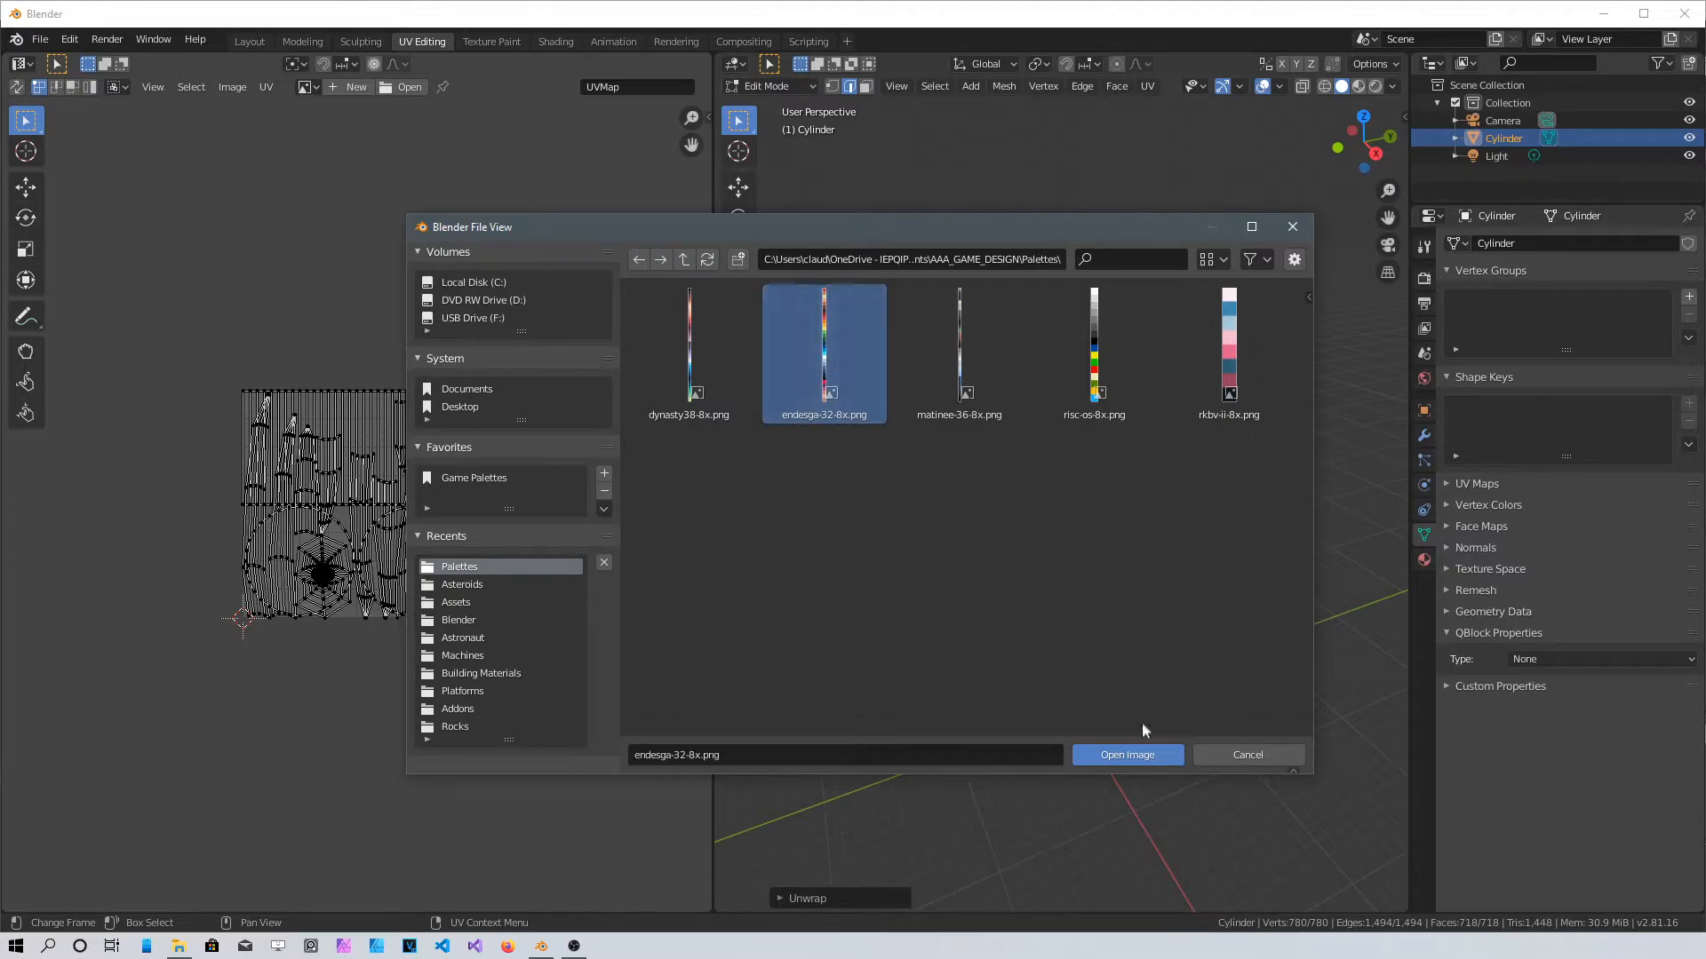
click(1142, 754)
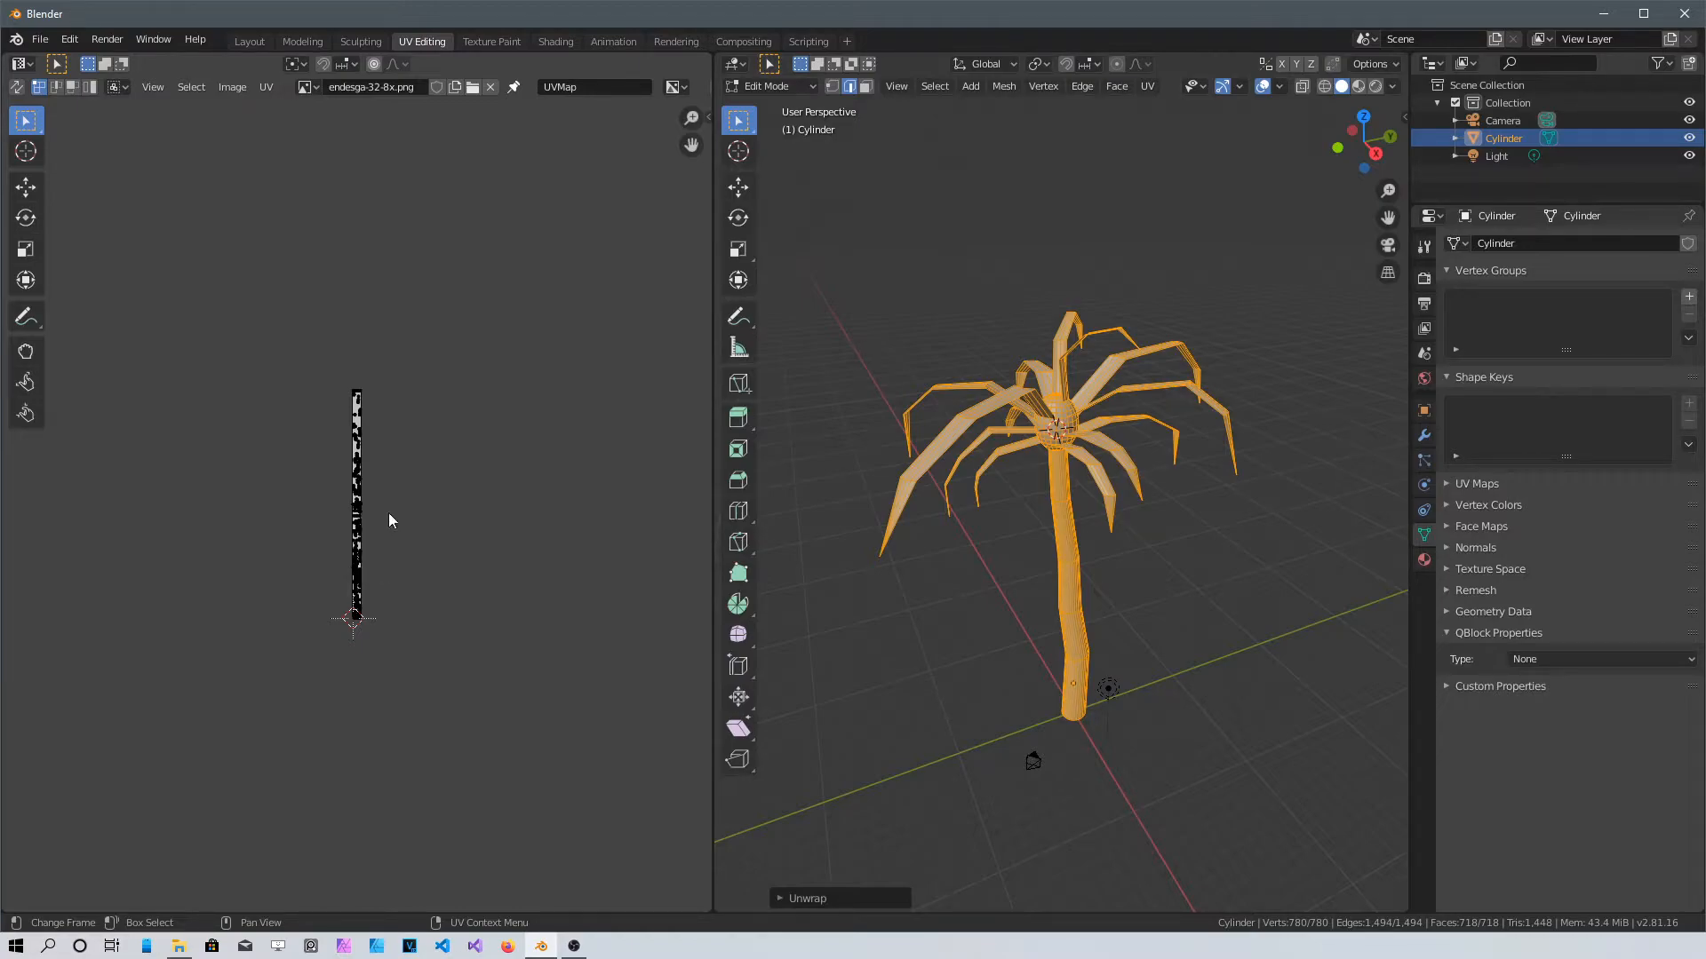
Select all of the tree's UVs and scale them down to 0.01
key(a)
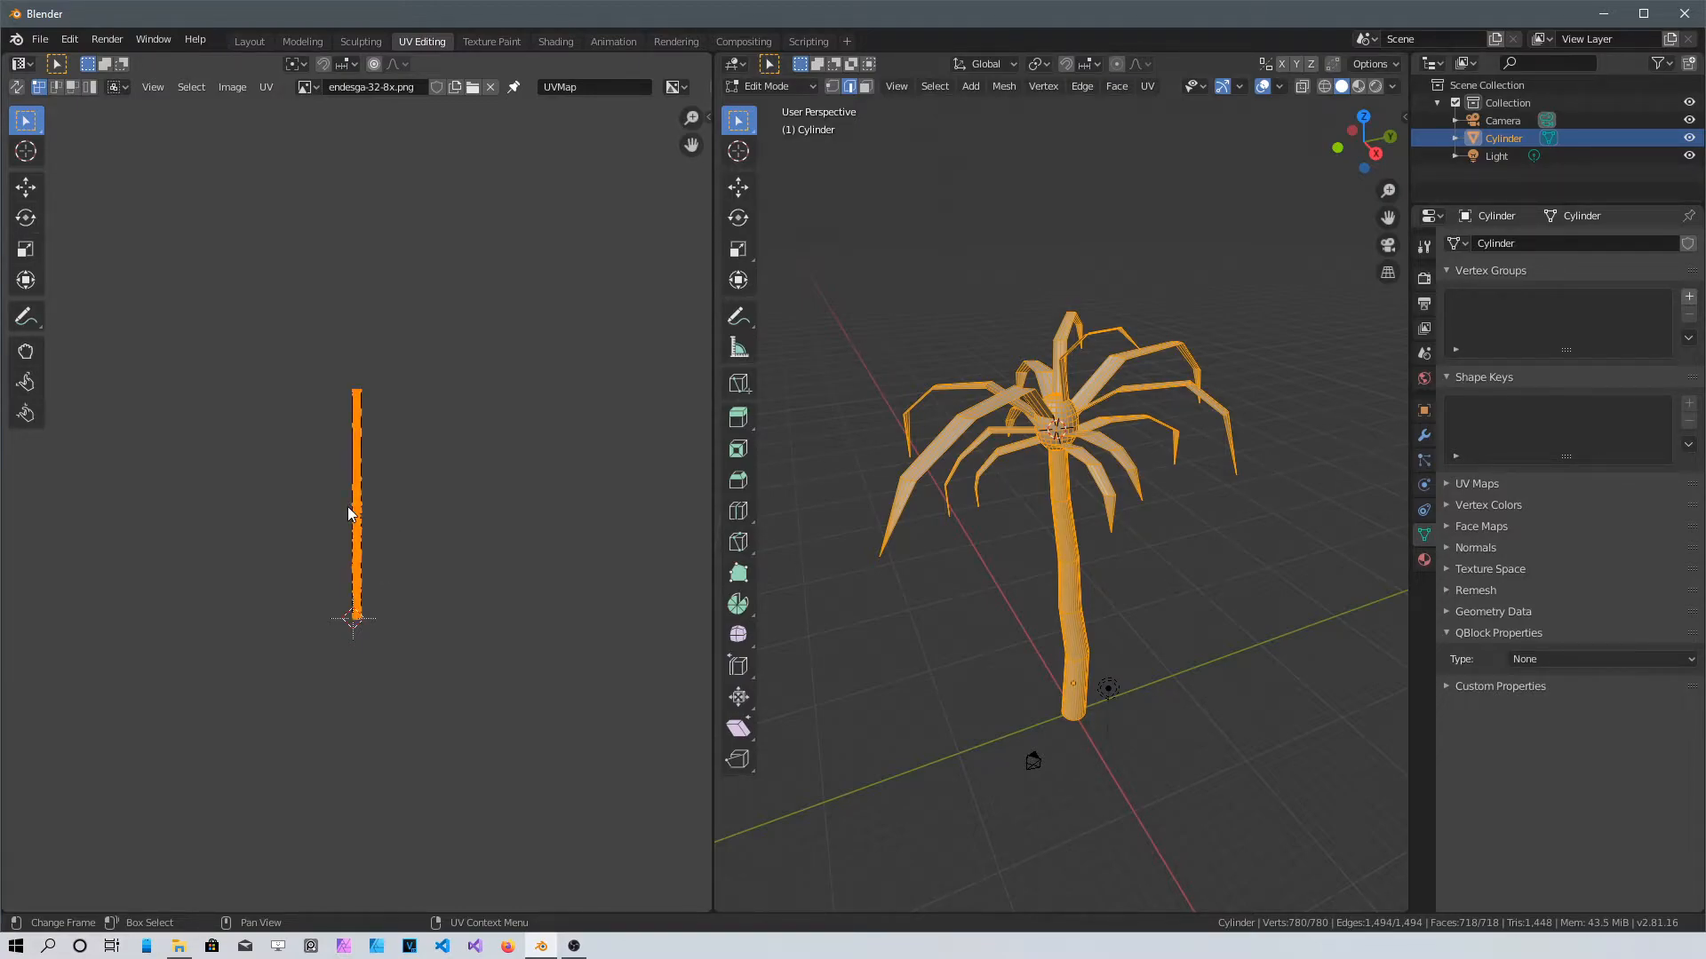
key(s)
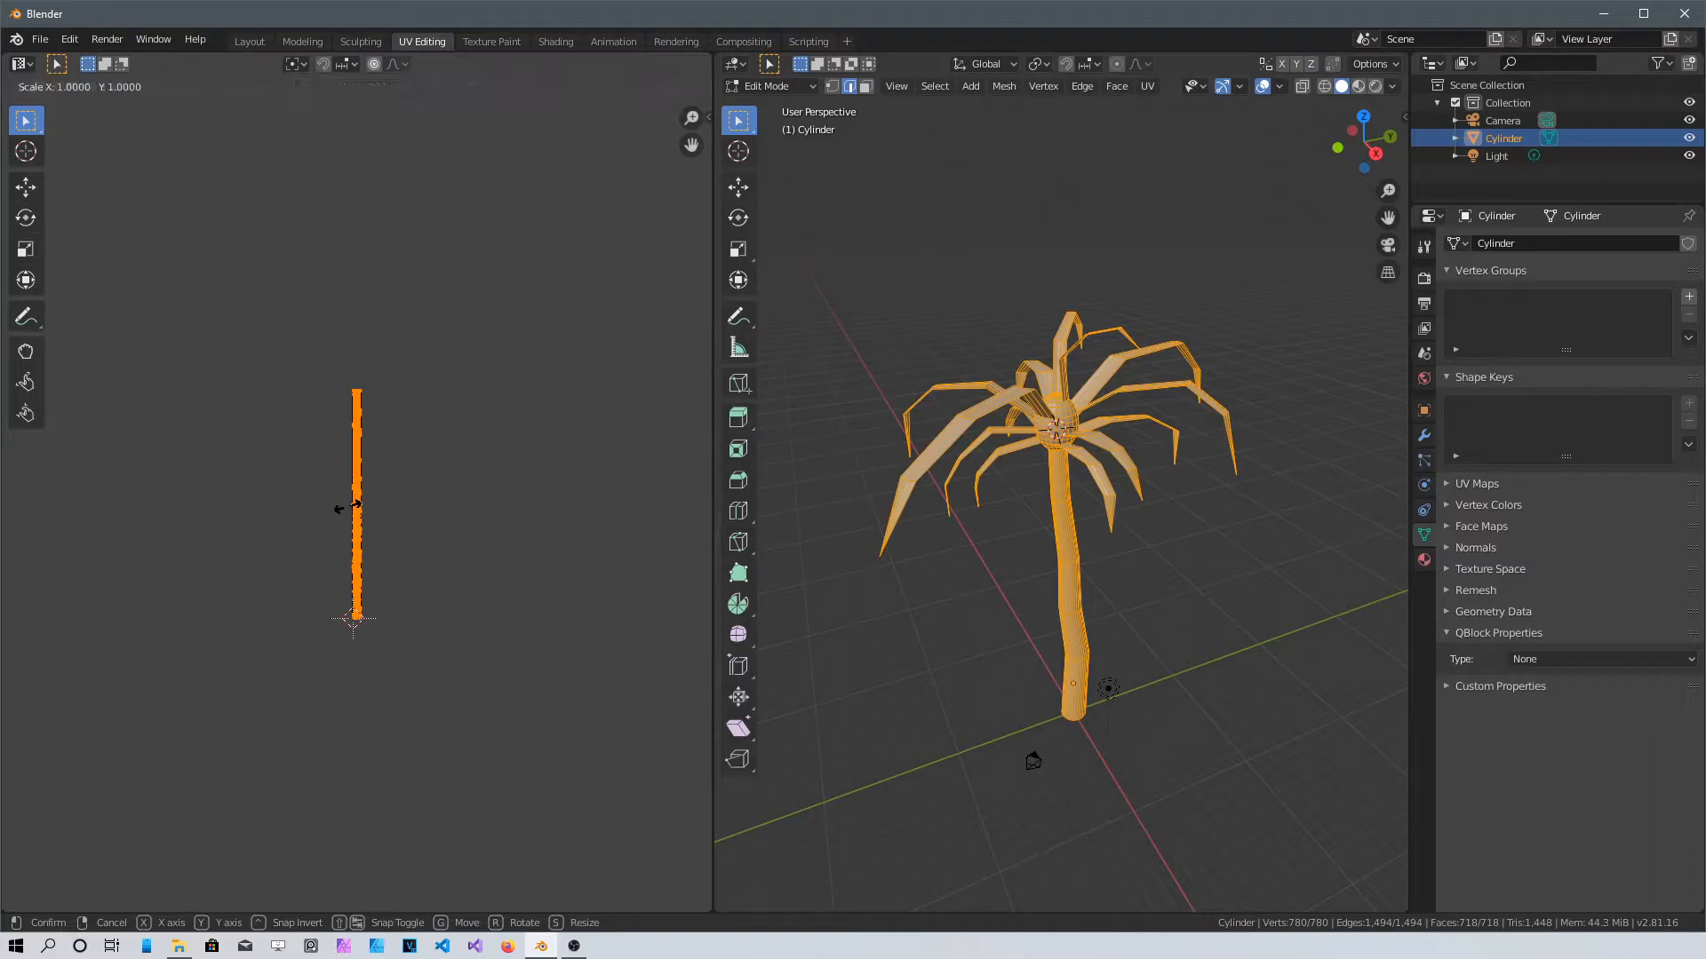
text(0.01)
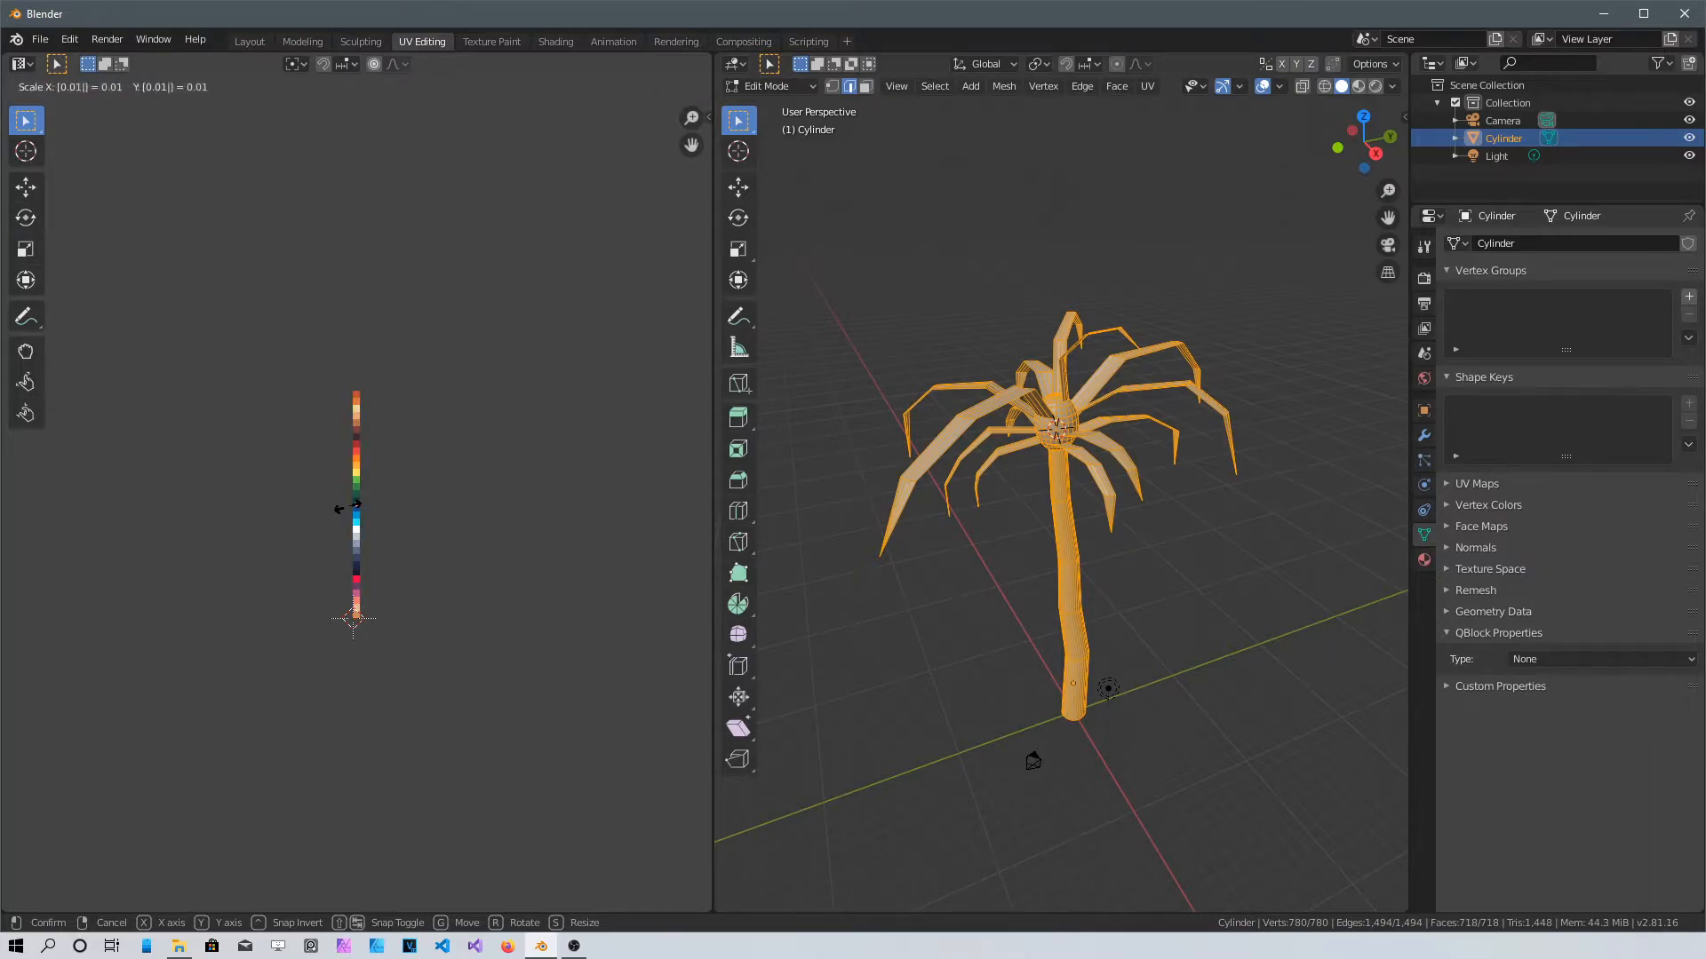
key(Return)
Move the shrunken UVs of the whole tree onto the dark reddish-brown swatch, sixth from the top of the palette
scroll(340, 508, up, 9)
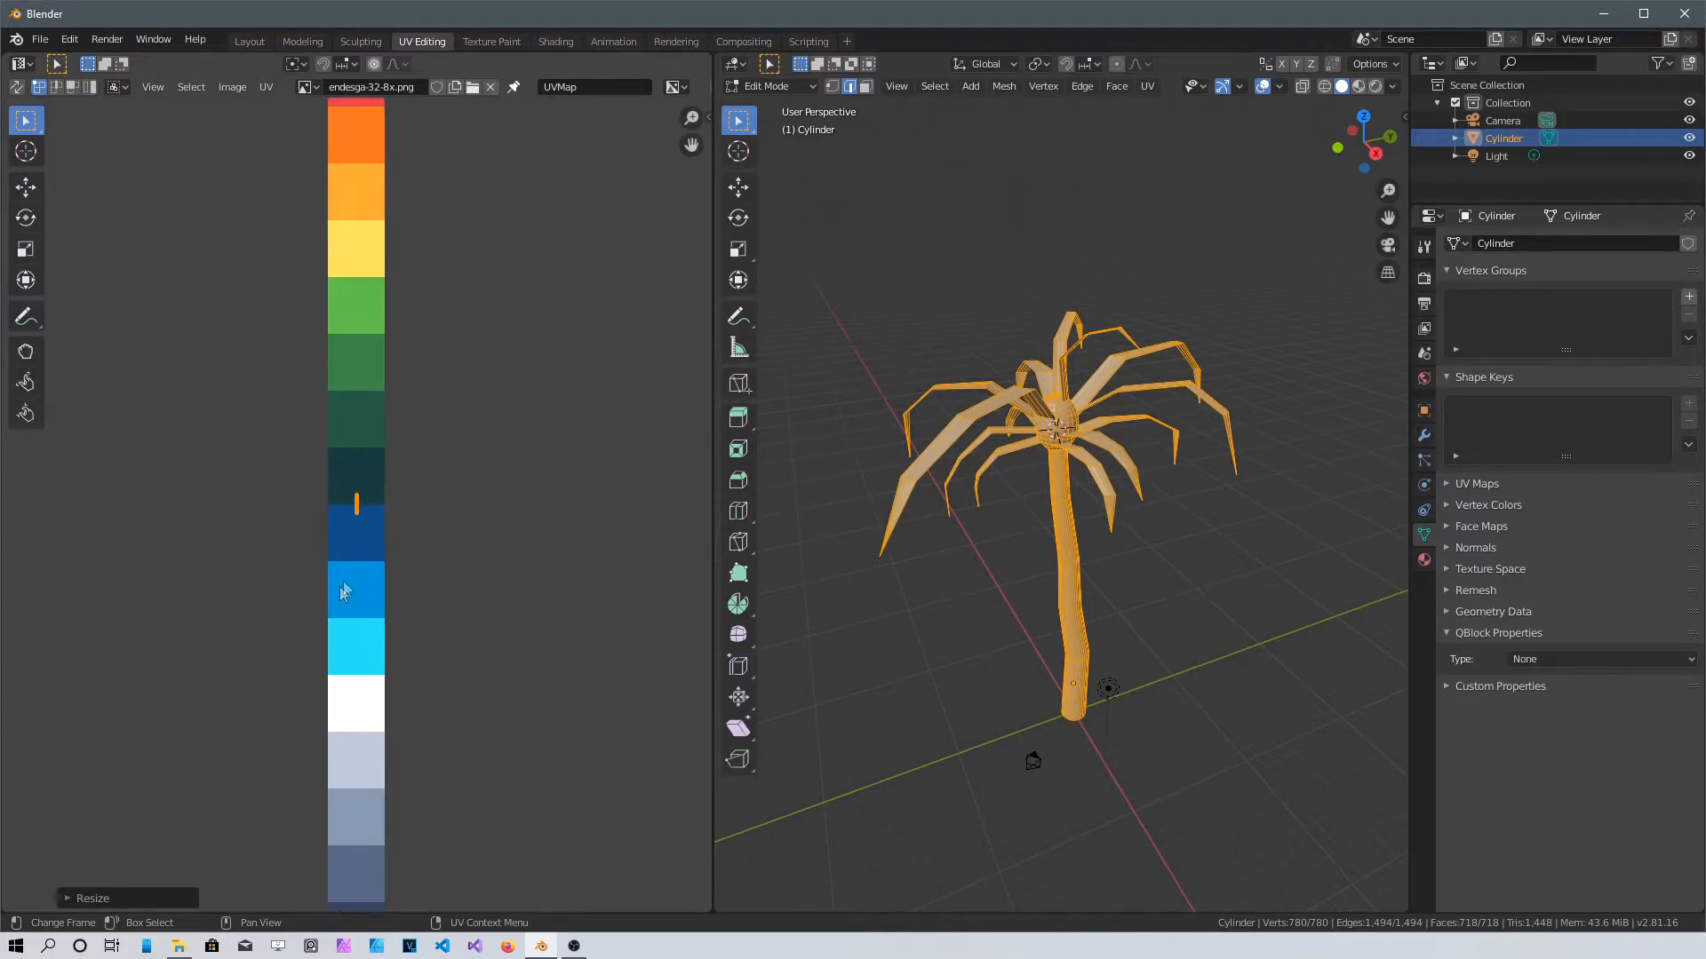
scroll(374, 560, down, 4)
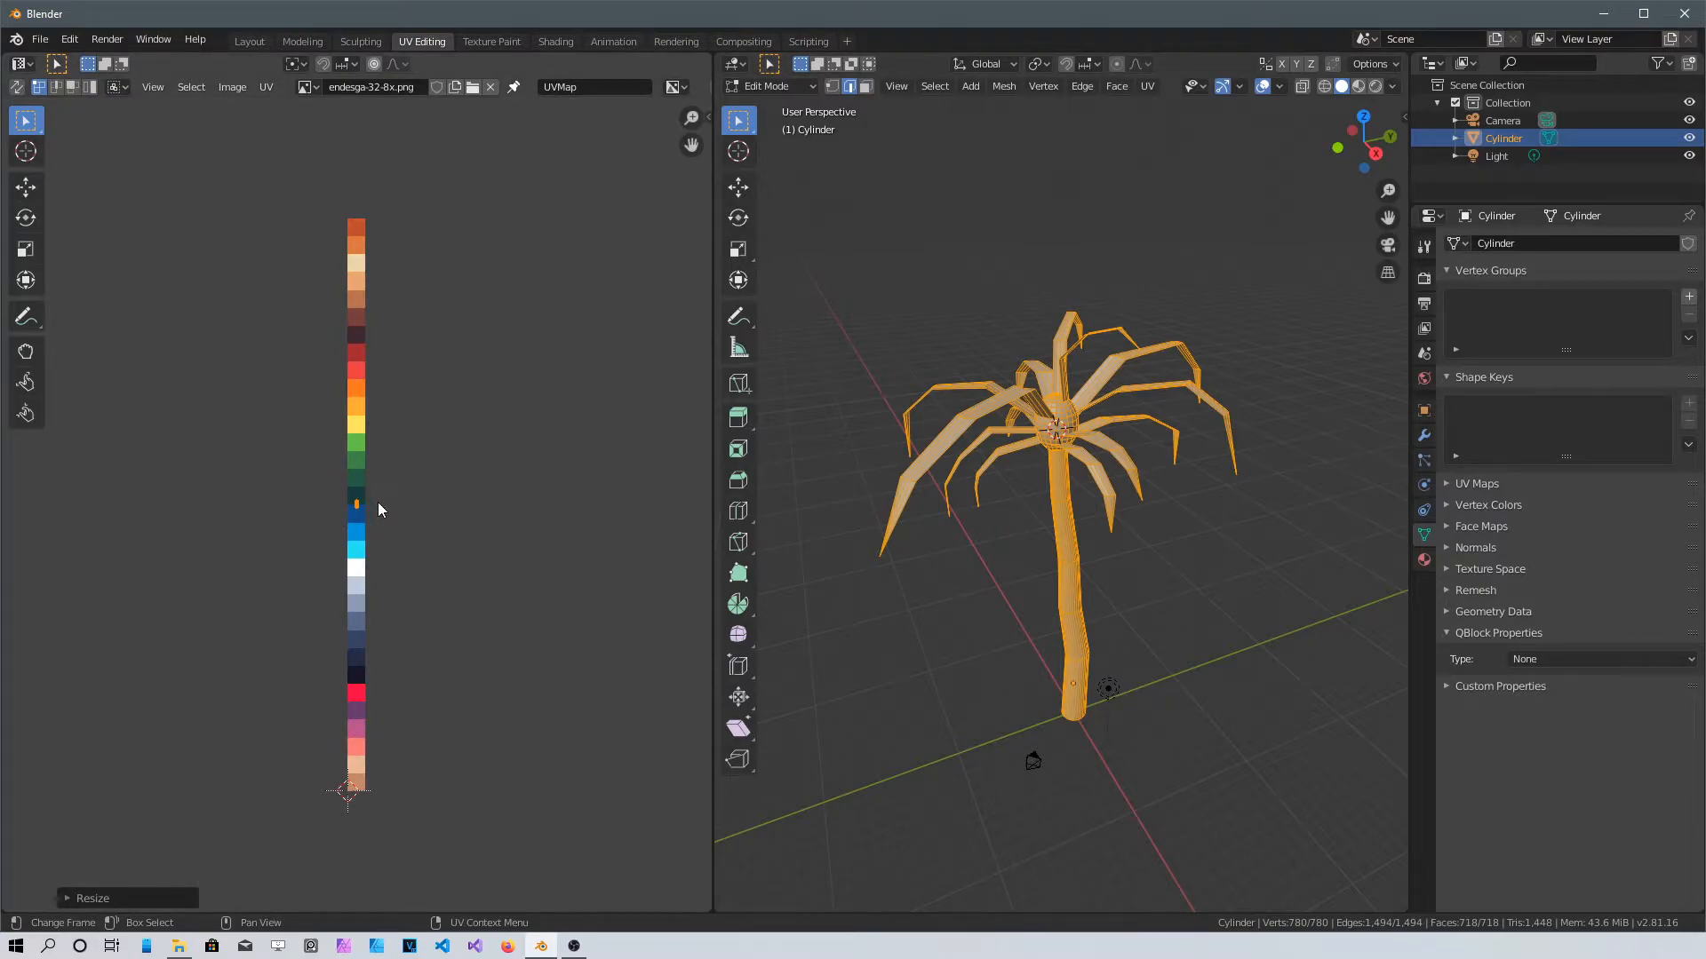
key(g)
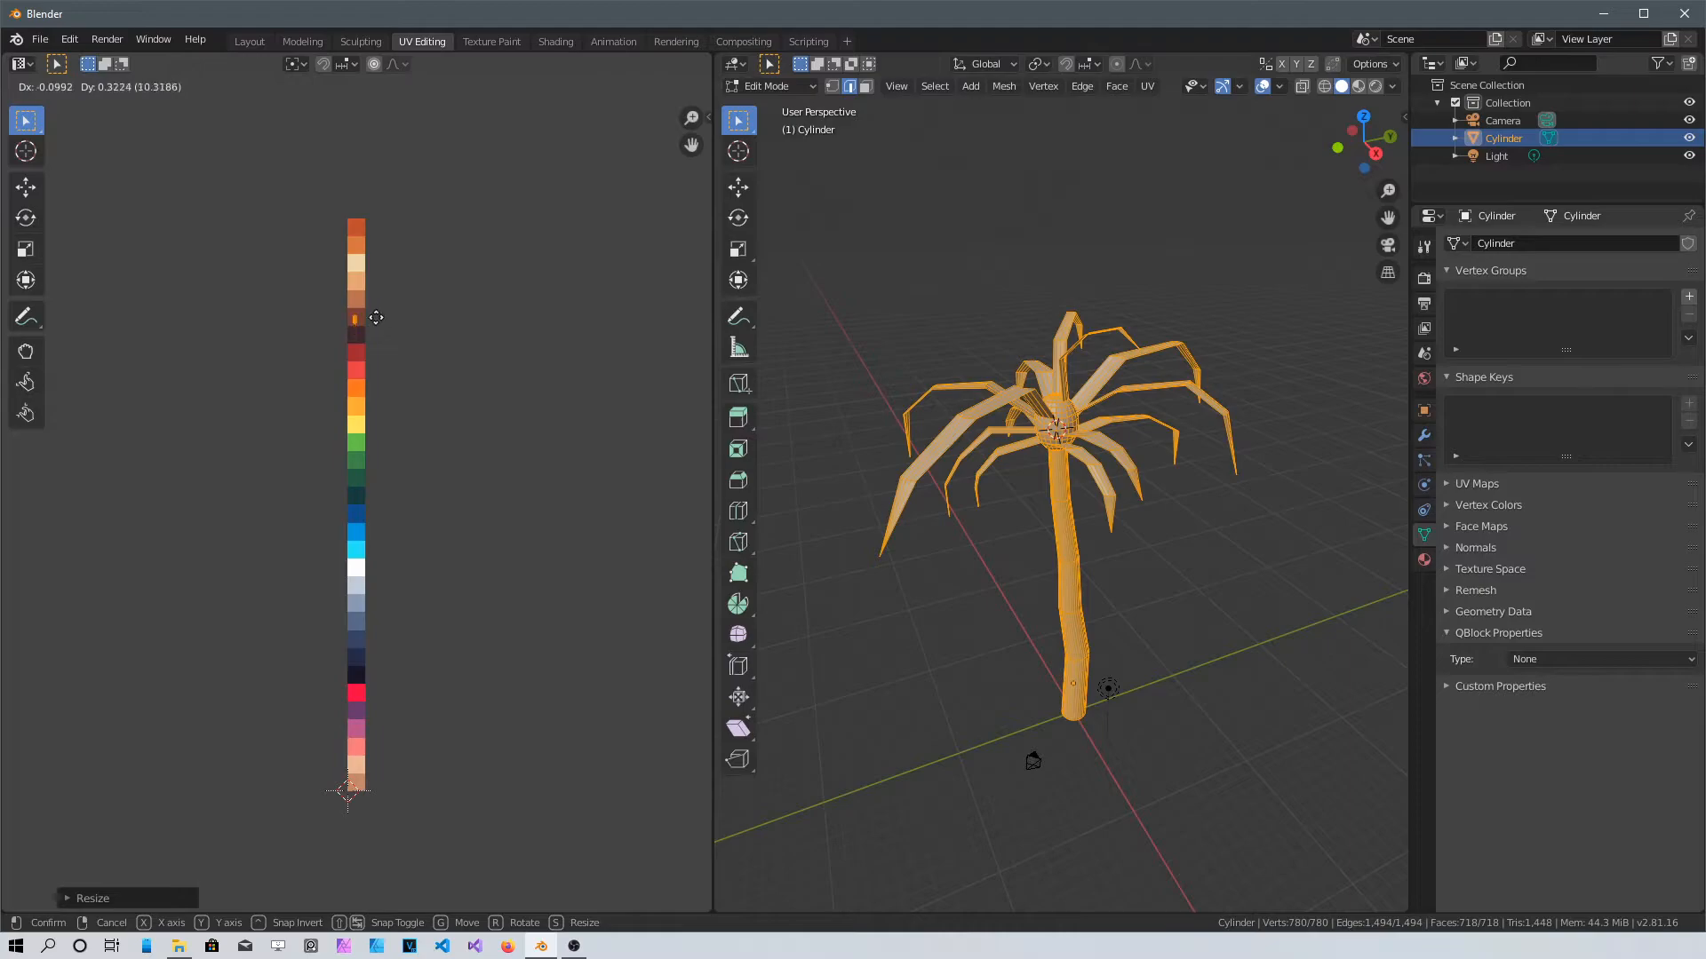
click(376, 320)
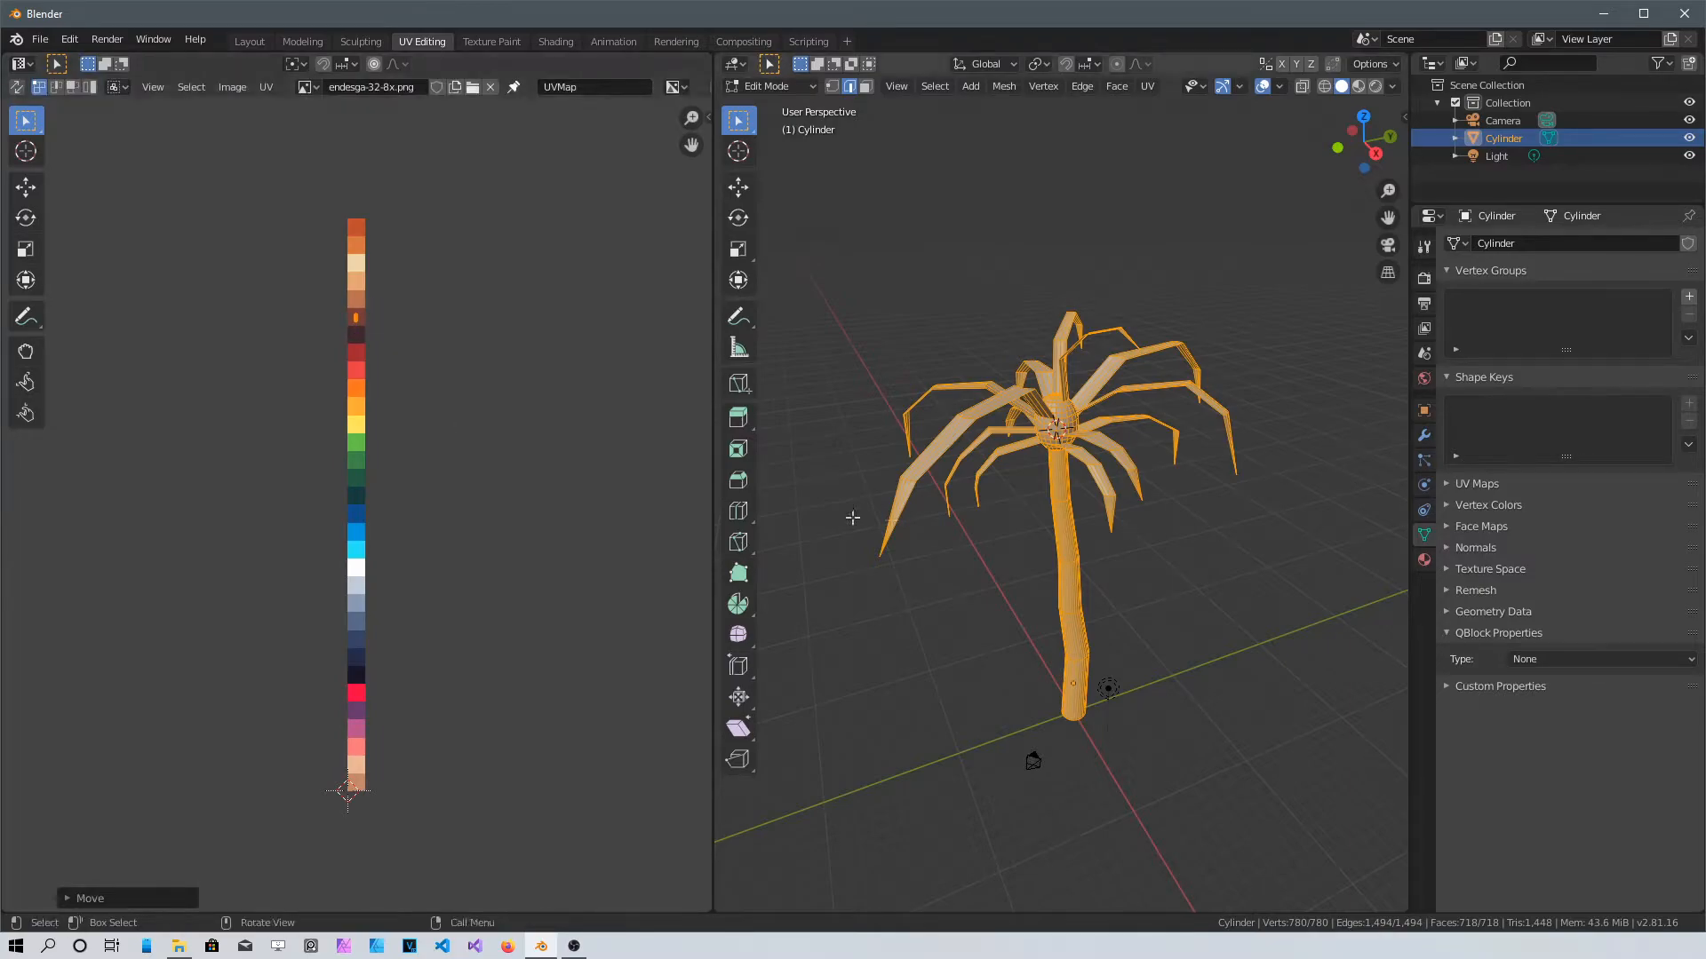
scroll(1031, 474, up, 3)
mouse_move(1140, 459)
middle_down()
mouse_move(1172, 468)
mouse_move(1104, 488)
mouse_move(1164, 462)
middle_up()
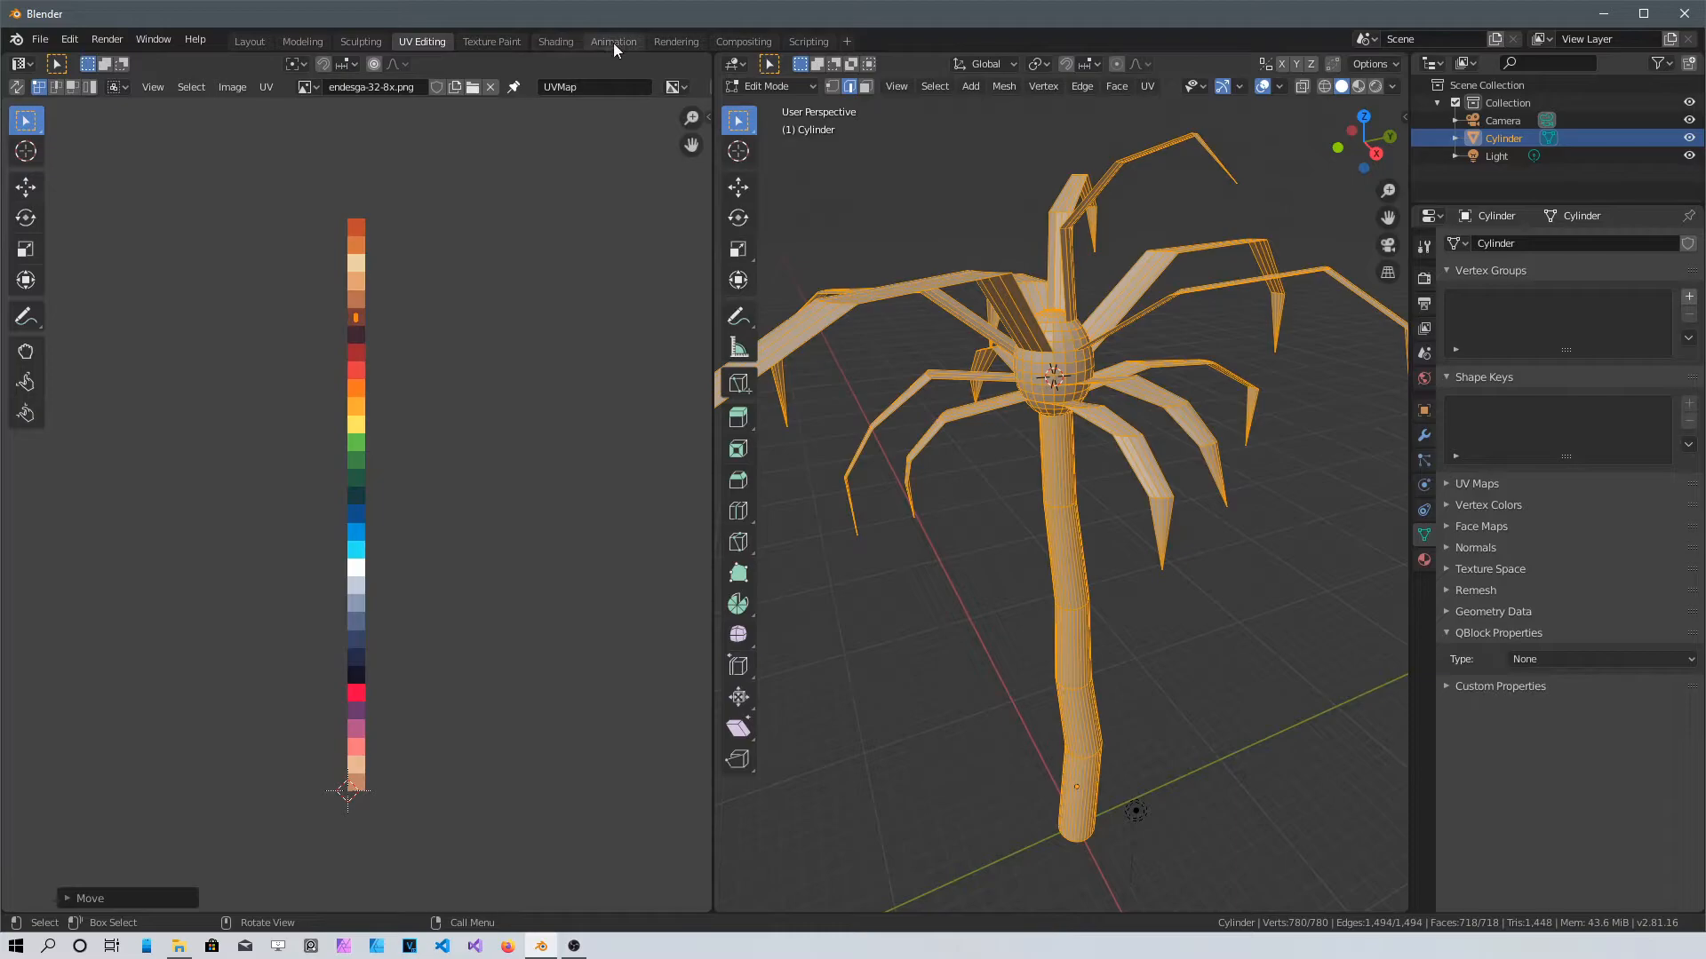
Switch to the Shading workspace, create a new material for the tree and add an Image Texture node beside the Principled BSDF
click(554, 41)
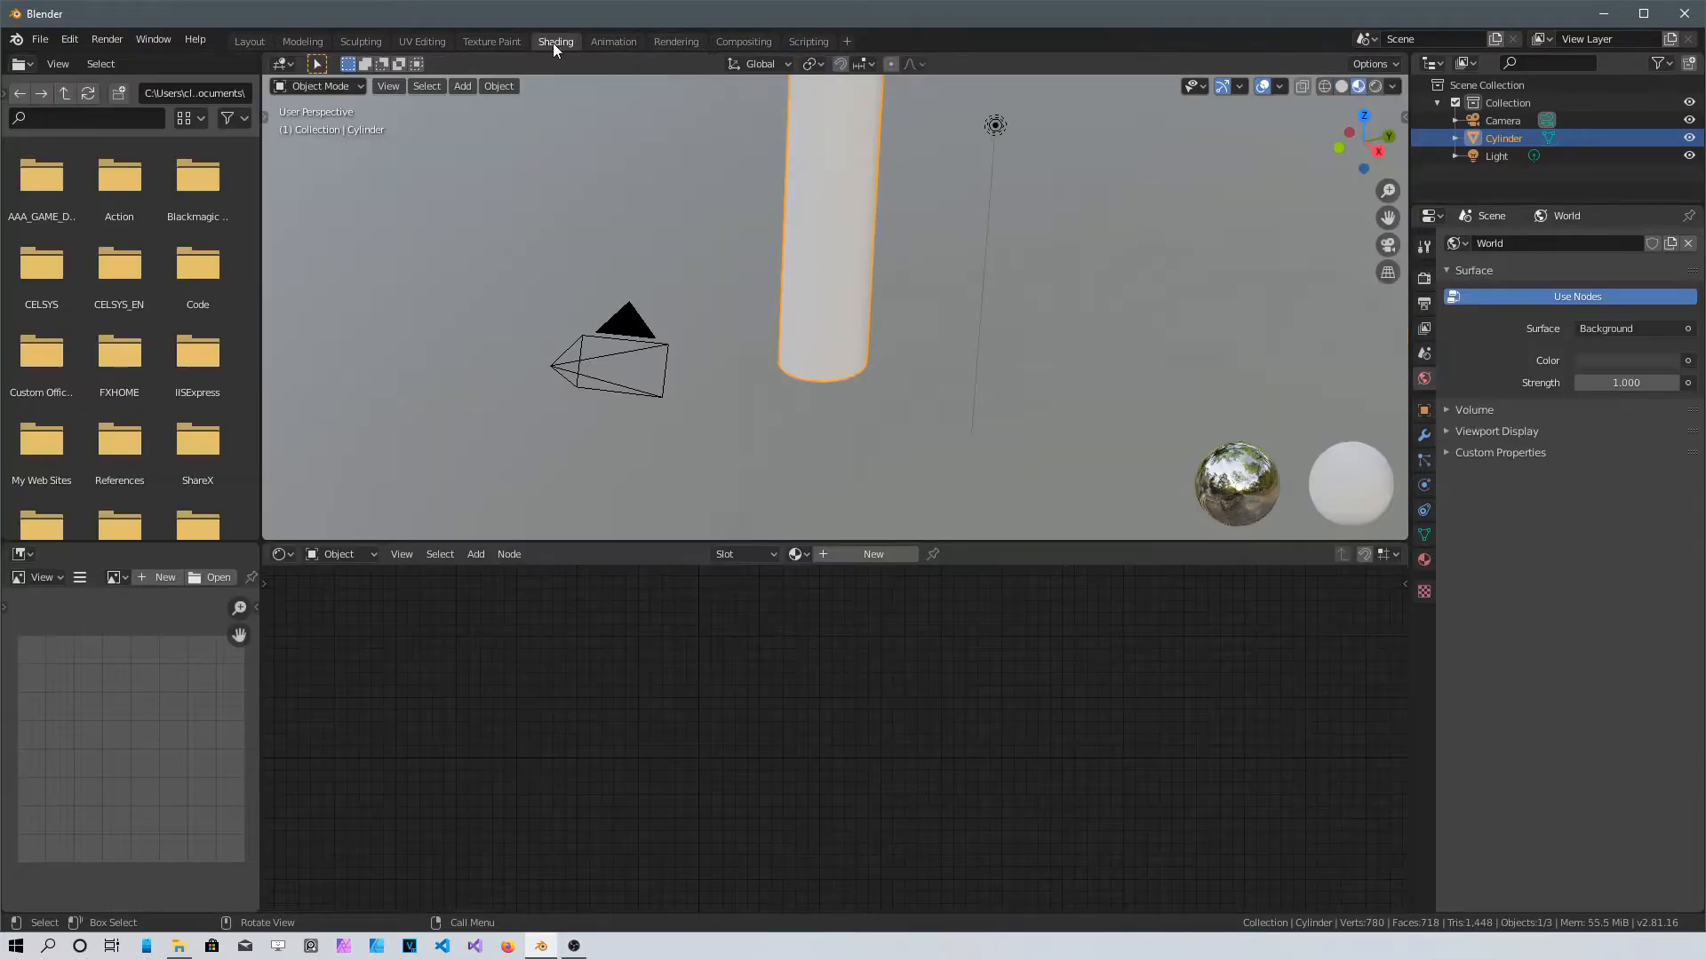
click(872, 554)
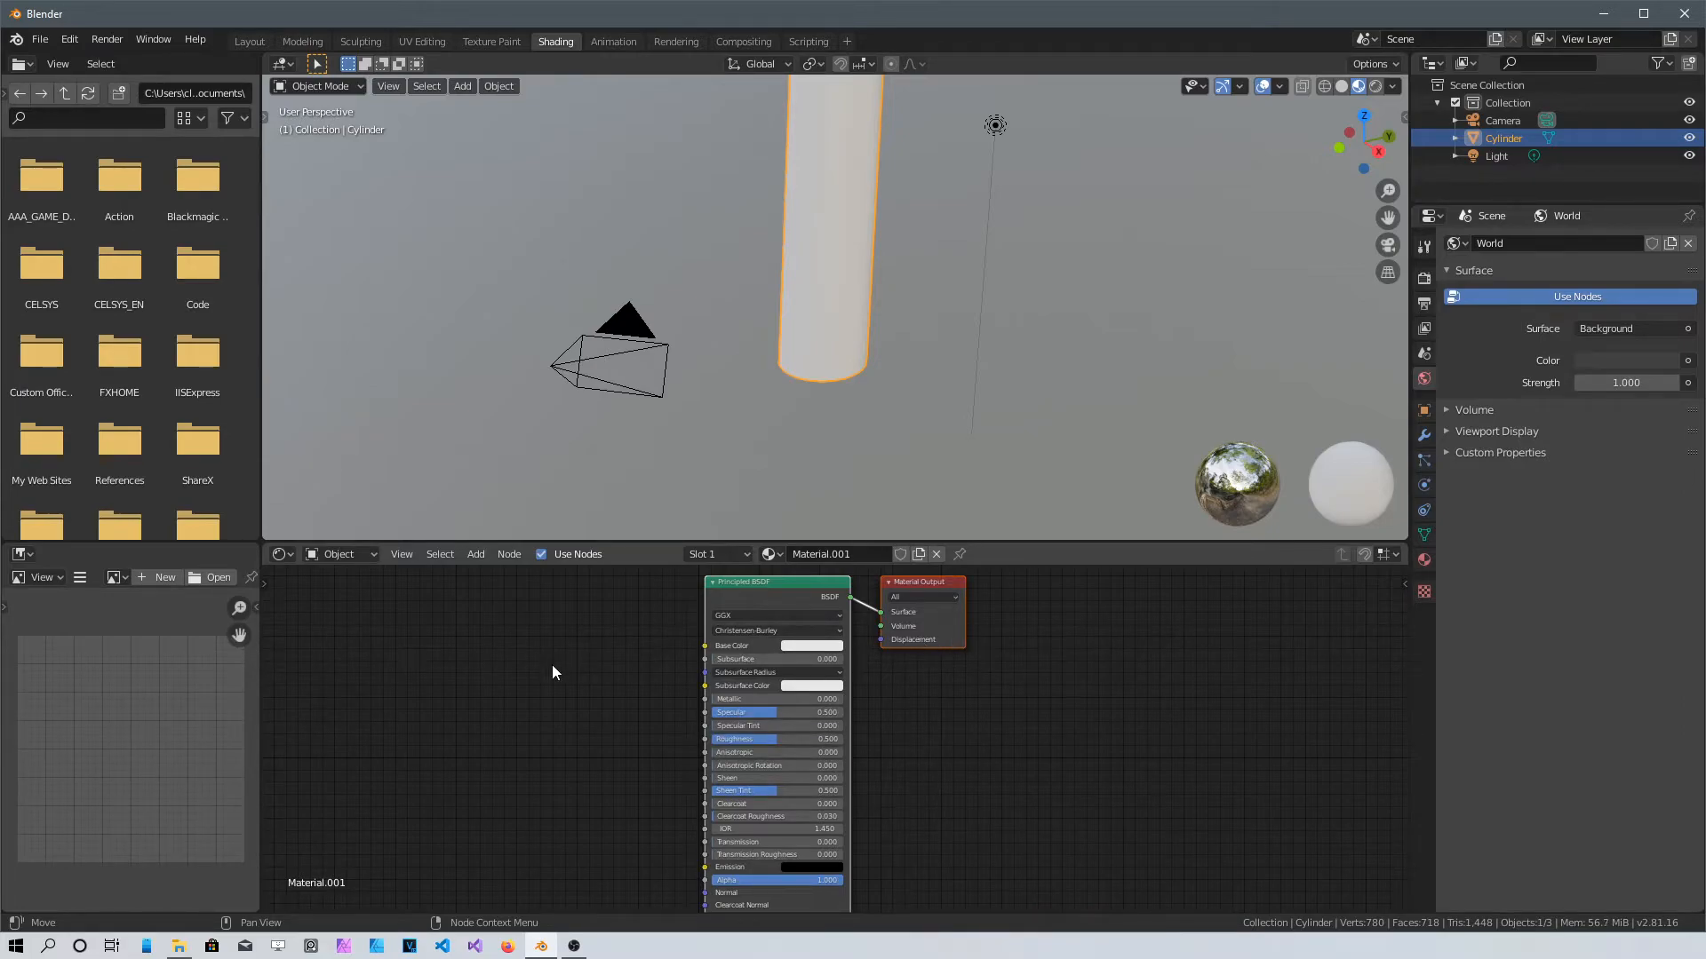
key(shift+a)
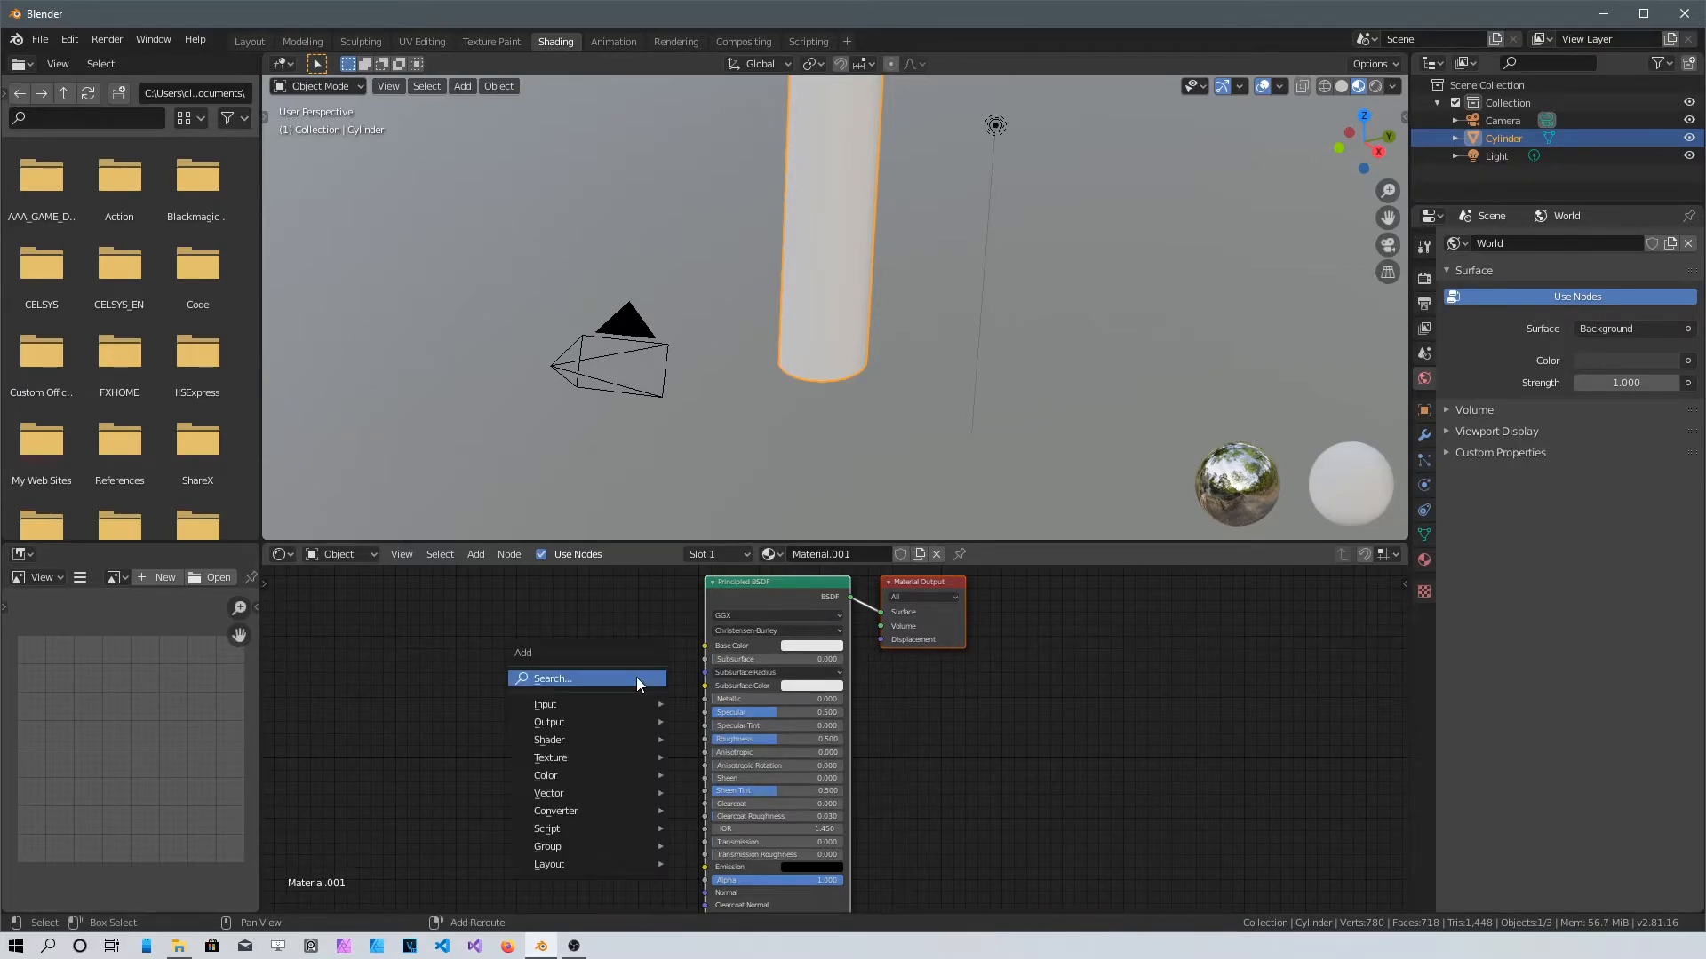
mouse_move(600, 756)
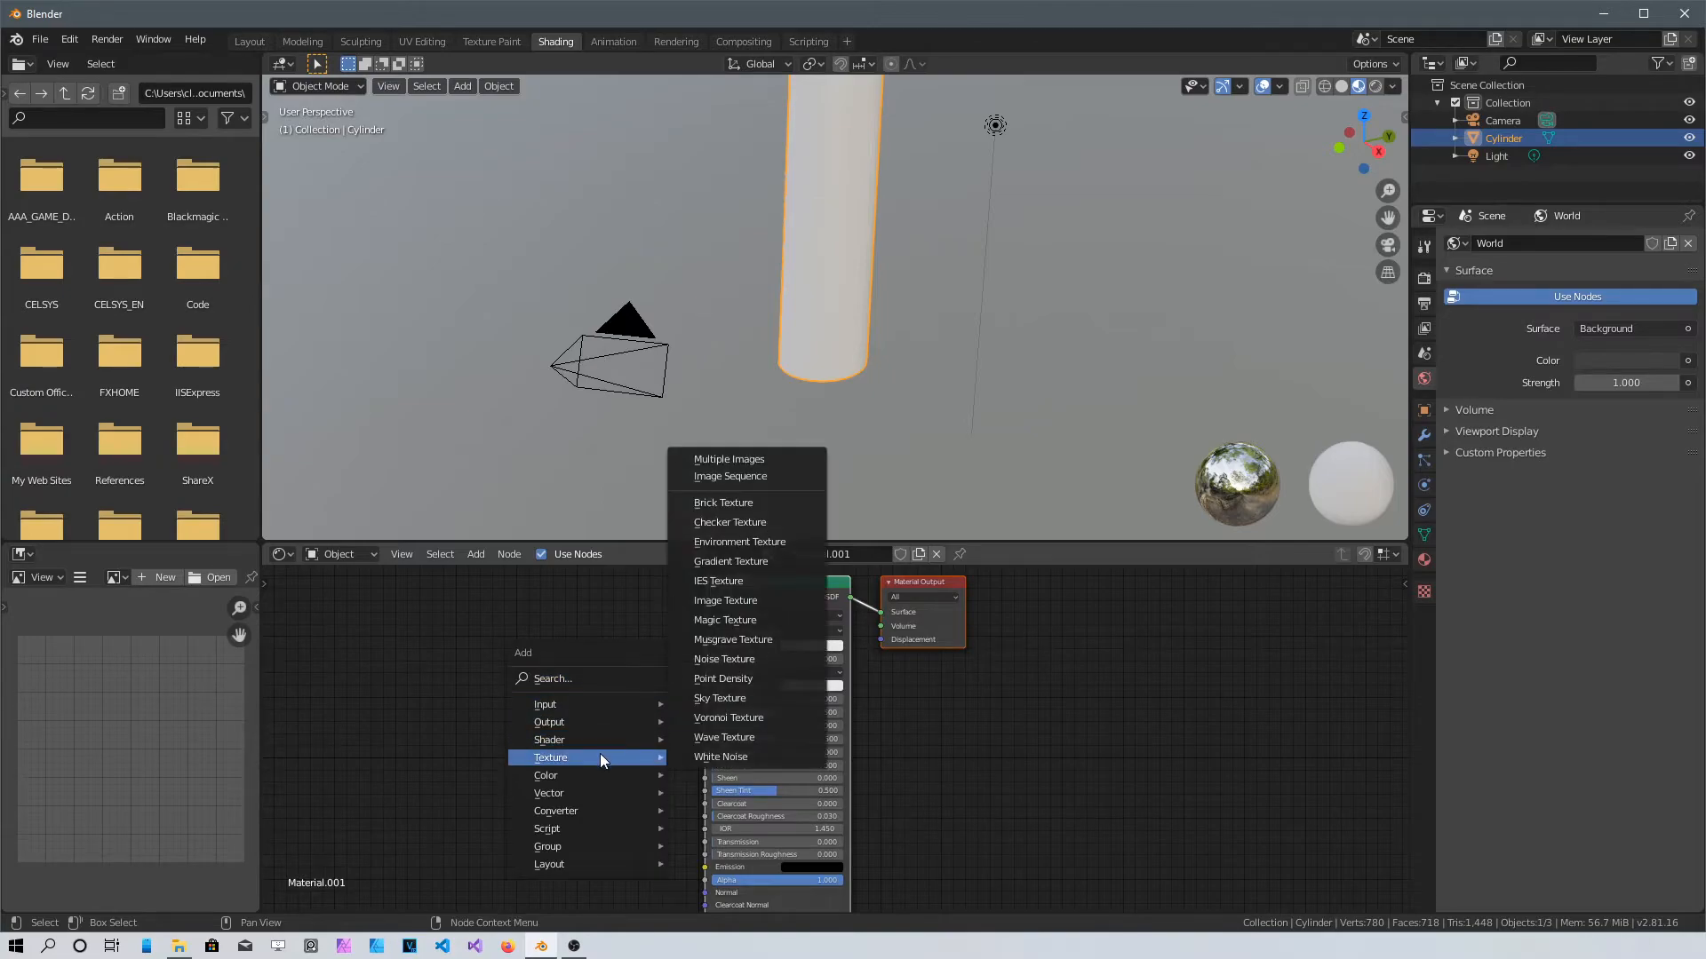
click(776, 603)
click(458, 629)
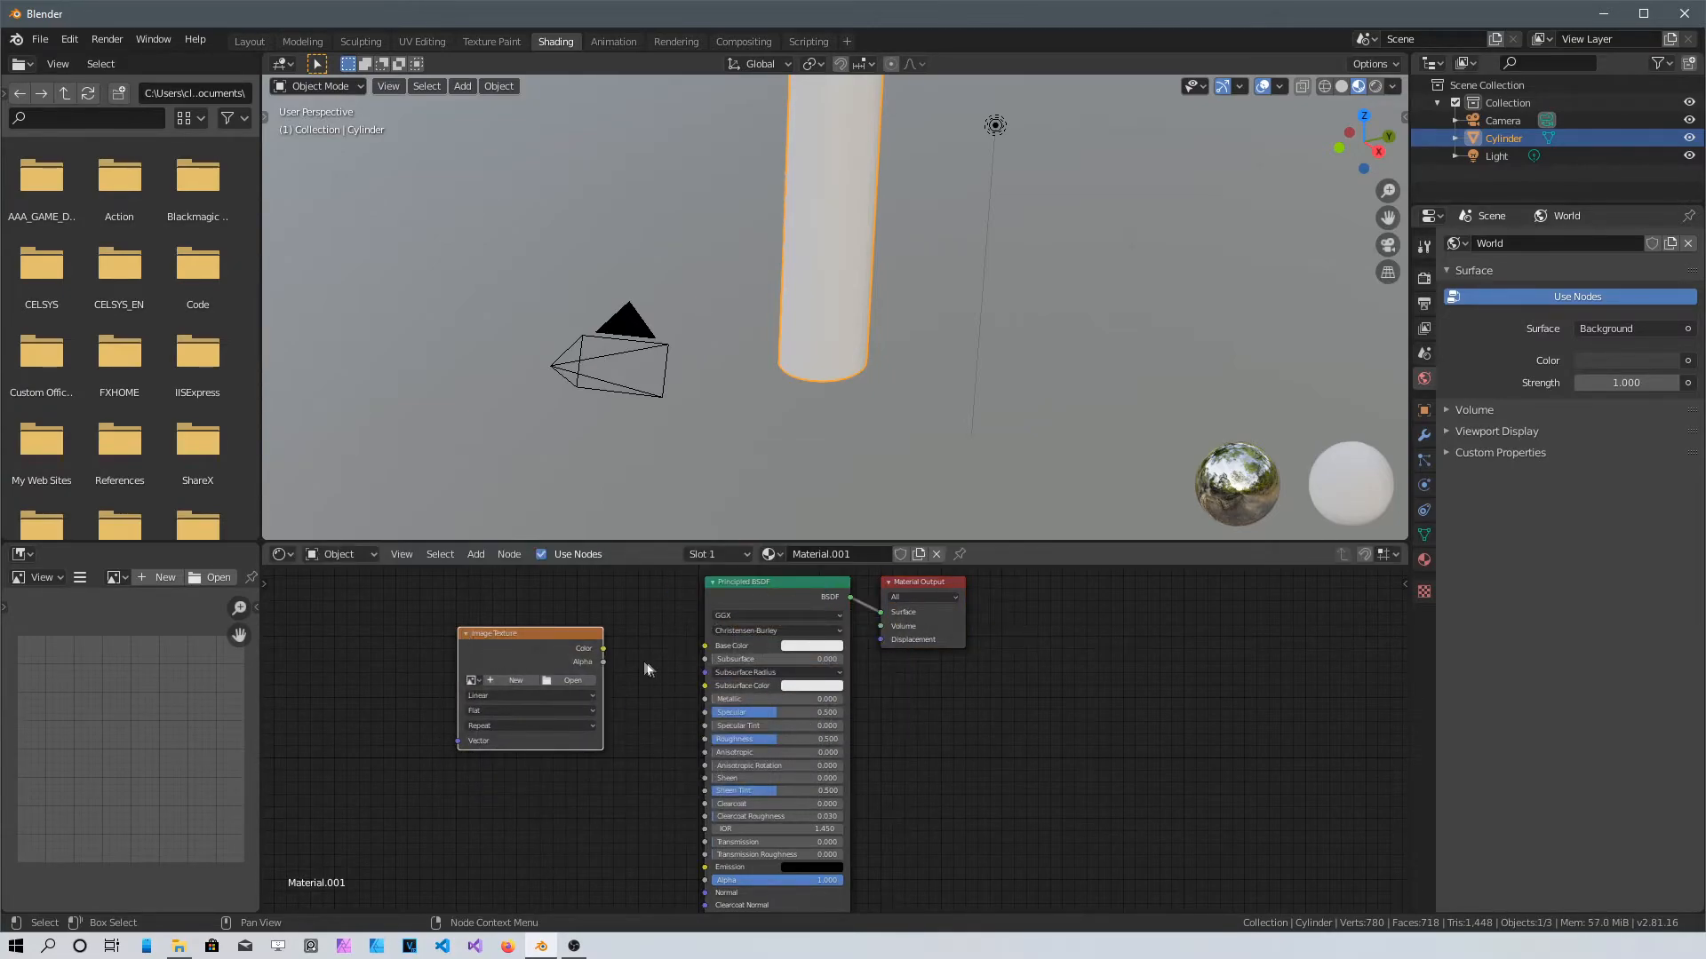
Connect the Image Texture's Color output to Base Color and assign endesga-32-8x.png as its image
drag(602, 651, 706, 646)
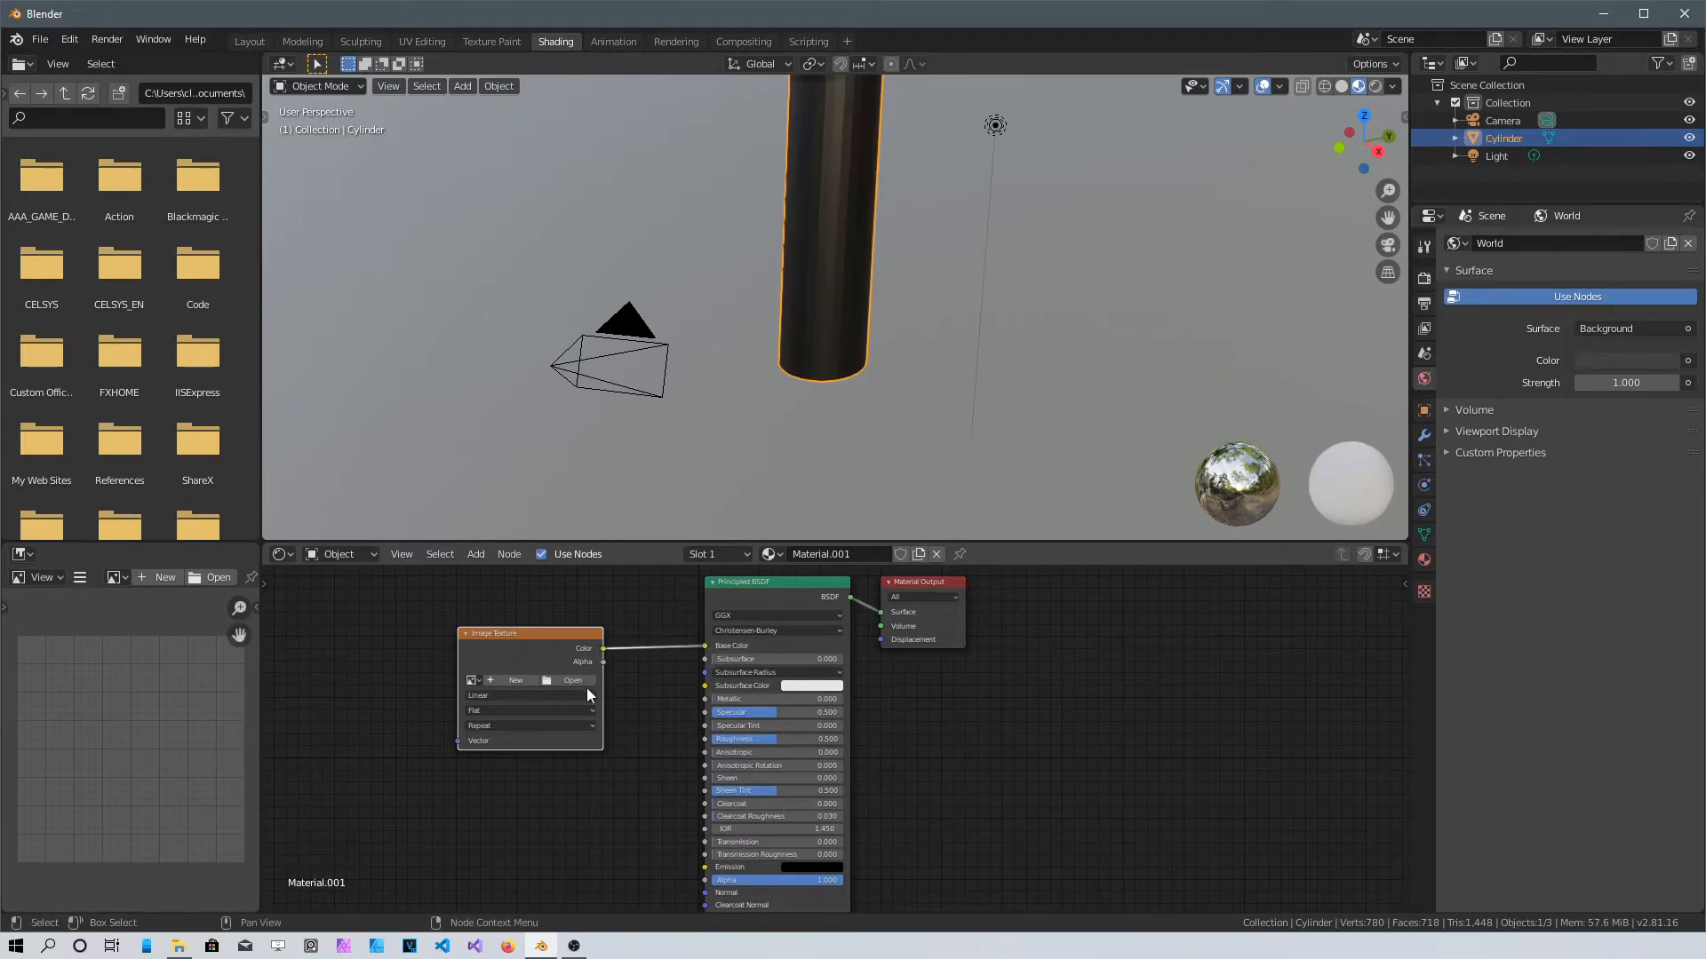
click(470, 681)
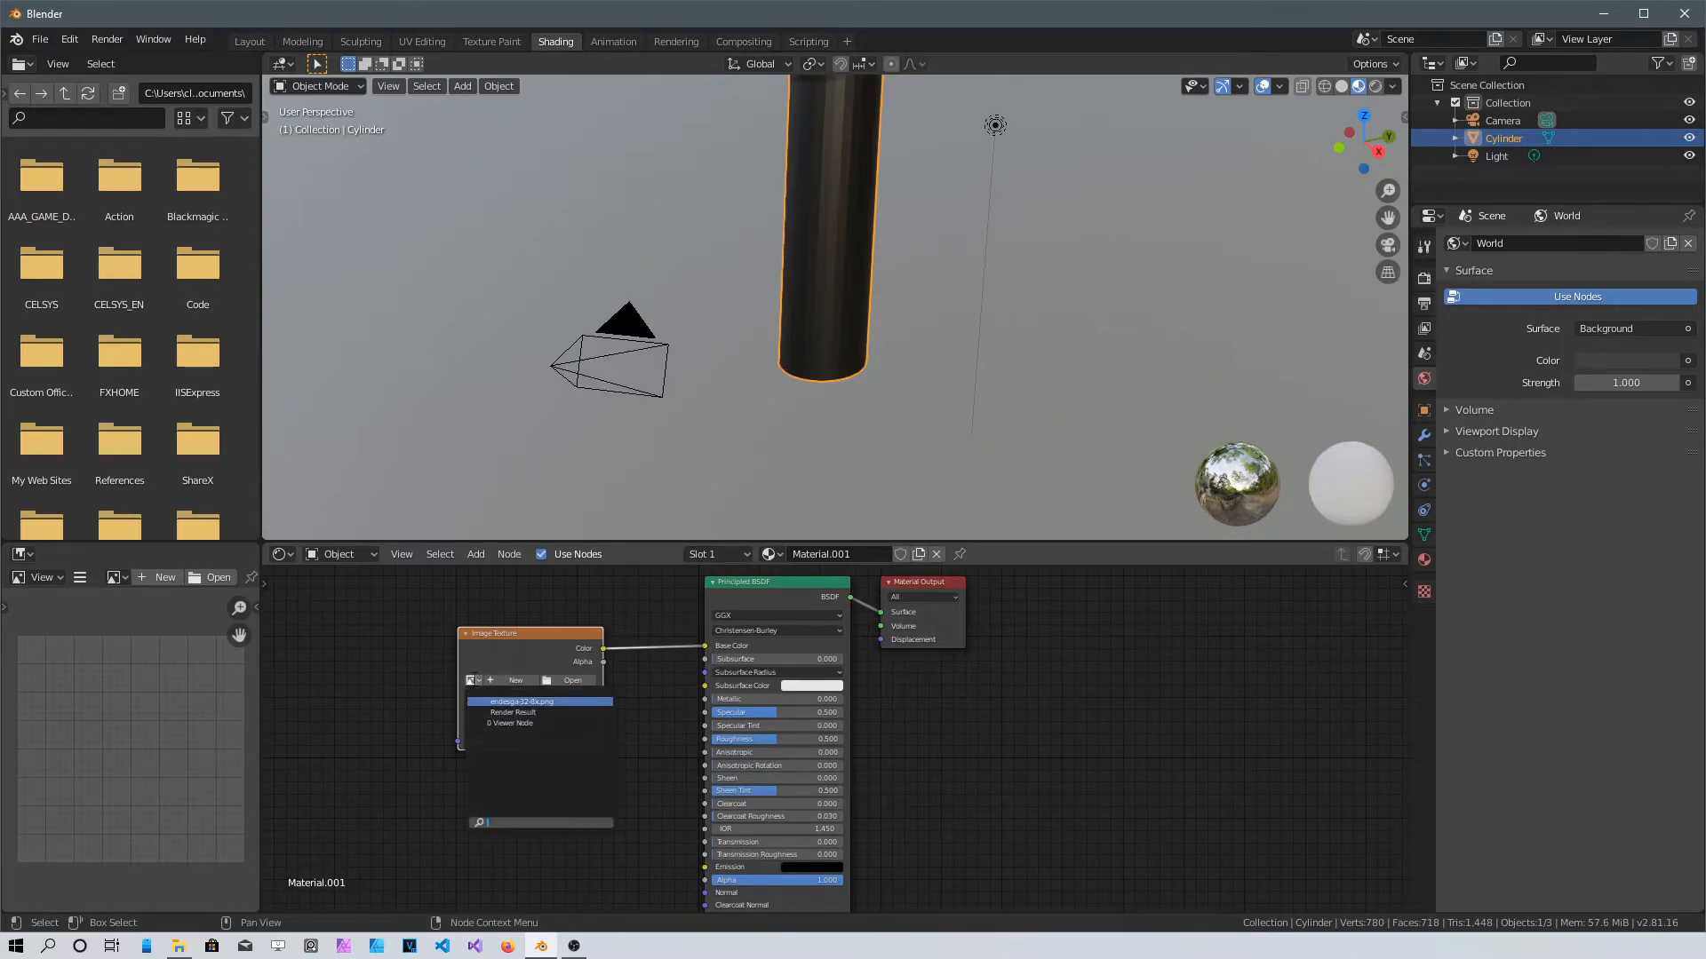
click(511, 703)
middle_drag(782, 418, 844, 307)
scroll(842, 301, up, 3)
shift+middle_drag(802, 244, 810, 330)
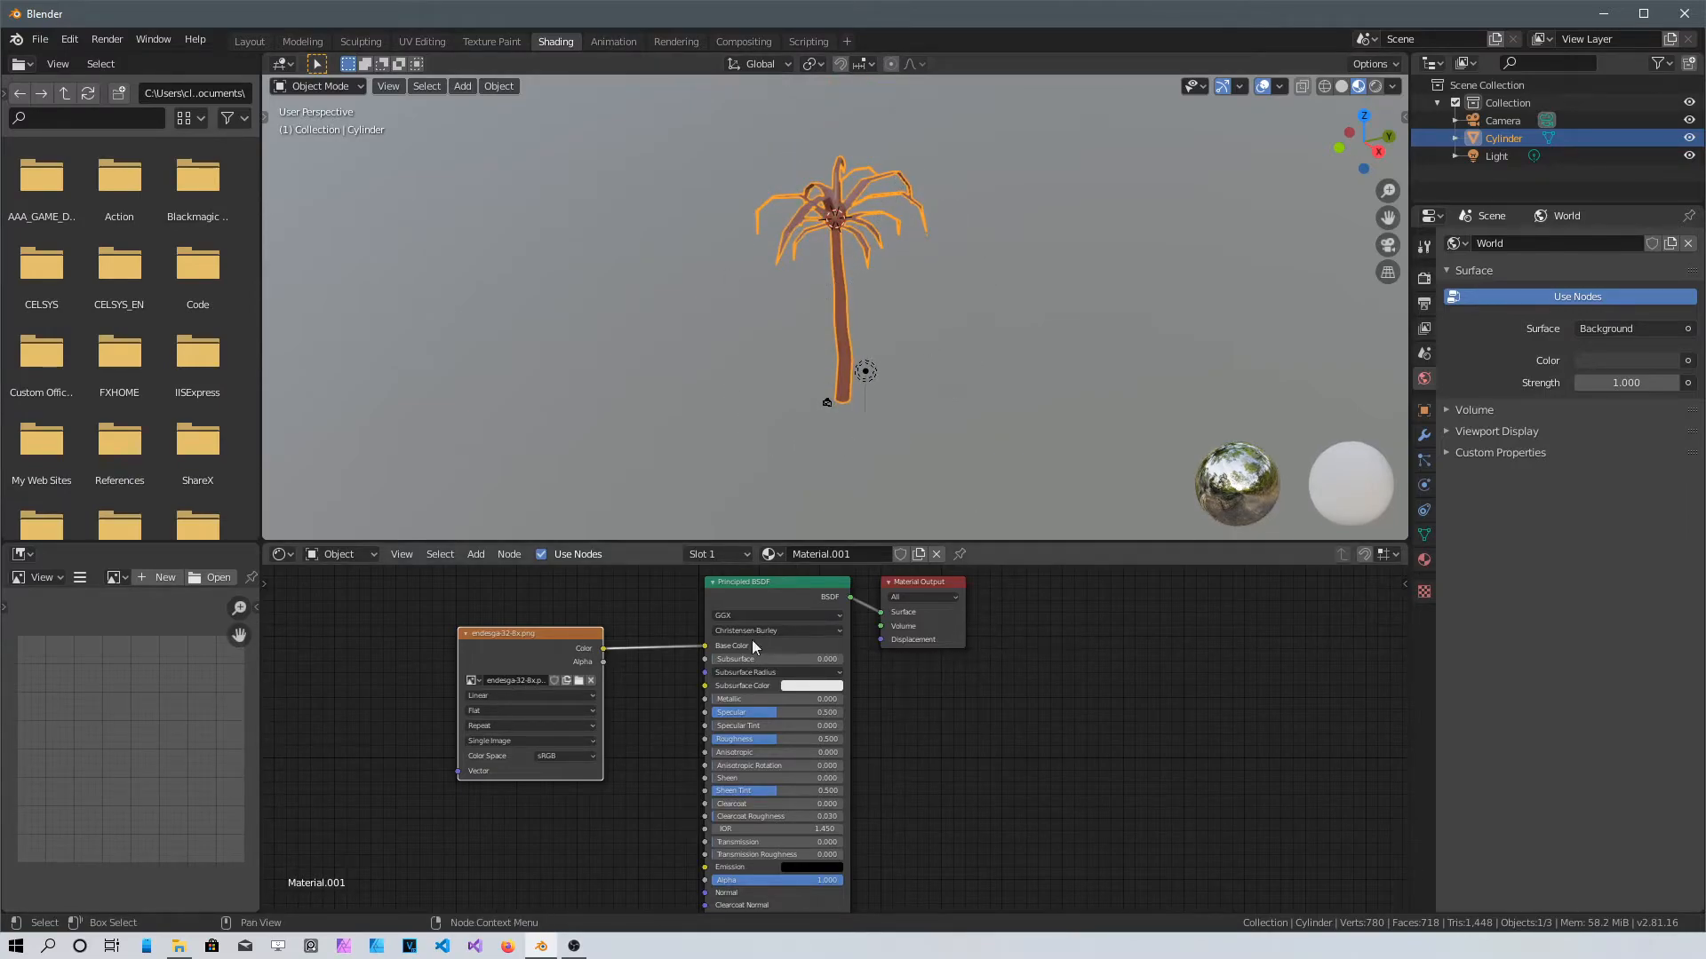
Return to the UV Editing workspace, enlarge the 3D view, clear the selection and set the viewport shading colour to Texture
click(422, 41)
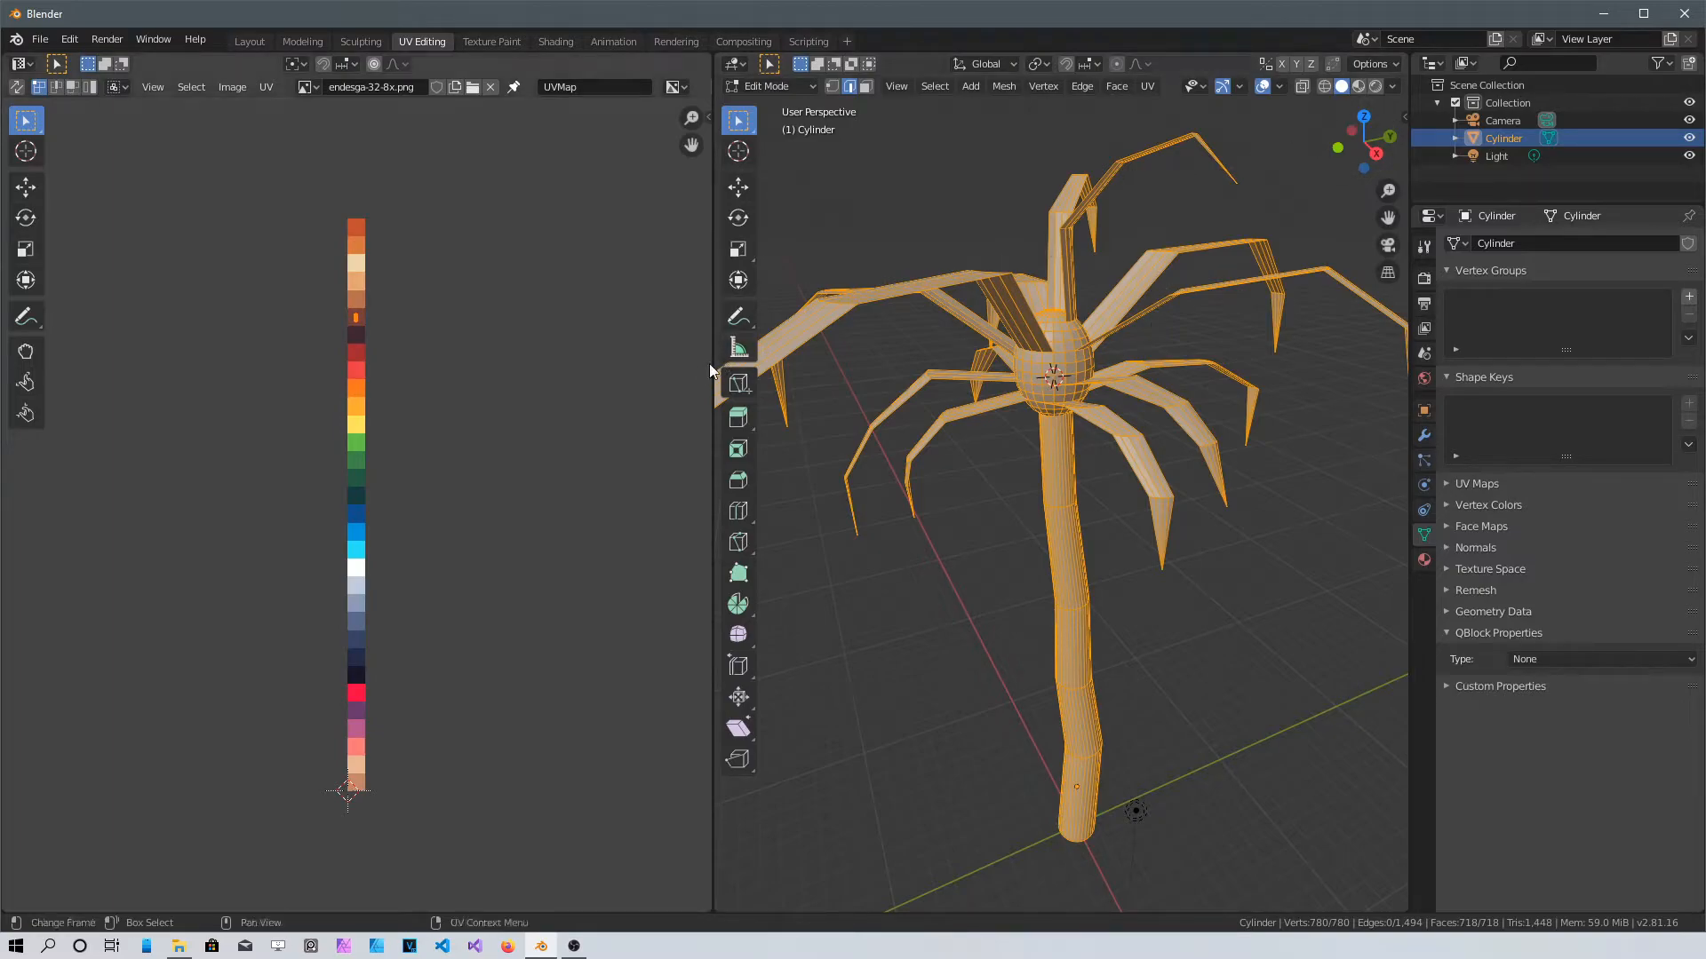
drag(723, 359, 433, 364)
click(755, 592)
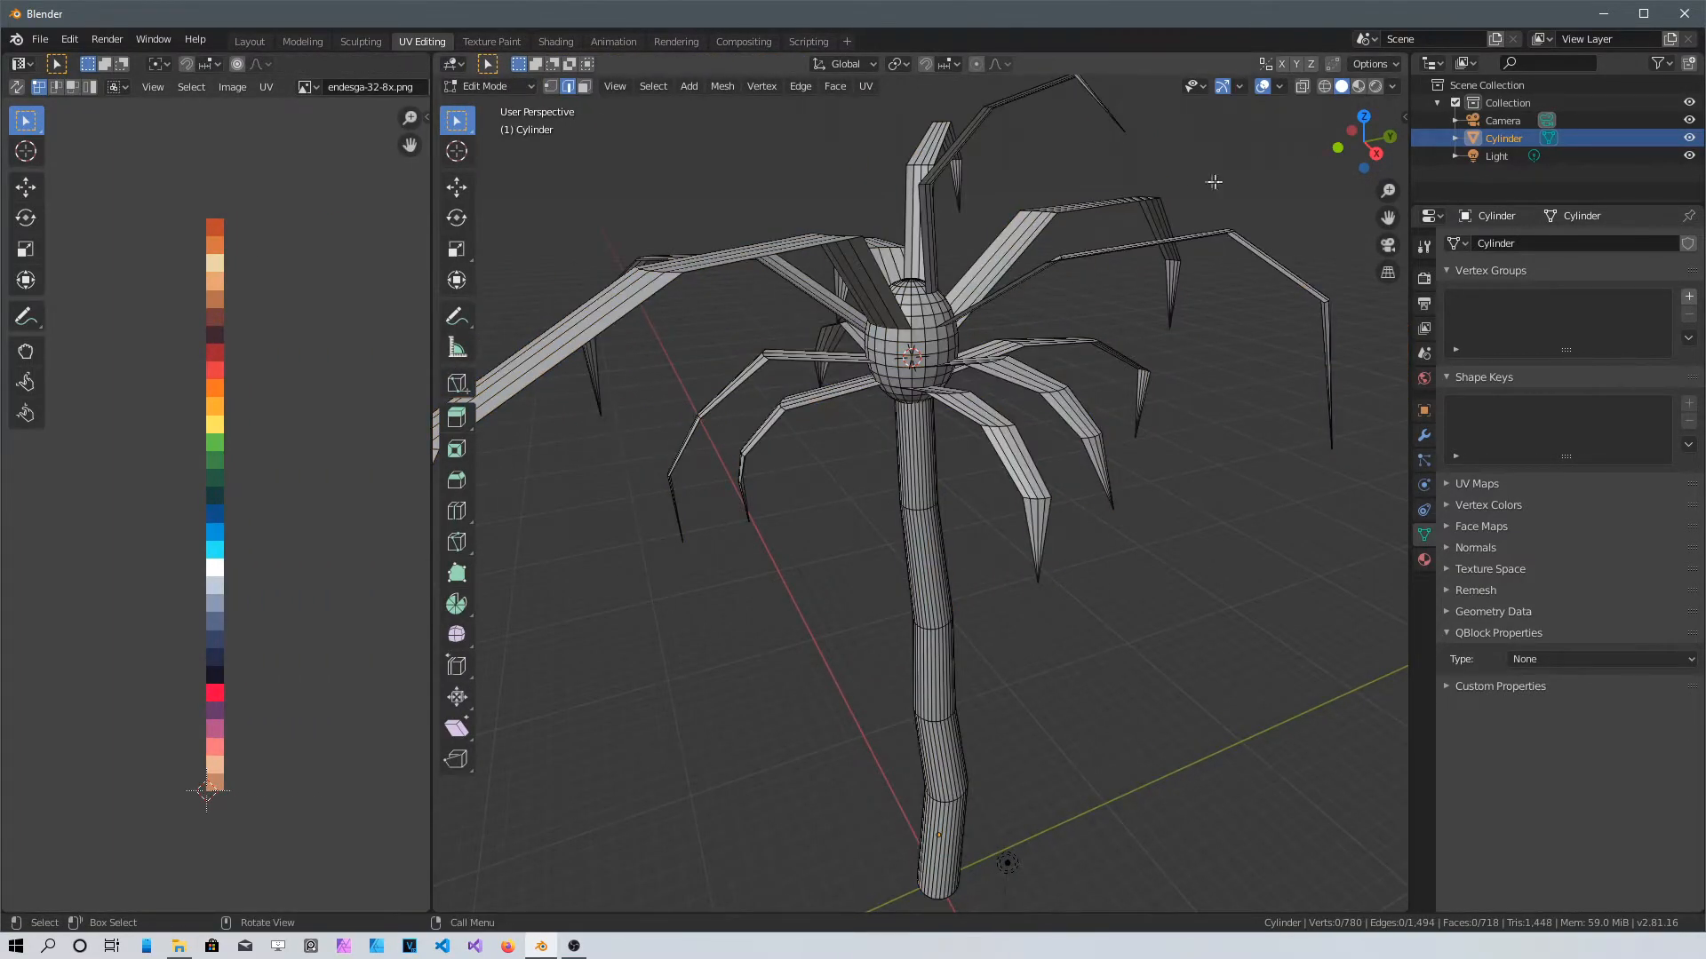
click(1393, 86)
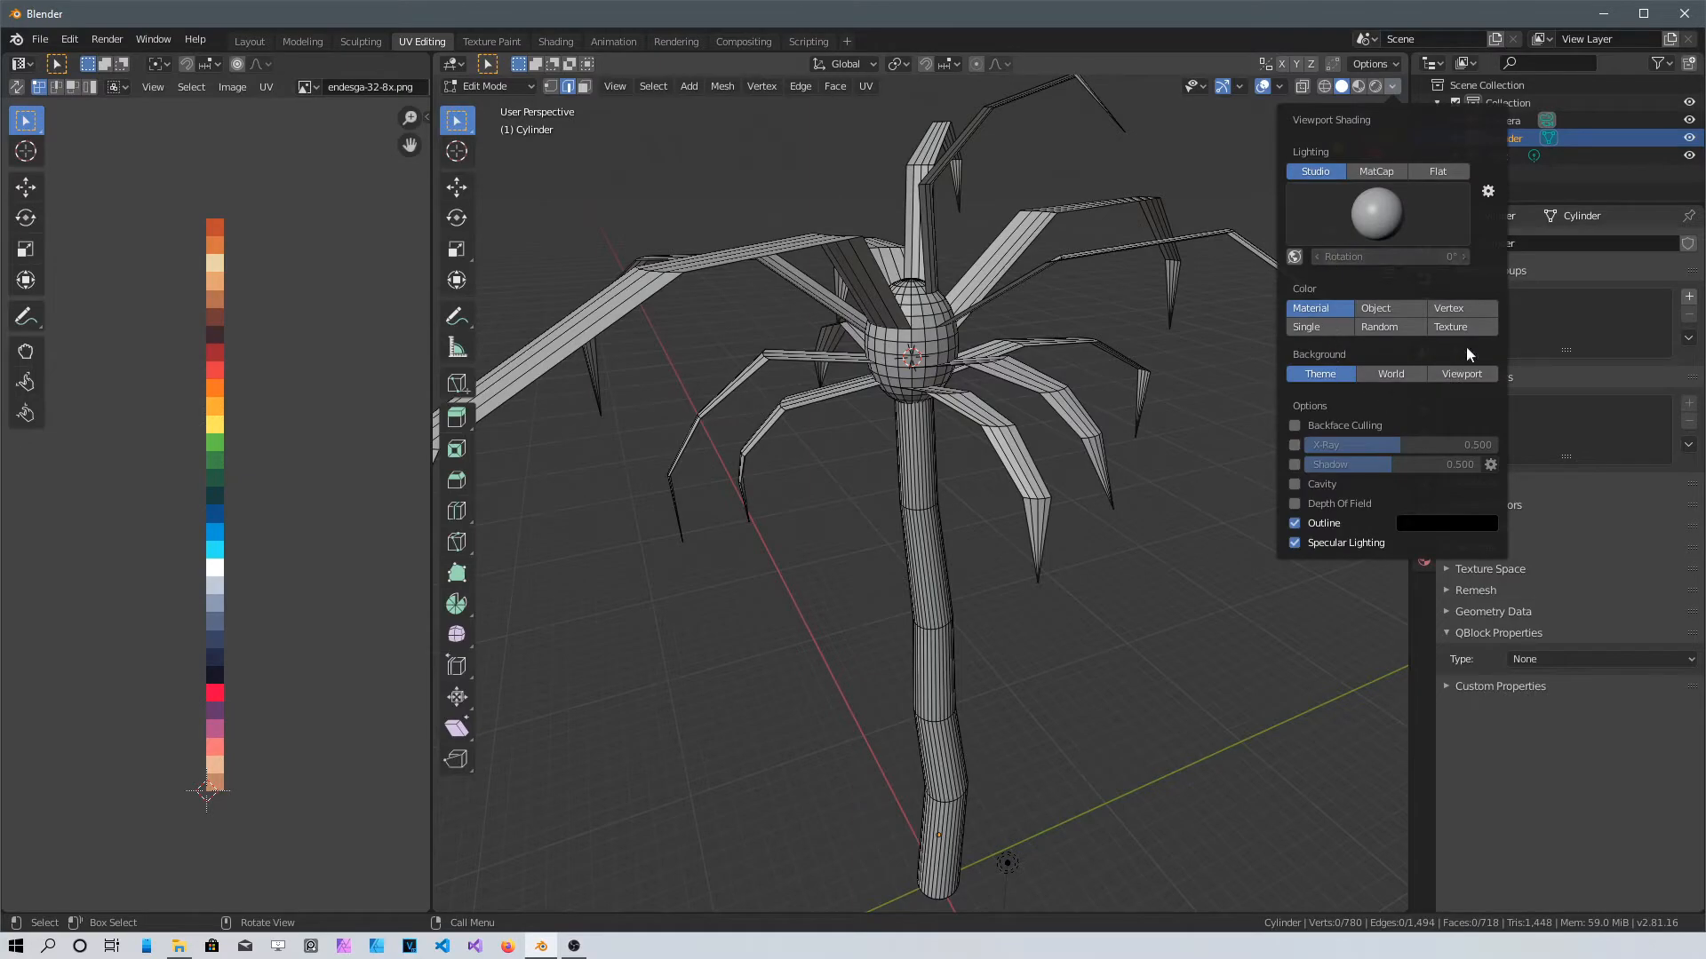
click(1450, 326)
mouse_move(1090, 477)
middle_down()
mouse_move(954, 499)
mouse_move(927, 411)
middle_up()
middle_drag(889, 340, 966, 393)
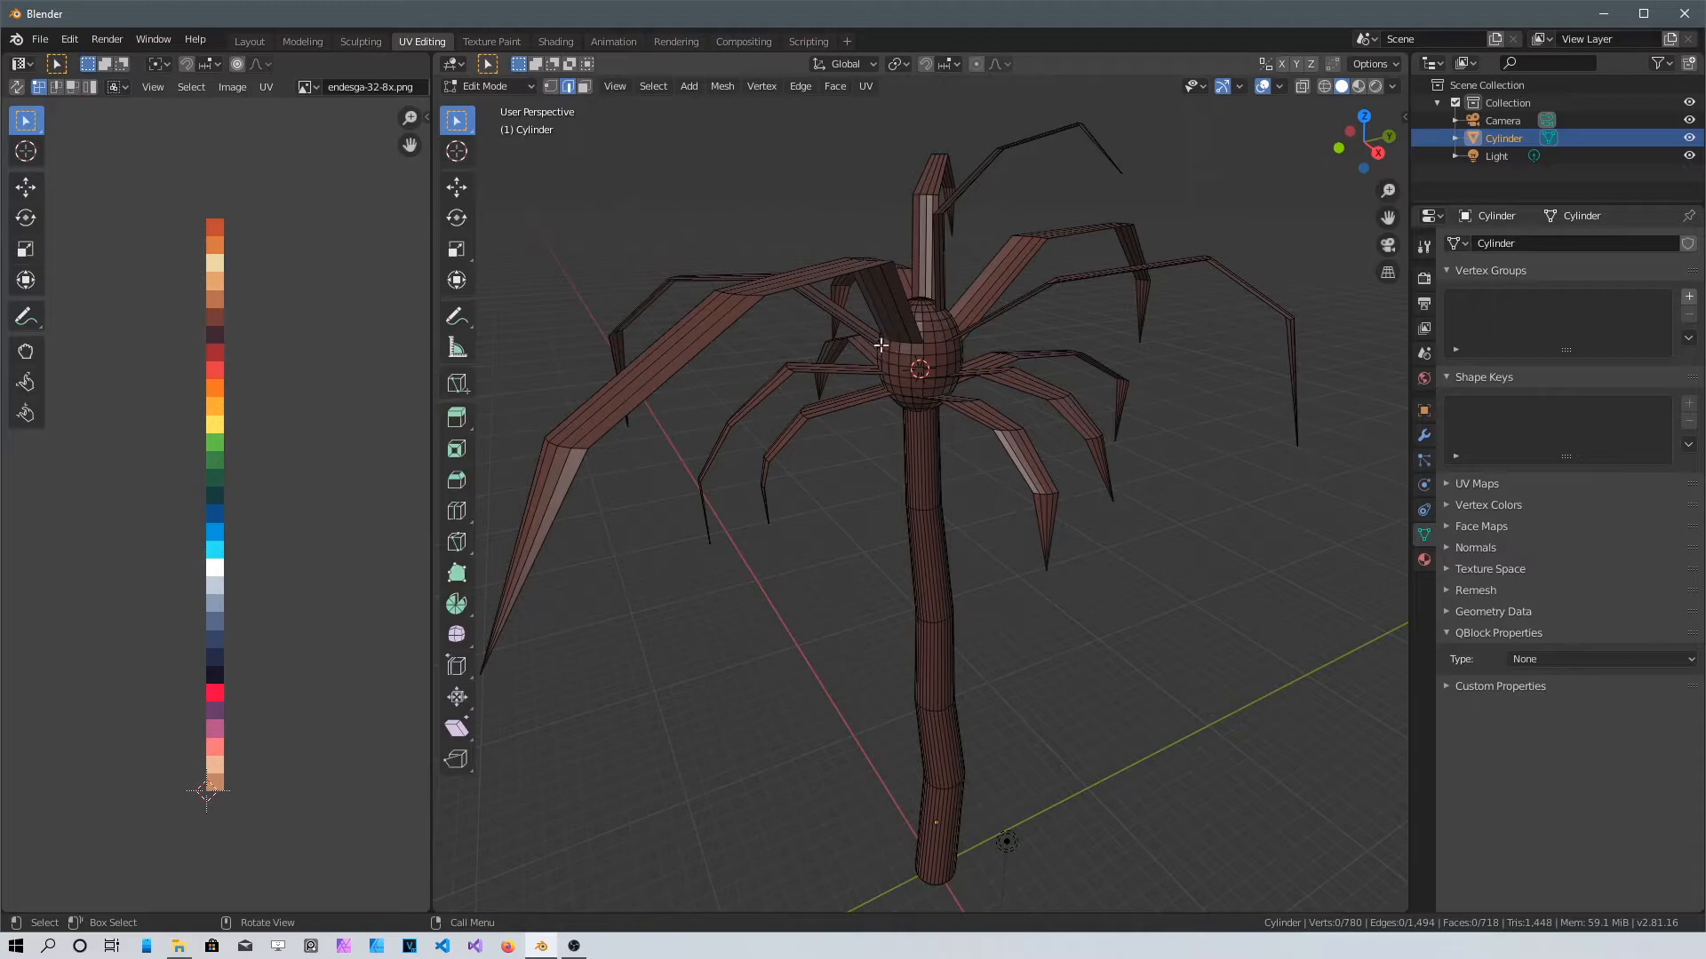
Select the linked egg-shaped top with all leaves and move its UVs onto the light green palette swatch
click(931, 337)
key(ctrl+l)
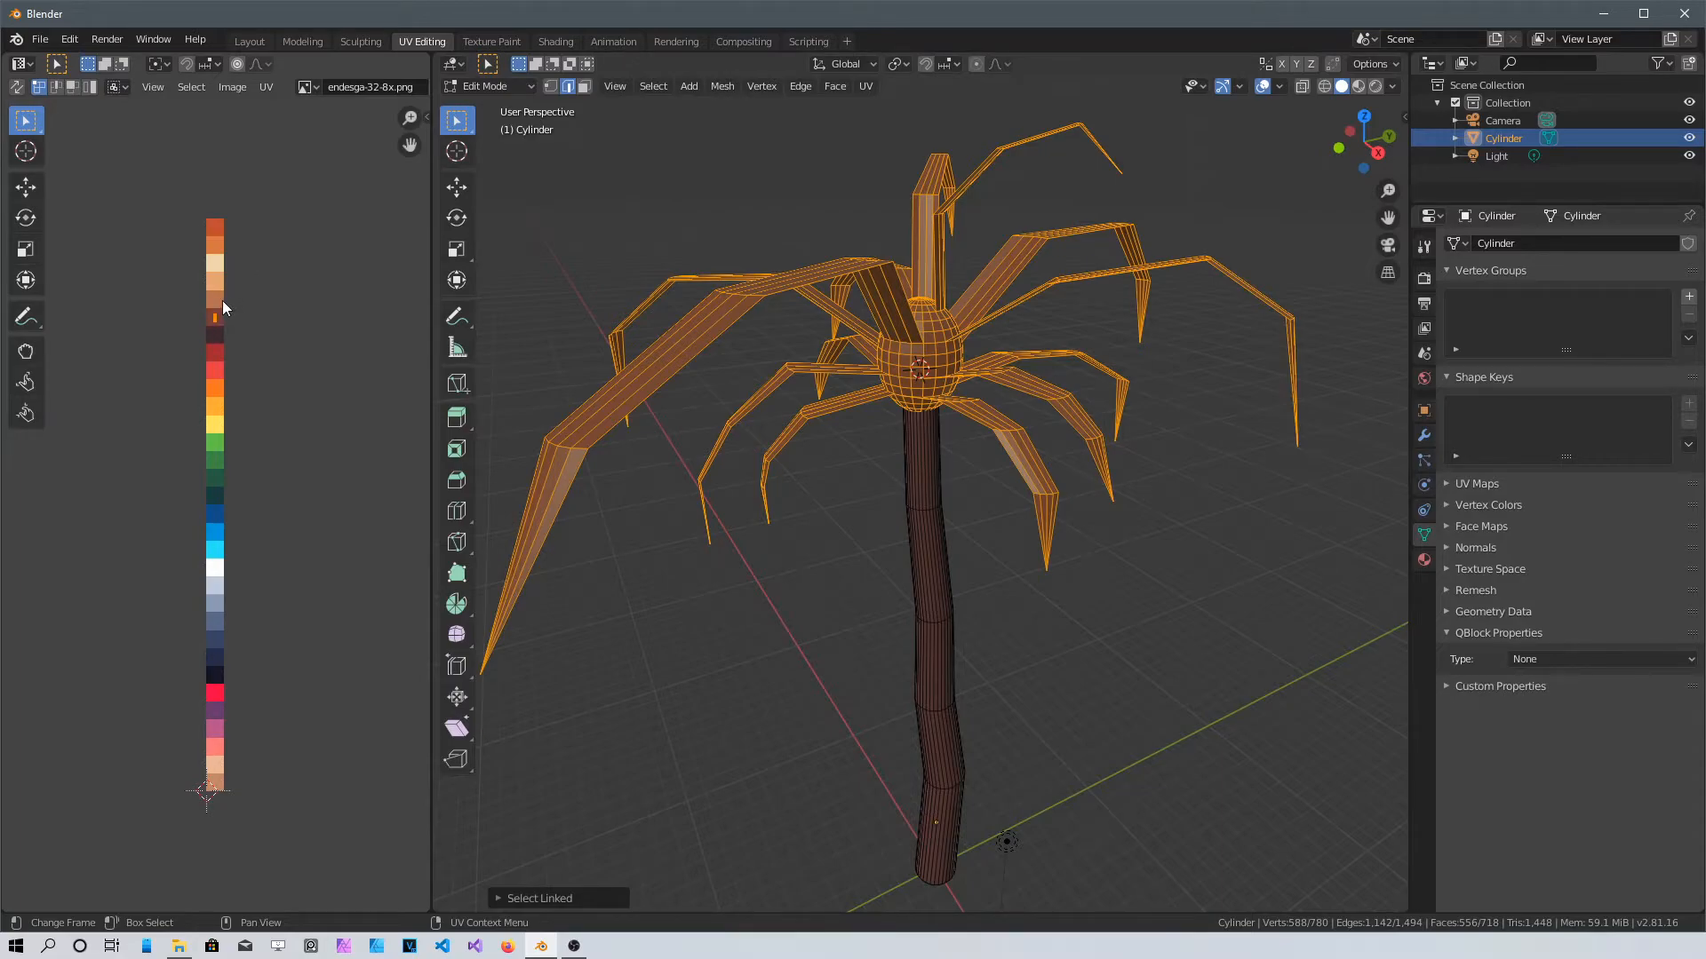
key(g)
drag(222, 355, 213, 426)
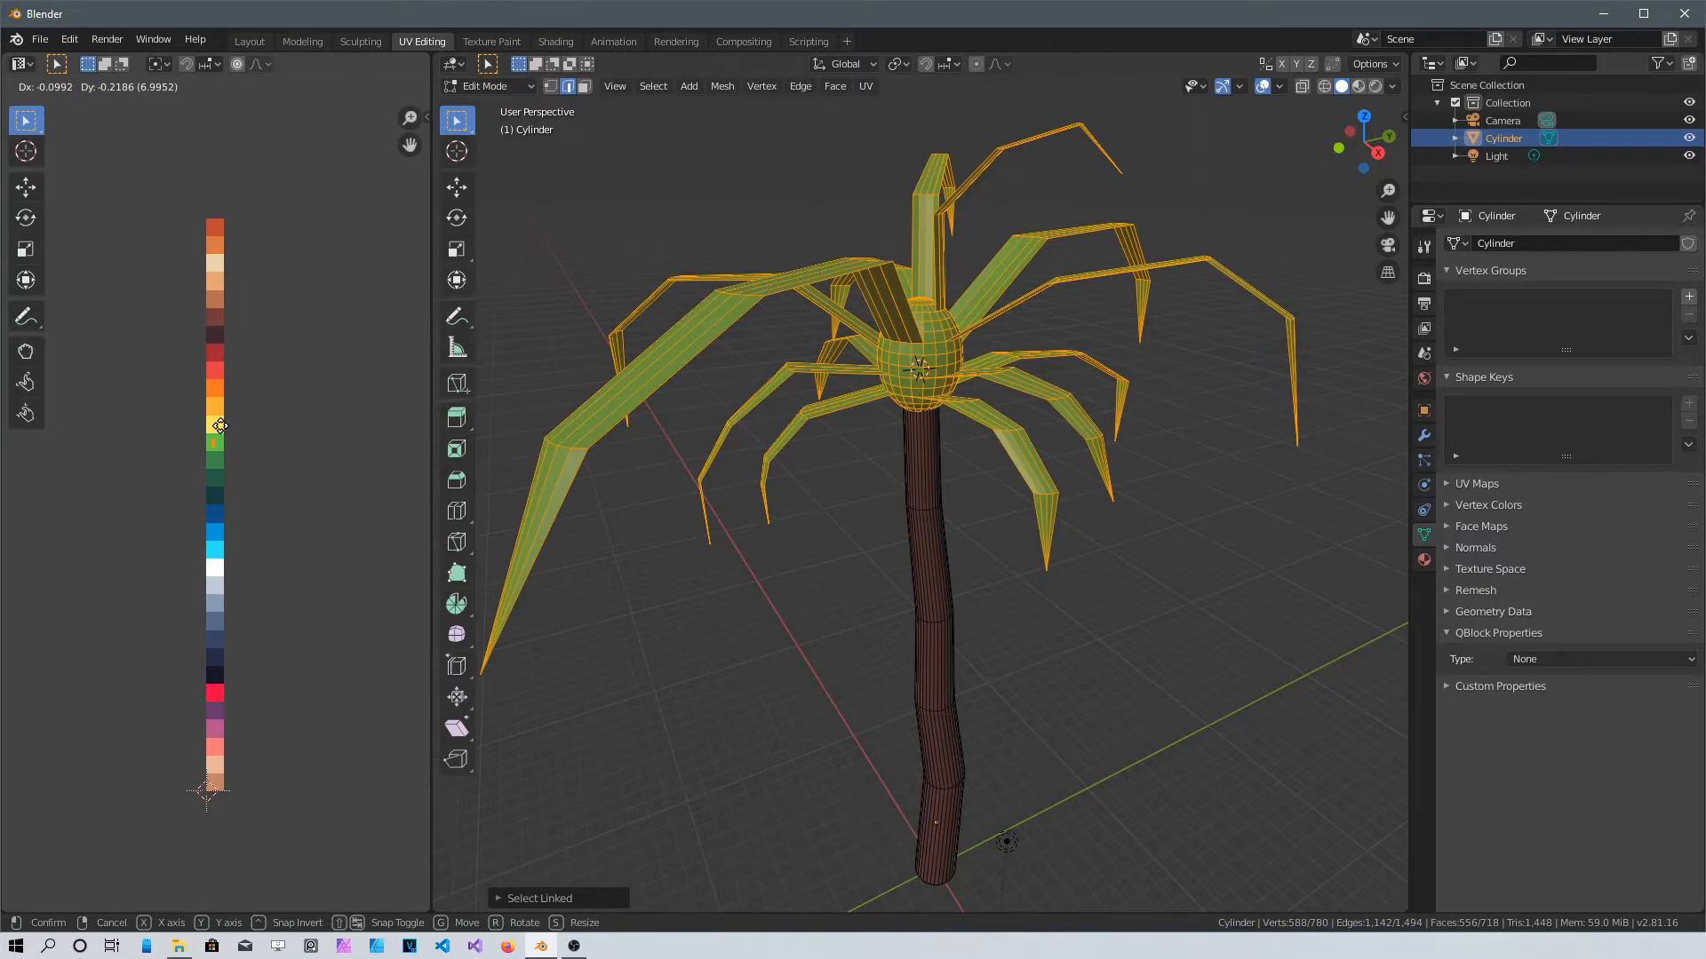
drag(220, 426, 221, 426)
middle_drag(818, 426, 1023, 445)
click(1170, 492)
Switch to face selection, circle-select the upper cap of the egg-shaped top and deselect the stray leaf faces
middle_drag(1118, 570, 646, 345)
scroll(1118, 551, up, 3)
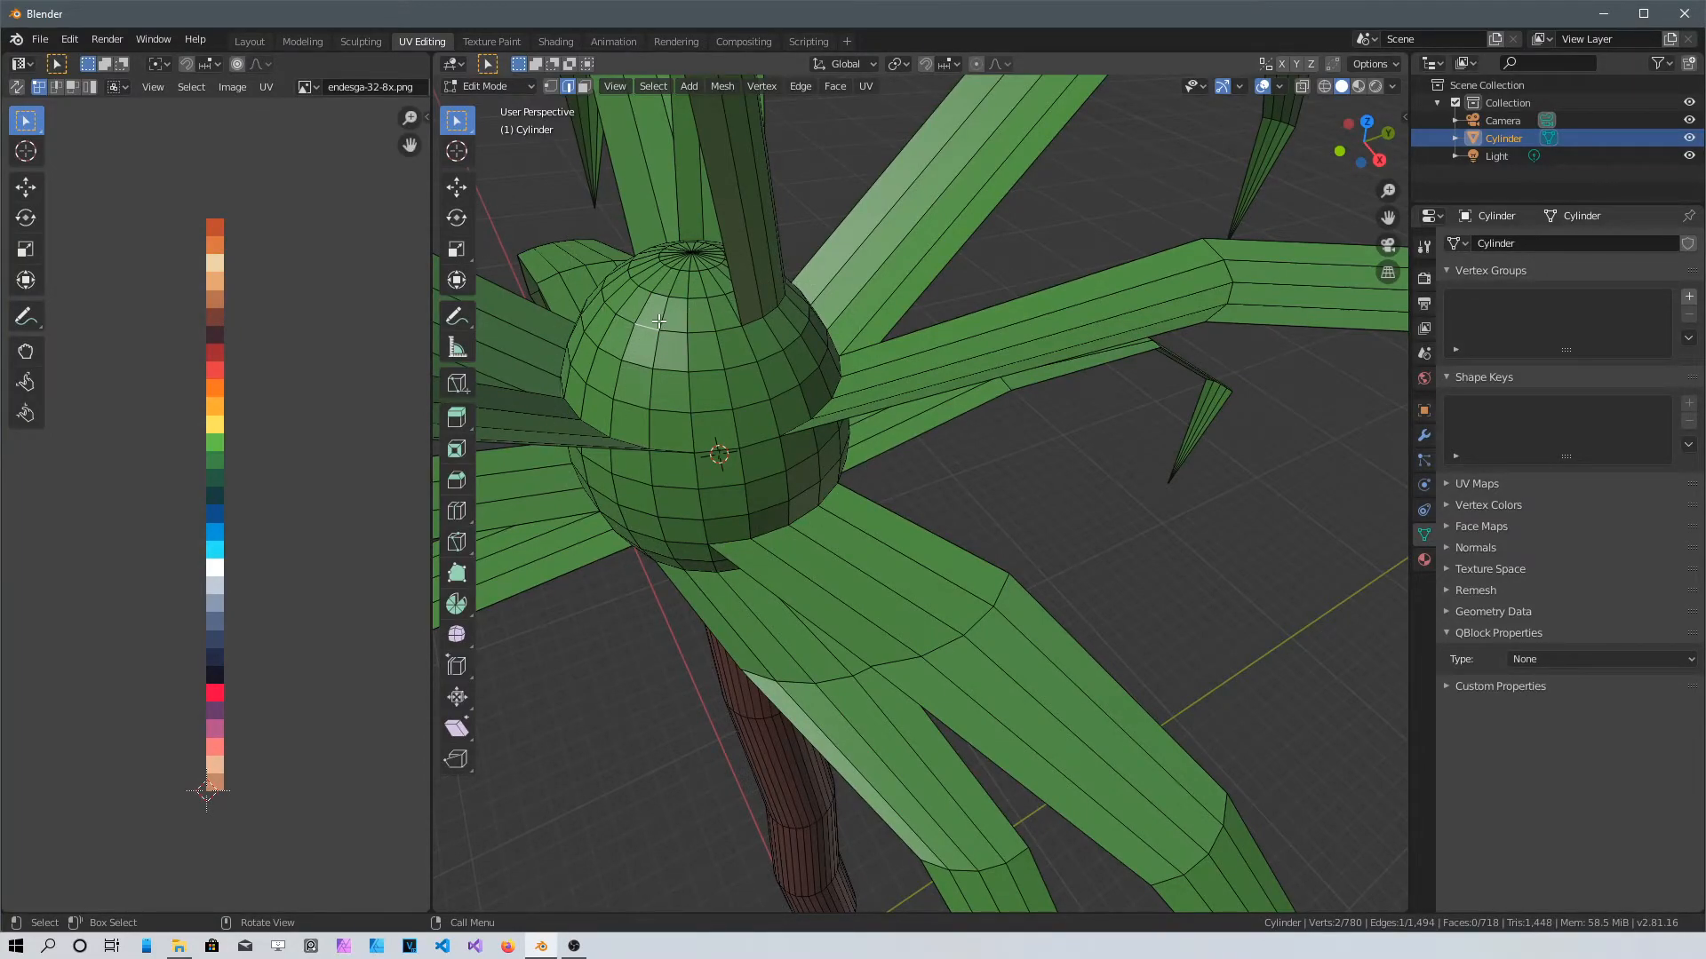
key(3)
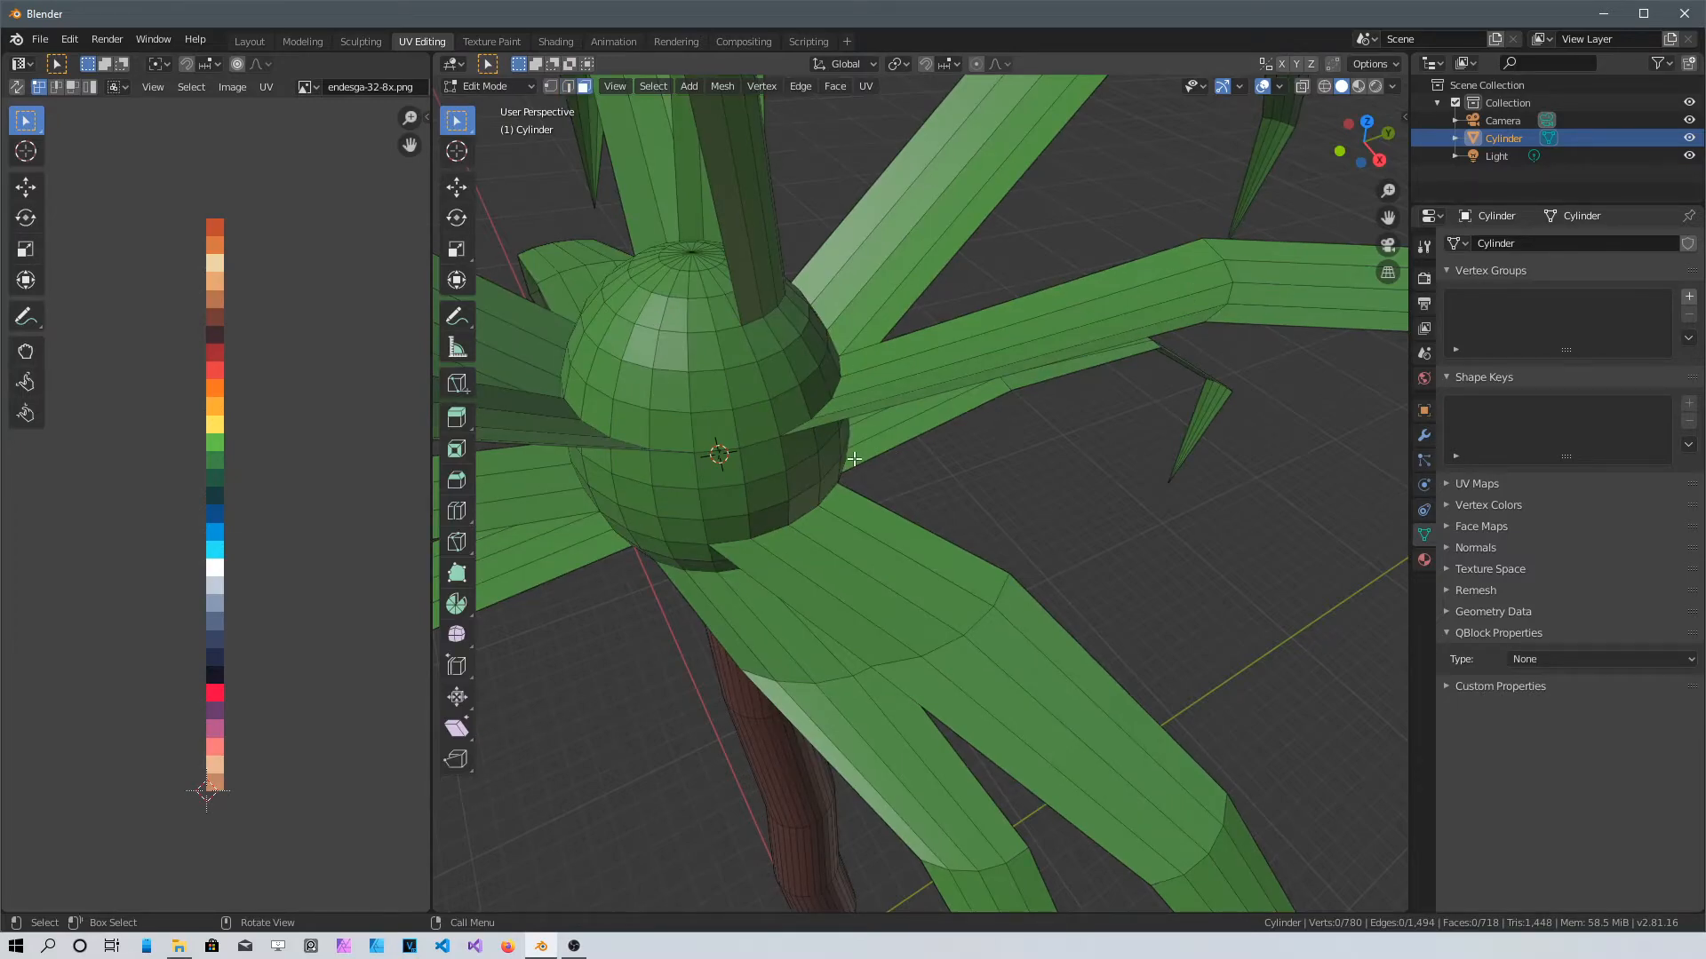
middle_drag(636, 319, 680, 377)
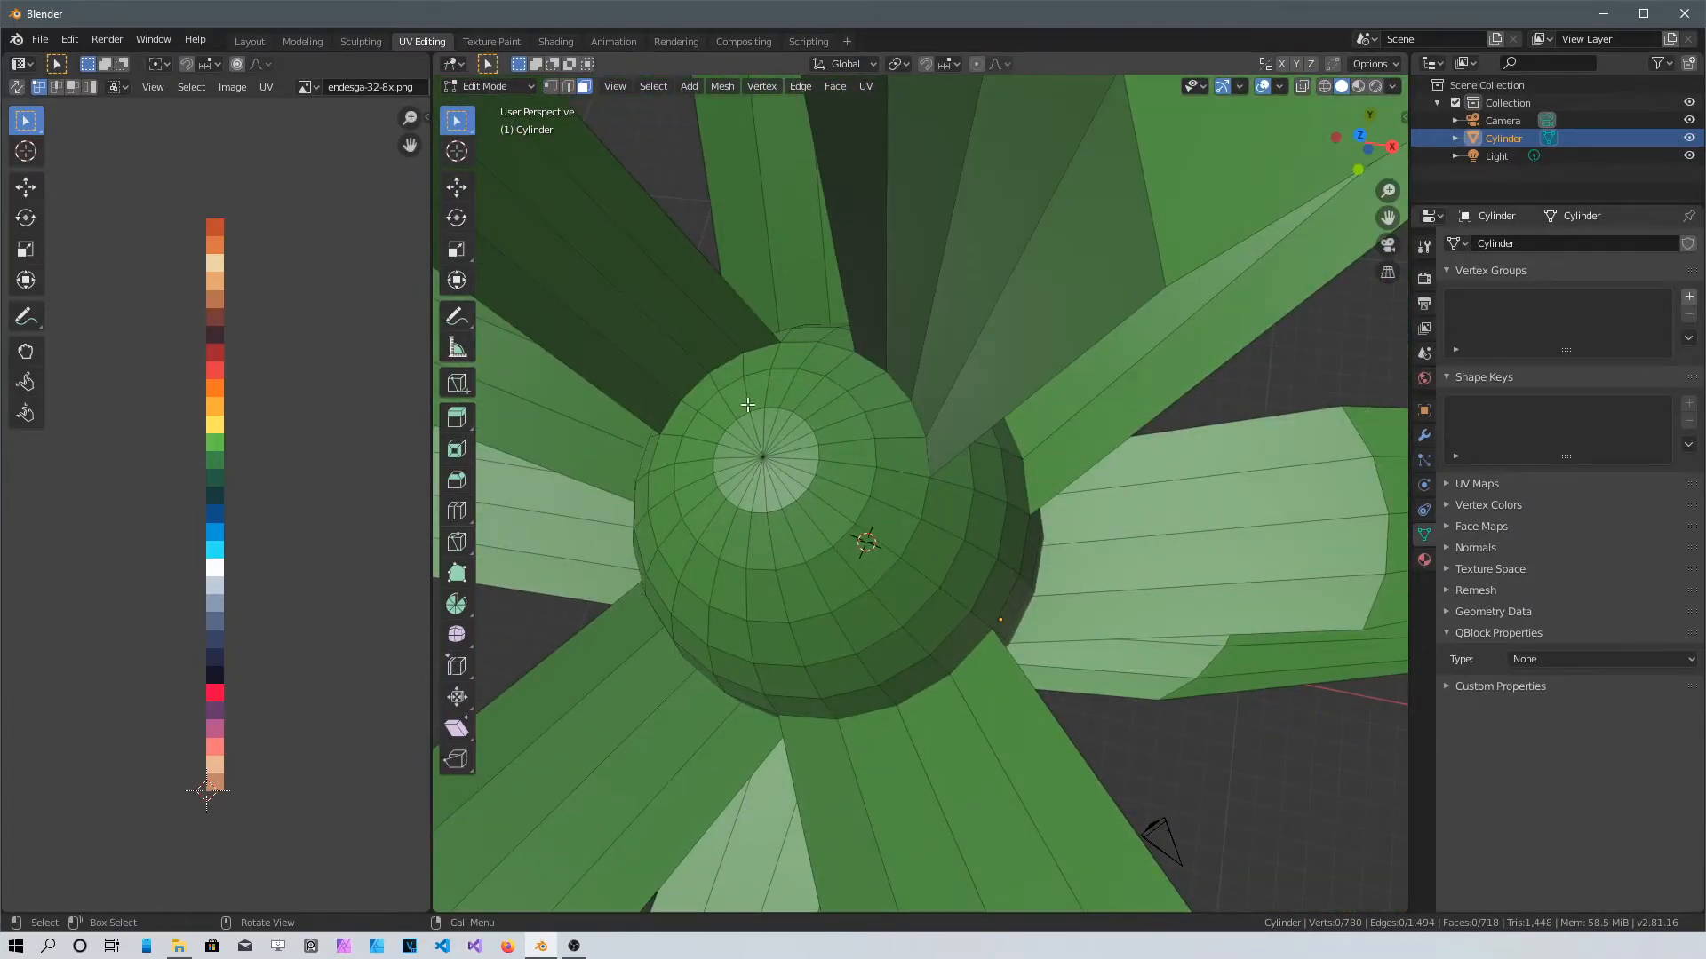
key(c)
scroll(784, 479, down, 12)
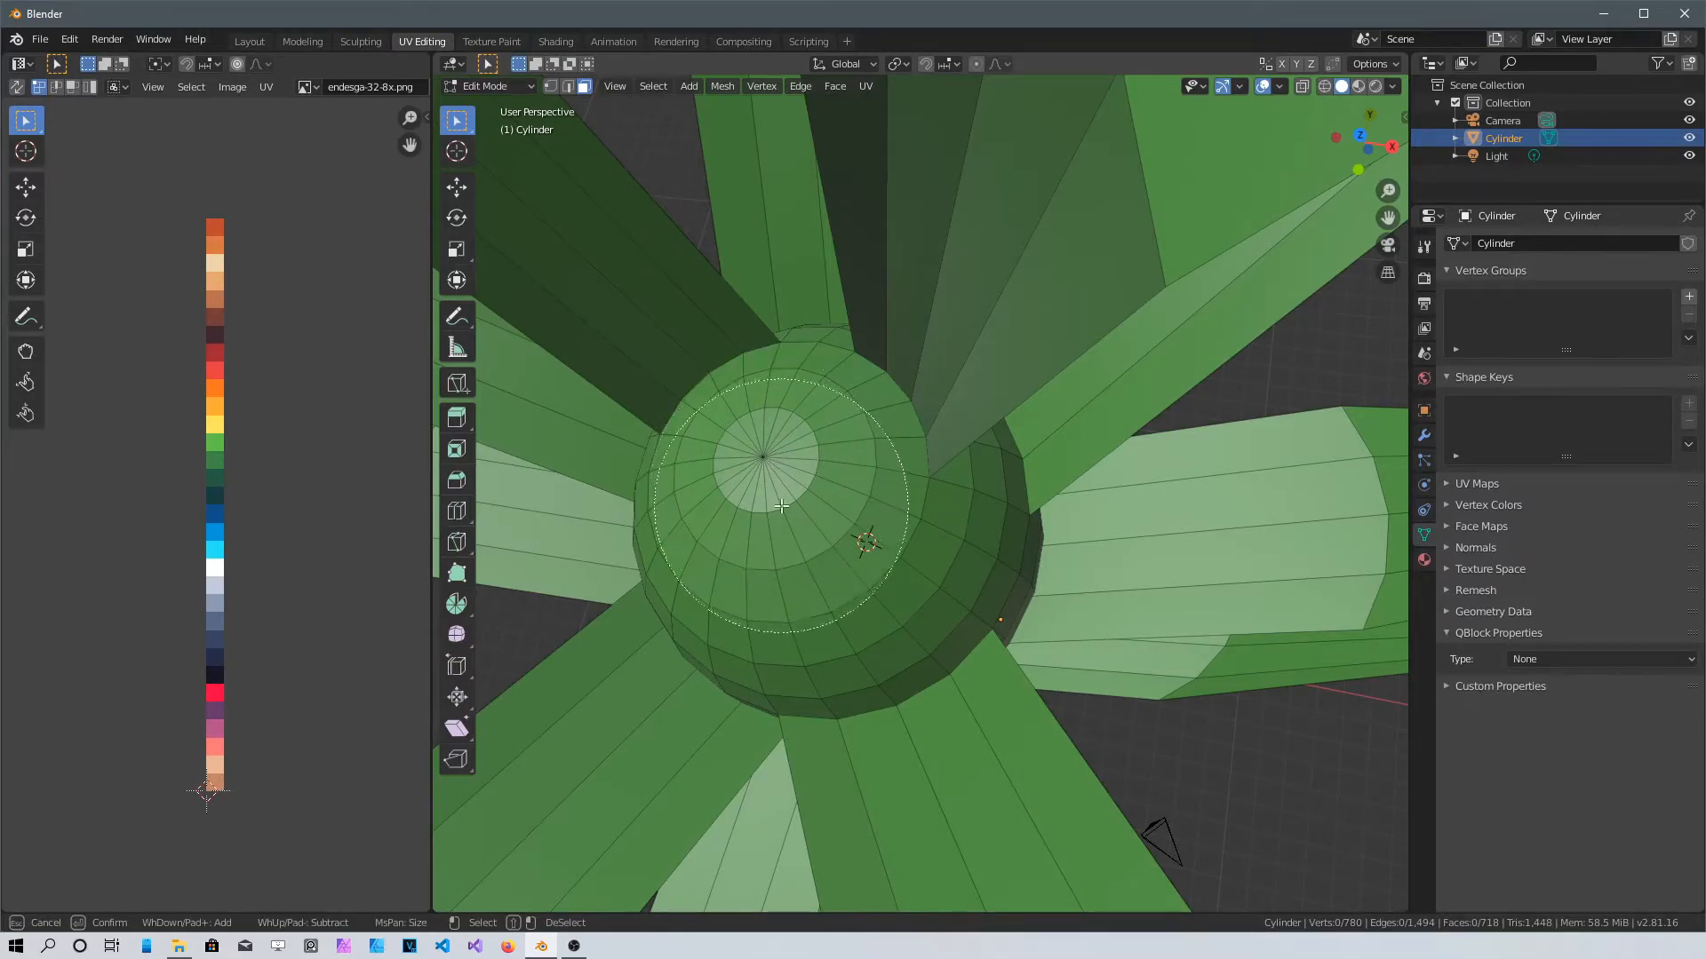
click(779, 484)
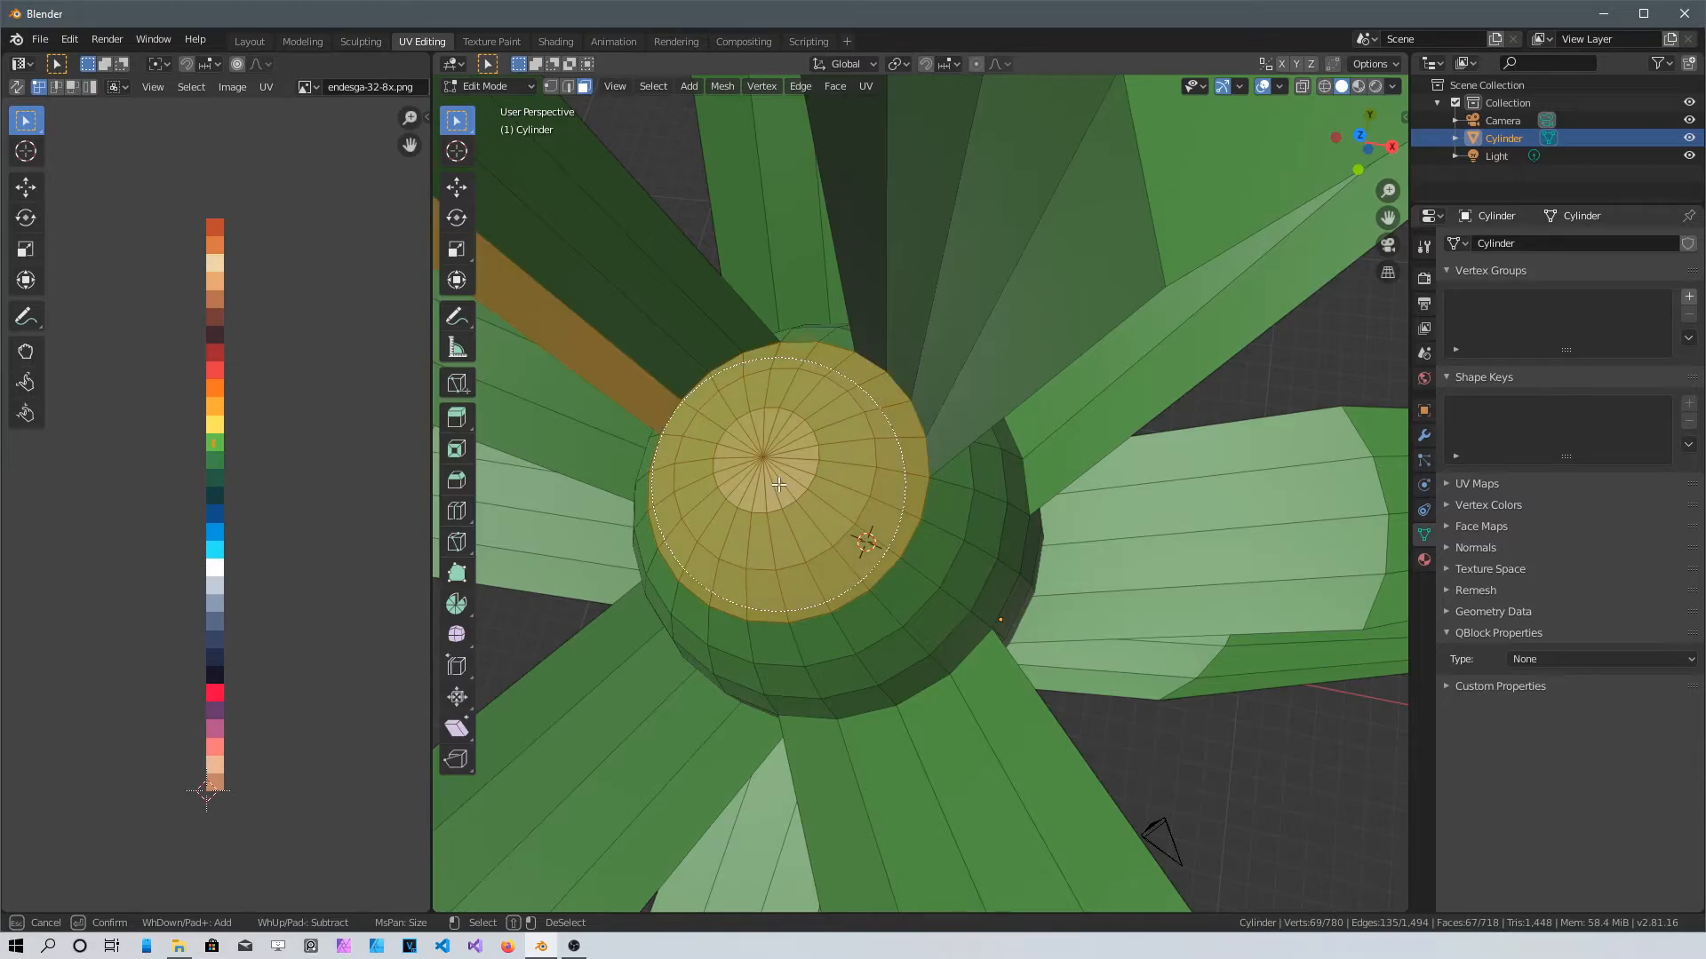
scroll(498, 265, down, 1)
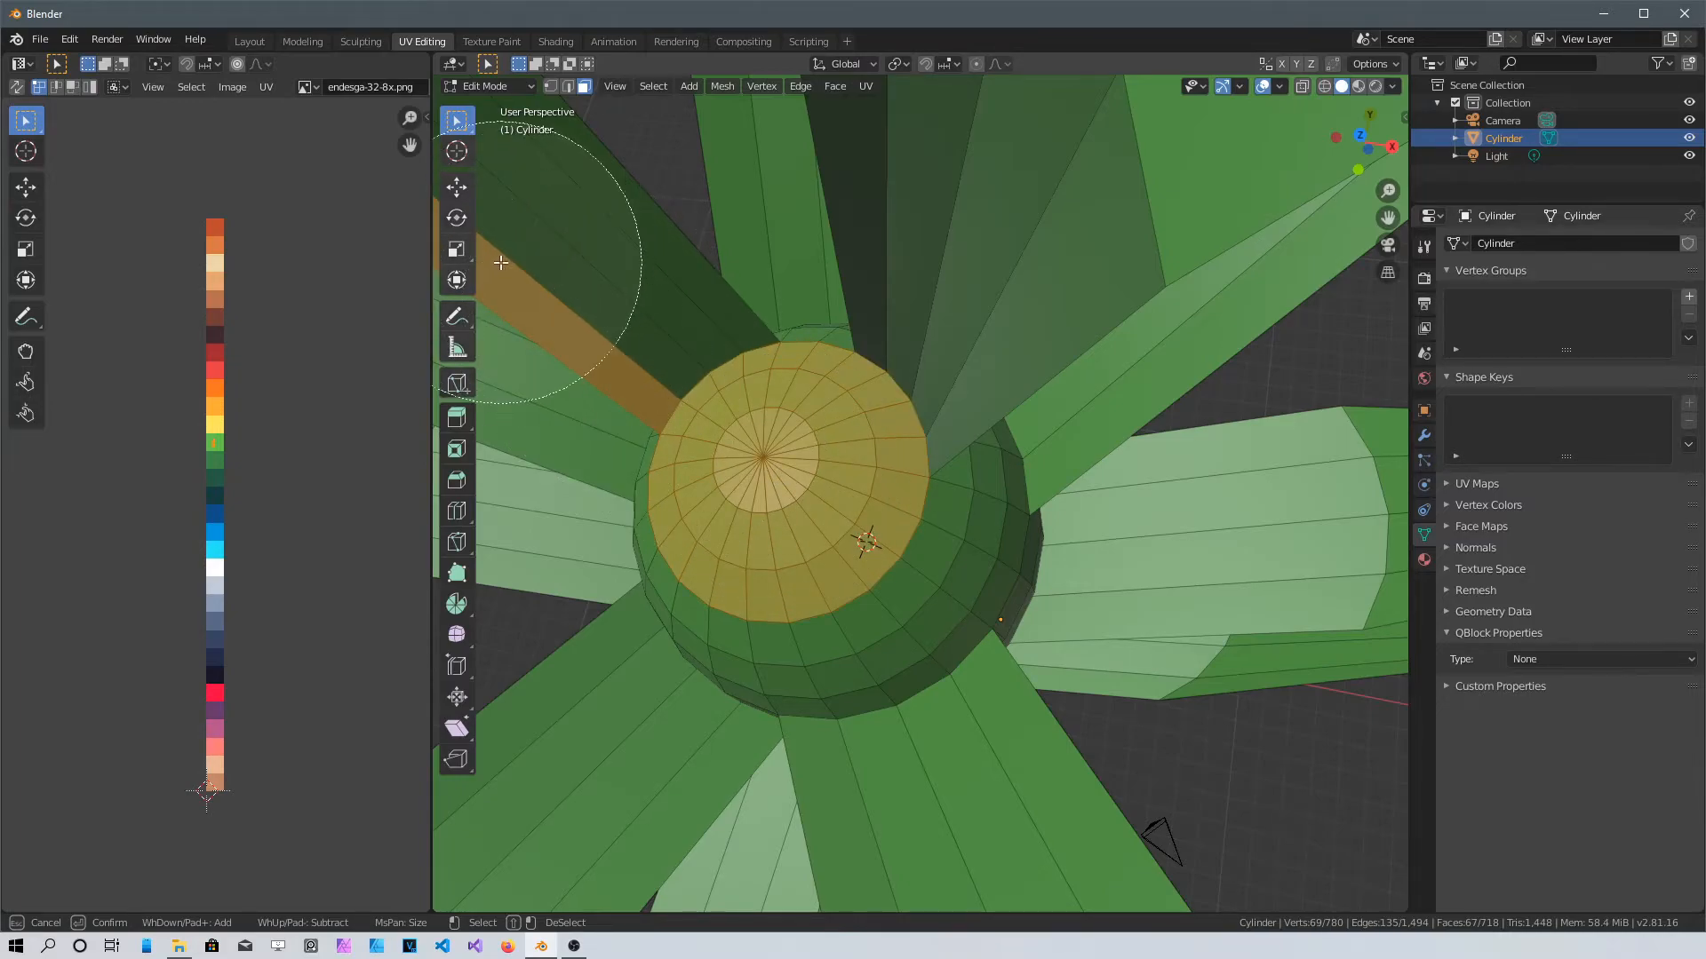
middle_click(498, 265)
key(Escape)
Add the two rows of faces just below the cap on the side between the leaves to the selection
middle_drag(813, 516, 795, 593)
shift+click(795, 593)
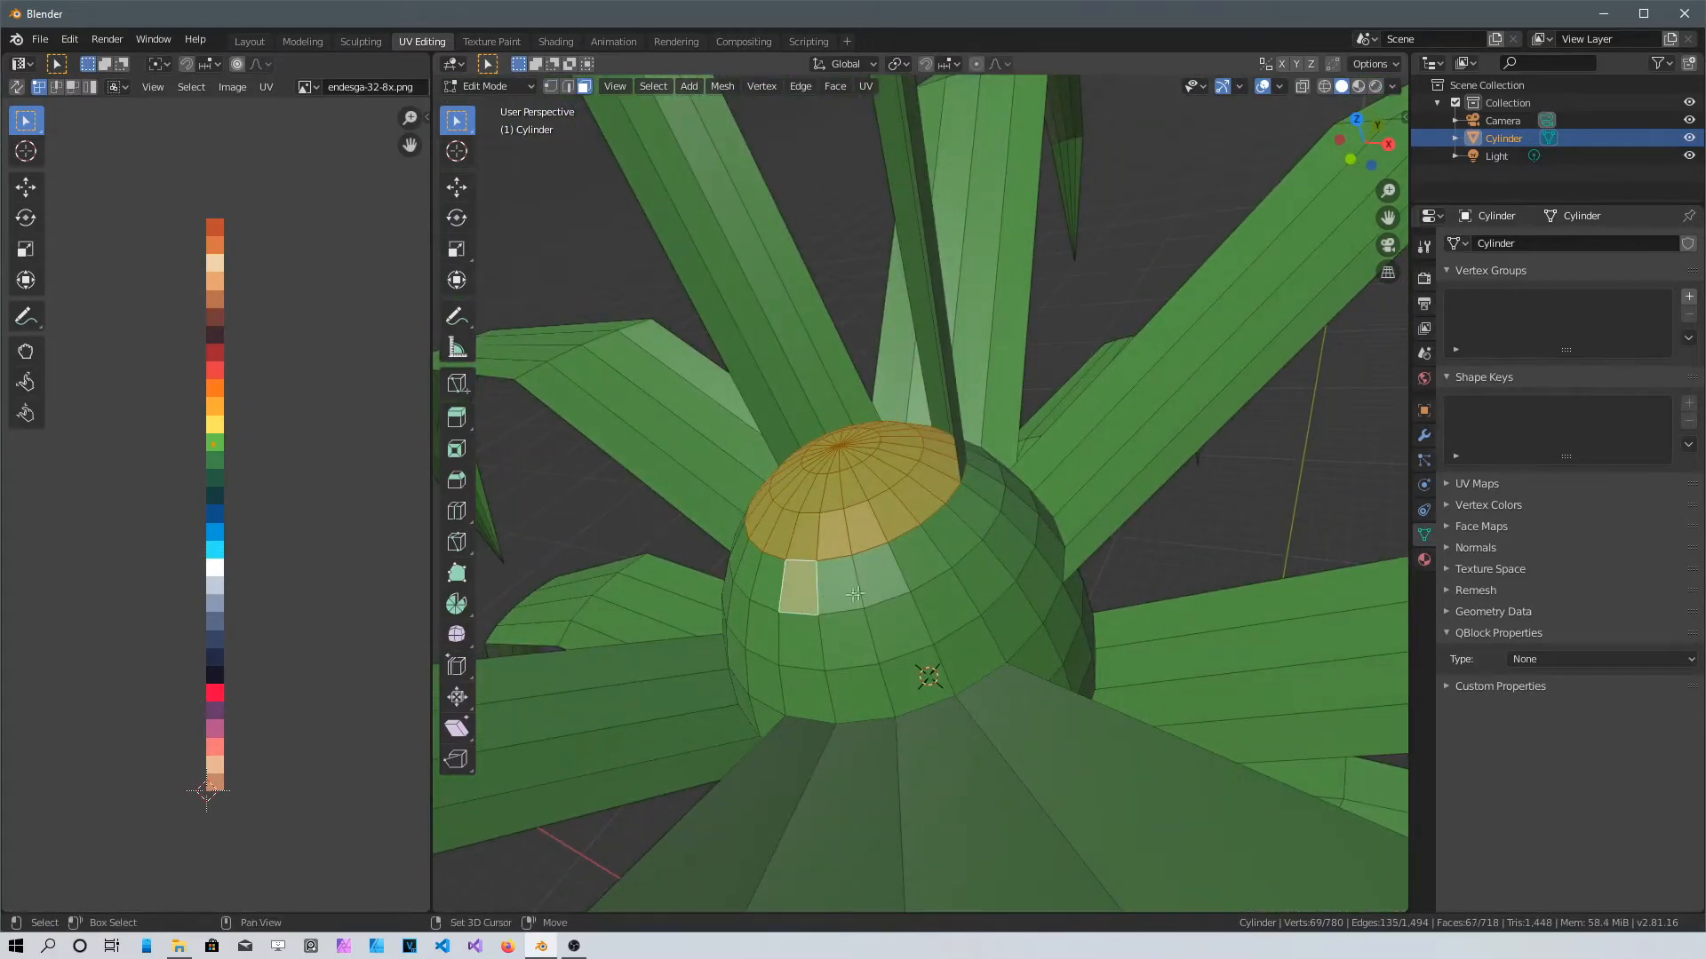
shift+click(924, 566)
shift+click(886, 580)
shift+click(842, 591)
shift+click(818, 649)
shift+click(865, 642)
shift+click(890, 633)
shift+click(928, 611)
shift+click(981, 577)
shift+click(946, 546)
shift+click(977, 513)
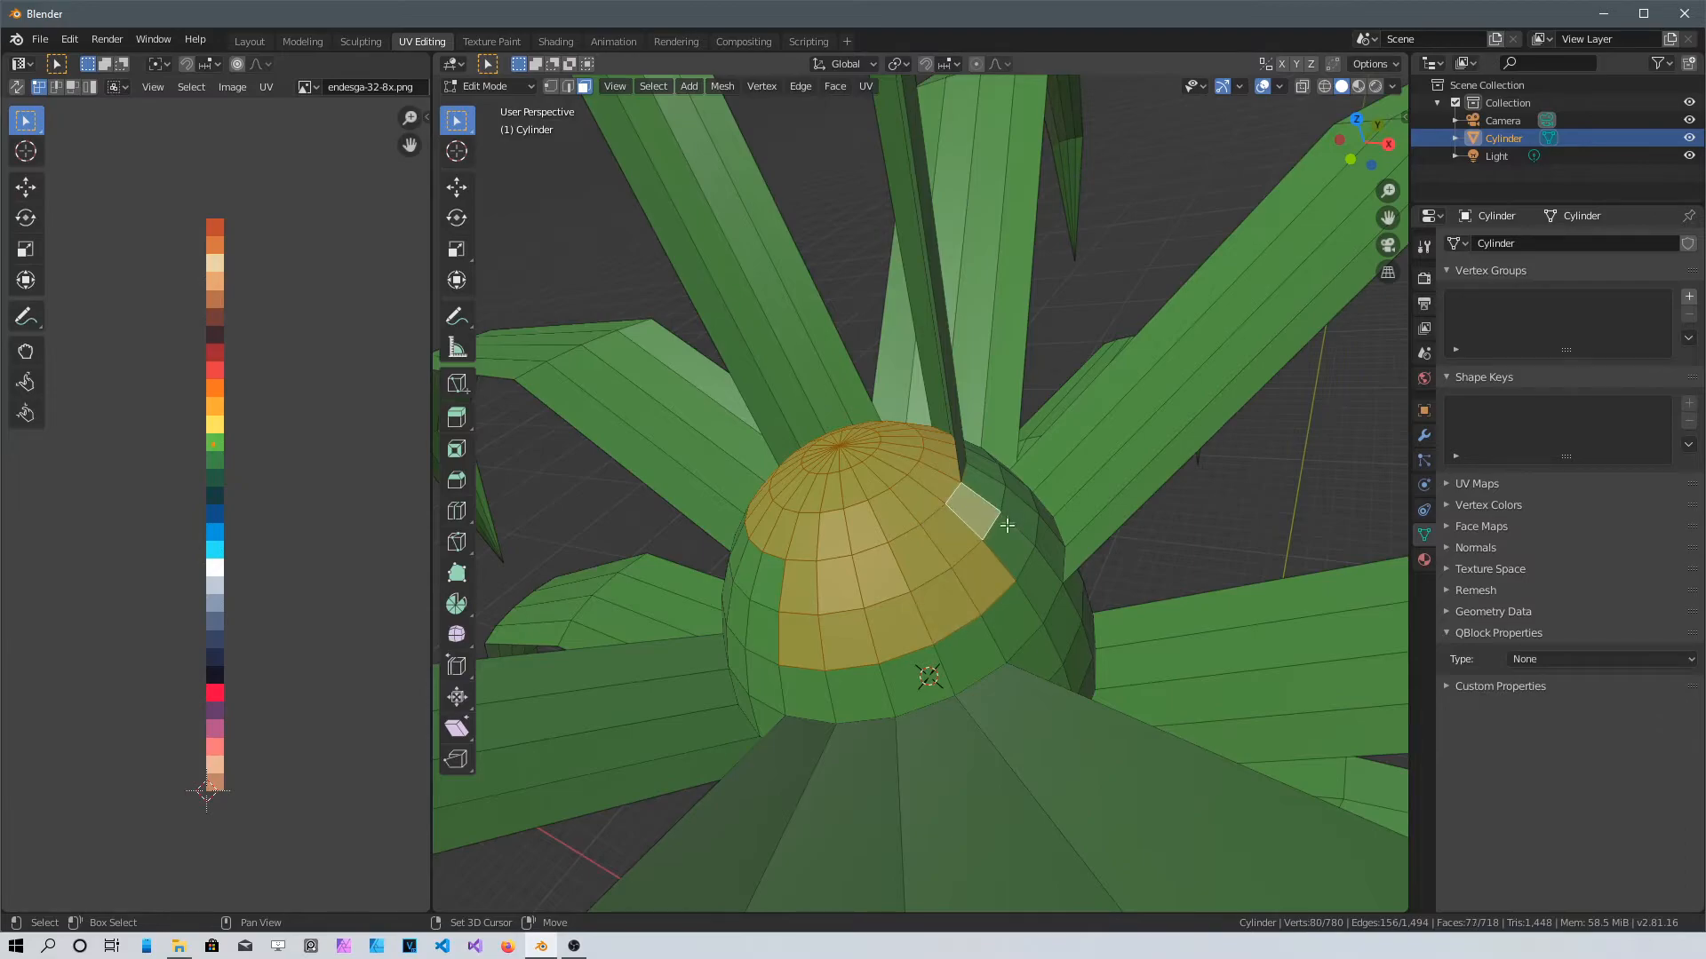
Circle-select a further stretch of faces around the adjoining side of the egg-shaped top
middle_drag(1007, 525, 679, 618)
key(c)
drag(693, 617, 929, 615)
middle_click(571, 494)
key(Escape)
Extend the selection with shortest-path picks over the egg's side faces around the narrow leaf bases
middle_drag(571, 495, 906, 511)
ctrl+click(799, 592)
ctrl+click(926, 752)
ctrl+click(843, 617)
ctrl+click(835, 573)
ctrl+click(928, 621)
ctrl+click(1241, 316)
ctrl+click(938, 526)
ctrl+click(1158, 570)
middle_drag(1158, 570, 1022, 204)
ctrl+click(1006, 131)
ctrl+click(1100, 407)
ctrl+click(1153, 182)
ctrl+click(1062, 409)
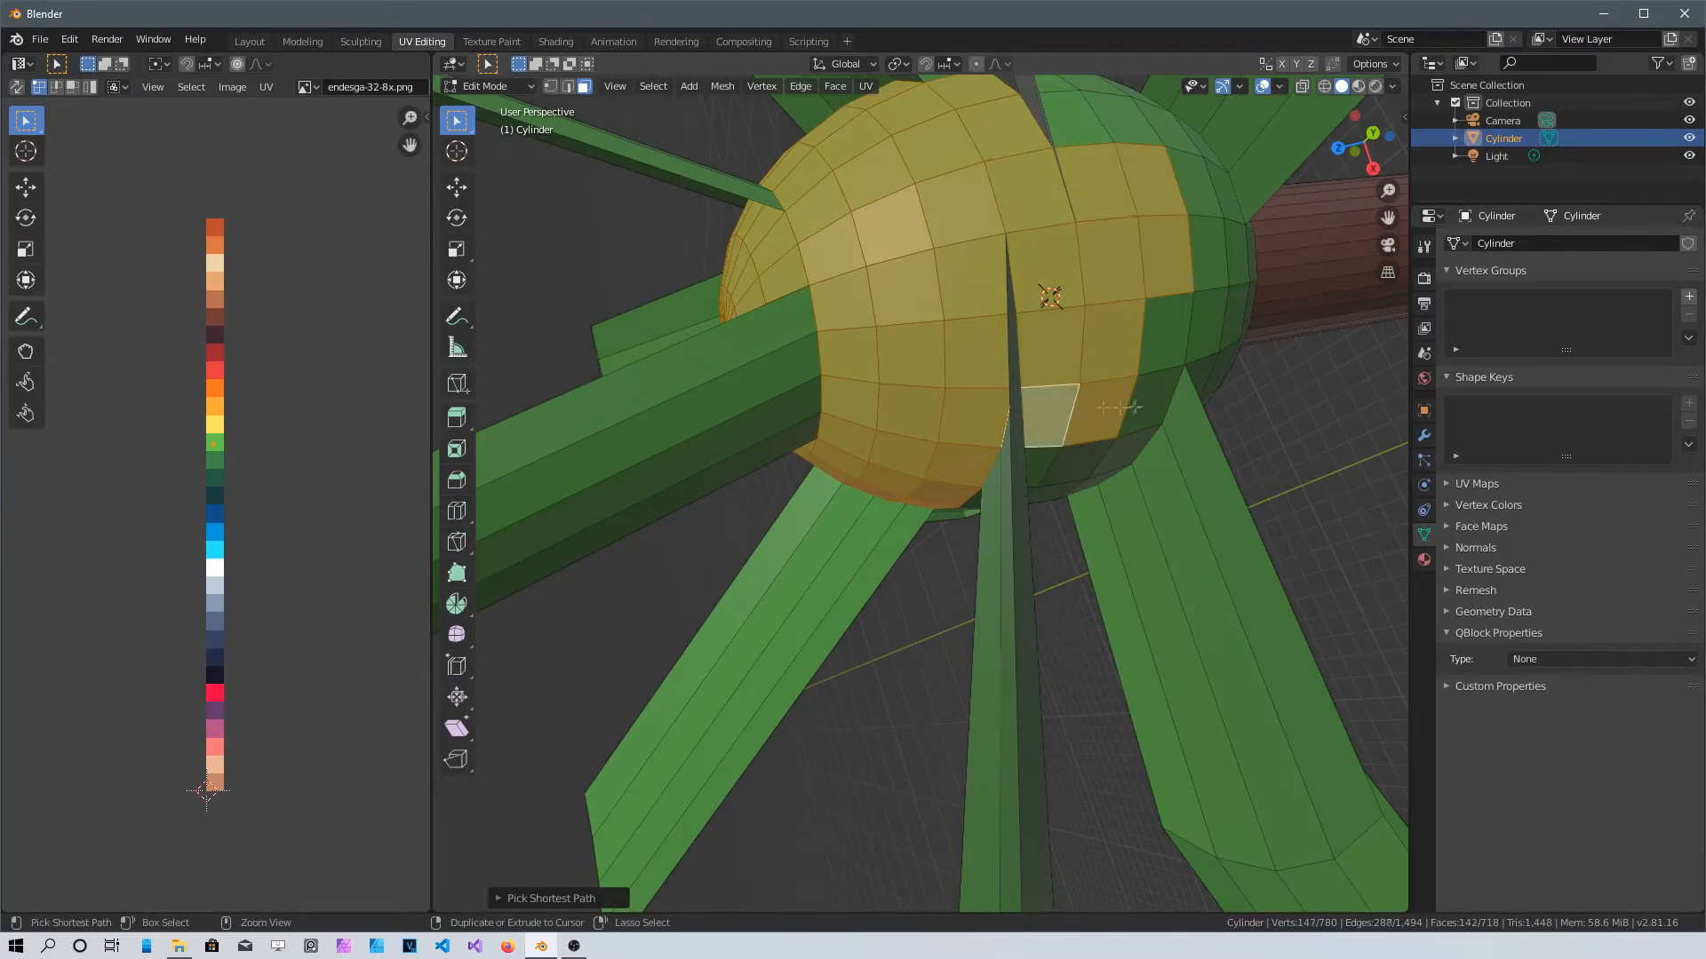
Continue the shortest-path selection around the egg-shaped top, picking the faces left between the following leaves
middle_drag(1073, 408, 1035, 257)
ctrl+click(987, 615)
ctrl+click(986, 665)
ctrl+click(1054, 663)
ctrl+click(1065, 614)
ctrl+click(1025, 613)
ctrl+click(995, 558)
ctrl+click(1066, 553)
ctrl+click(1024, 499)
ctrl+click(1044, 449)
ctrl+click(965, 450)
middle_drag(973, 484, 1004, 311)
ctrl+click(1048, 599)
ctrl+click(950, 673)
ctrl+click(939, 613)
ctrl+click(1026, 628)
ctrl+click(1030, 584)
Add the green faces beneath the wide leaf, from the egg's middle down towards the trunk, to the selection
middle_drag(1030, 568, 754, 415)
scroll(754, 415, down, 3)
scroll(391, 498, down, 1)
shift+middle_drag(675, 658, 951, 320)
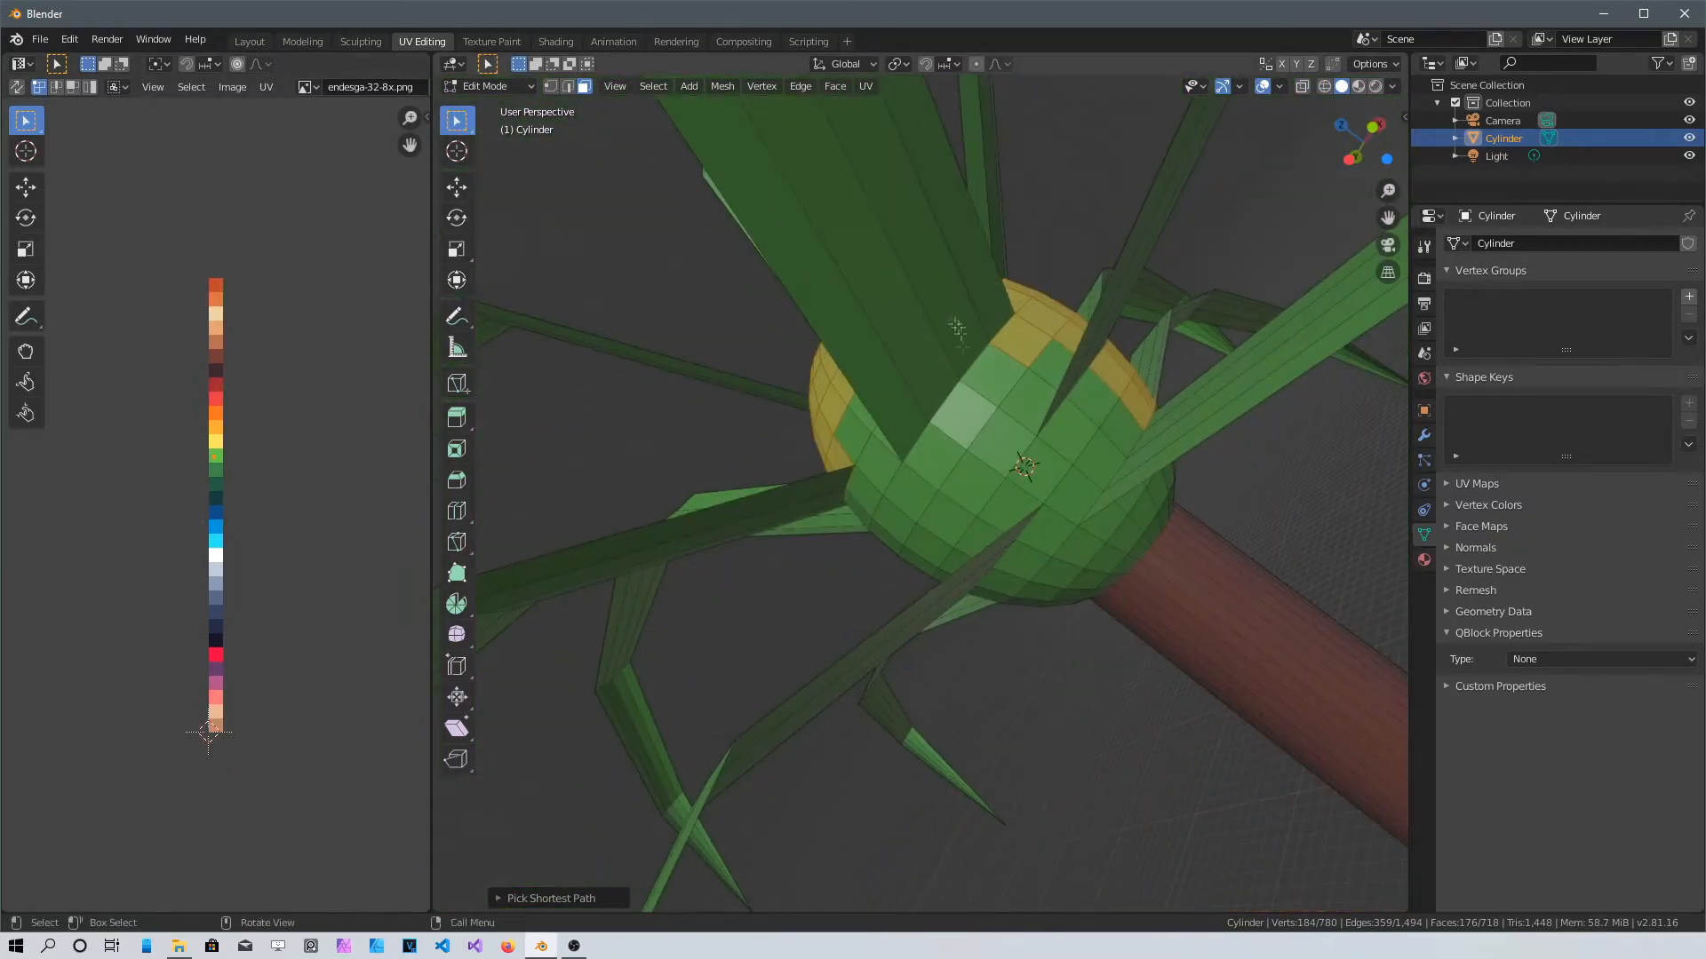
ctrl+click(931, 538)
ctrl+click(984, 459)
ctrl+click(1032, 462)
ctrl+click(1096, 579)
ctrl+click(1093, 549)
ctrl+click(1039, 535)
ctrl+click(980, 535)
ctrl+click(1029, 387)
ctrl+click(1053, 363)
ctrl+click(1098, 460)
ctrl+click(1066, 428)
Path-select the rows of faces on the egg's underside bordering the trunk
middle_drag(1076, 439, 986, 431)
ctrl+click(1155, 499)
ctrl+click(1250, 430)
ctrl+click(1205, 550)
ctrl+click(1248, 466)
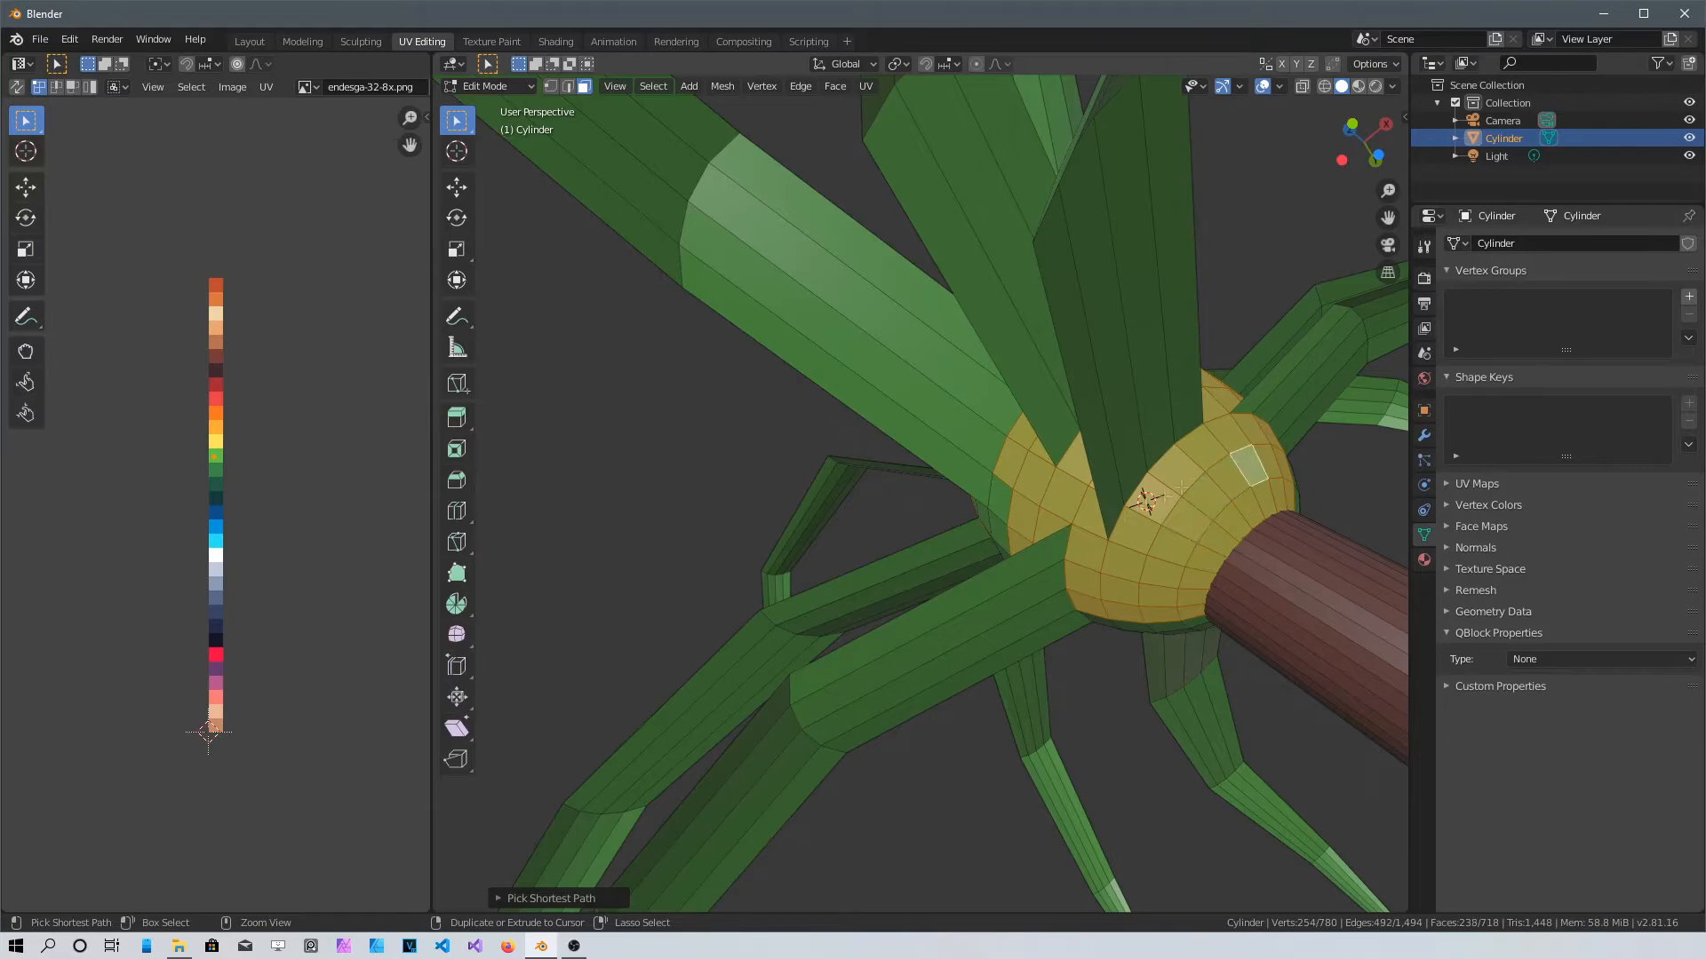
Add the missed faces beside the leaf bases on the next part of the egg to the selection
middle_drag(1182, 488, 950, 568)
ctrl+click(922, 583)
ctrl+click(981, 503)
ctrl+click(918, 477)
ctrl+click(934, 519)
ctrl+click(957, 420)
Path-select the rows of egg faces running along the base of the next wide leaf
middle_drag(957, 420, 880, 610)
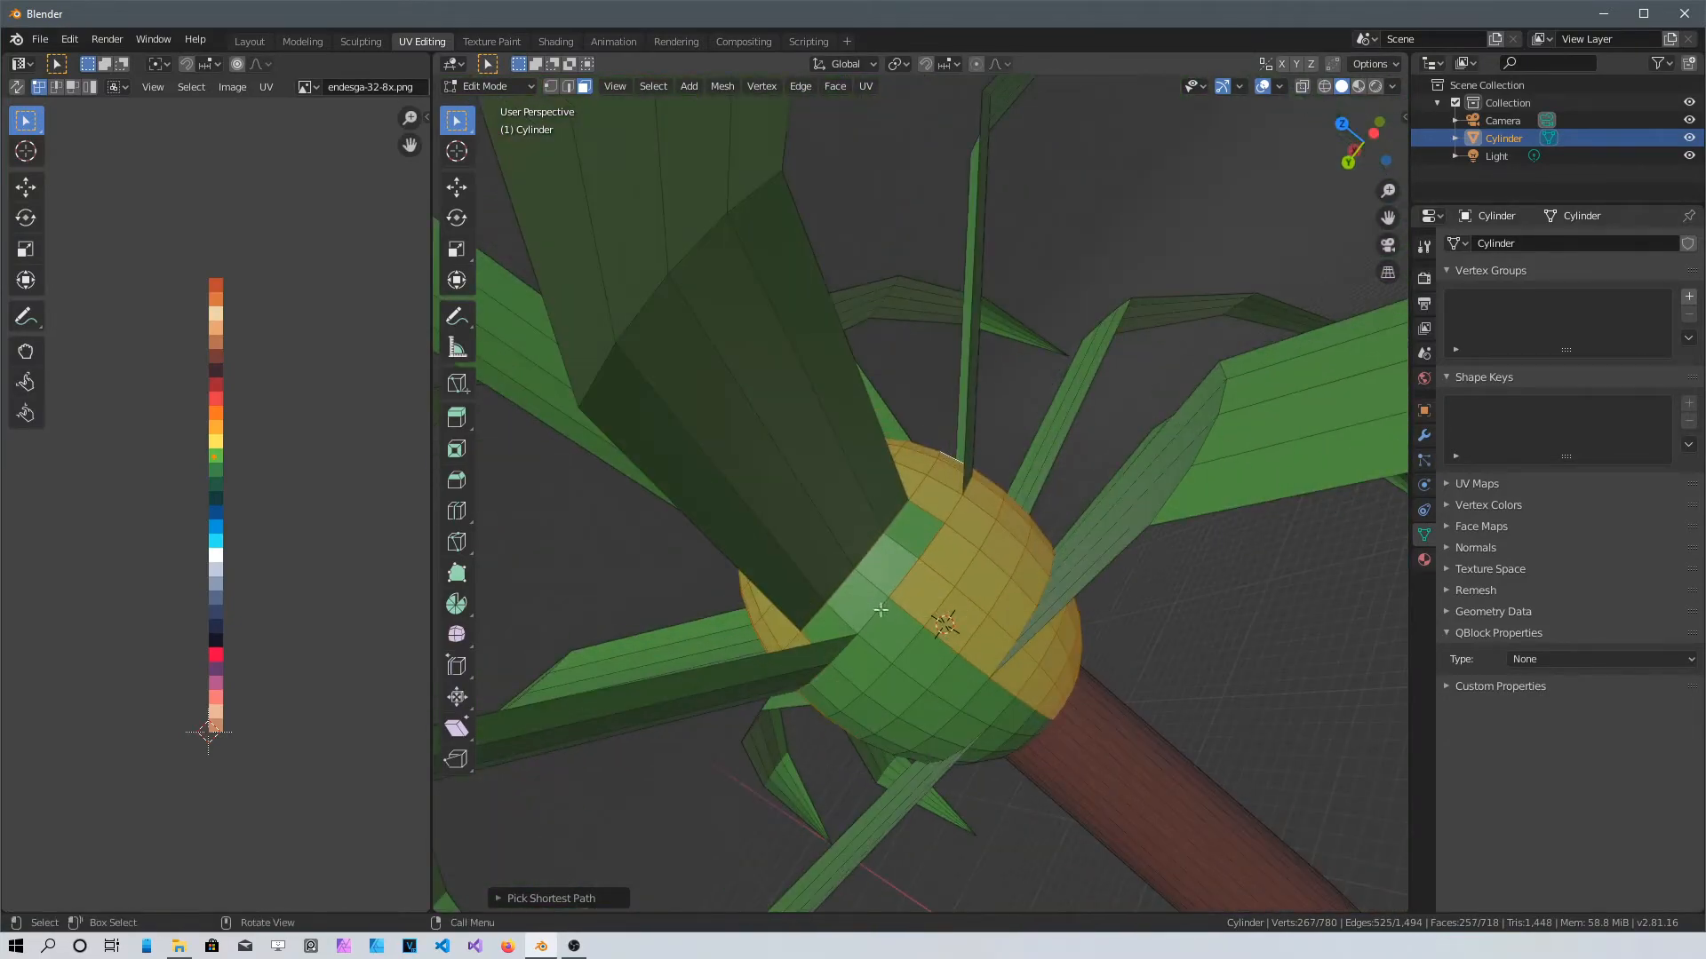
scroll(880, 610, up, 2)
ctrl+click(799, 710)
ctrl+click(822, 788)
middle_drag(823, 788, 968, 285)
ctrl+click(993, 336)
ctrl+click(982, 444)
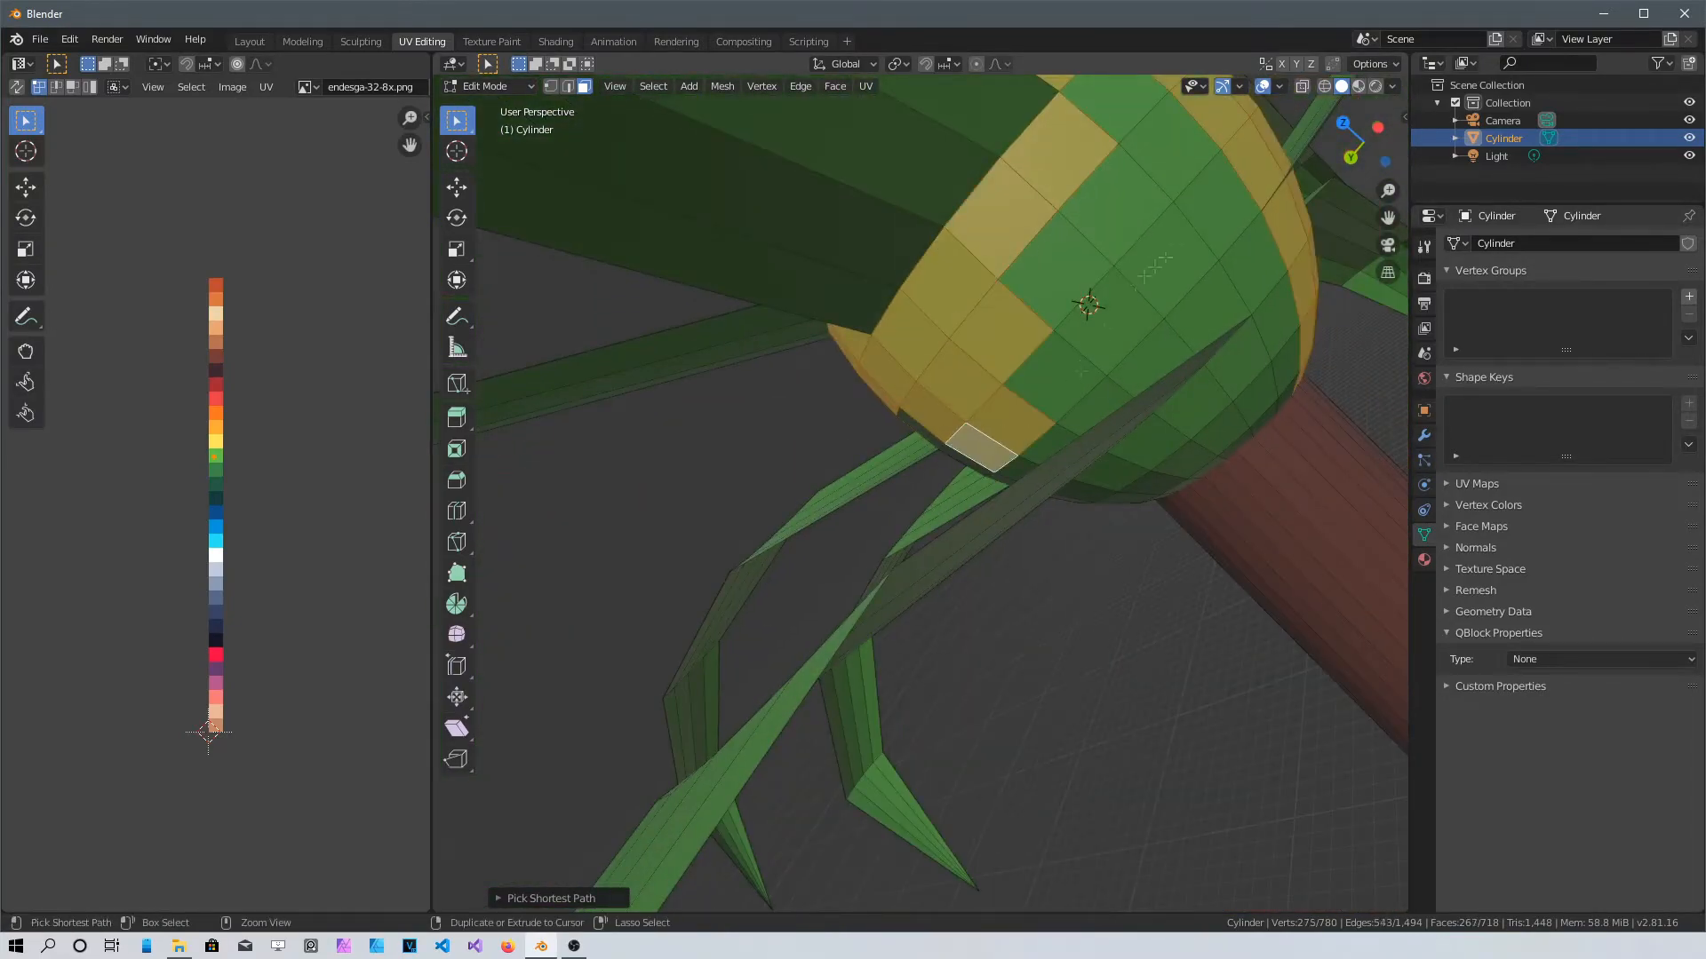
Select the green patch in the middle of the egg's side, between the two bands of faces already selected
ctrl+click(1213, 210)
ctrl+click(1168, 147)
ctrl+click(1114, 204)
ctrl+click(1057, 267)
ctrl+click(1112, 110)
middle_drag(1113, 110, 1022, 239)
ctrl+click(1021, 269)
ctrl+click(980, 265)
ctrl+click(1016, 175)
ctrl+click(965, 139)
ctrl+click(921, 308)
Fill the unselected gap between the two leaves on the trunk side of the egg with shortest-path picks
middle_drag(921, 308, 931, 730)
ctrl+click(974, 347)
ctrl+click(939, 472)
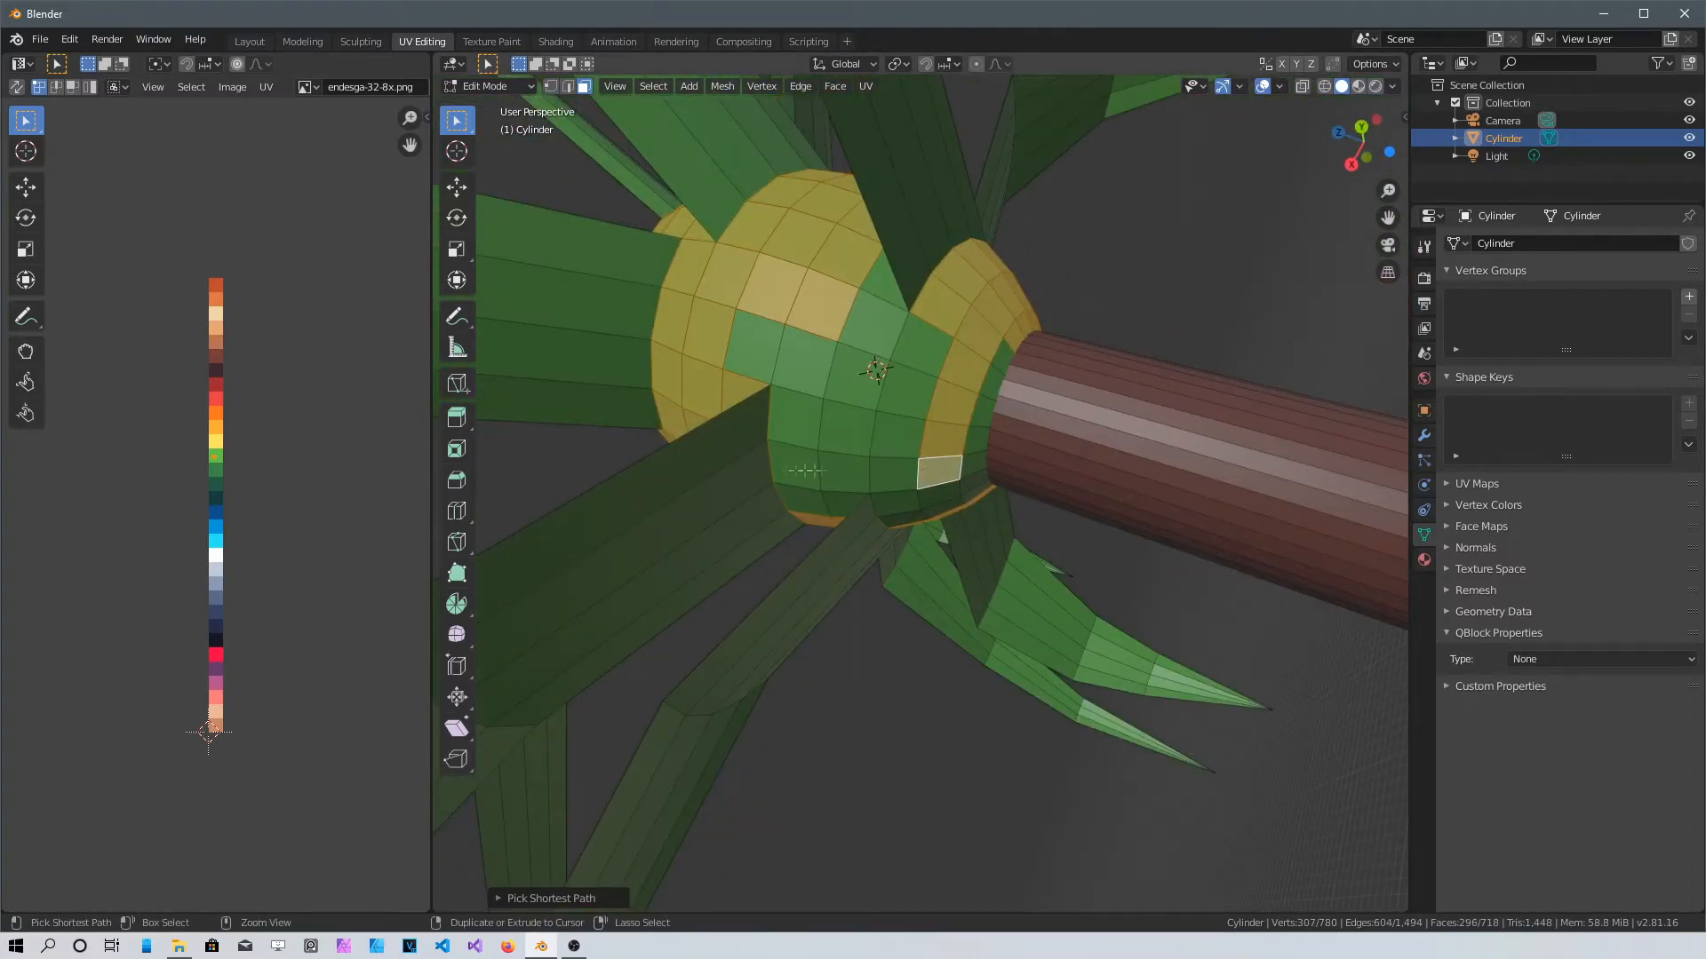
ctrl+click(800, 465)
ctrl+click(801, 371)
ctrl+click(926, 351)
ctrl+click(846, 429)
ctrl+click(896, 434)
ctrl+click(753, 348)
ctrl+click(974, 464)
ctrl+click(1002, 357)
Select the last remaining green faces of the egg-shaped top around the trunk joint
middle_drag(910, 543, 613, 533)
ctrl+click(945, 544)
ctrl+click(870, 565)
ctrl+click(921, 526)
ctrl+click(814, 518)
scroll(817, 515, down, 5)
scroll(640, 480, up, 4)
ctrl+click(716, 373)
Move the UVs of the selected egg faces up onto the tan palette swatch and clear the selection
scroll(693, 382, down, 2)
middle_drag(563, 434, 1146, 213)
middle_drag(693, 525, 597, 285)
scroll(597, 285, up, 5)
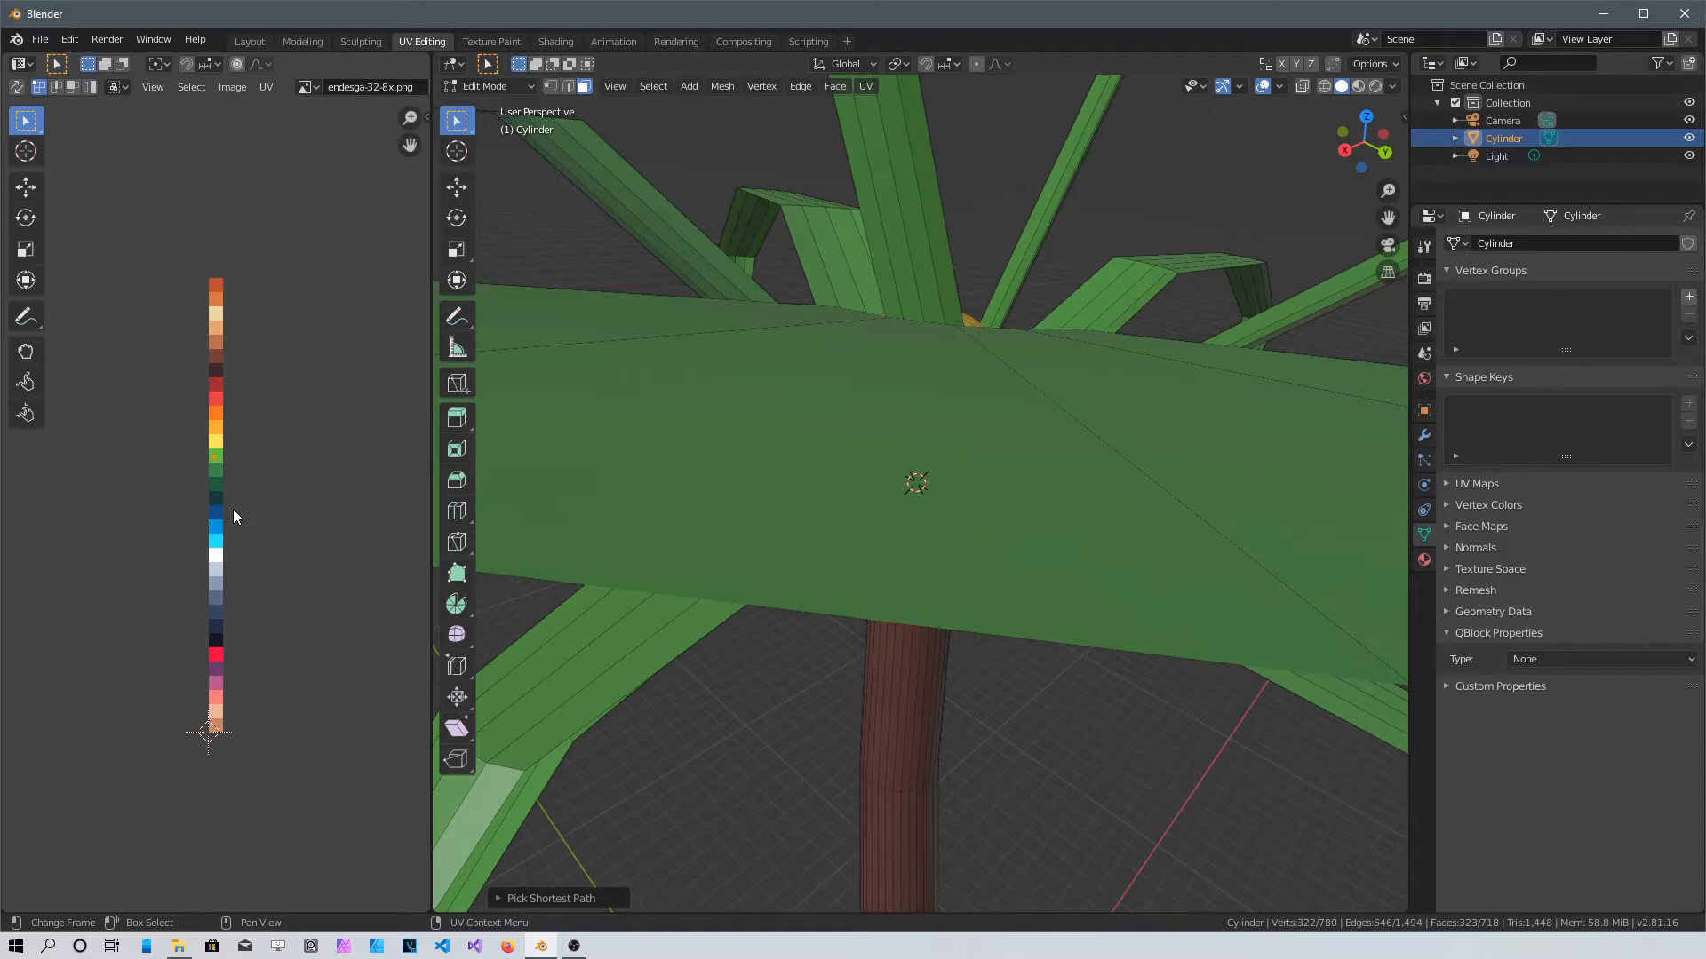
key(g)
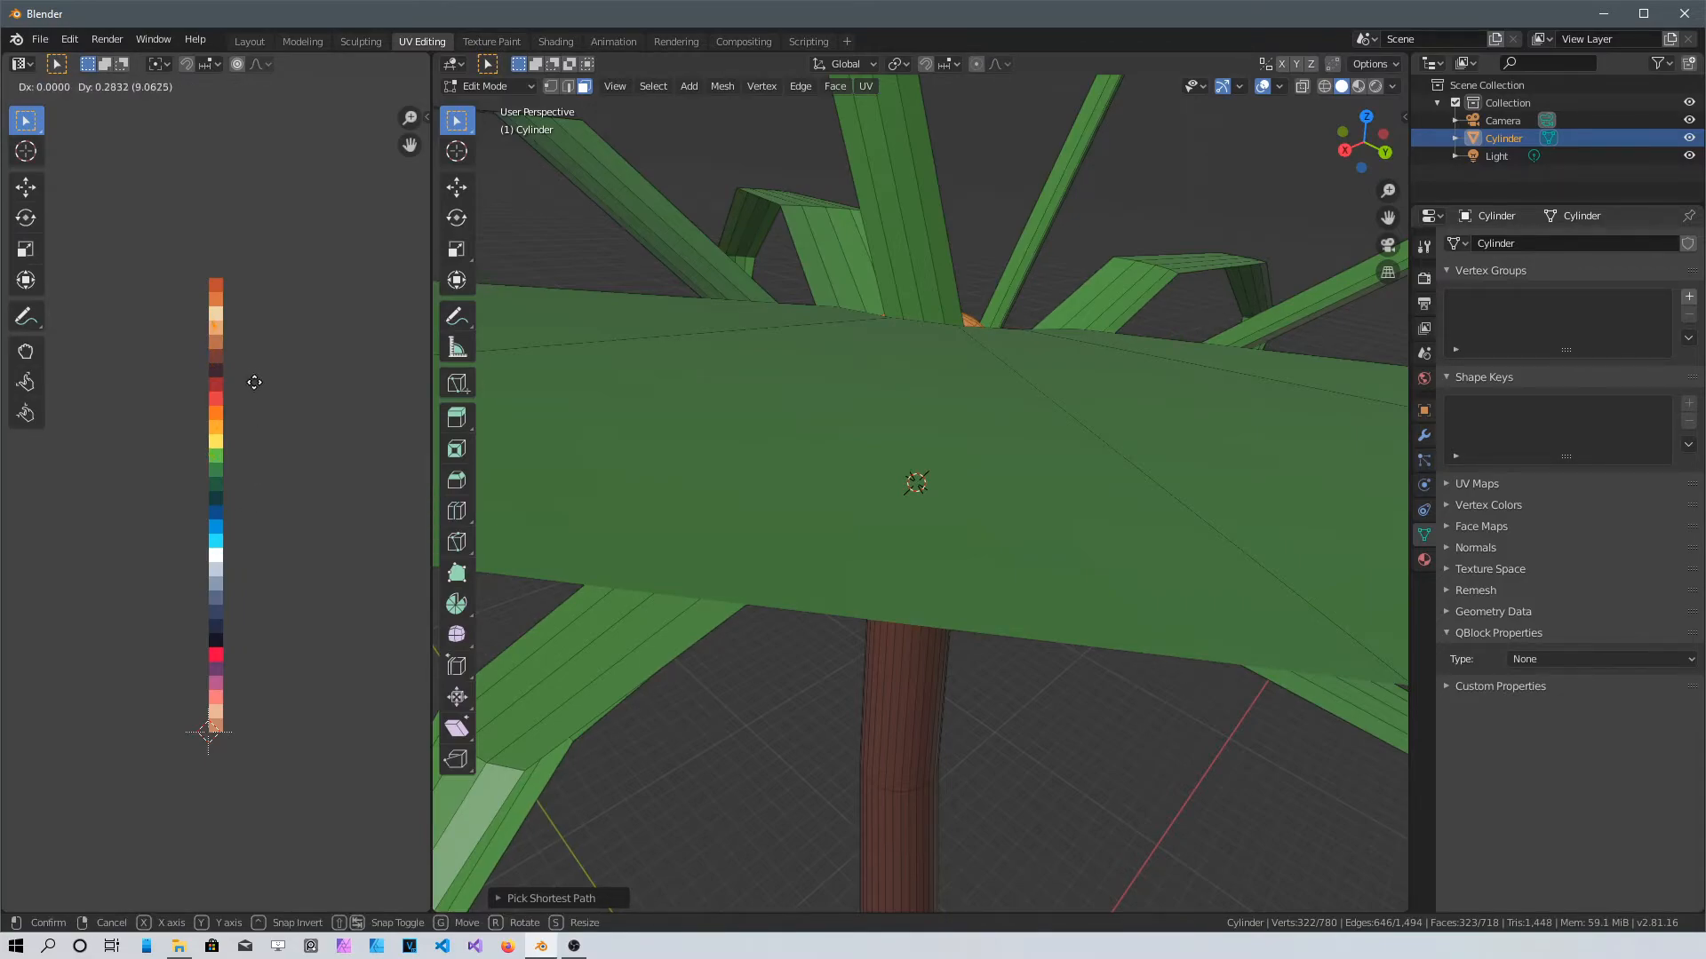
click(254, 382)
click(951, 687)
middle_drag(952, 687, 509, 564)
scroll(805, 604, down, 8)
scroll(1134, 765, up, 4)
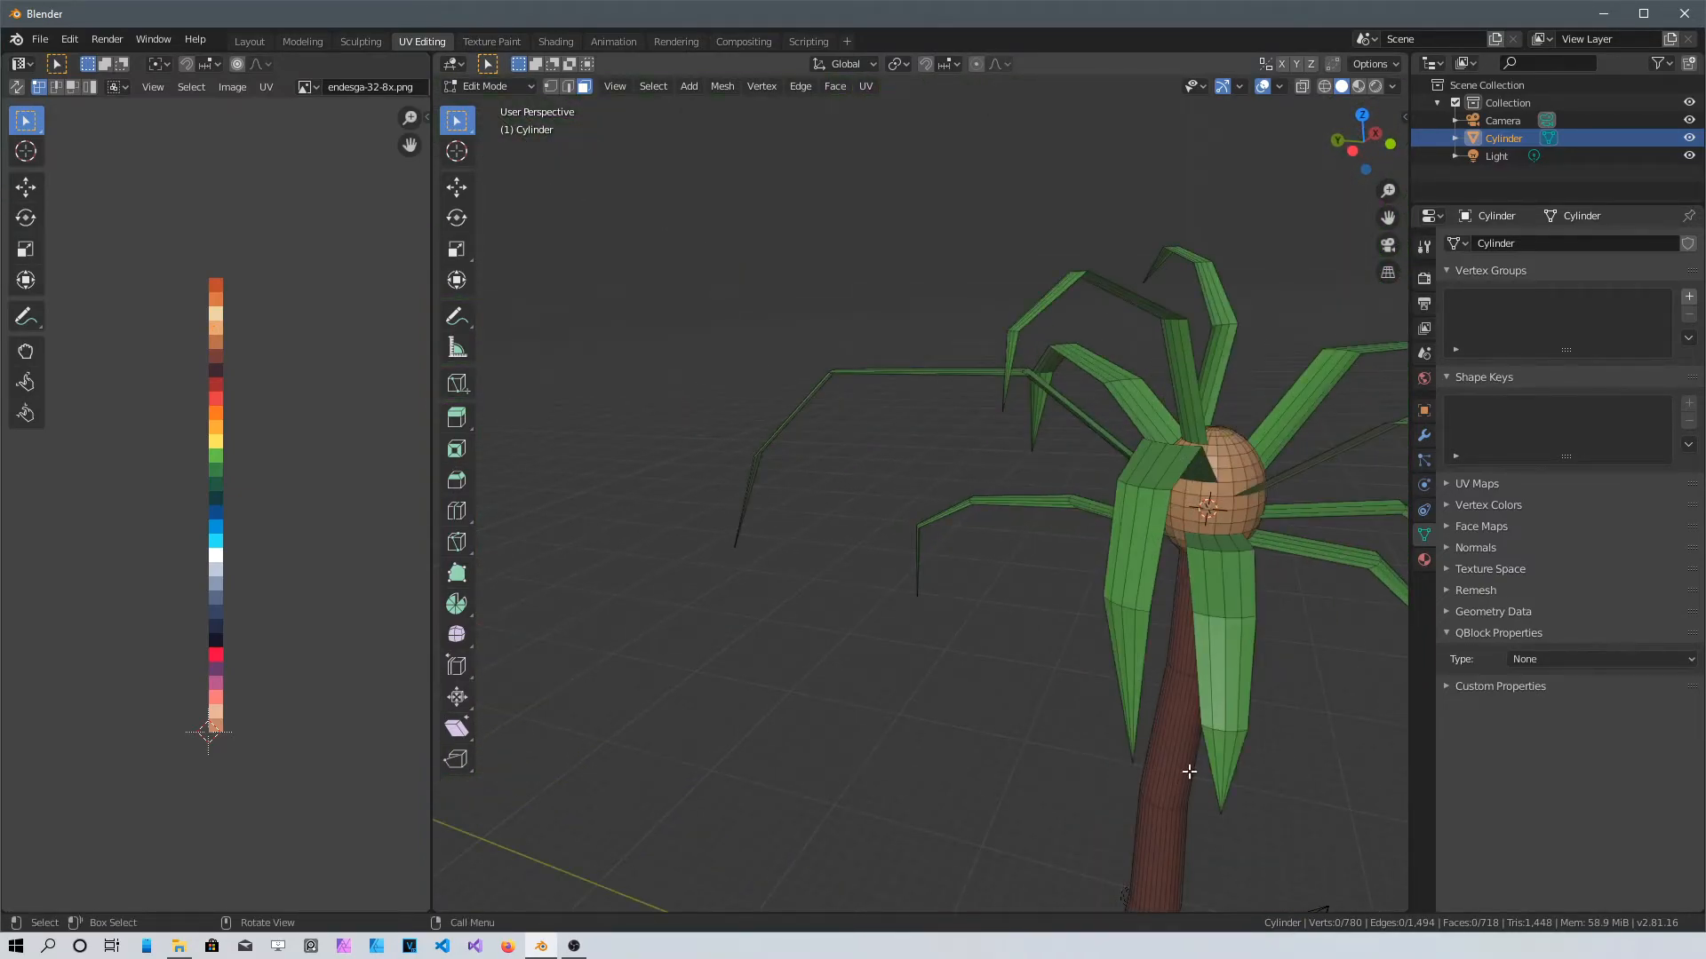
Switch to the Modeling workspace and add one loop cut around the trunk's uppermost segment, near its middle
shift+middle_drag(1188, 772, 834, 594)
scroll(834, 594, up, 3)
shift+middle_drag(889, 684, 982, 542)
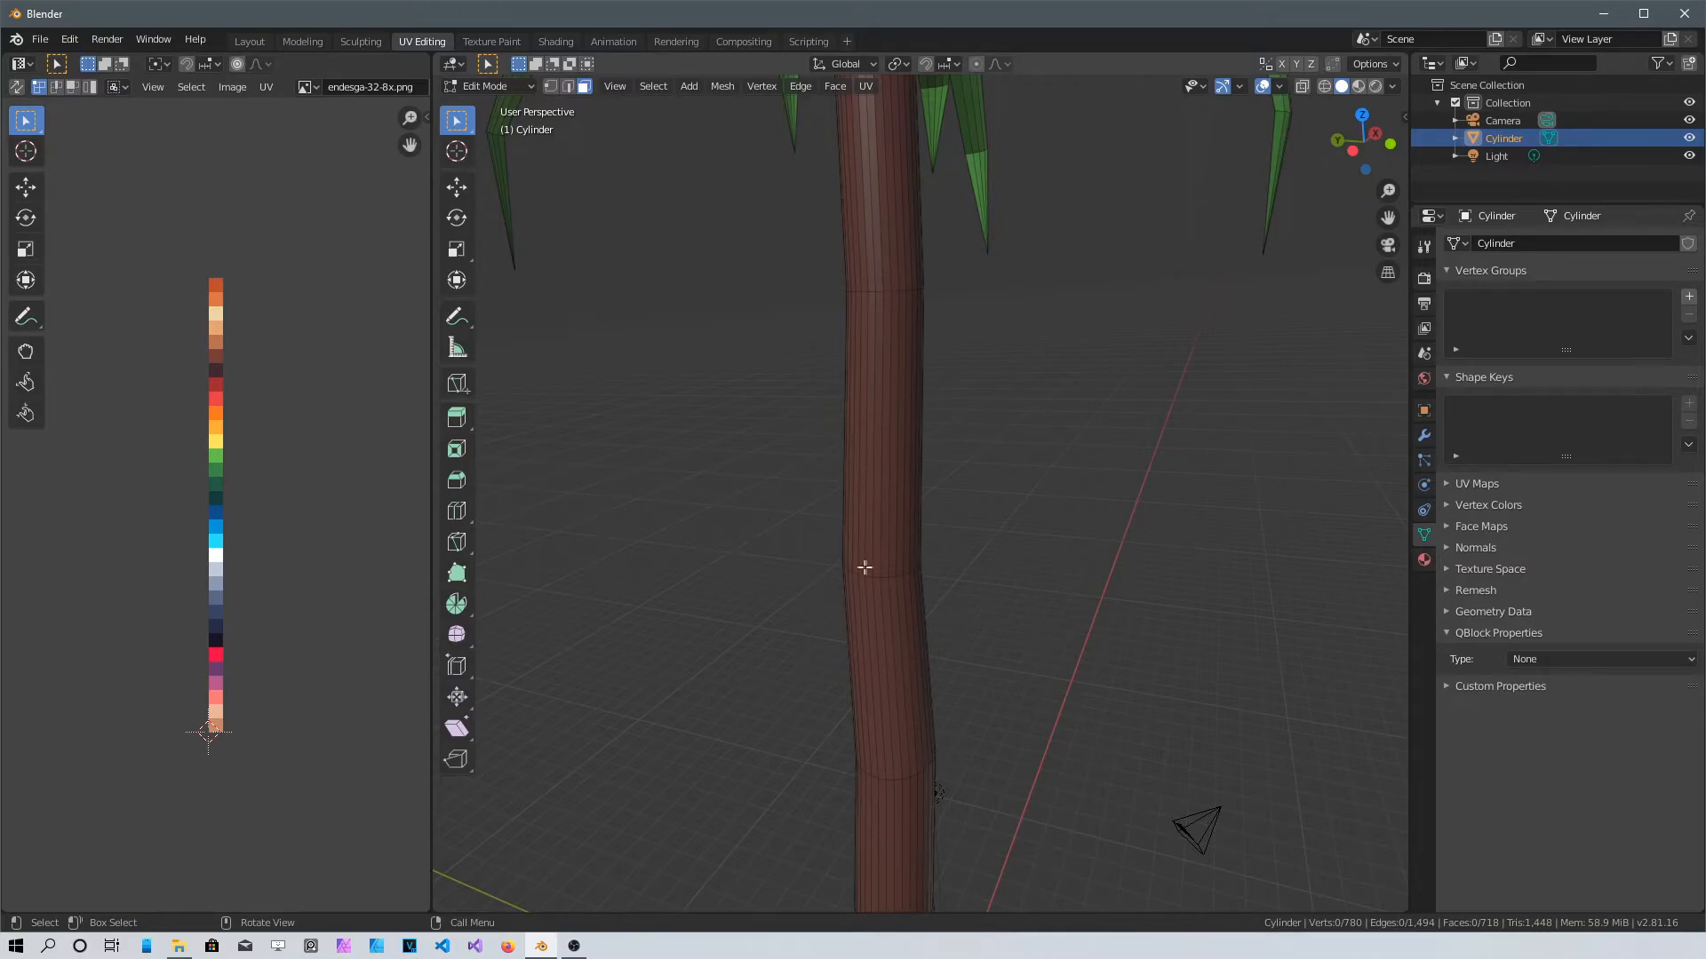
shift+middle_drag(891, 468, 879, 578)
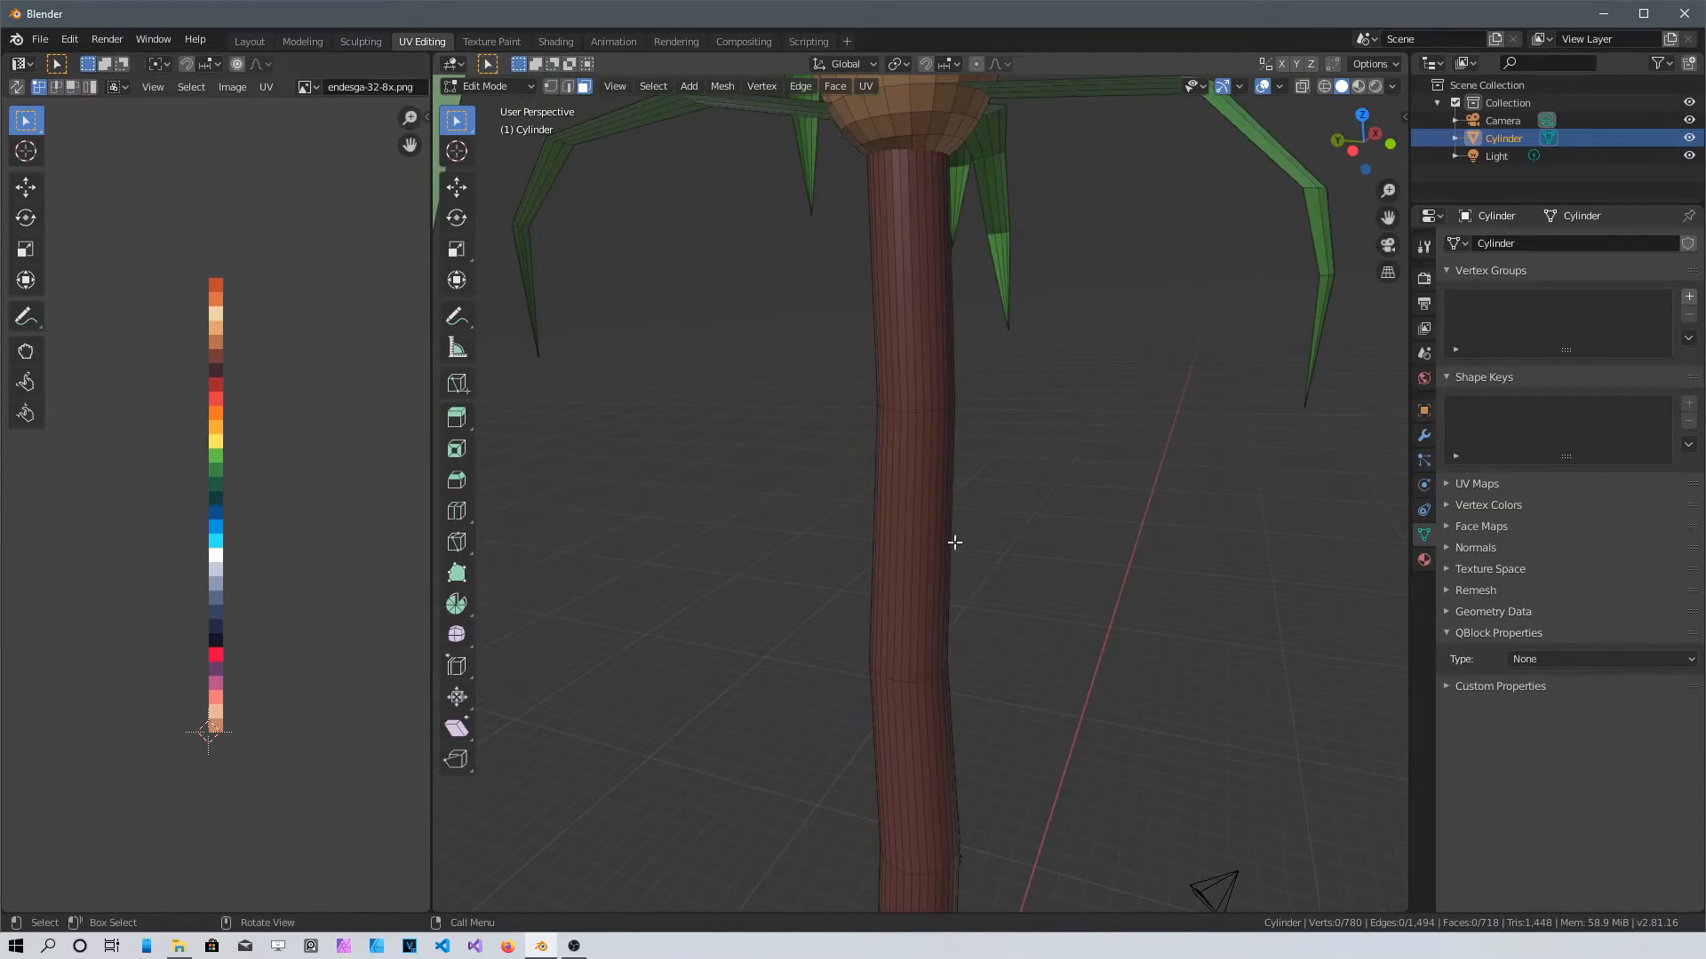
click(293, 42)
middle_drag(793, 240, 782, 426)
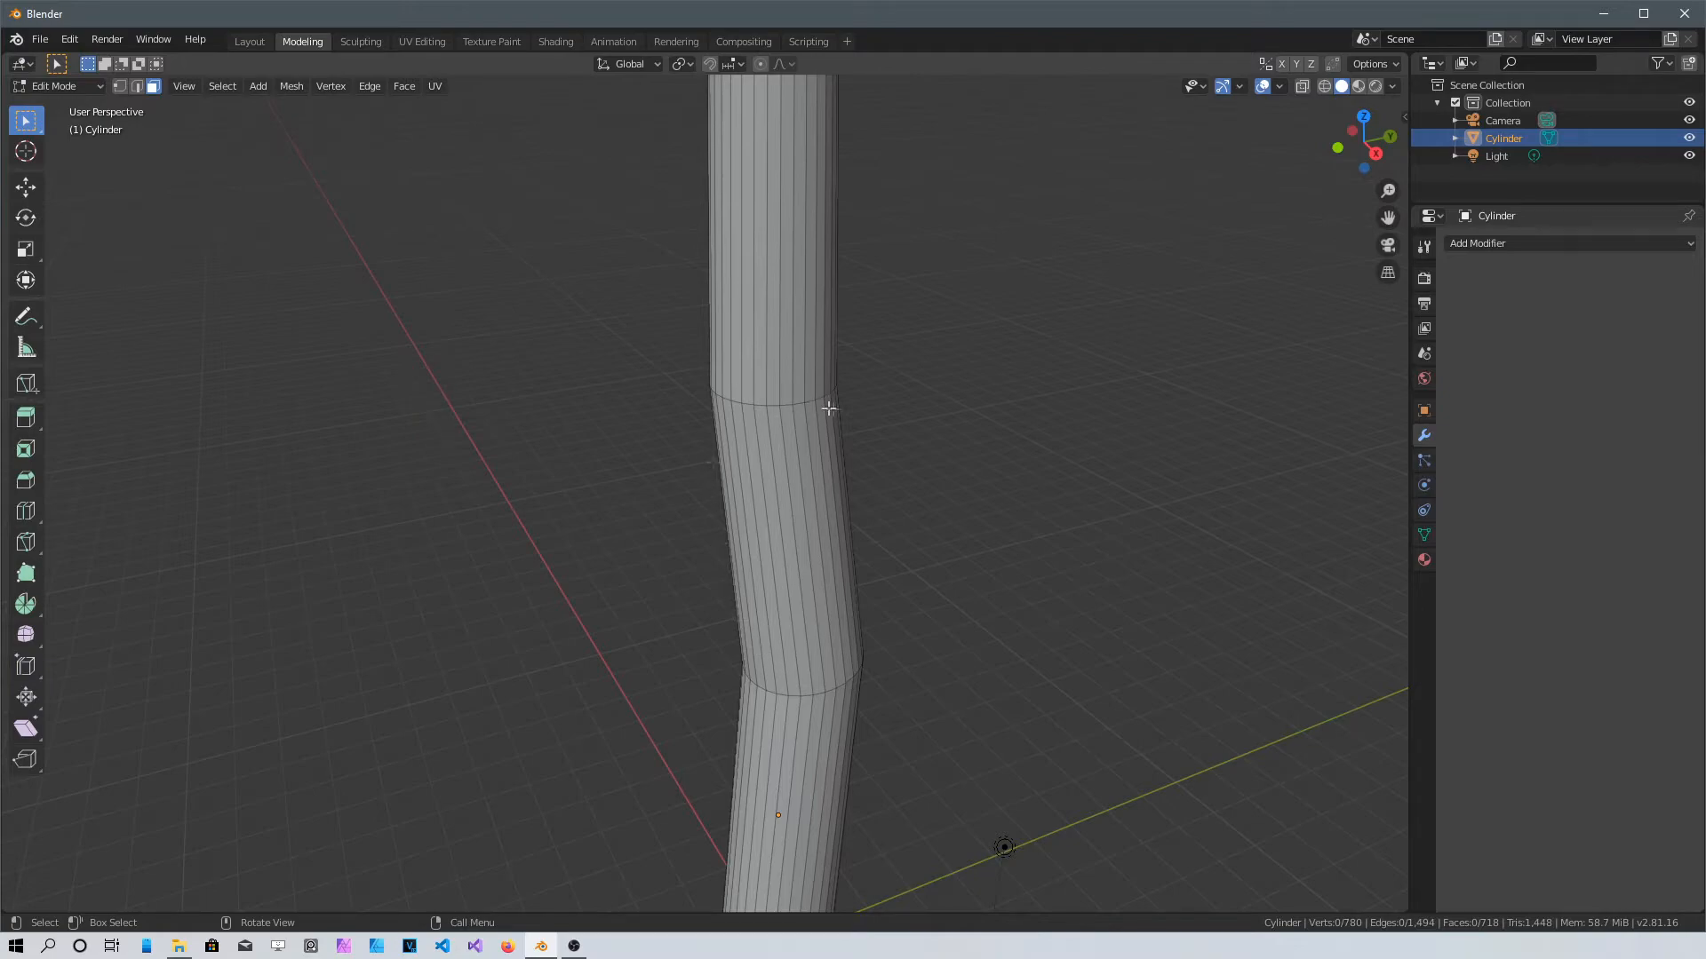
middle_drag(877, 530, 835, 558)
shift+middle_drag(821, 484, 837, 674)
shift+middle_drag(815, 571, 816, 579)
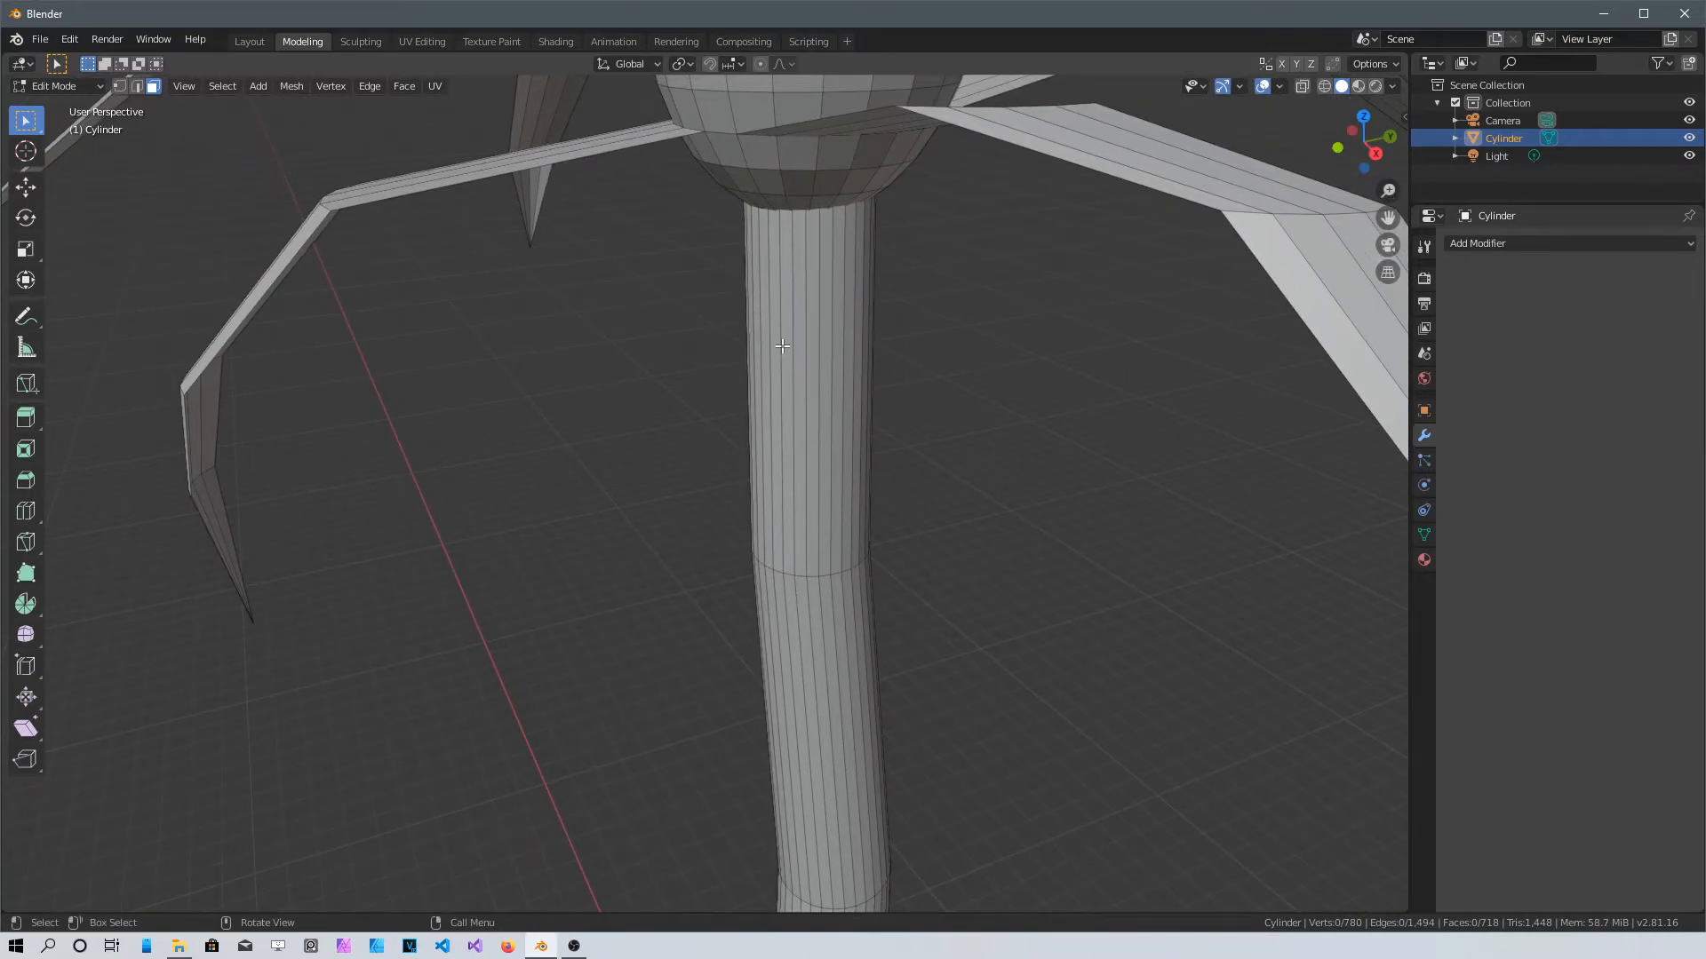
key(ctrl)
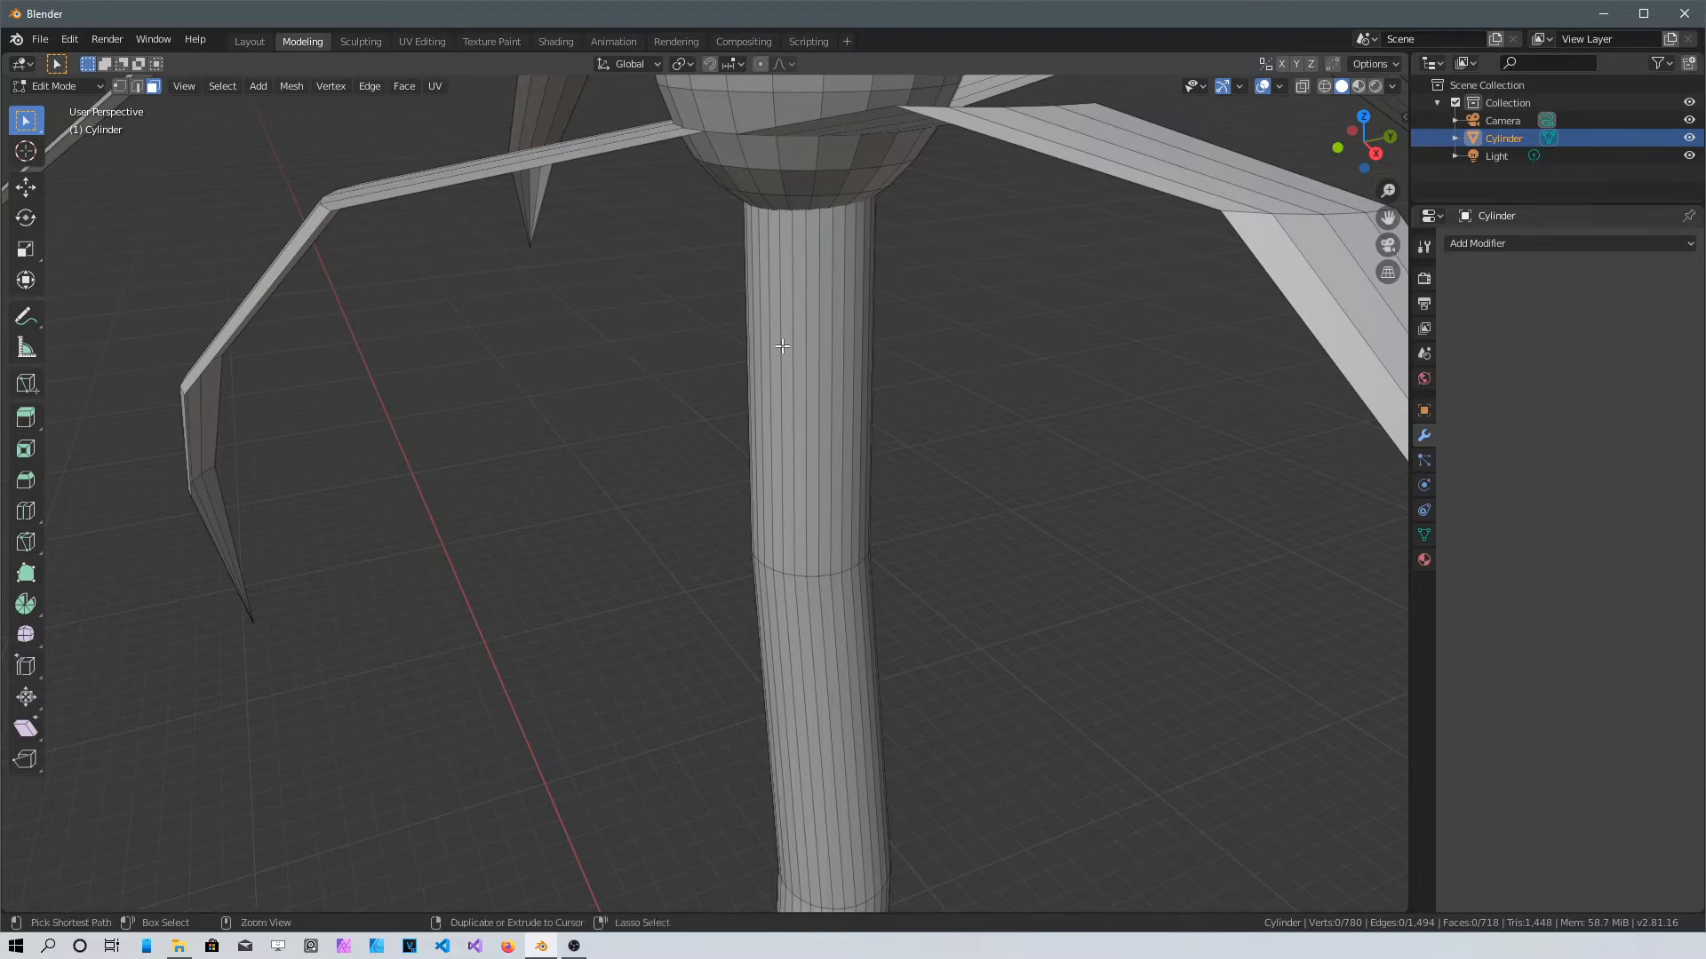
key(ctrl+r)
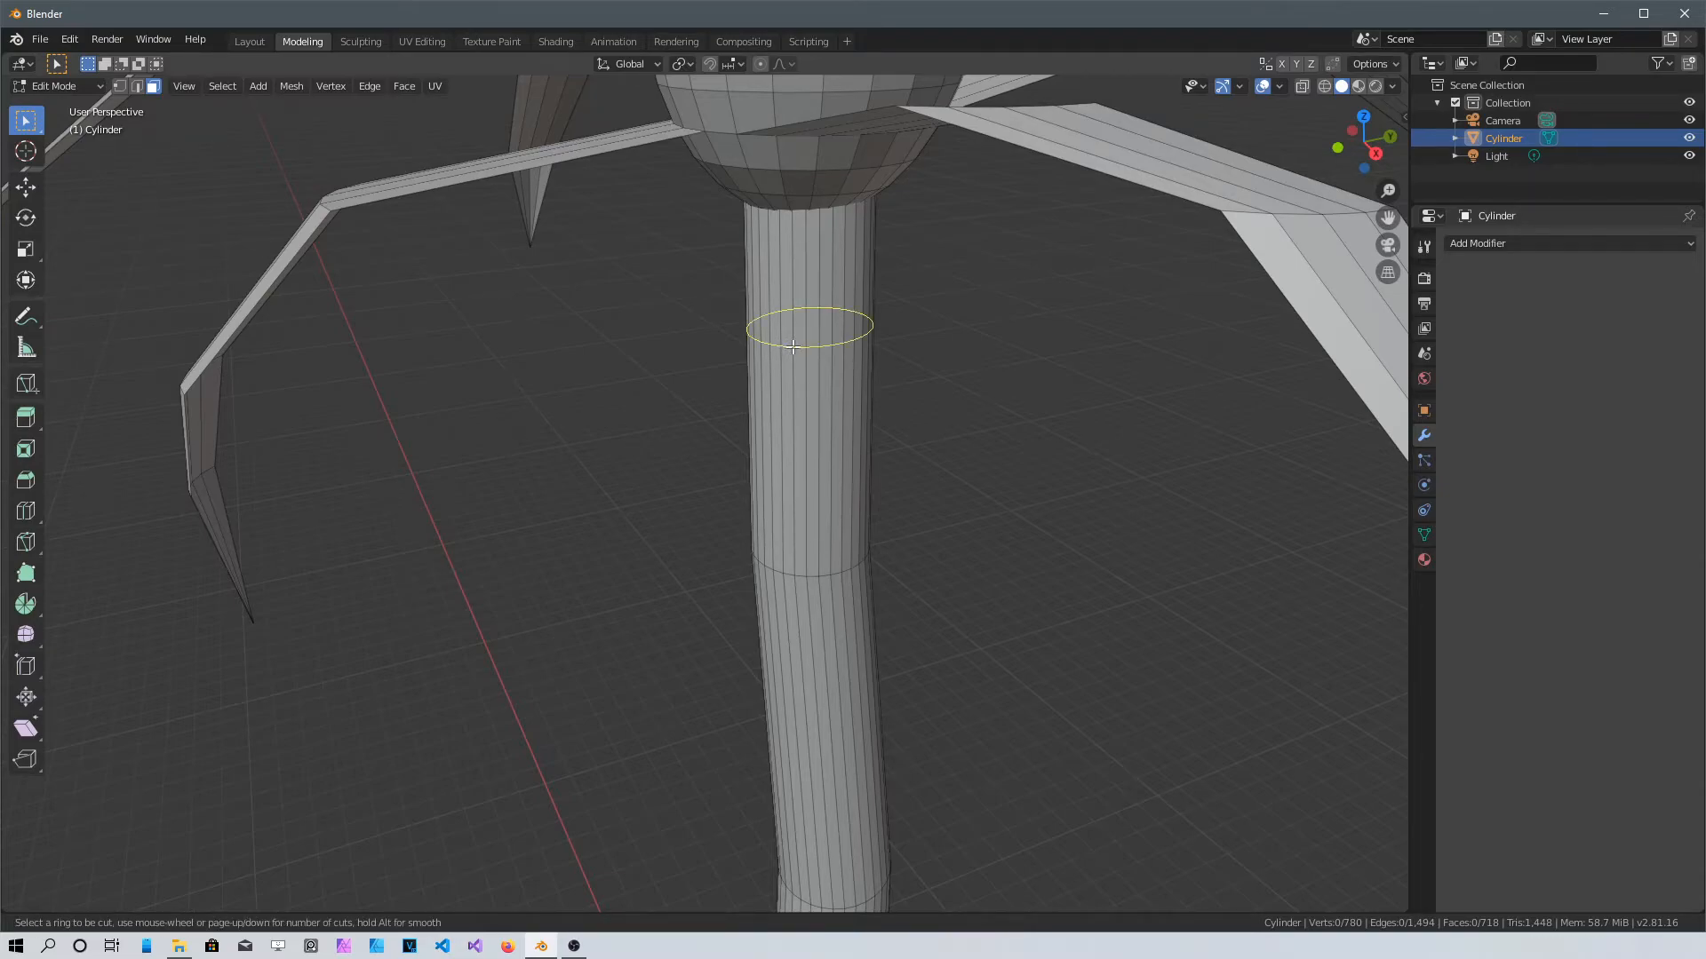
scroll(793, 346, up, 1)
scroll(793, 346, down, 1)
click(793, 347)
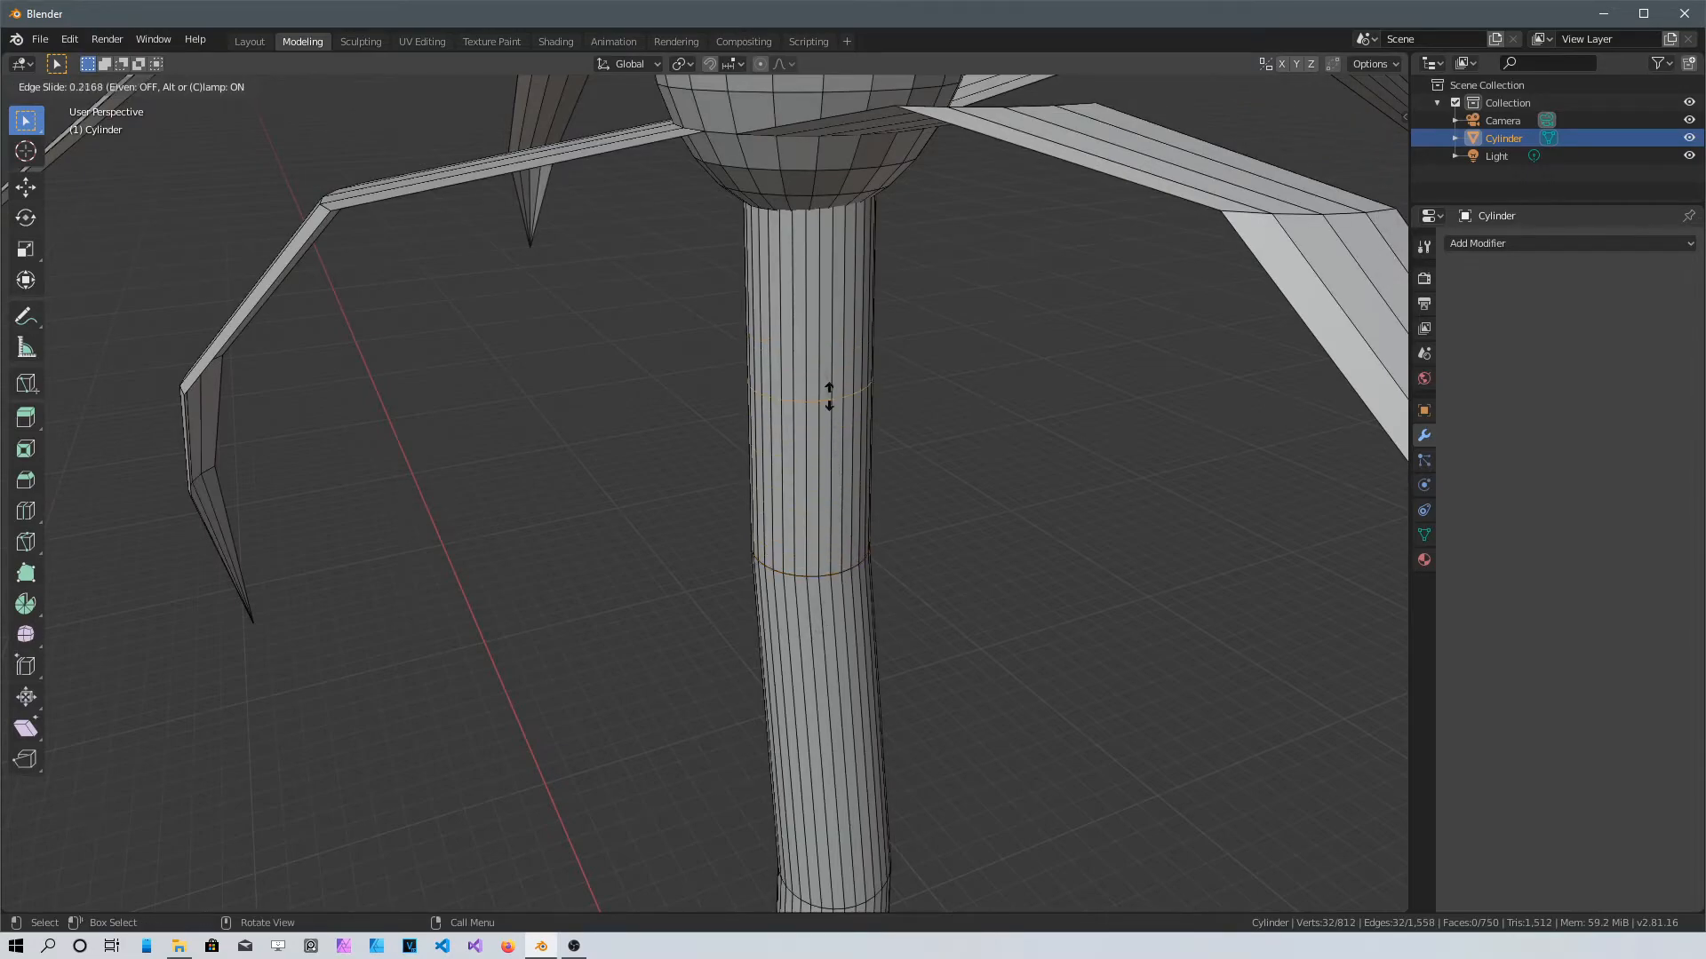
click(837, 373)
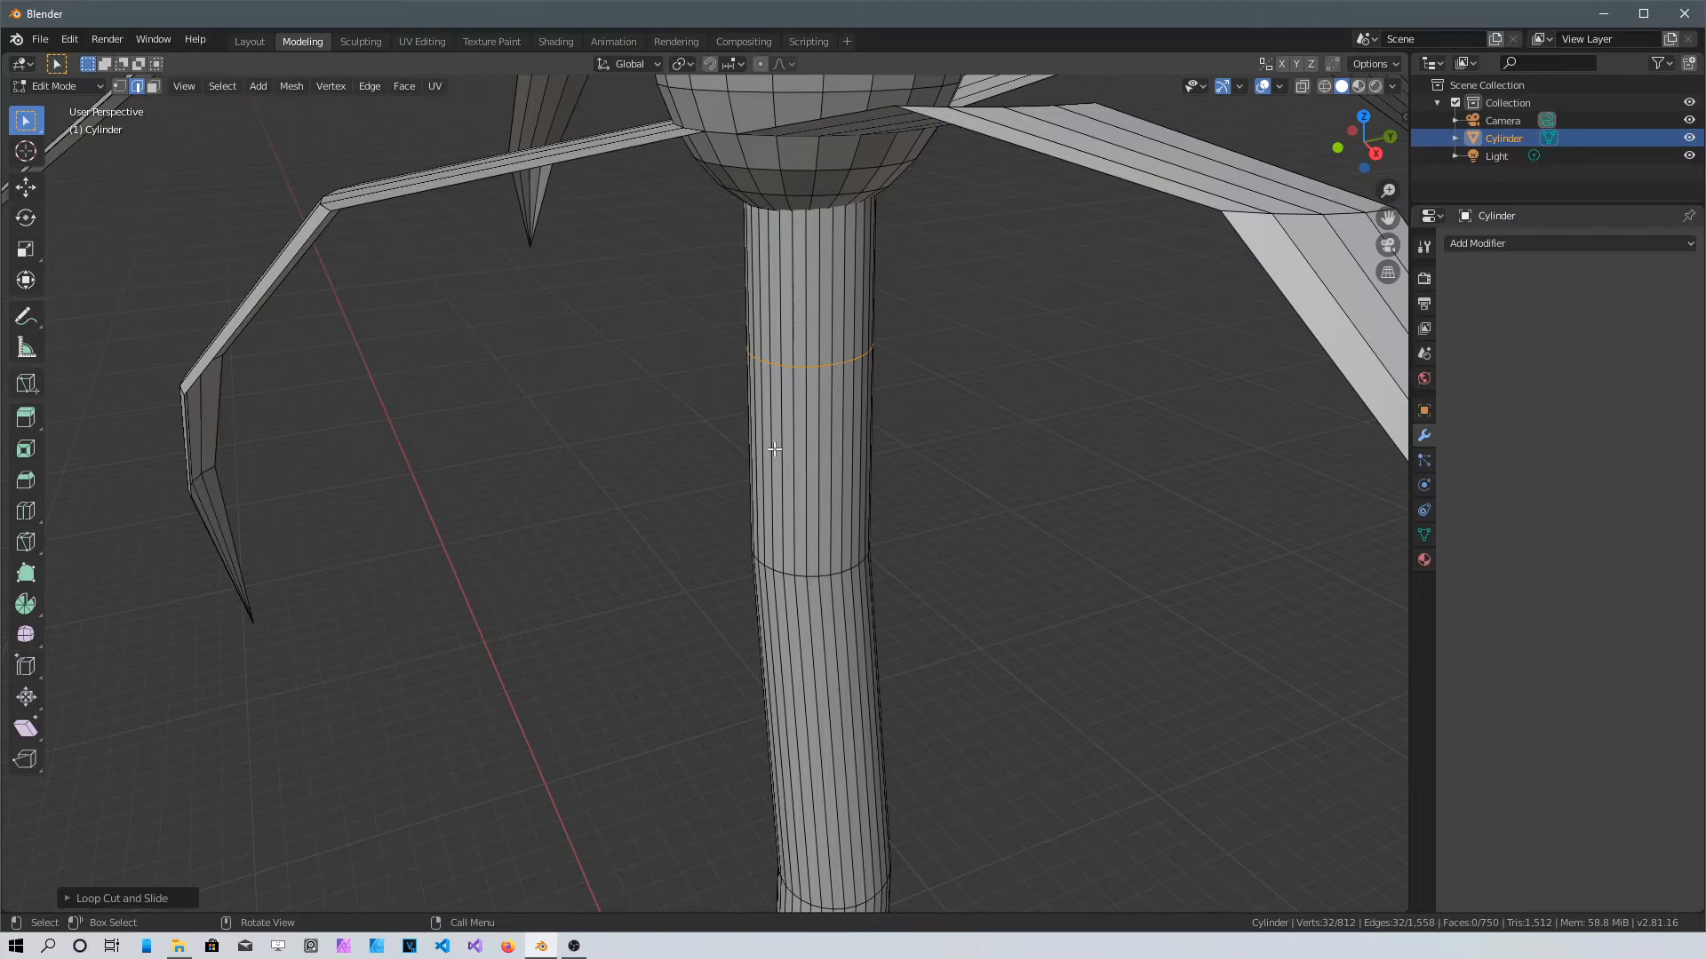
Bevel the new trunk loop into a band and scale the band up slightly into a raised ring
key(ctrl+b)
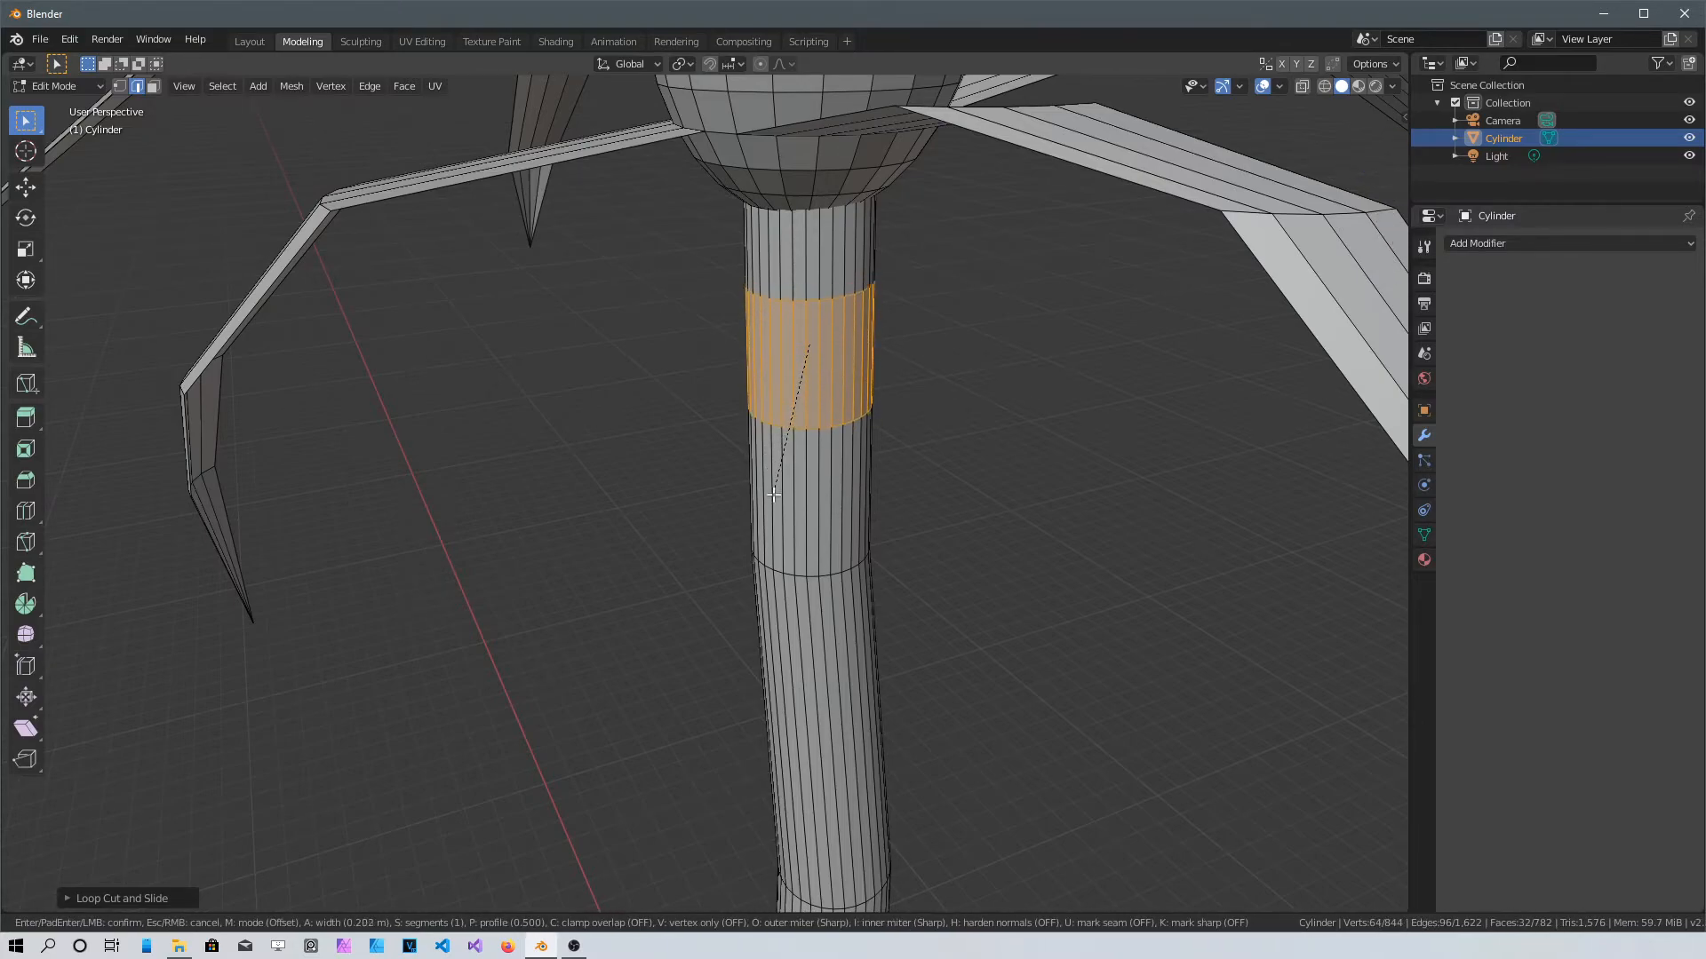
click(781, 459)
middle_drag(781, 459, 903, 451)
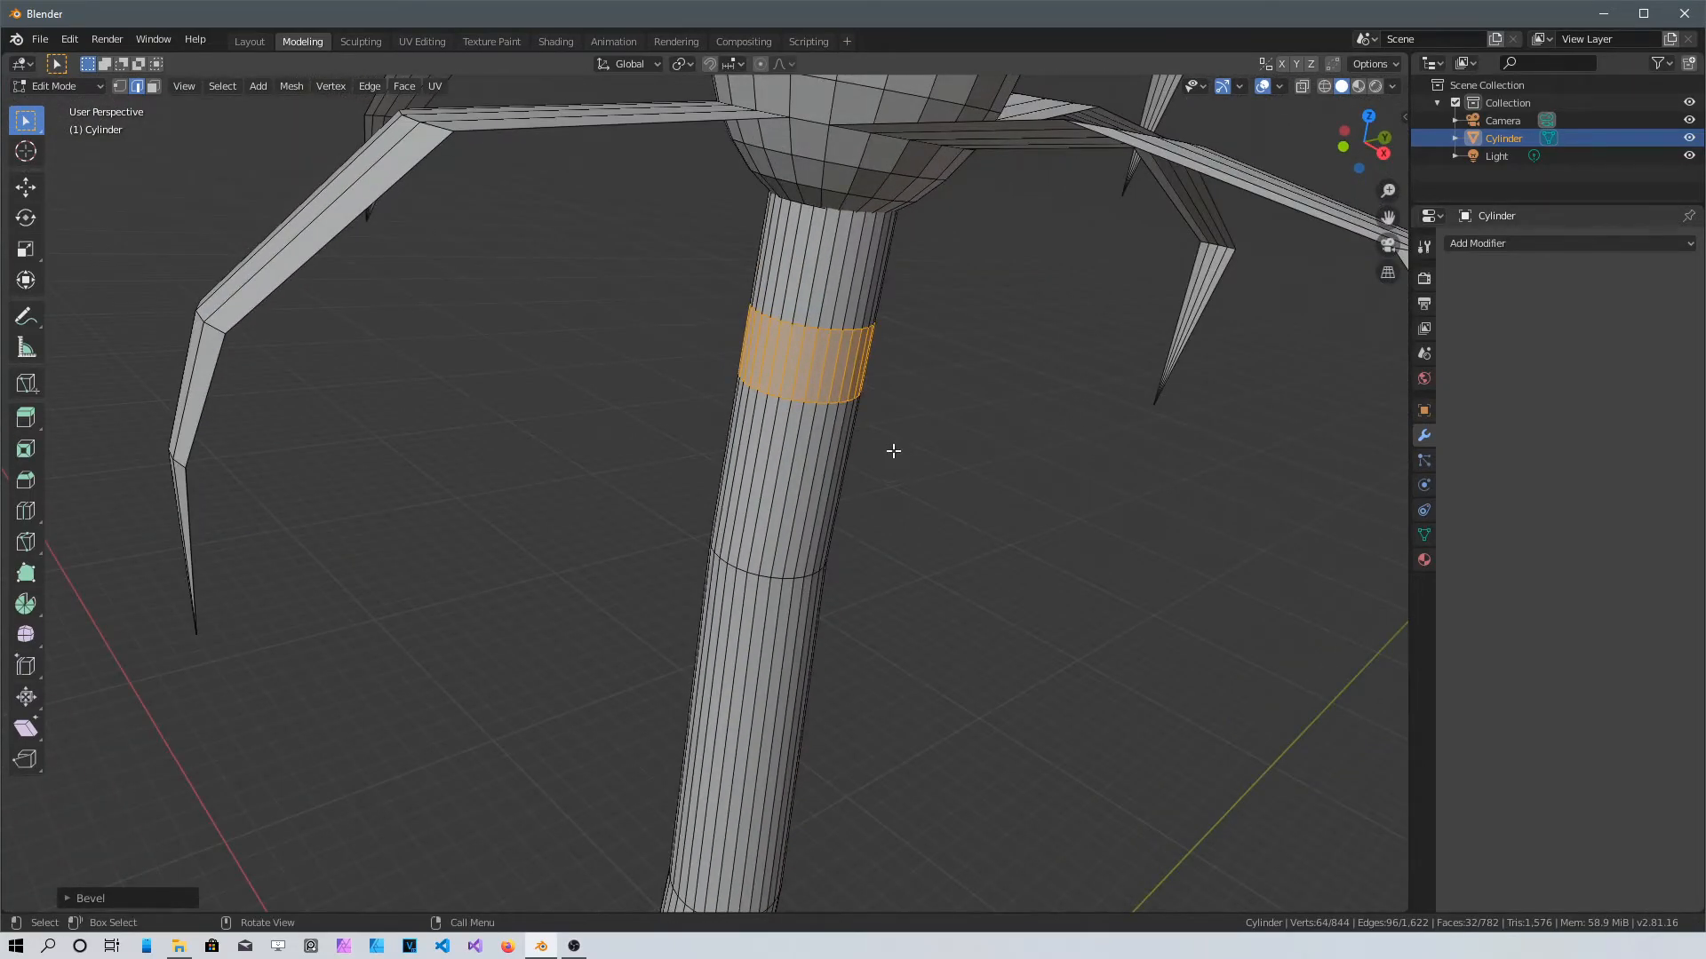
key(s)
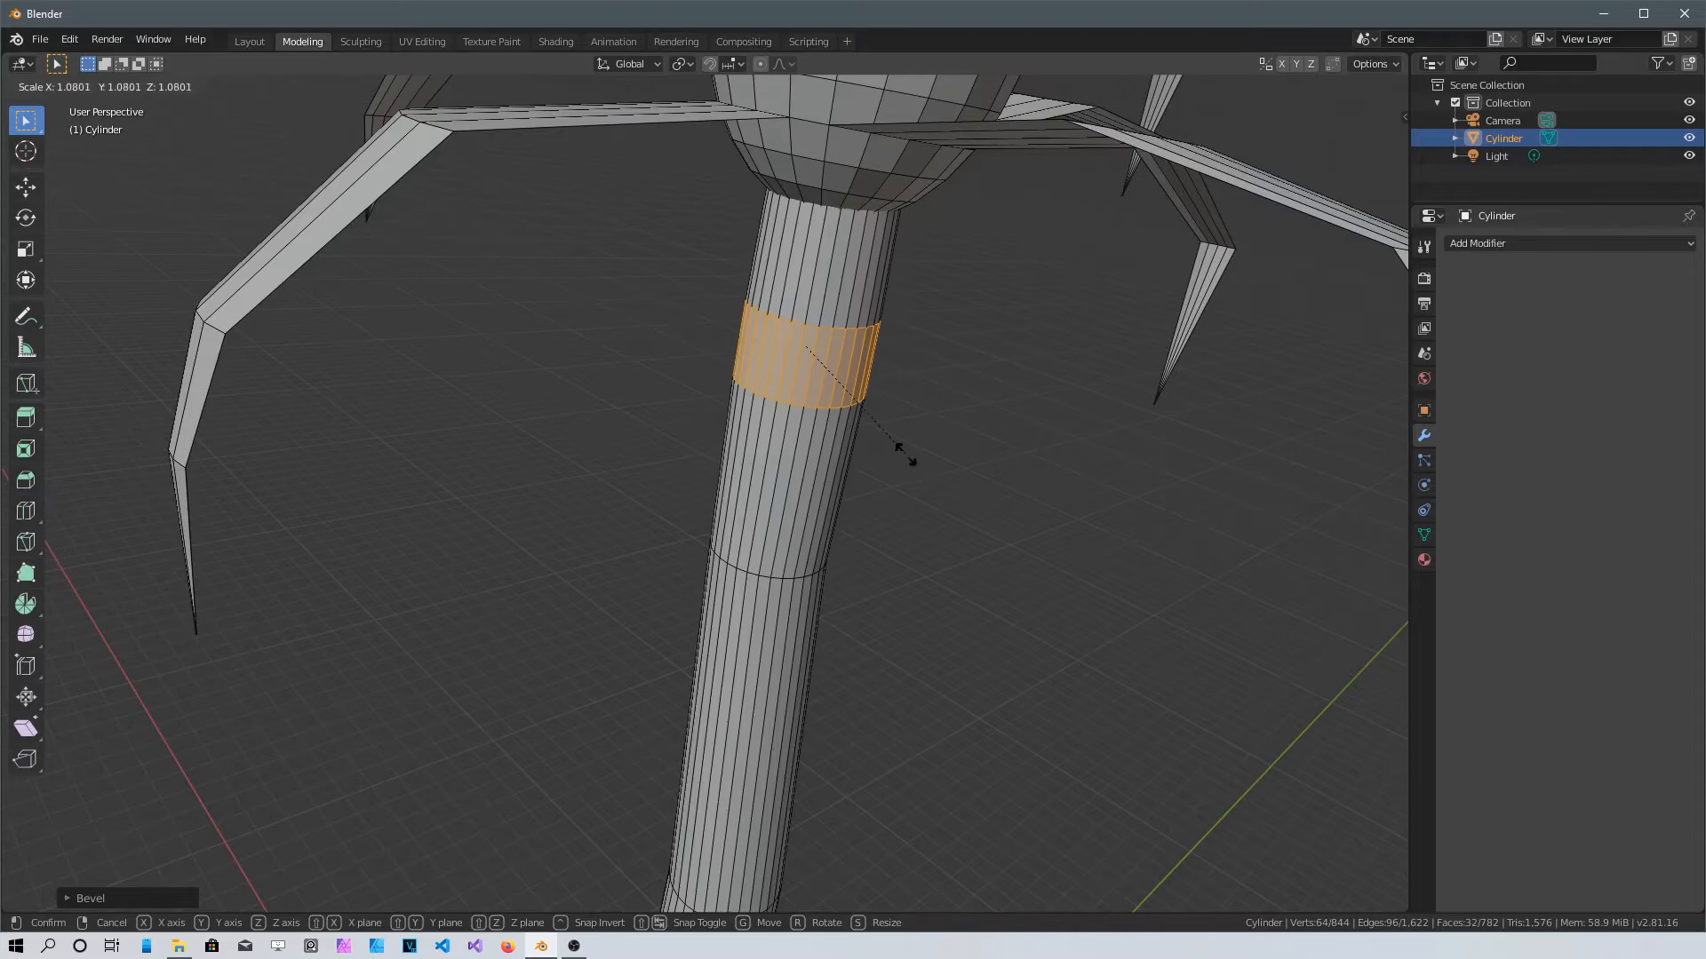
click(916, 467)
Add a raised ring to the second trunk segment from the top by bevelling a centred loop cut and enlarging the band slightly
shift+middle_drag(917, 584, 747, 473)
middle_drag(690, 525, 712, 384)
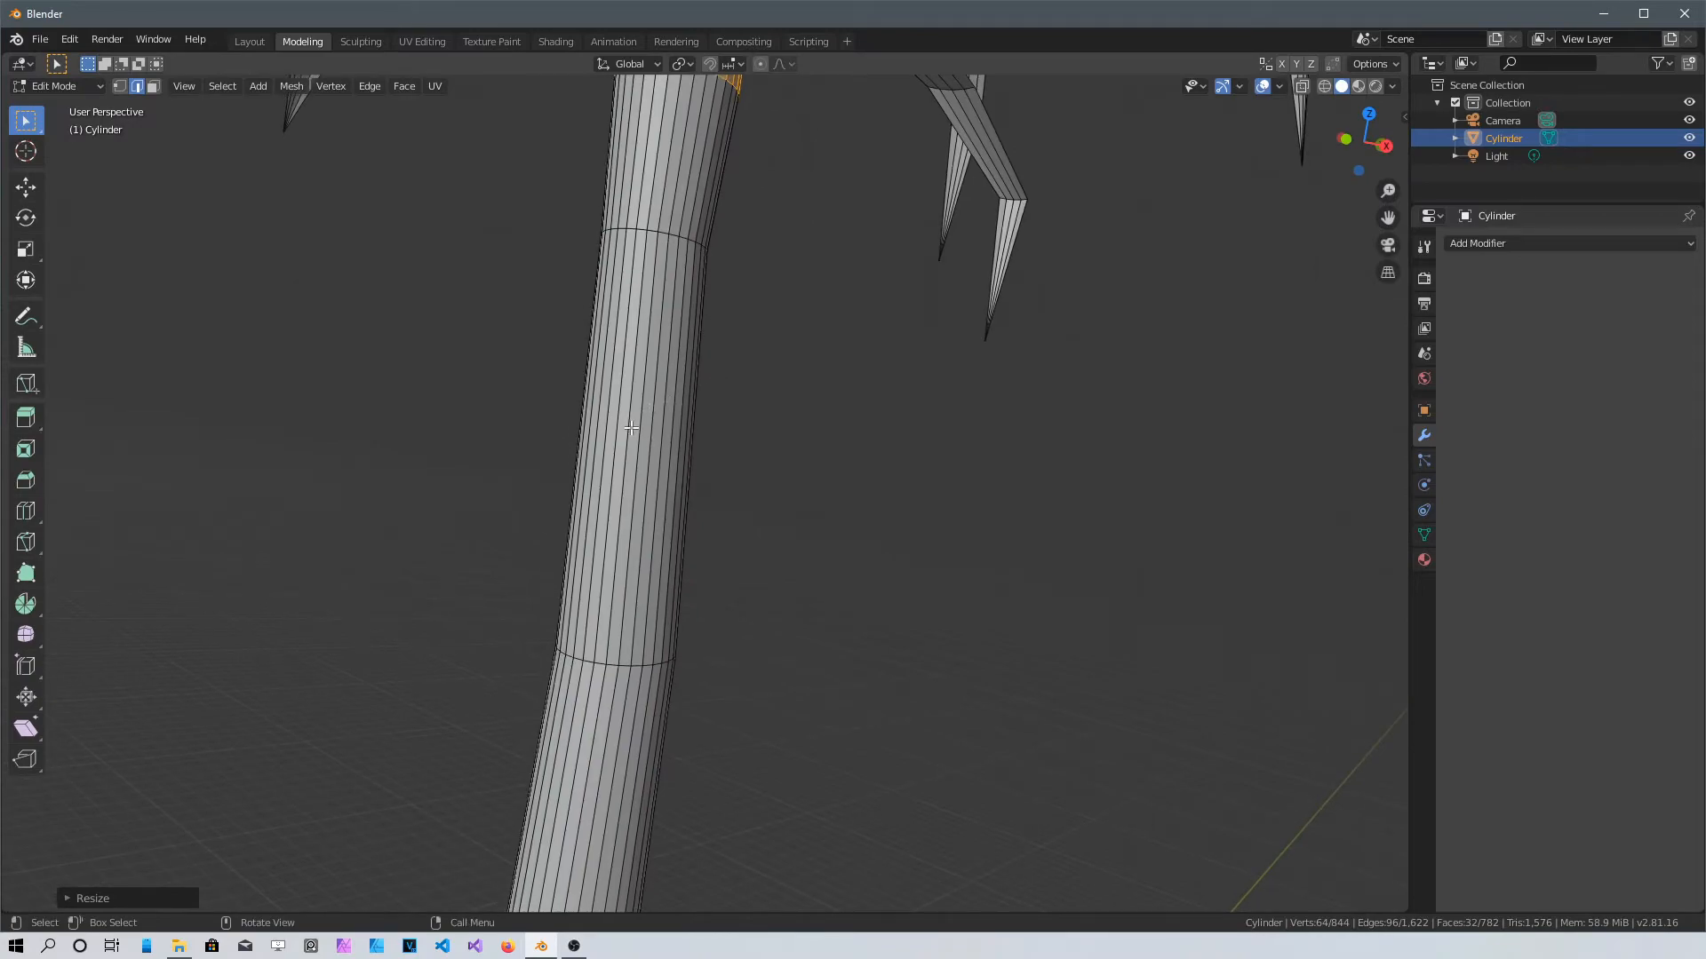
key(ctrl+r)
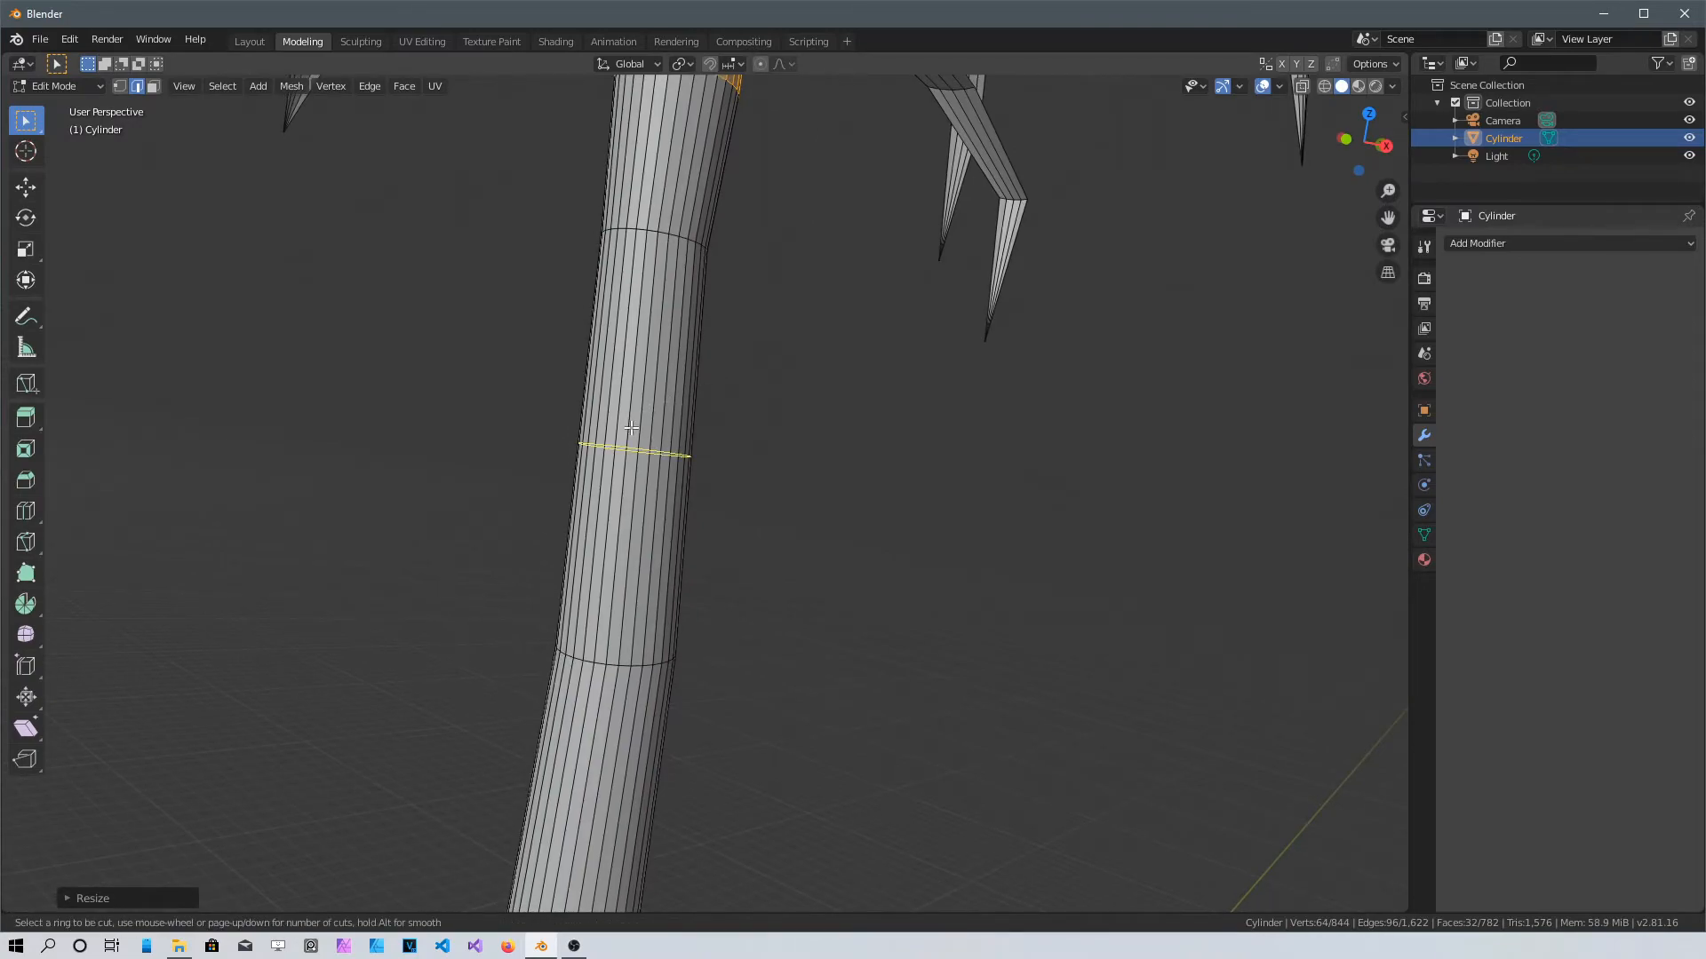
click(631, 428)
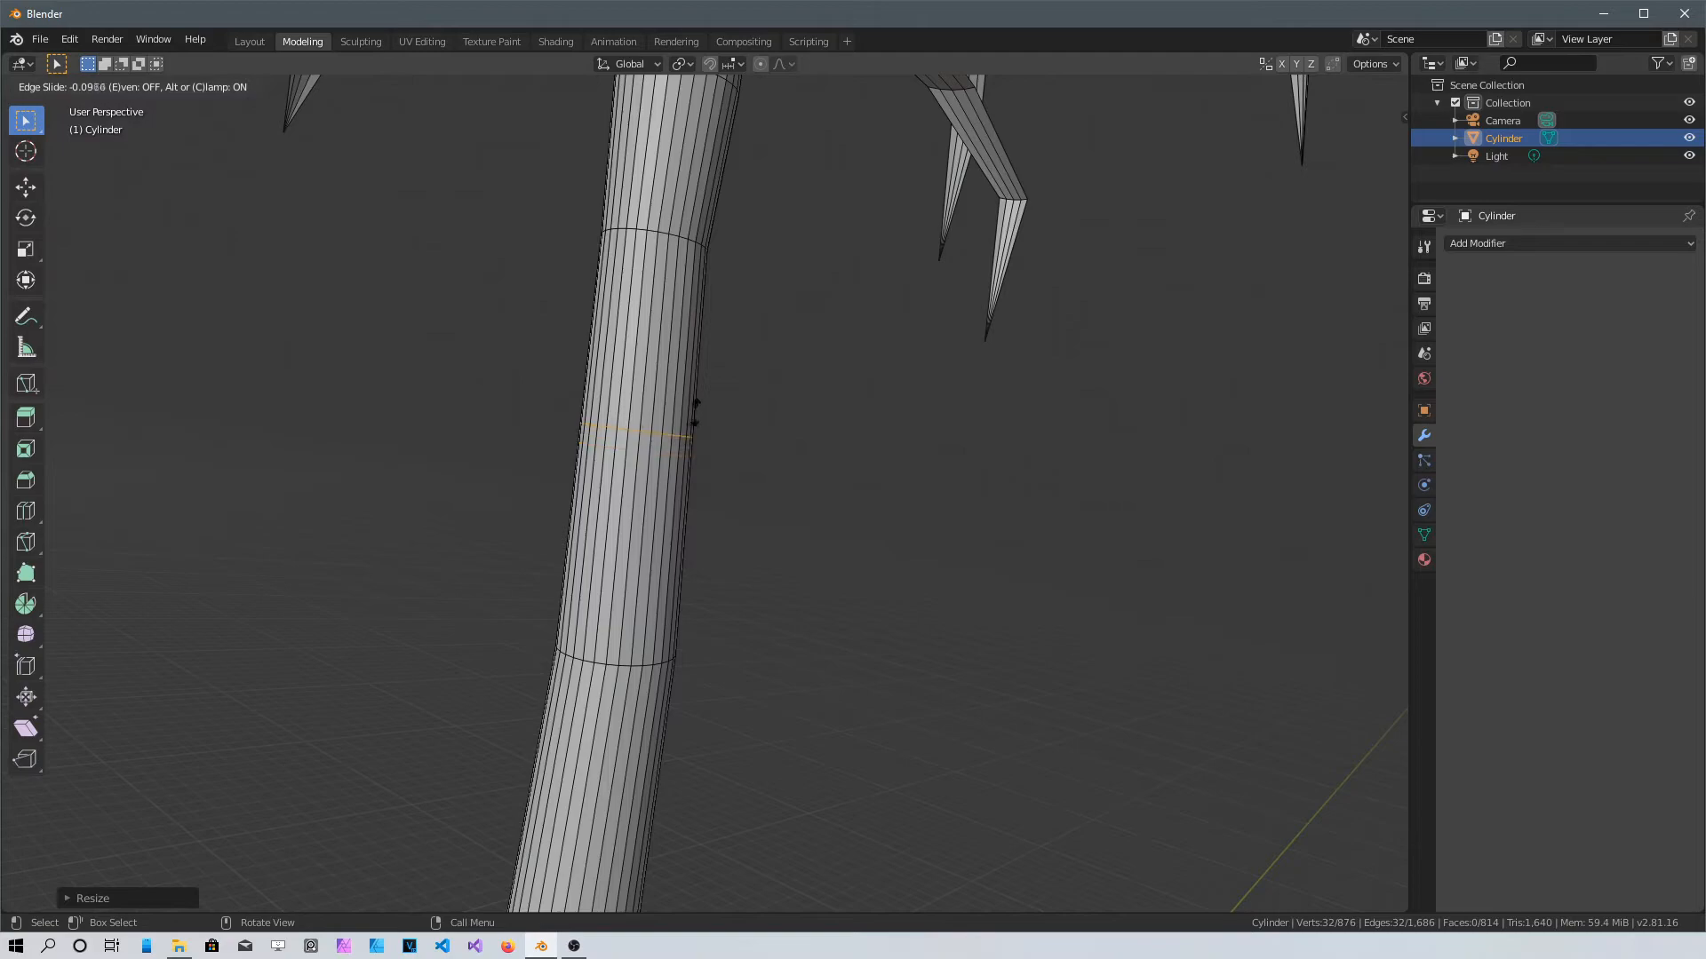
click(675, 429)
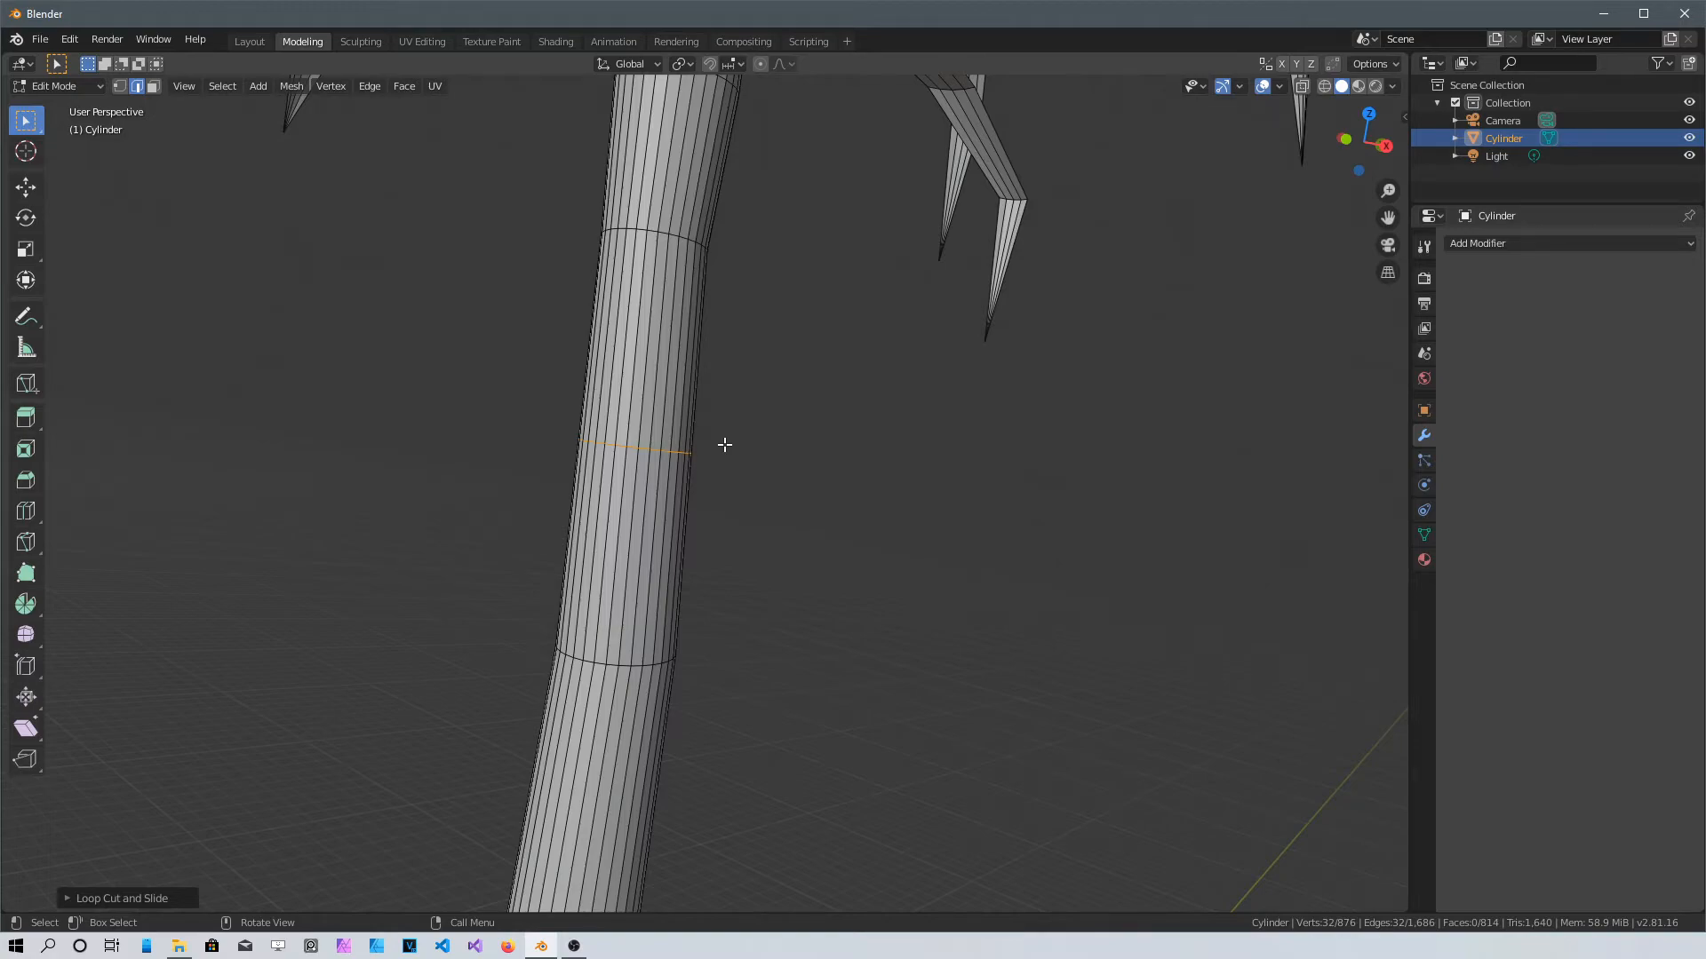
key(ctrl+b)
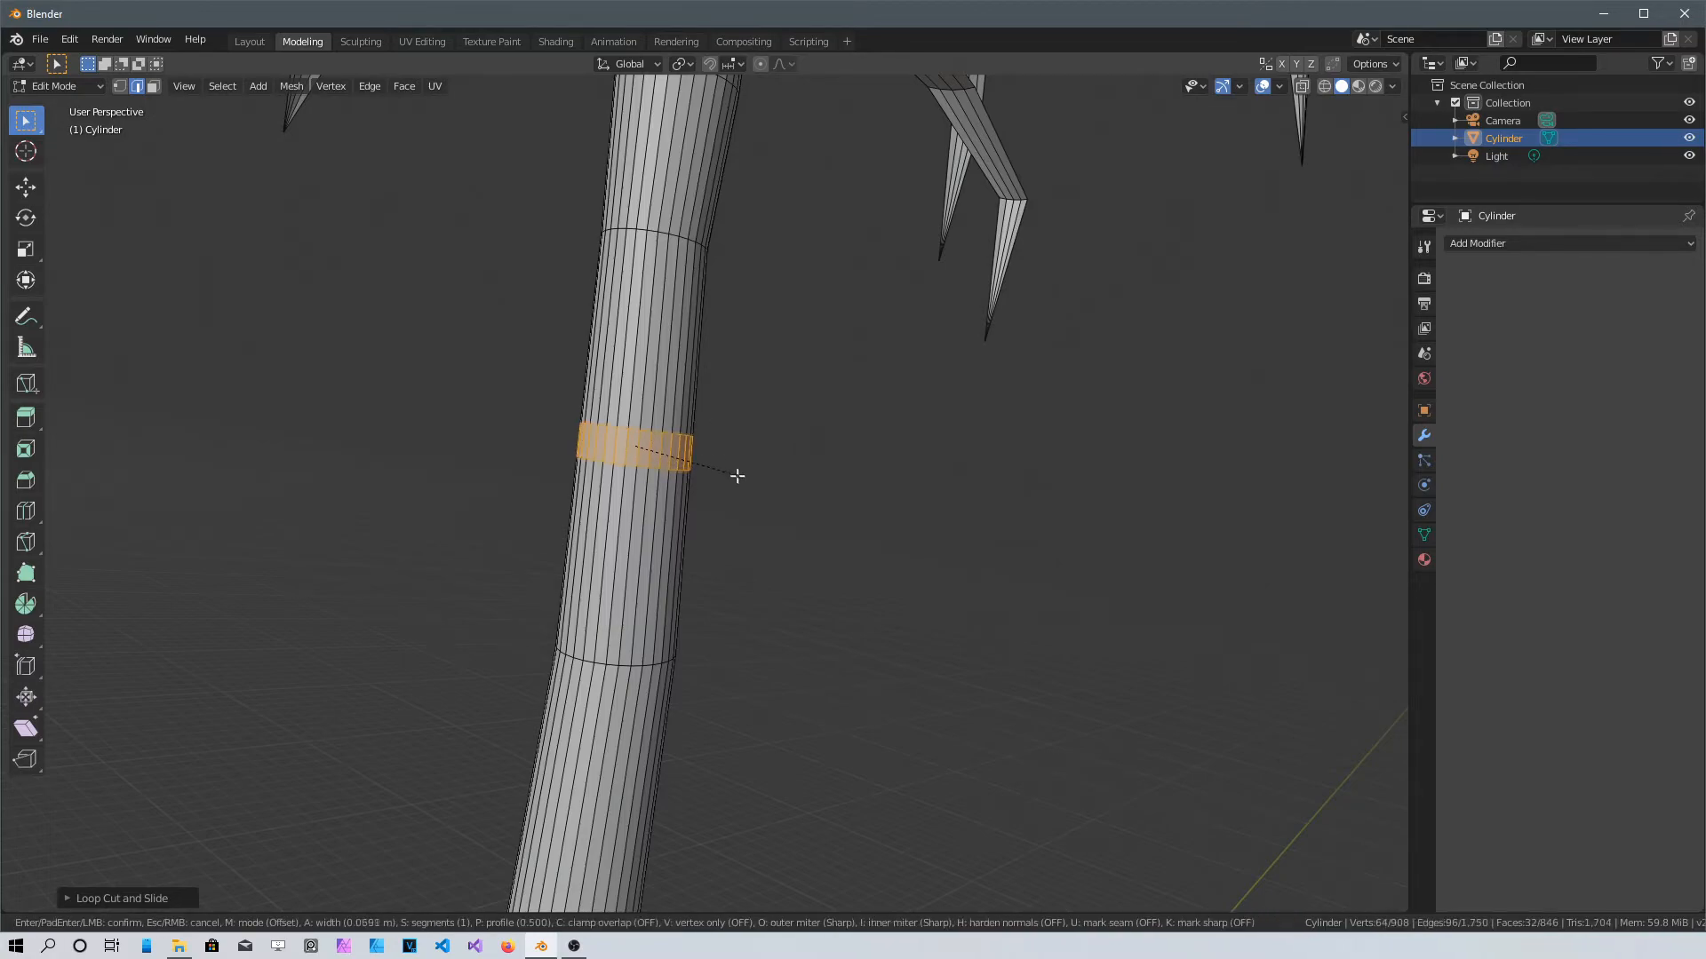
click(740, 490)
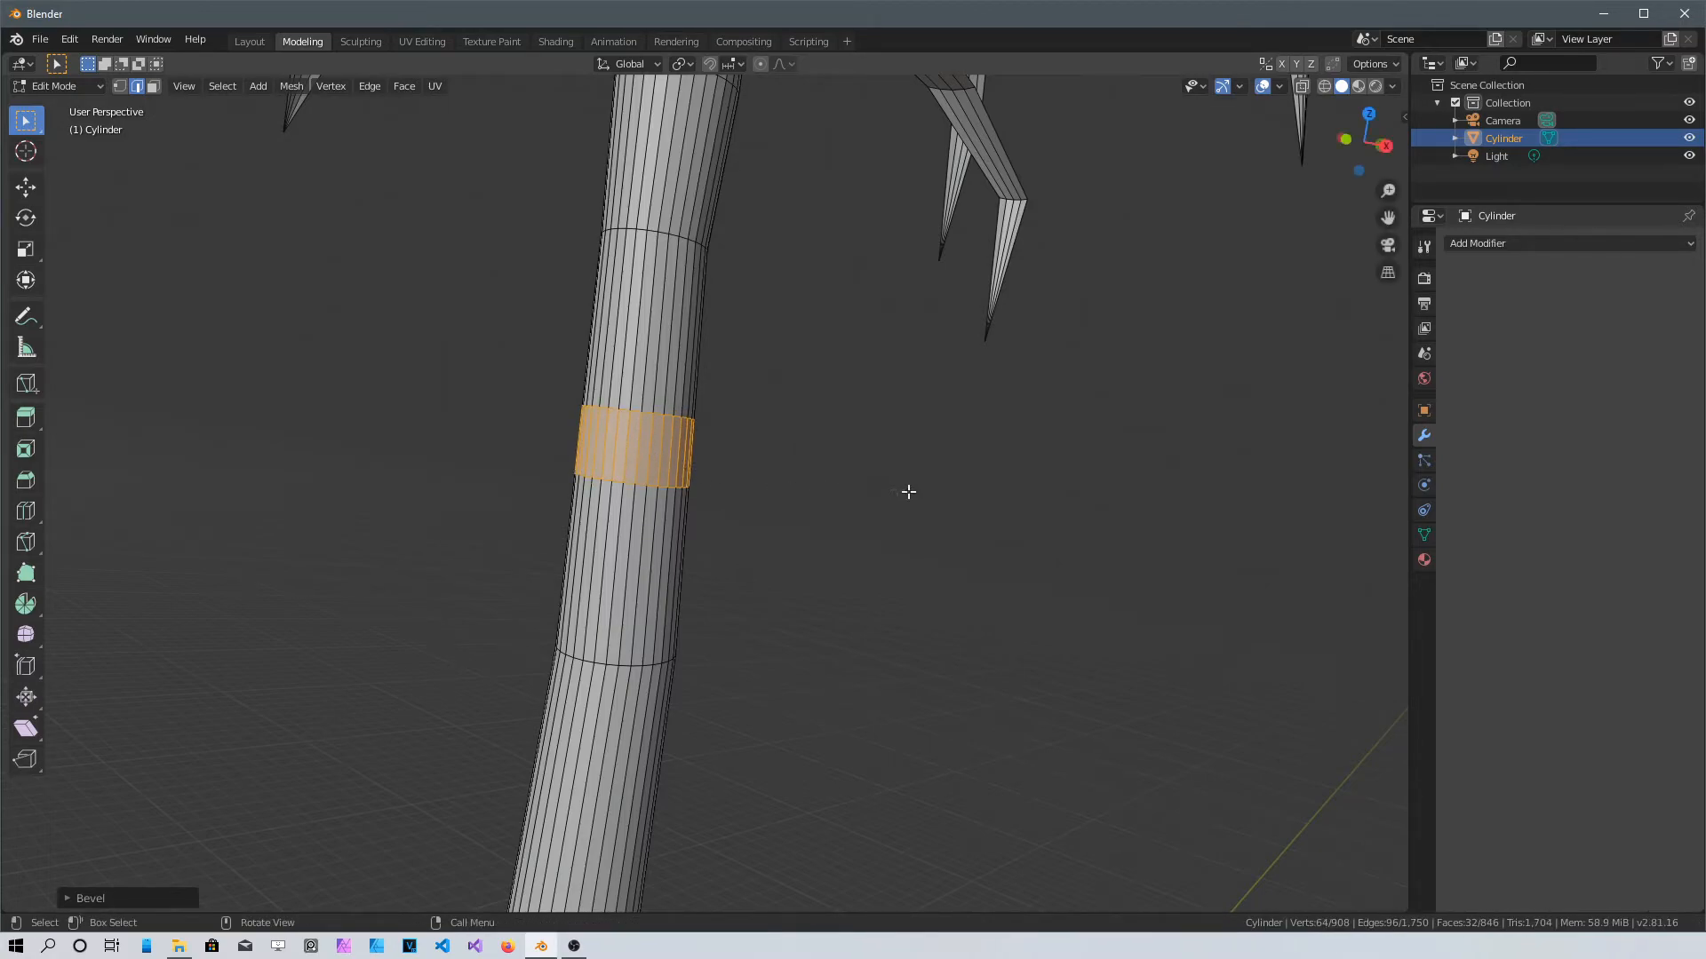
key(s)
click(945, 533)
Create a raised ring on the middle trunk segment from a centred, bevelled loop cut scaled up to about 1.11
shift+middle_drag(745, 632, 796, 188)
key(ctrl+r)
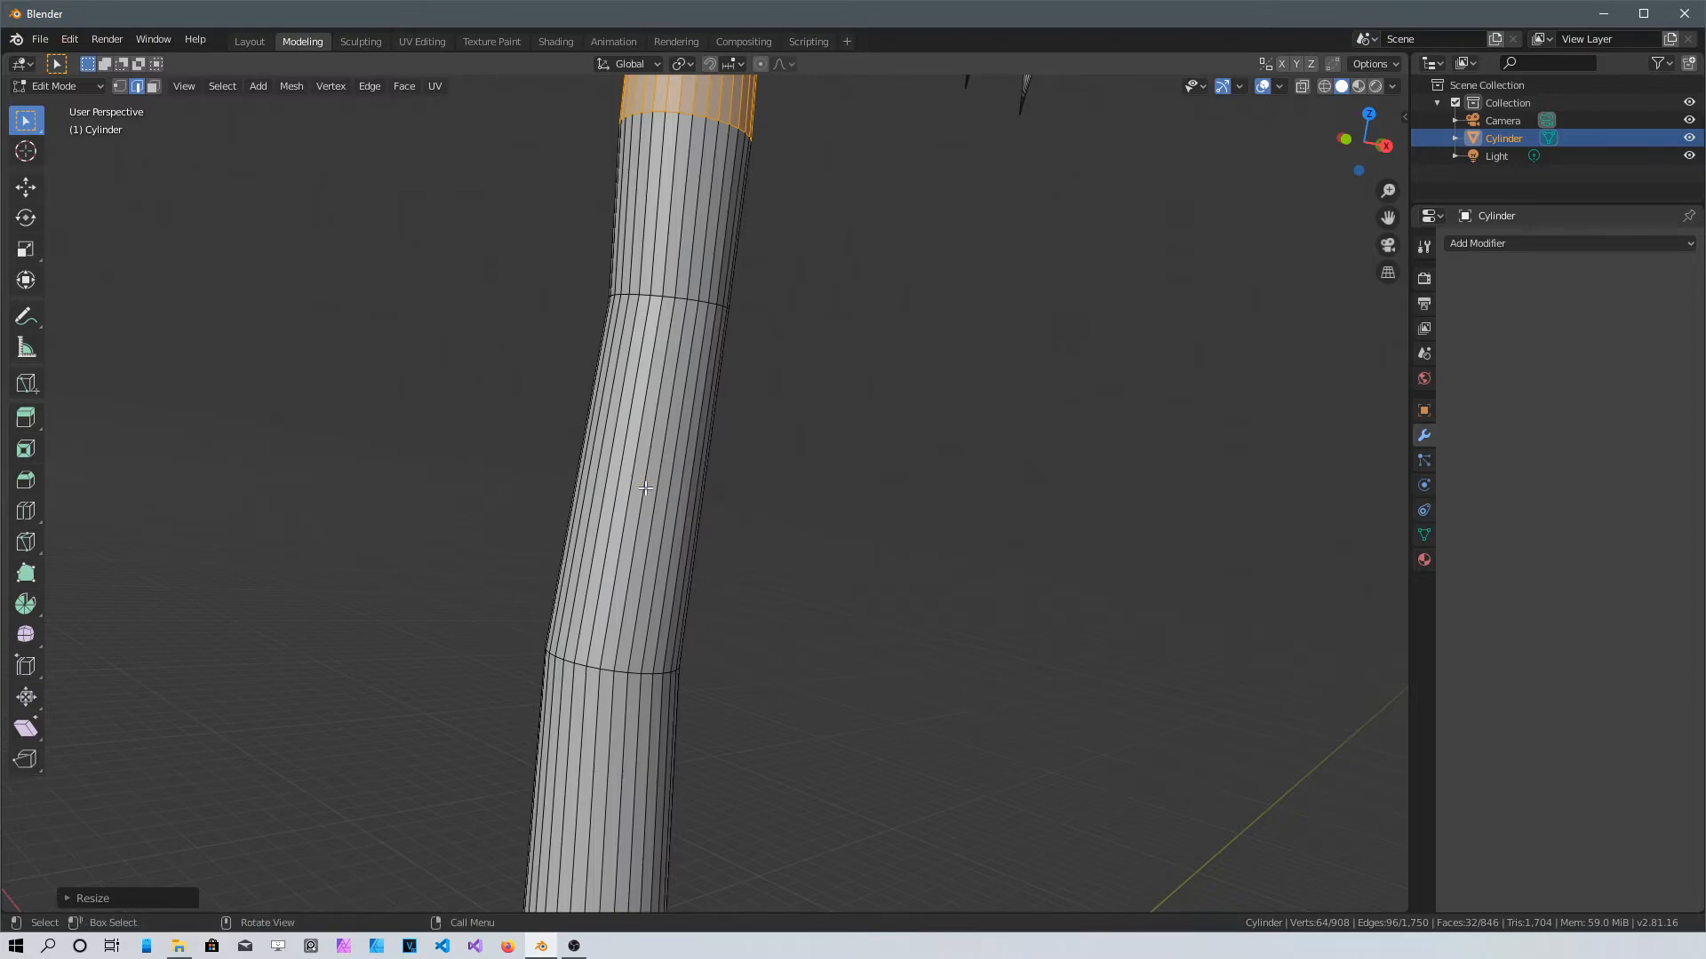
click(647, 486)
right_click(649, 486)
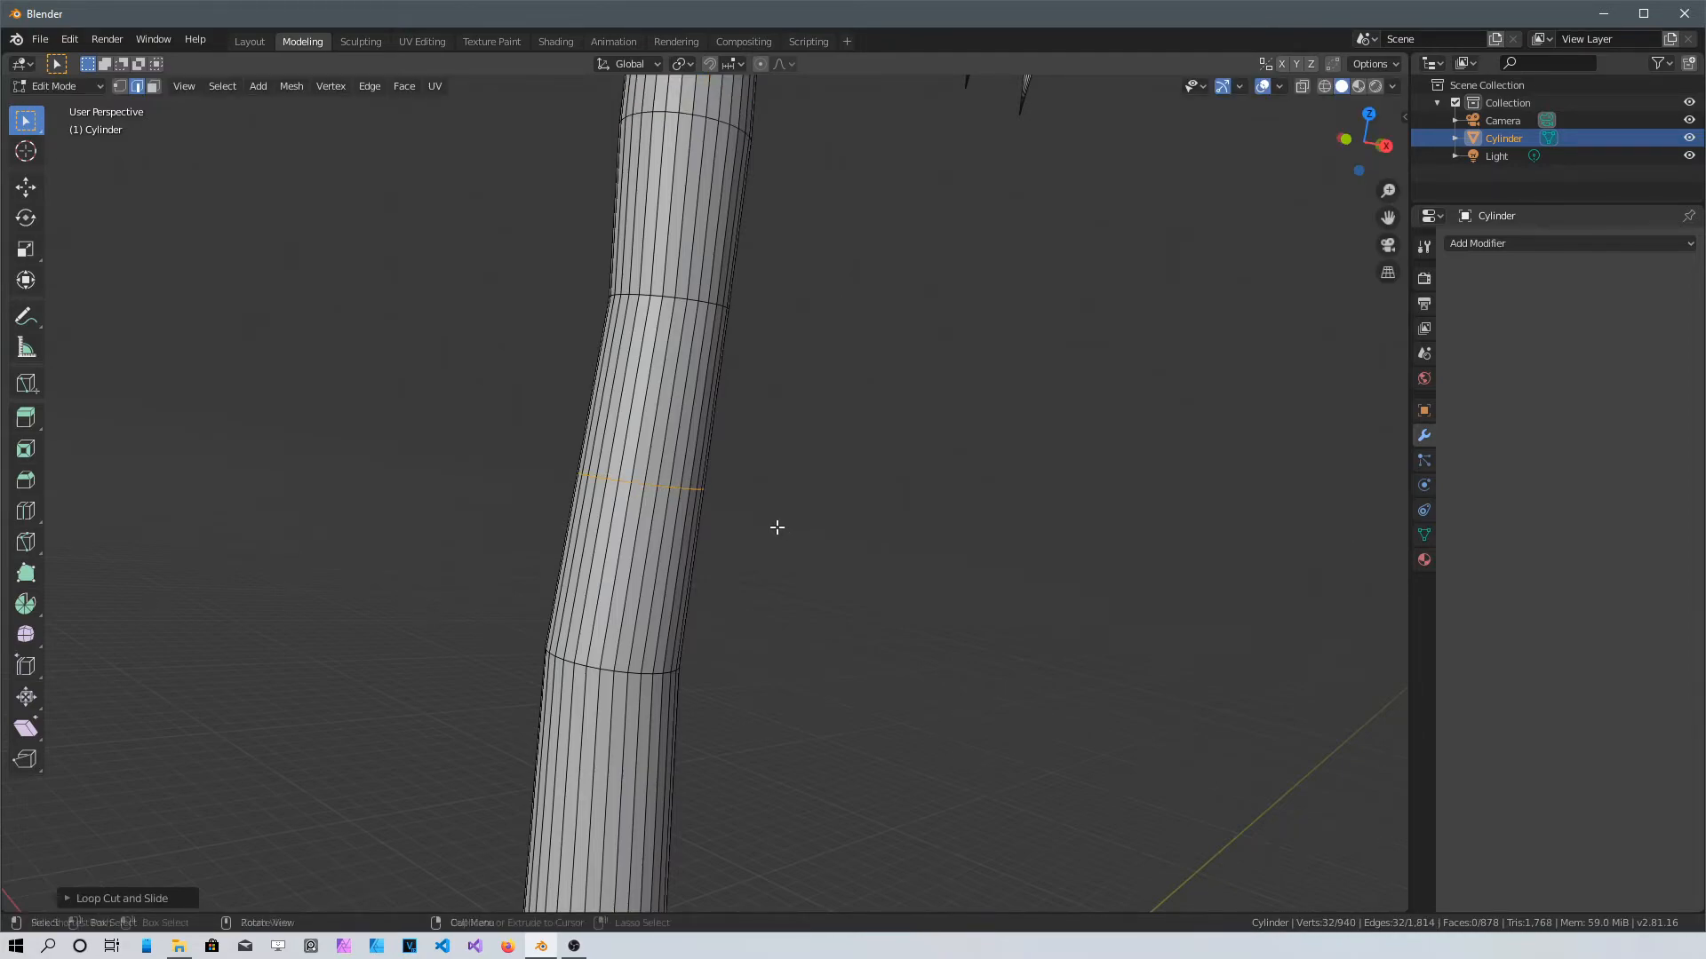
key(ctrl+b)
click(794, 550)
key(s)
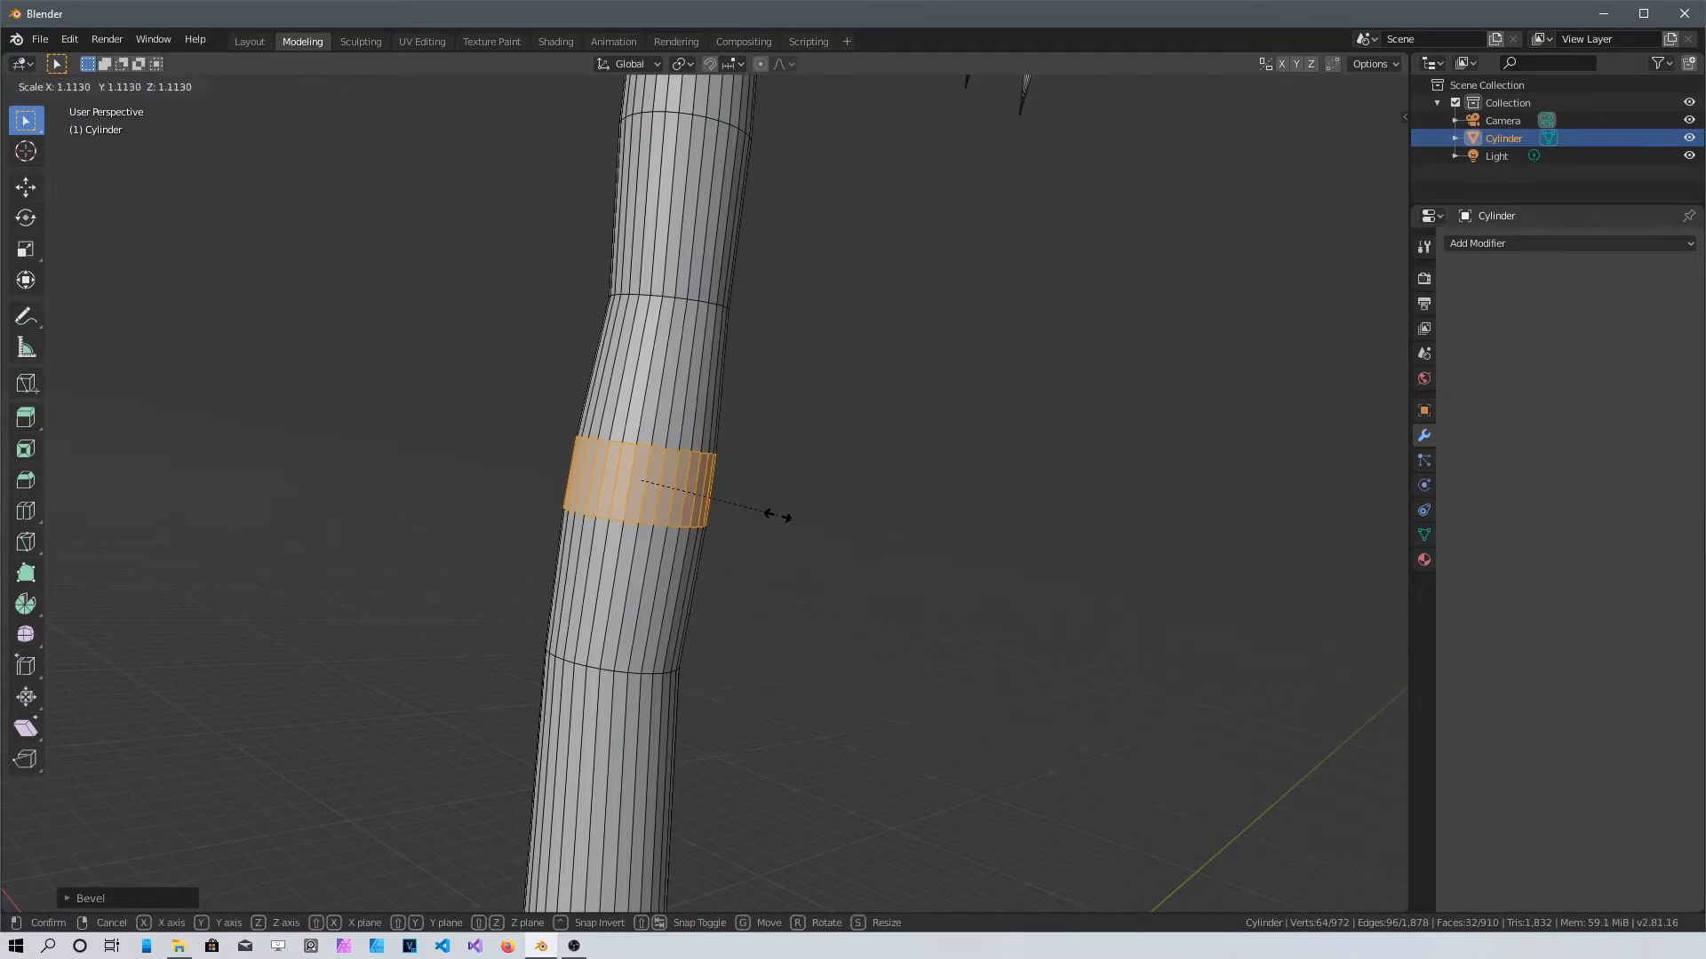
click(777, 516)
Make a raised ring on the second-lowest trunk segment from a centred, bevelled loop cut scaled up to about 1.12
shift+middle_drag(725, 652, 764, 106)
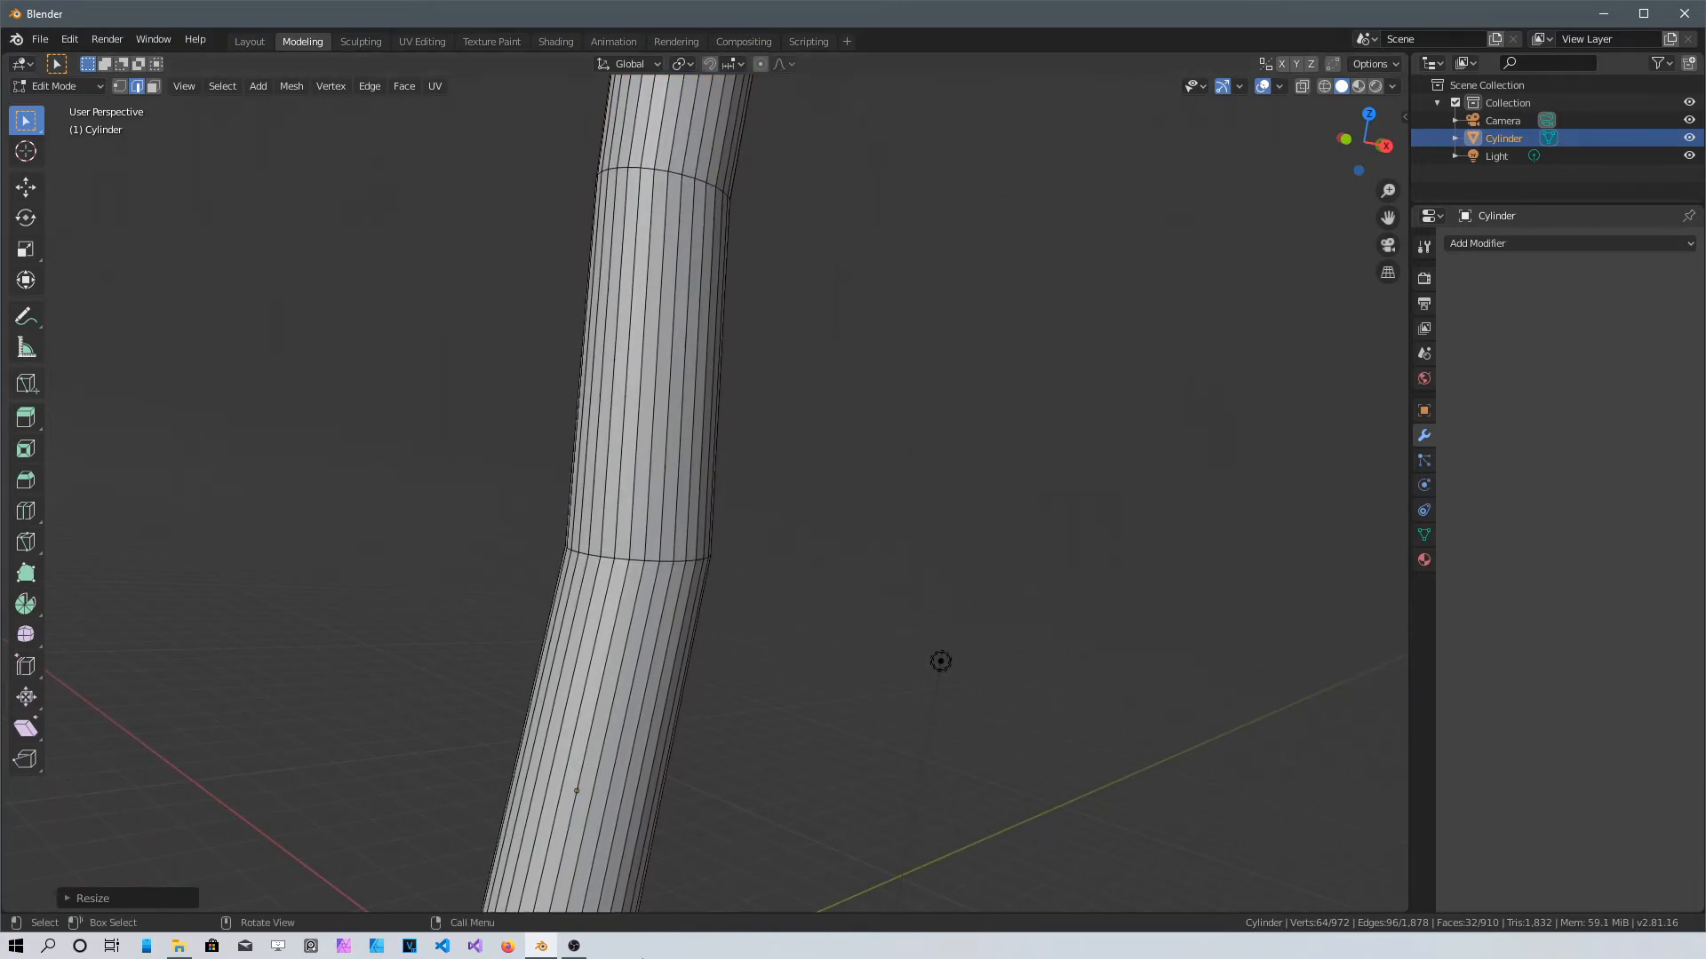
key(ctrl+r)
click(641, 338)
right_click(640, 337)
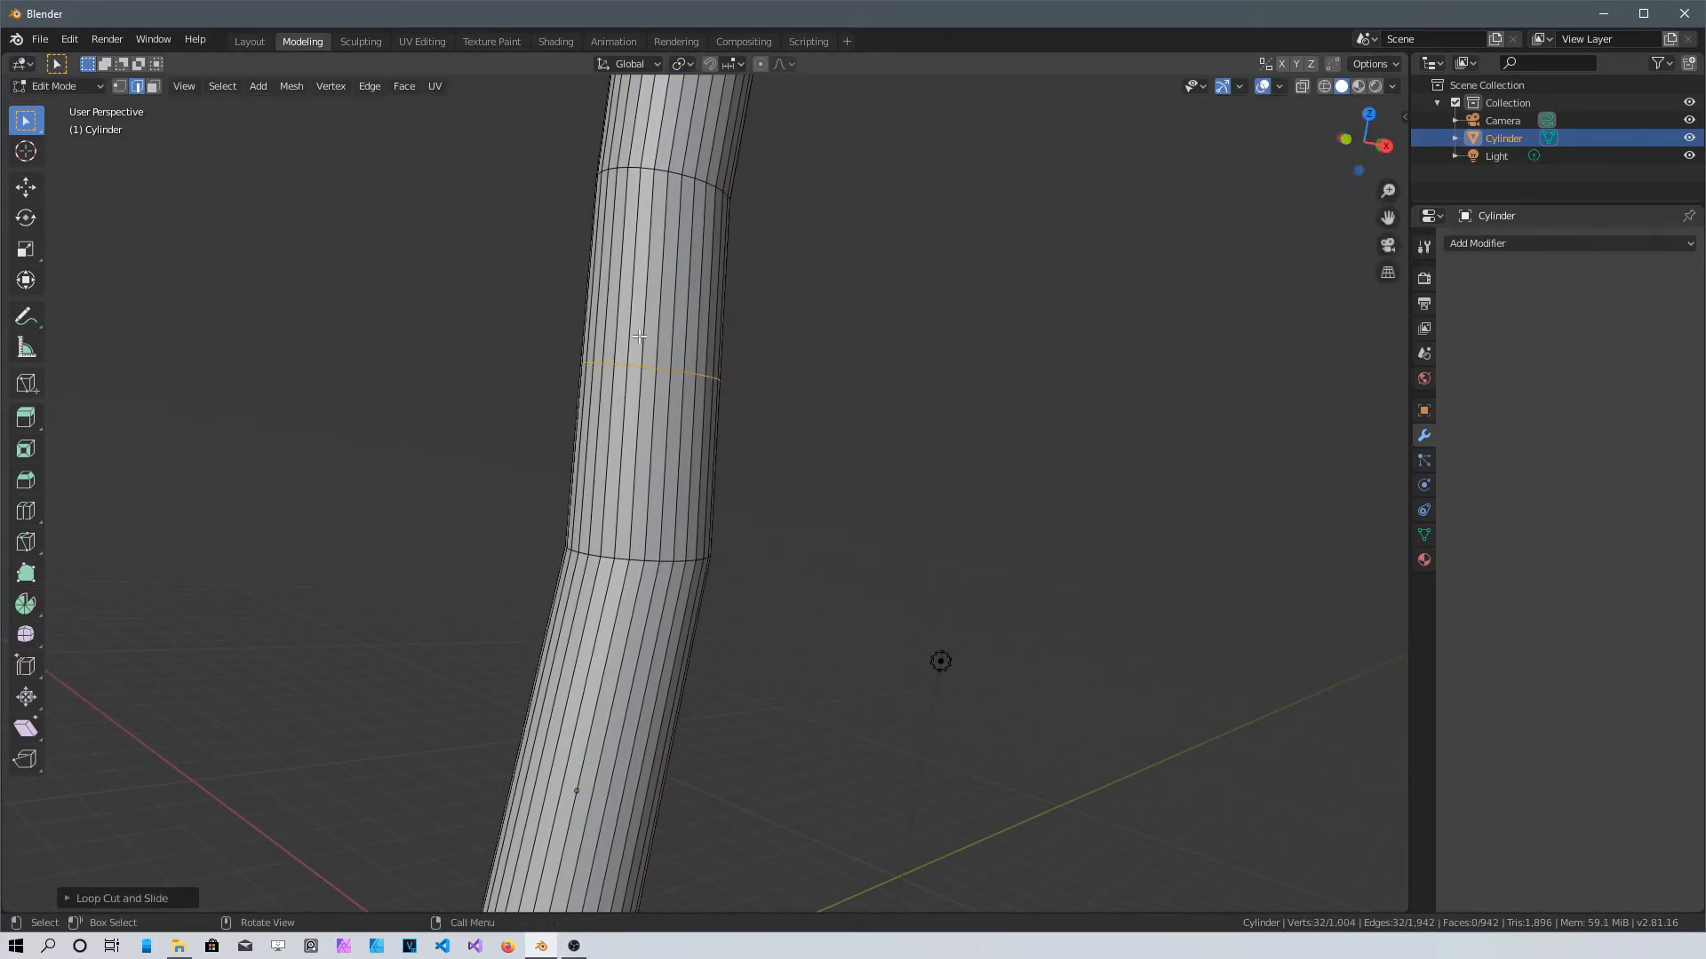
key(ctrl+b)
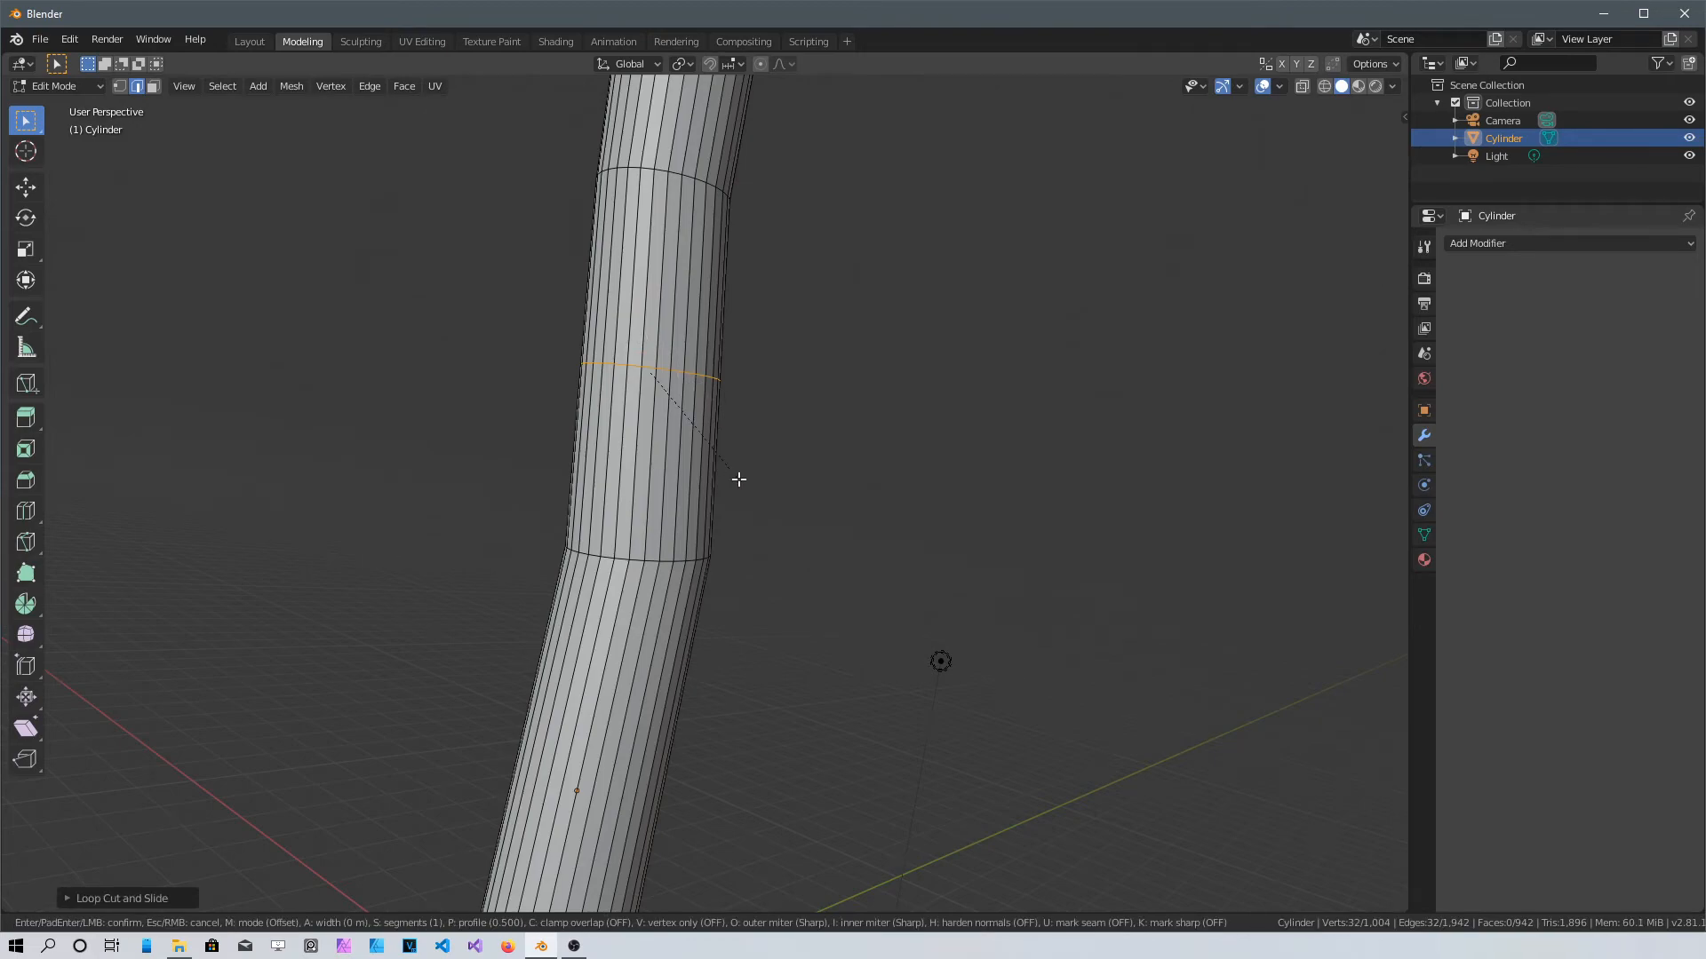
click(748, 500)
key(s)
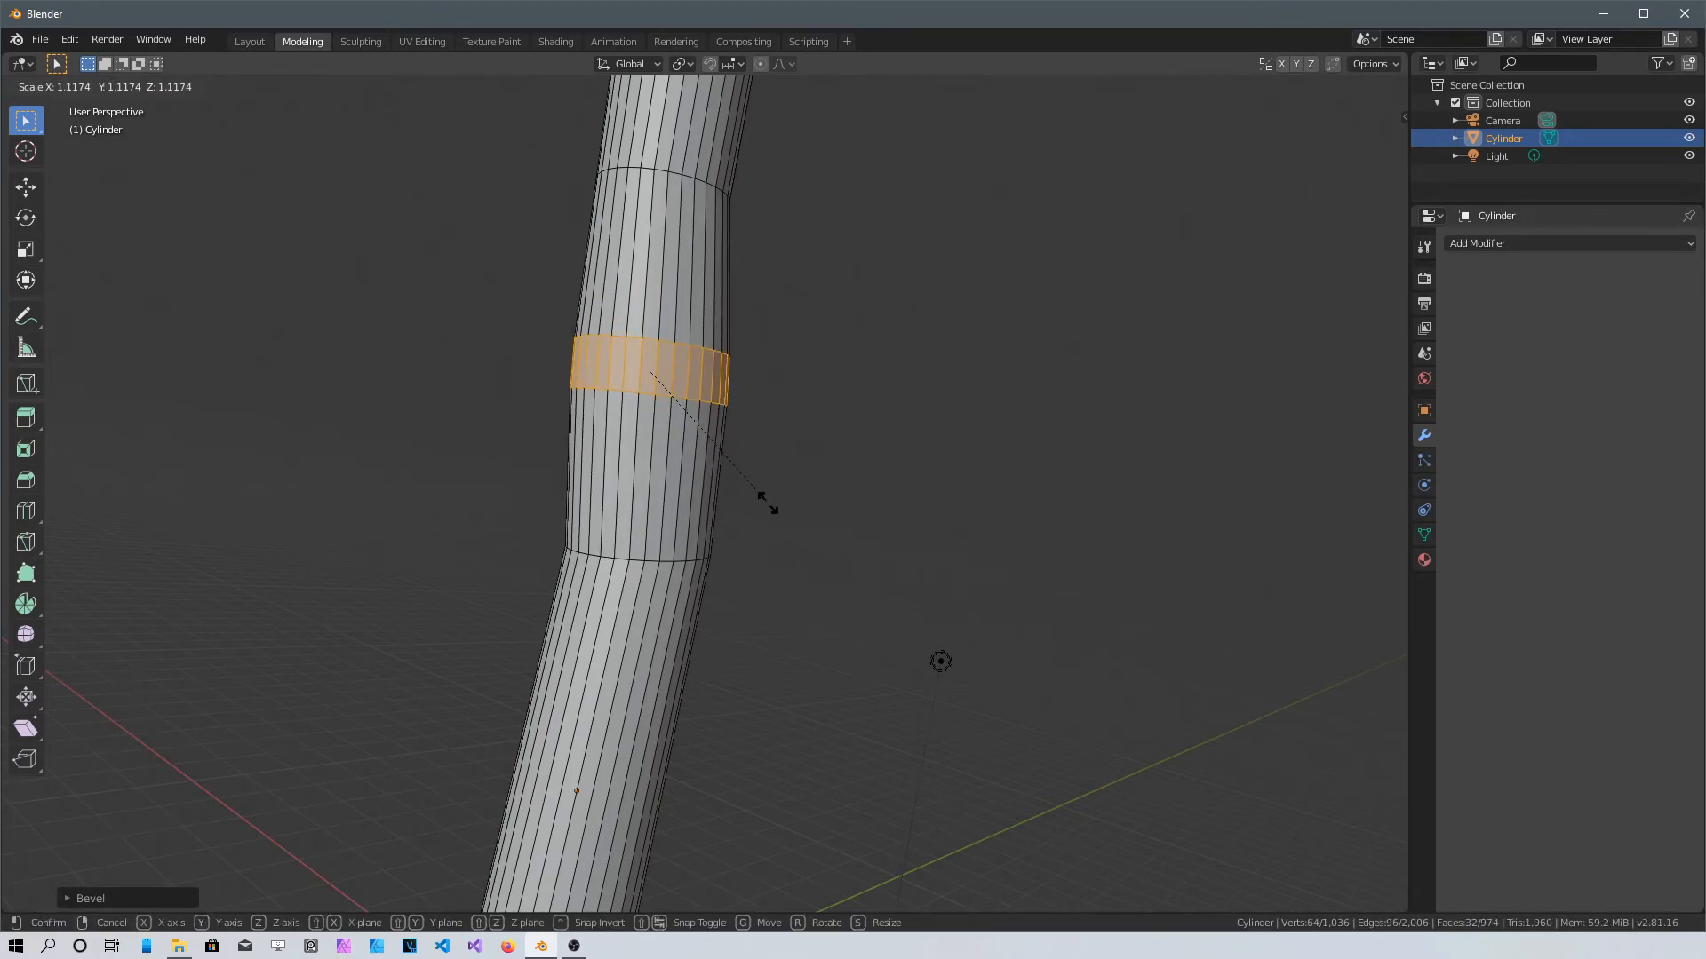
click(769, 503)
Add a raised ring to the lowest trunk segment by bevelling a centred loop cut and scaling the band to about 1.11
middle_drag(706, 713, 653, 511)
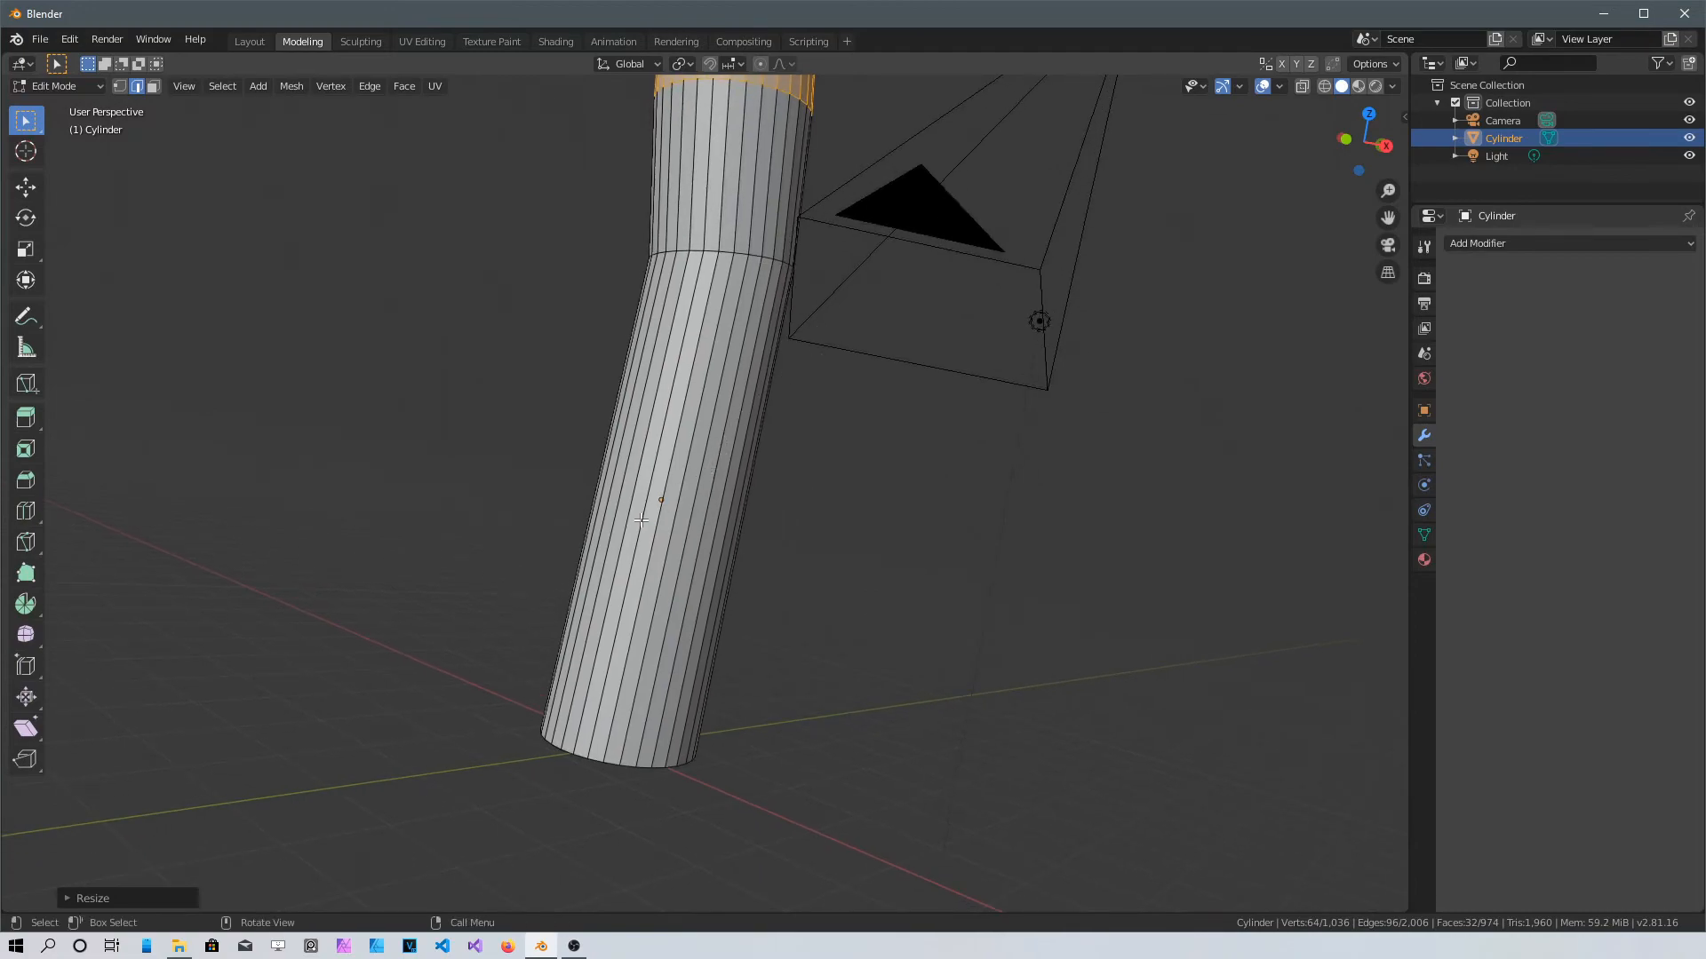
key(ctrl+r)
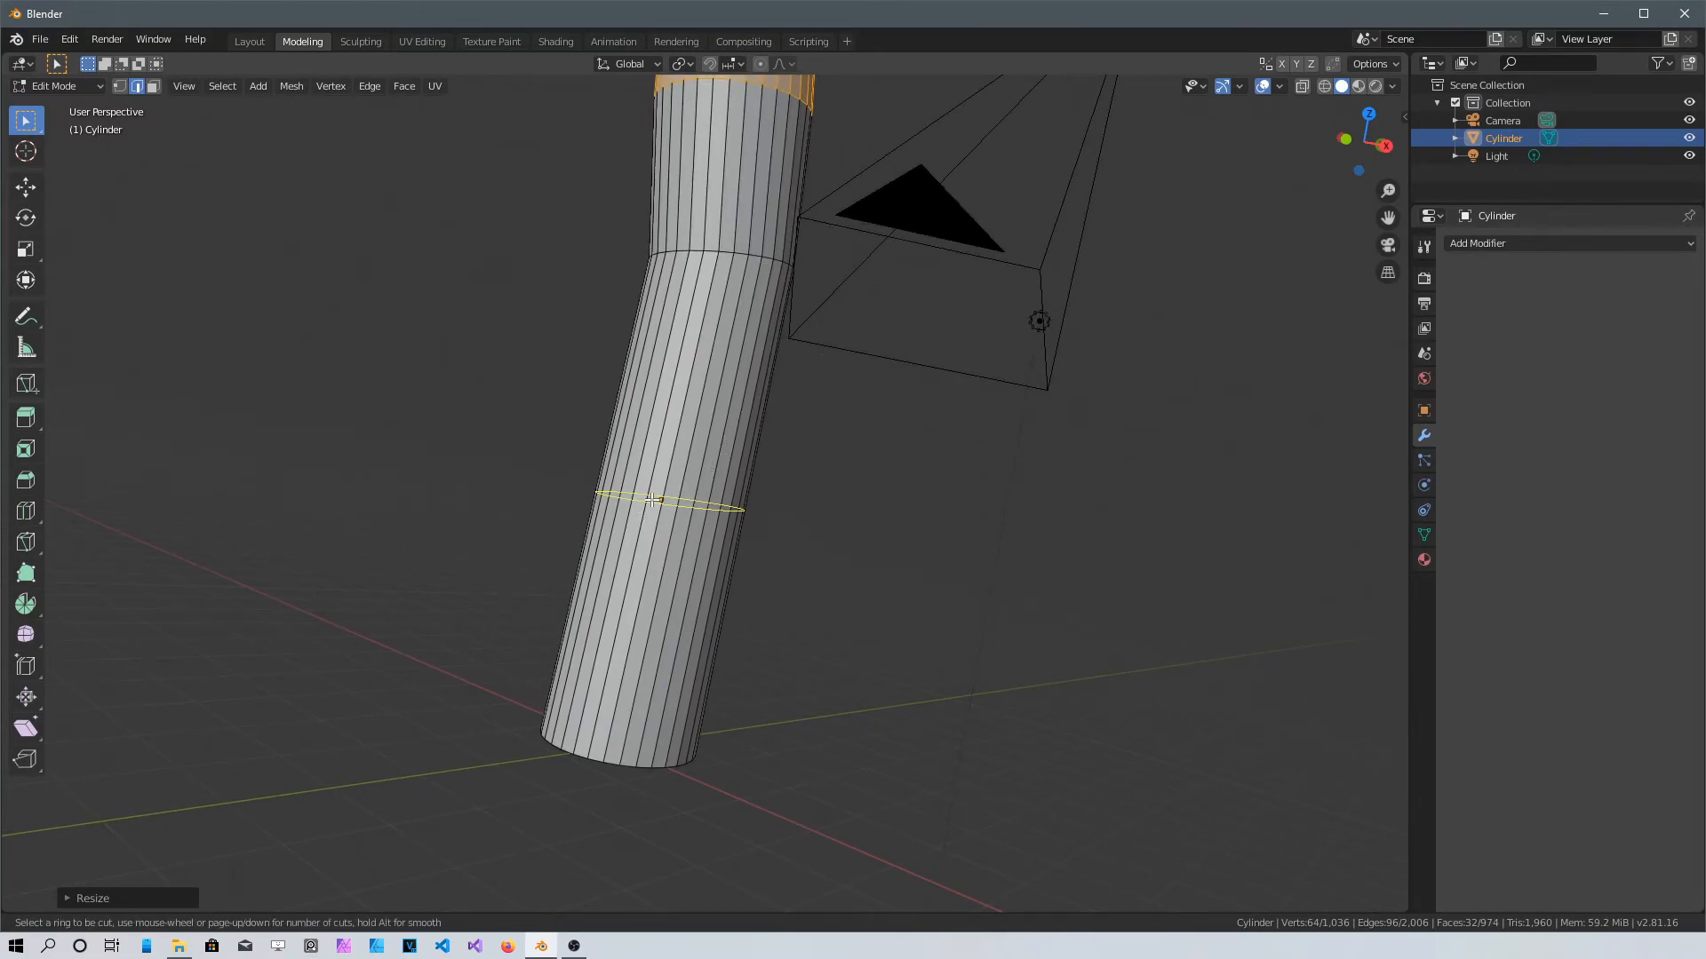
click(652, 500)
right_click(653, 500)
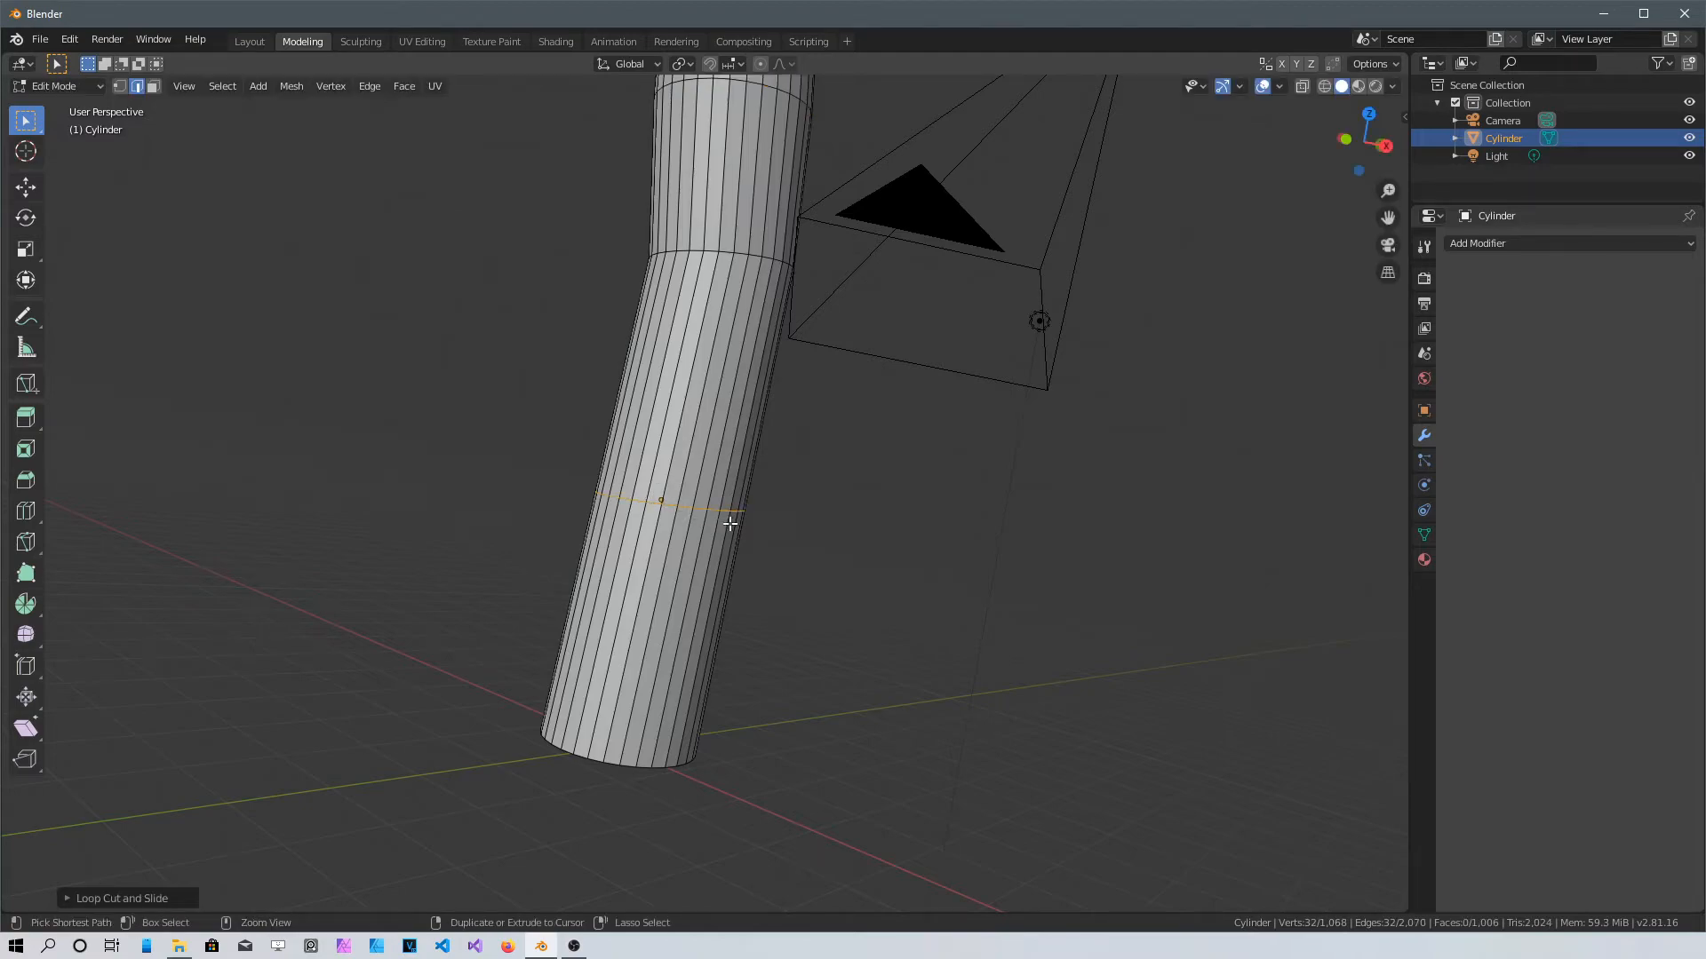
key(ctrl+b)
click(743, 556)
key(s)
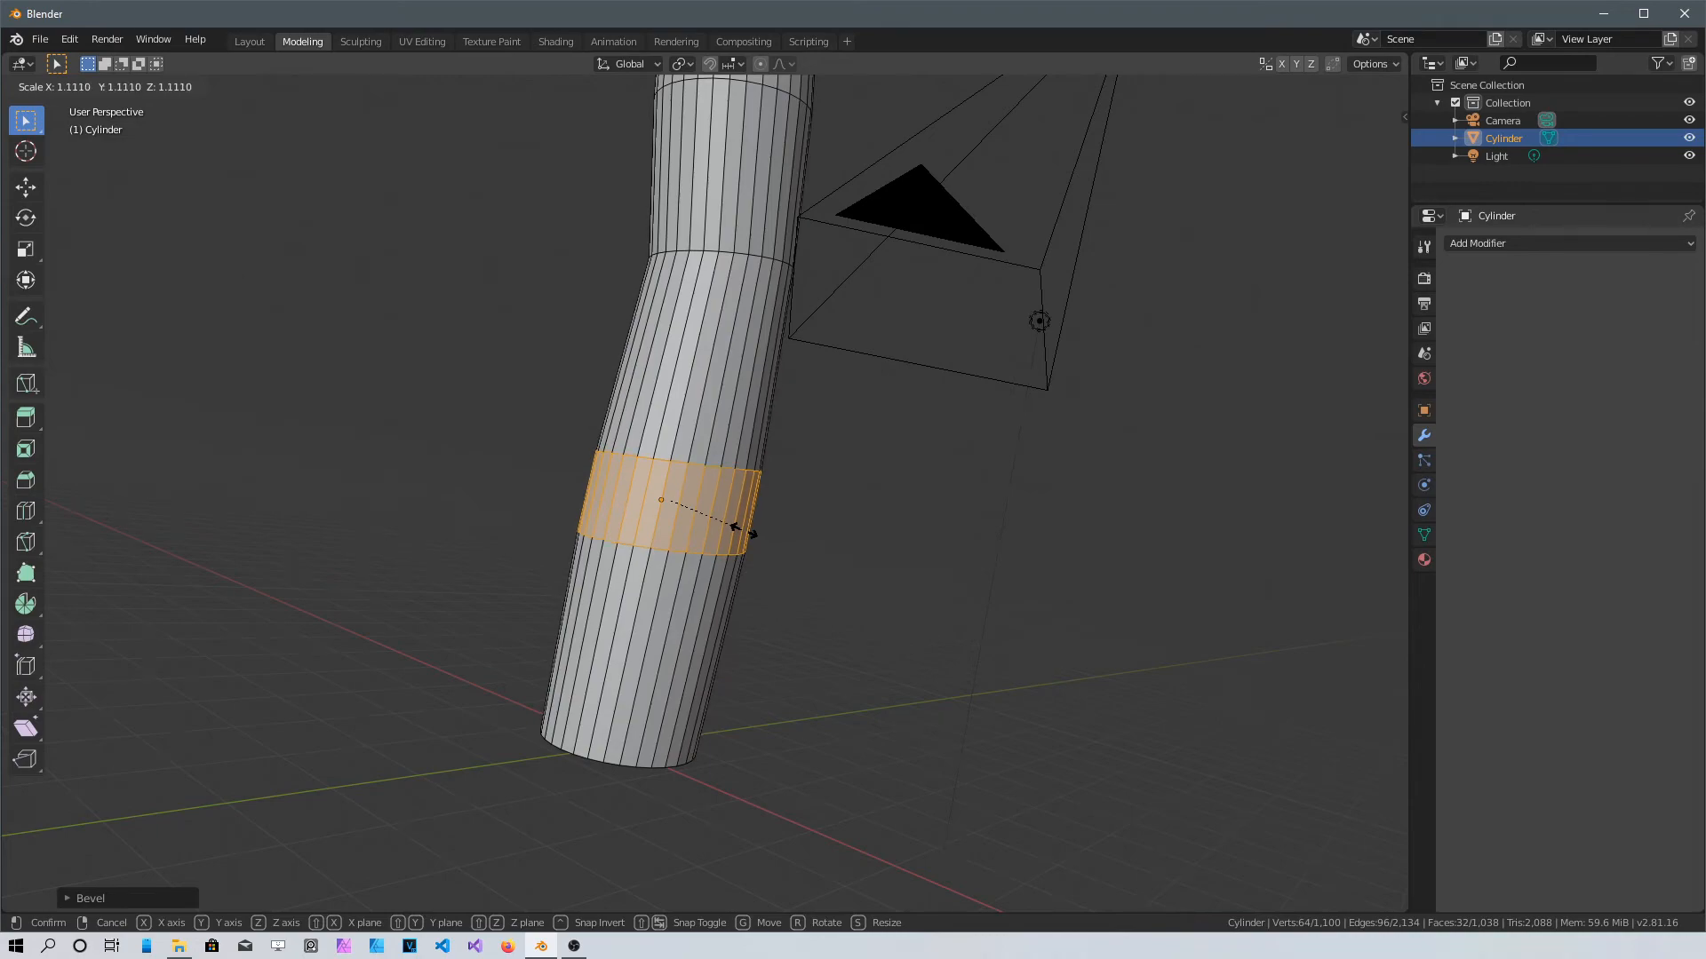
click(746, 526)
Set the viewport shading color to Texture with the whole palm tree in view
scroll(762, 636, down, 6)
scroll(765, 622, down, 3)
middle_drag(733, 538, 600, 558)
scroll(750, 399, up, 4)
shift+middle_drag(828, 358, 705, 600)
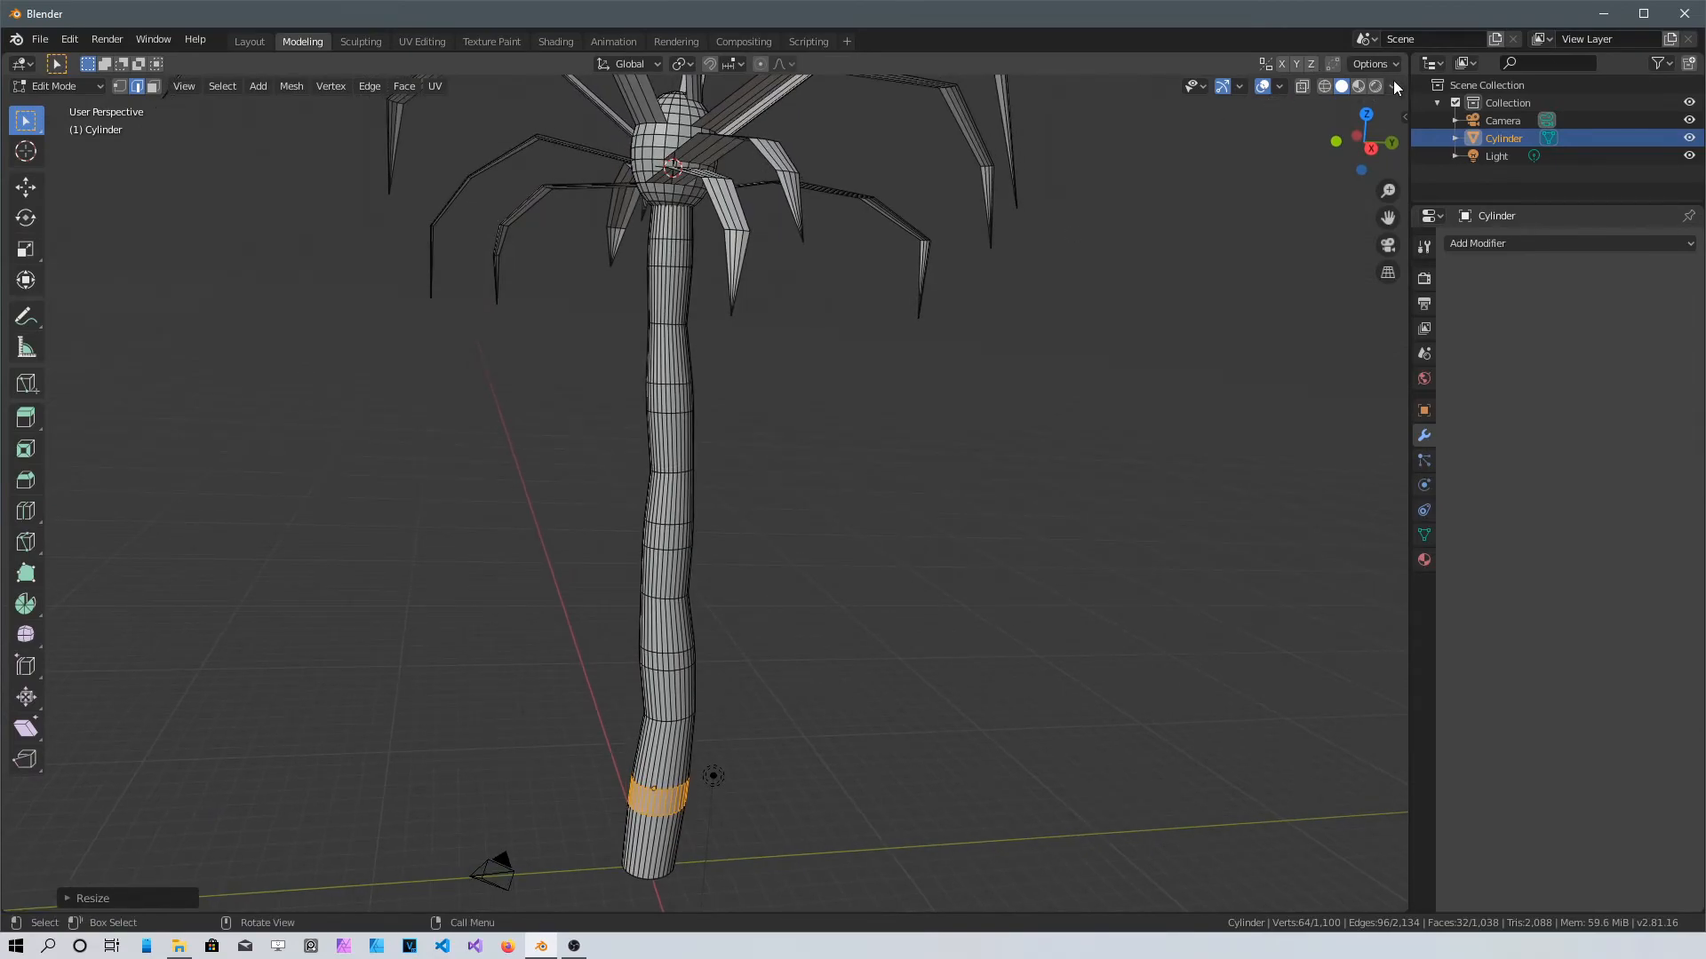
click(1393, 85)
click(1453, 329)
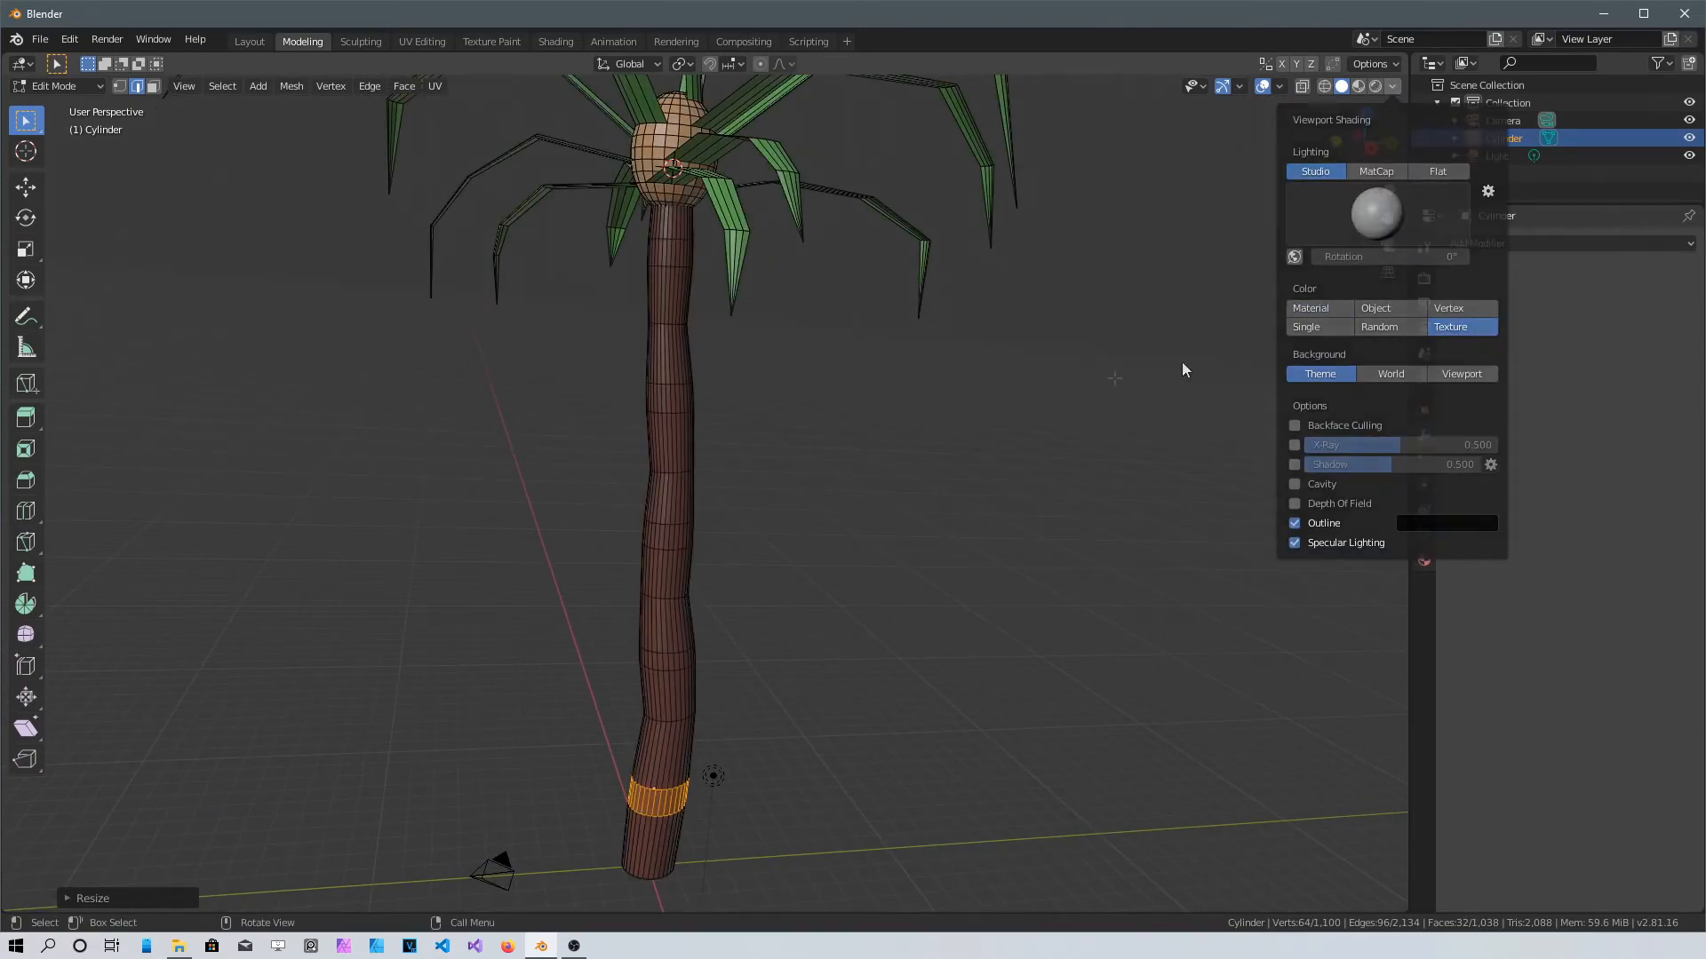
Place the 3D cursor at the centre of the trunk's base and add a plane there
mouse_move(861, 495)
middle_down()
mouse_move(803, 521)
mouse_move(864, 409)
mouse_move(666, 179)
mouse_move(735, 461)
mouse_move(732, 528)
middle_up()
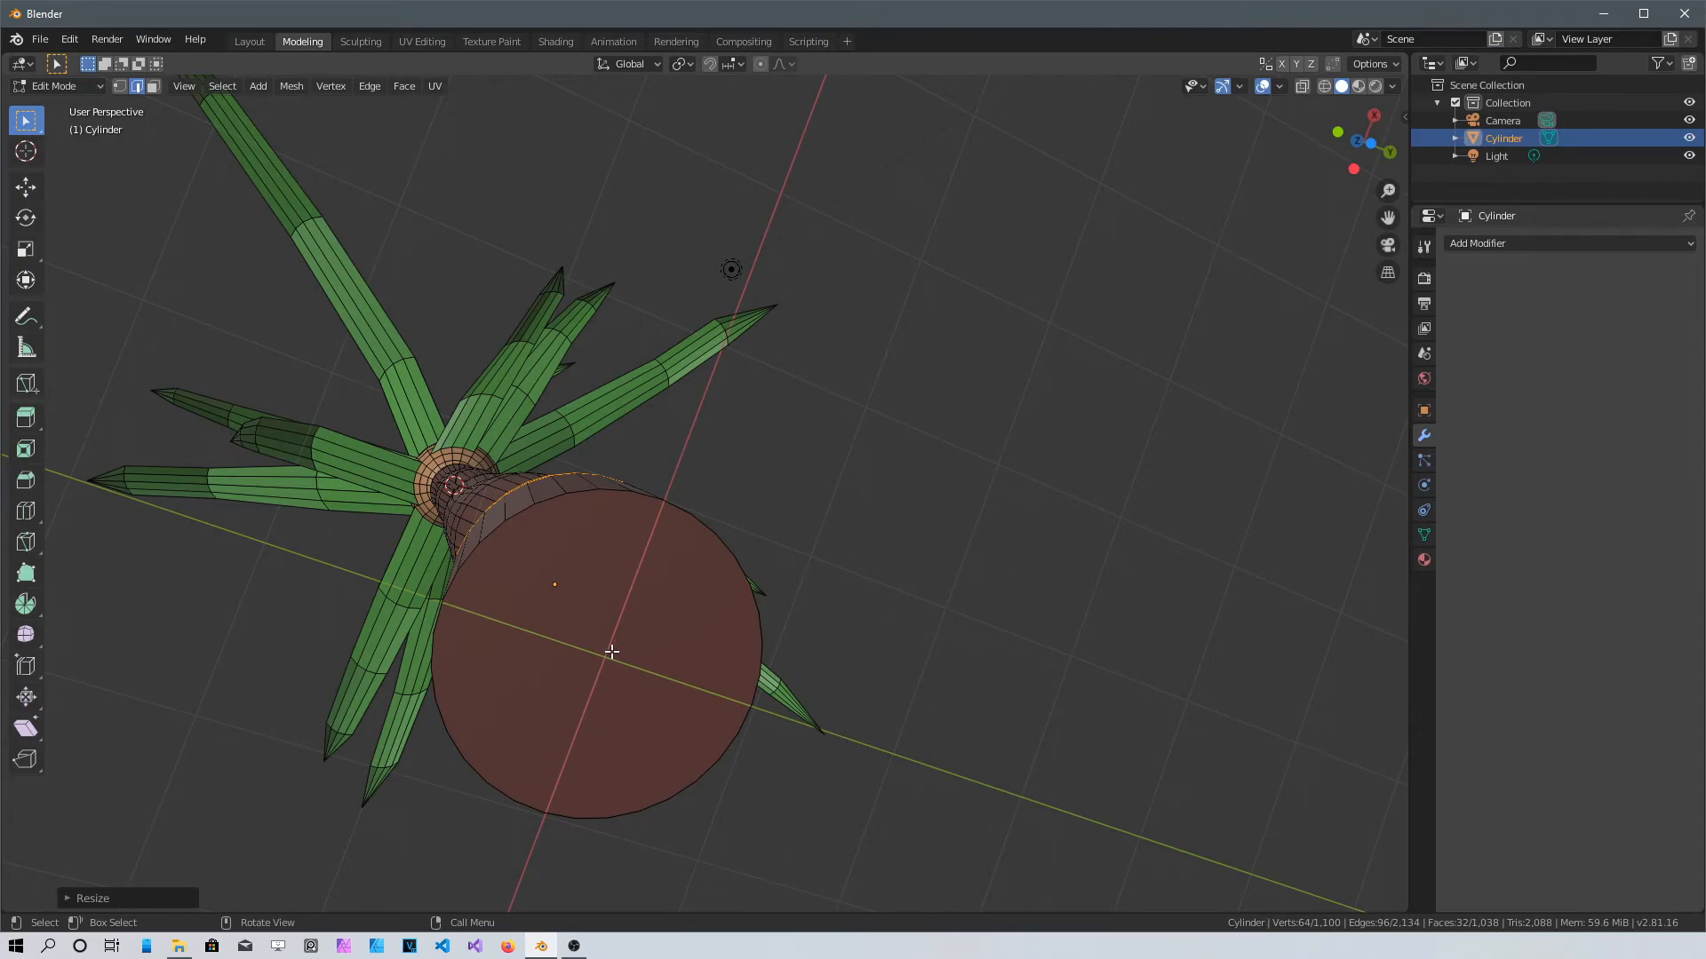
key(shift+z)
key(shift+z)
key(g)
click(603, 660)
key(shift+a)
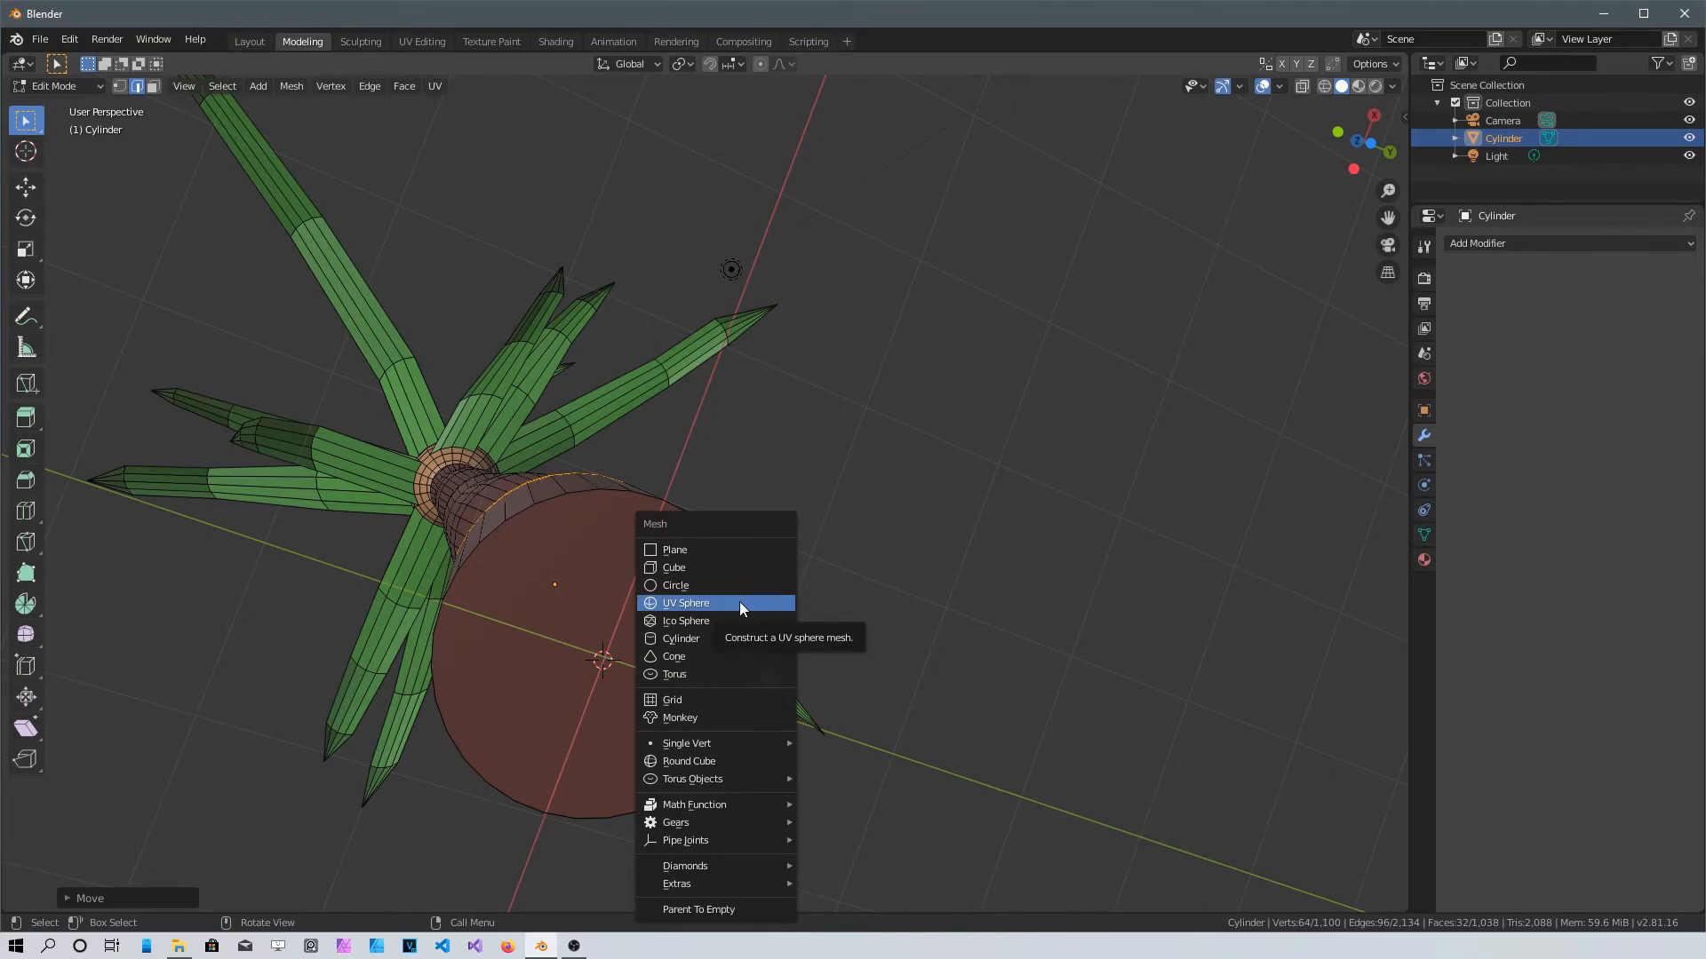
click(740, 550)
middle_drag(938, 653, 818, 703)
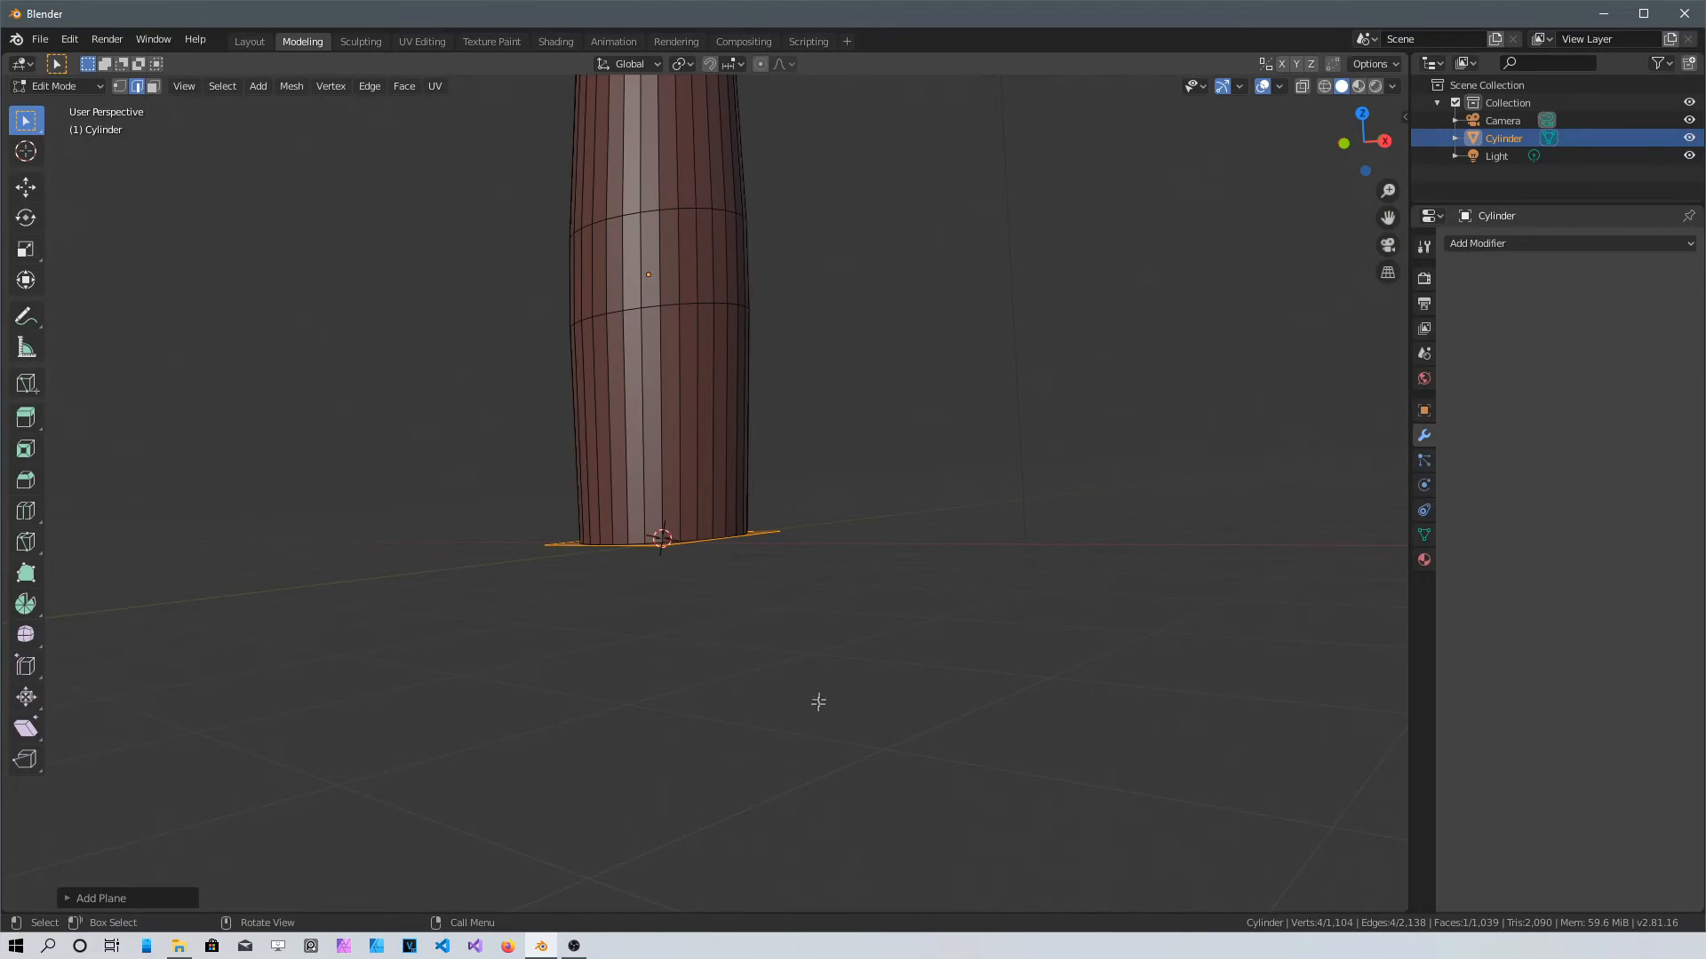
Scale the new plane up into a large ground surface extending far around the palm tree
scroll(833, 631, down, 8)
key(s)
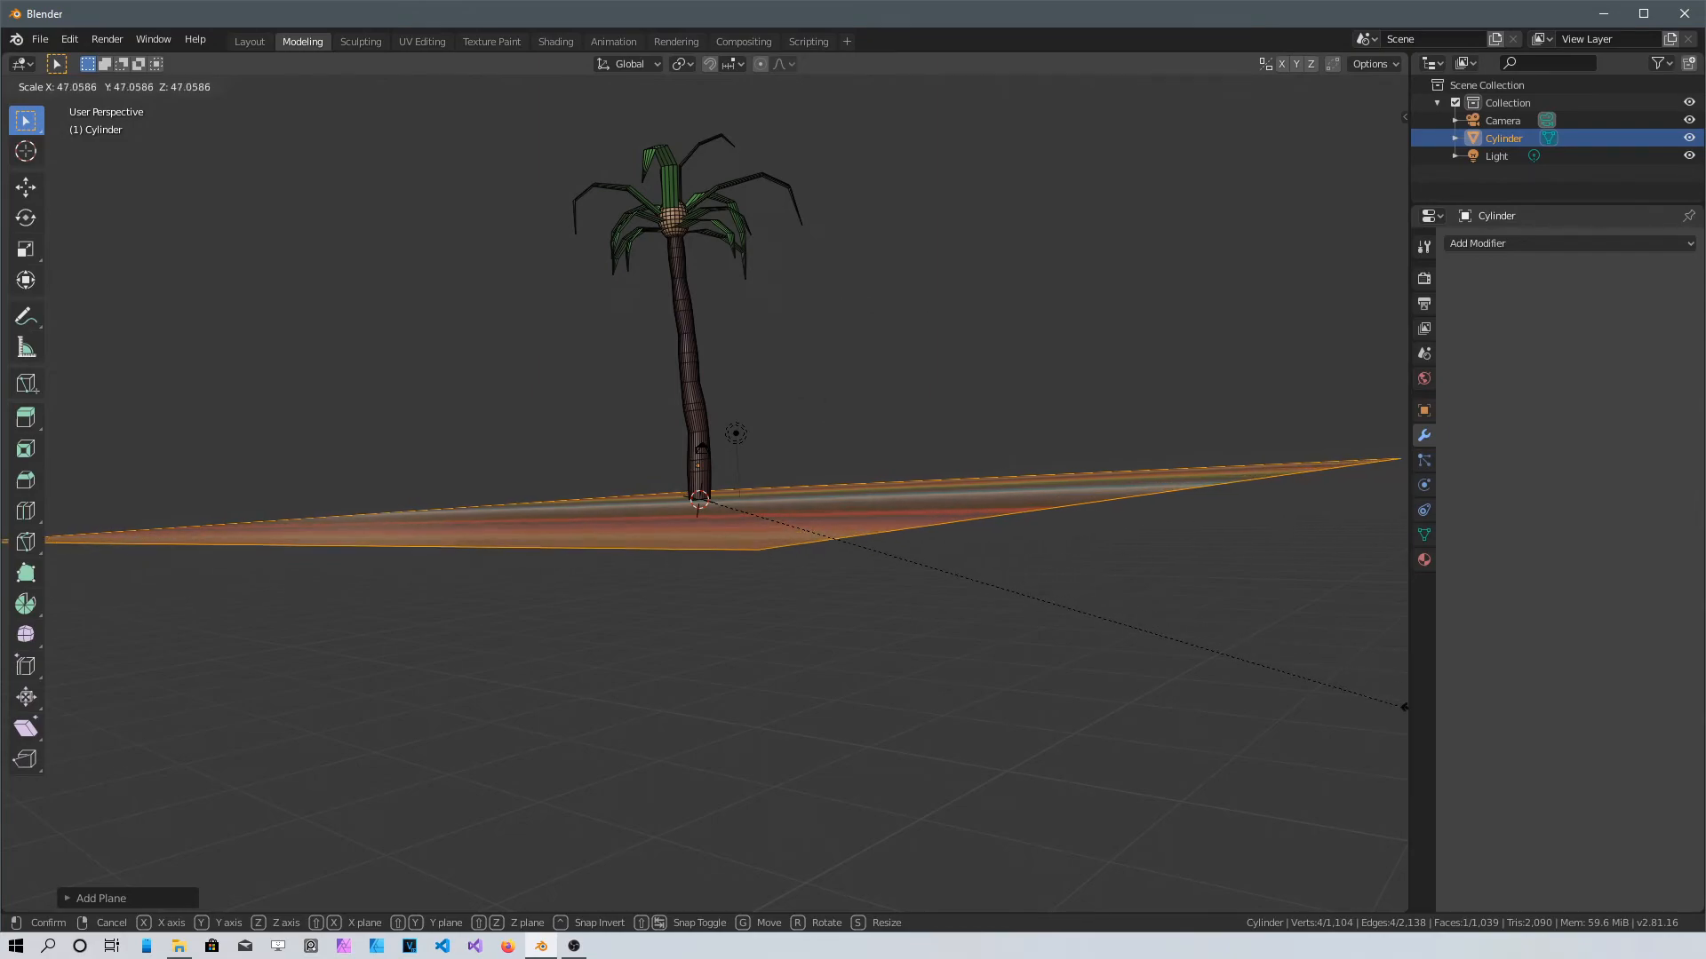
click(1172, 649)
middle_drag(1173, 648, 748, 382)
scroll(748, 383, up, 3)
shift+middle_drag(661, 263, 802, 573)
middle_drag(1266, 601, 1128, 550)
shift+middle_drag(1022, 568, 926, 484)
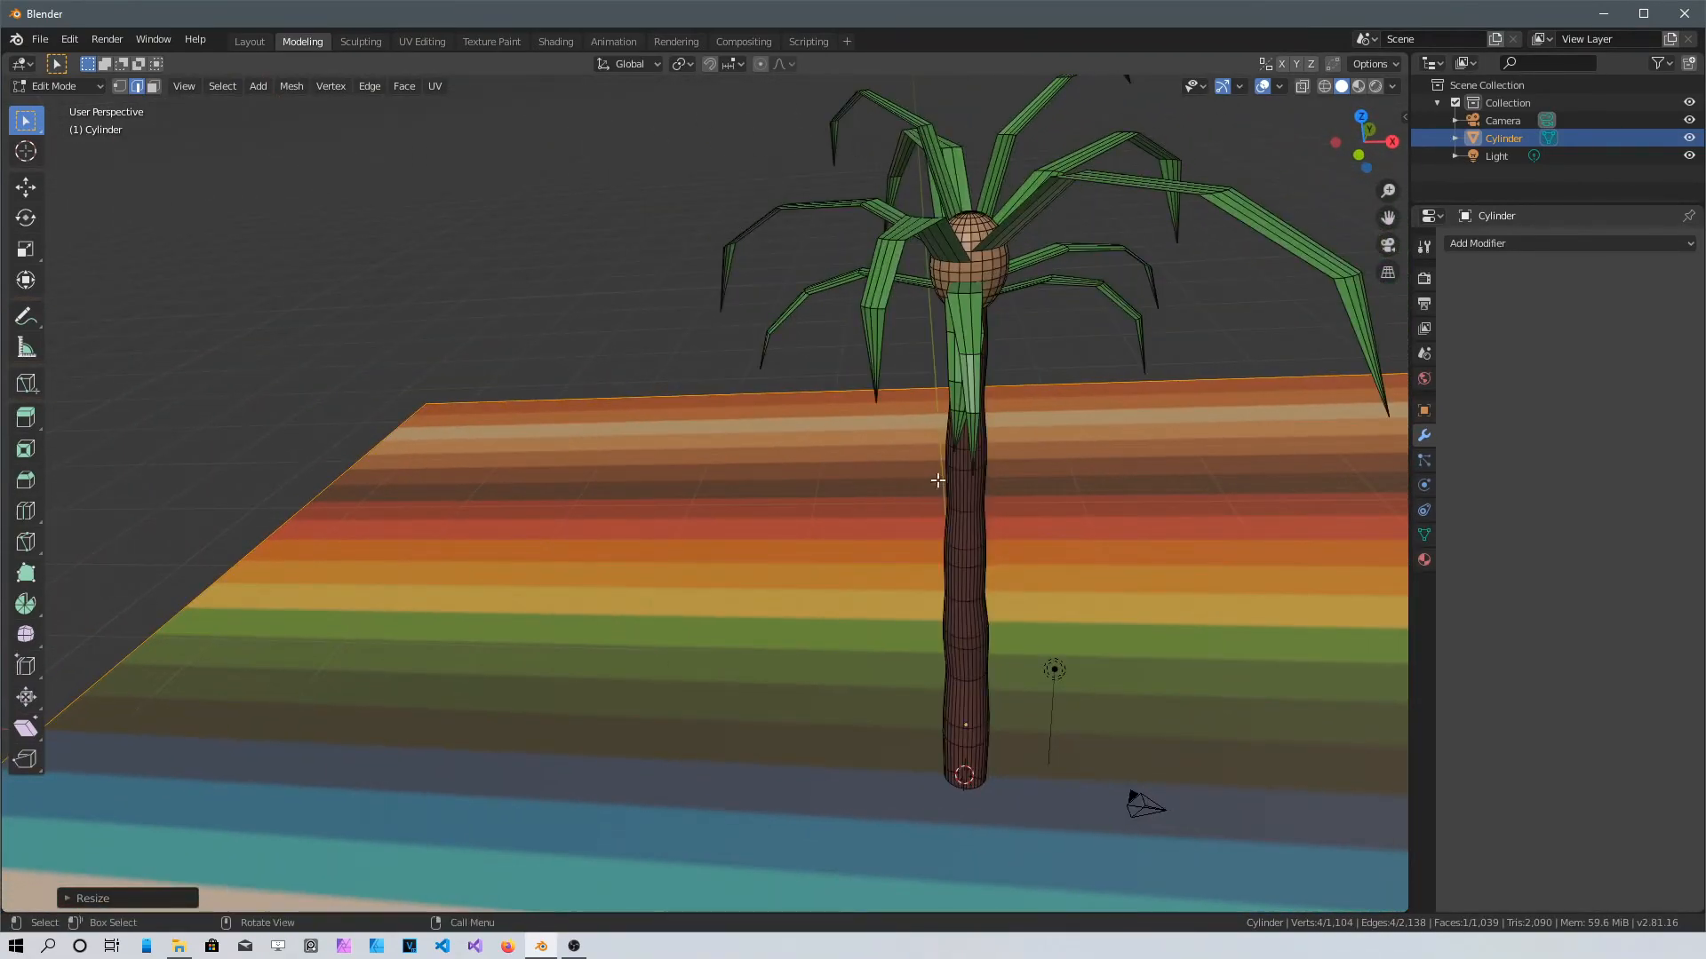
middle_drag(981, 624, 1077, 572)
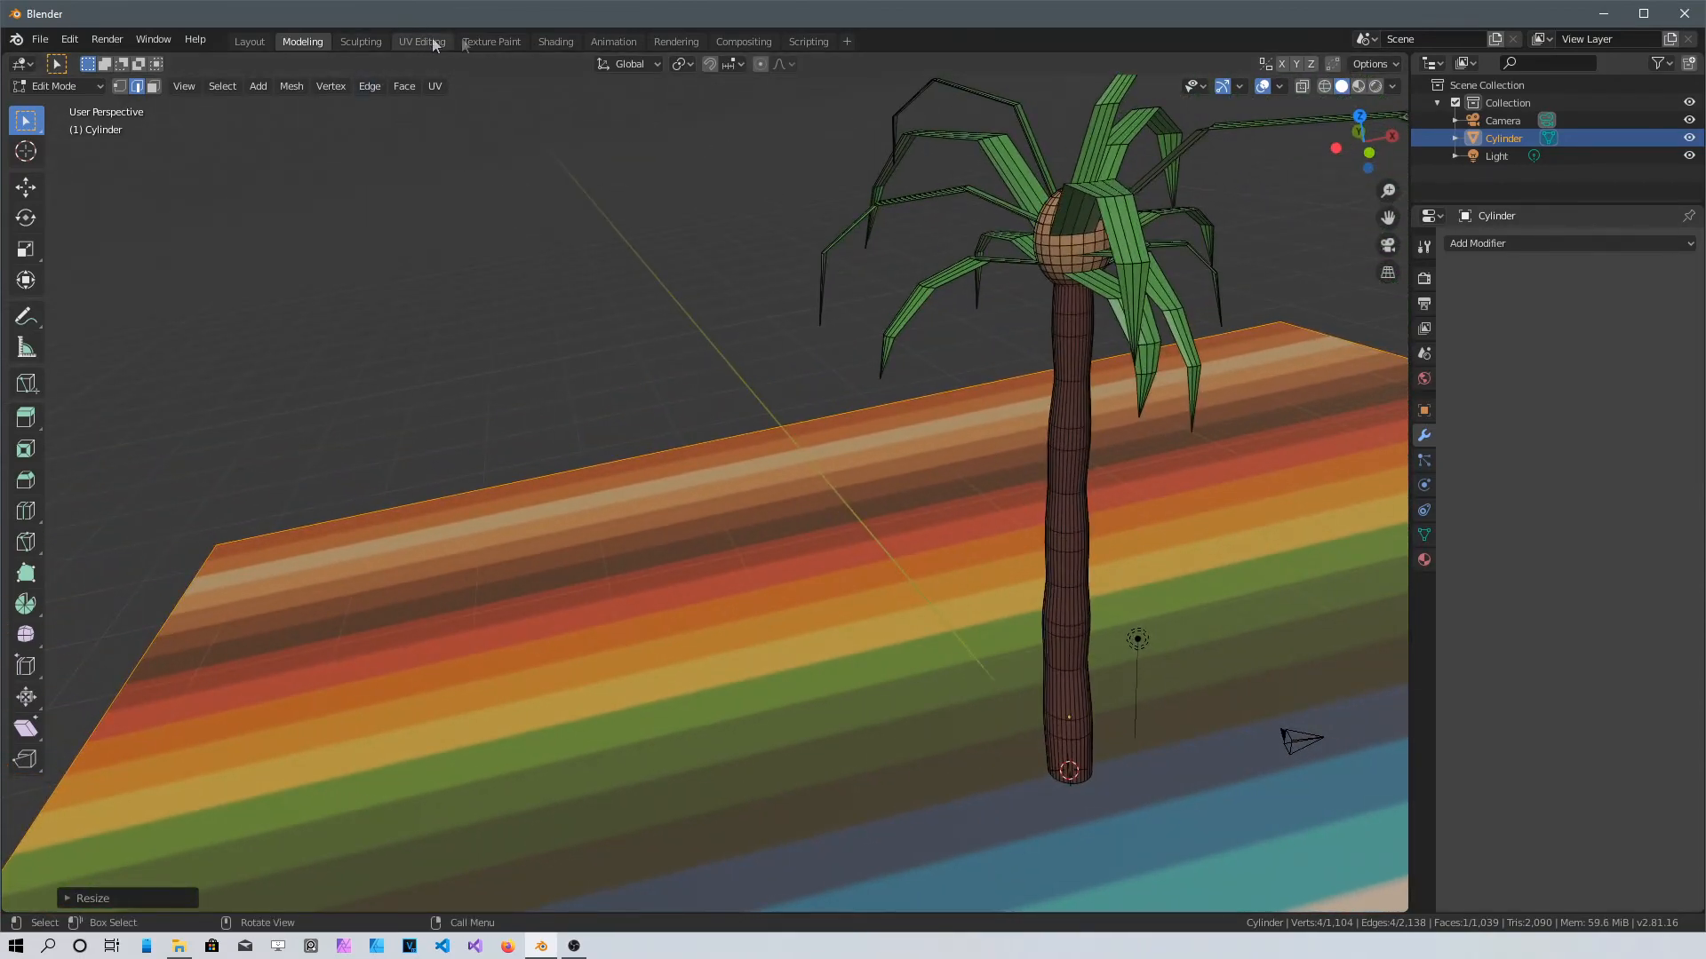
In the UV Editing workspace, scale the ground plane's UVs to 0 and move them onto the orange palette swatch
click(553, 42)
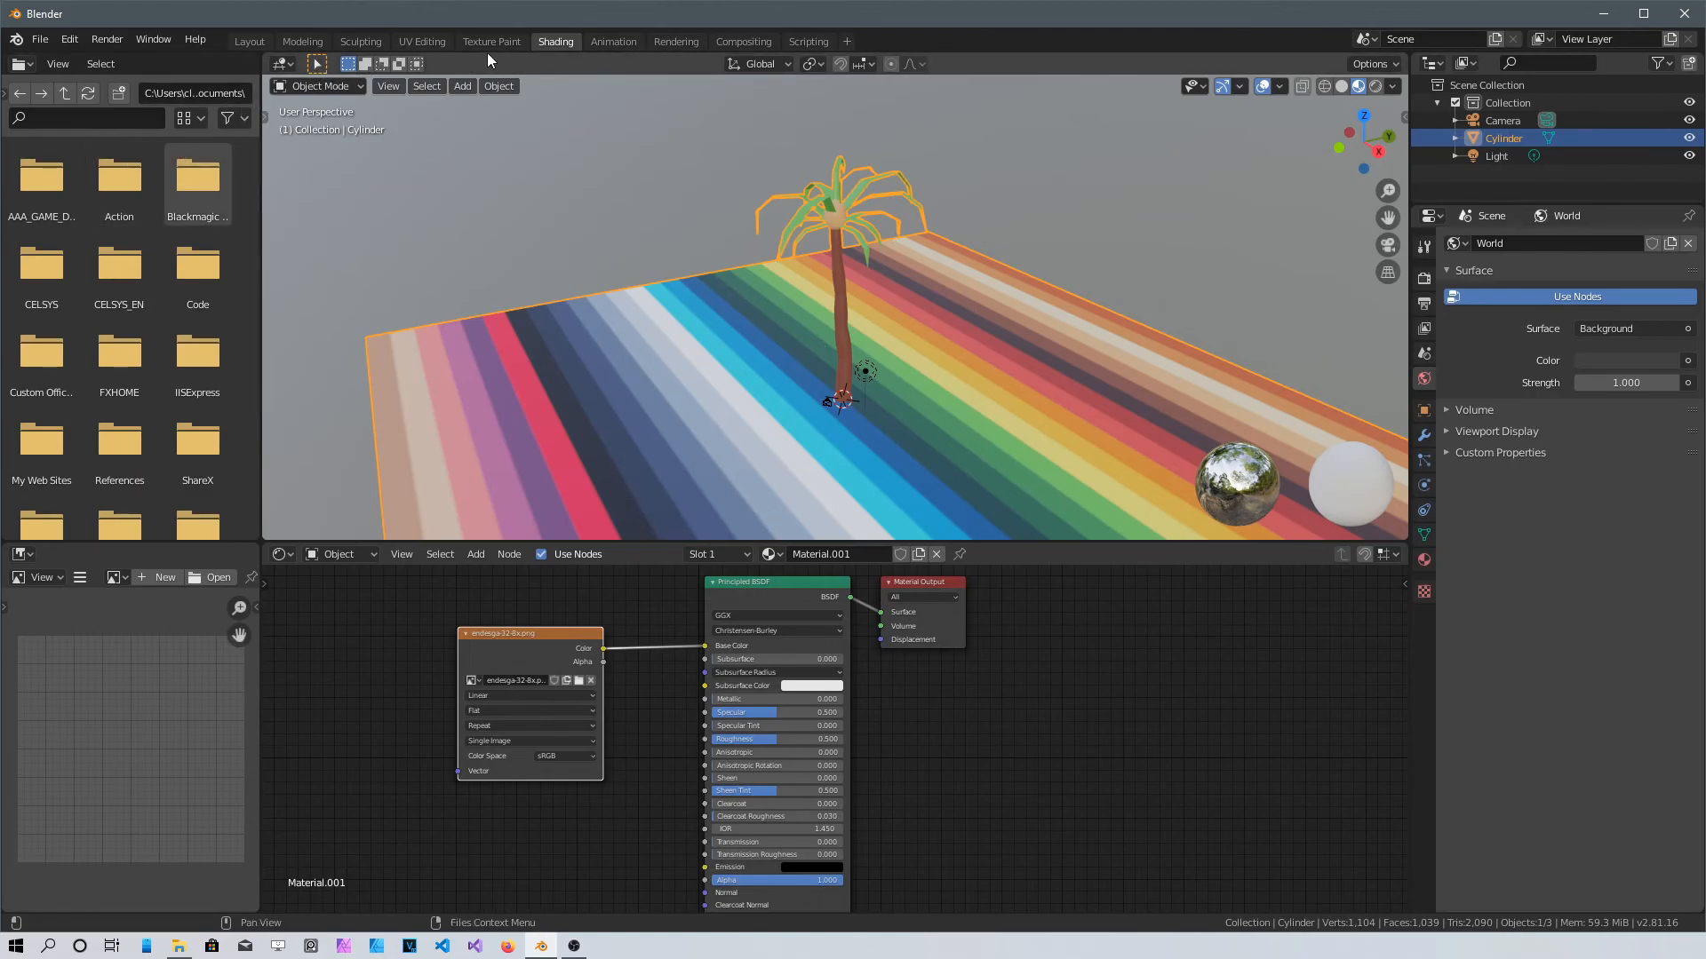
click(421, 42)
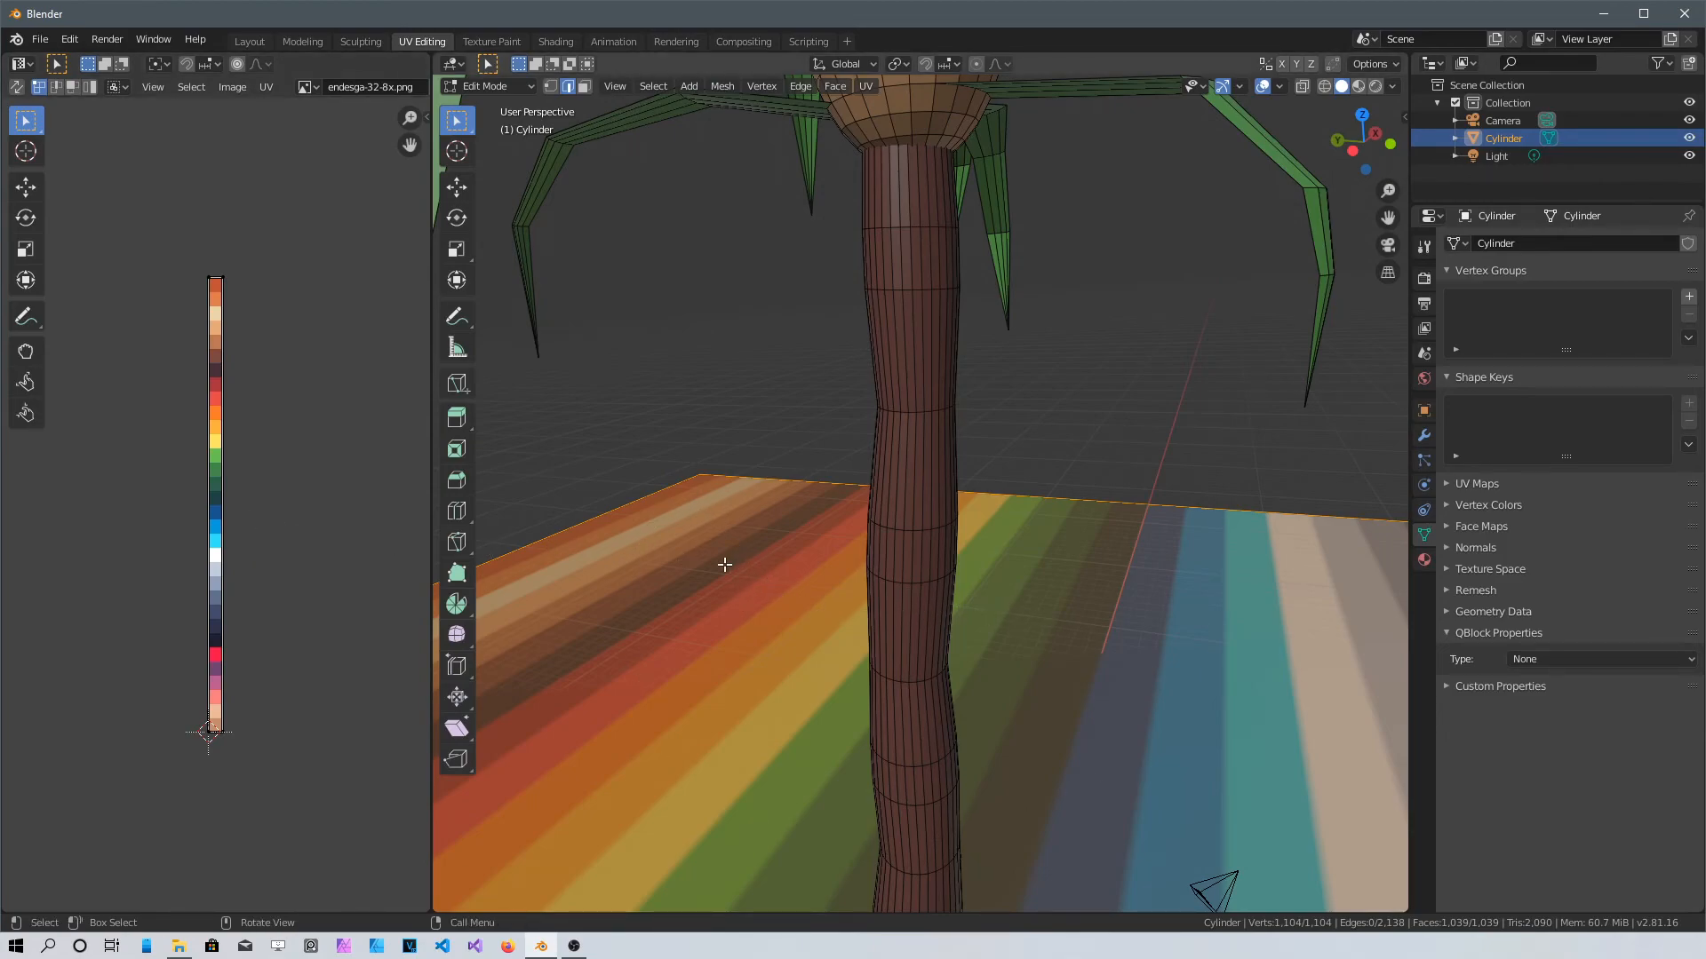
click(211, 441)
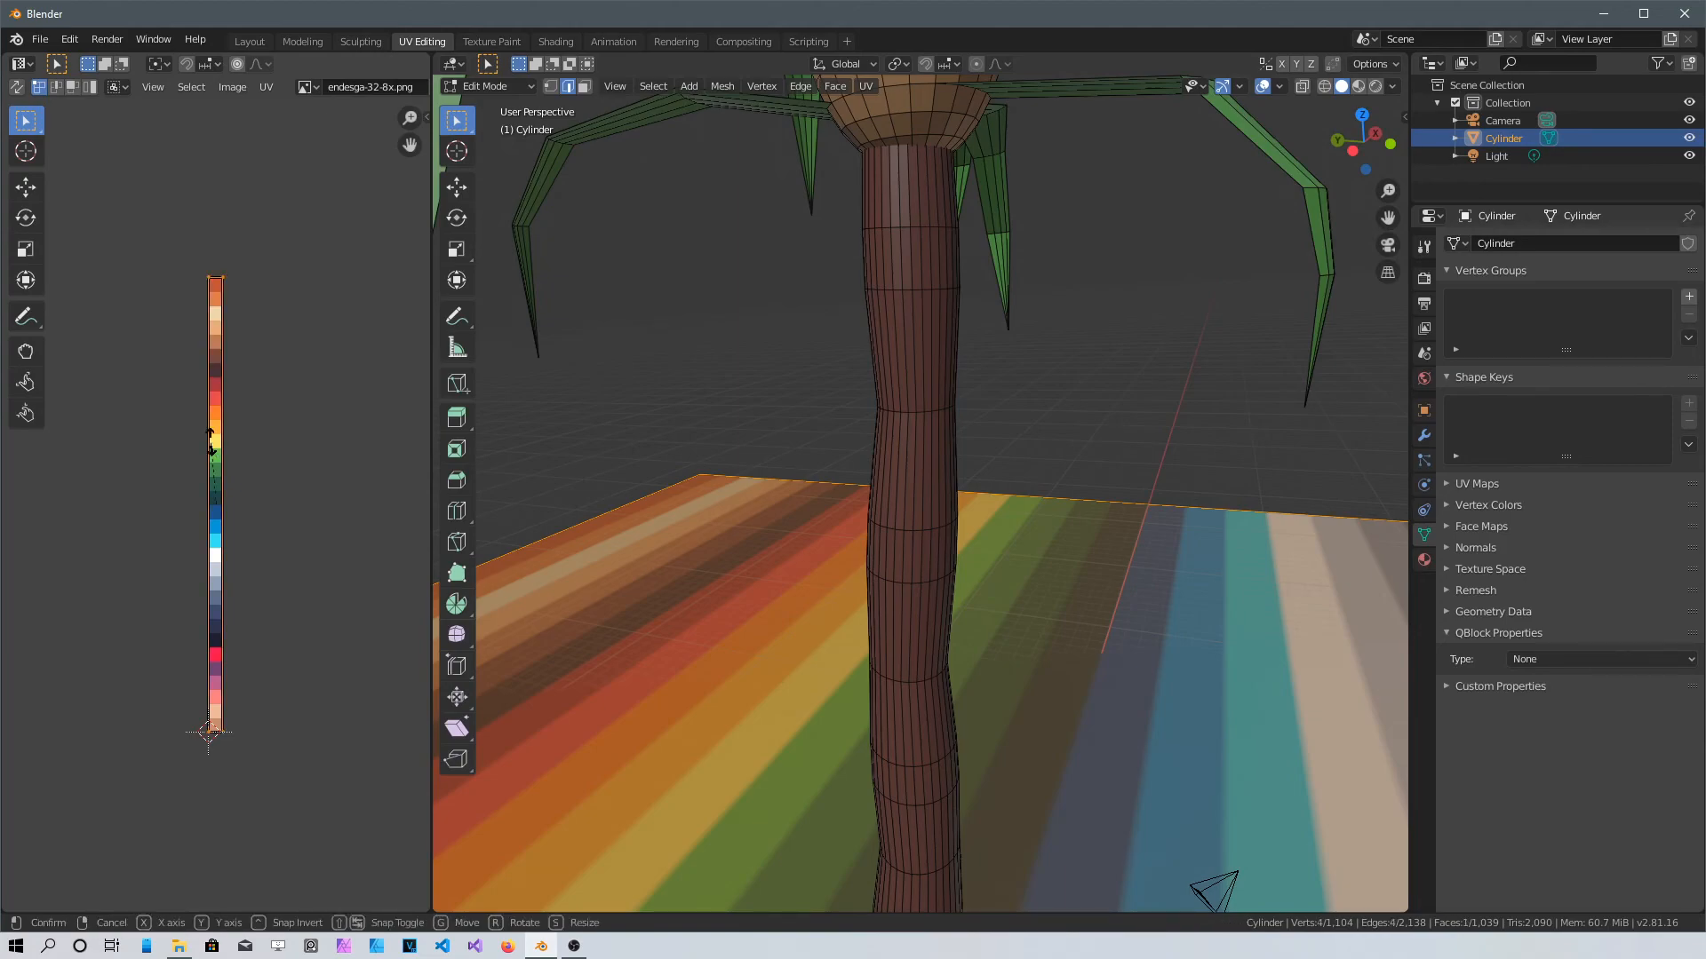
key(s)
key(0)
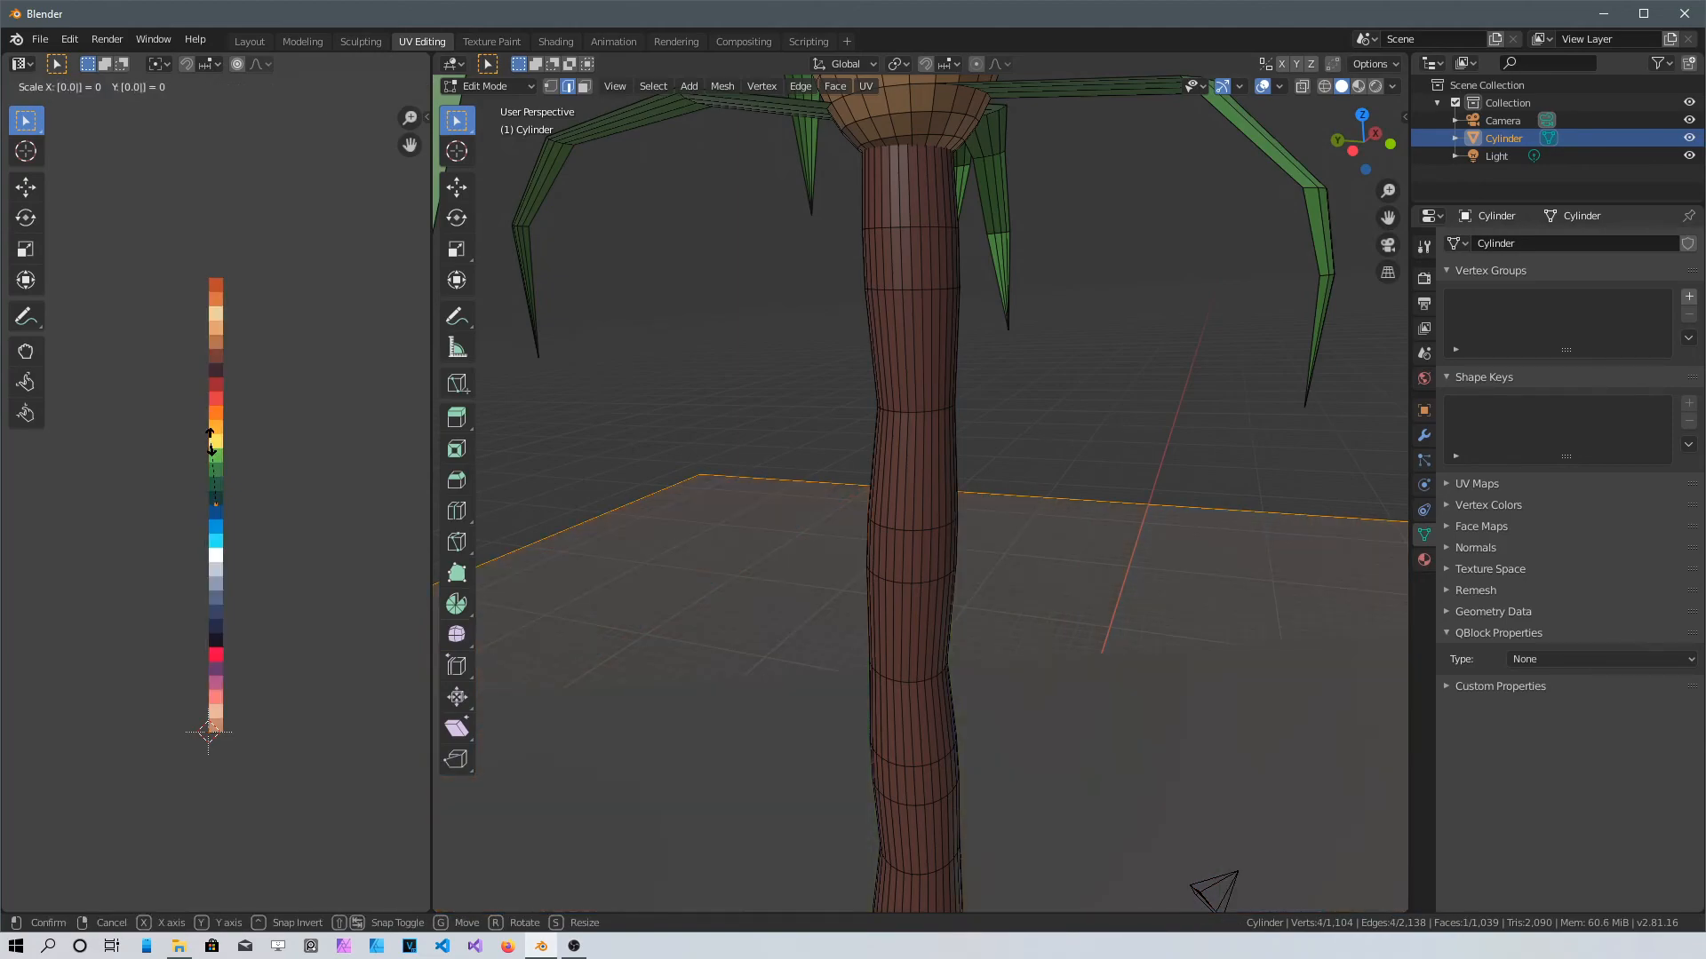
key(Return)
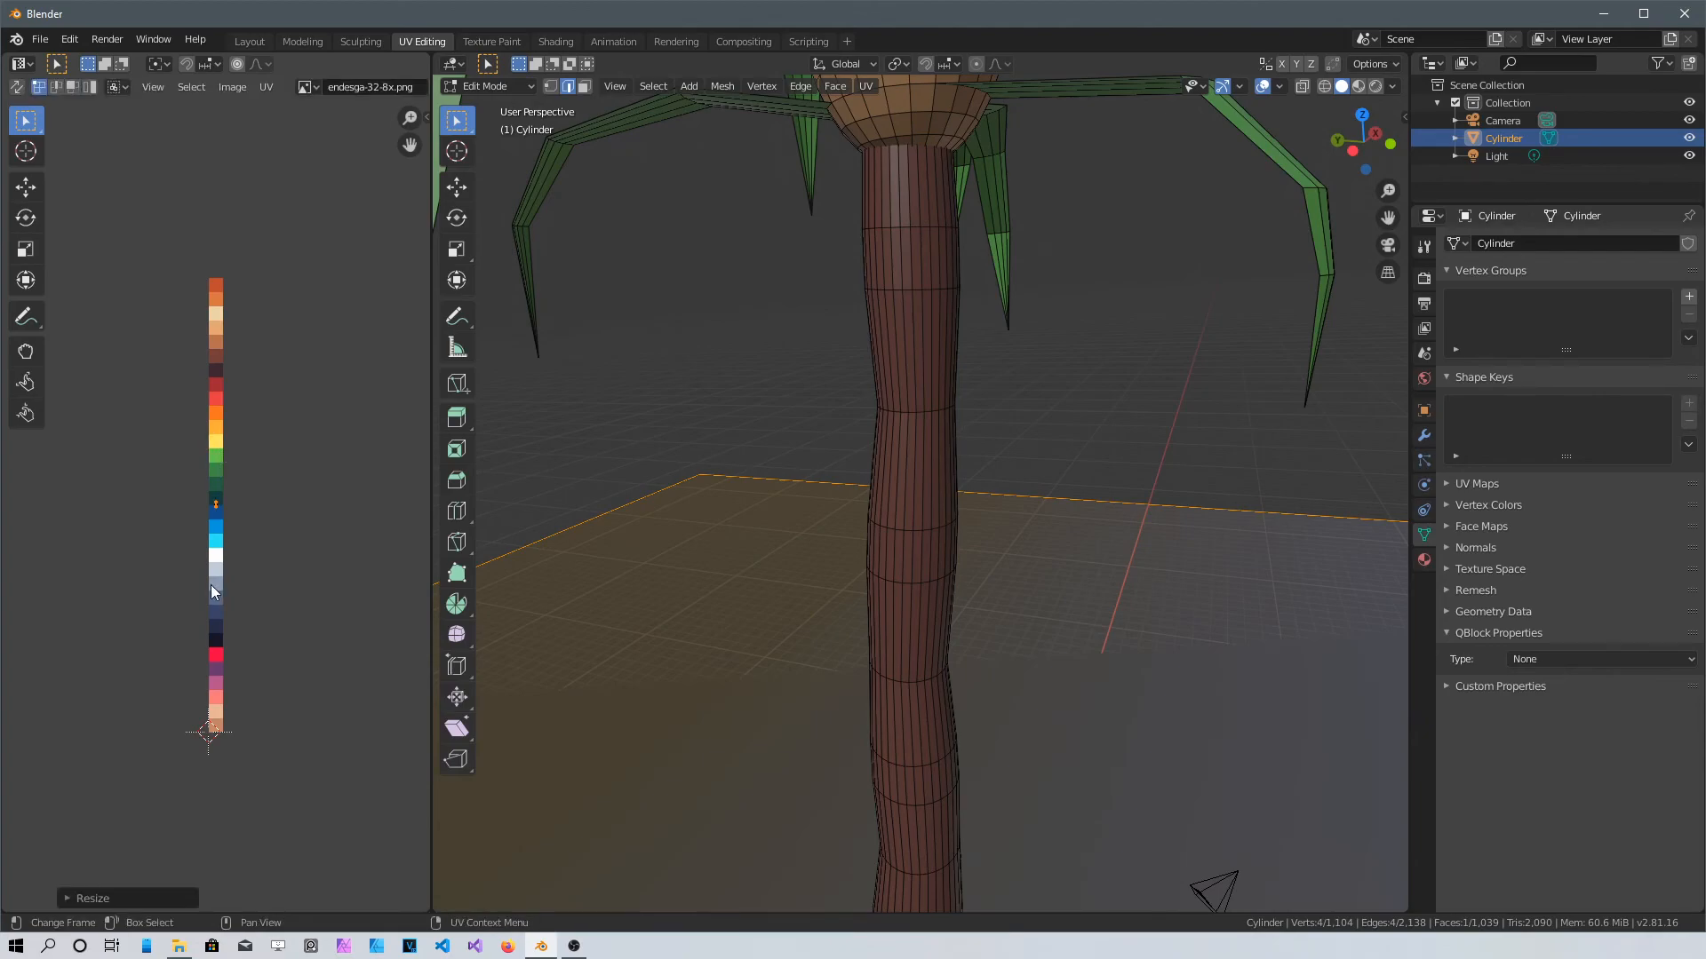
key(g)
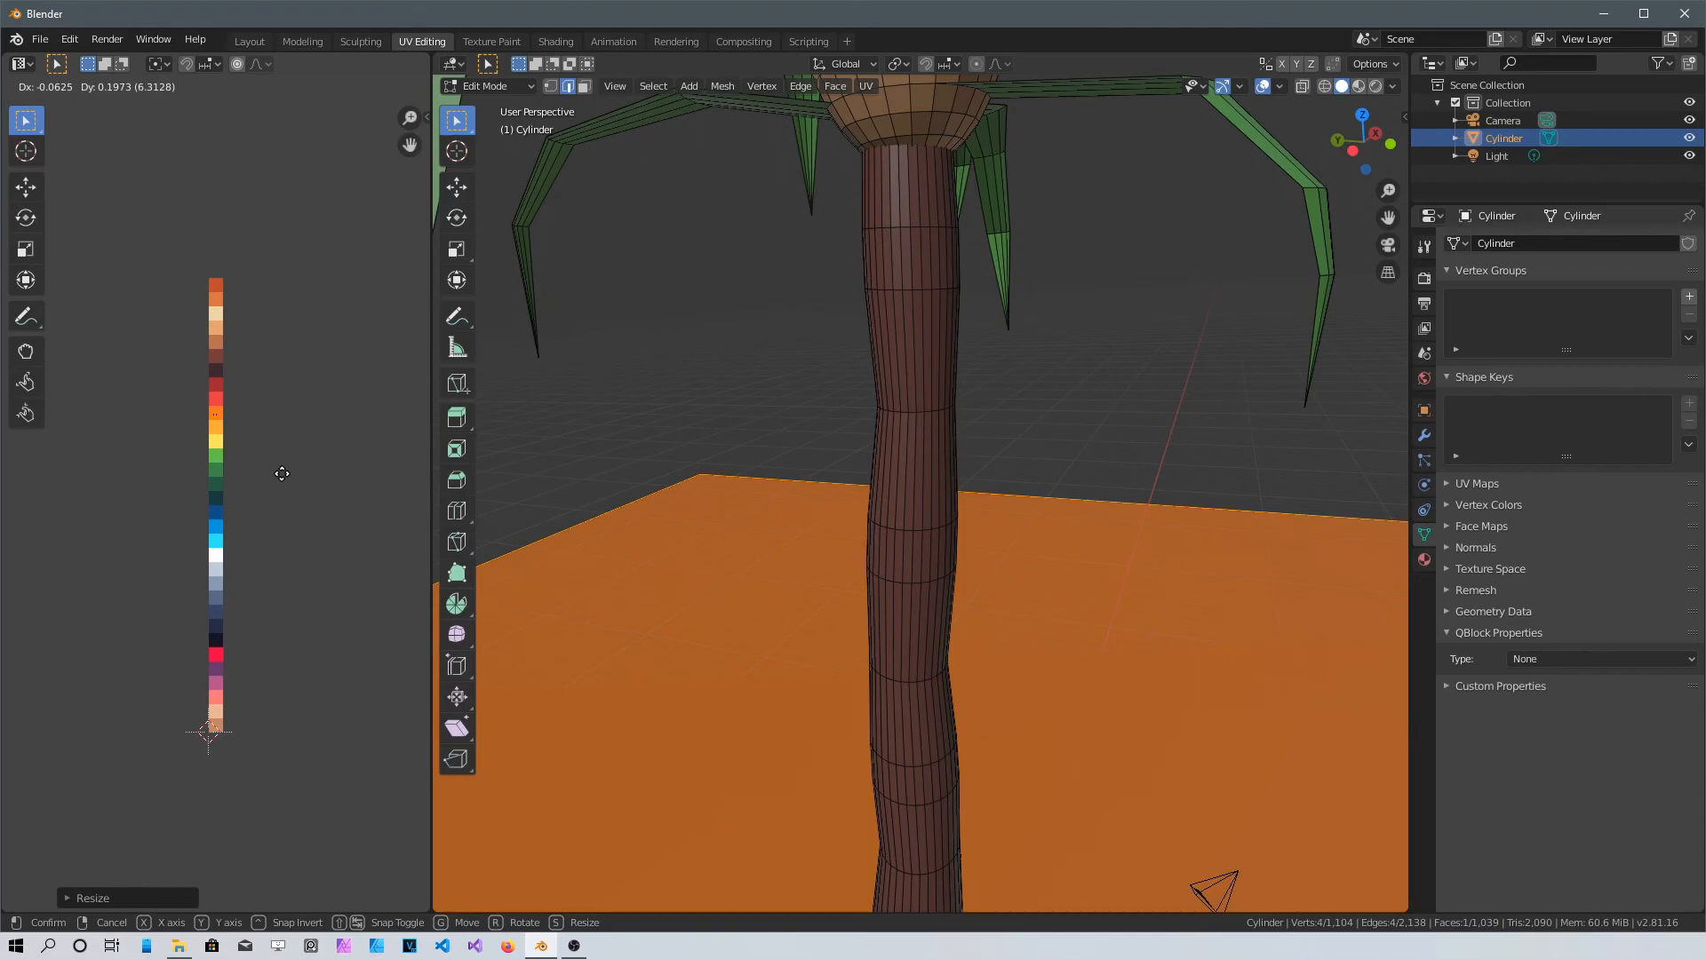
click(282, 474)
Examine the coloured palm tree and orange ground from several angles and distances
scroll(997, 600, down, 8)
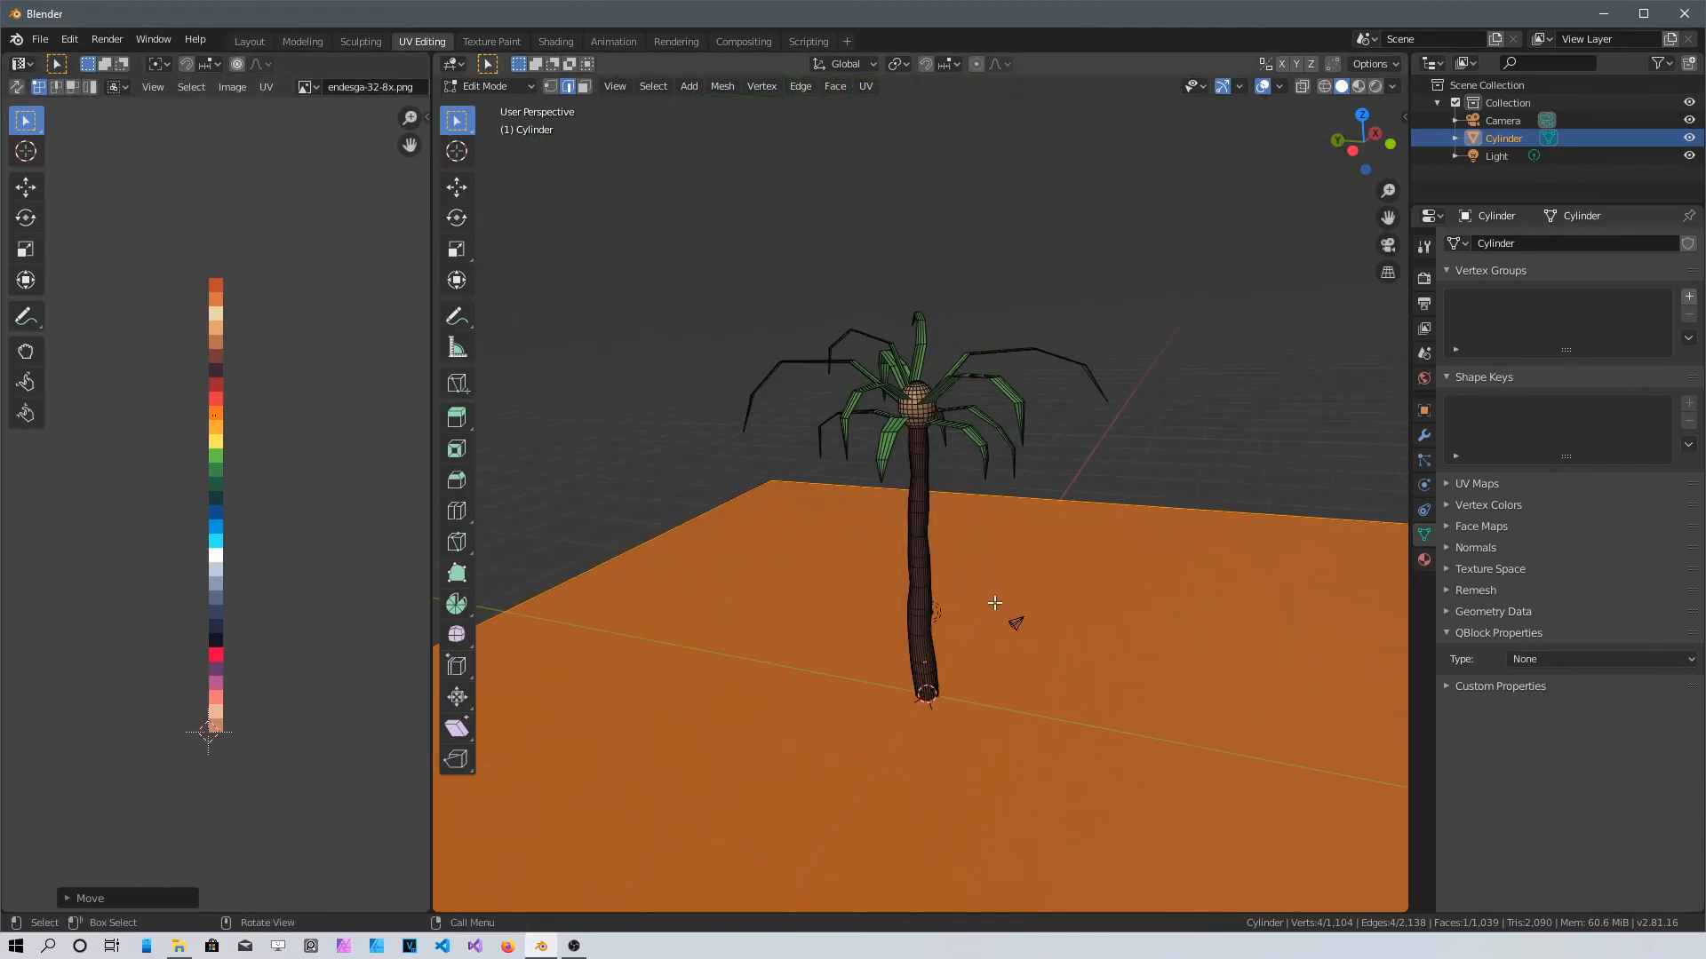
middle_drag(997, 600, 761, 646)
scroll(1054, 467, up, 8)
middle_drag(1137, 481, 965, 646)
middle_drag(624, 519, 755, 541)
scroll(853, 631, down, 4)
shift+middle_drag(879, 657, 841, 525)
mouse_move(960, 537)
middle_down()
mouse_move(868, 525)
mouse_move(1004, 542)
mouse_move(960, 569)
middle_up()
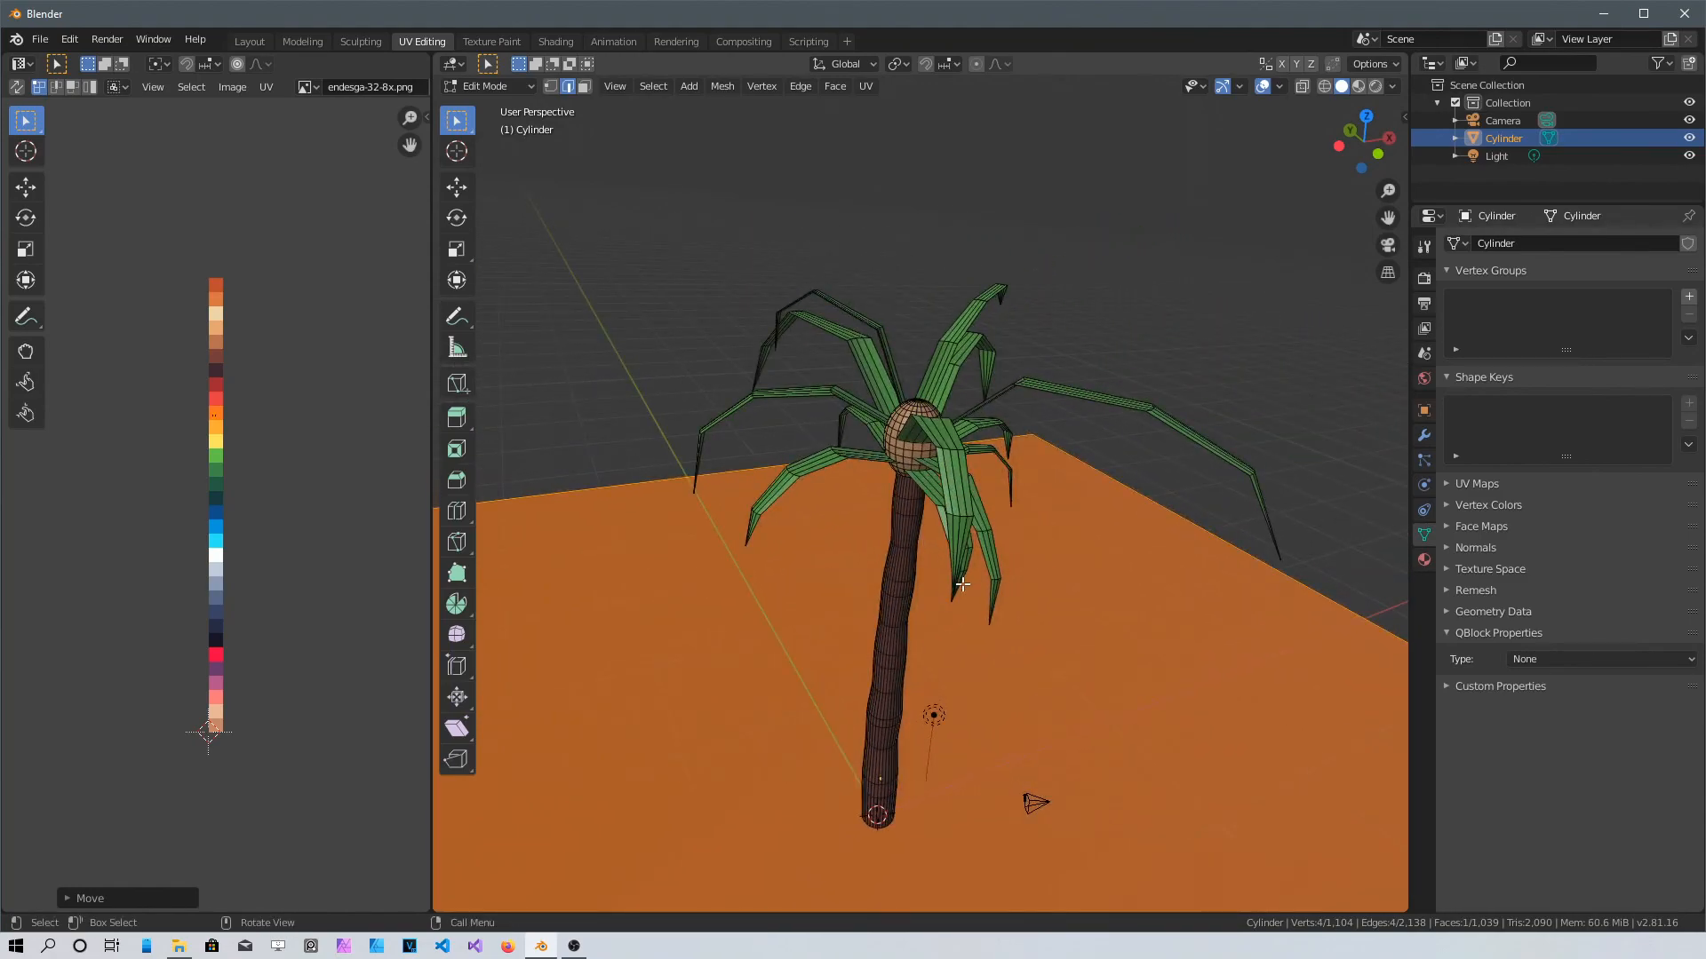
middle_drag(991, 605, 835, 626)
middle_drag(959, 666, 895, 699)
middle_drag(1256, 569, 1165, 586)
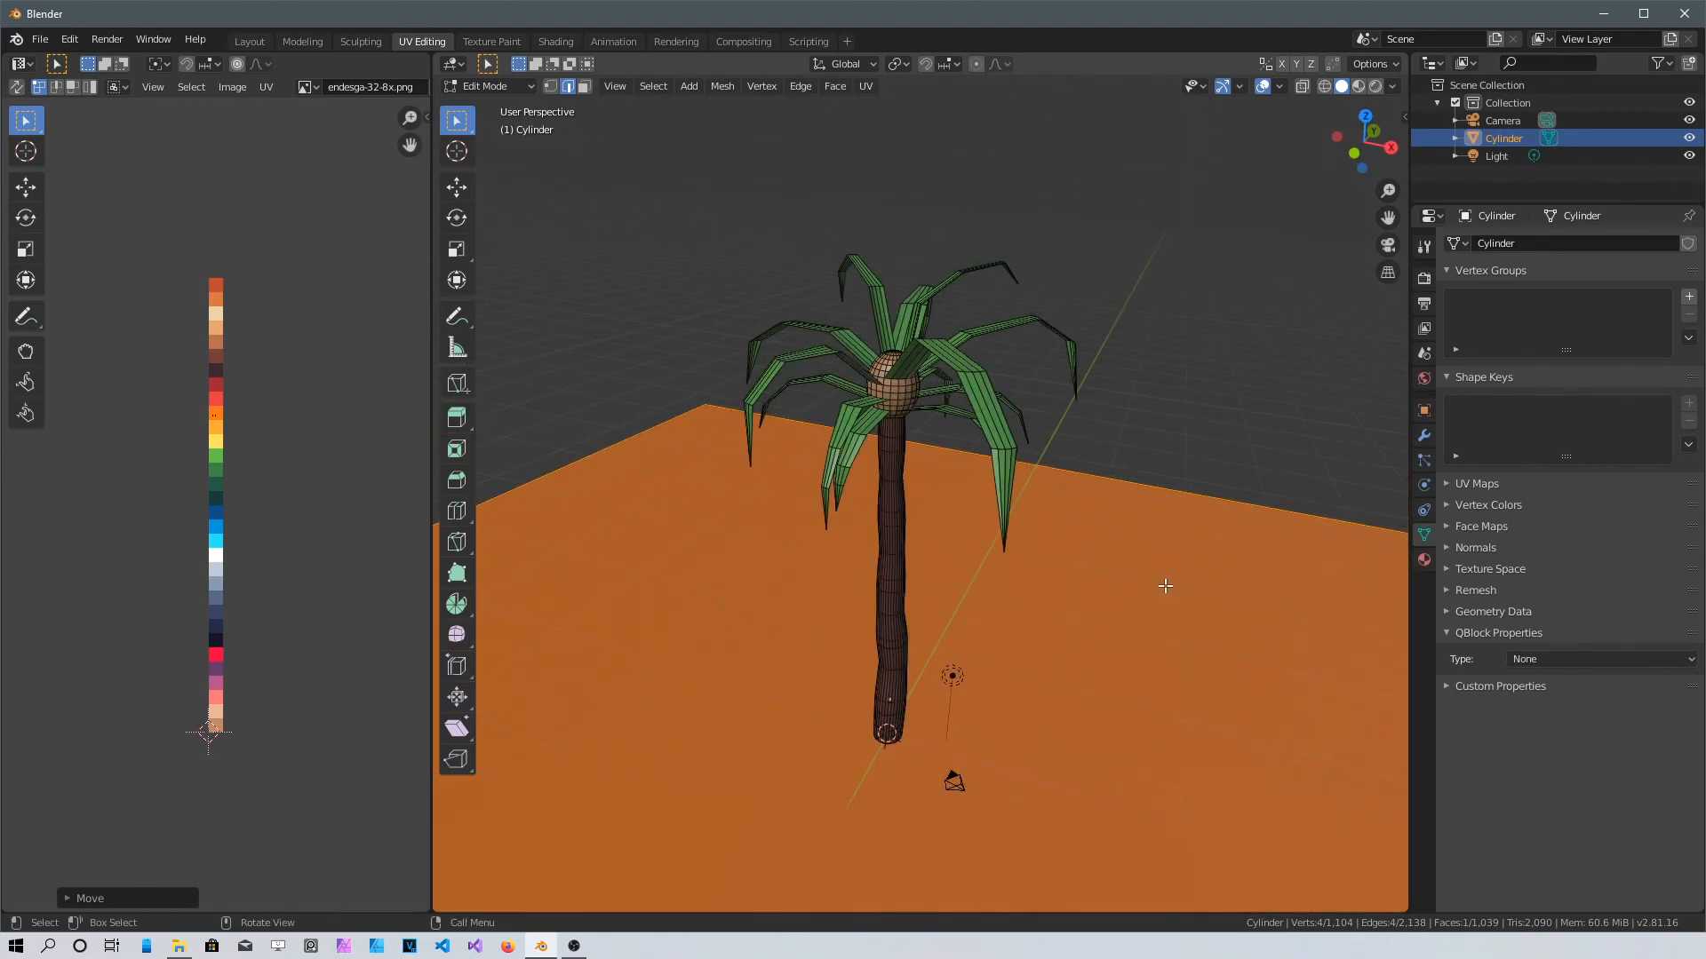